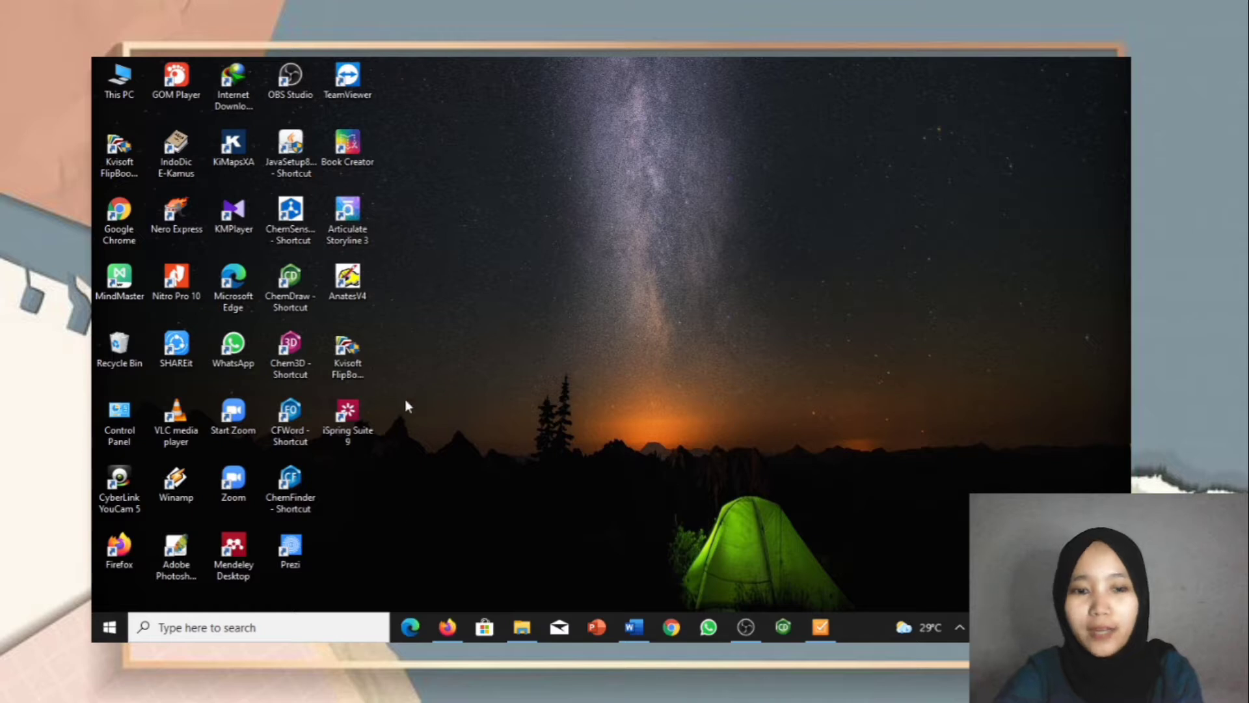
# Step: Launch iSpring Suite 9 and start a new Graded Quiz from the Quizzes options
pyautogui.doubleClick(339, 417)
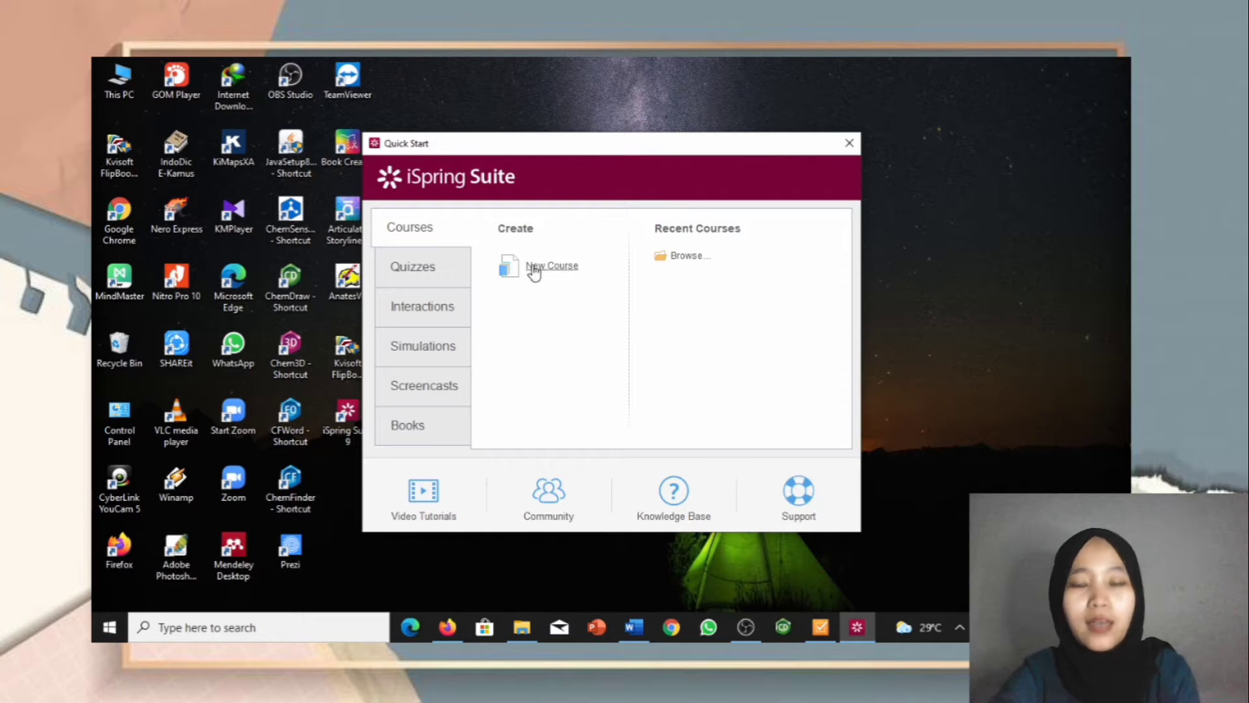
pyautogui.click(428, 268)
pyautogui.click(548, 266)
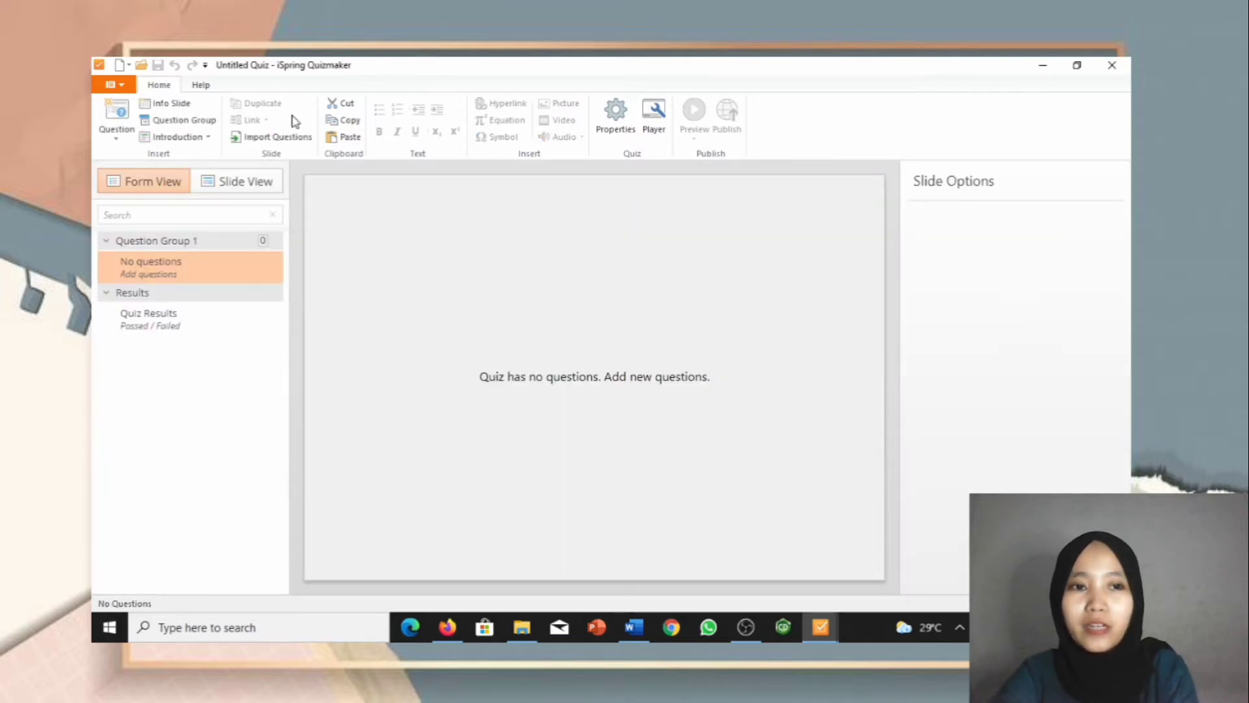
# Step: Glance at Help, switch between Slide View and Form View, then show the question-type gallery
pyautogui.click(209, 89)
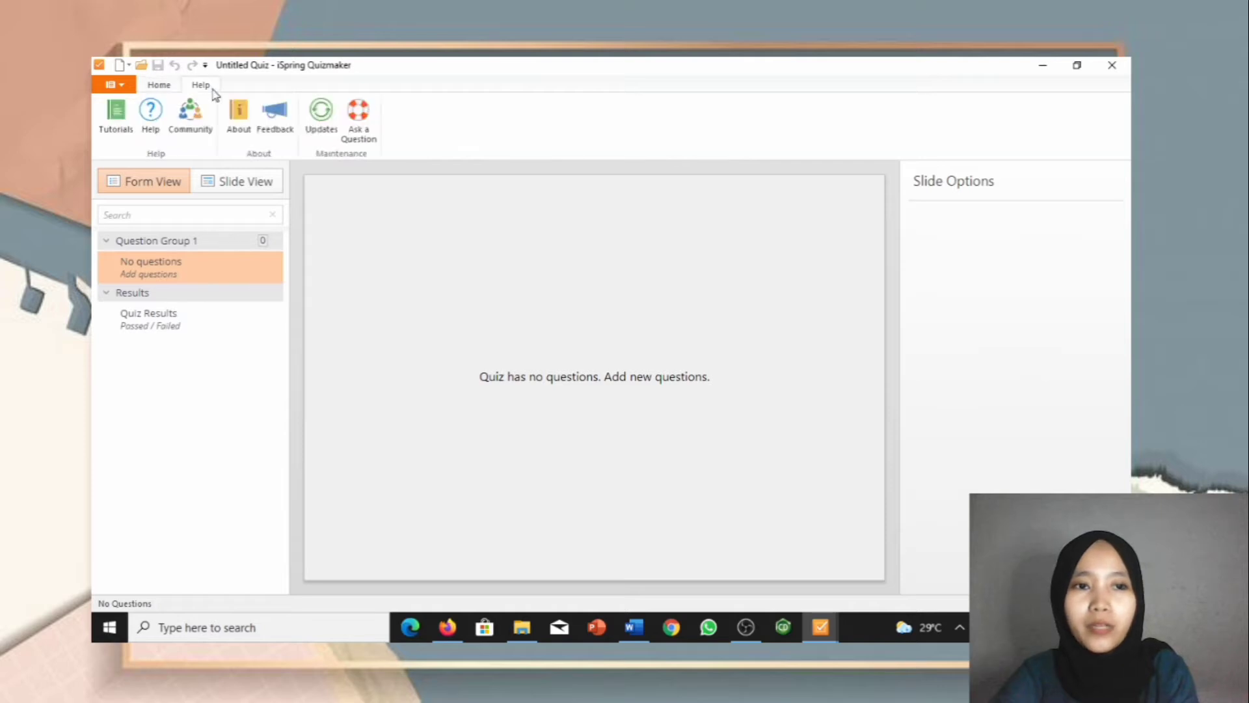
pyautogui.click(158, 85)
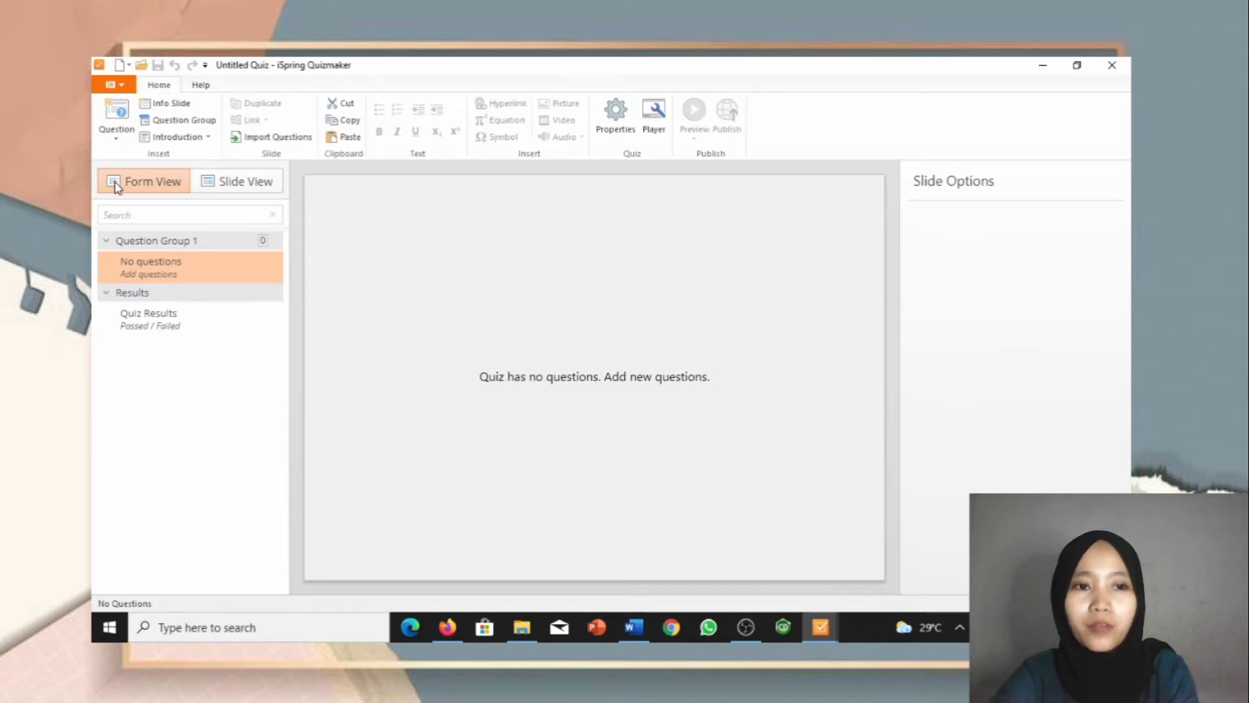
pyautogui.click(232, 187)
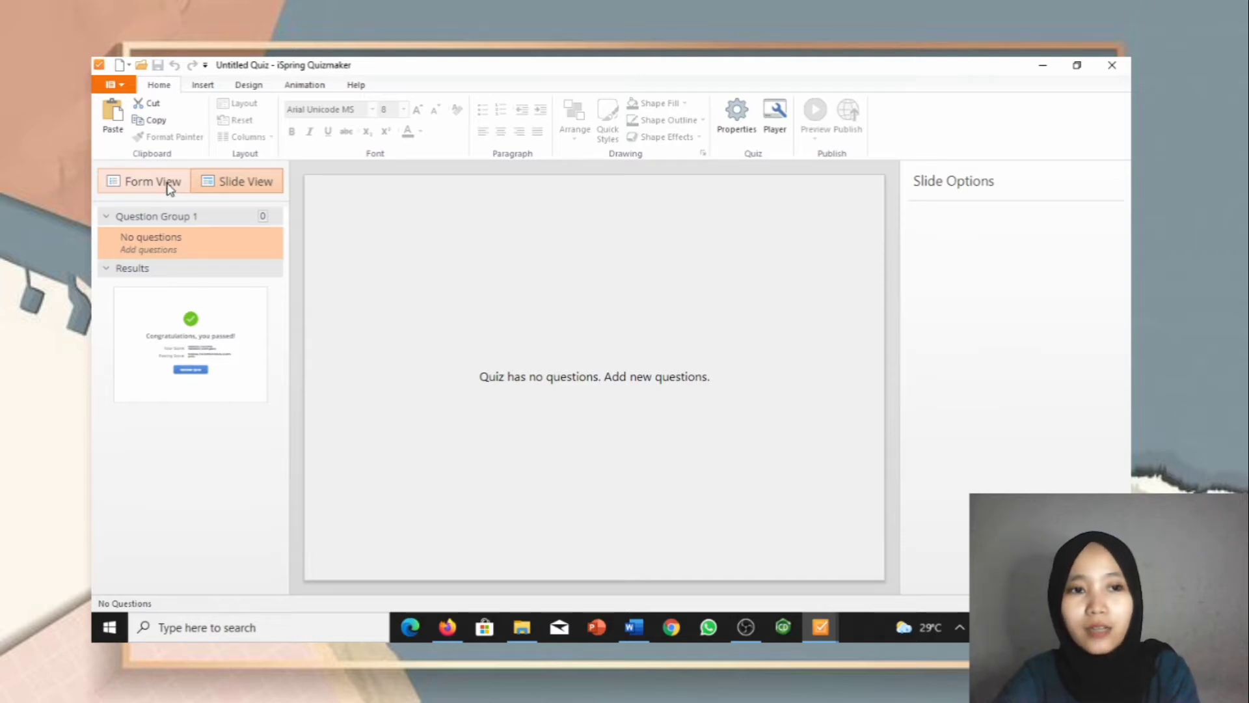
pyautogui.click(167, 185)
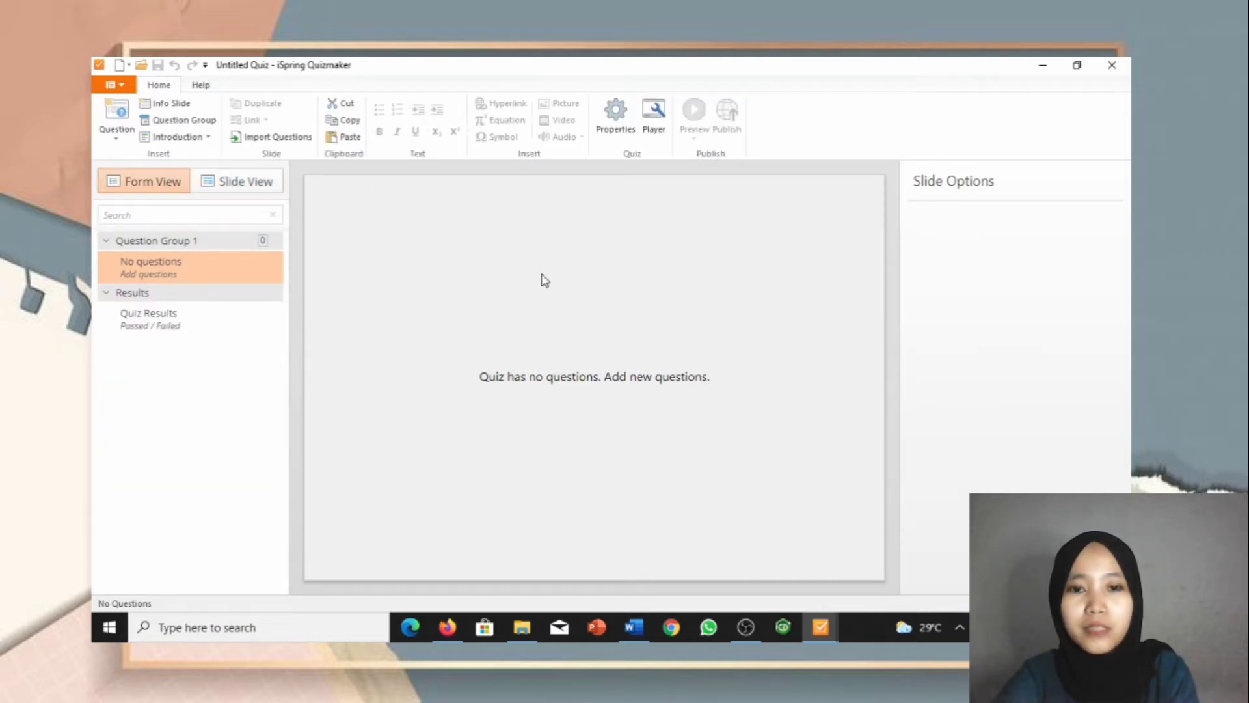
pyautogui.click(236, 191)
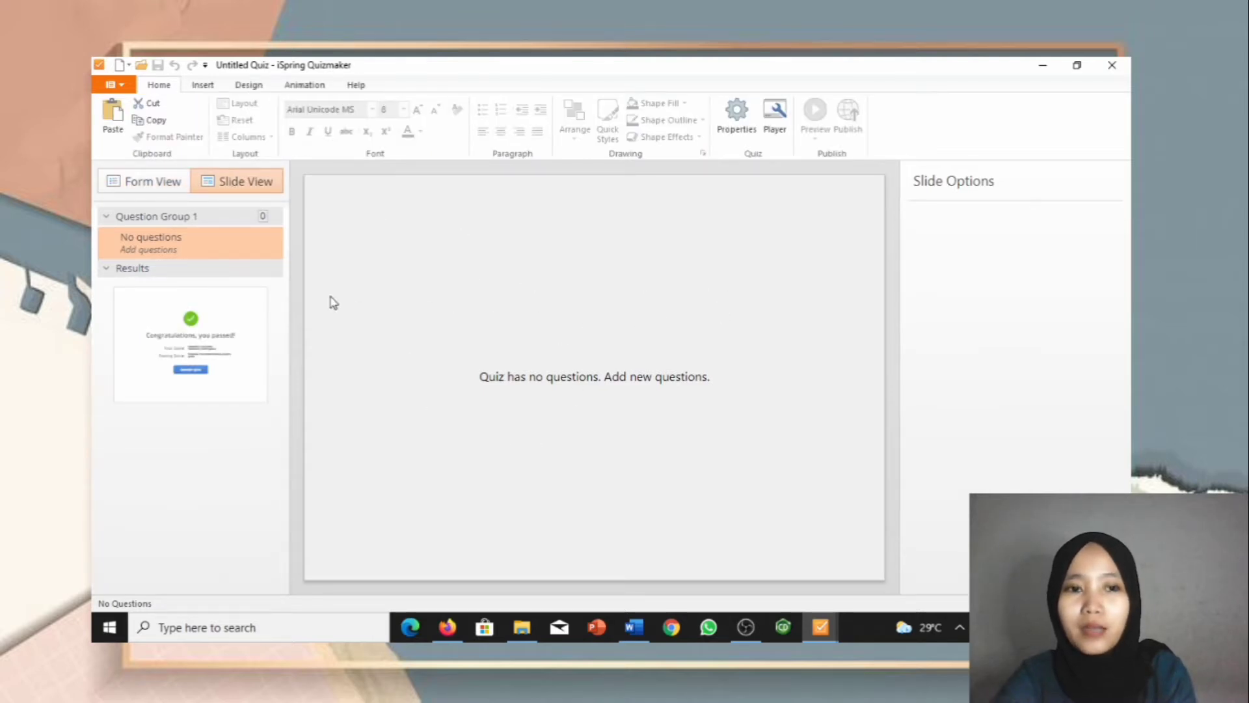
pyautogui.click(165, 189)
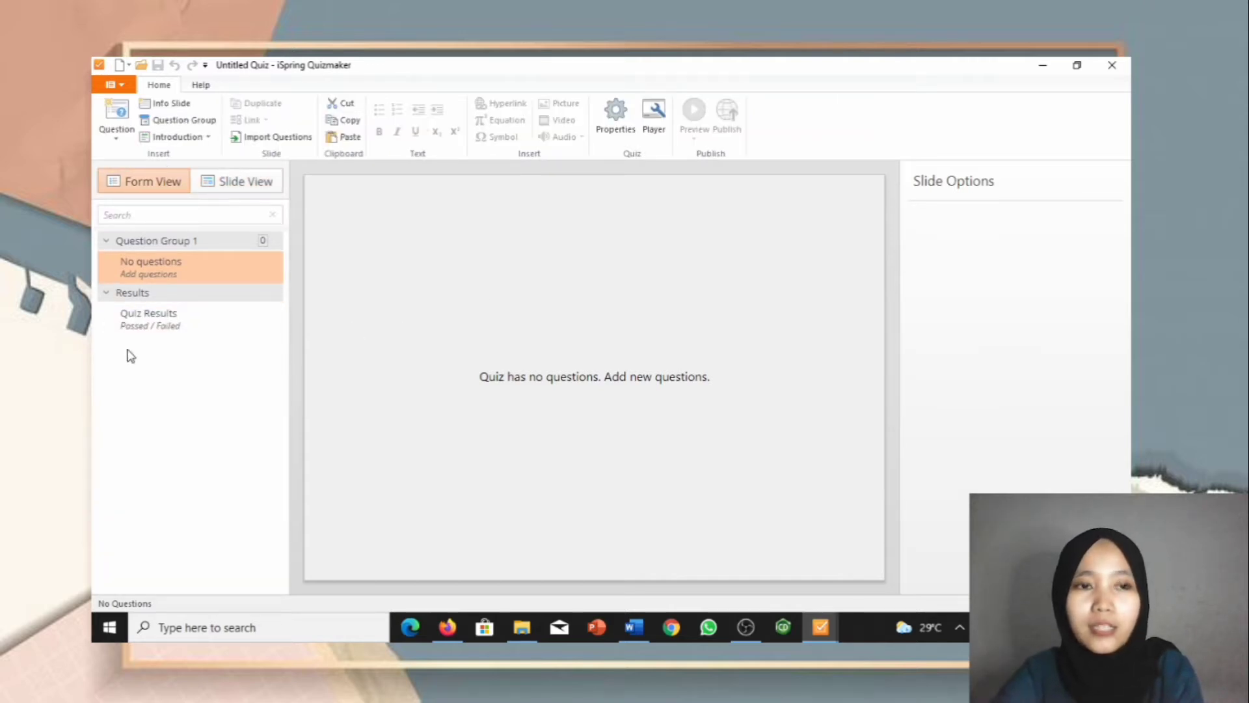
pyautogui.click(109, 128)
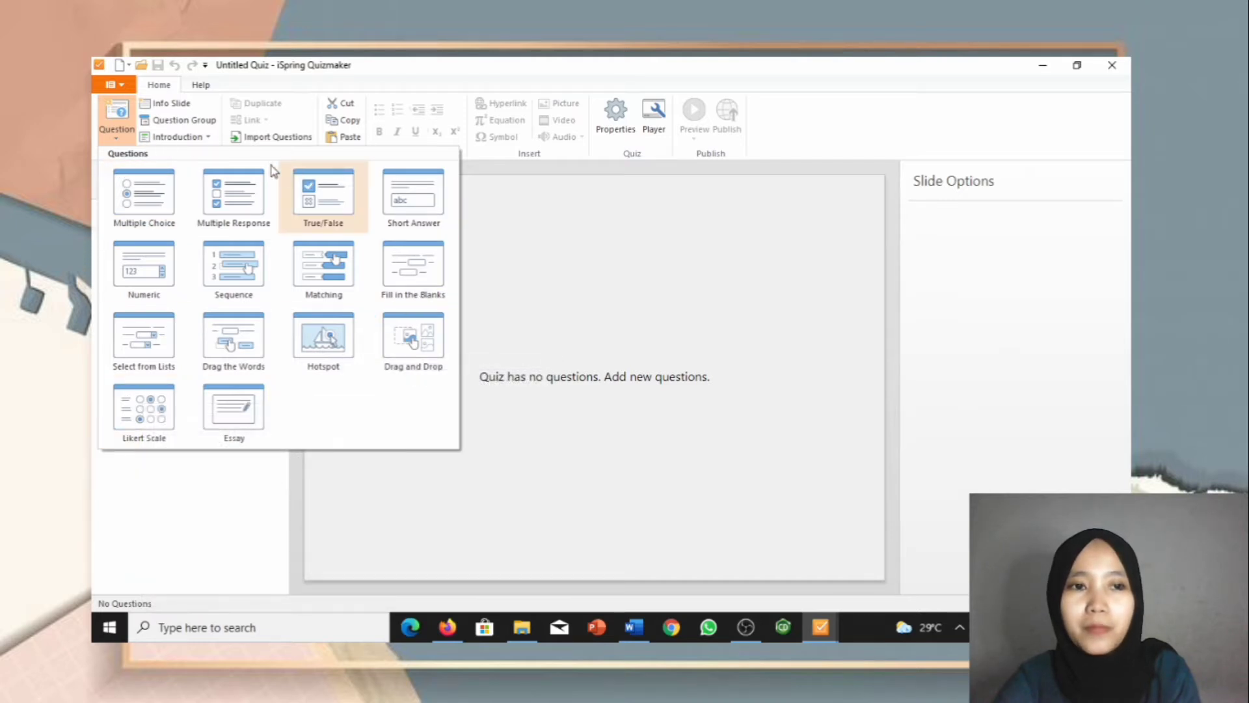
# Step: Add an info slide titled 'REAKSI KESETIMBANGAN KIMIA' and delete its description placeholder
pyautogui.click(184, 104)
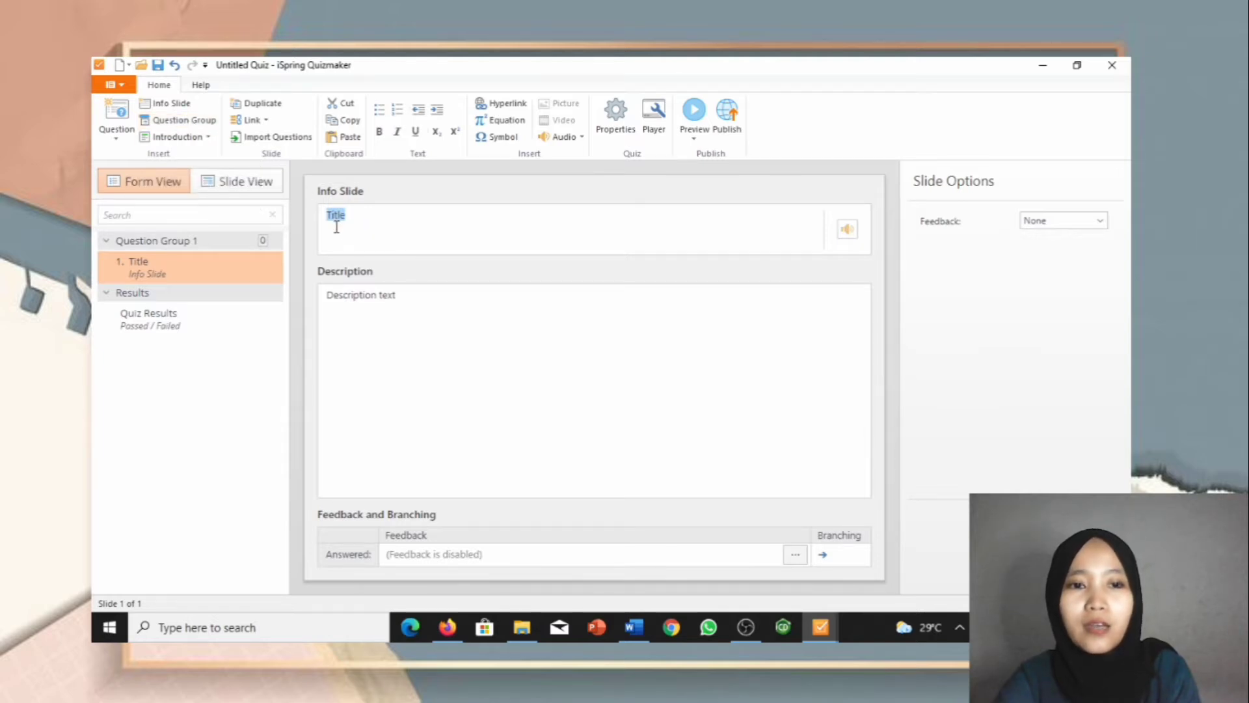
pyautogui.click(416, 319)
pyautogui.click(369, 224)
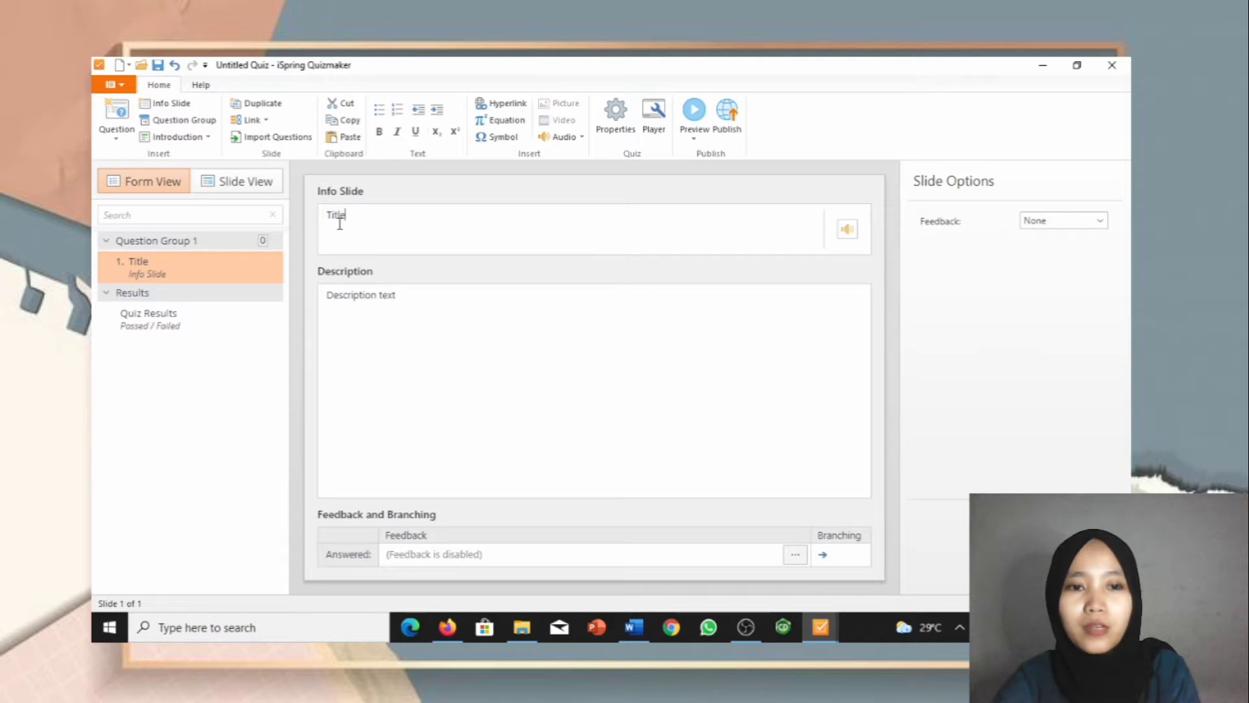
pyautogui.doubleClick(334, 217)
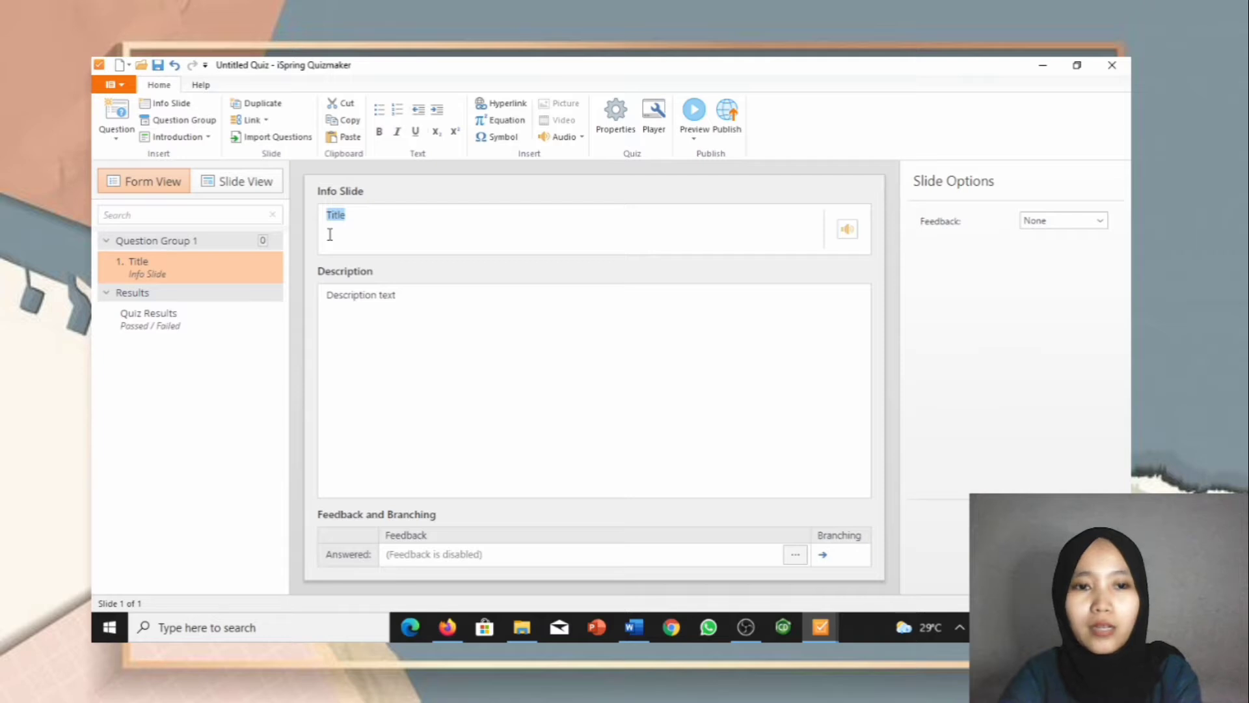
pyautogui.write('KRE')
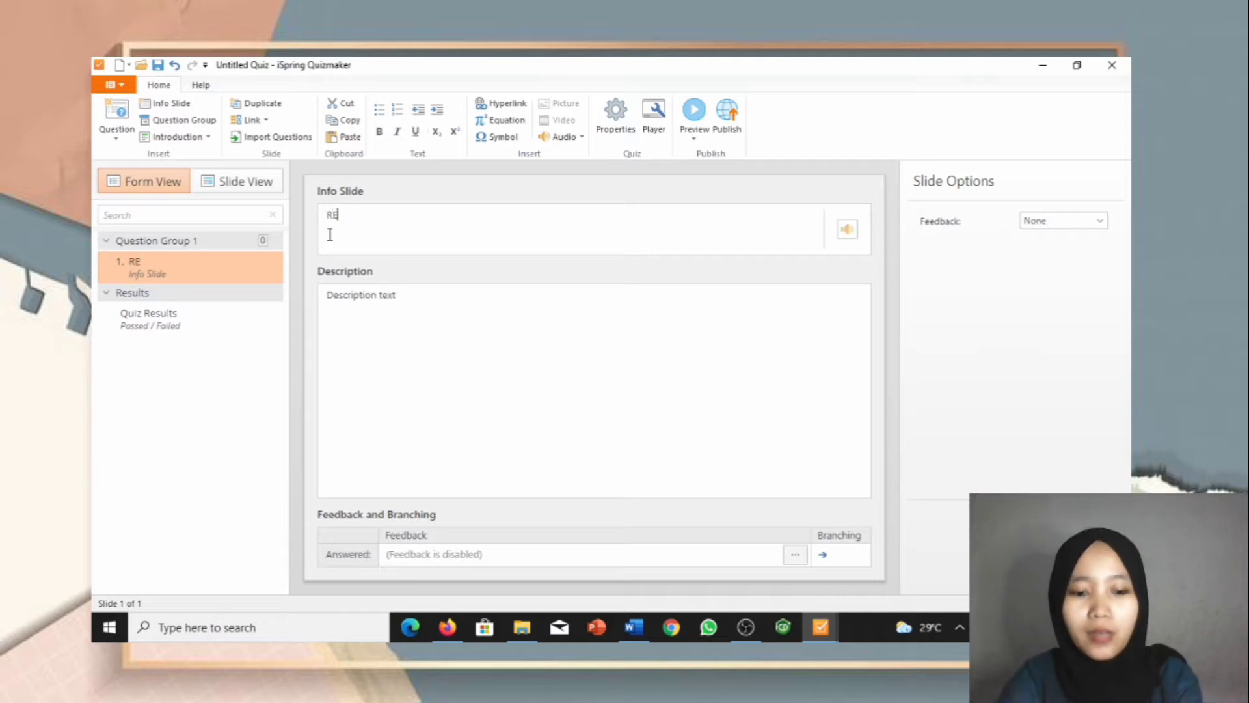
pyautogui.write('AKSI KES')
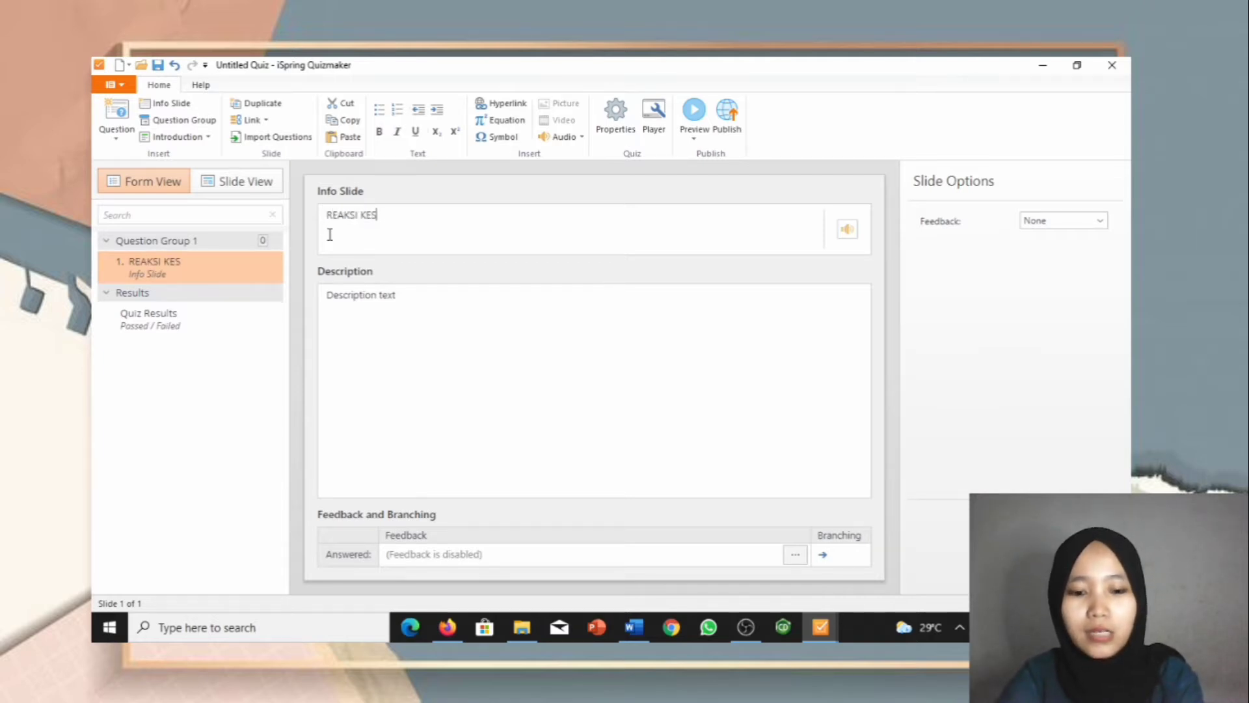
pyautogui.write('ETIMBANGAN ')
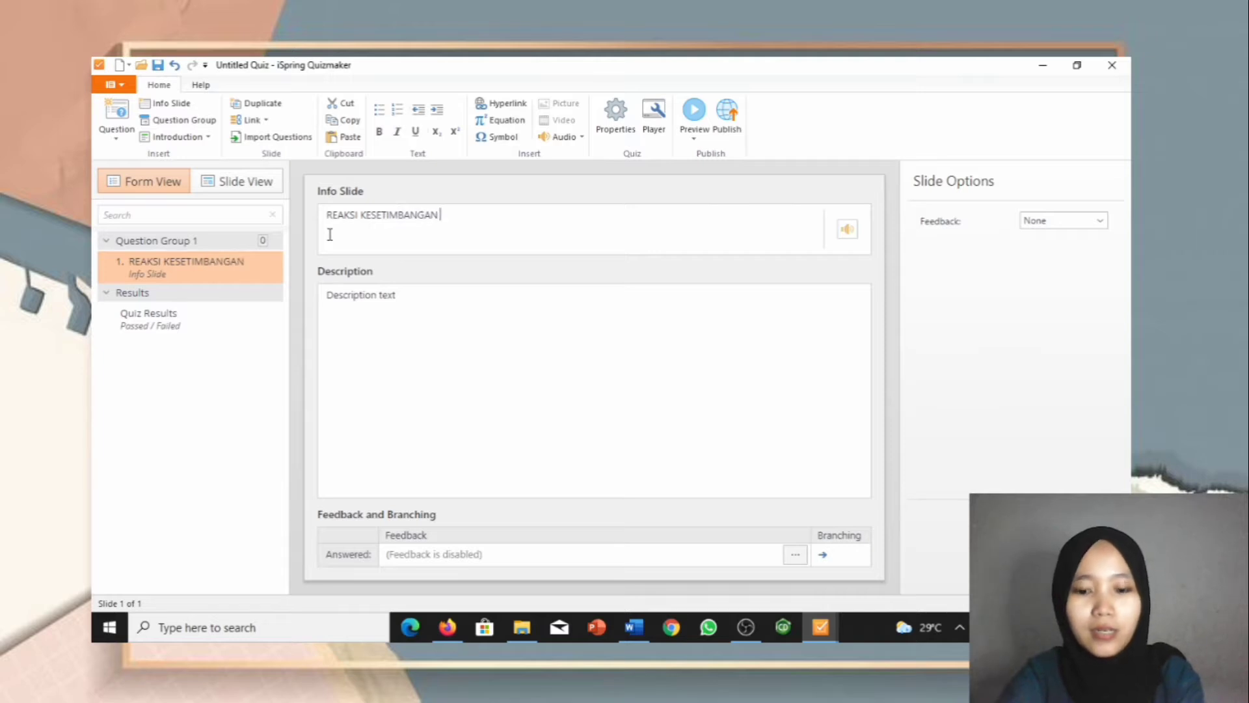
pyautogui.write('KIMIA')
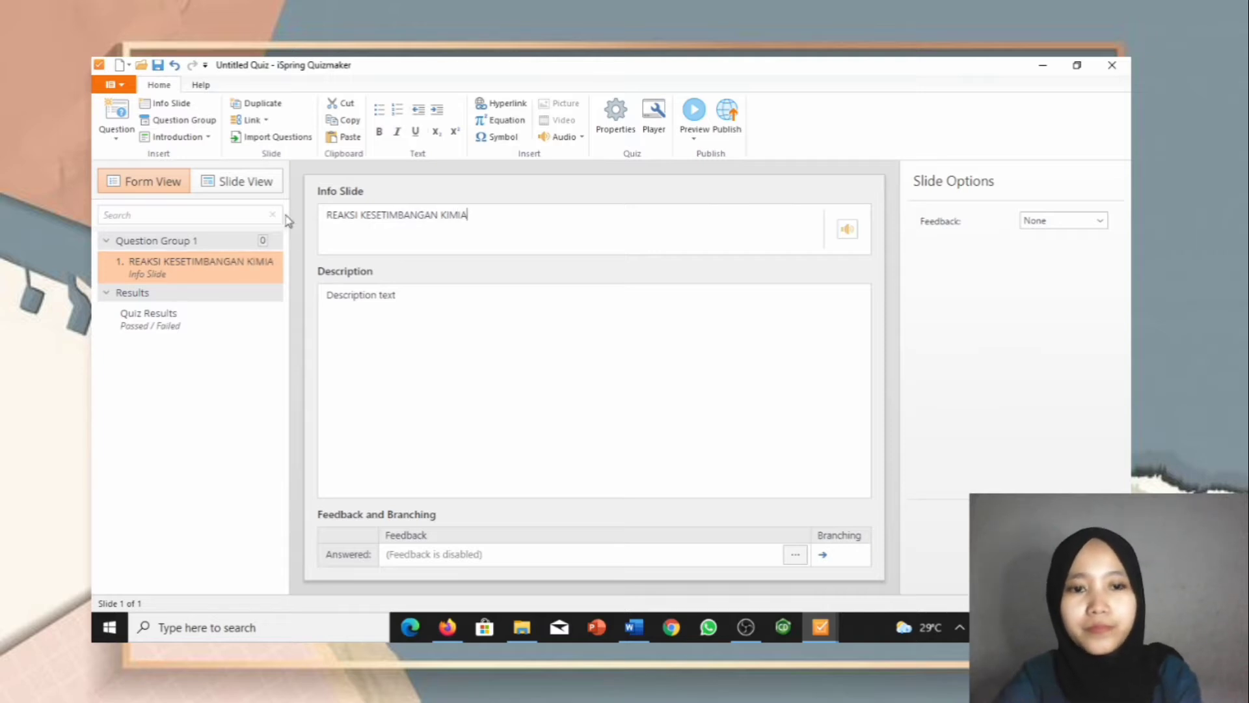
pyautogui.moveTo(412, 304); pyautogui.dragTo(327, 298)
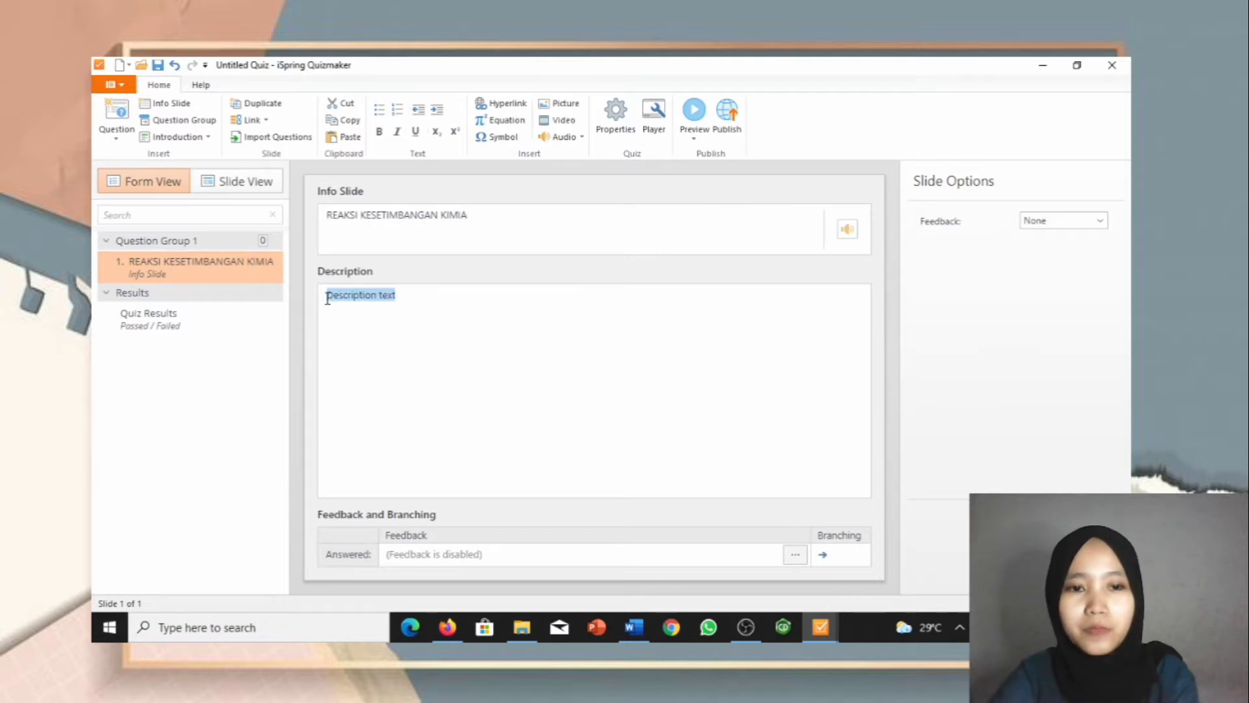
pyautogui.press('BackSpace')
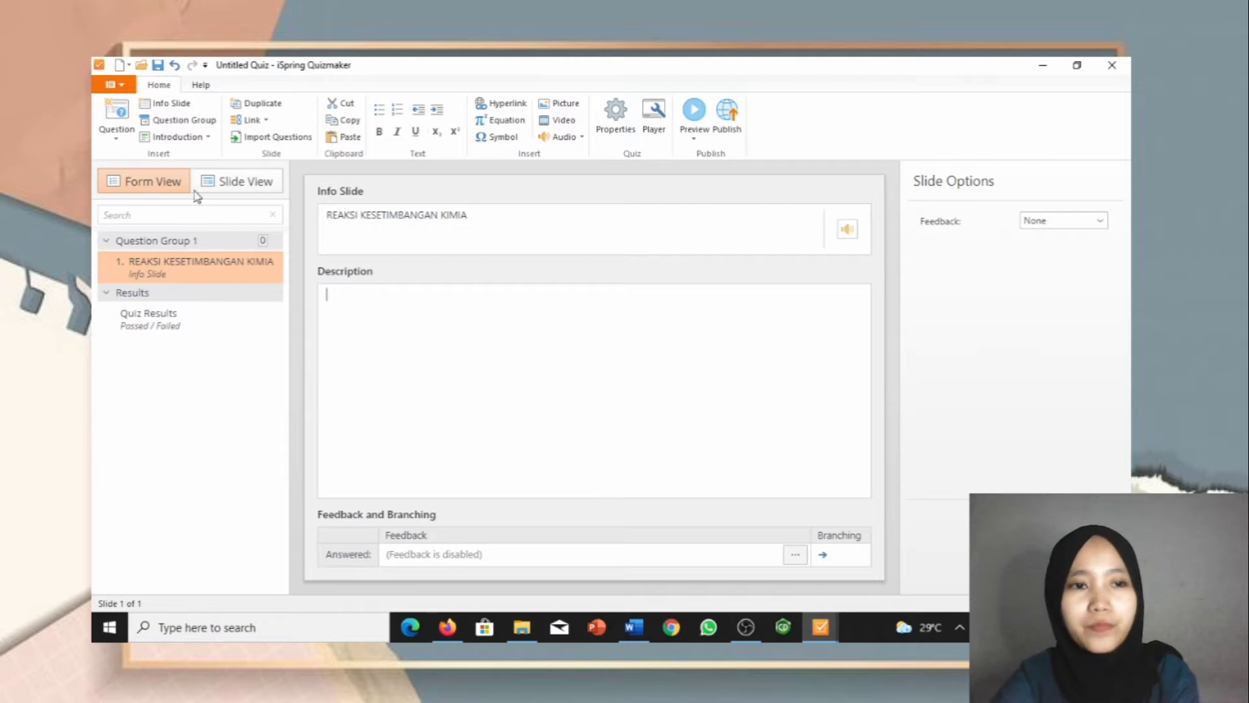
# Step: Add Question Group 2 and an introduction User Info form
pyautogui.click(176, 120)
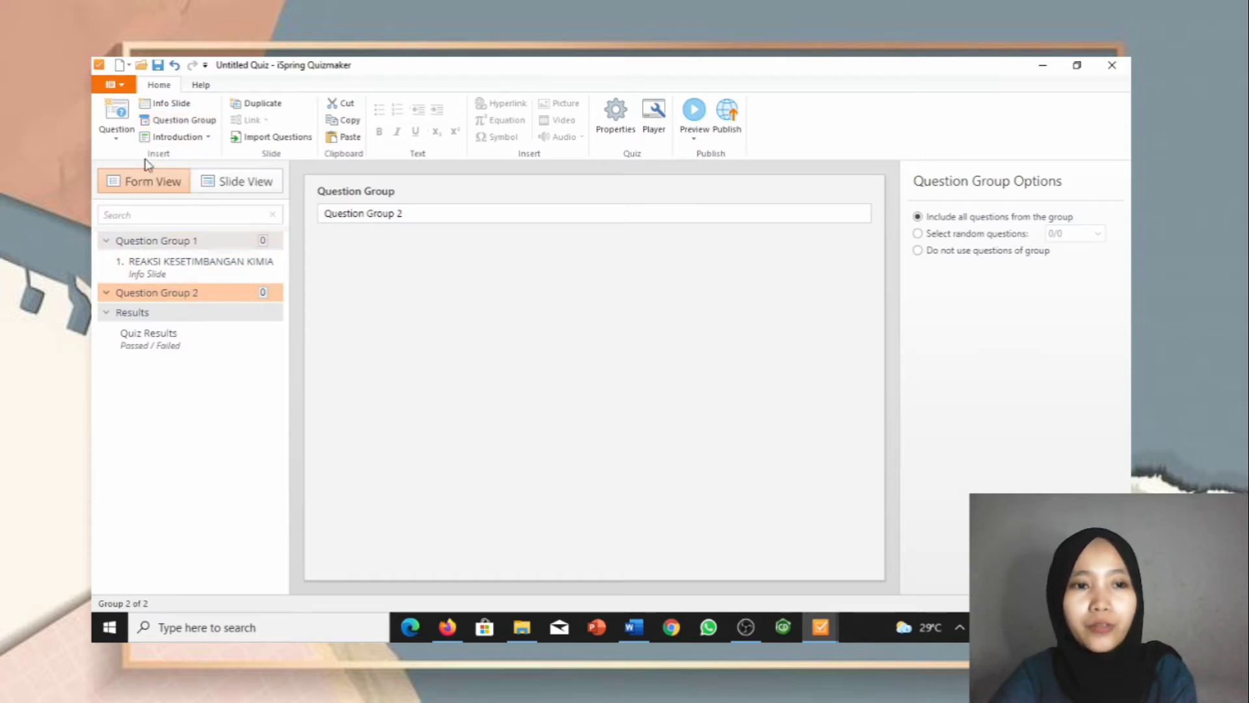
pyautogui.click(162, 137)
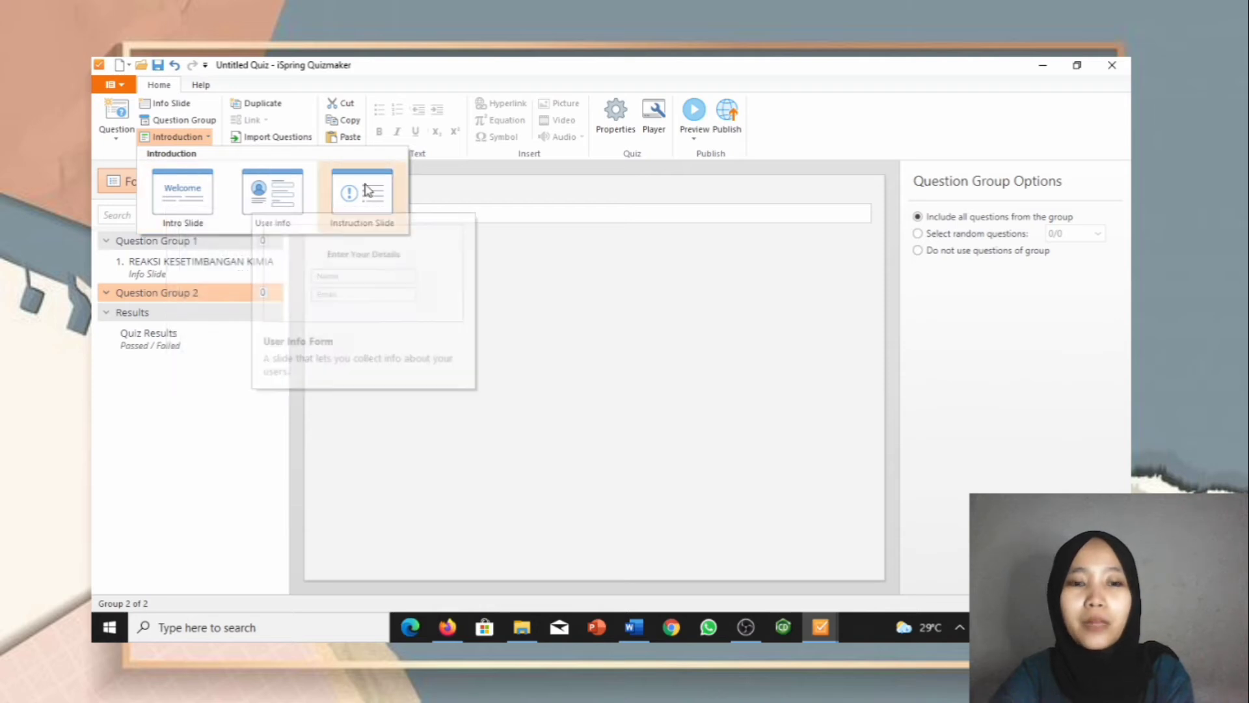
pyautogui.click(272, 203)
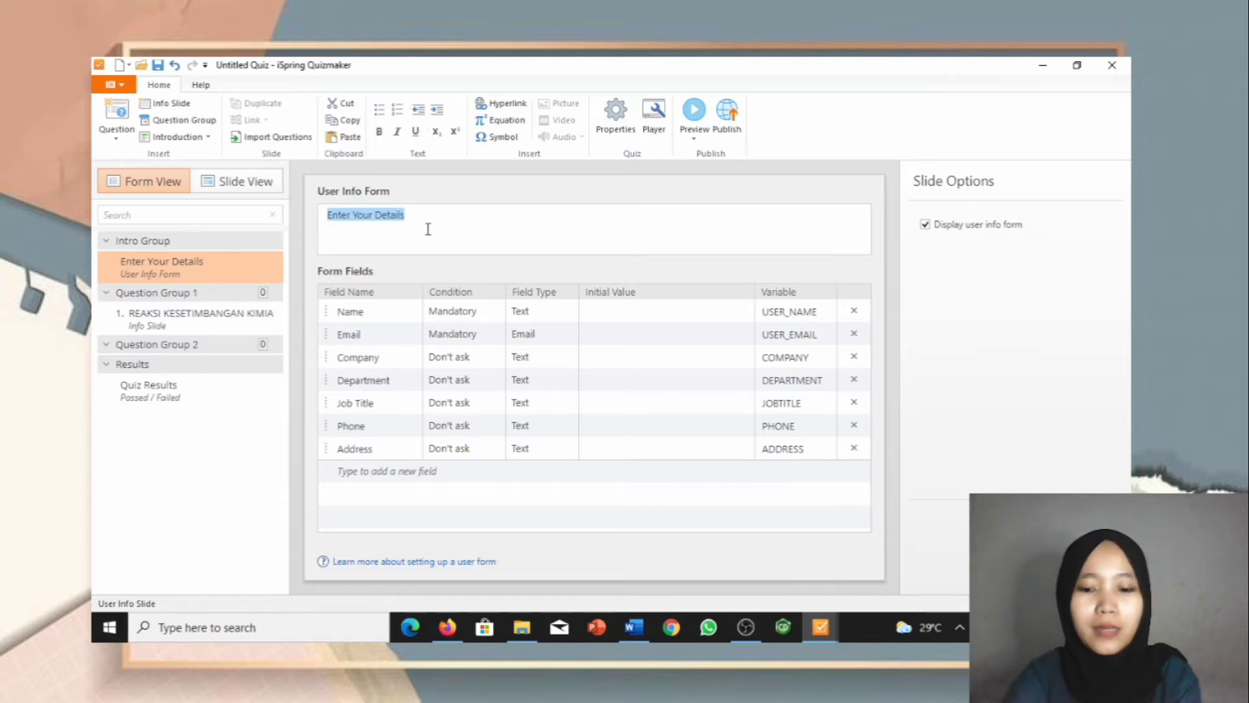
# Step: Title the form 'ISILAH BIODATAMU!' and make the Nama and Email fields optional
pyautogui.write('ISILAH B')
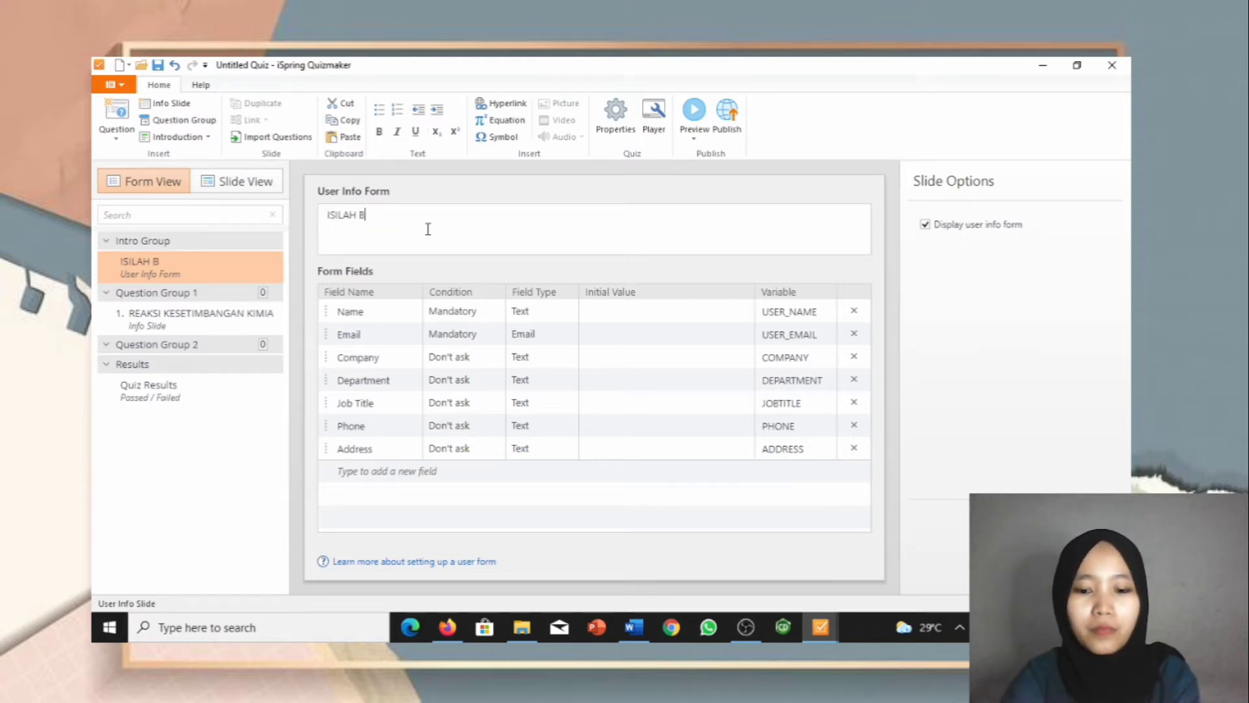
pyautogui.write('IODATA')
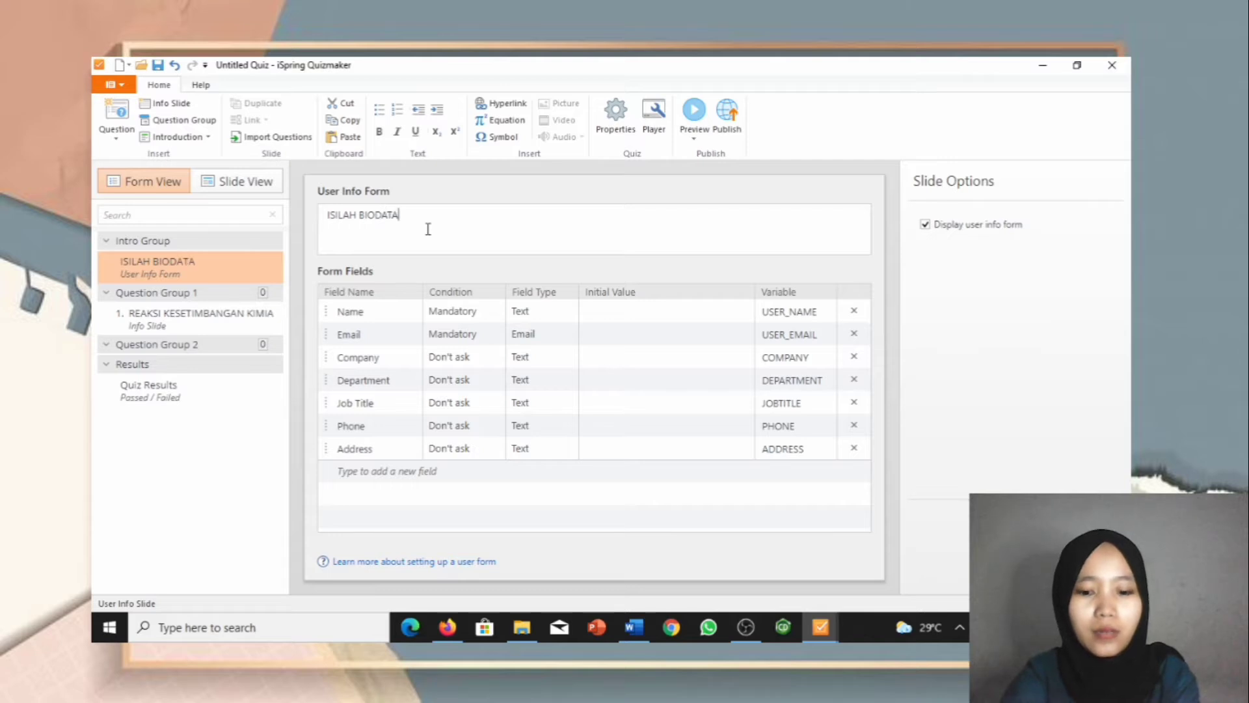
pyautogui.write('MU')
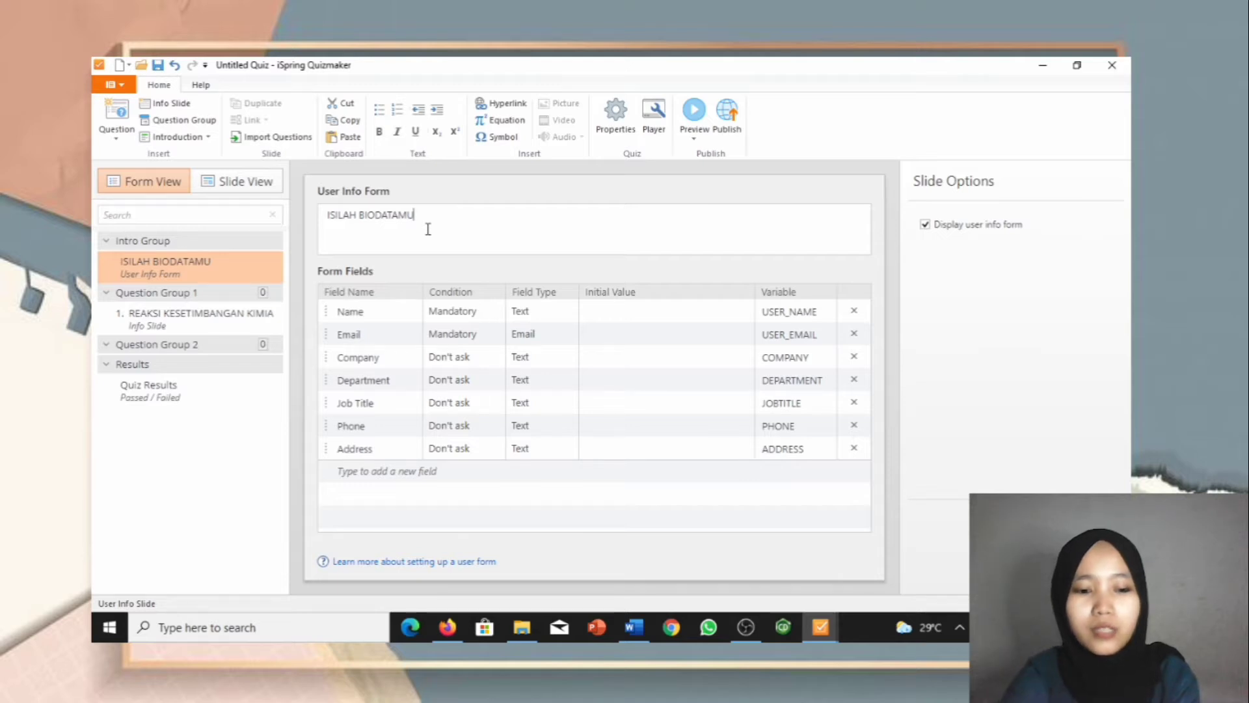
pyautogui.write('!')
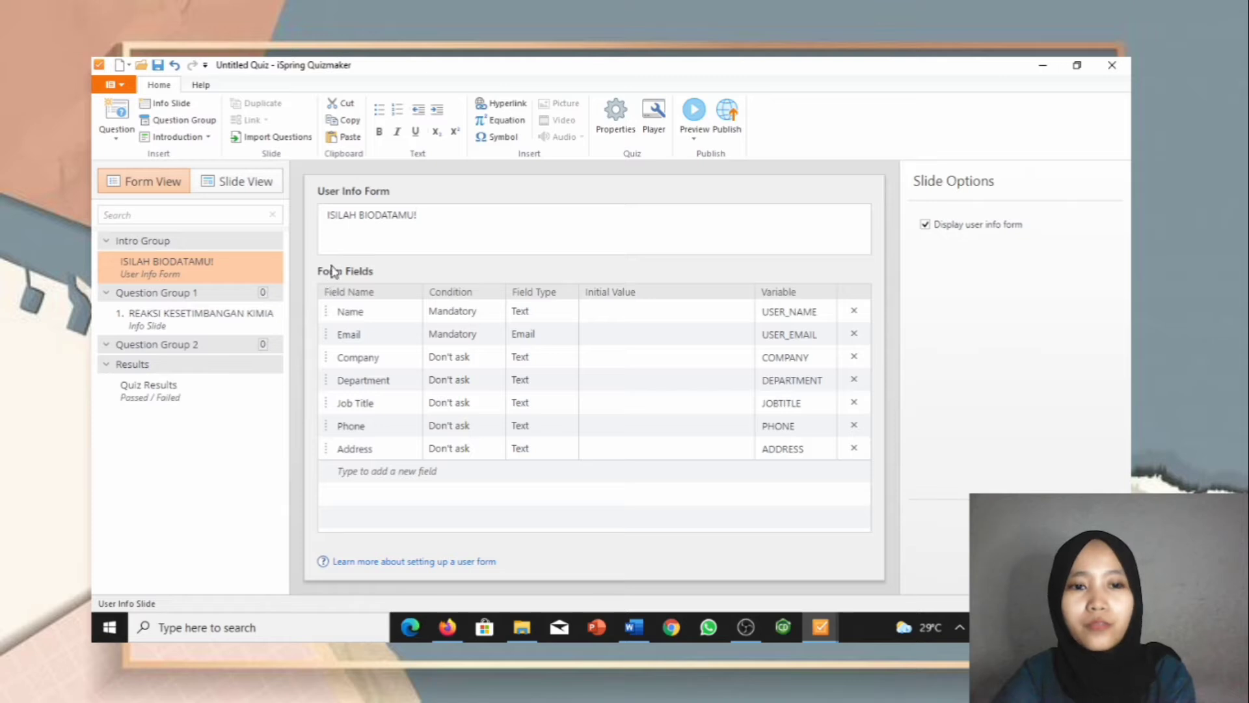
pyautogui.click(369, 312)
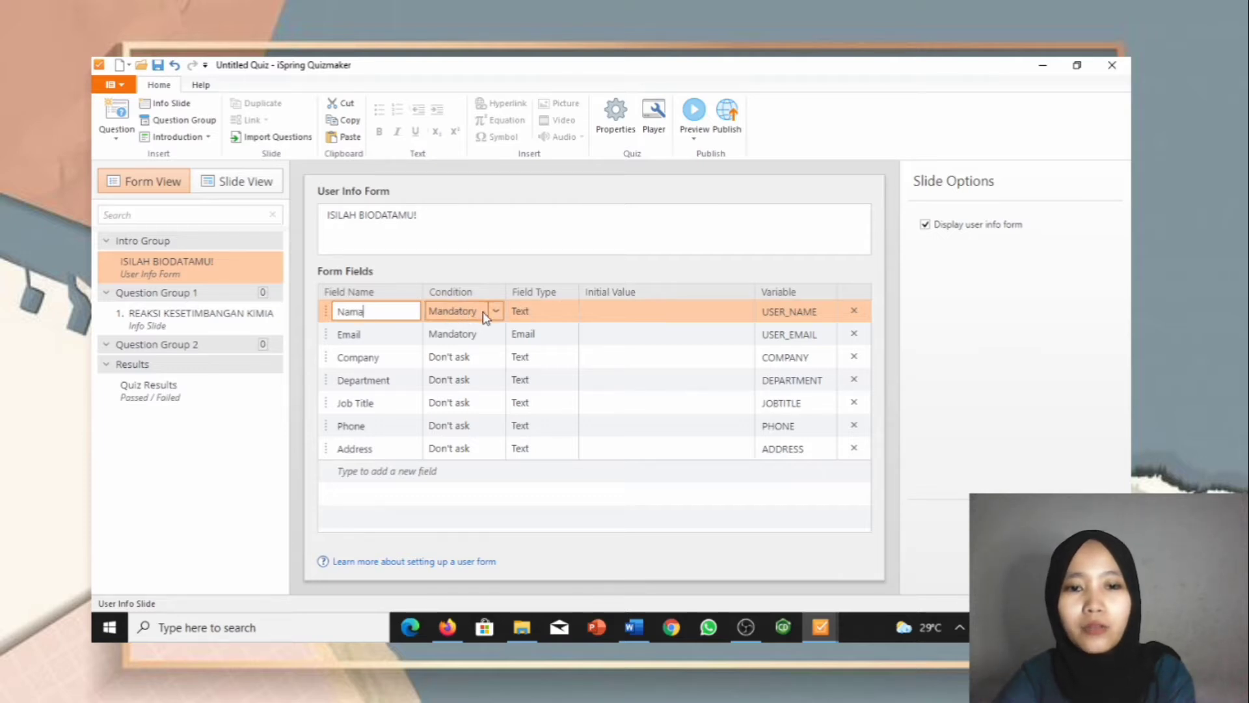
pyautogui.click(494, 312)
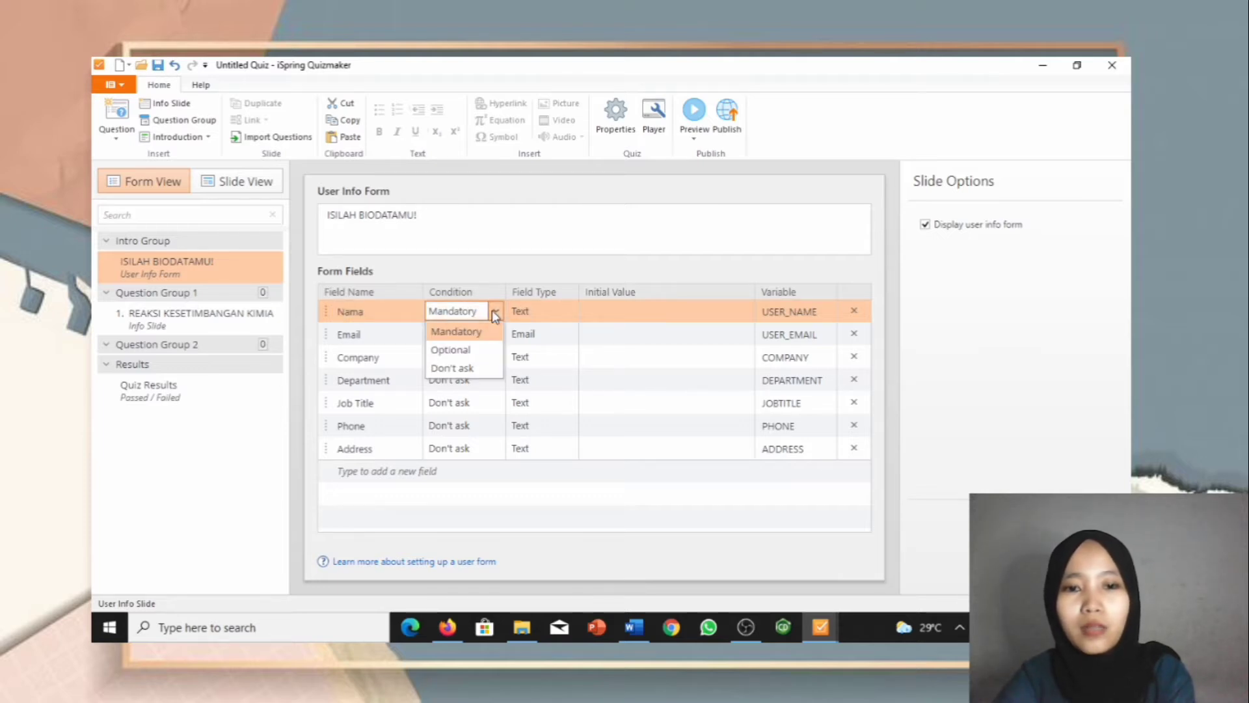
pyautogui.click(483, 352)
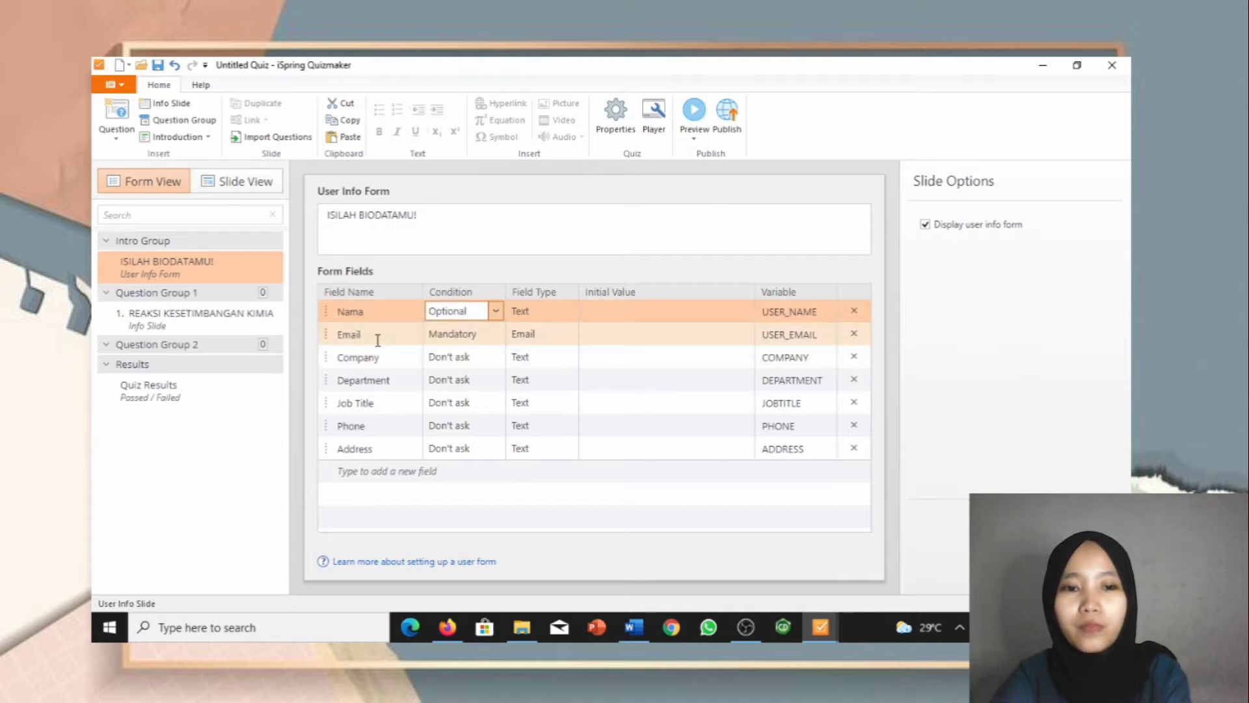
pyautogui.click(491, 334)
pyautogui.click(443, 371)
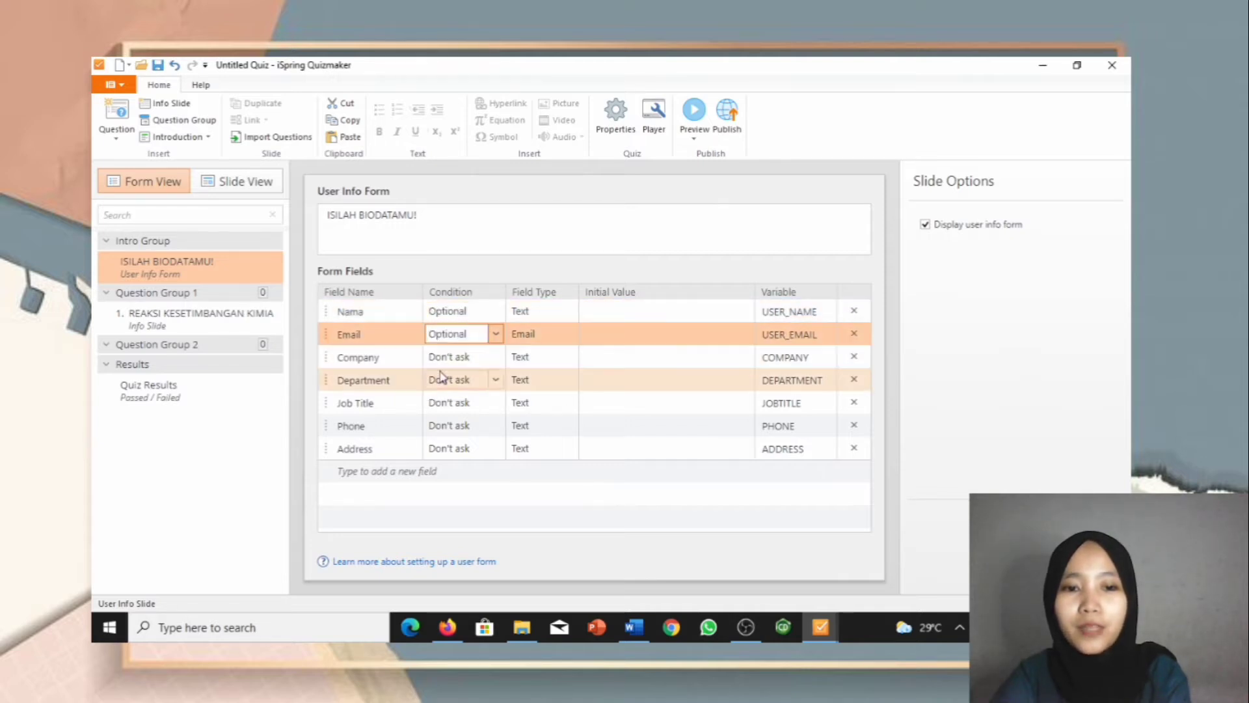
# Step: Rename the Company field to Kelas and make it optional
pyautogui.click(383, 363)
pyautogui.doubleClick(383, 363)
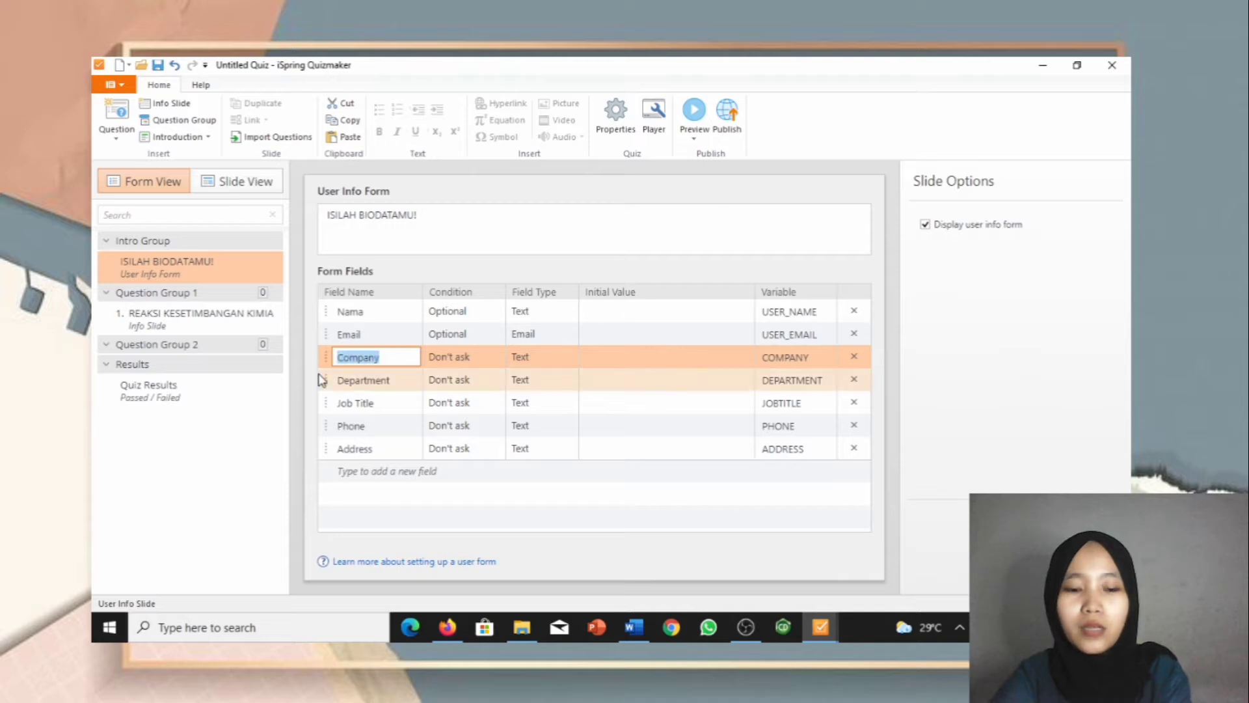
pyautogui.write('Kelas')
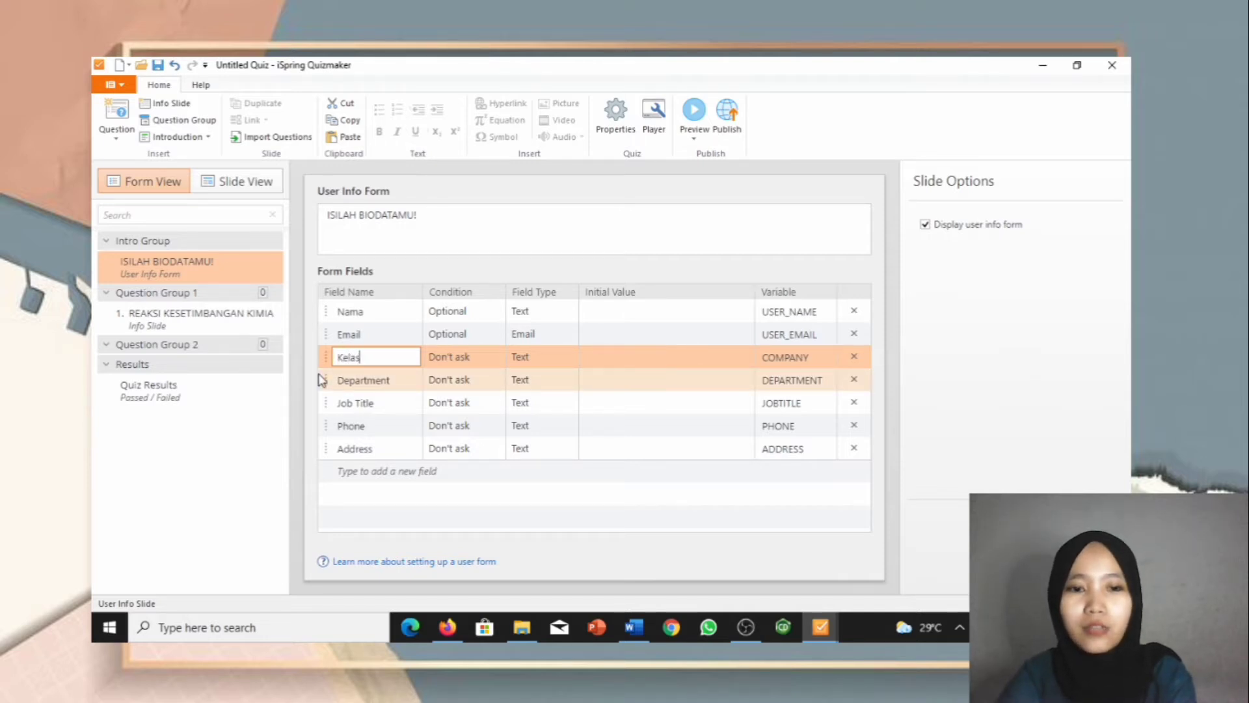
pyautogui.click(494, 357)
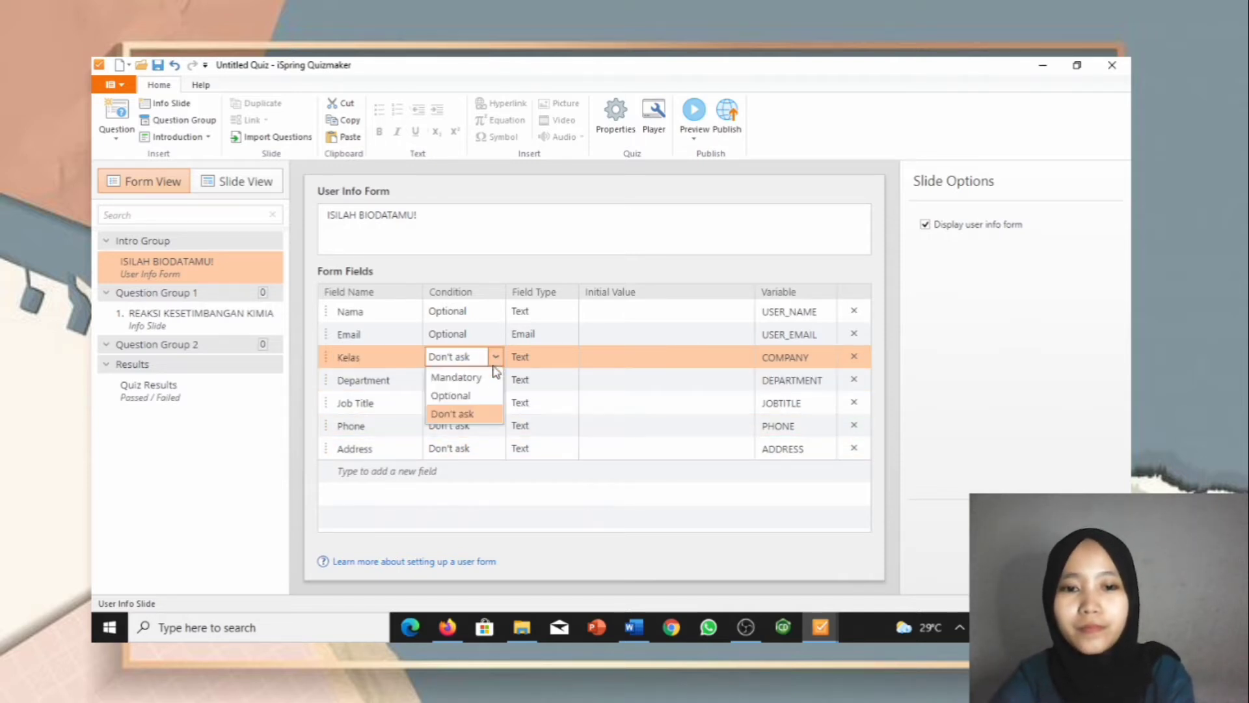
pyautogui.click(485, 395)
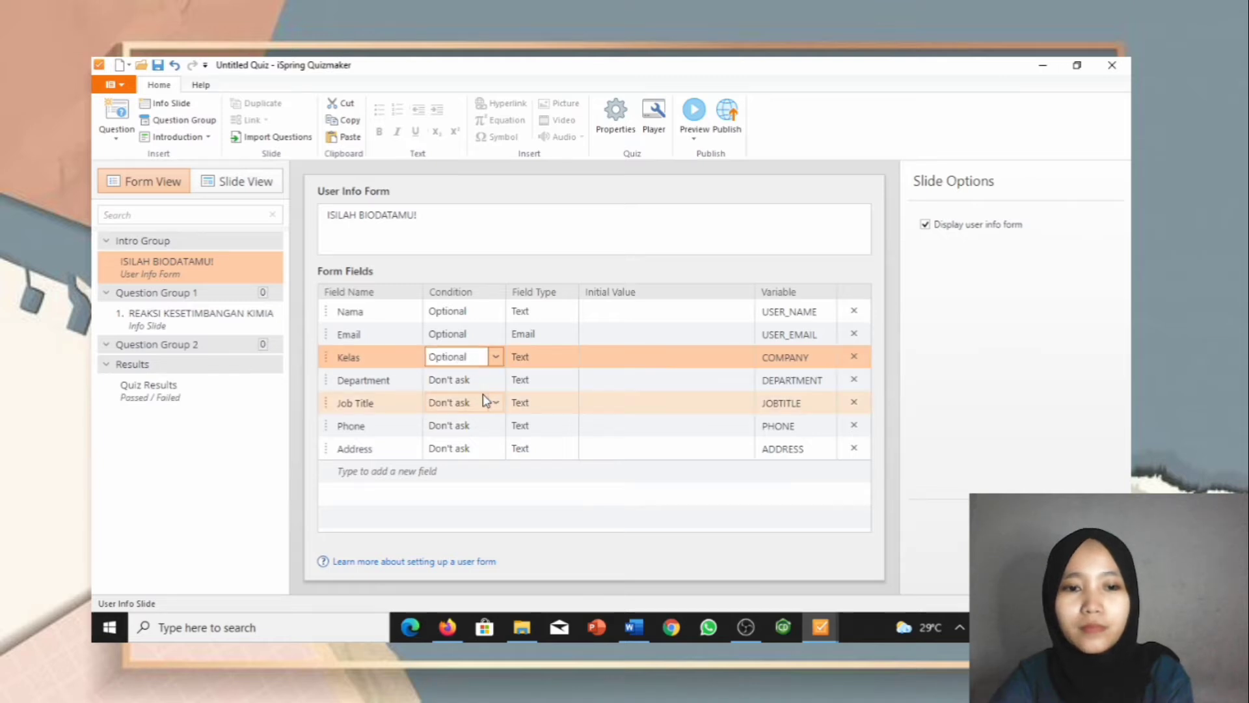
# Step: Delete the Department, Job Title, Phone and Address rows, move Kelas above Email, and view the slide
pyautogui.click(853, 380)
pyautogui.click(853, 379)
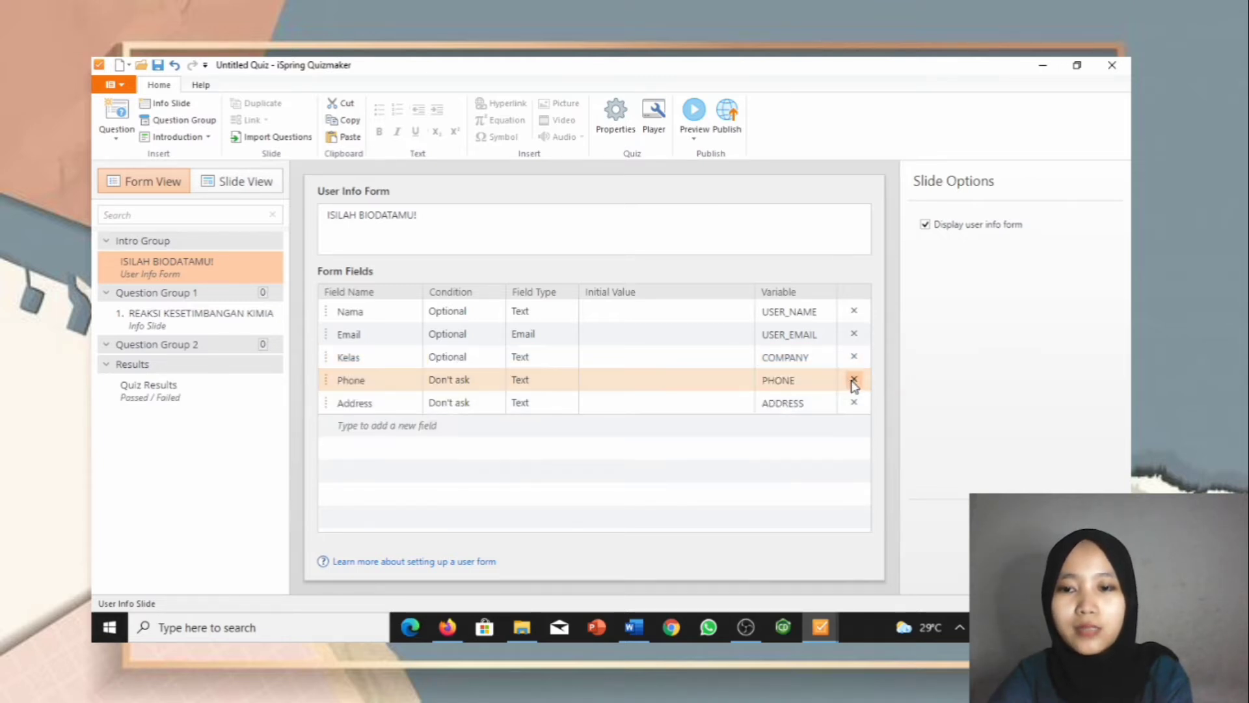
pyautogui.click(853, 380)
pyautogui.click(854, 380)
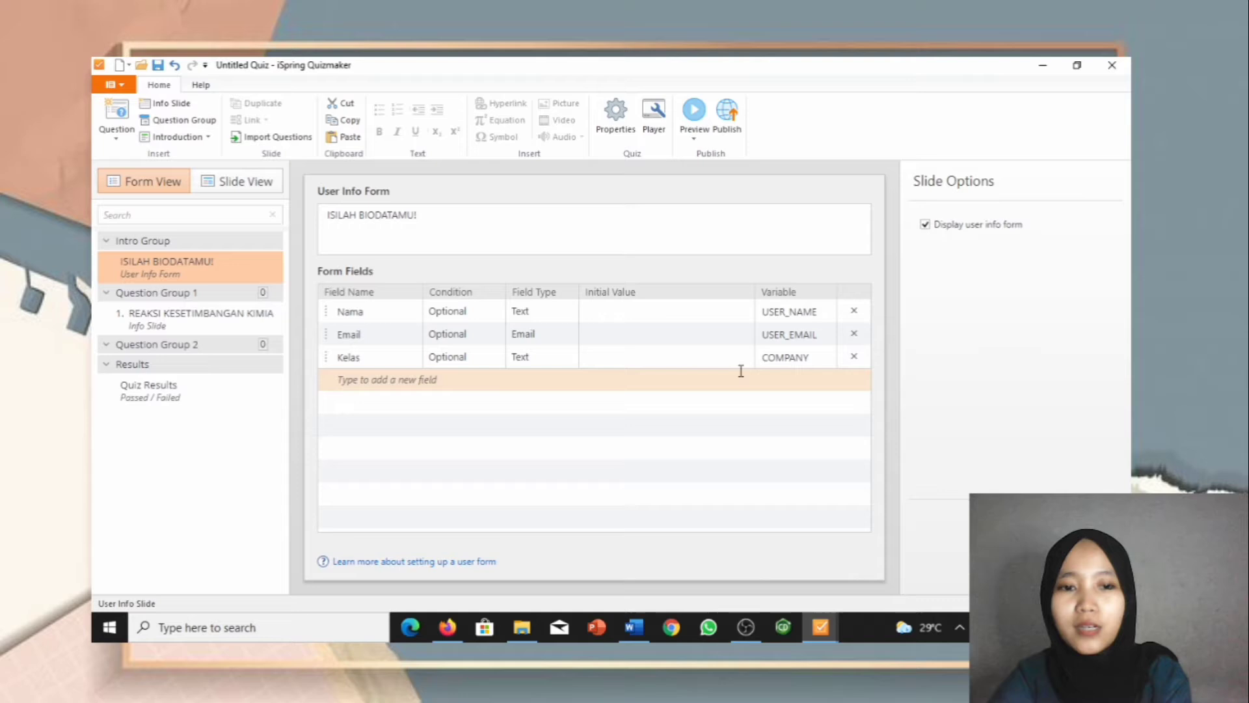
pyautogui.click(330, 362)
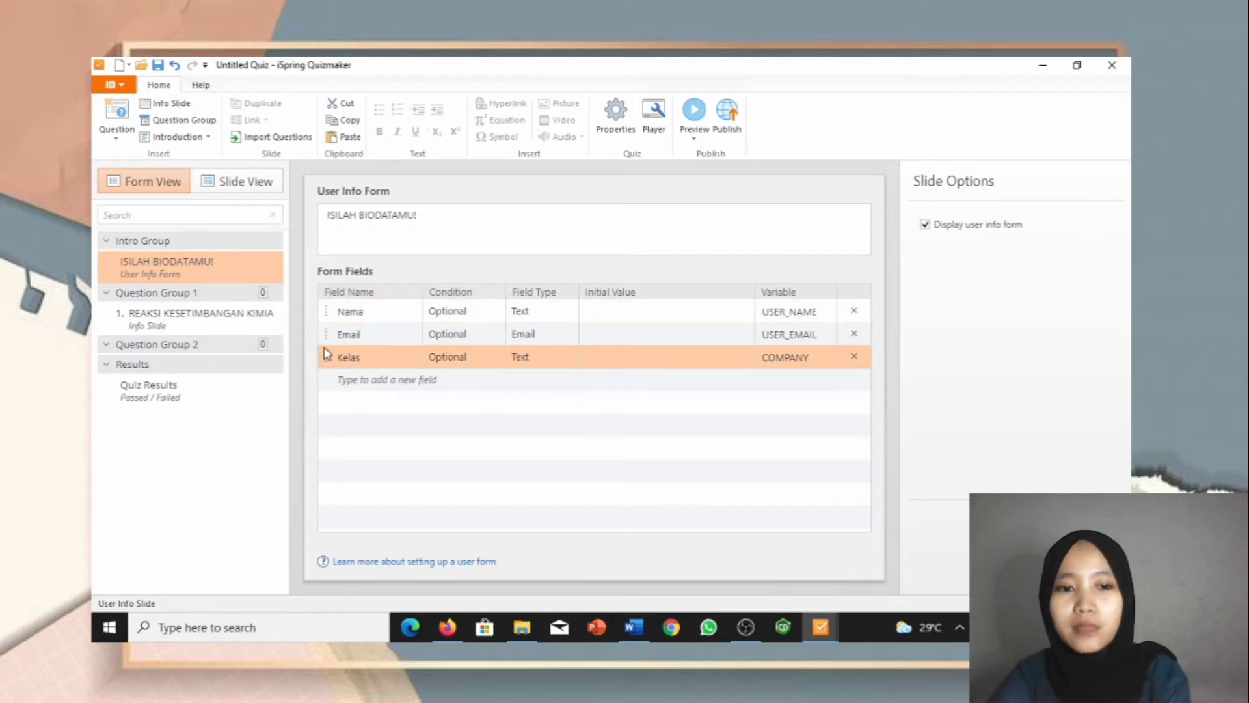
pyautogui.rightClick(325, 361)
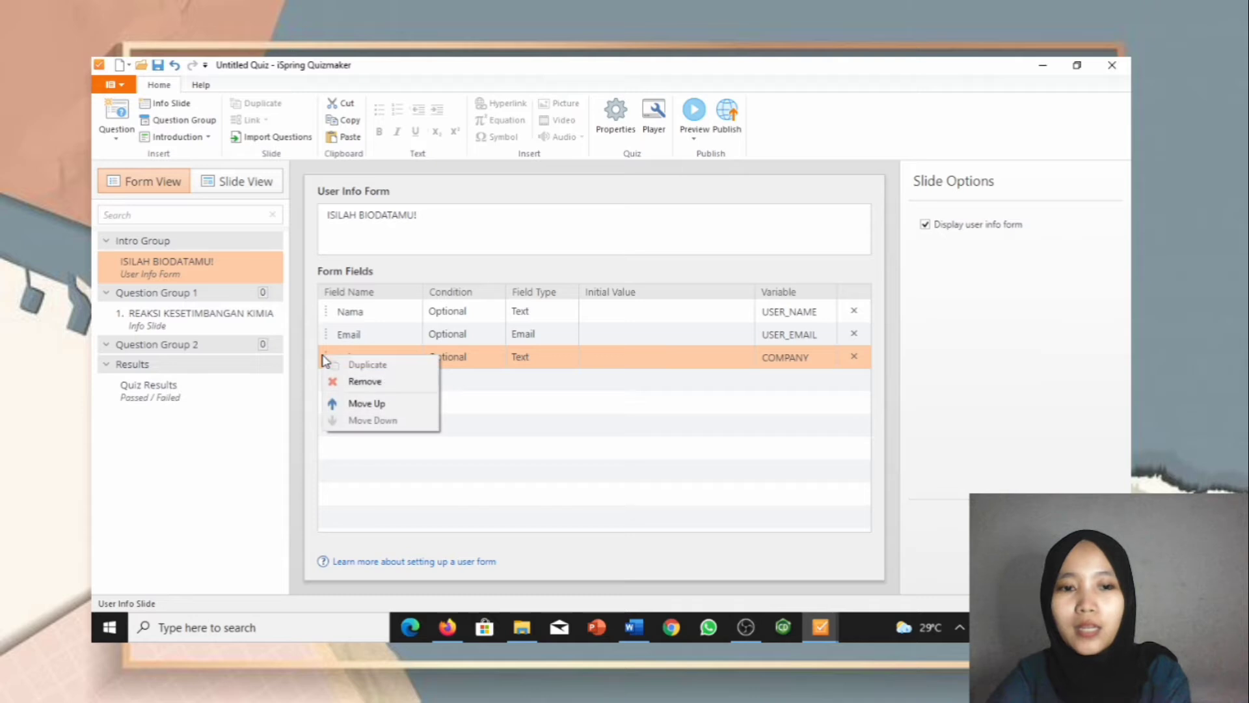
pyautogui.click(377, 403)
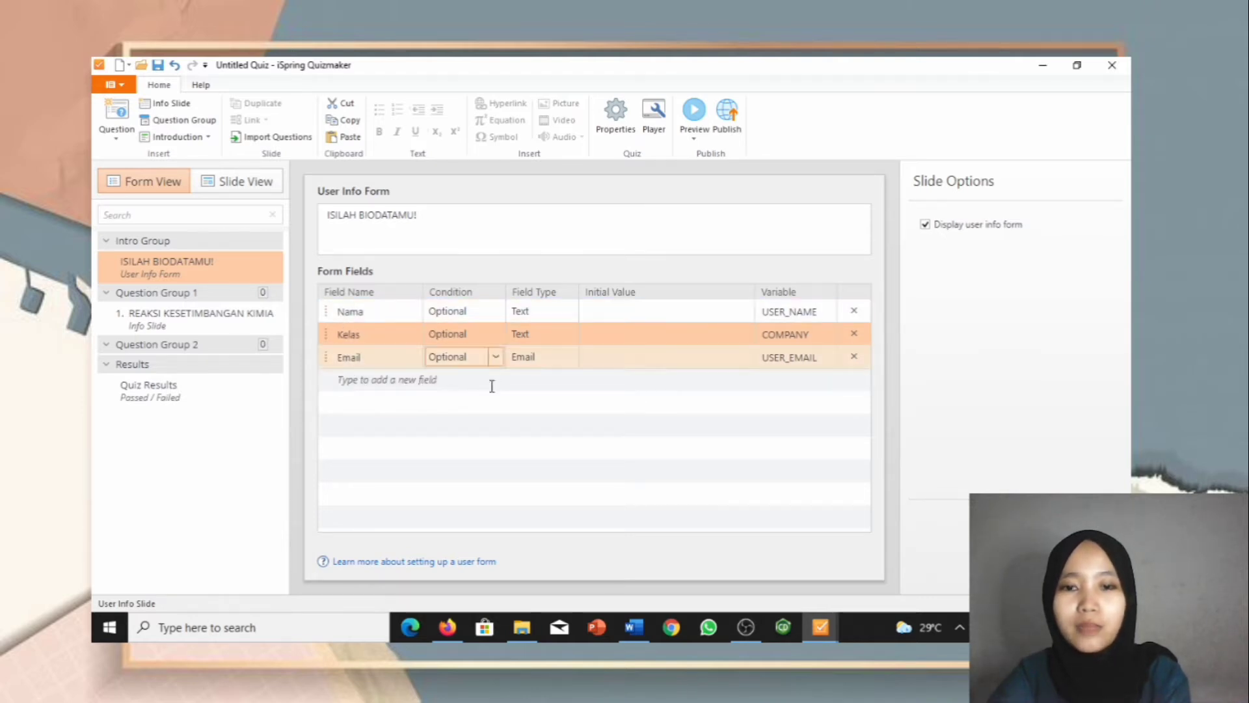
pyautogui.click(227, 182)
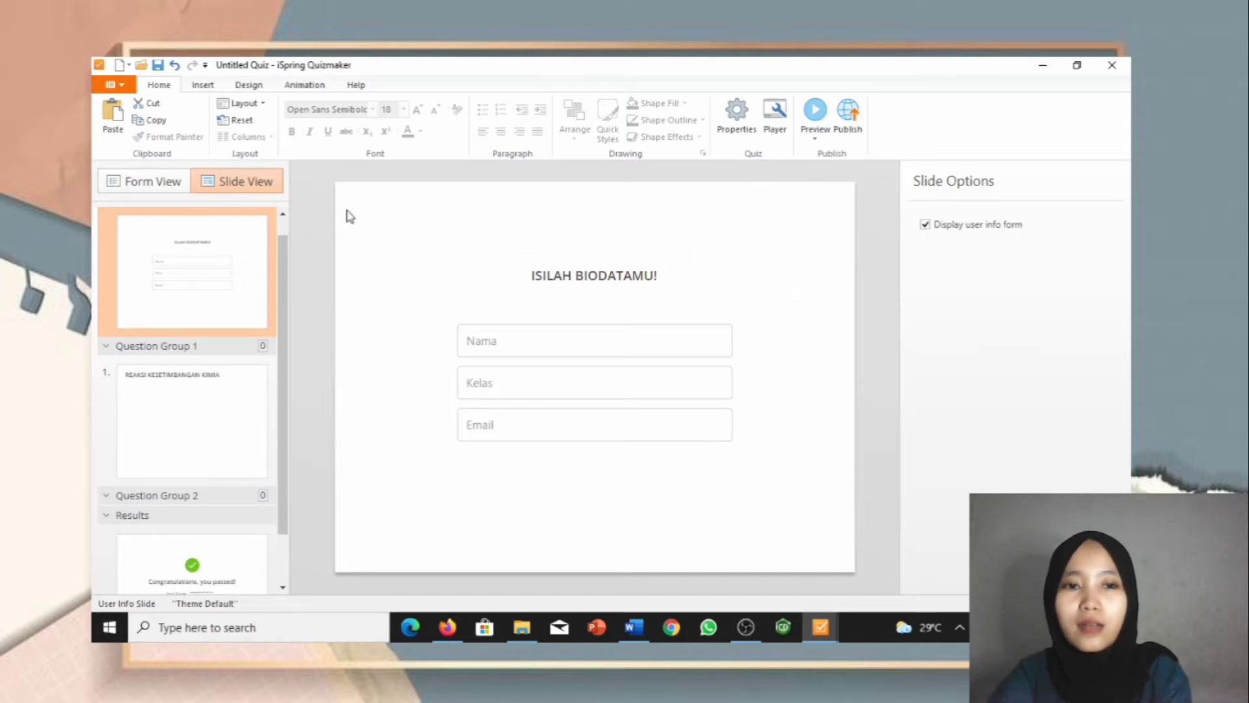
# Step: Set the info slide background to the pink decorative picture from the background ppt folder
pyautogui.click(244, 85)
pyautogui.click(161, 117)
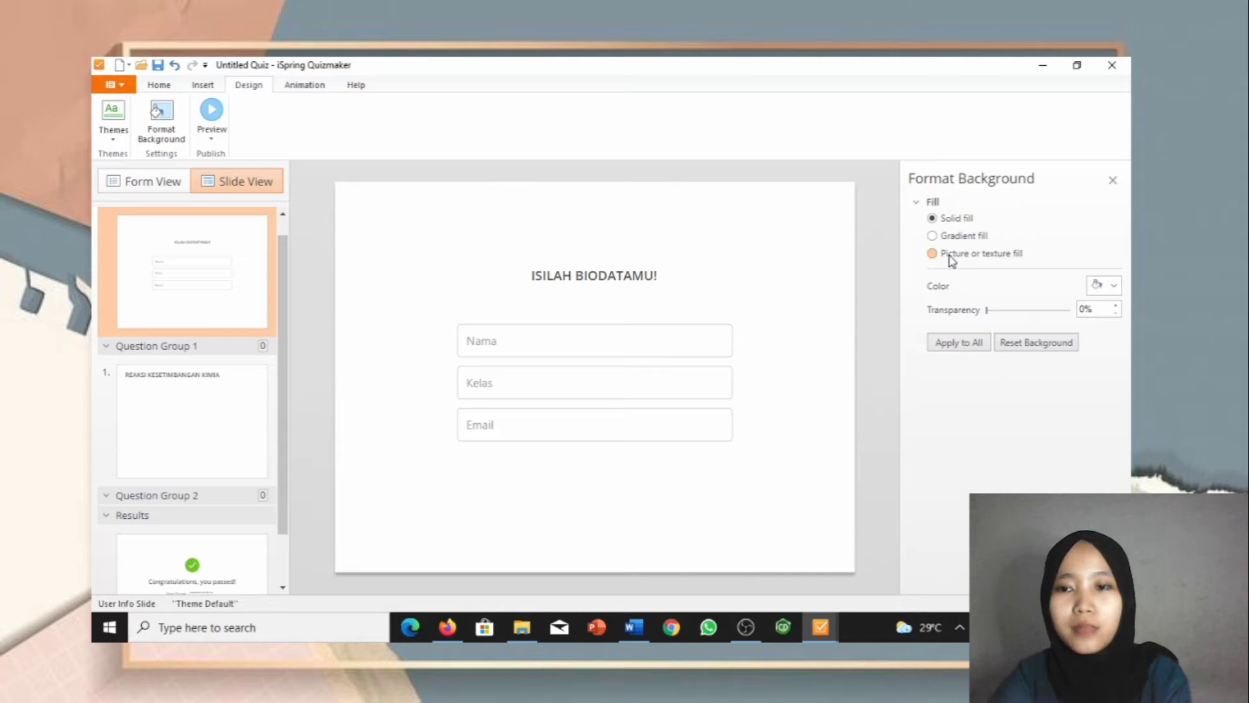
pyautogui.click(951, 259)
pyautogui.click(954, 302)
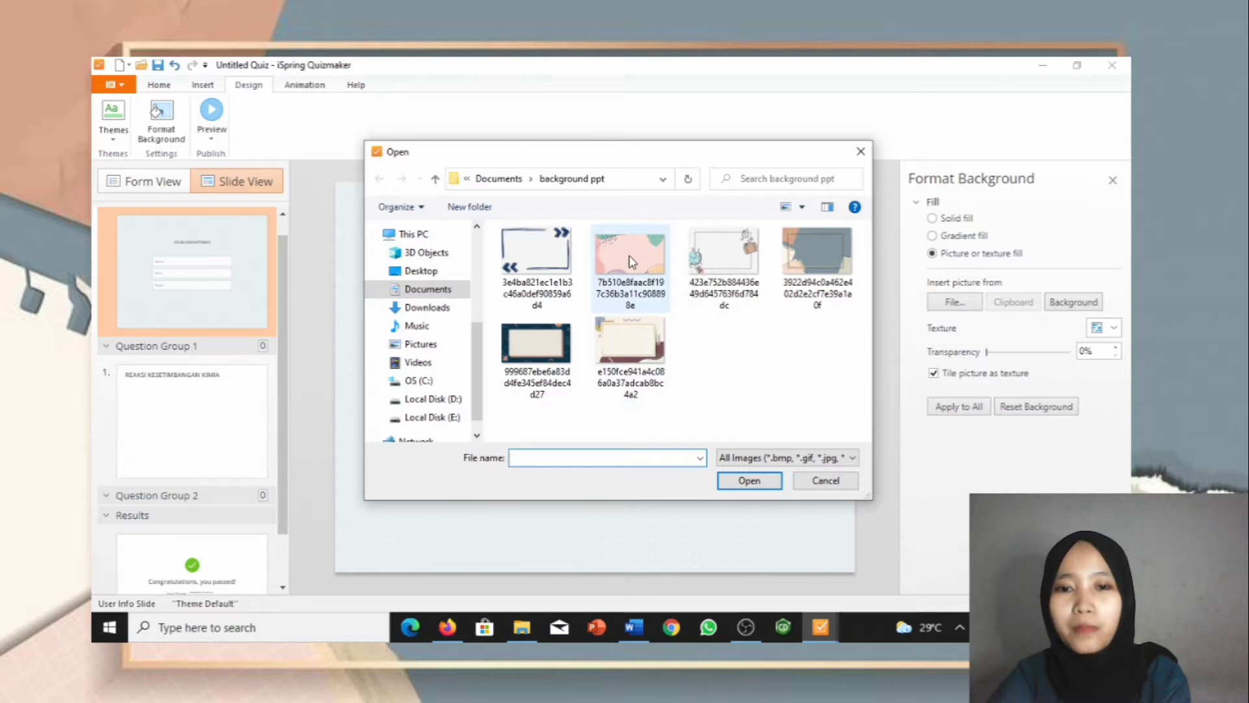
pyautogui.click(629, 262)
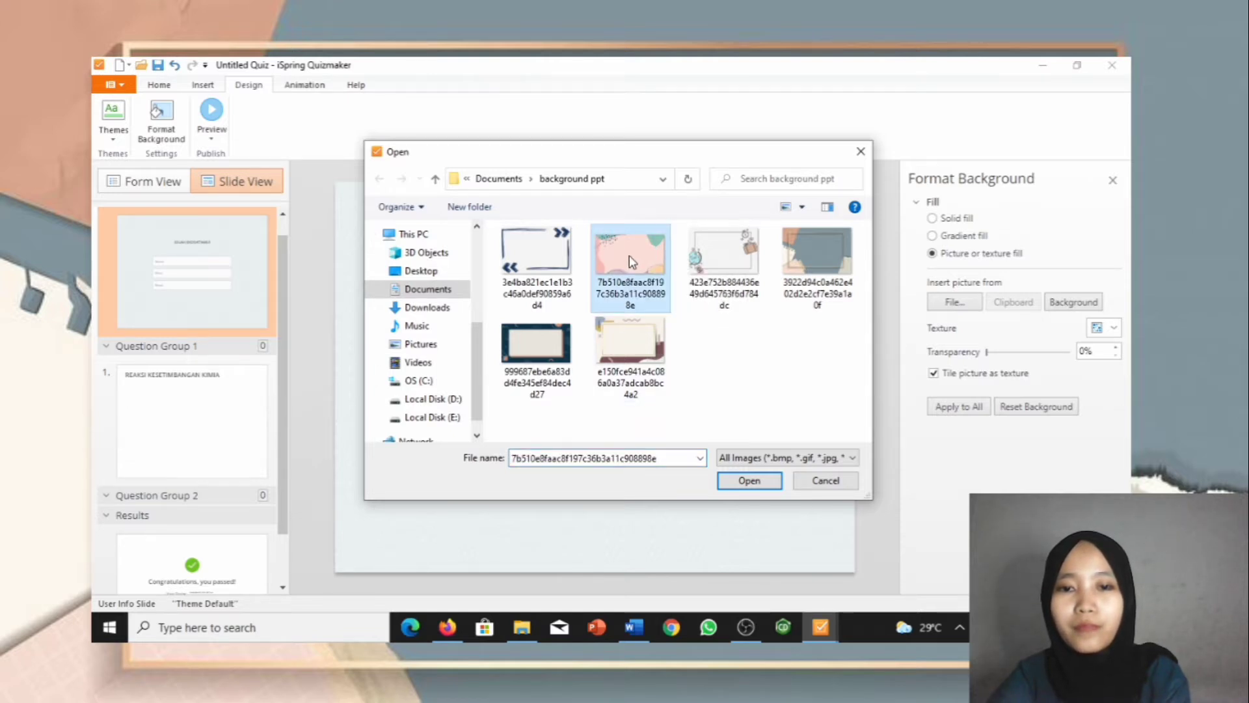
pyautogui.doubleClick(630, 262)
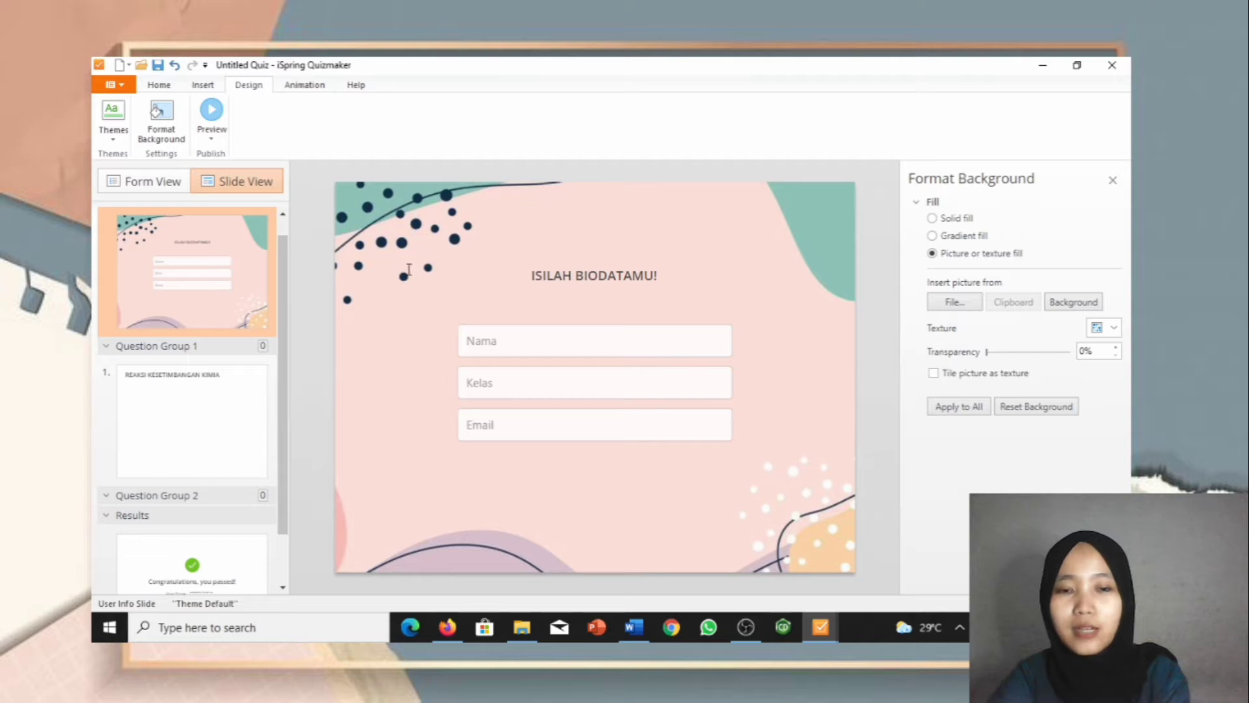
# Step: Enlarge the ISILAH BIODATAMU! title text from size 18 to 20
pyautogui.click(534, 276)
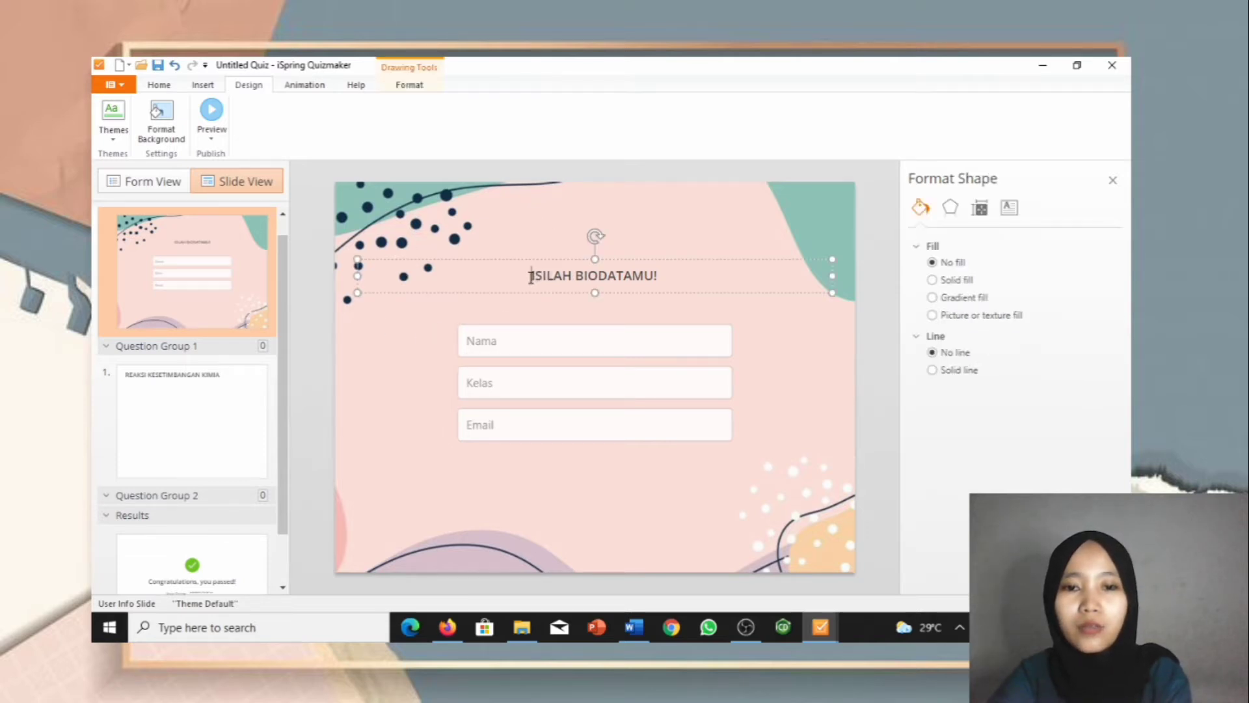
pyautogui.moveTo(531, 277); pyautogui.dragTo(730, 284)
pyautogui.click(163, 89)
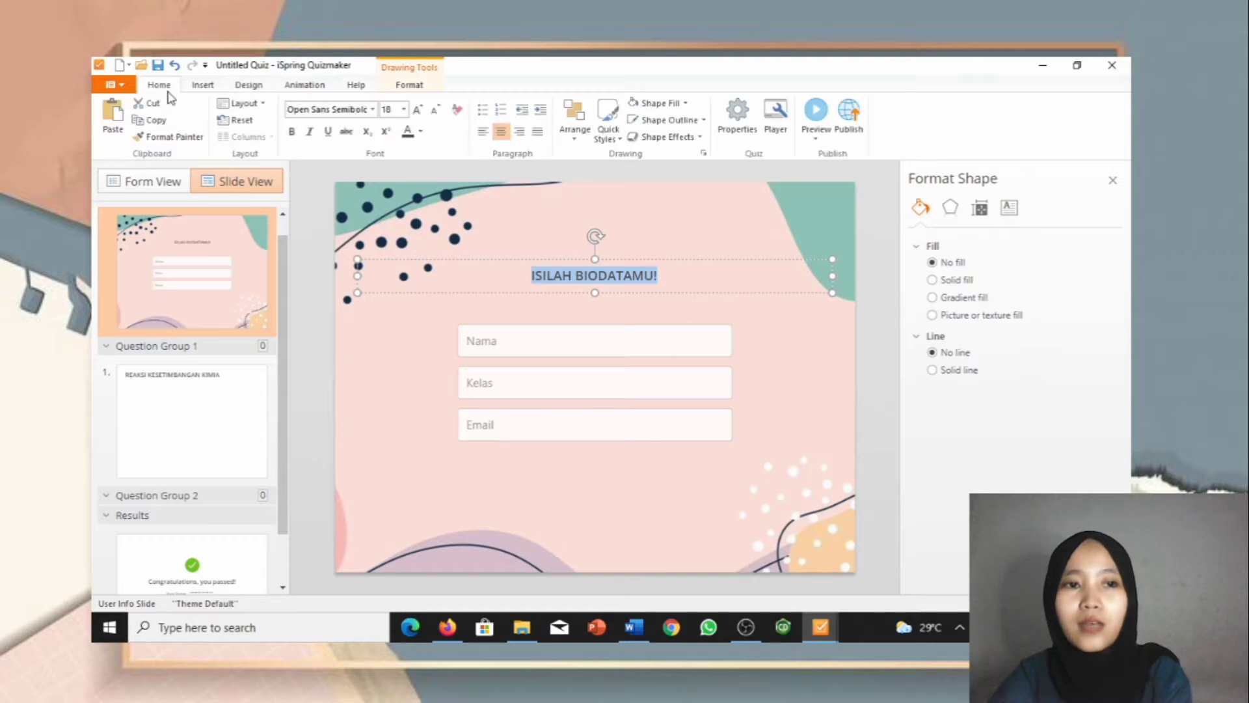
pyautogui.click(374, 109)
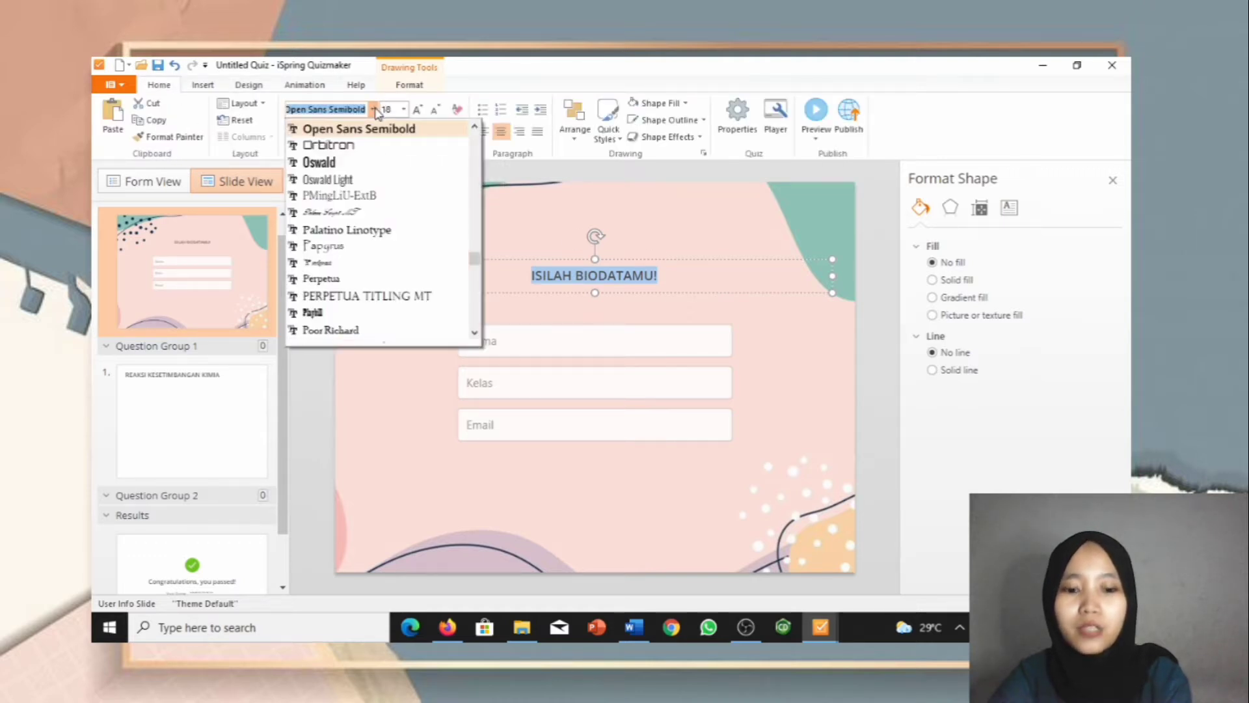
pyautogui.write('Ti')
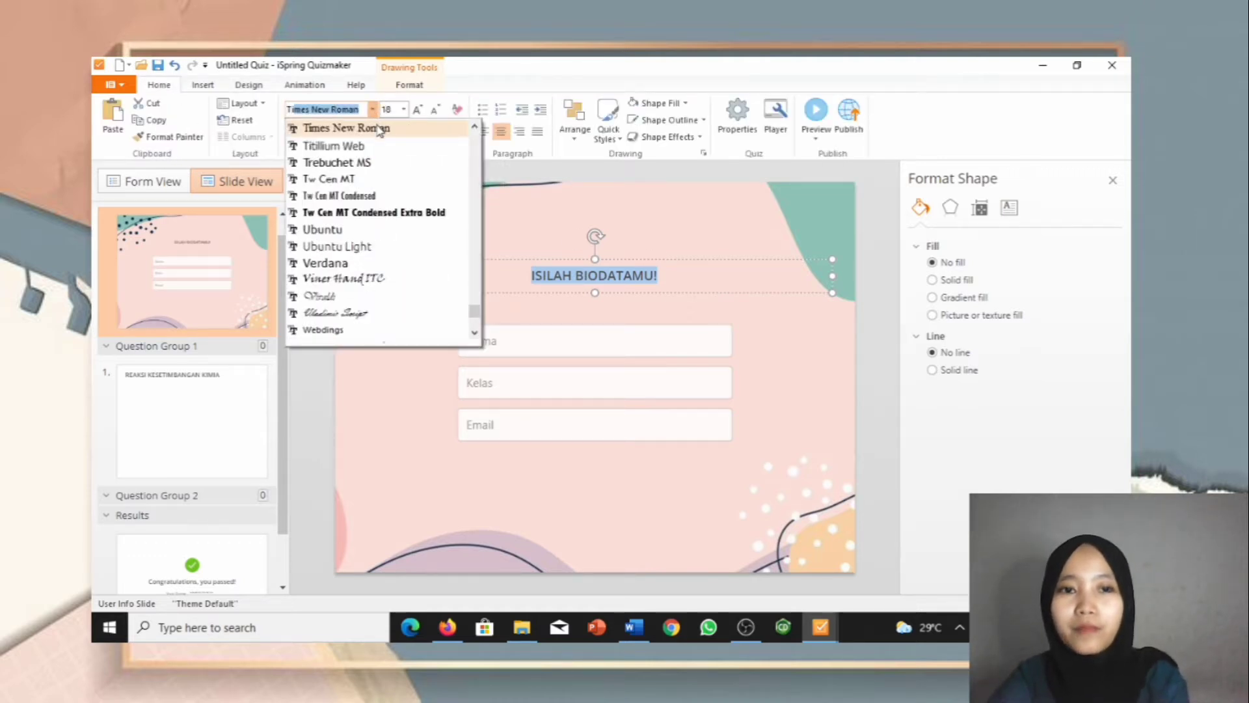
pyautogui.press('Escape')
pyautogui.click(416, 110)
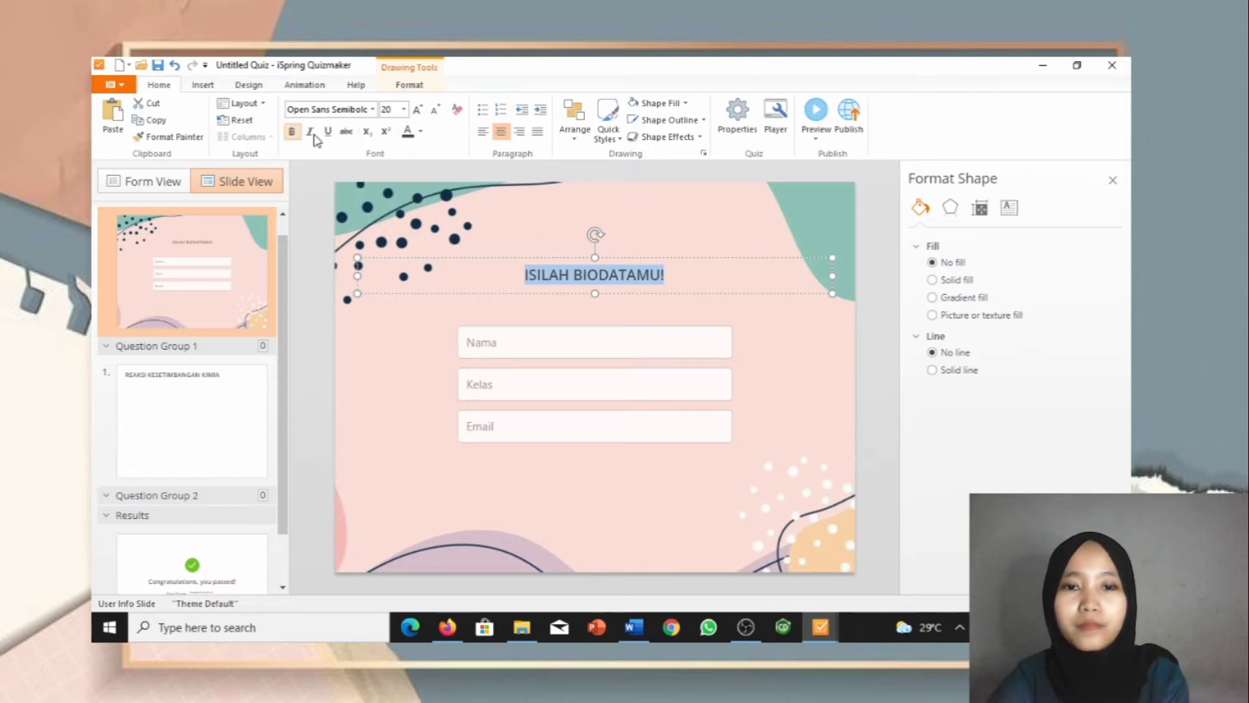
pyautogui.click(540, 233)
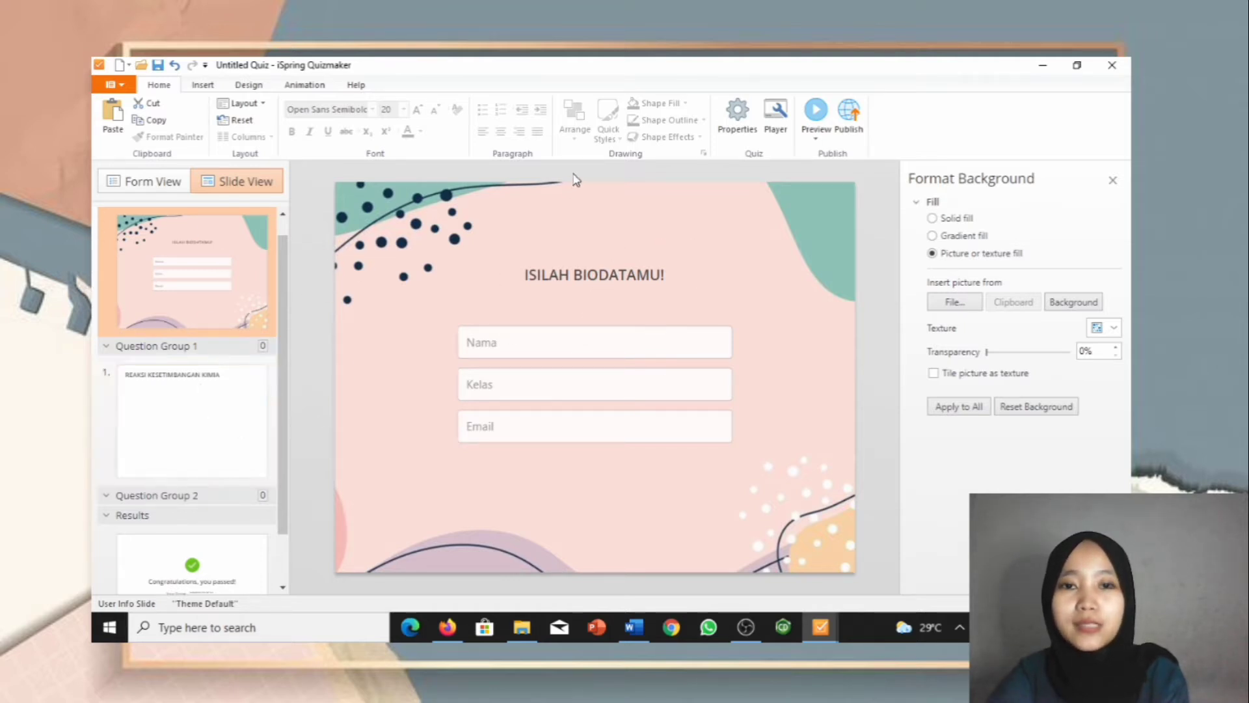
pyautogui.click(192, 88)
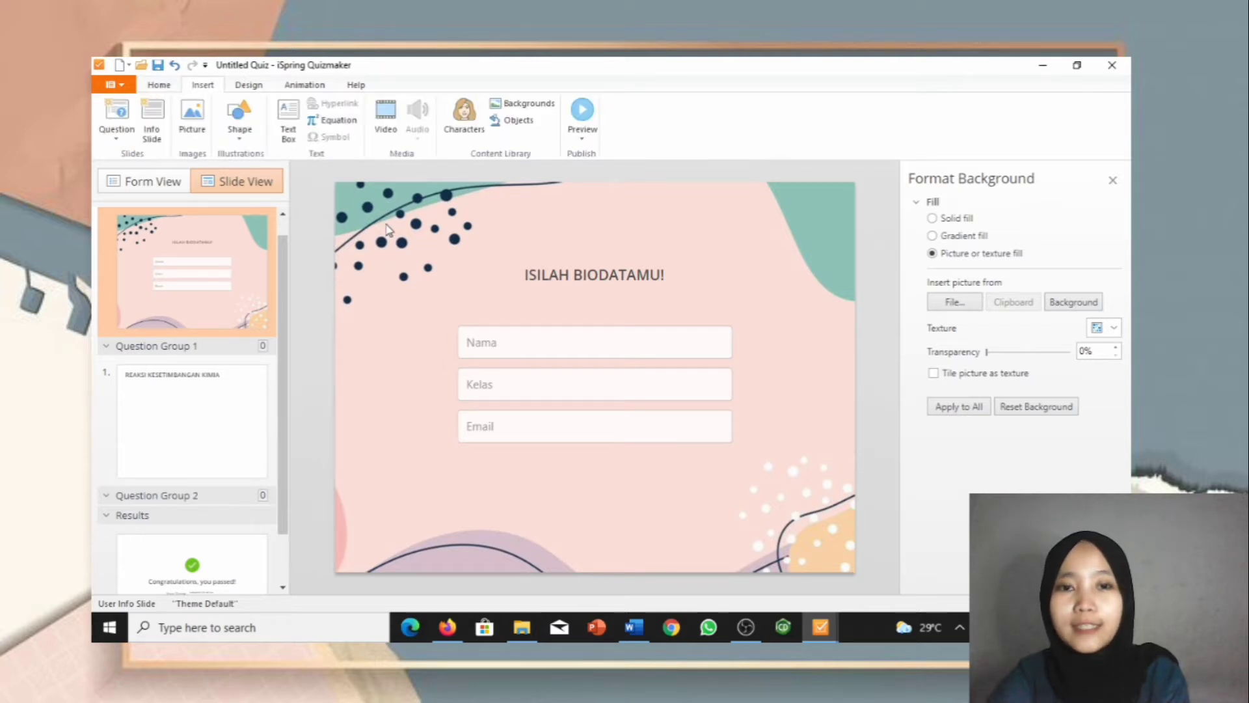
pyautogui.click(155, 86)
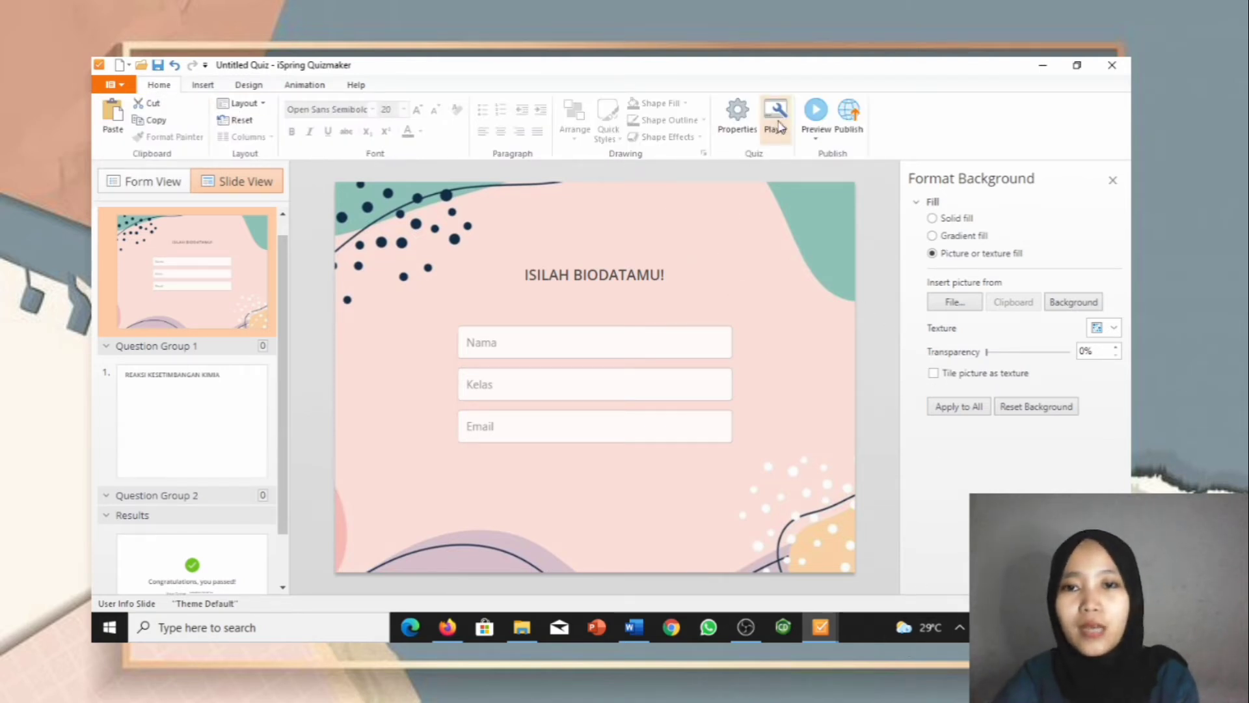
# Step: In Quiz Properties, change the quiz title from Untitled Quiz to 'REAKSI KESETIMBANGAN KIMIA'
pyautogui.click(735, 126)
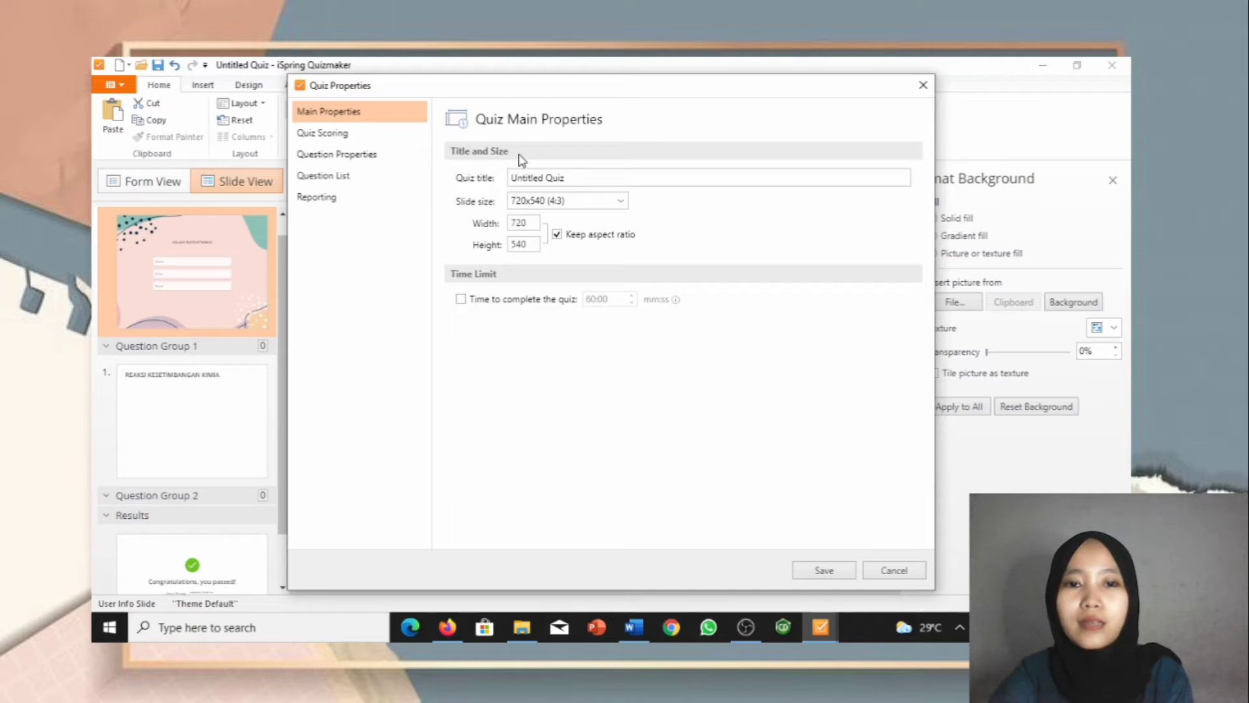
pyautogui.click(572, 177)
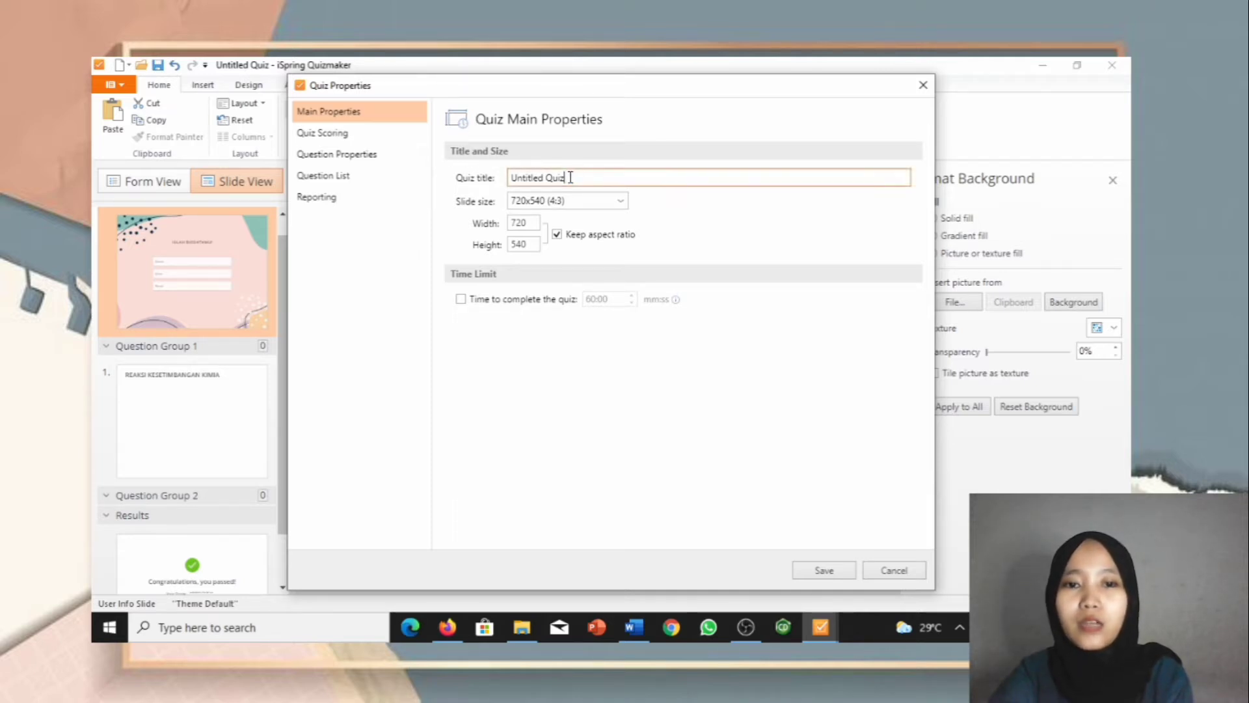
pyautogui.moveTo(570, 177); pyautogui.dragTo(512, 177)
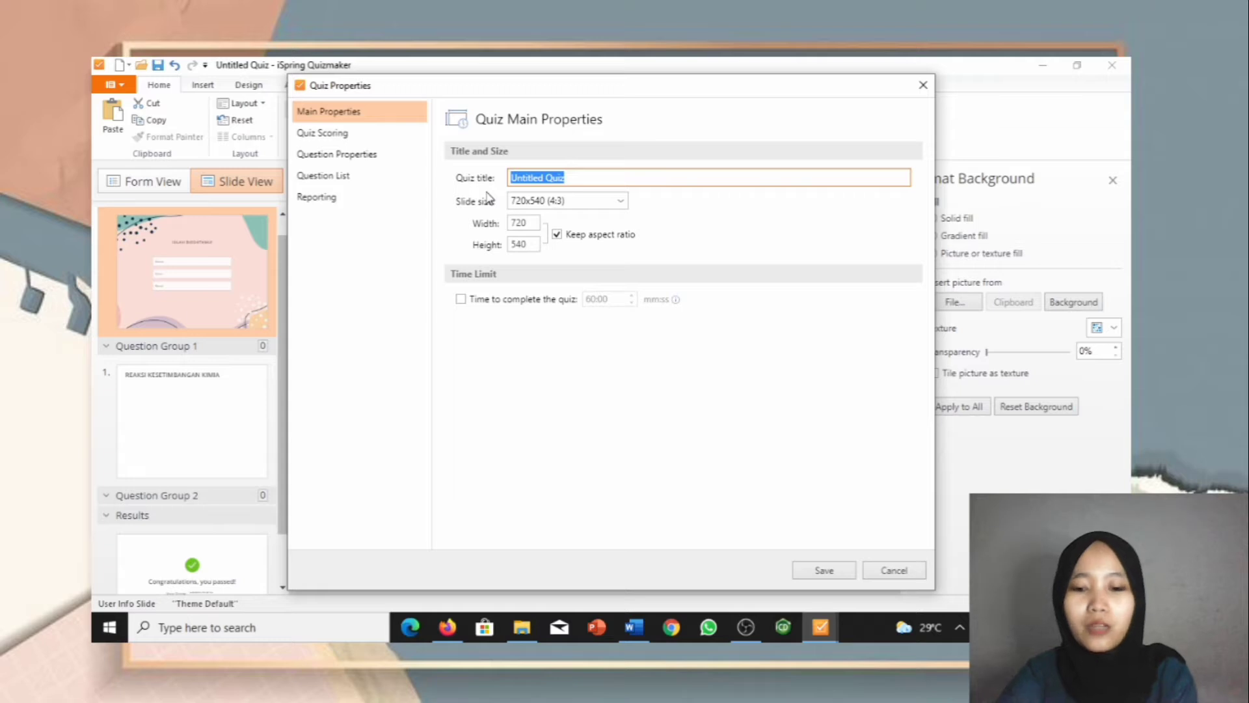
pyautogui.write('re')
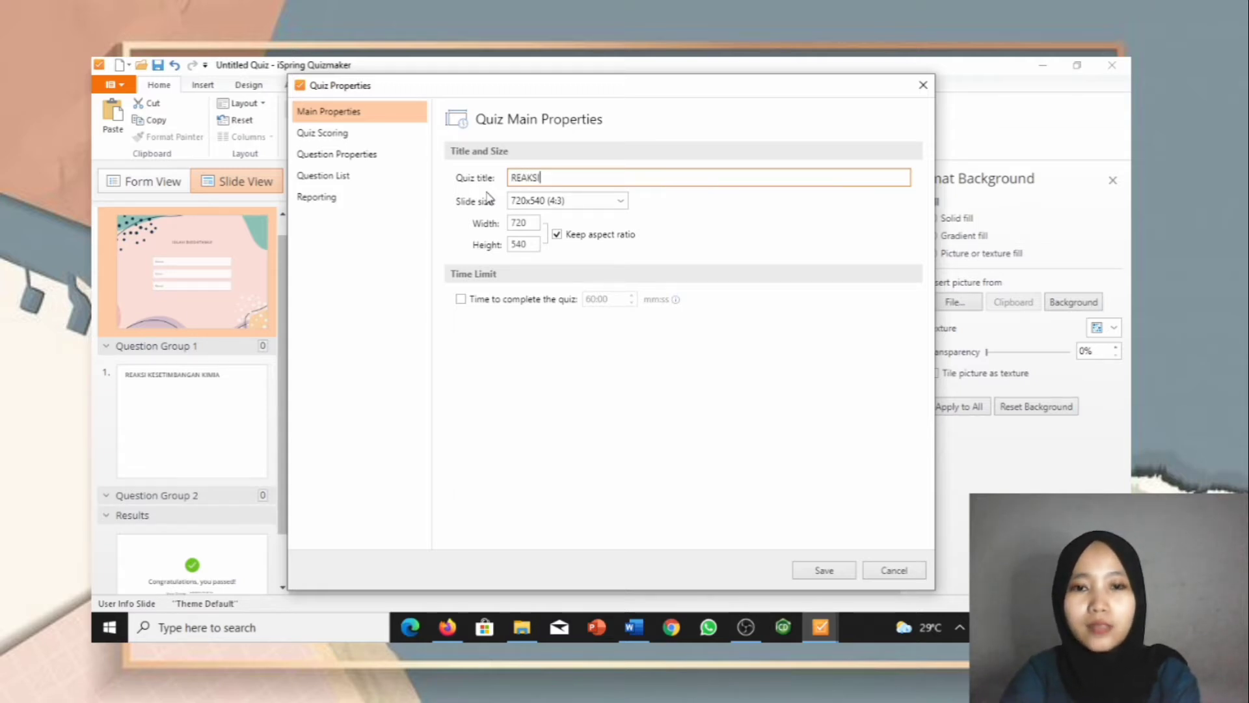
pyautogui.write('AKSI KESETIMBA')
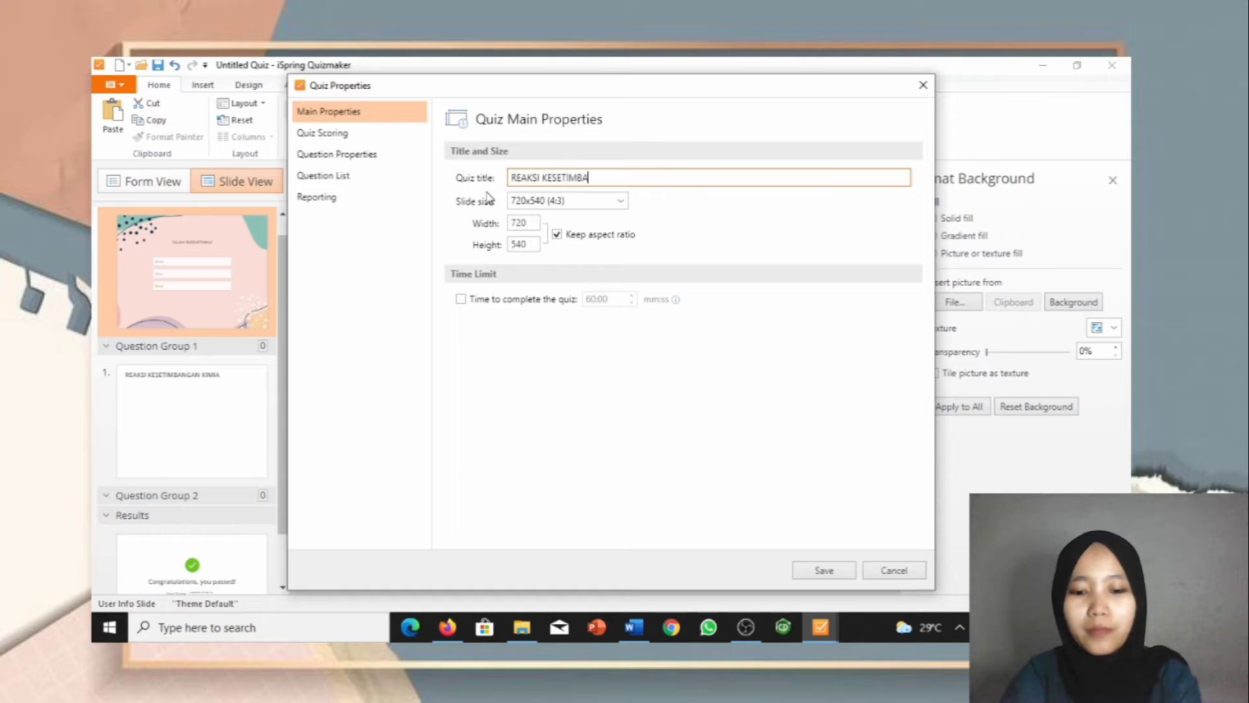
pyautogui.write('NGAN KIMIA')
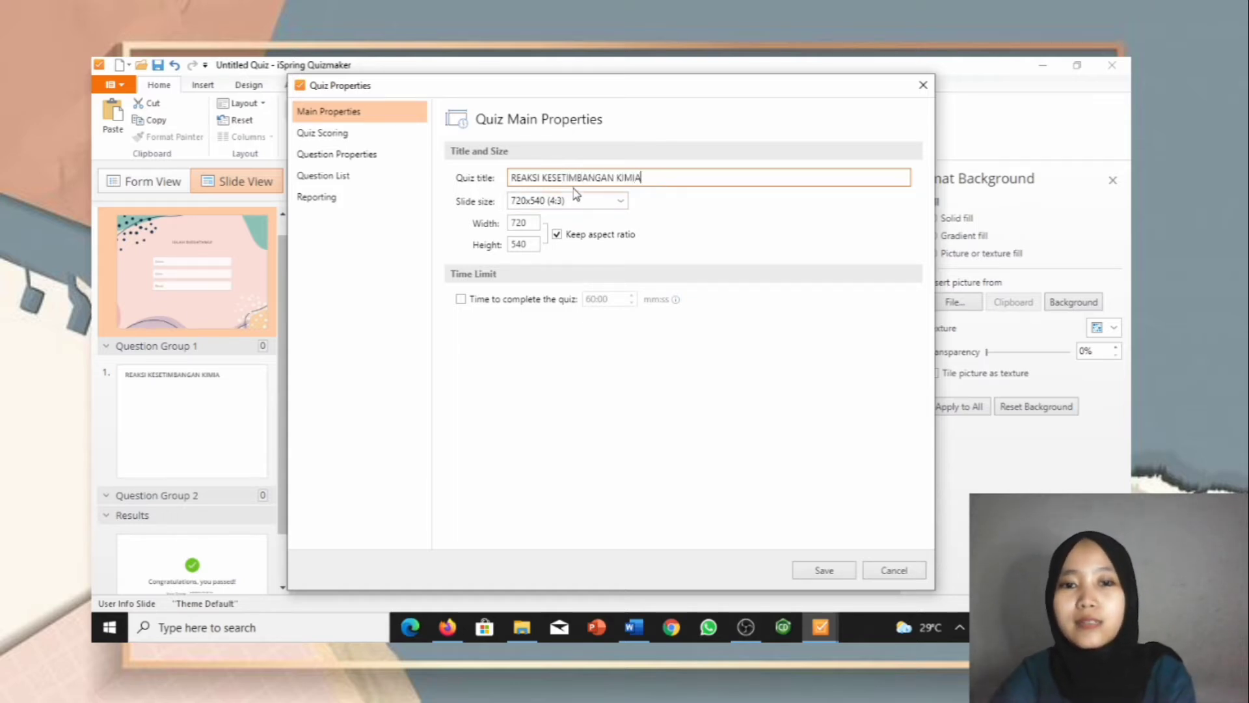
# Step: Keep the 720x540 (4:3) slide size and turn on a 33:00 quiz time limit
pyautogui.click(621, 201)
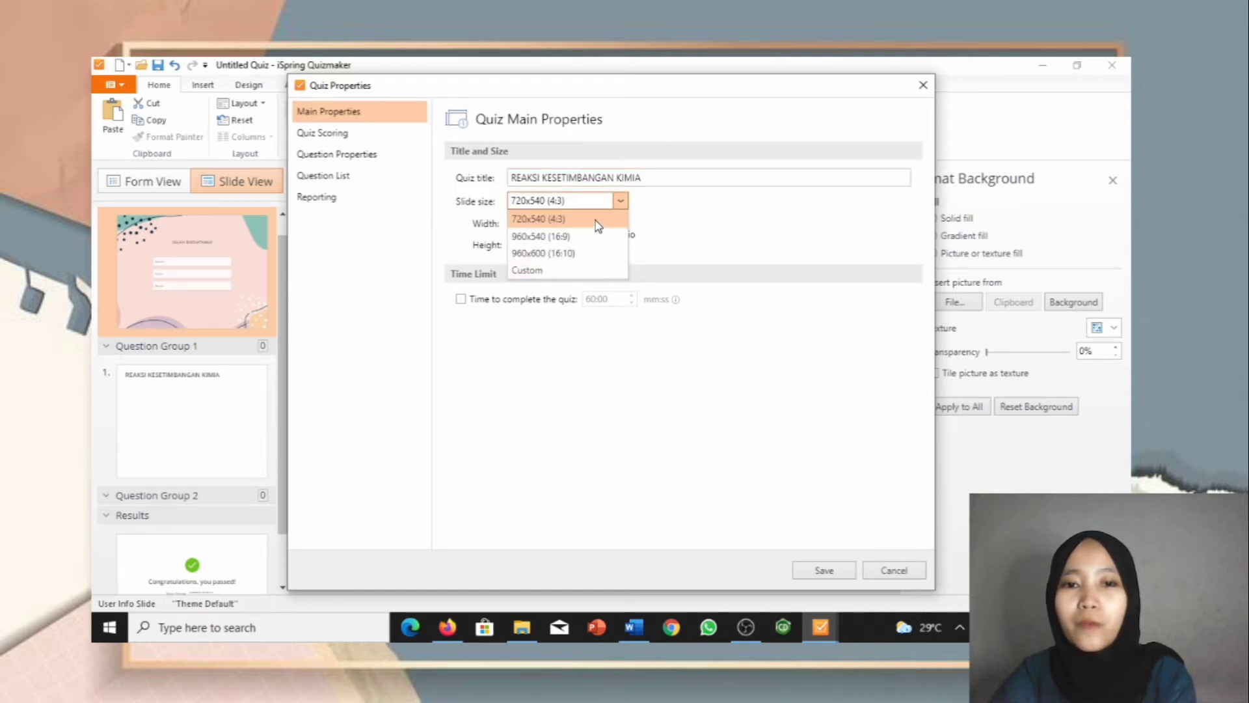
pyautogui.click(597, 221)
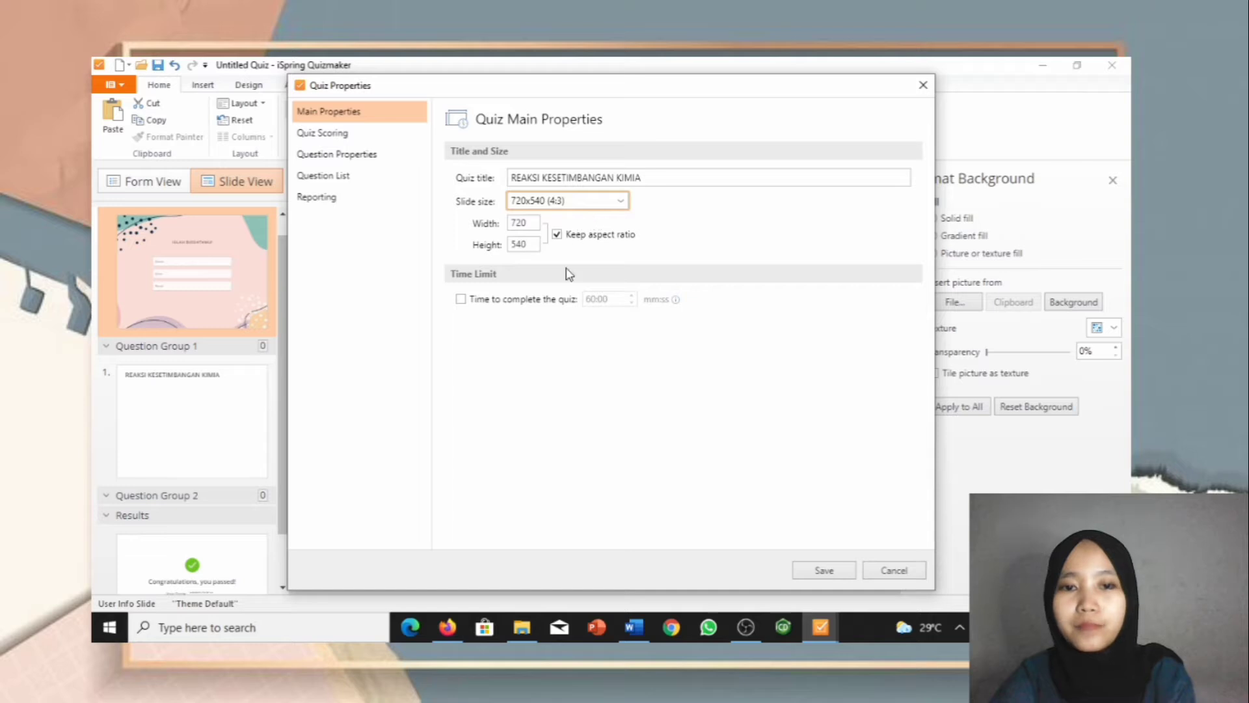
pyautogui.click(460, 300)
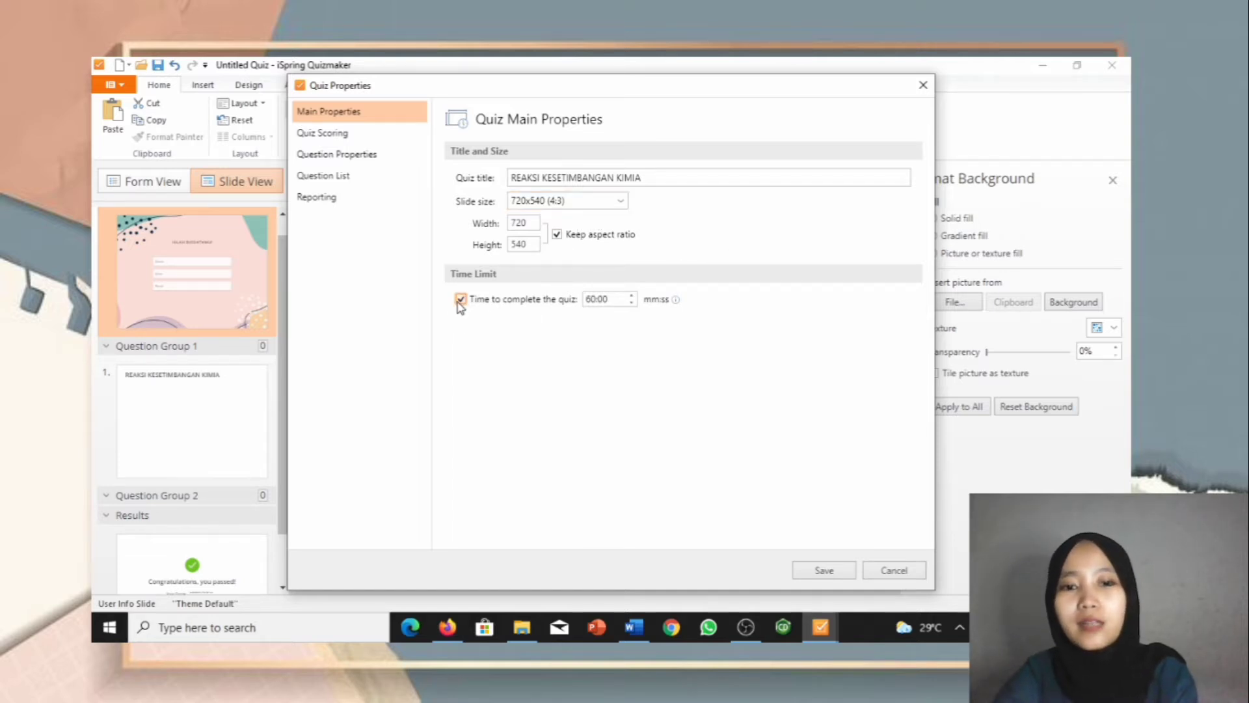
pyautogui.click(597, 298)
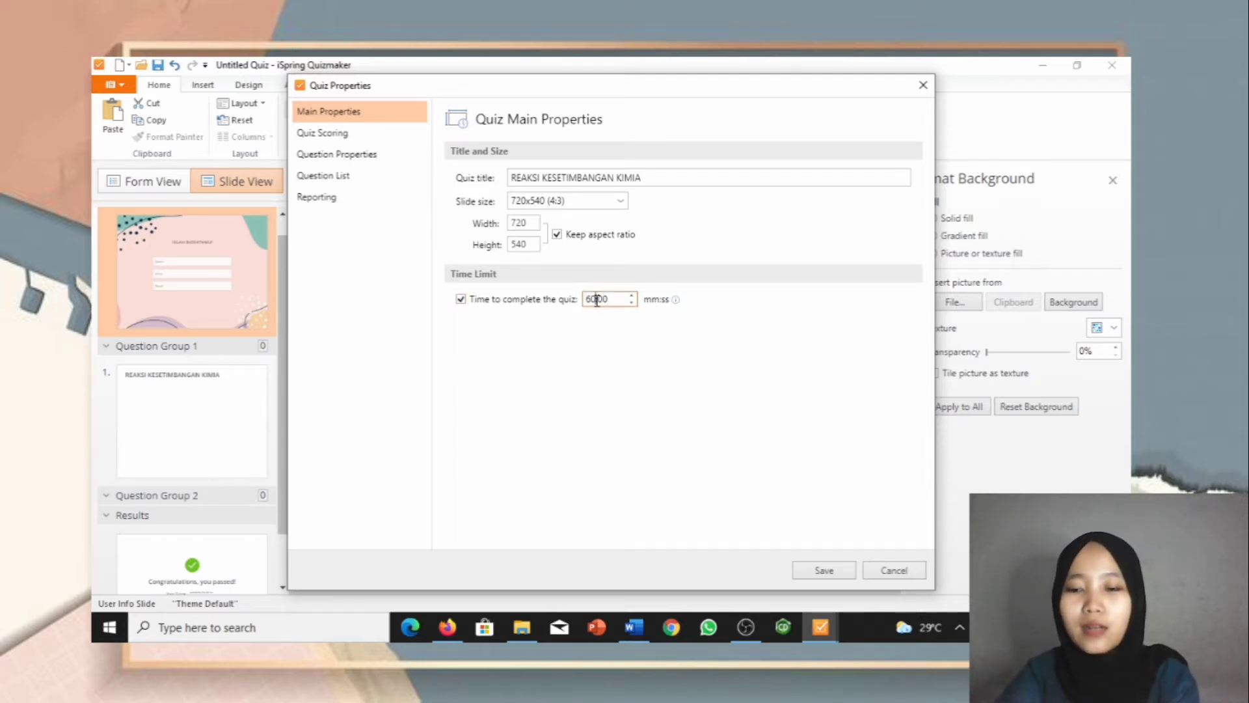
pyautogui.press('BackSpace')
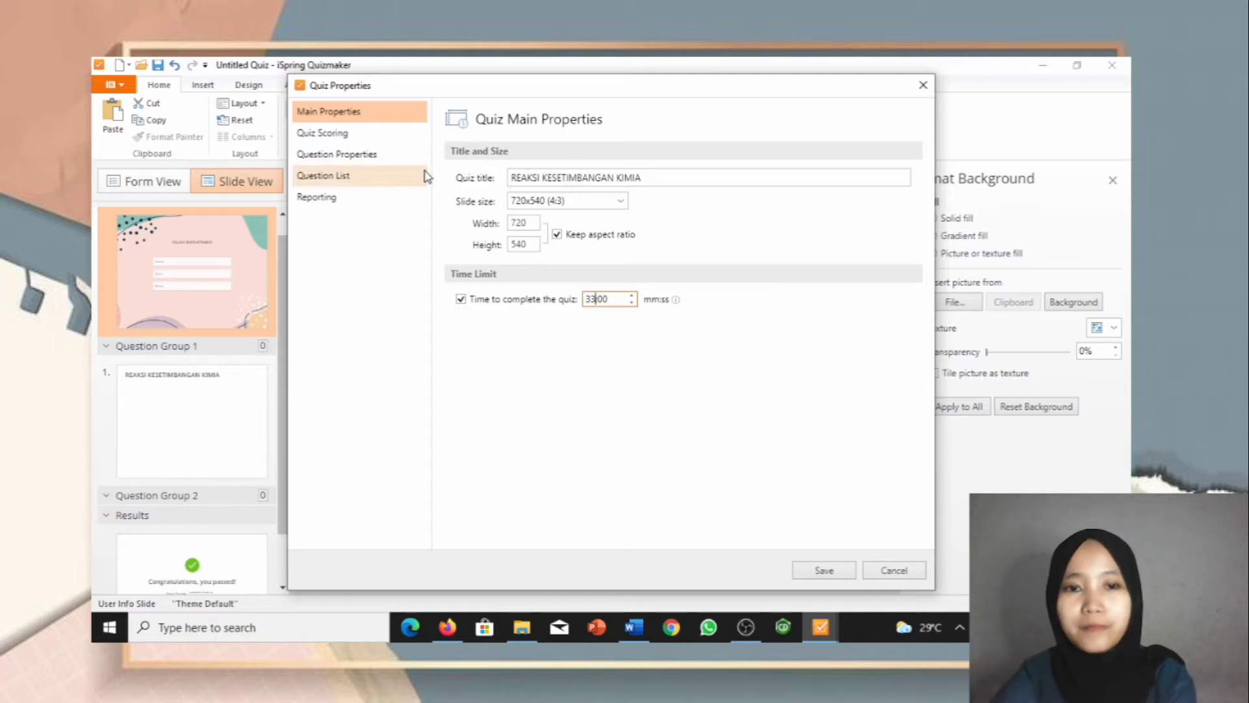
# Step: Keep scoring by passing score at 80 percent after trying None and Points, then view Question Properties
pyautogui.click(338, 133)
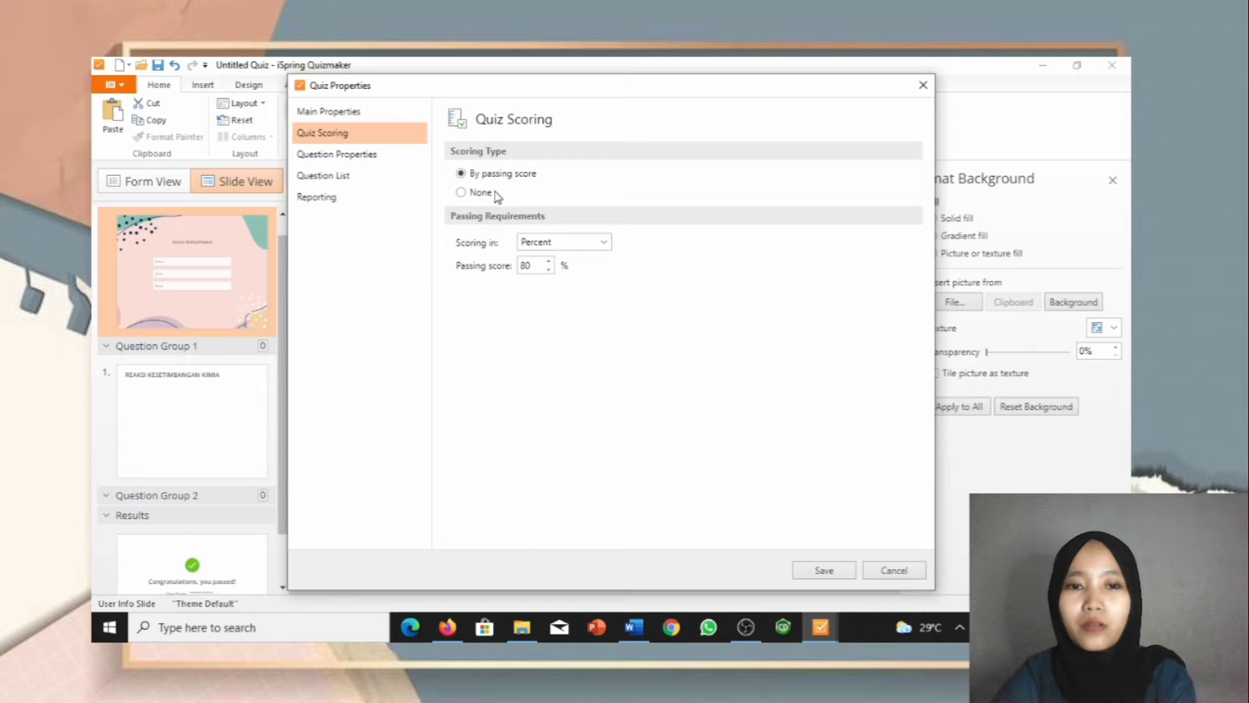
pyautogui.click(460, 192)
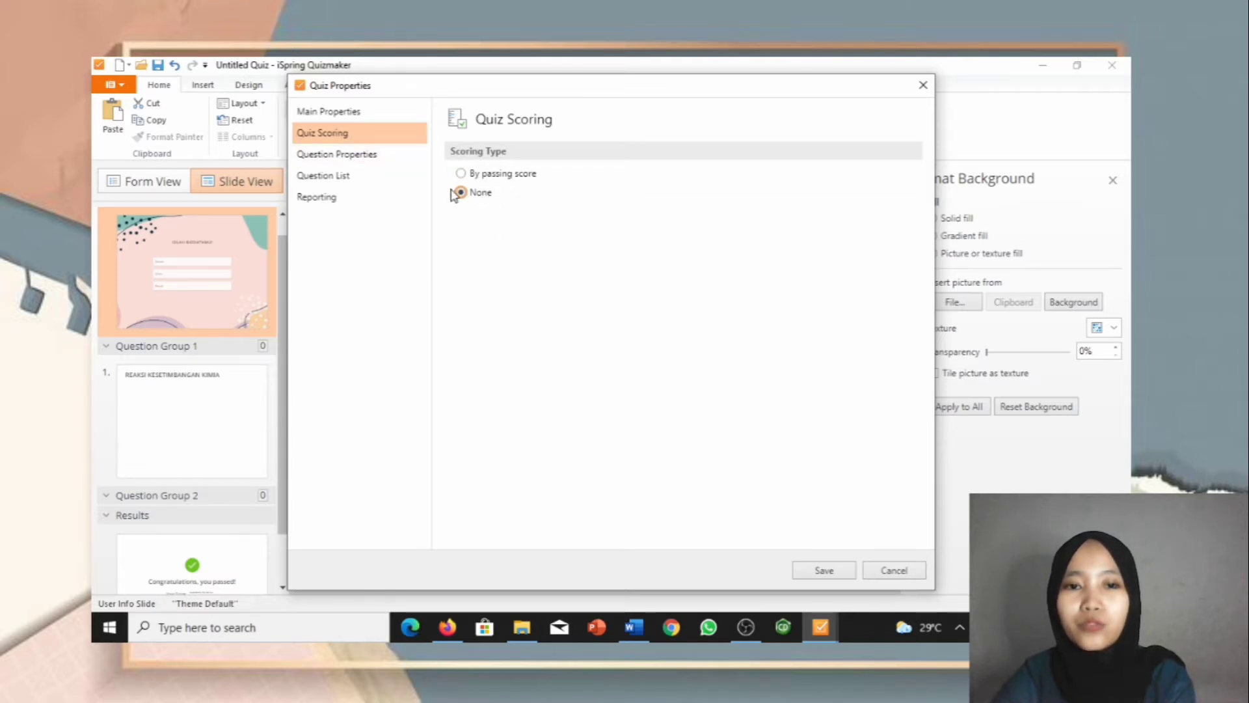
pyautogui.click(460, 173)
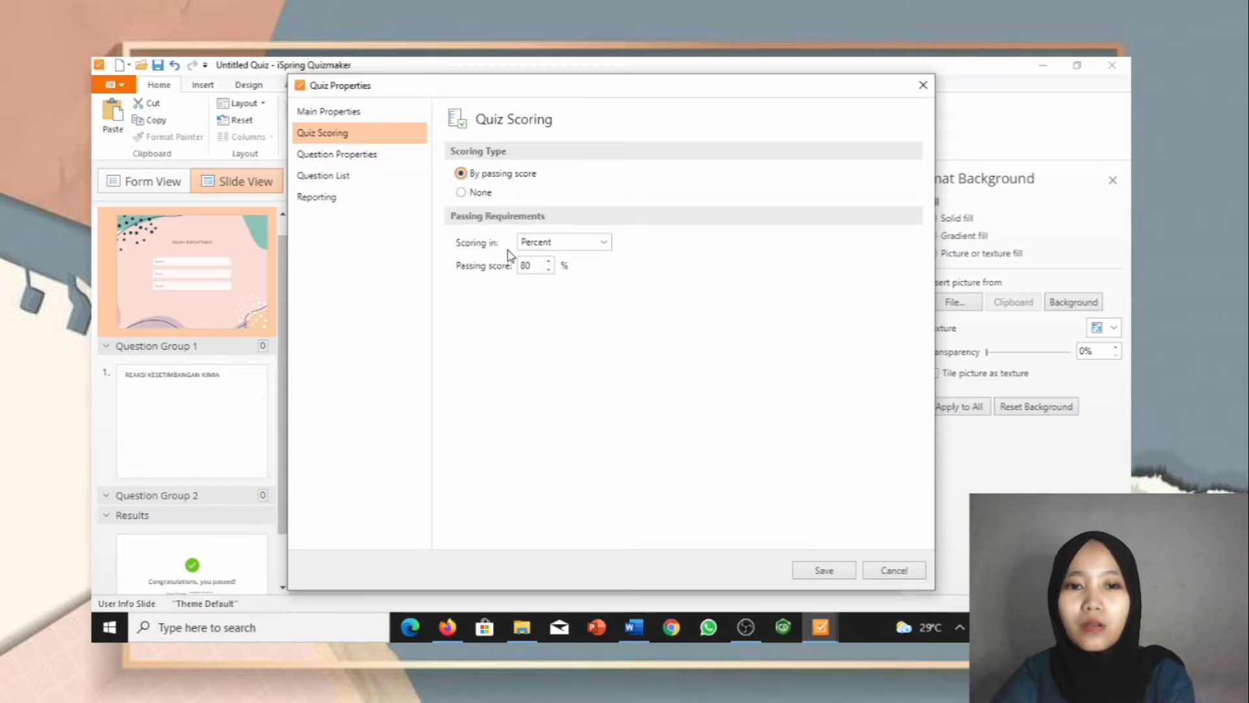
pyautogui.click(602, 243)
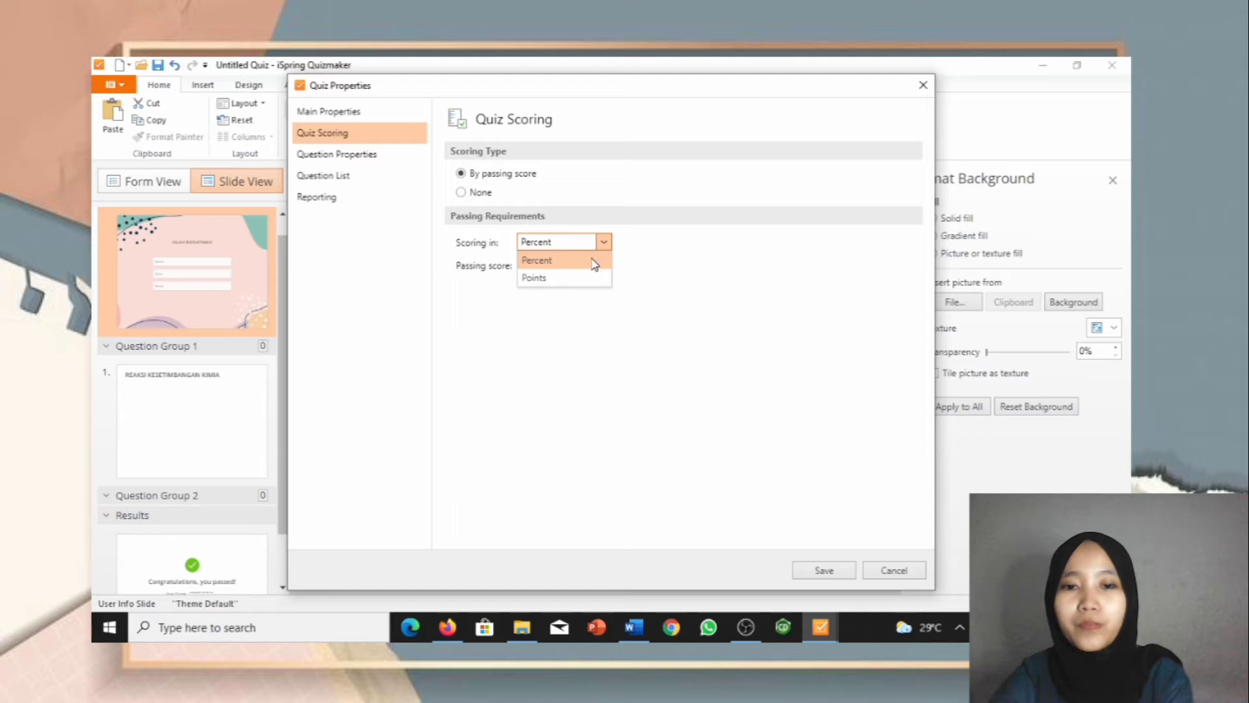
pyautogui.click(593, 261)
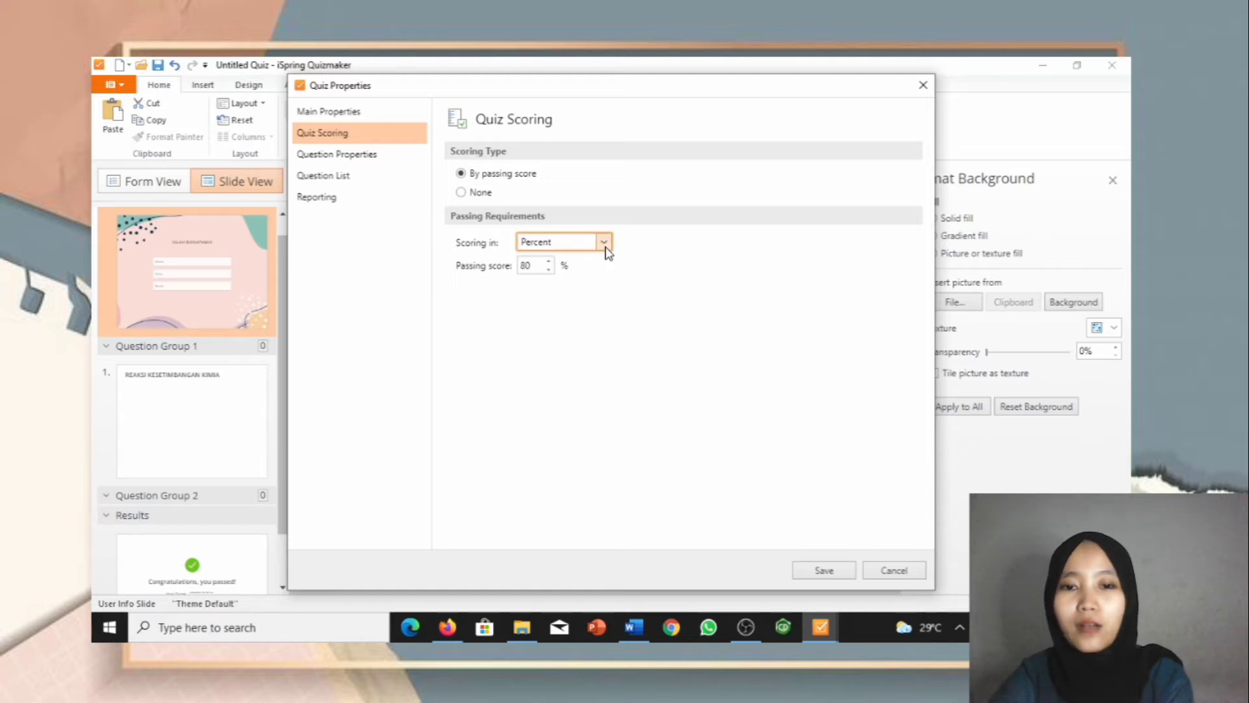
pyautogui.click(604, 246)
pyautogui.click(587, 274)
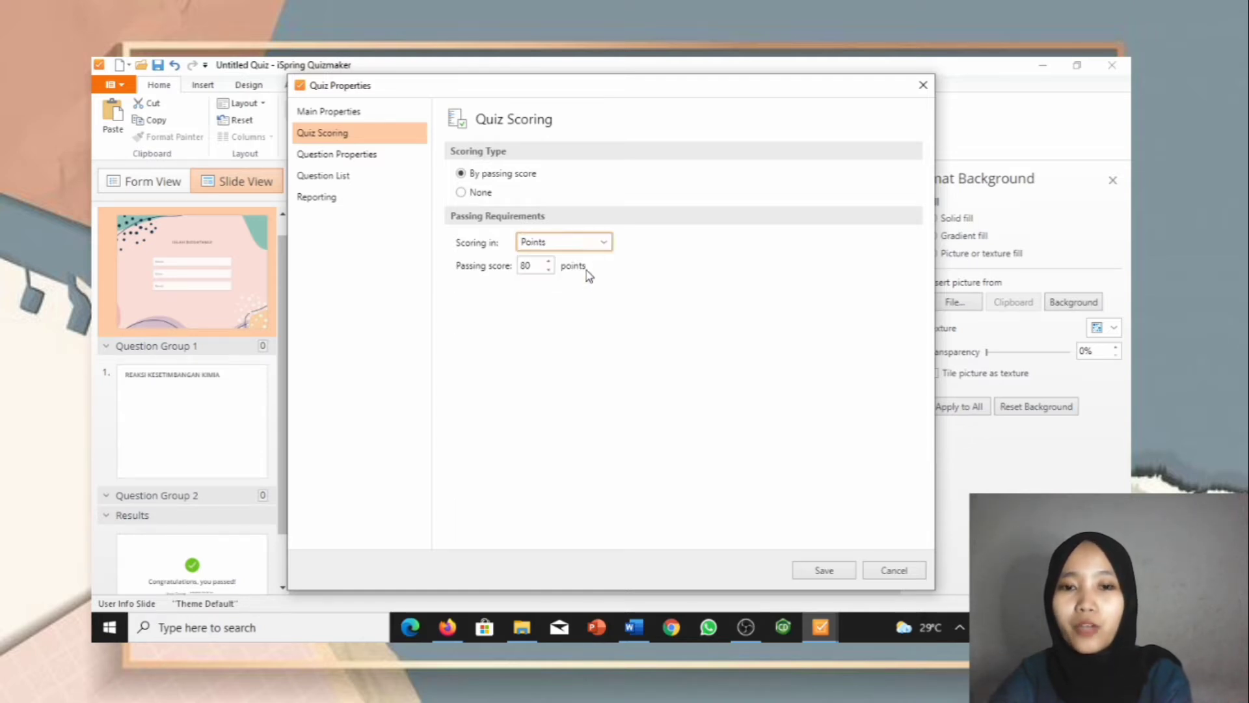
pyautogui.click(605, 244)
pyautogui.click(590, 260)
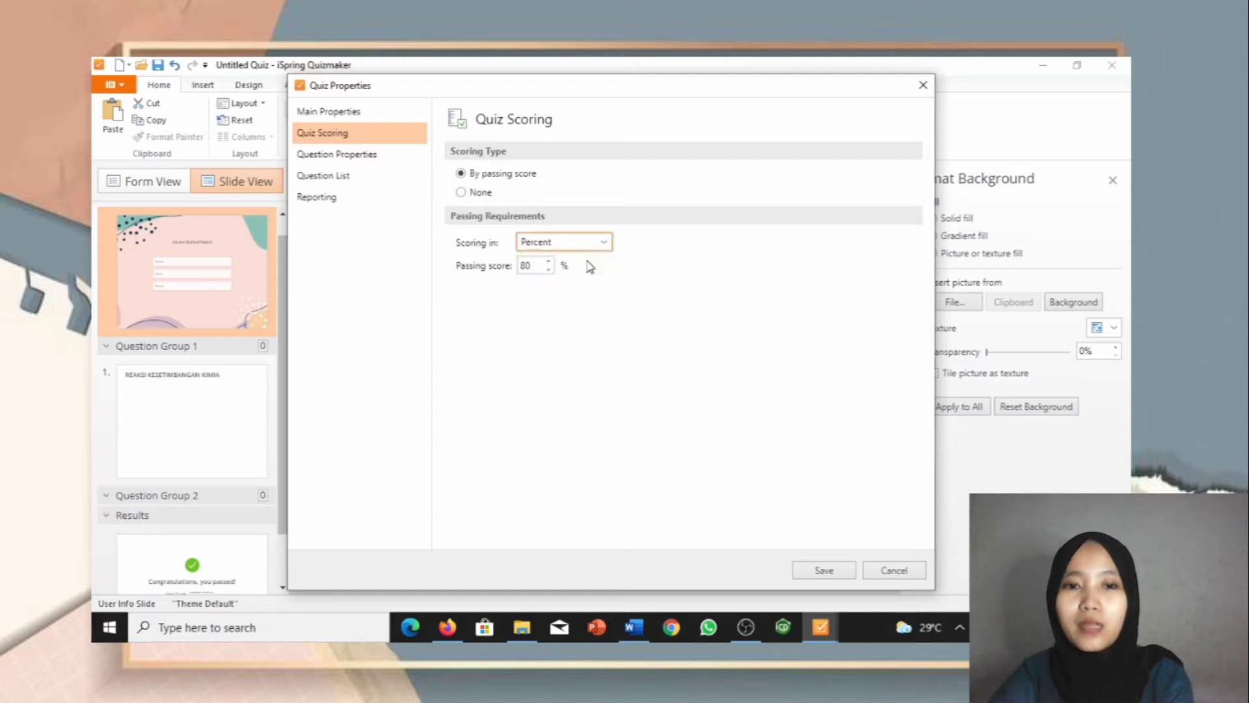
pyautogui.click(343, 163)
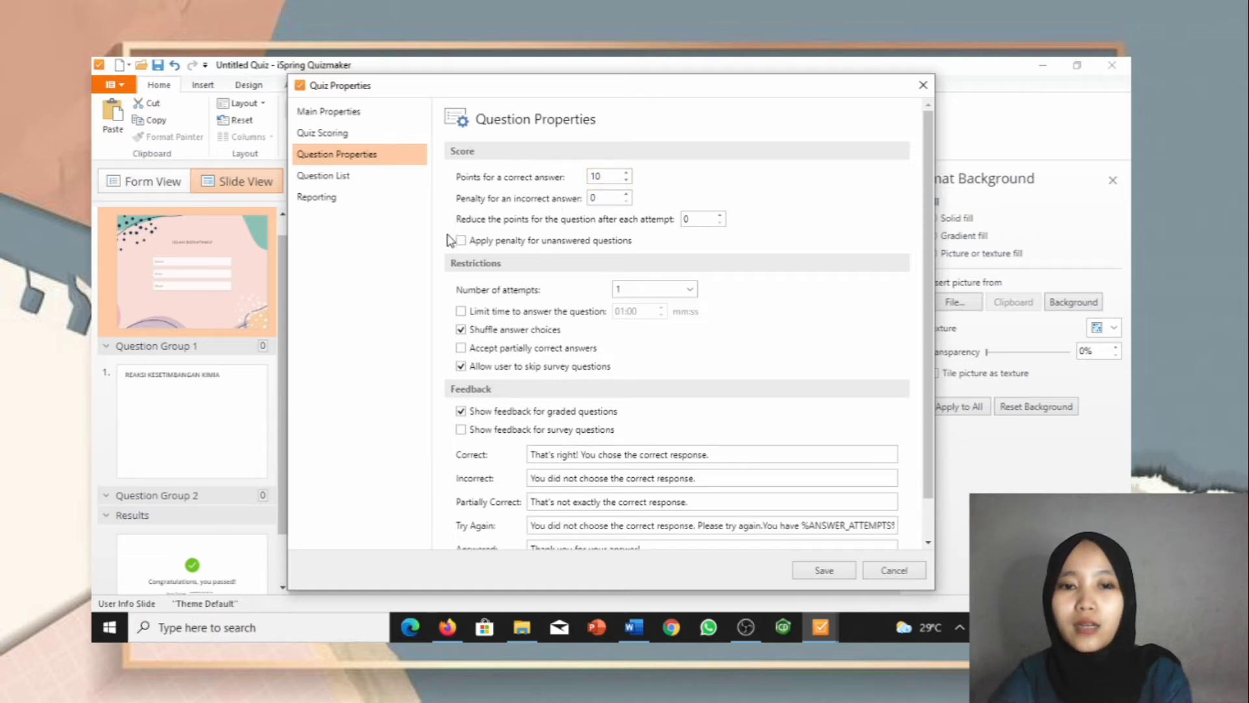
# Step: Limit the answer time for each question to 03:00
pyautogui.click(461, 313)
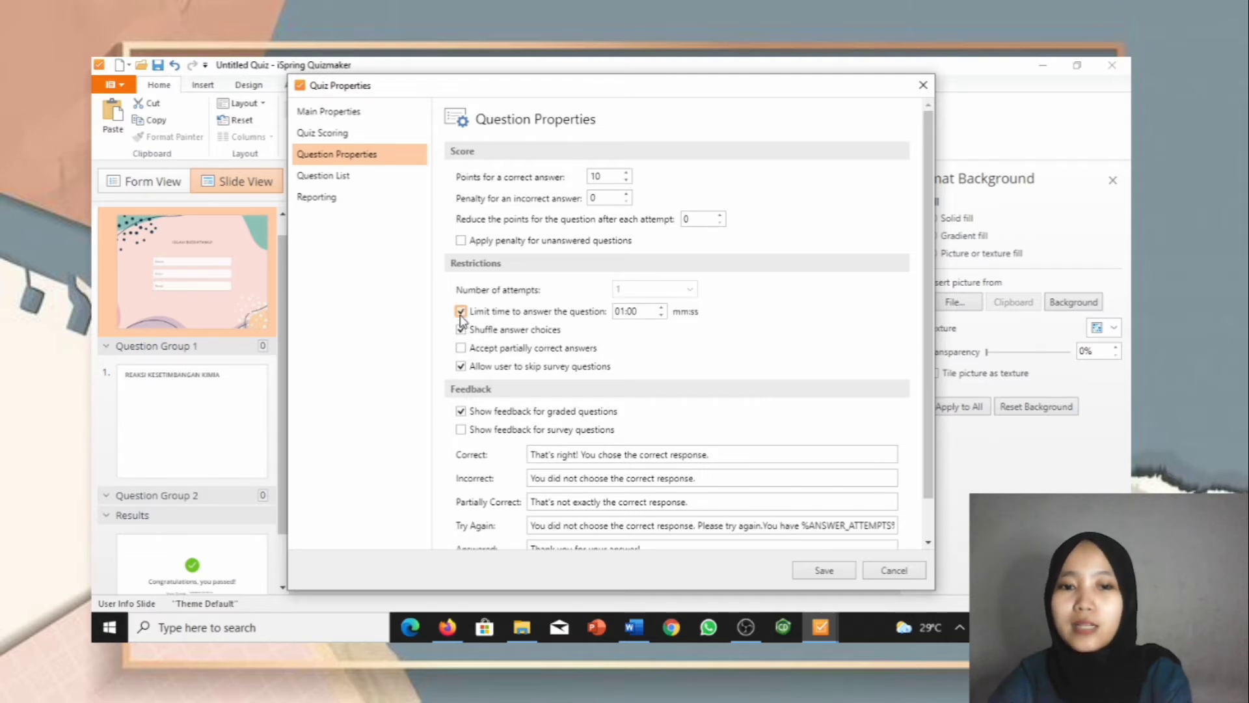
pyautogui.click(627, 309)
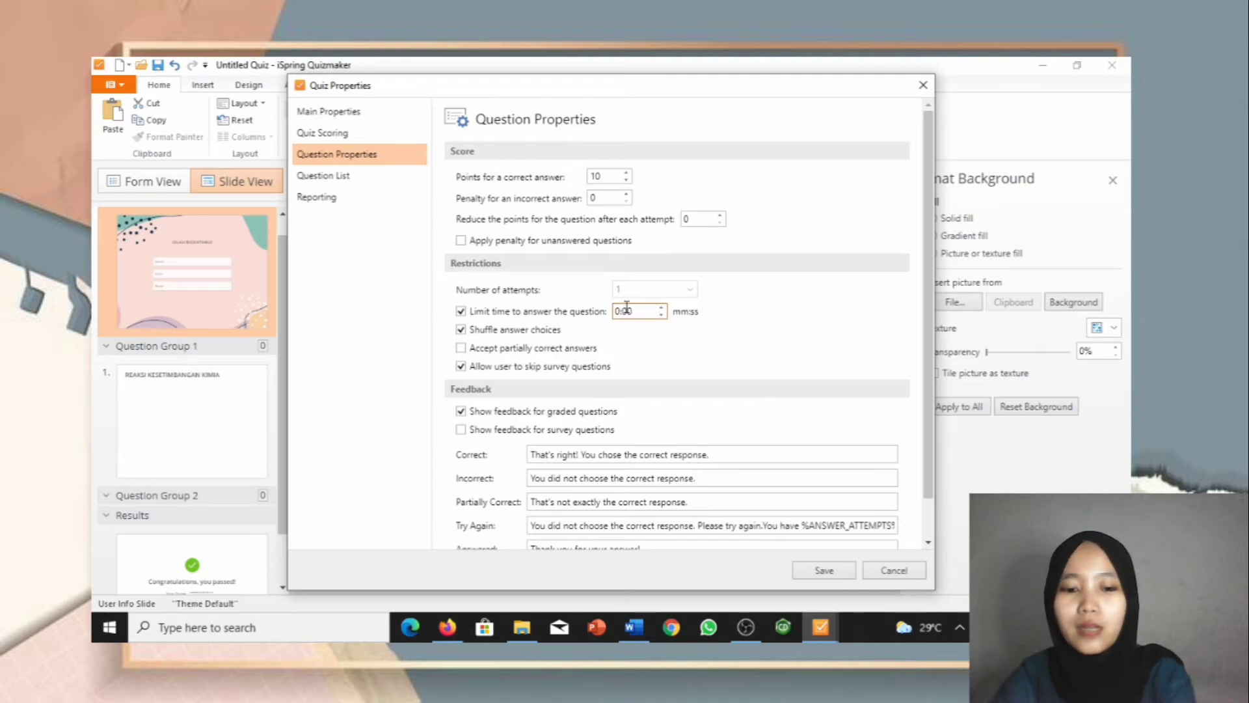
pyautogui.write('3')
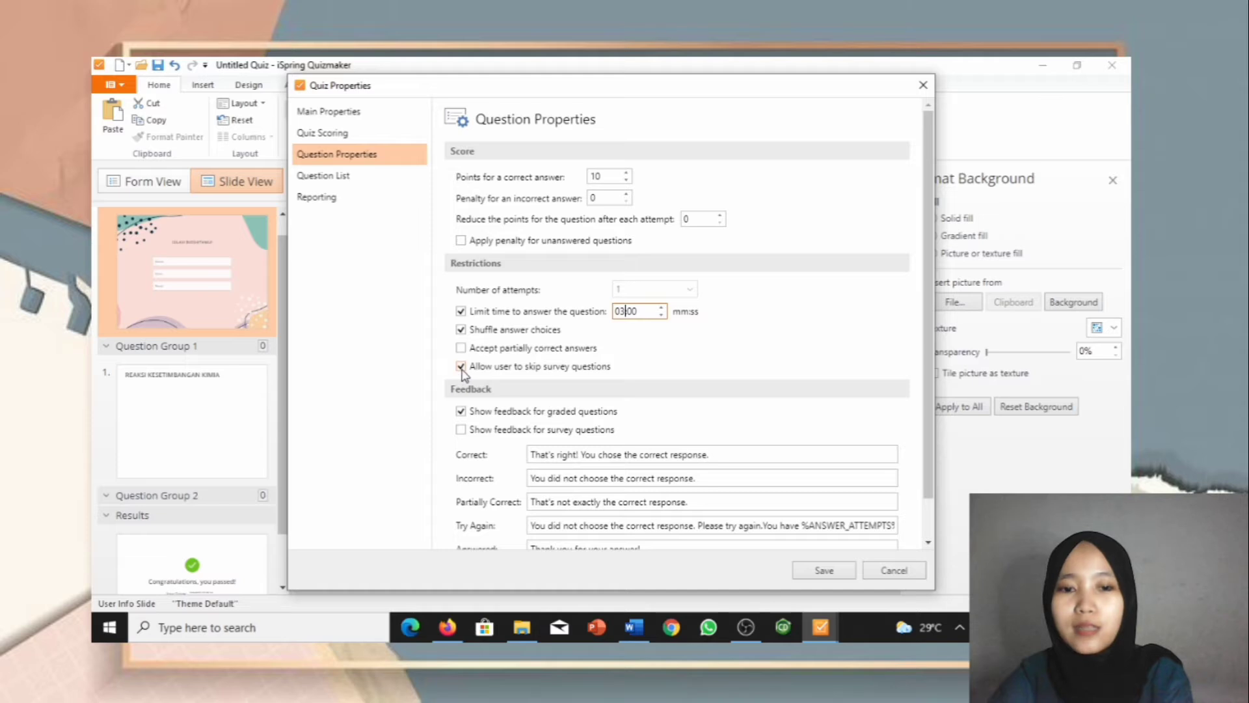
pyautogui.scroll(-1, 485, 402)
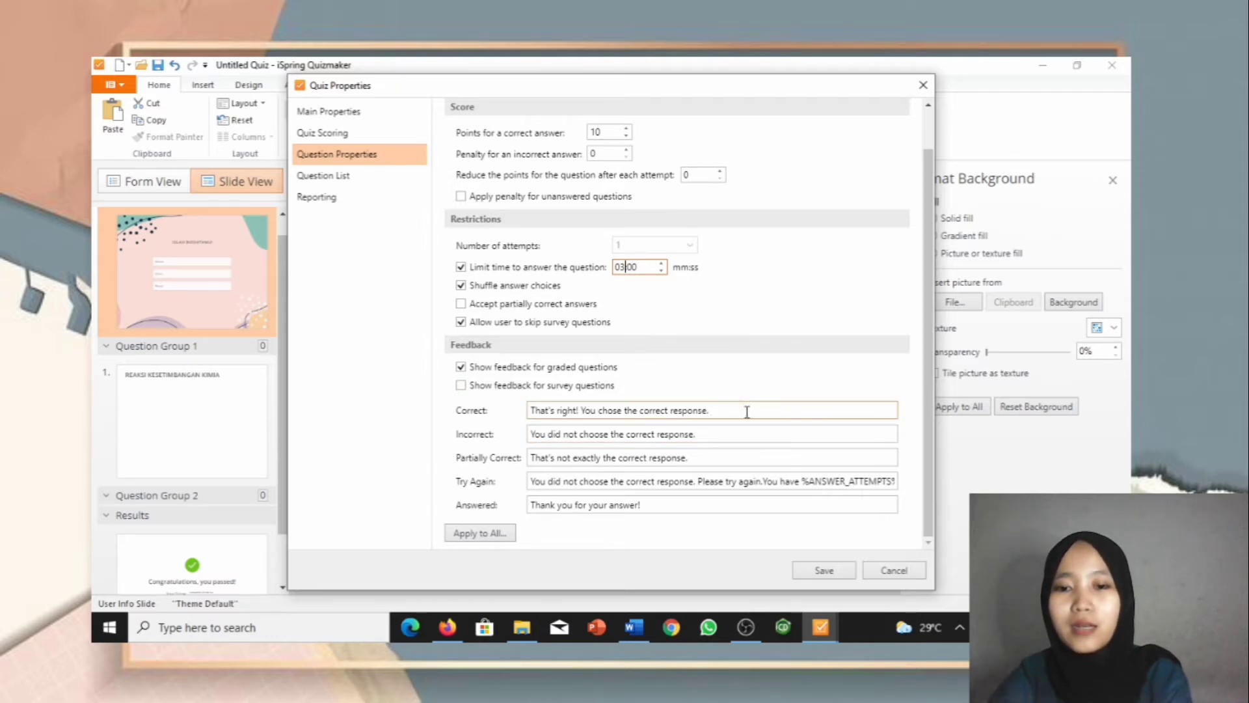
# Step: Change the Correct, Incorrect and Partially Correct feedback texts to BENAR, SALAH and KURANG TEPAT
pyautogui.moveTo(733, 410); pyautogui.dragTo(532, 411)
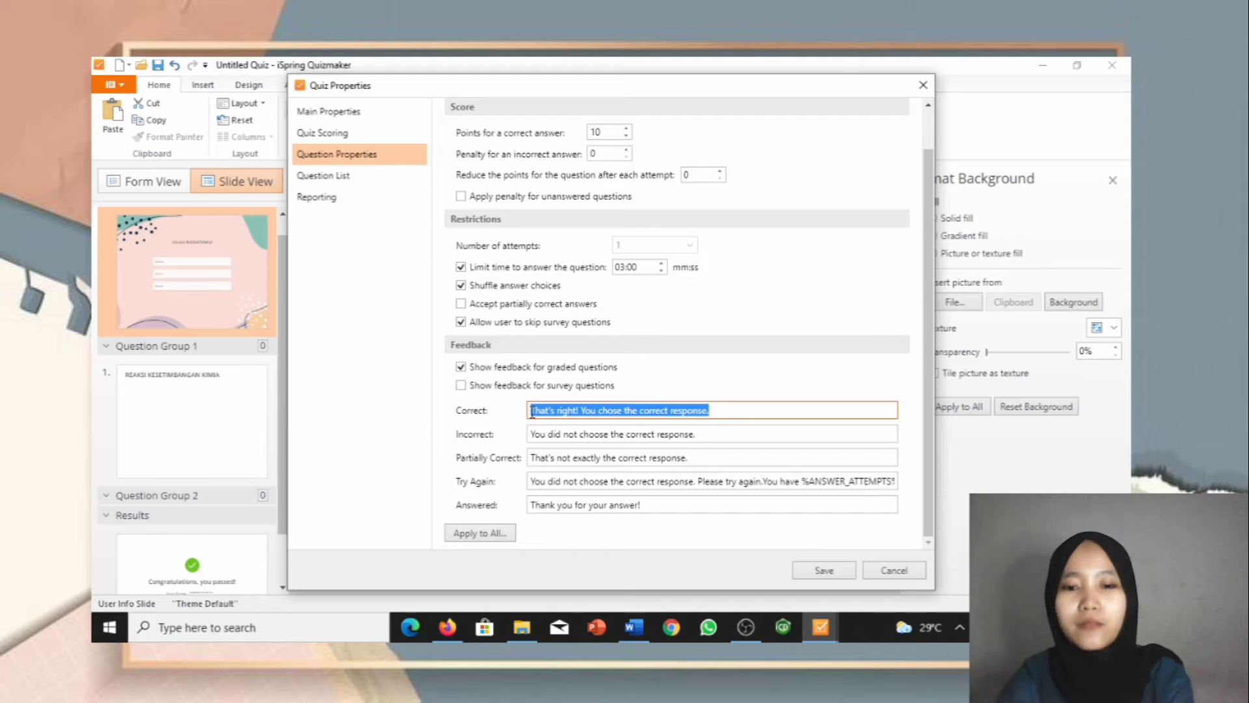
pyautogui.press('BackSpace')
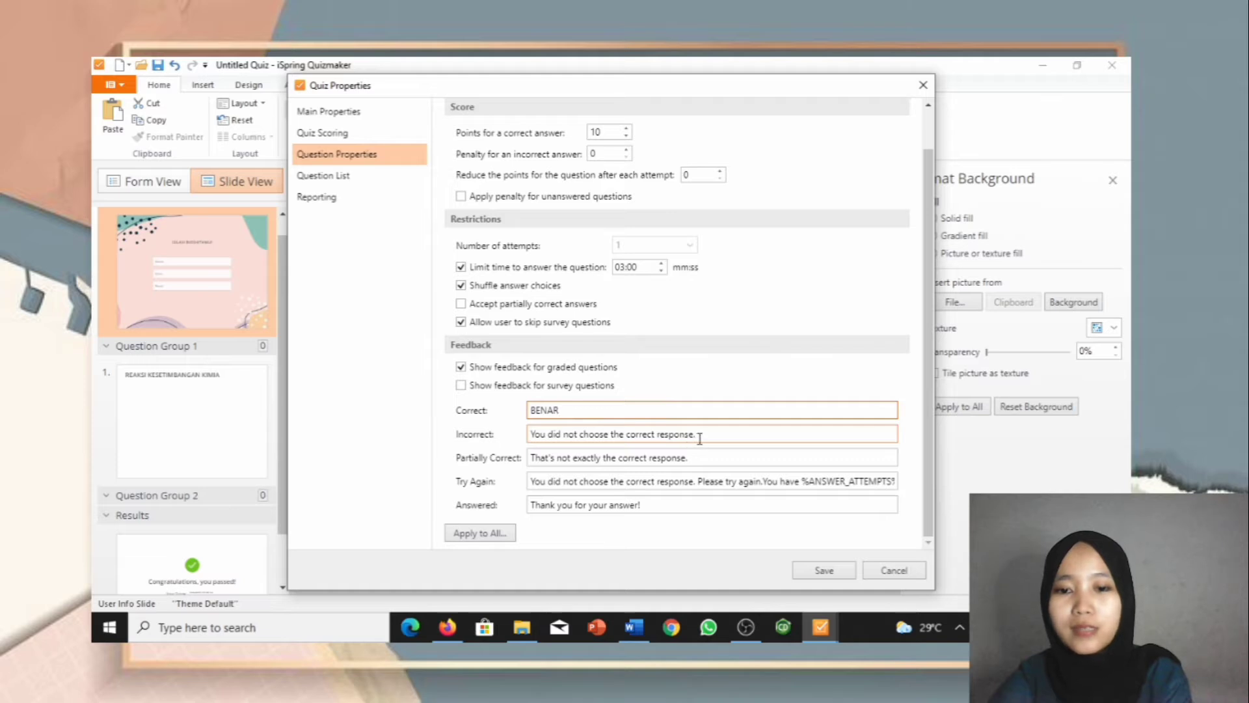
pyautogui.moveTo(700, 437); pyautogui.dragTo(528, 434)
pyautogui.write('SALAH')
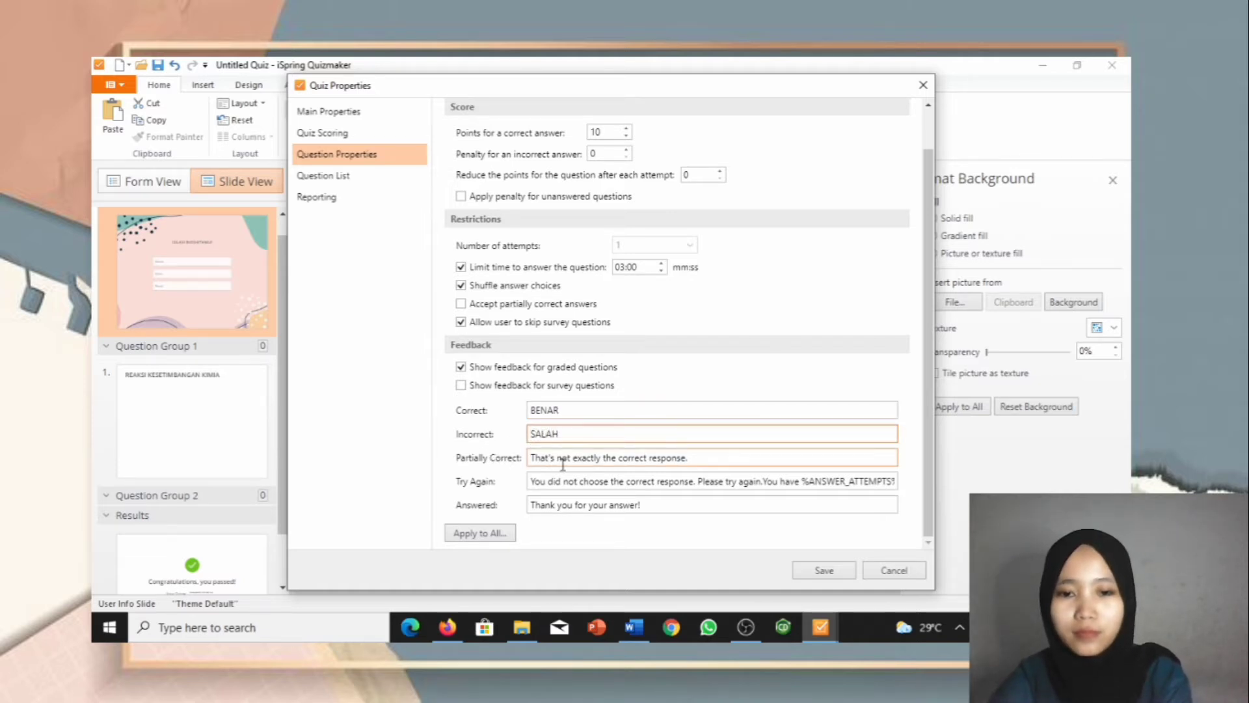
pyautogui.moveTo(690, 458); pyautogui.dragTo(533, 460)
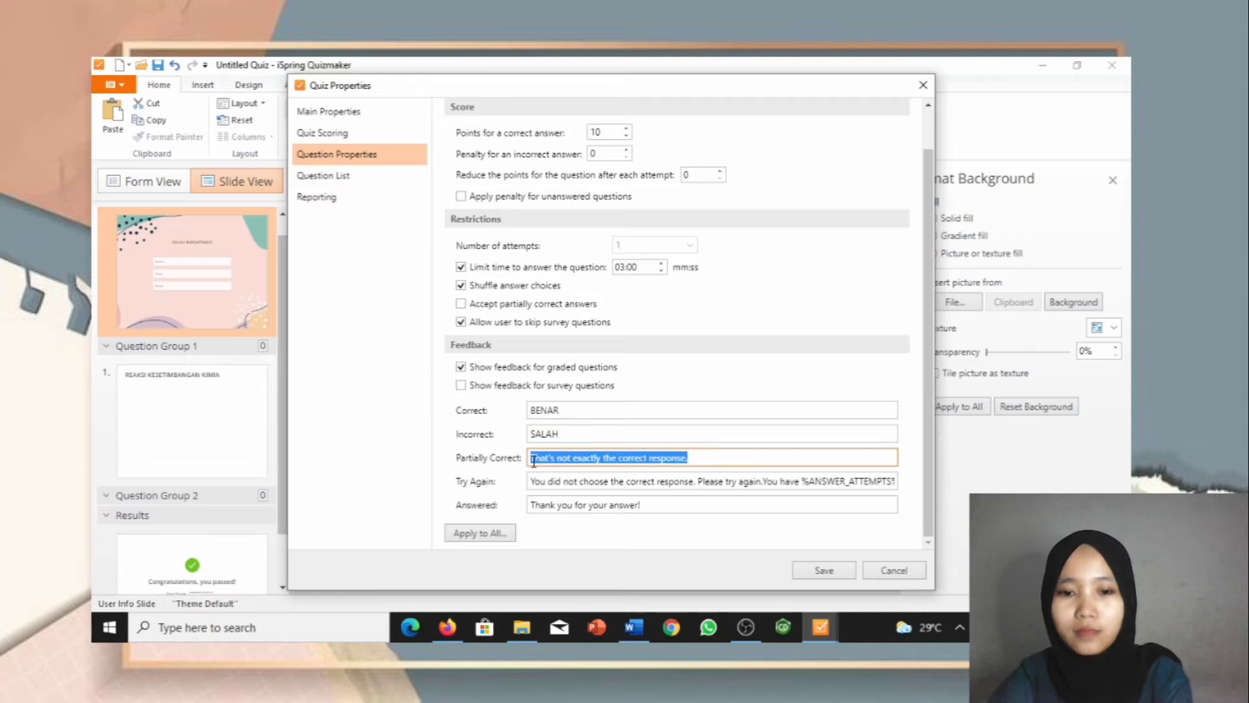
pyautogui.write('KURANG TEPAT')
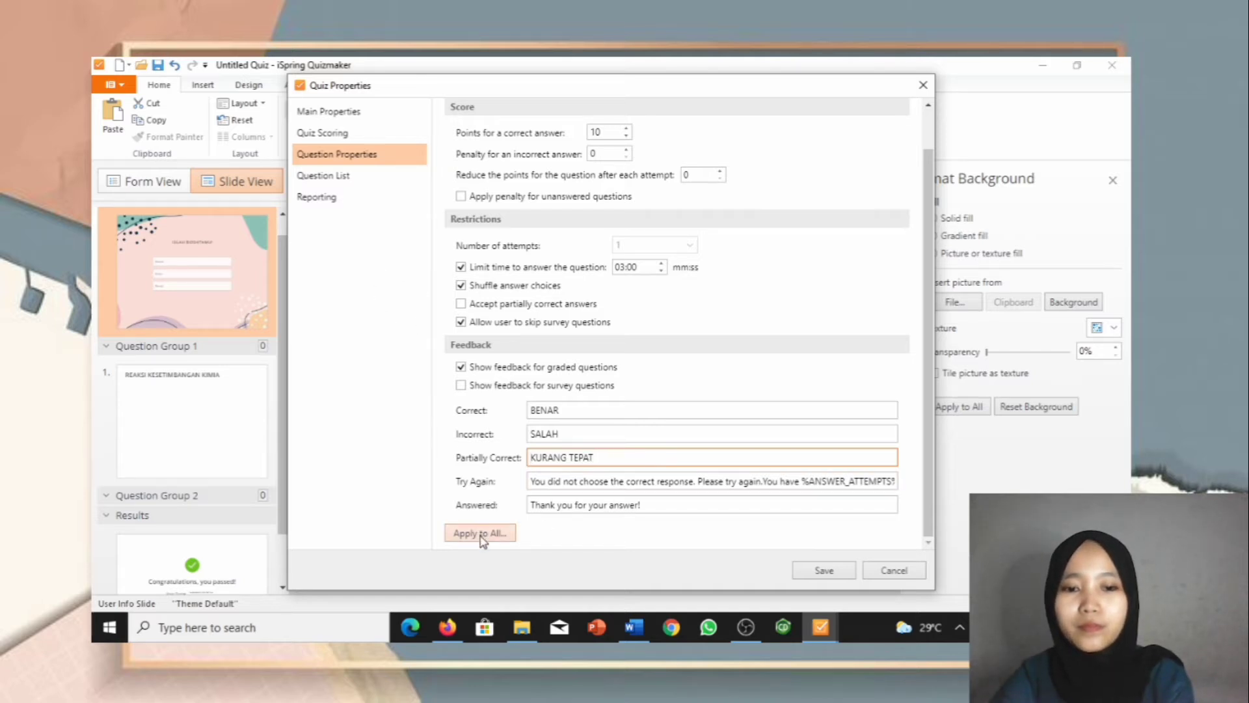
pyautogui.click(321, 183)
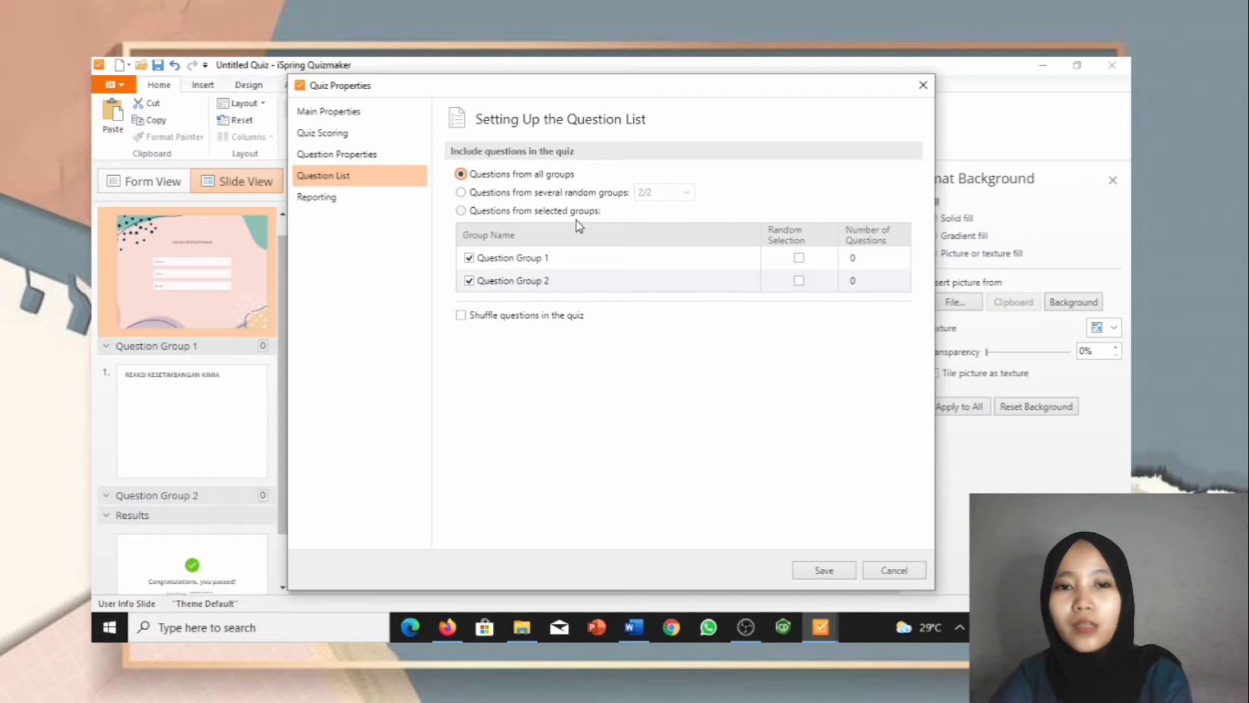
# Step: Turn on random question selection for Question Group 1, keeping its question count
pyautogui.click(485, 260)
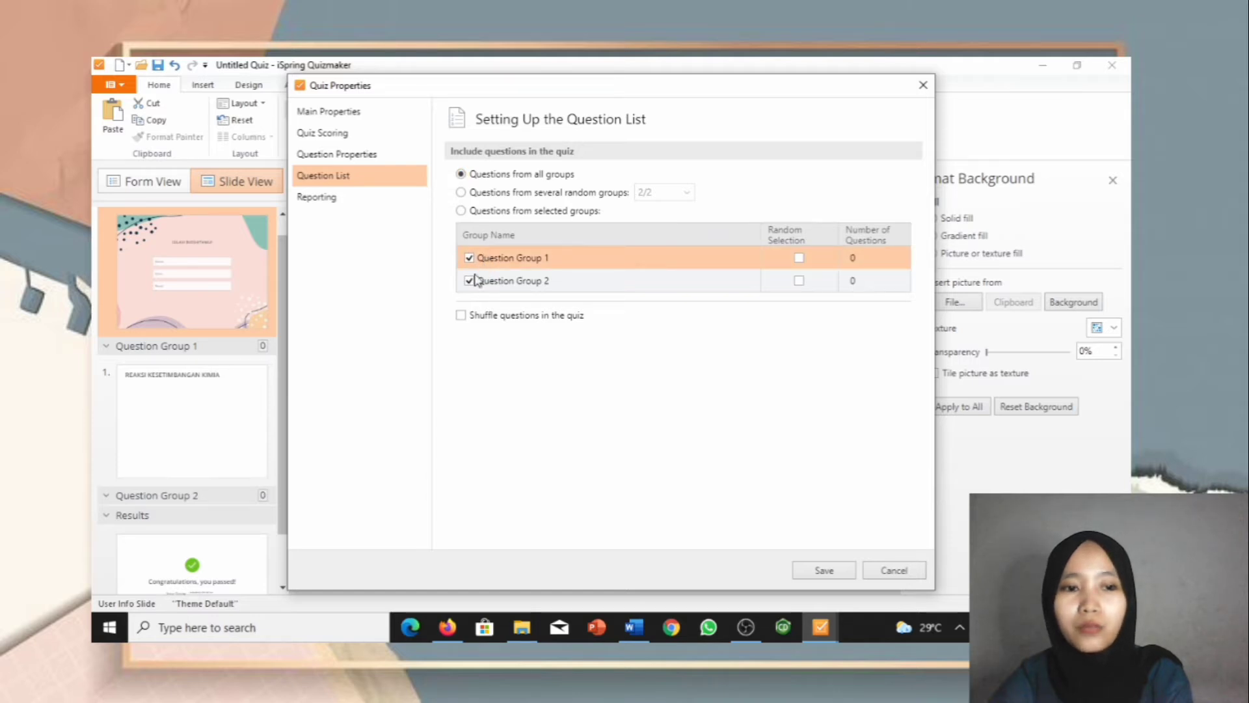
pyautogui.click(234, 425)
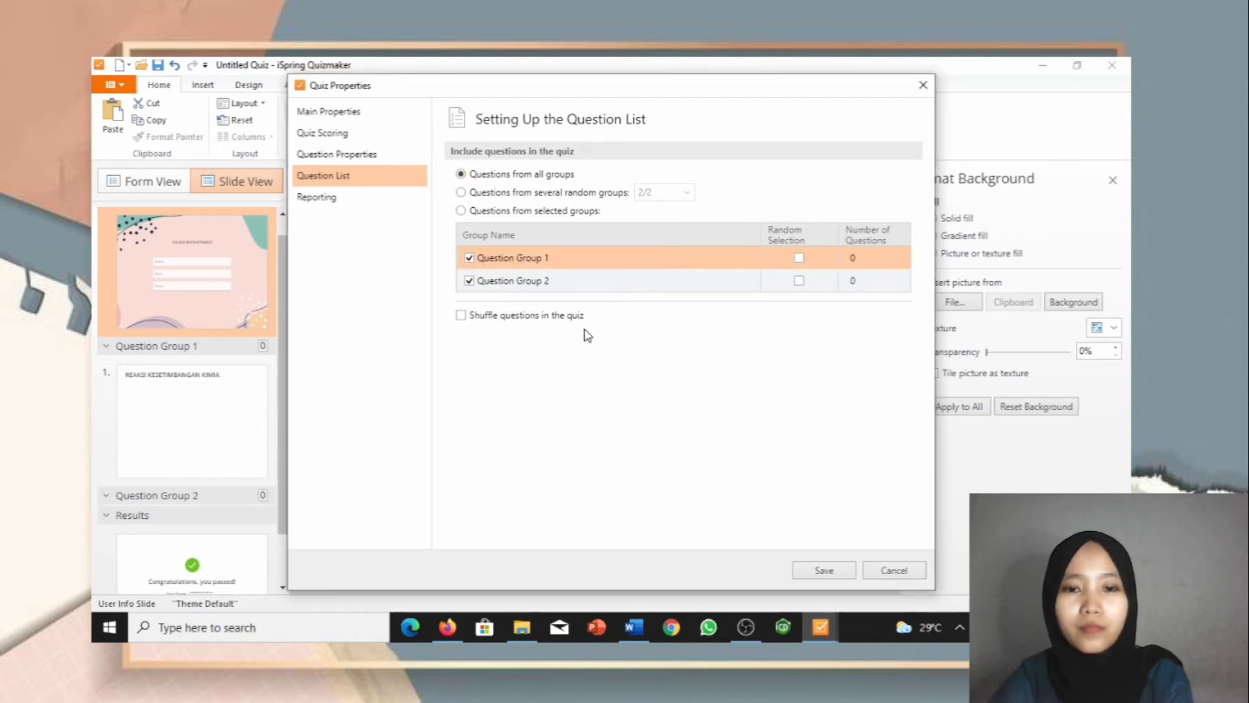
pyautogui.click(800, 258)
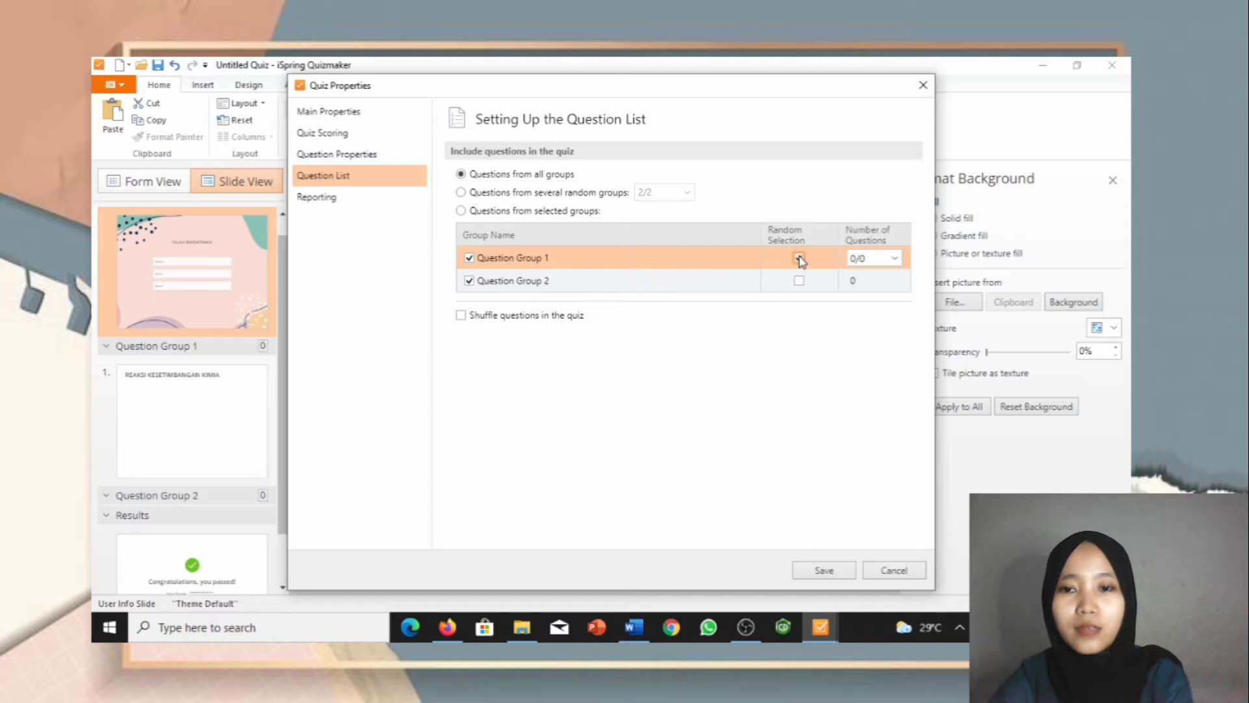
pyautogui.click(896, 258)
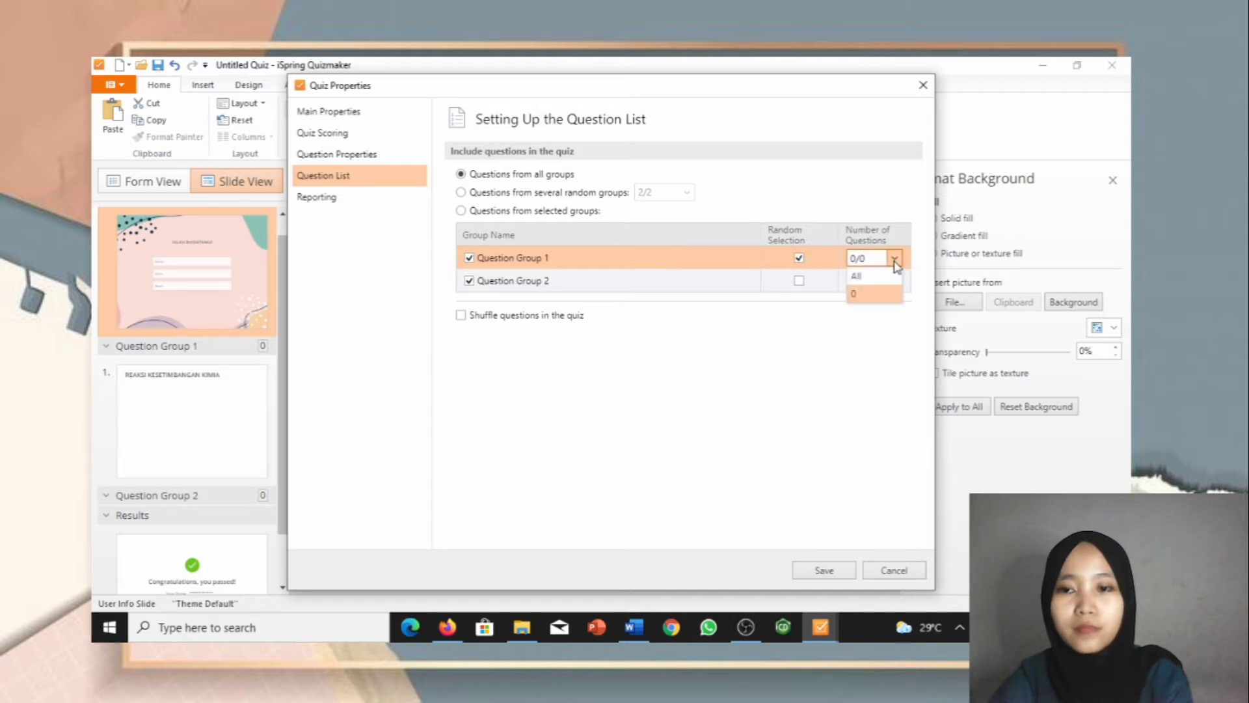
pyautogui.click(895, 260)
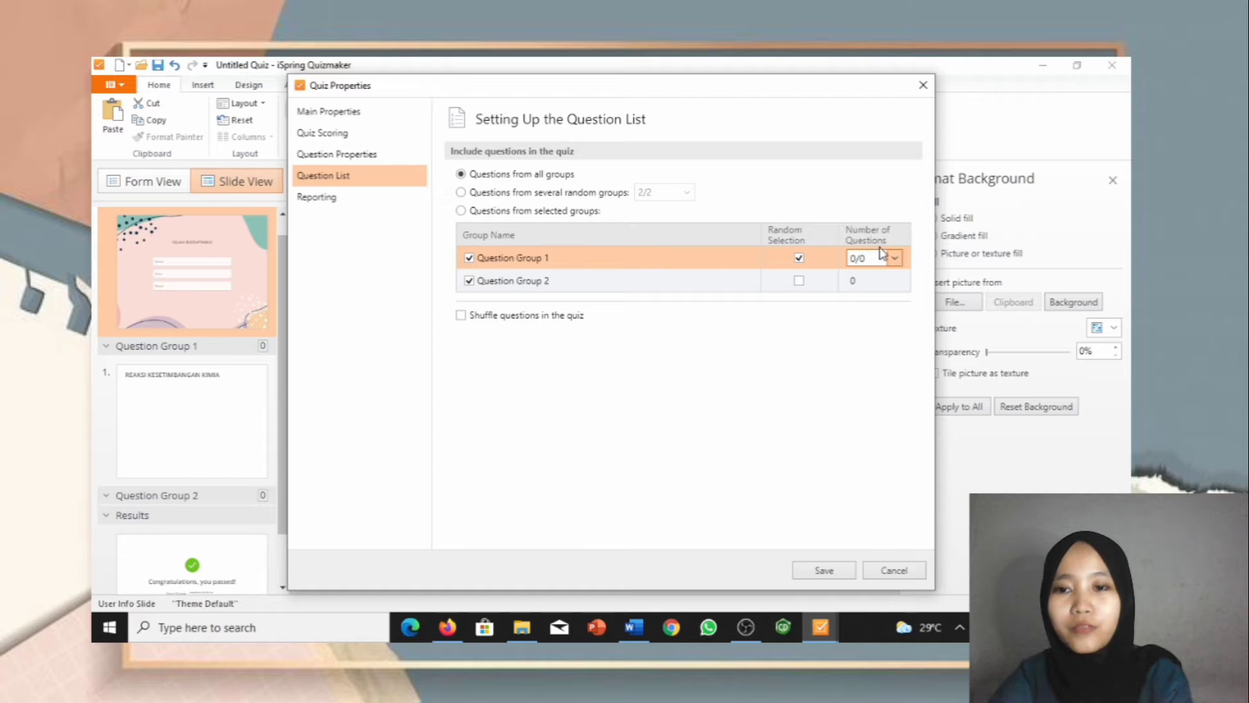
pyautogui.click(799, 259)
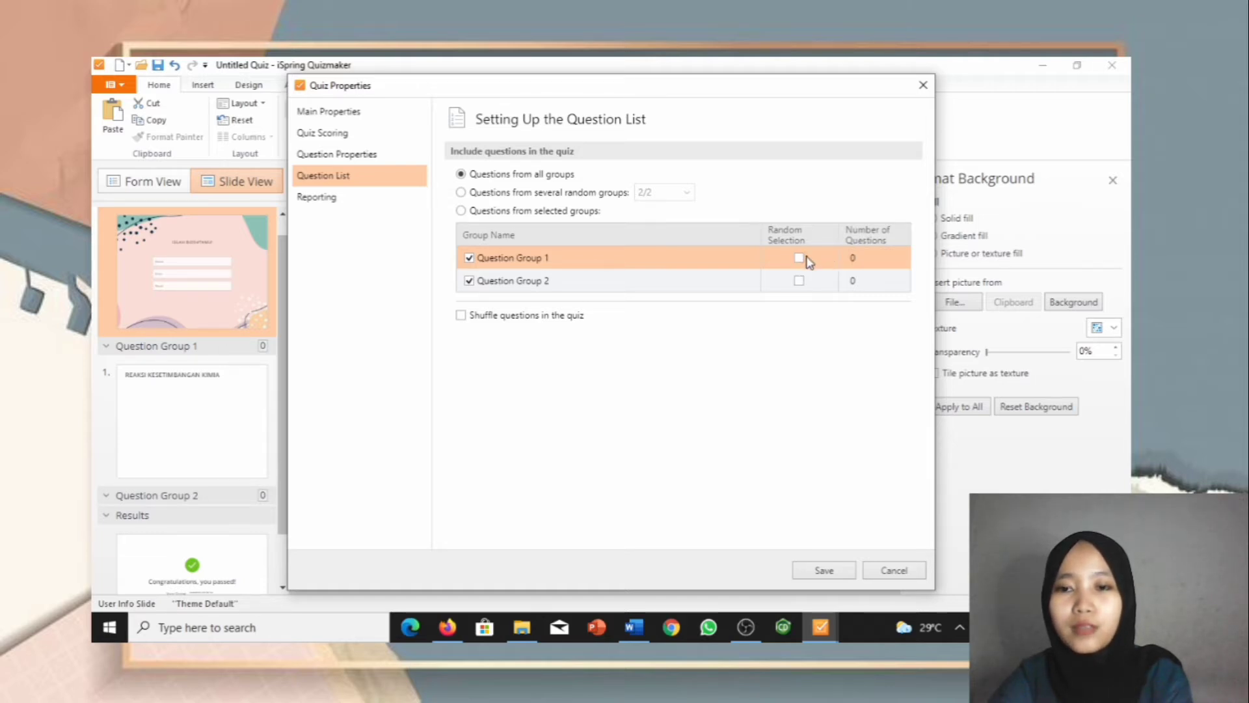
pyautogui.click(800, 259)
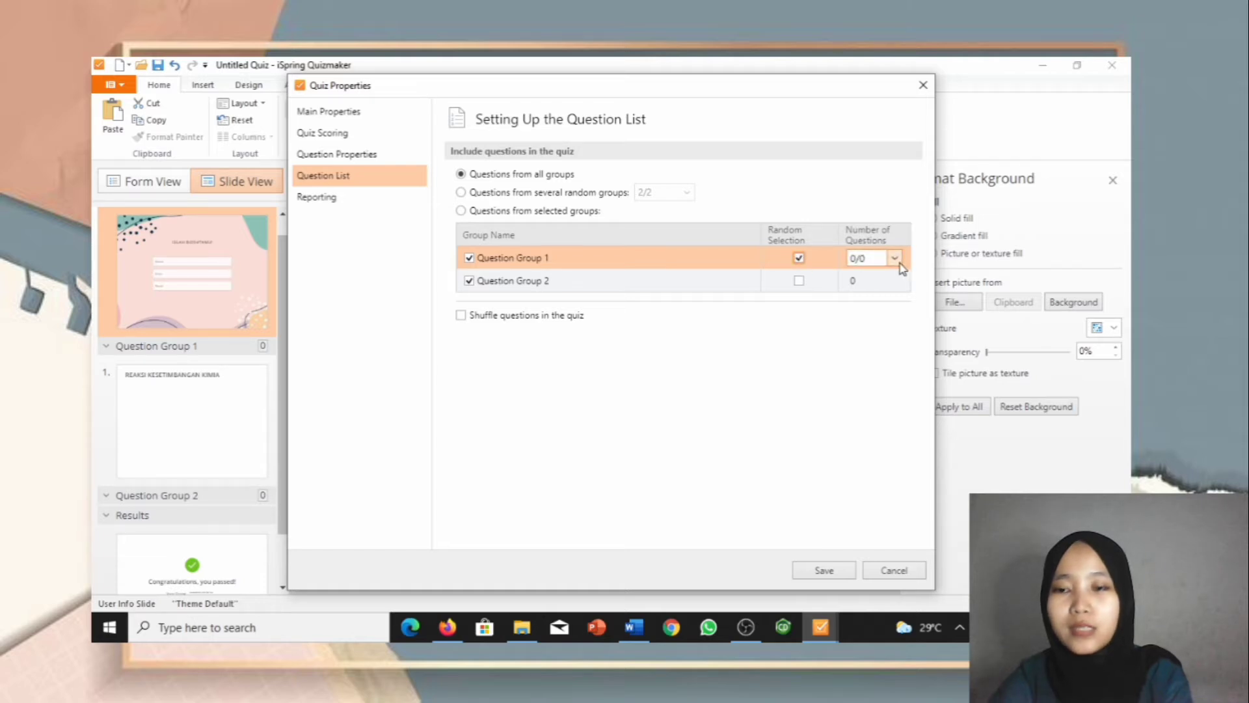
pyautogui.click(897, 261)
pyautogui.click(885, 277)
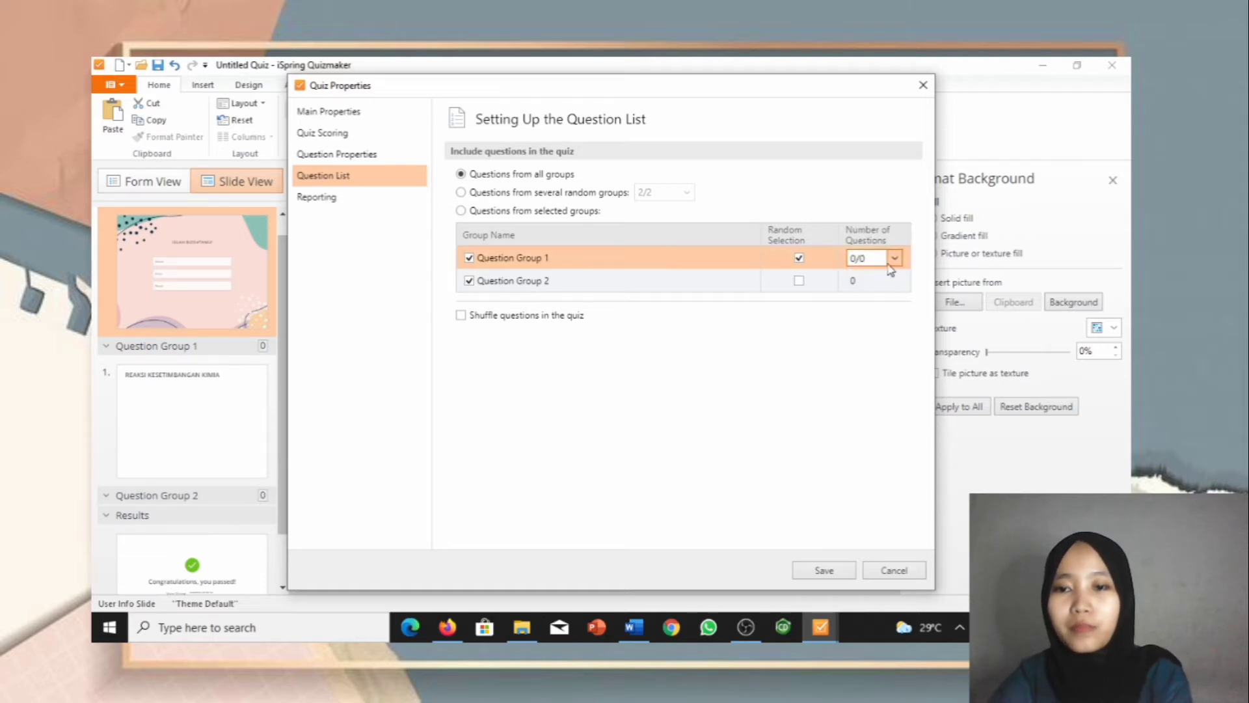
# Step: Enable random selection for Question Group 2, set its question count, and shuffle quiz questions
pyautogui.click(564, 280)
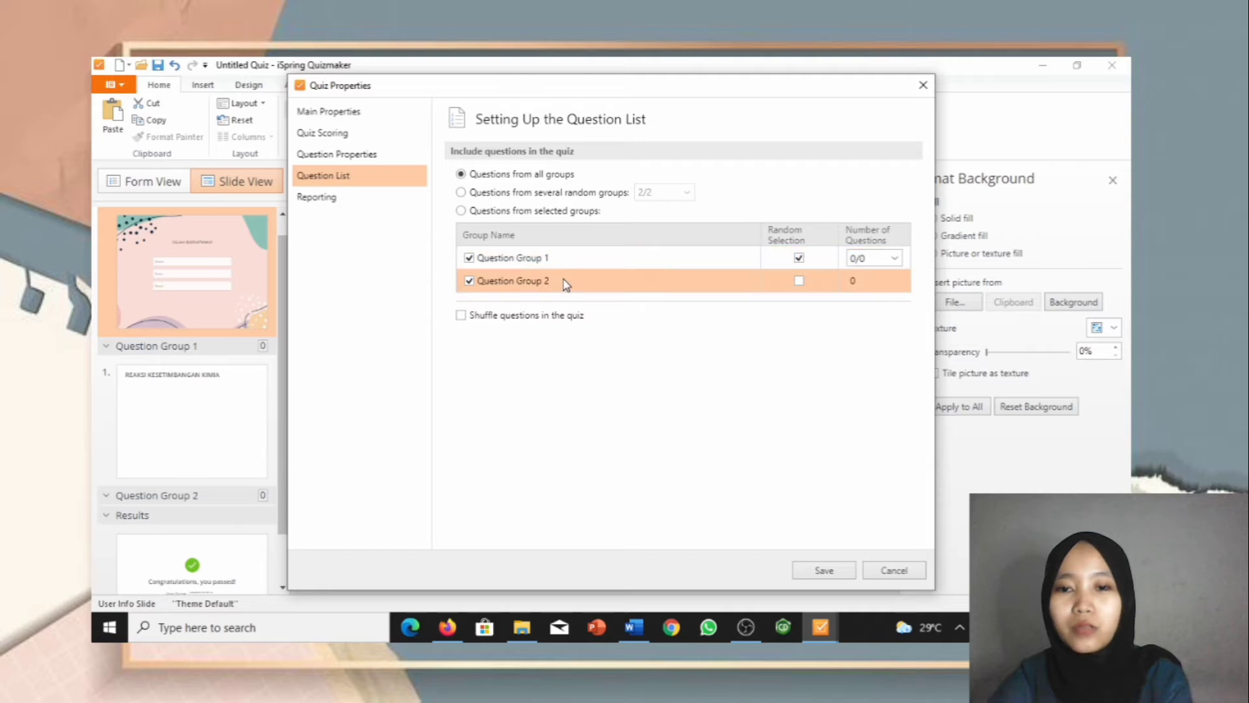
pyautogui.click(799, 280)
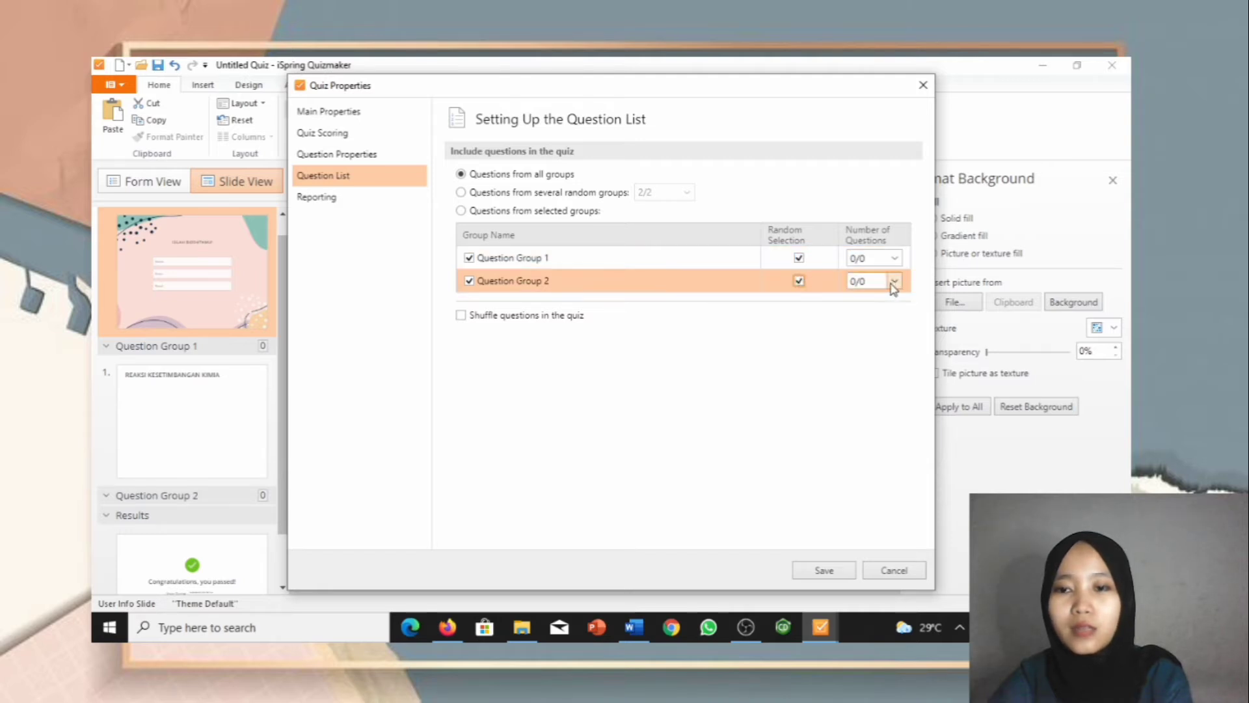
pyautogui.click(894, 281)
pyautogui.click(888, 302)
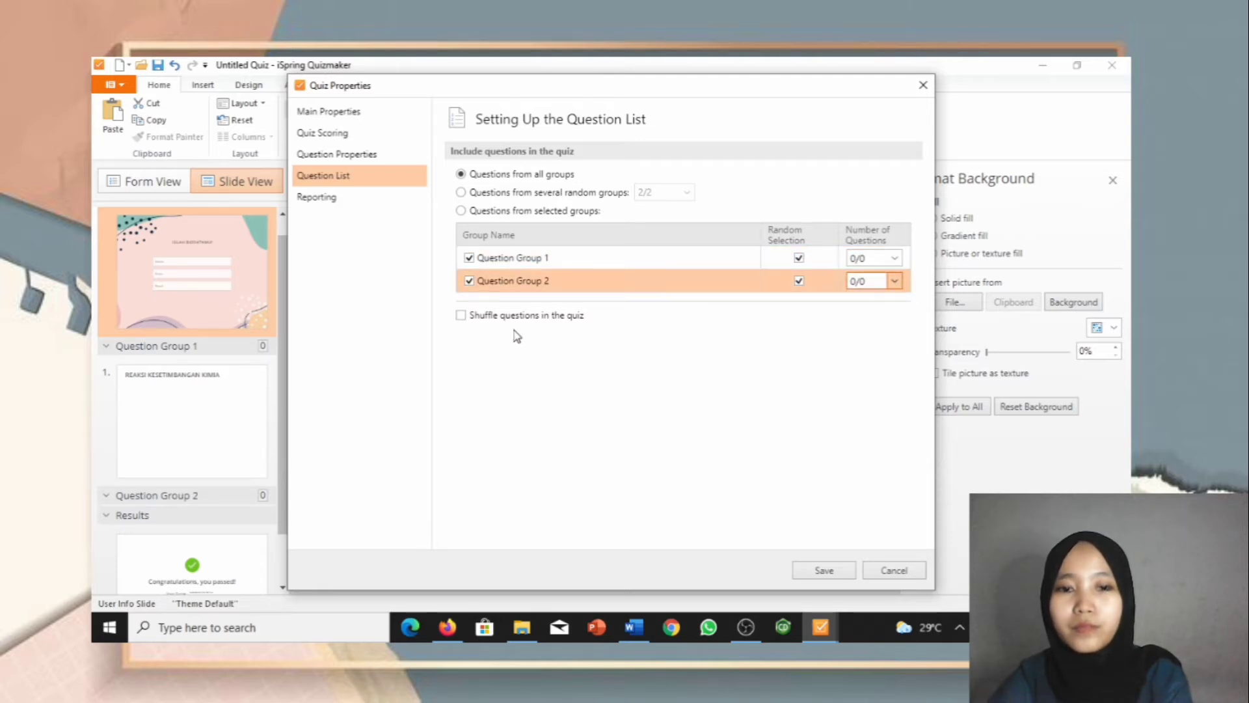
pyautogui.click(461, 317)
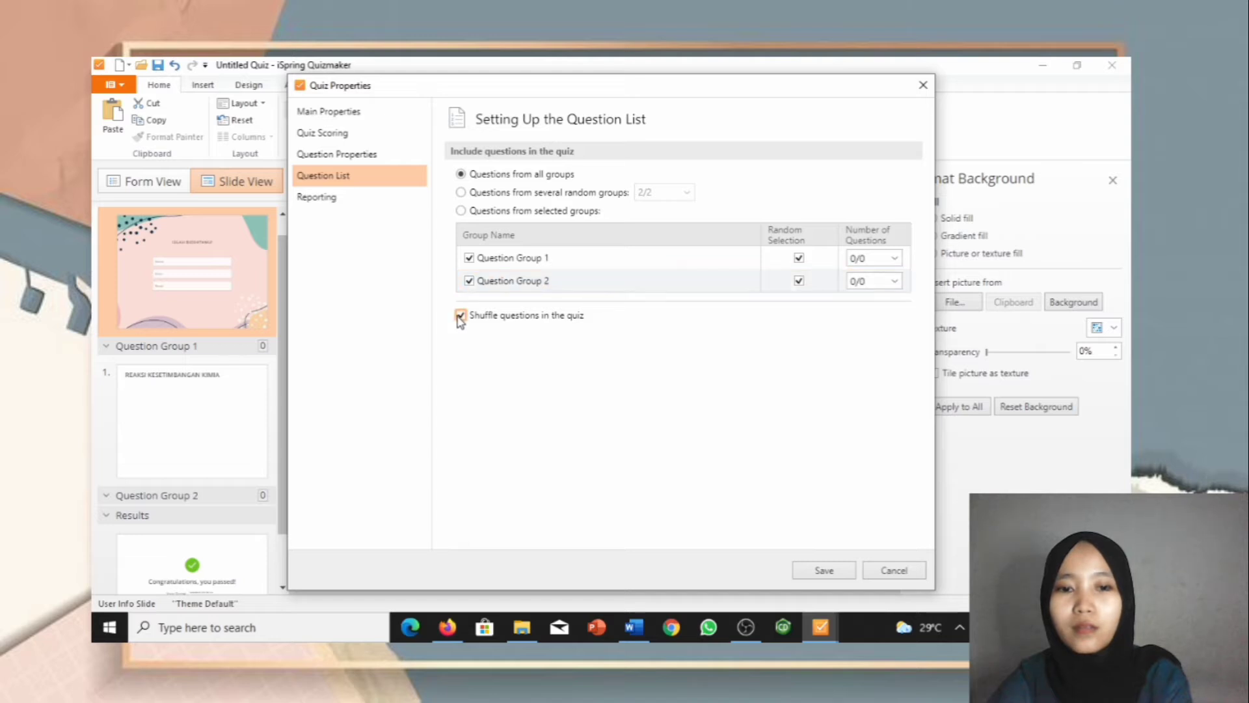
pyautogui.click(320, 201)
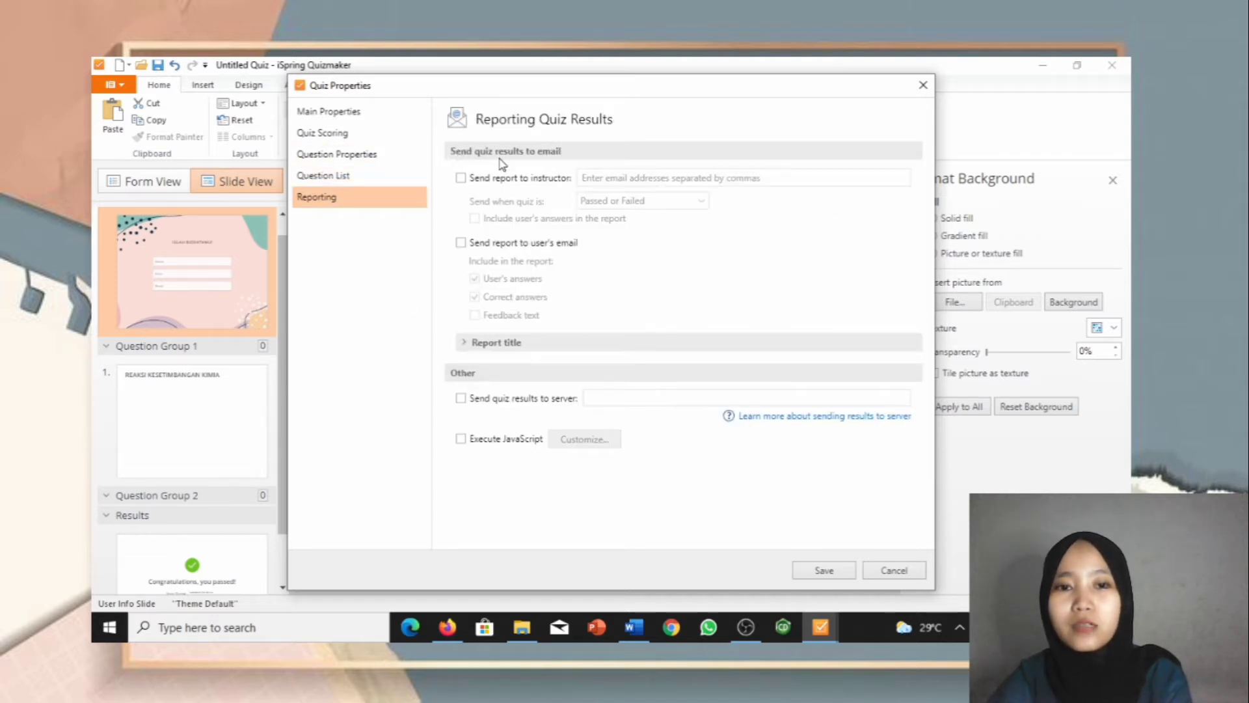
# Step: Send quiz reports to the instructor's e-mail address whenever the quiz is passed or failed
pyautogui.click(462, 178)
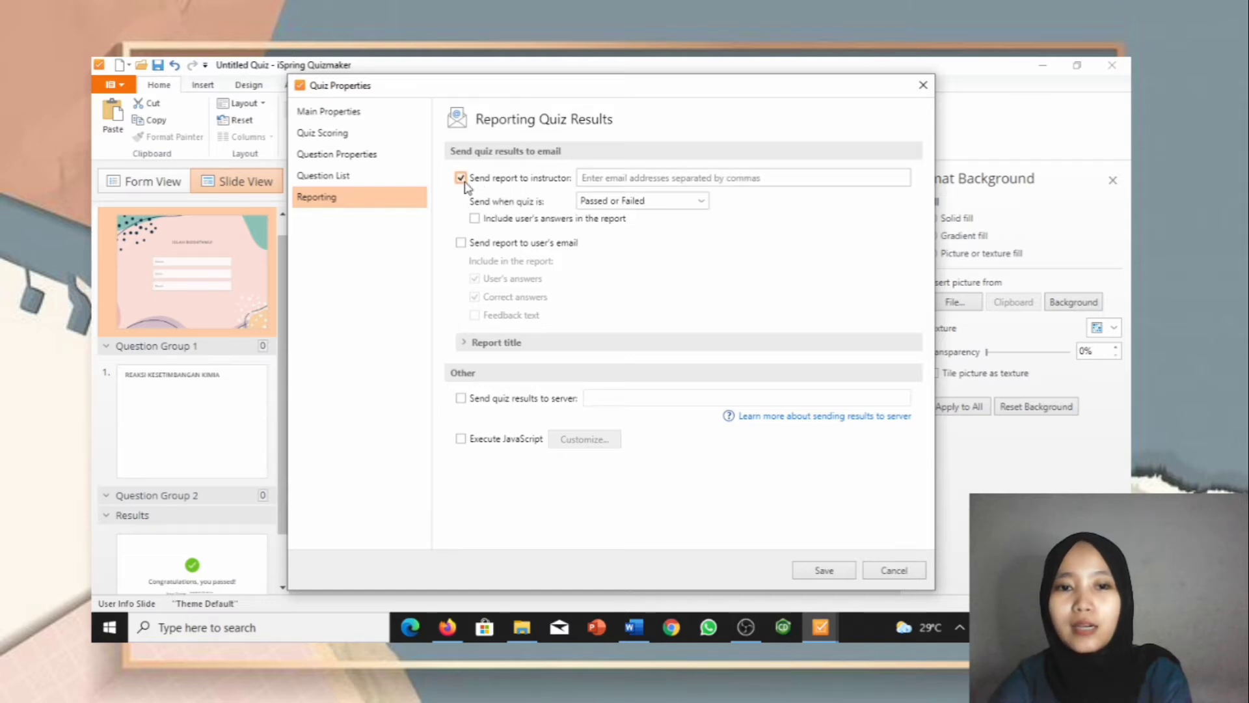
pyautogui.click(585, 179)
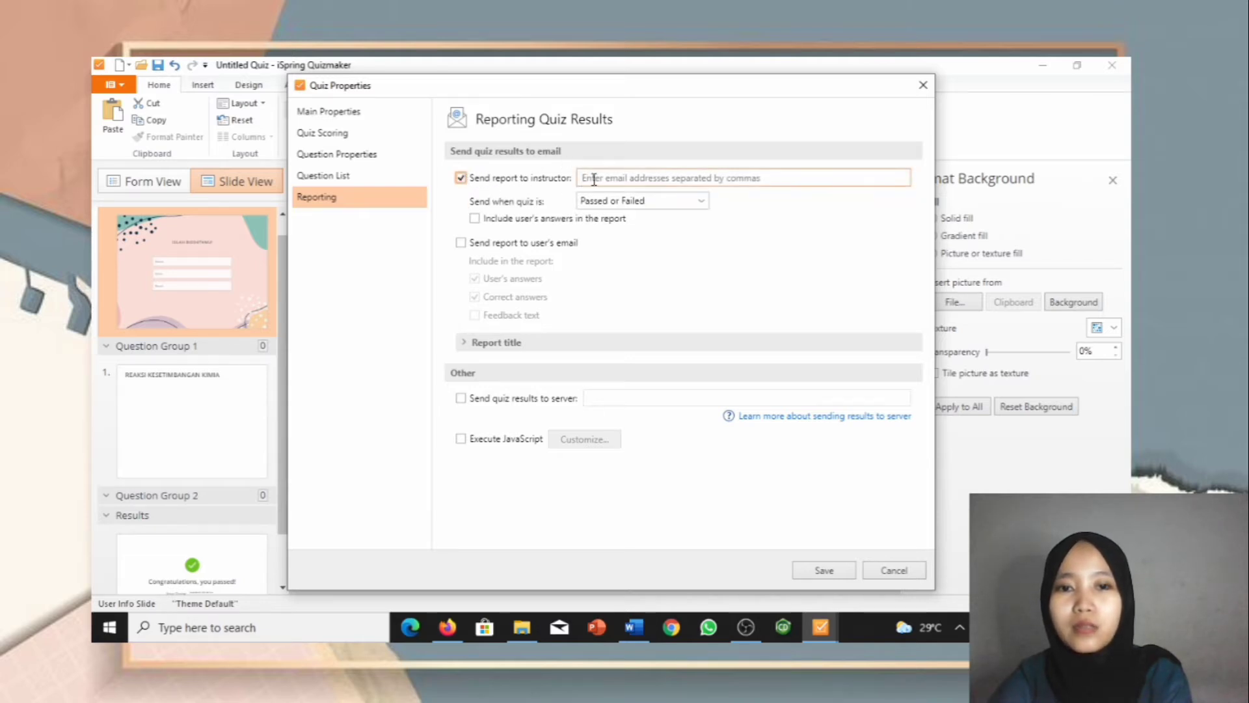
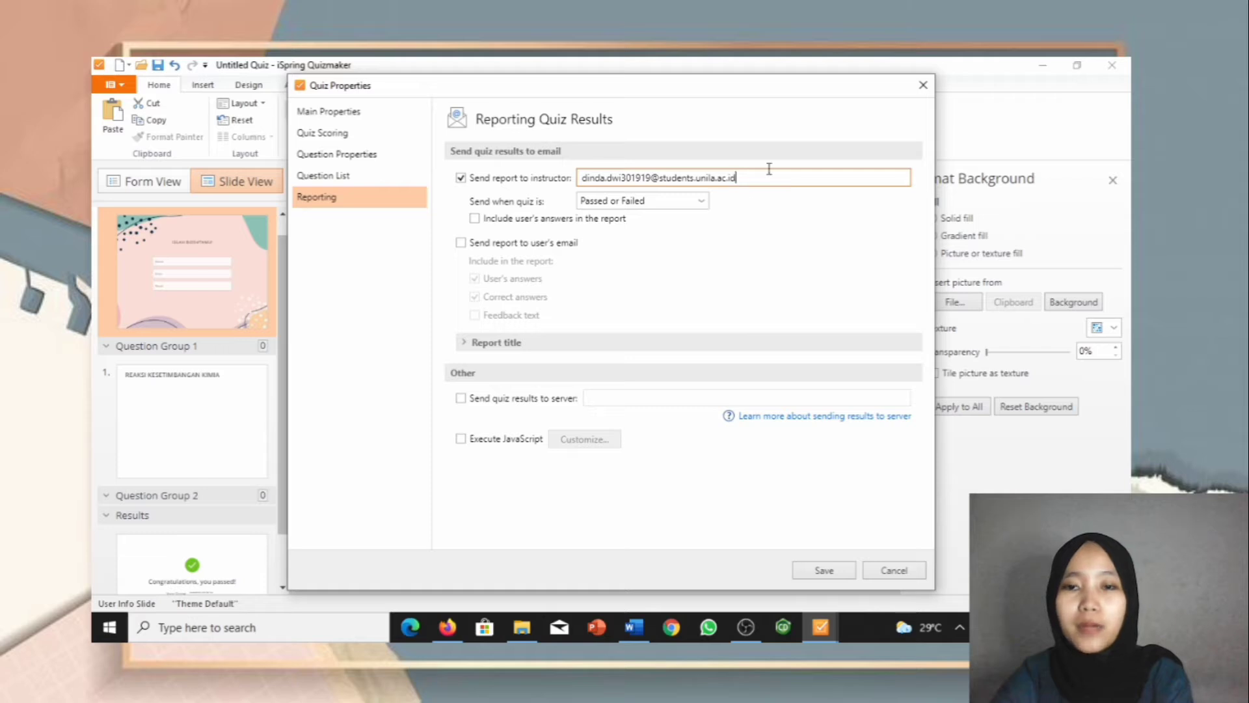
pyautogui.click(701, 202)
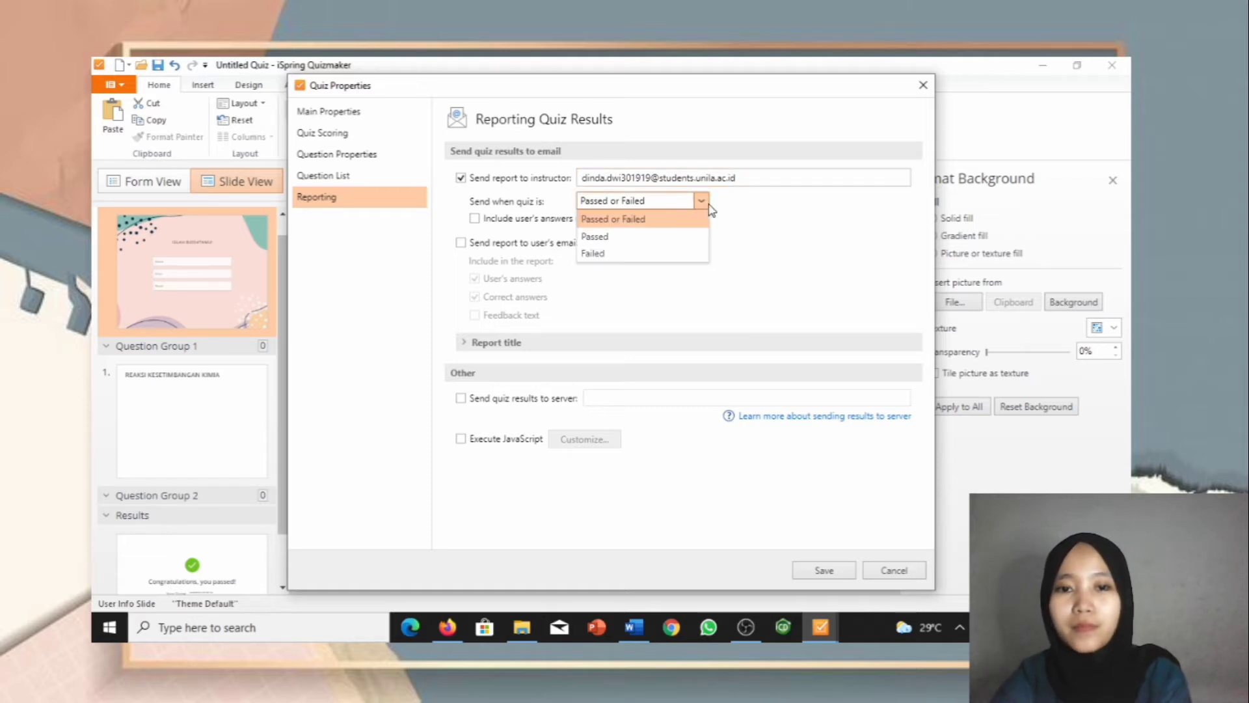
pyautogui.click(684, 209)
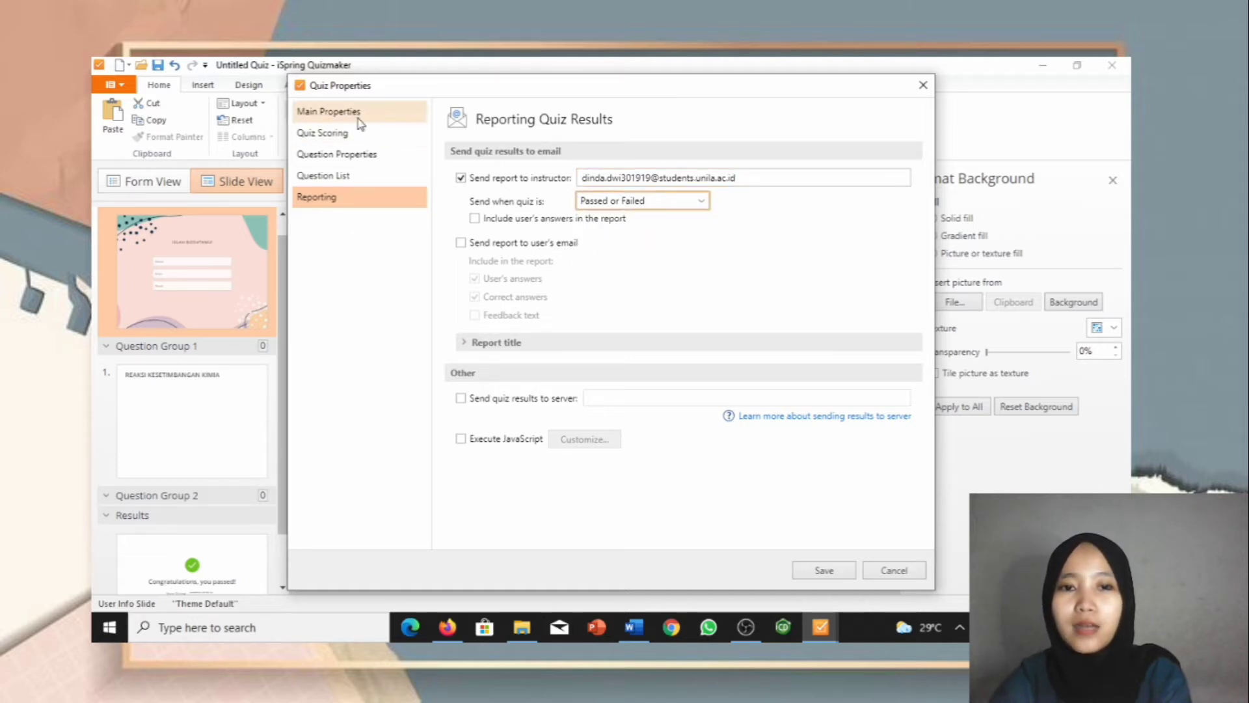
# Step: Save the quiz properties and edit the title of Question Group 1's REAKSI KESETIMBANGAN KIMIA slide
pyautogui.click(813, 568)
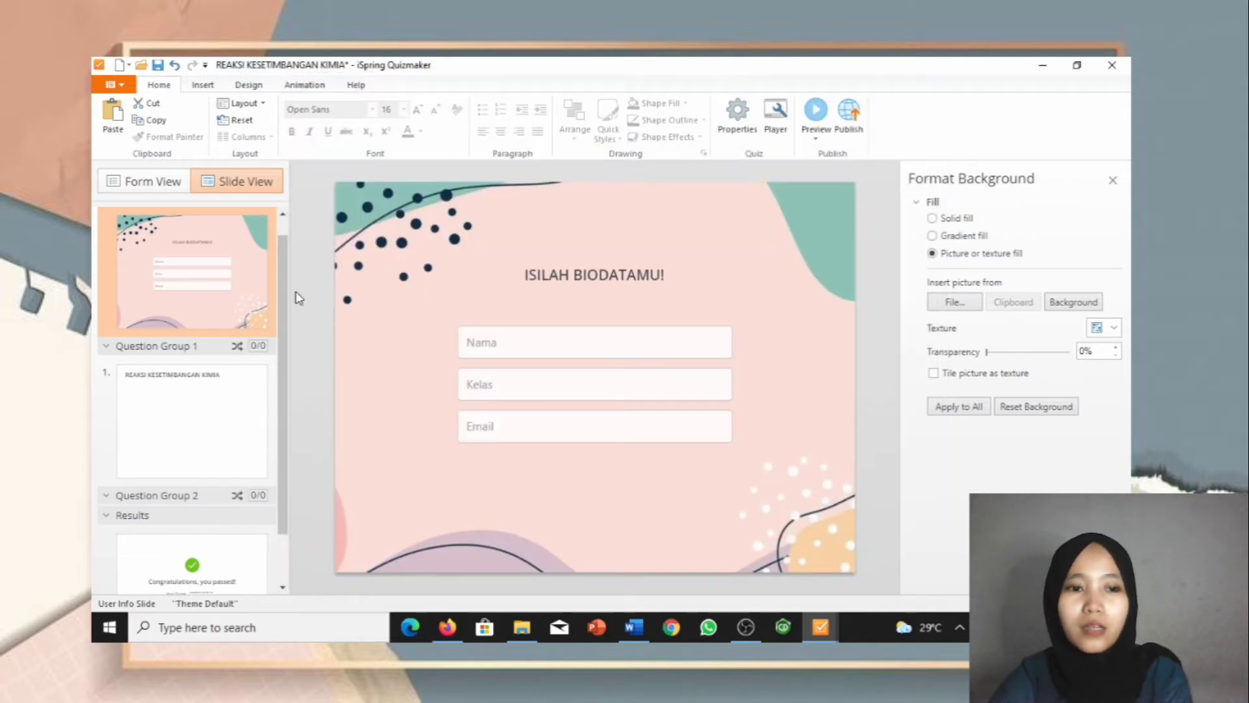
pyautogui.click(195, 420)
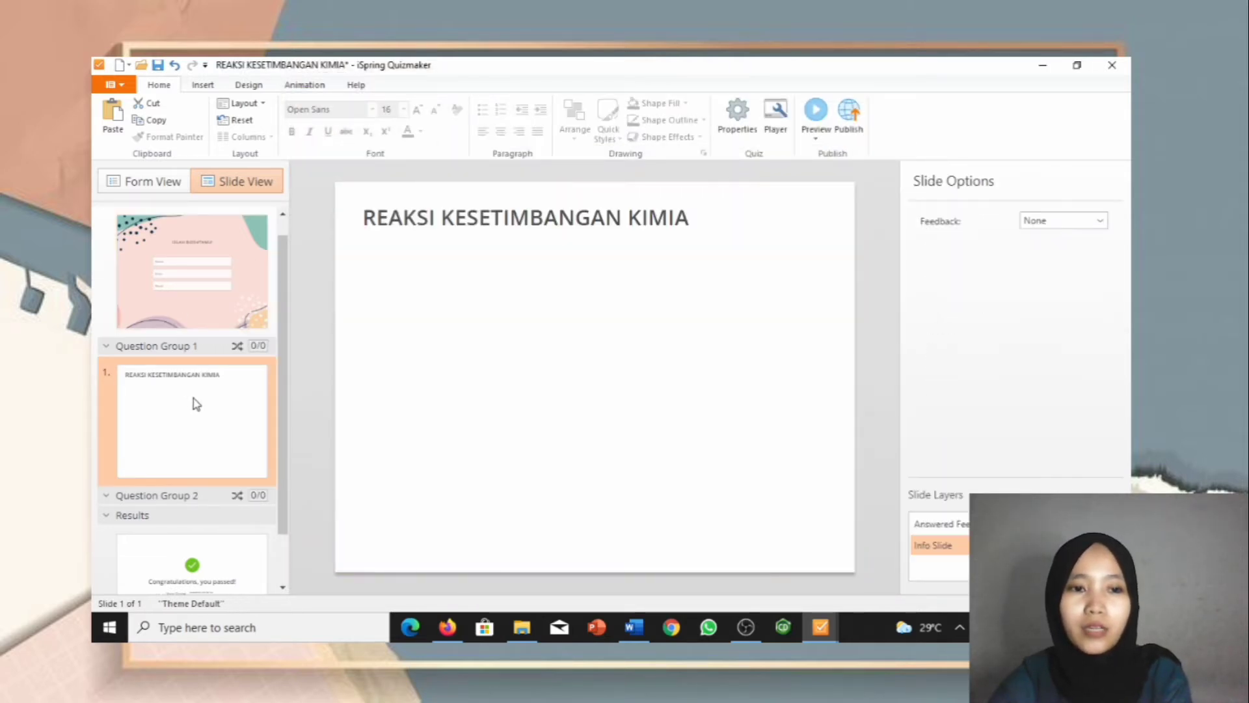
pyautogui.click(189, 281)
pyautogui.click(189, 414)
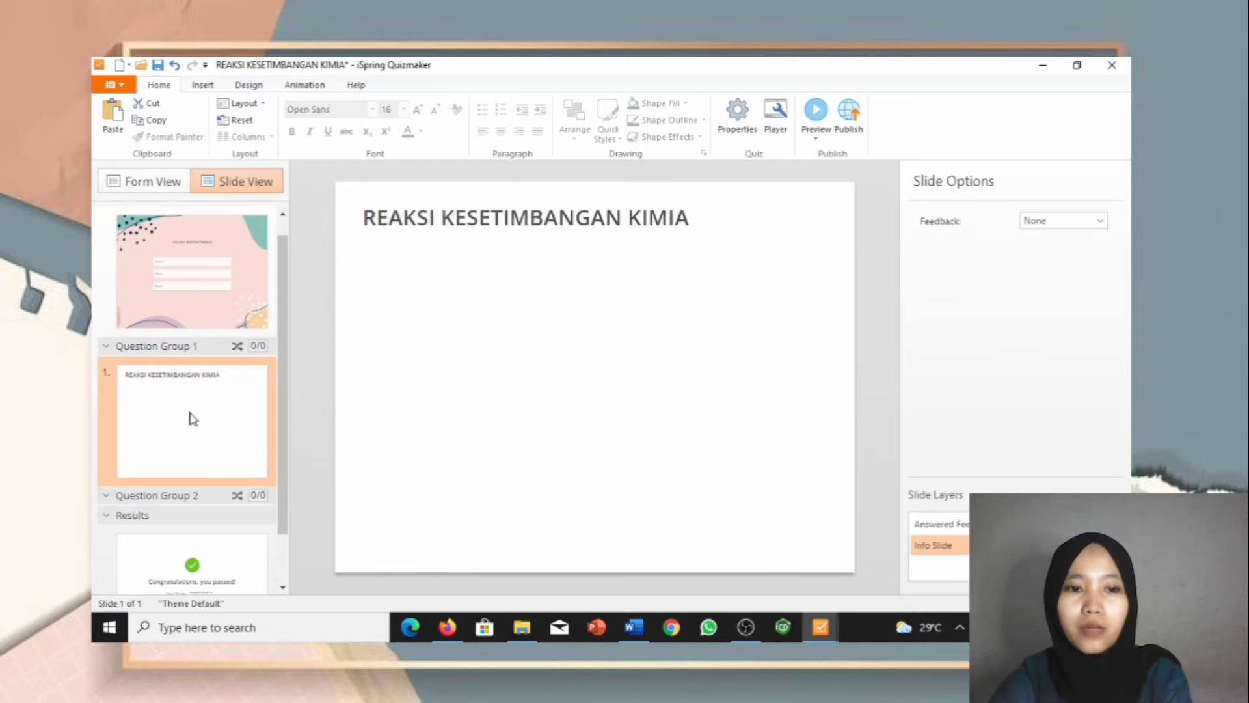
pyautogui.rightClick(245, 418)
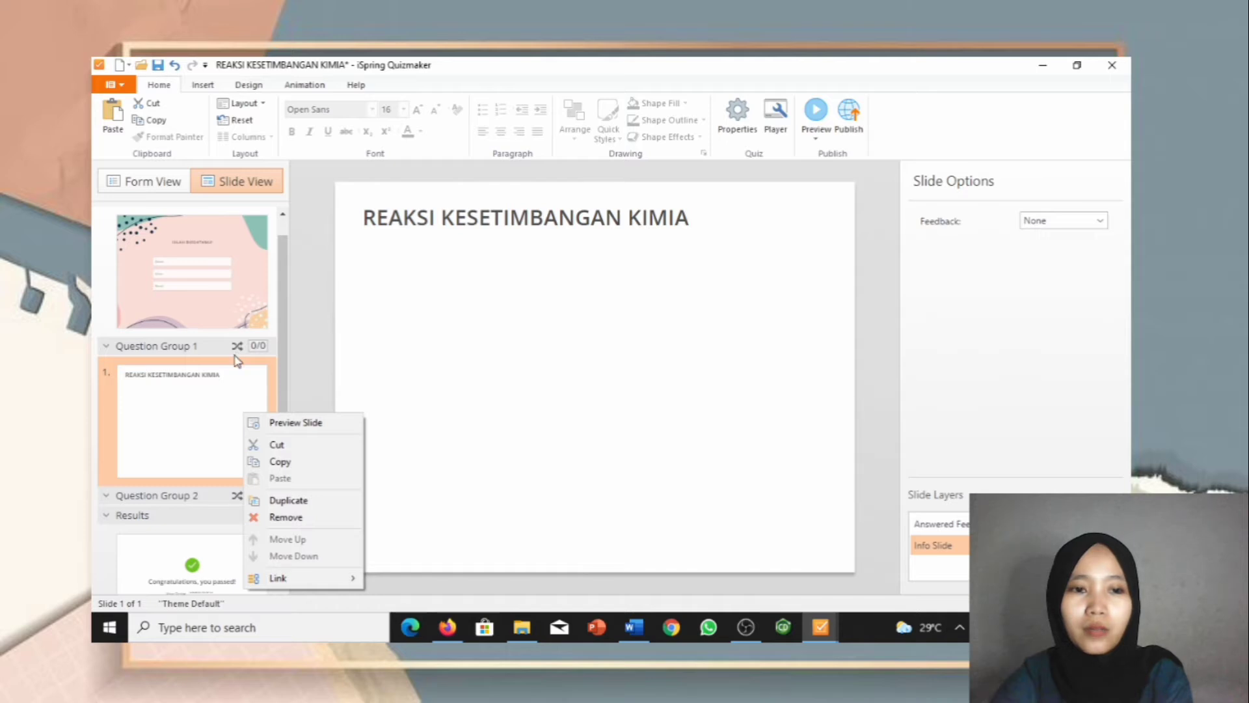
pyautogui.click(474, 316)
pyautogui.click(479, 216)
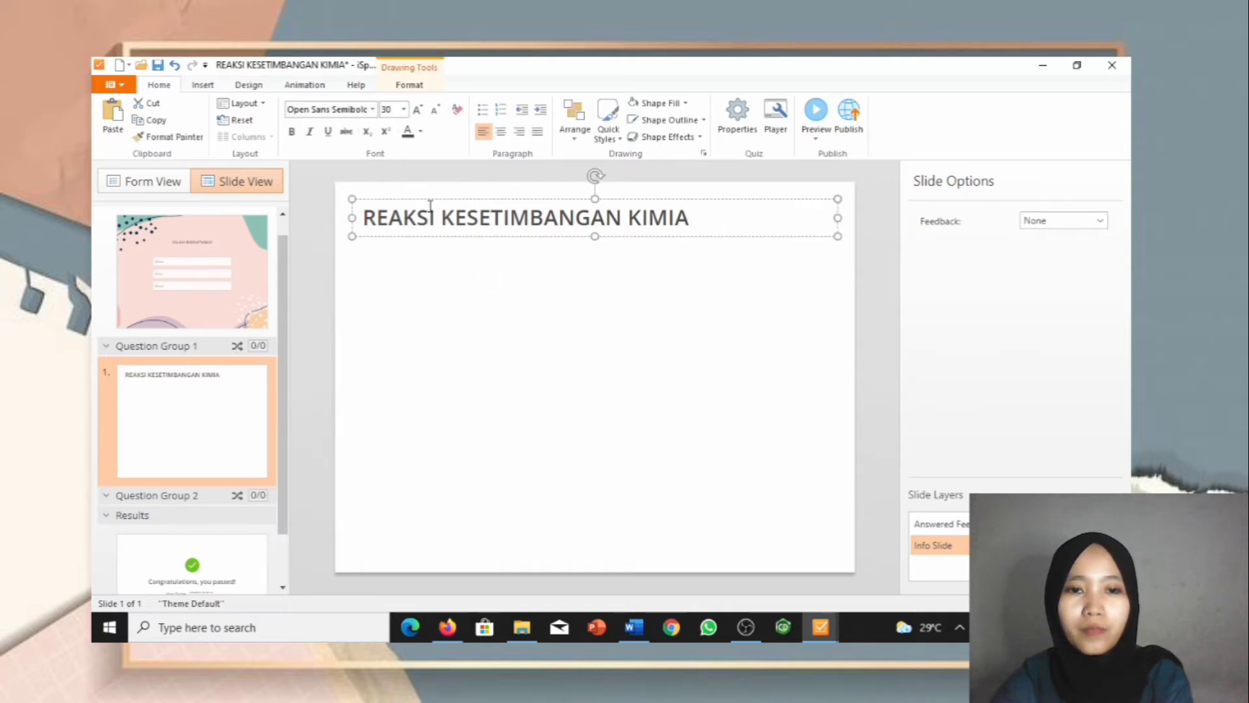
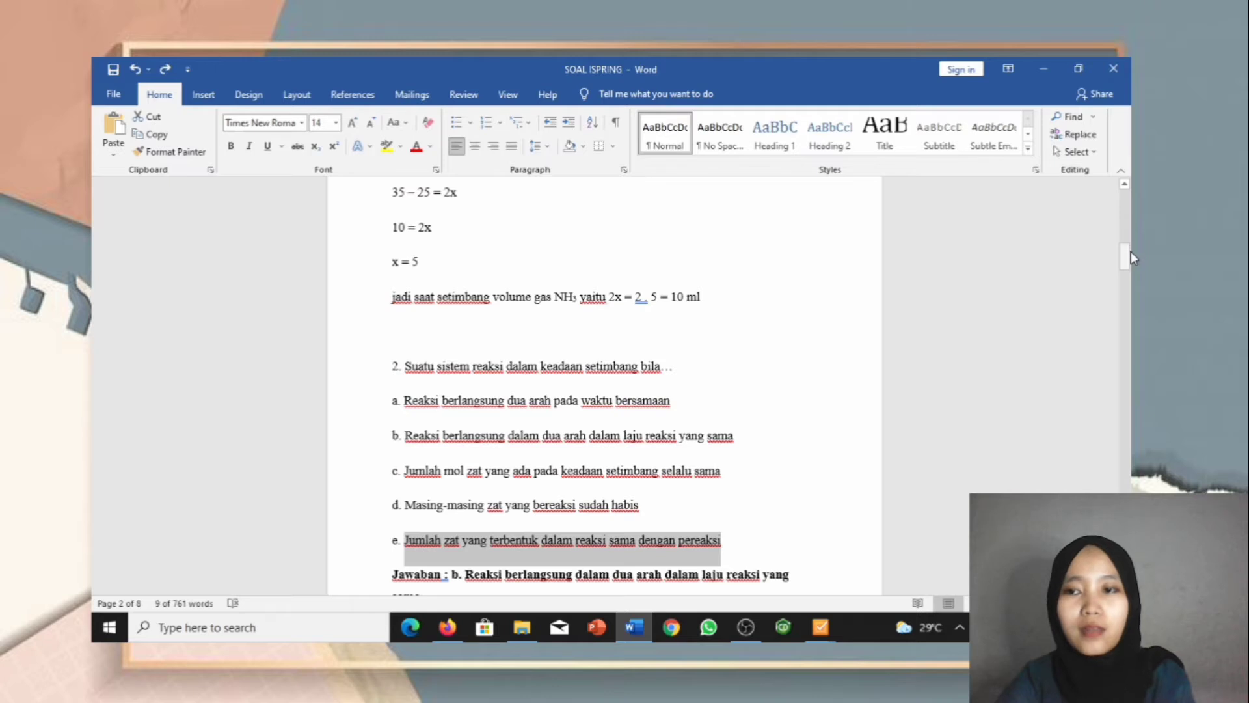
# Step: Copy question 1's paragraph from Word and select the quiz's placeholder question text
pyautogui.moveTo(1130, 251); pyautogui.dragTo(1130, 197)
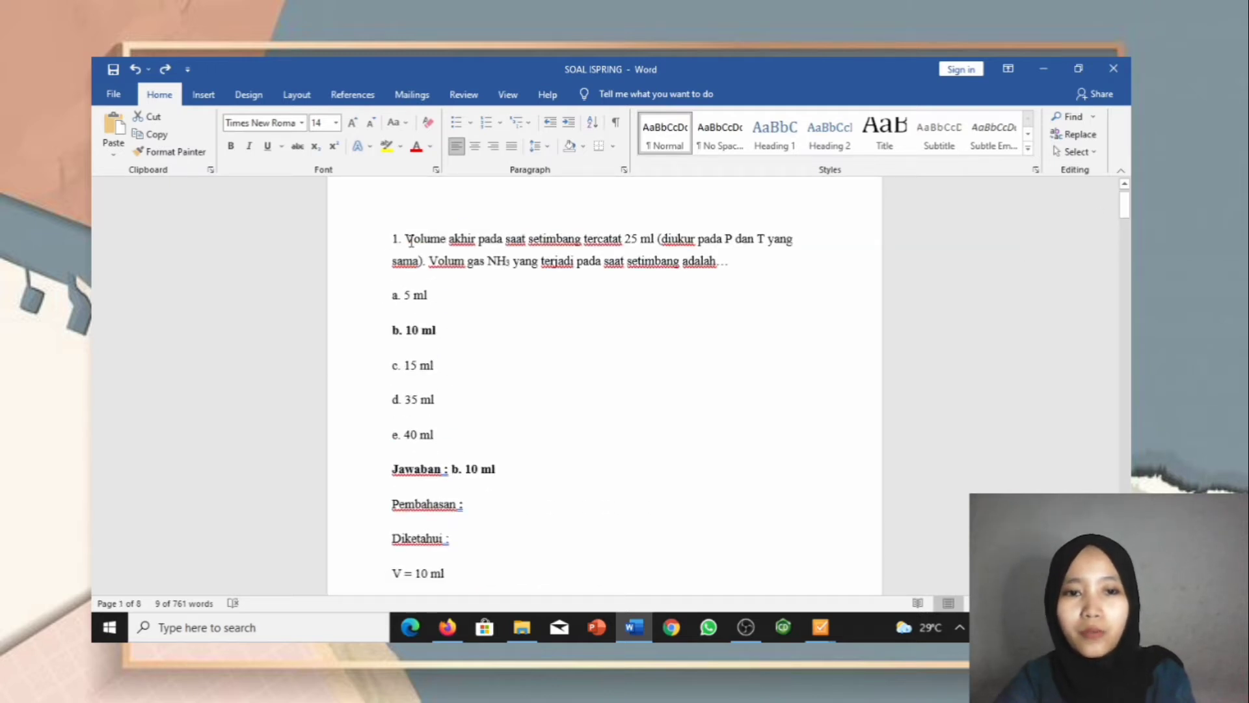
pyautogui.moveTo(412, 242); pyautogui.dragTo(759, 256)
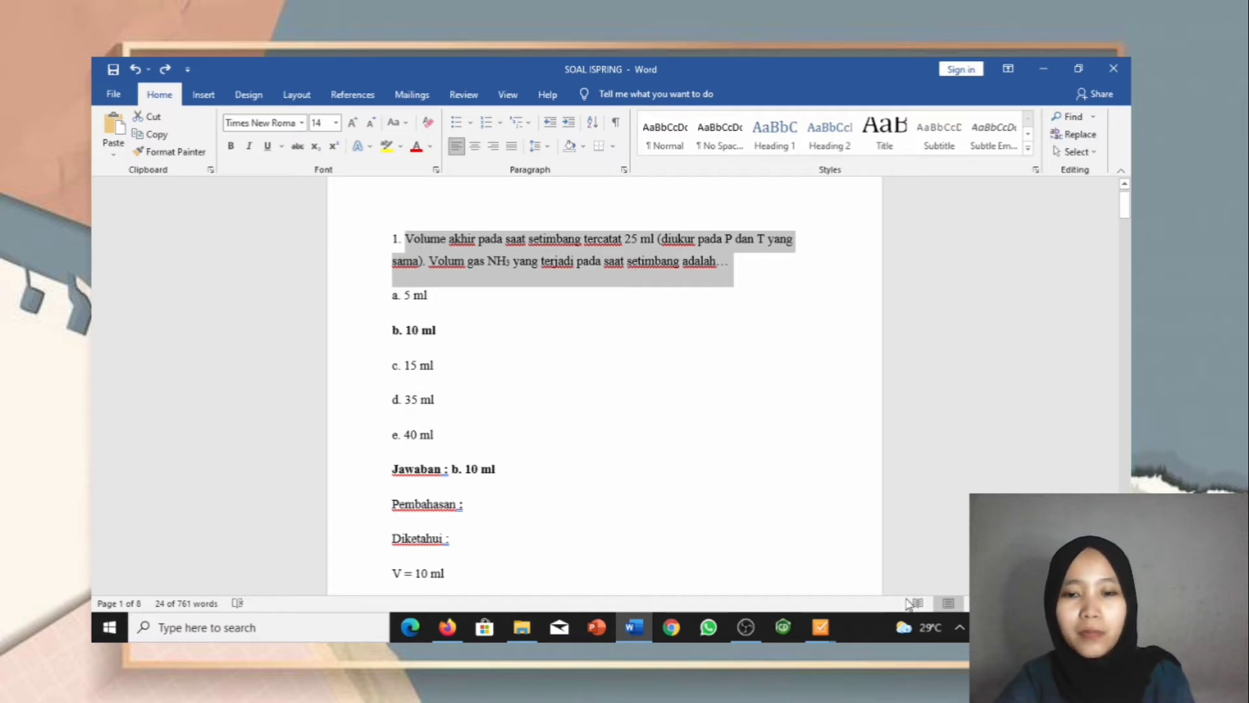
pyautogui.moveTo(813, 641)
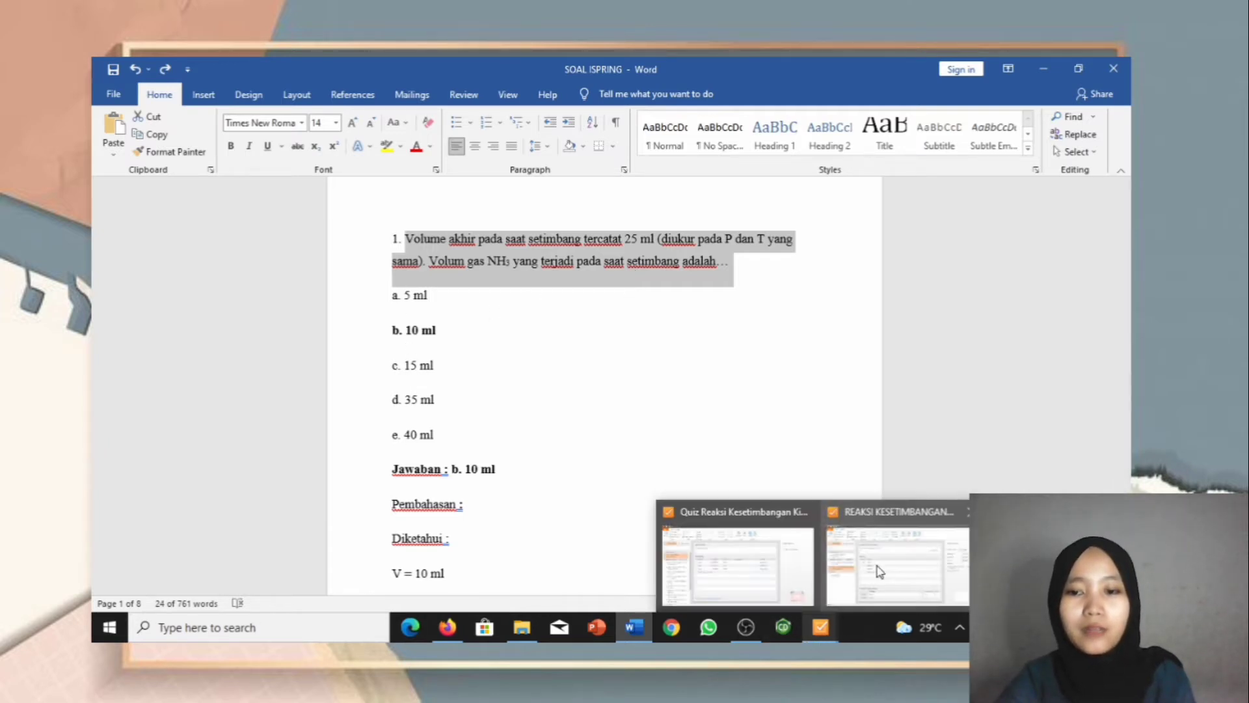
pyautogui.click(886, 553)
pyautogui.moveTo(459, 230); pyautogui.dragTo(298, 234)
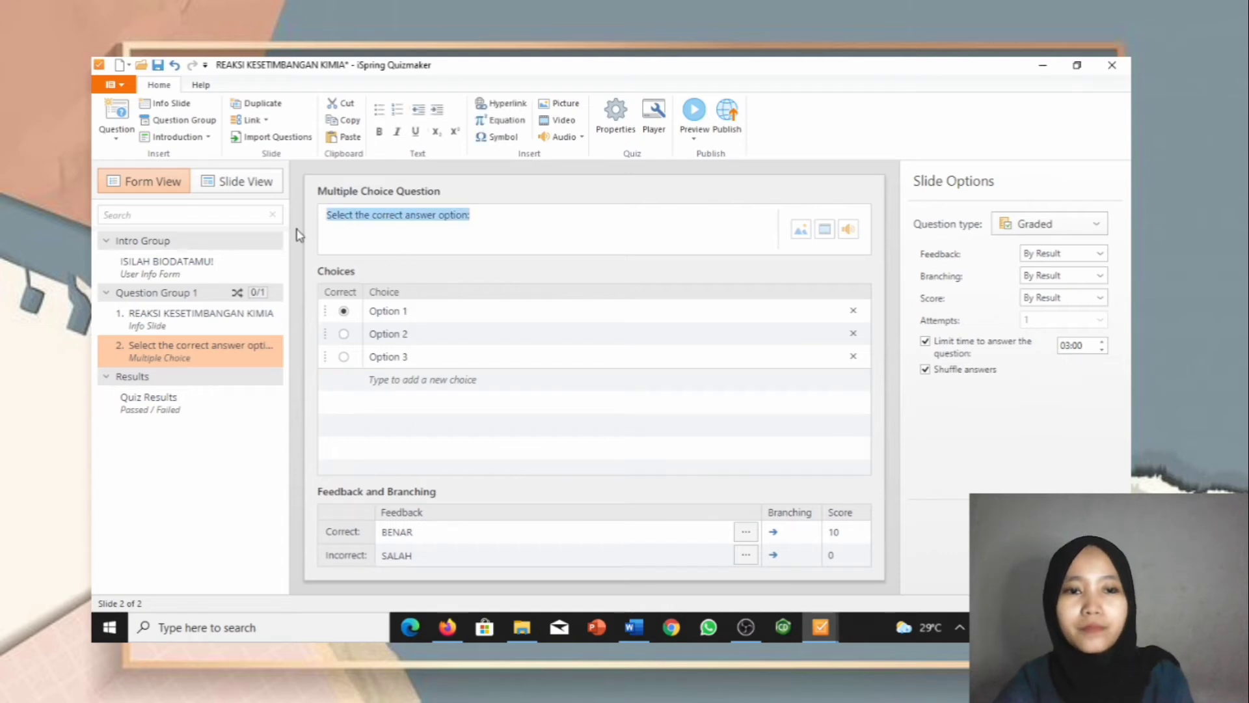
# Step: Paste the NH3 gas-volume question over the placeholder and select the first choice's placeholder
pyautogui.write('Volume akhir pada saat setimbang tercatat 25 ml (diukur pada P dan T yang sama). Volum gas NH3 yang terjadi pada saat setimbang adalah...')
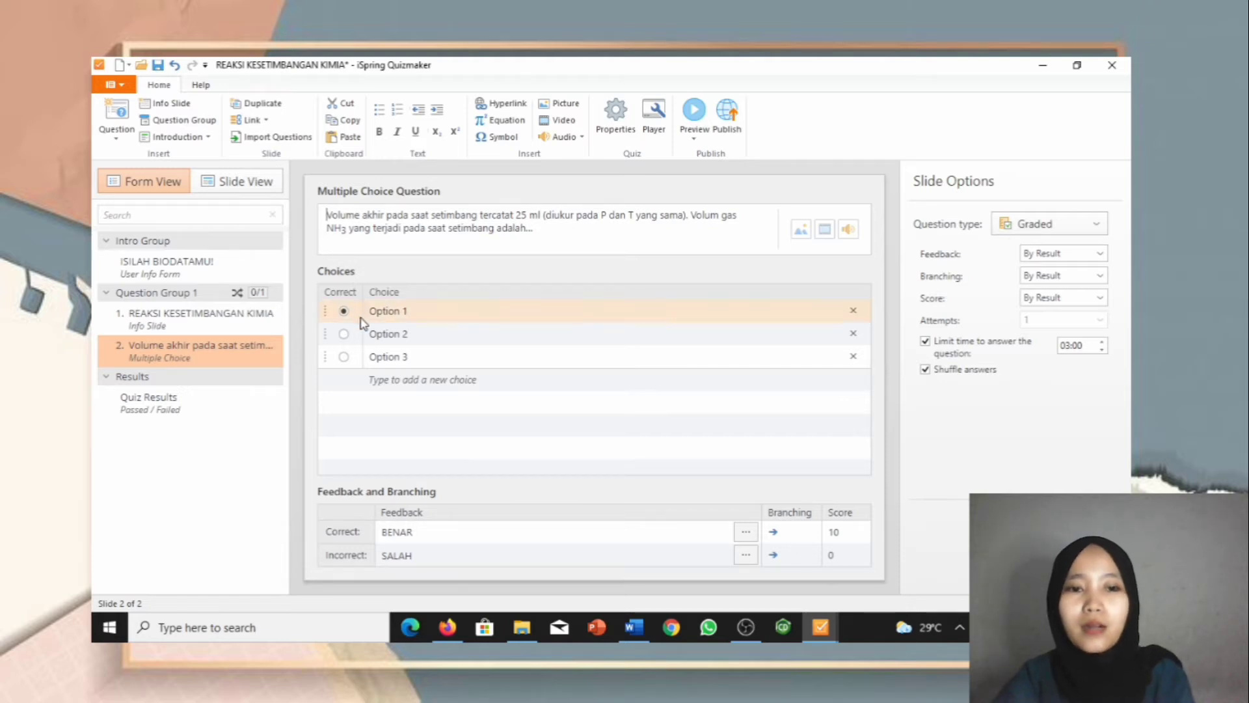
pyautogui.moveTo(412, 311); pyautogui.dragTo(363, 315)
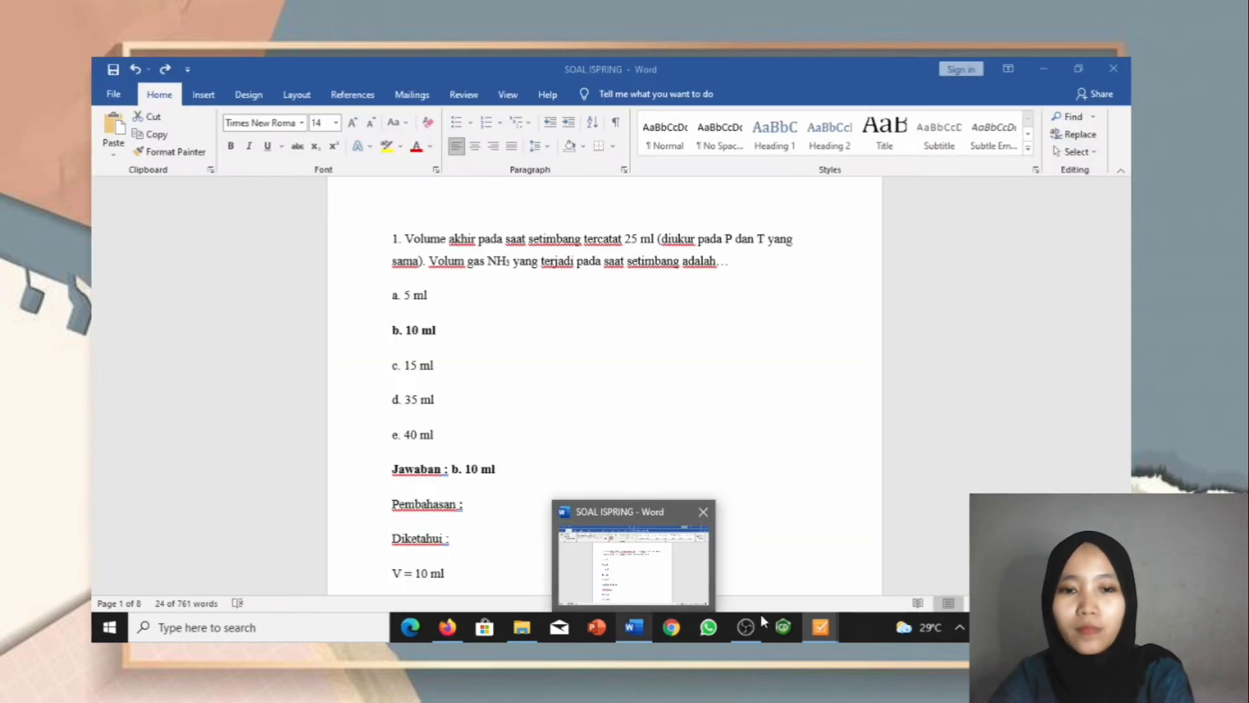
pyautogui.moveTo(821, 626)
pyautogui.click(858, 579)
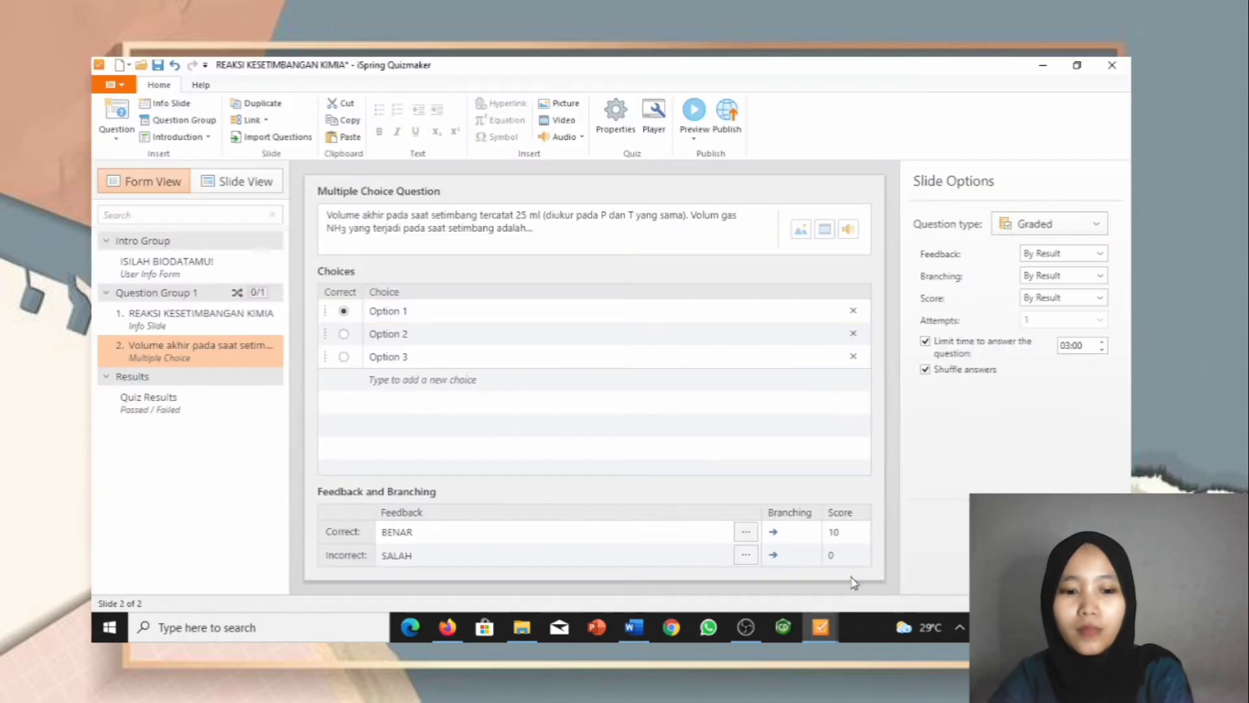
pyautogui.click(415, 309)
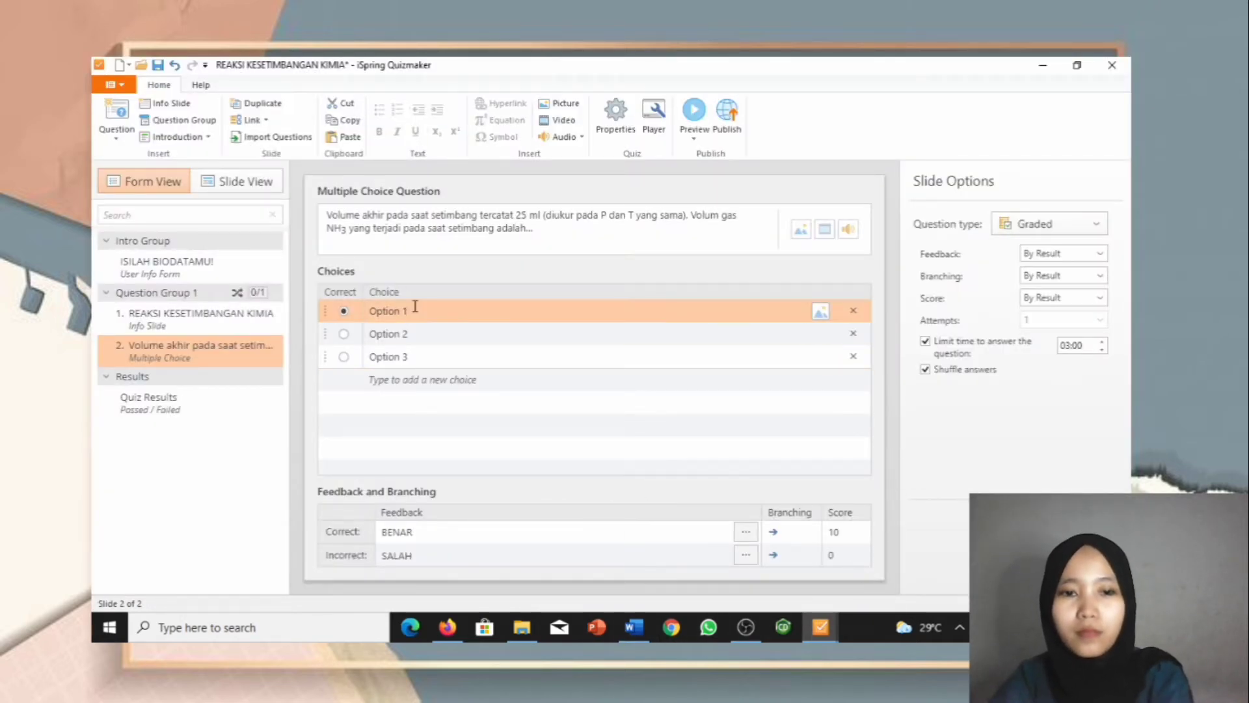
pyautogui.doubleClick(379, 308)
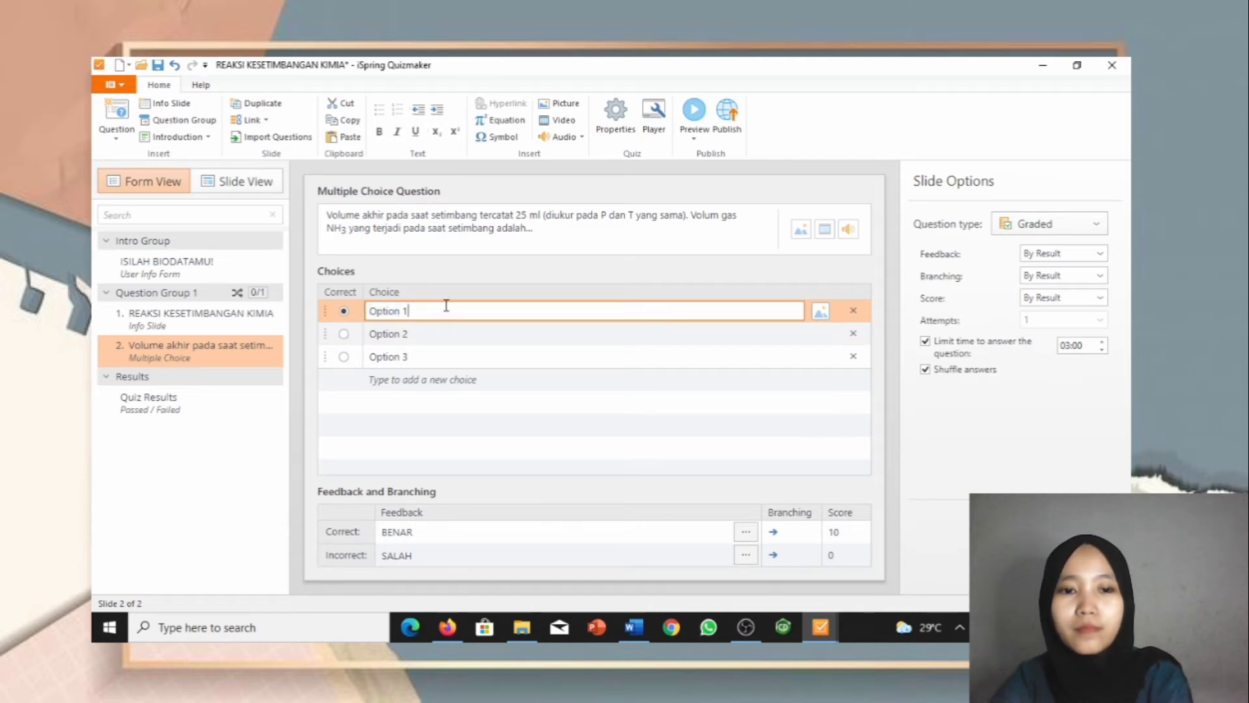
pyautogui.moveTo(447, 307); pyautogui.dragTo(365, 358)
# Step: Enter the answer choices 5 ml, 10 ml, 15 ml, 35 ml and 40 ml
pyautogui.write('5 ml')
pyautogui.click(416, 334)
pyautogui.write('10 ml')
pyautogui.click(410, 357)
pyautogui.write('1')
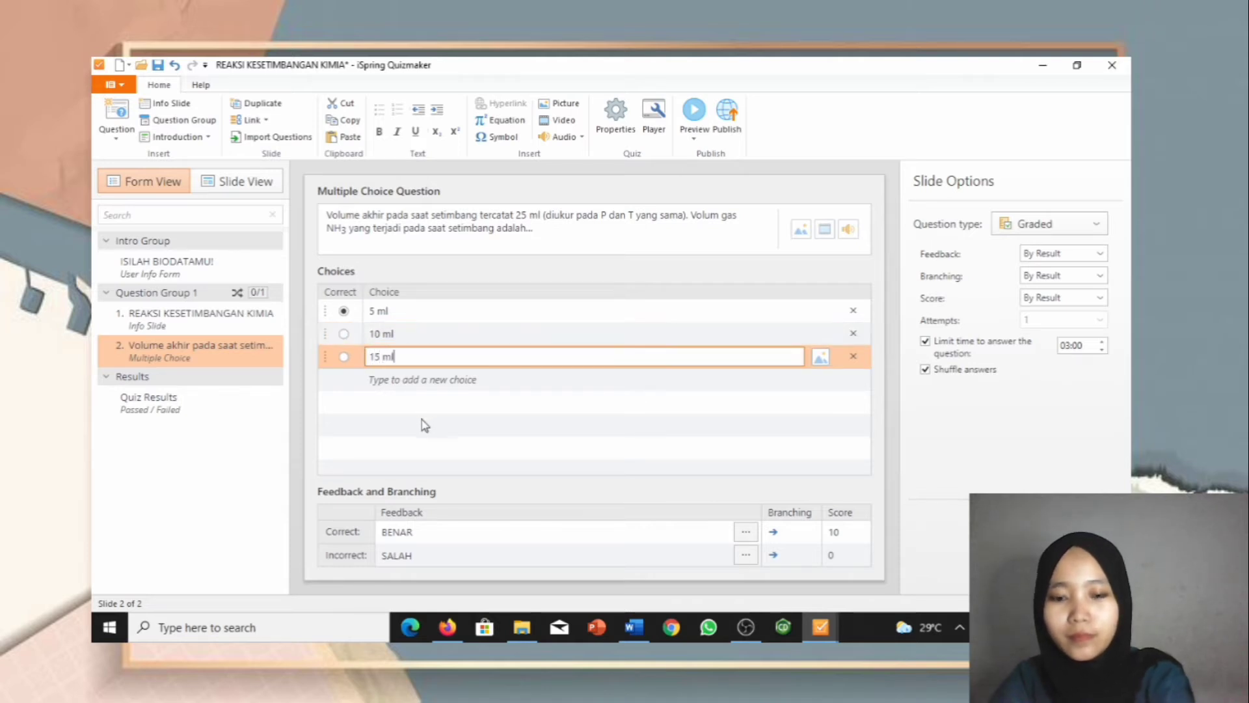
pyautogui.write('5 ml')
pyautogui.click(450, 380)
pyautogui.write('35')
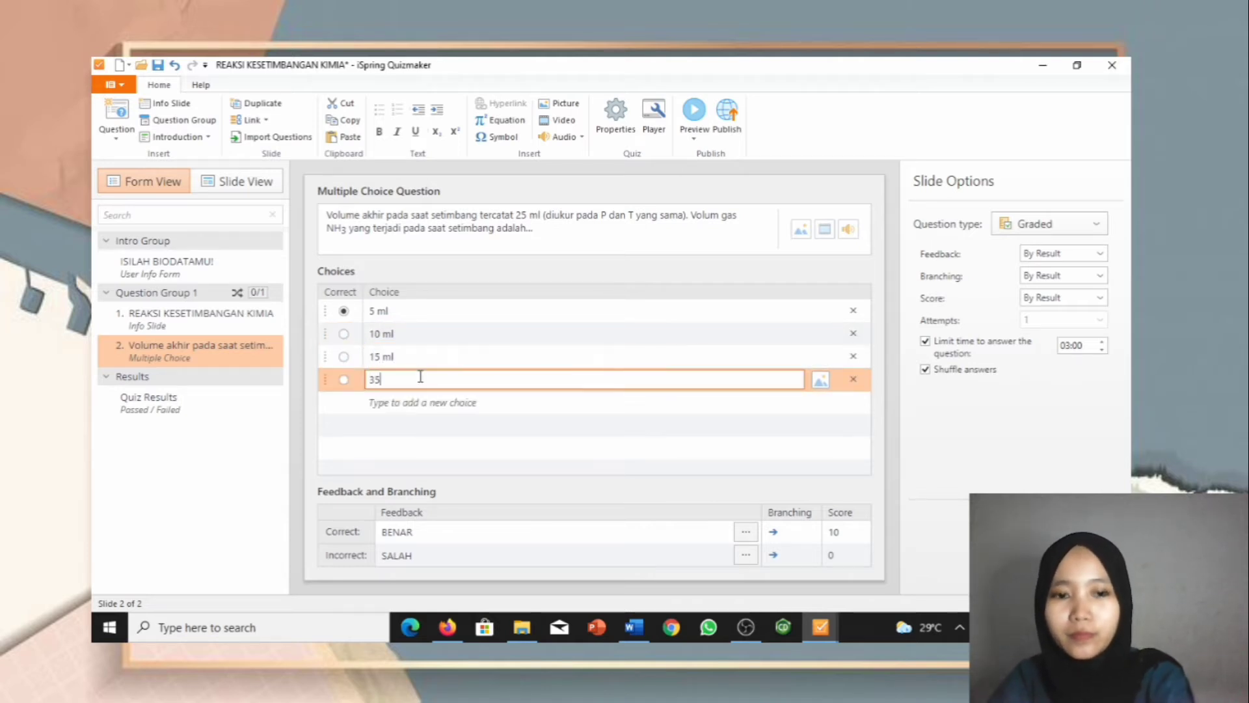
pyautogui.write(' ml')
pyautogui.click(415, 402)
pyautogui.write('40')
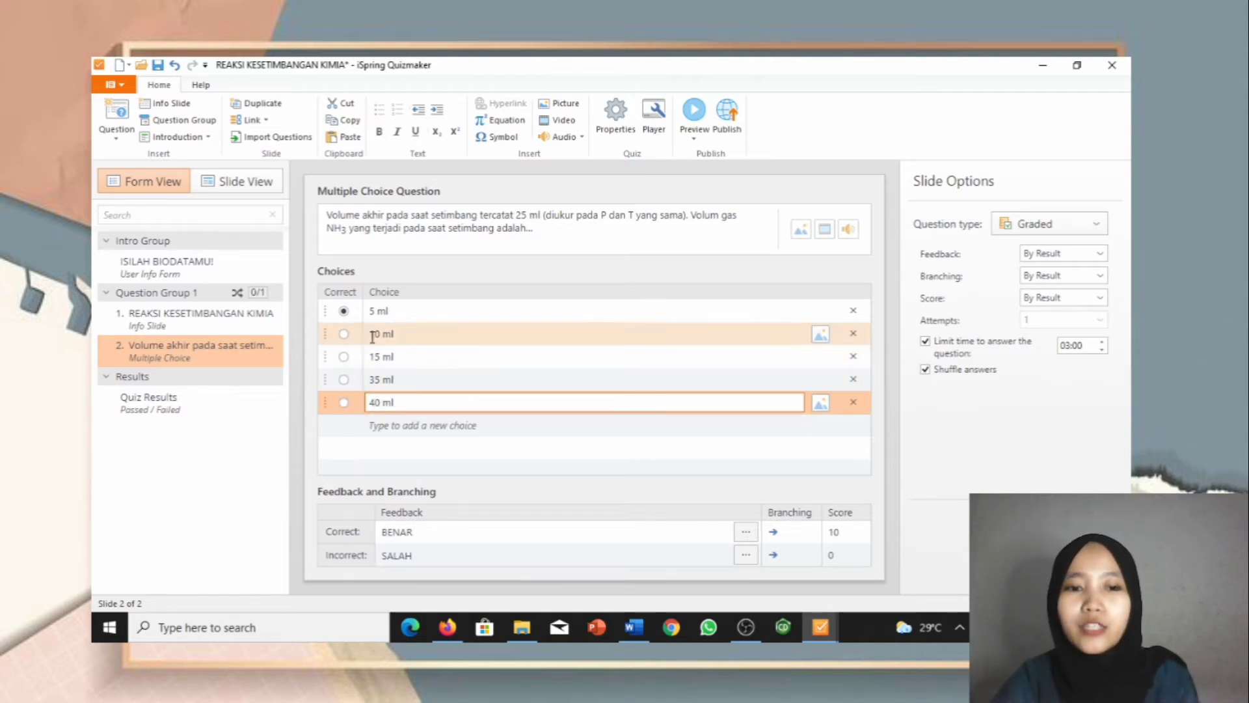
# Step: Mark 10 ml as the correct answer and preview the question on its slide
pyautogui.click(343, 334)
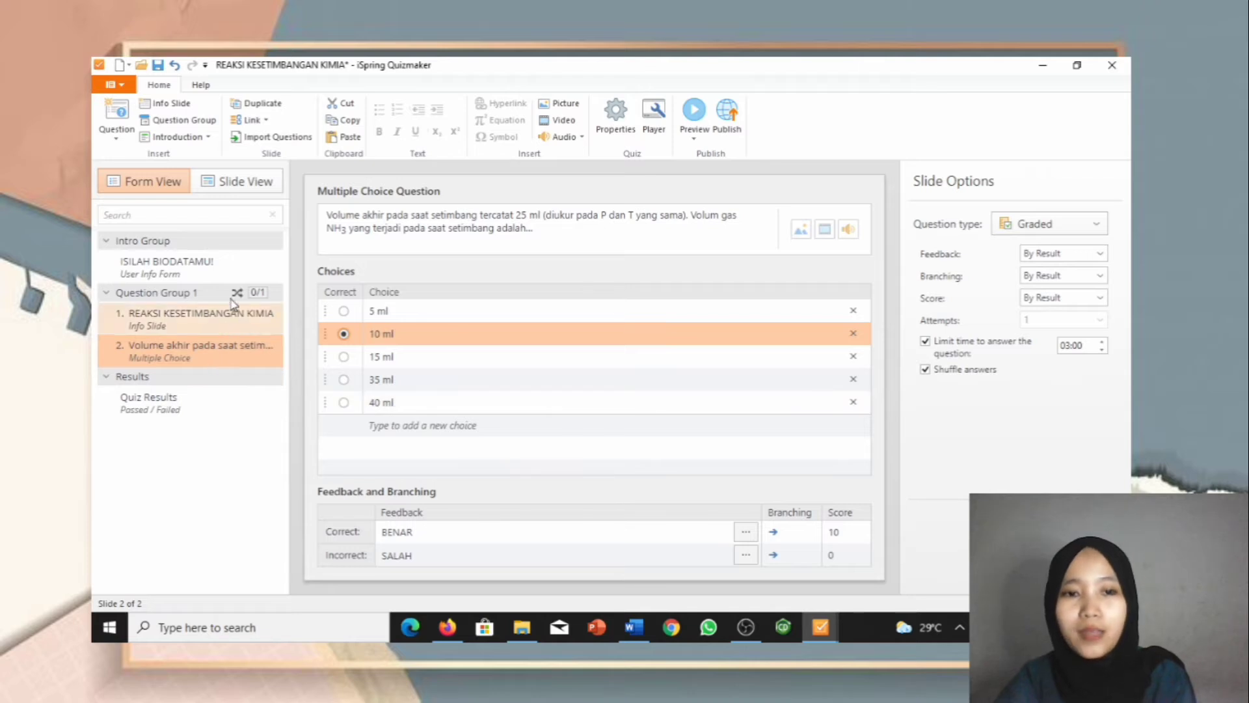
pyautogui.click(242, 186)
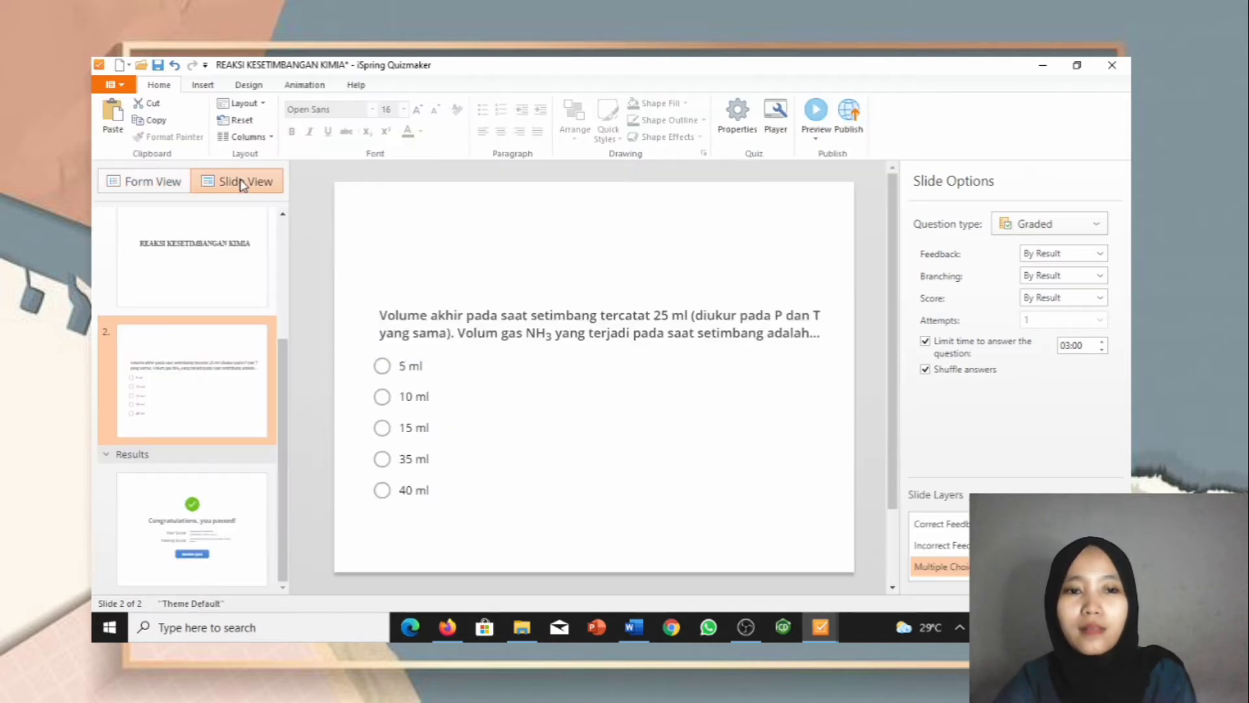
pyautogui.click(153, 185)
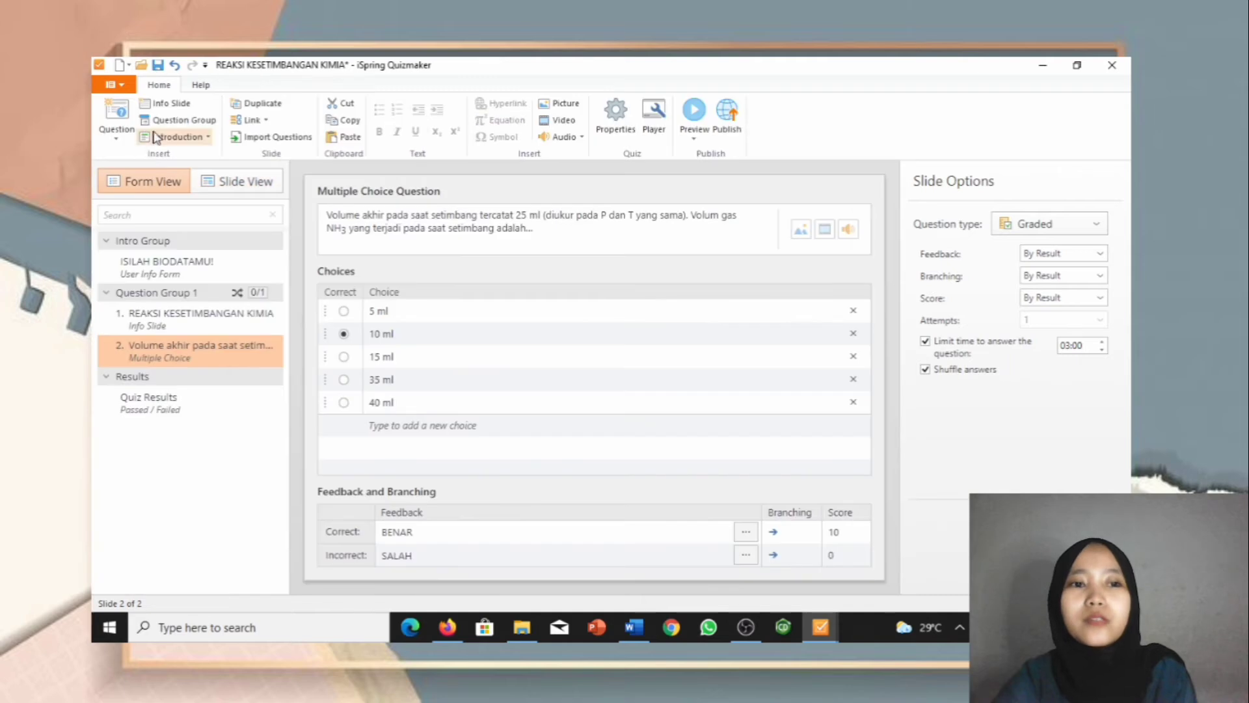
# Step: Add a Multiple Response question and paste question 2, 'Suatu sistem reaksi dalam keadaan setimbang bila...', as its text
pyautogui.click(124, 121)
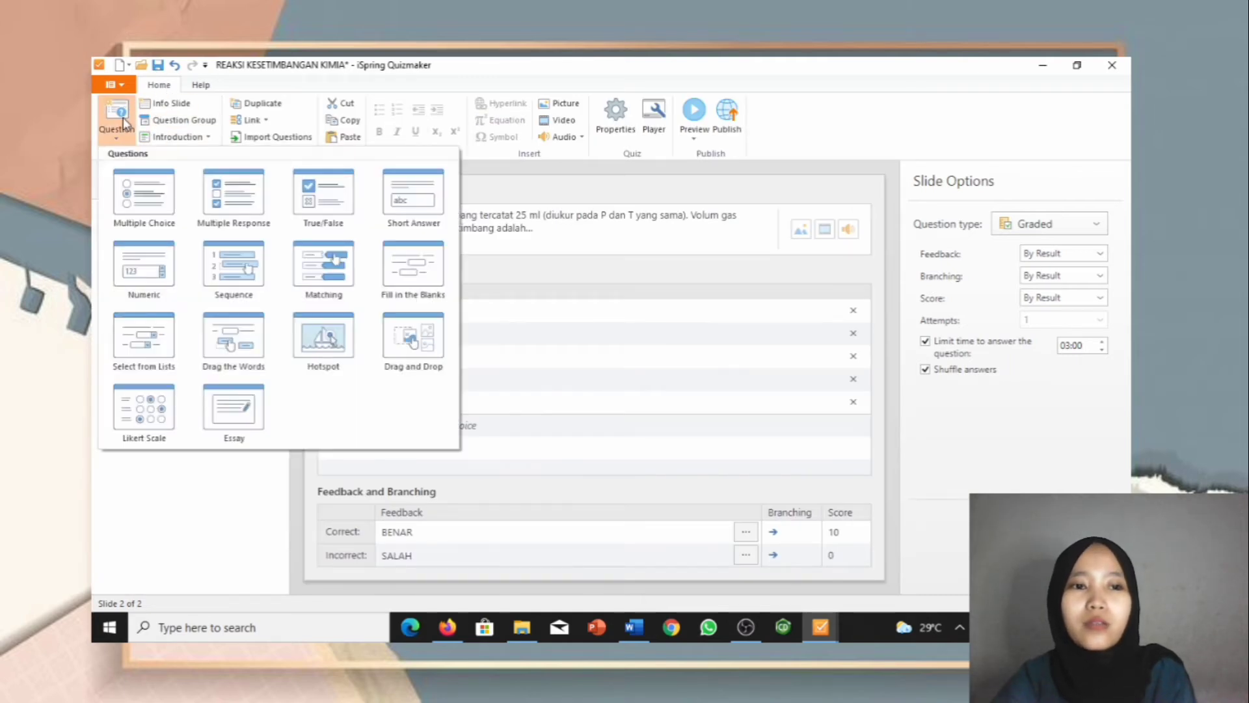
pyautogui.click(232, 194)
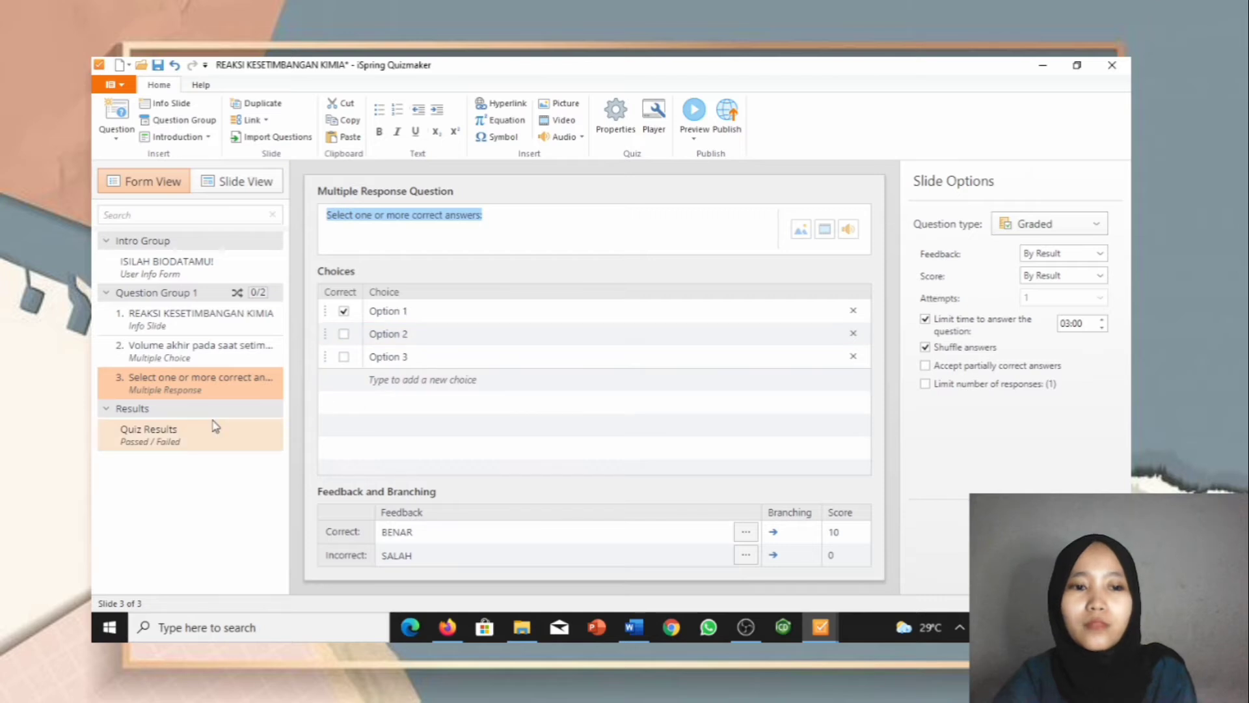
pyautogui.click(634, 624)
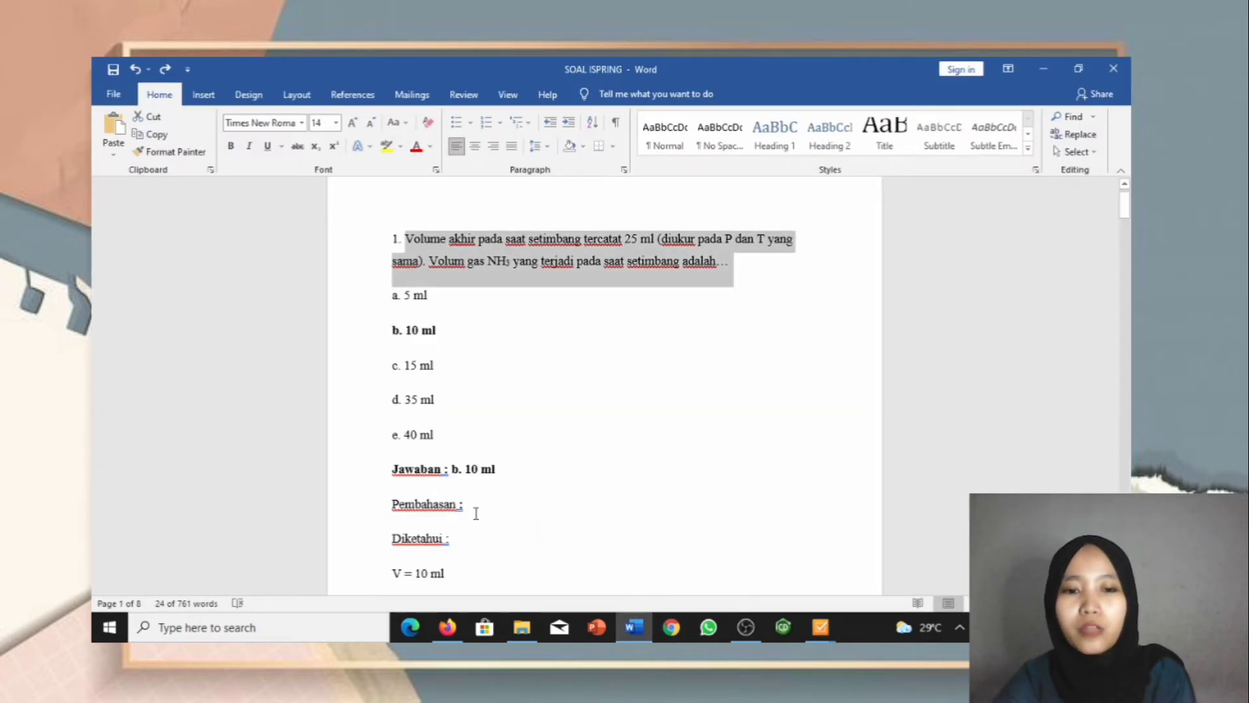
pyautogui.scroll(-4, 476, 513)
pyautogui.scroll(-8, 475, 512)
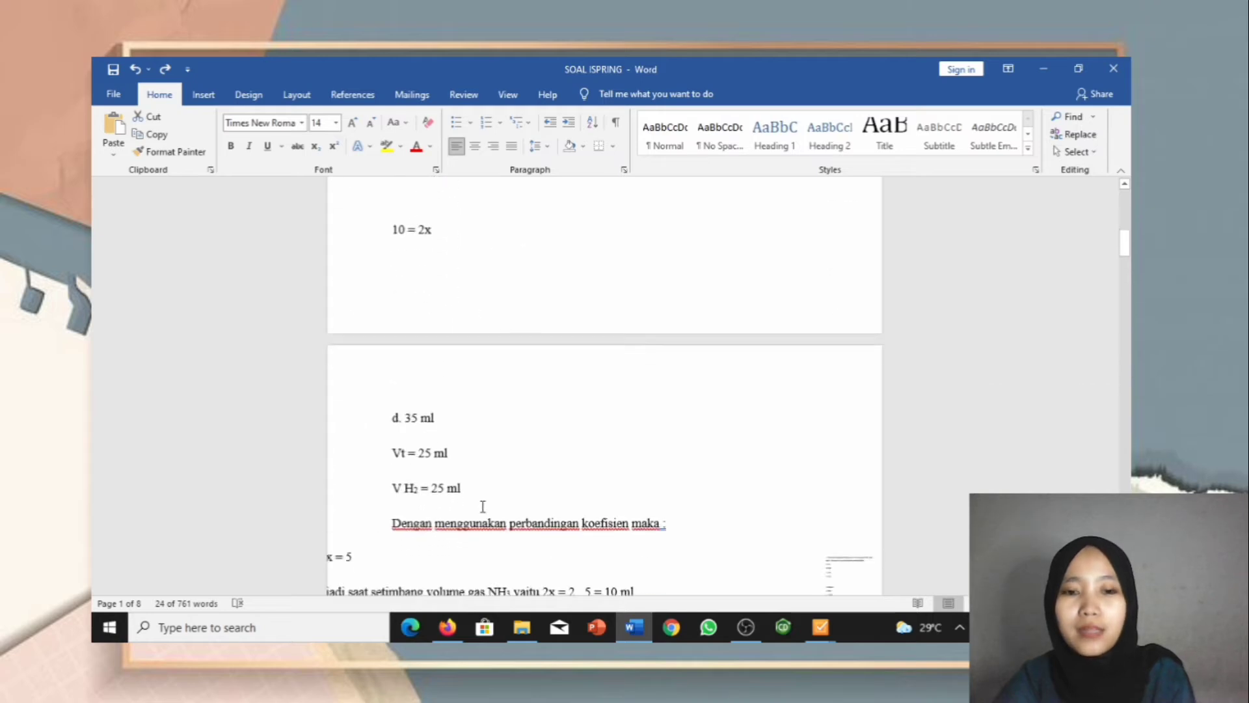
pyautogui.scroll(-5, 483, 514)
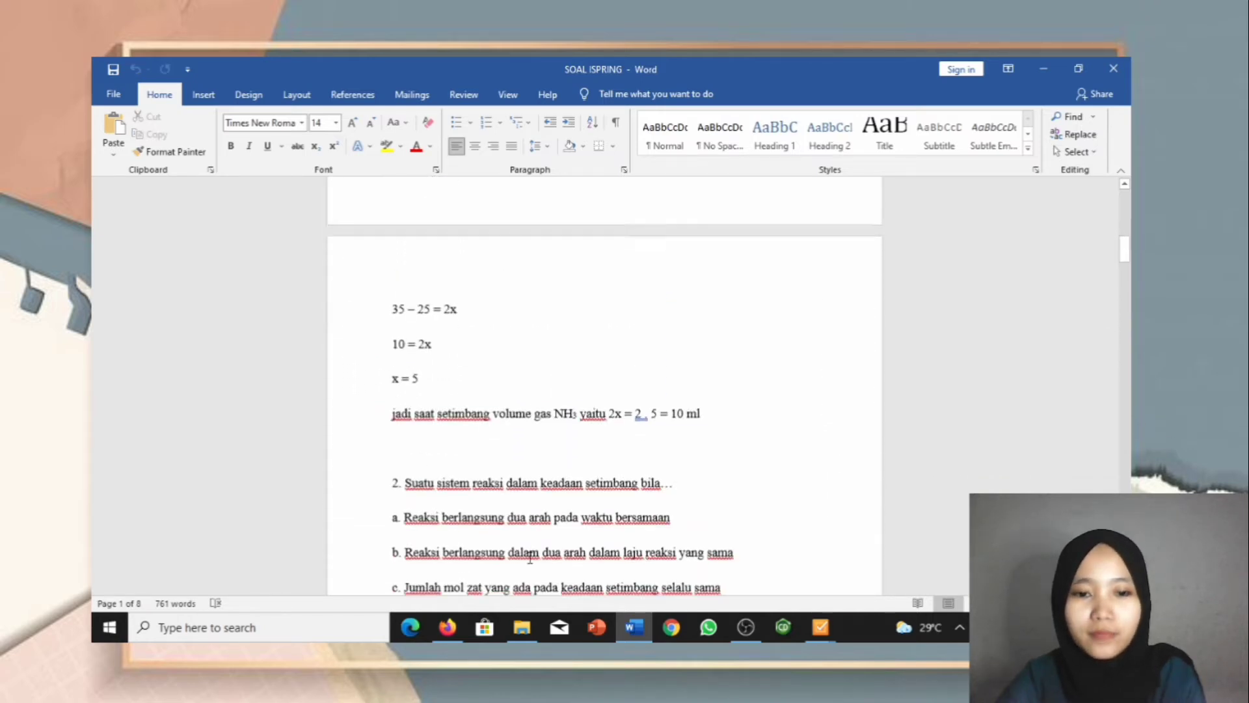
pyautogui.moveTo(409, 393); pyautogui.dragTo(662, 408)
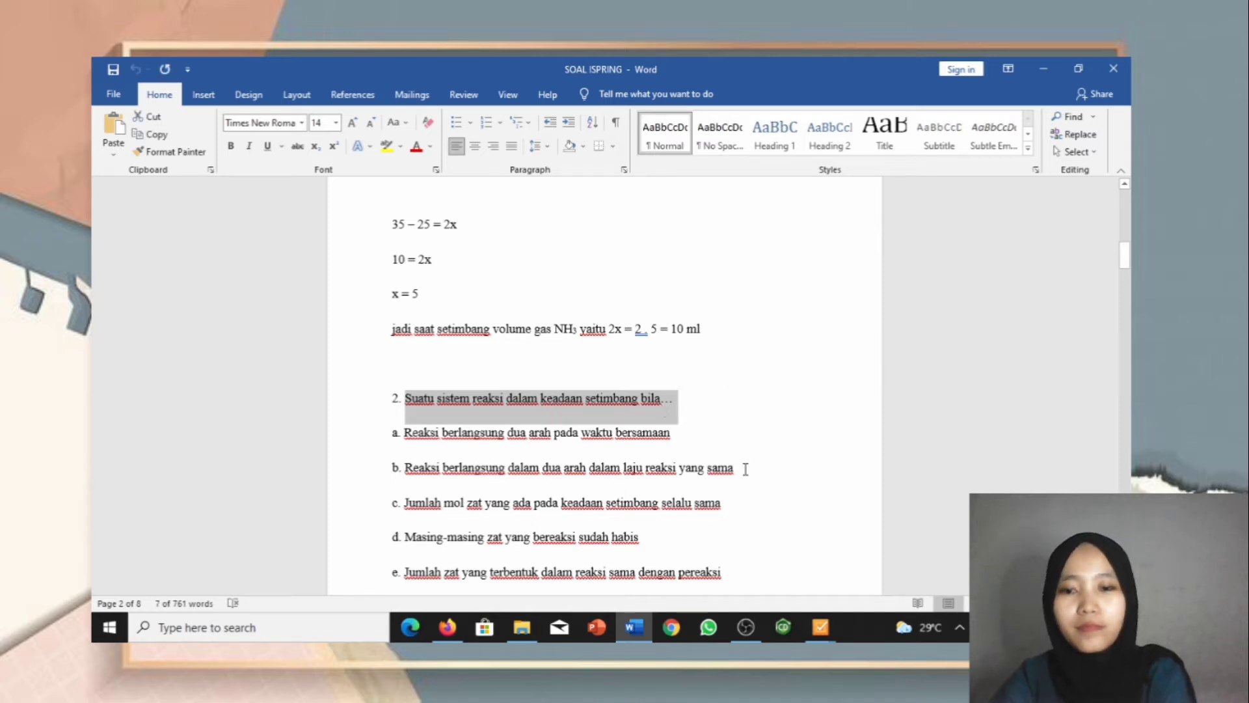
pyautogui.moveTo(820, 627)
pyautogui.click(863, 597)
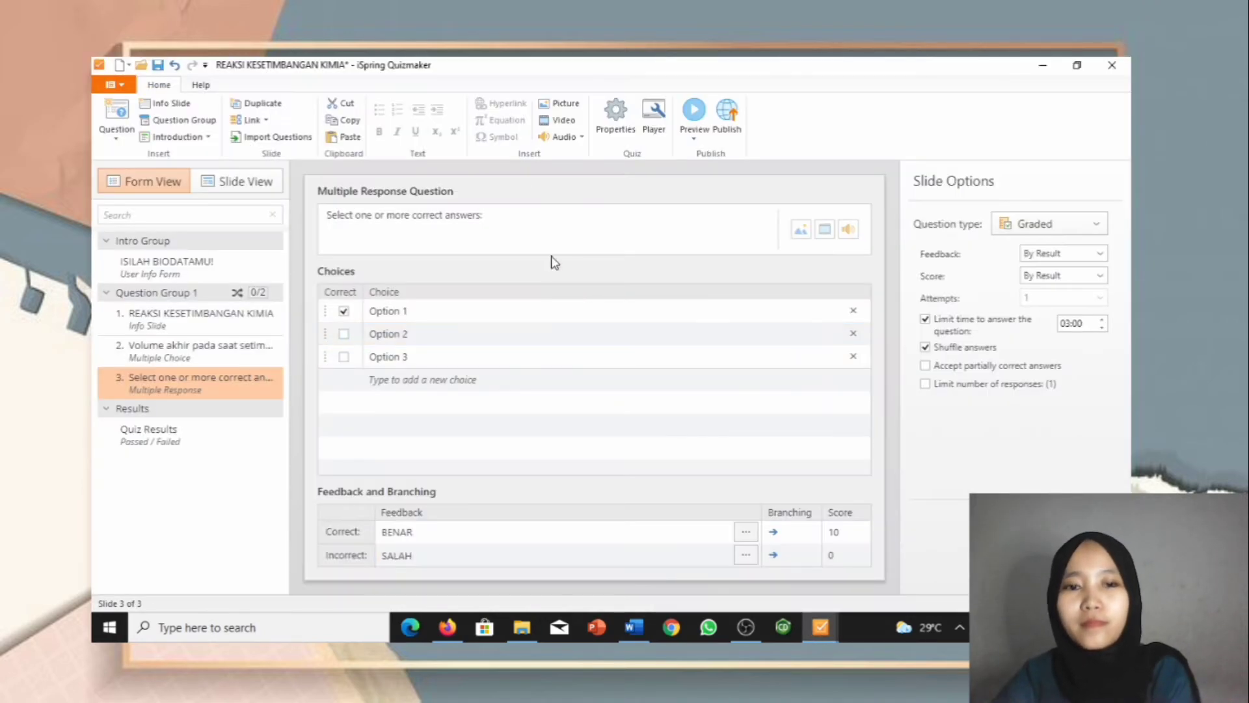
pyautogui.moveTo(520, 209); pyautogui.dragTo(318, 216)
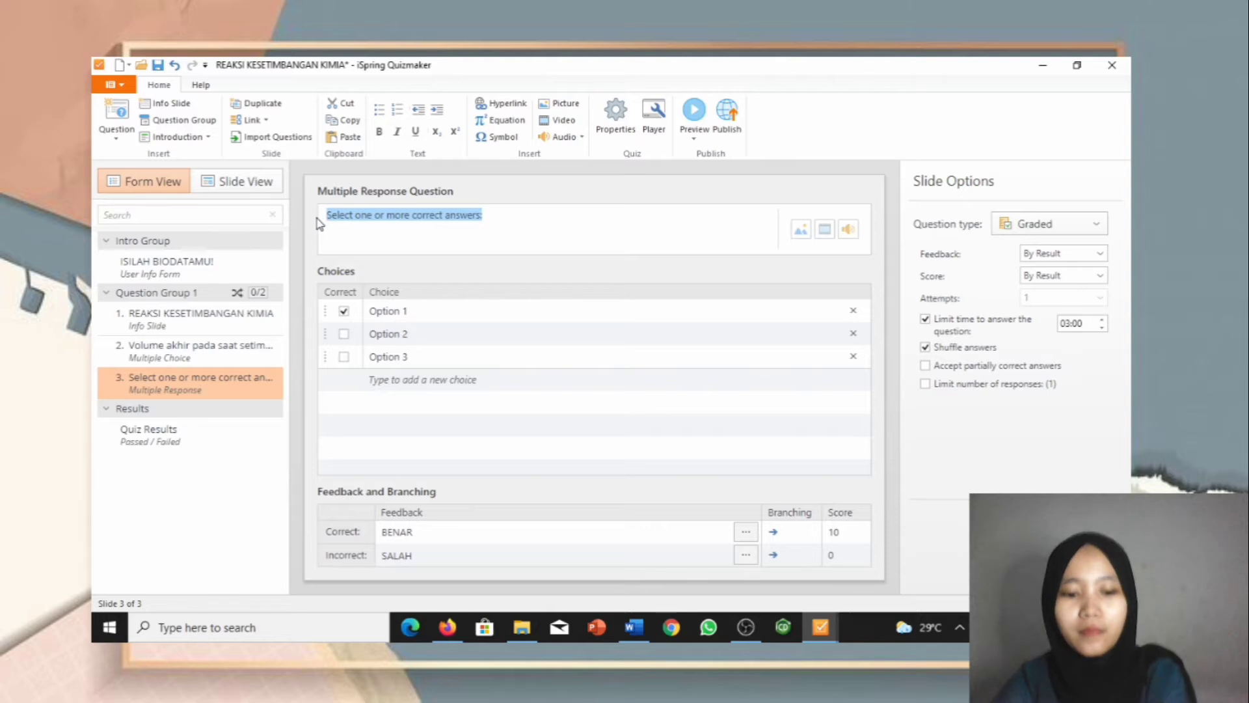
pyautogui.write('Suatu sistem reaksi dalam keadaan setimbang bila...')
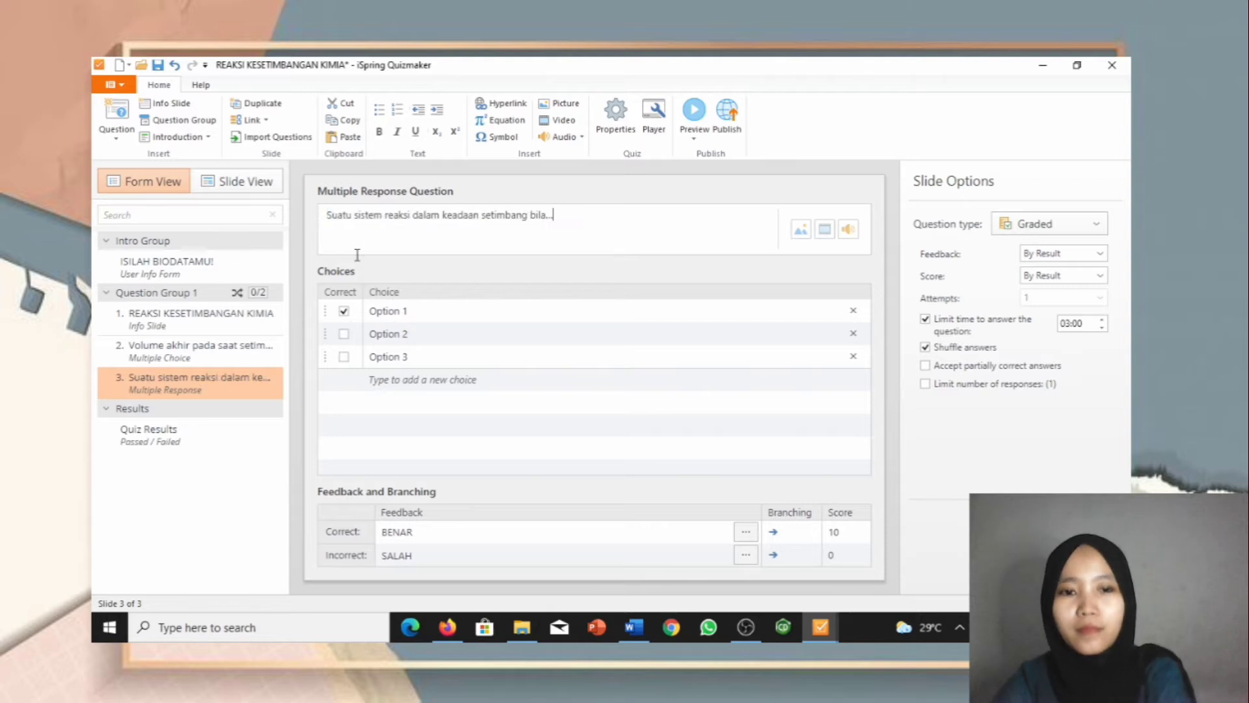
# Step: Paste option a from Word as the first choice, removing the stray leading period
pyautogui.click(628, 628)
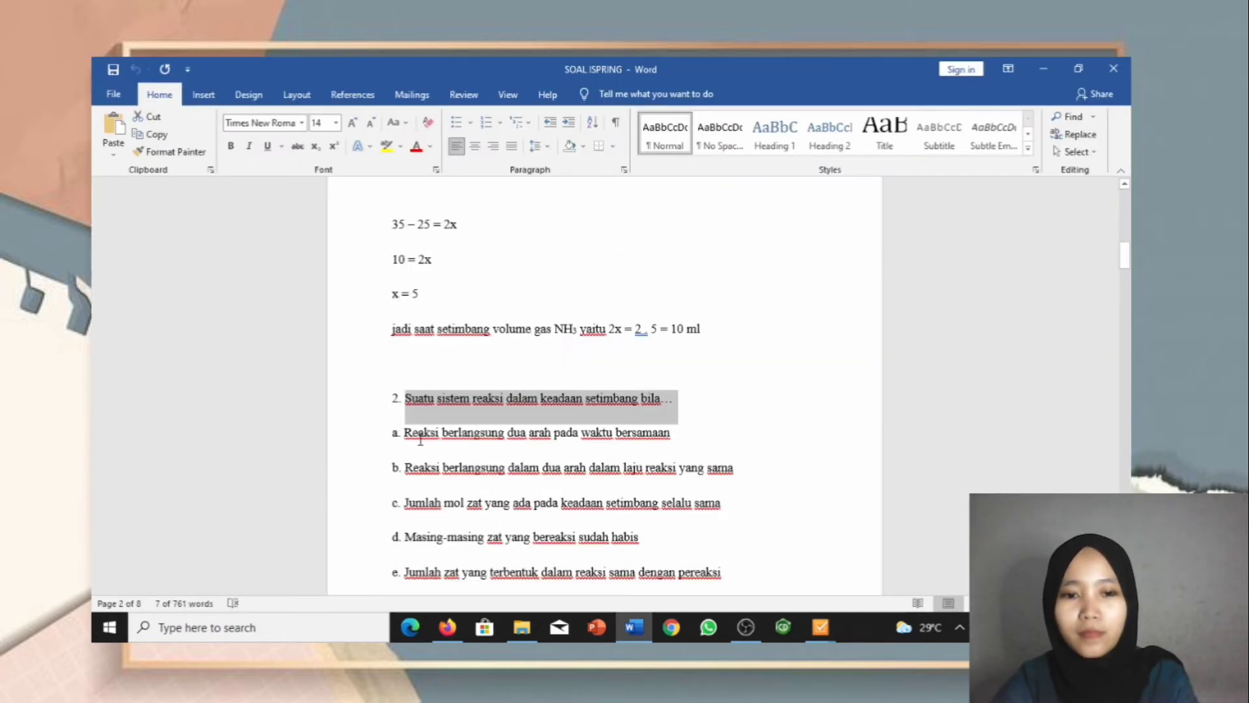
pyautogui.scroll(-2, 420, 440)
pyautogui.moveTo(403, 341); pyautogui.dragTo(644, 355)
pyautogui.hotkey('ctrl', 'c')
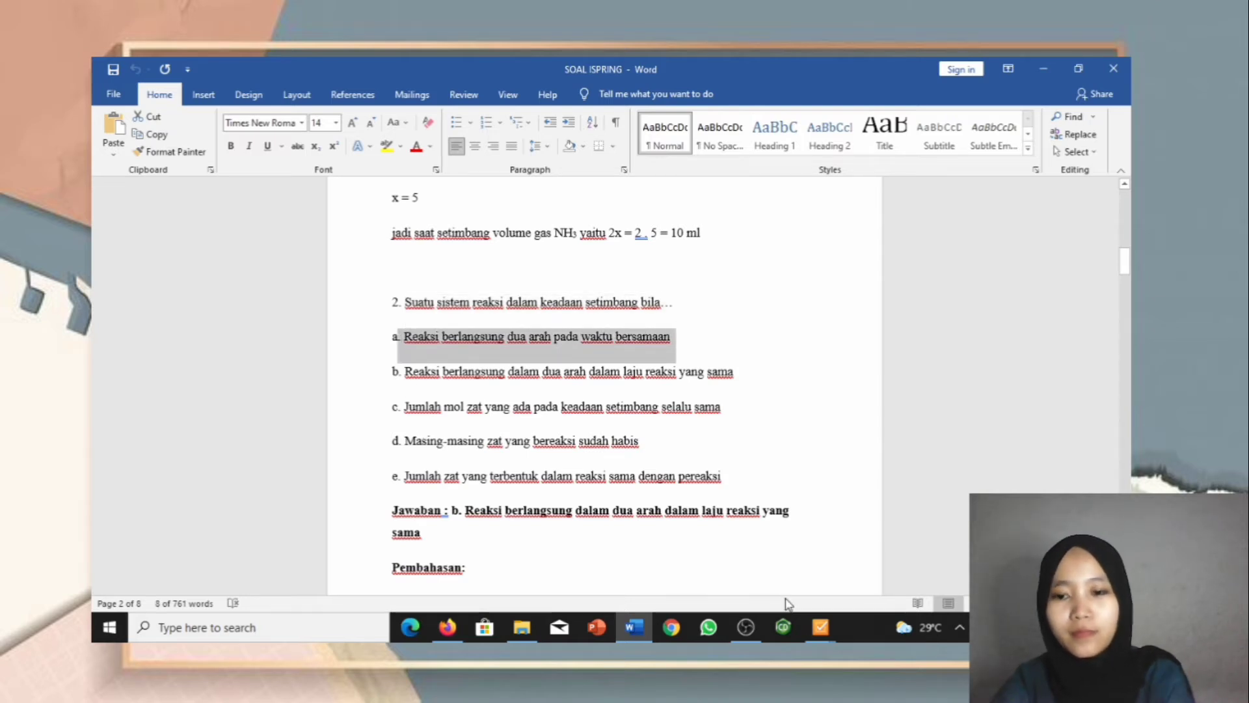
pyautogui.moveTo(820, 627)
pyautogui.click(886, 557)
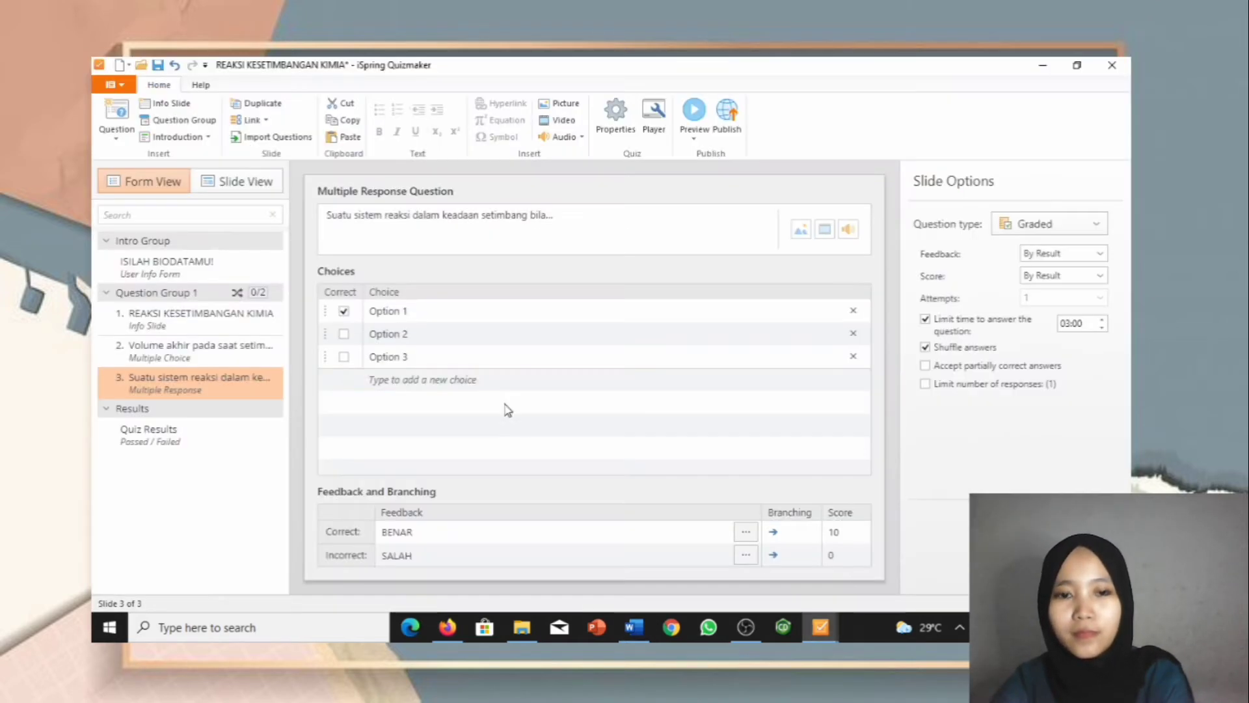
pyautogui.click(442, 306)
pyautogui.moveTo(407, 307); pyautogui.dragTo(367, 316)
pyautogui.hotkey('ctrl', 'v')
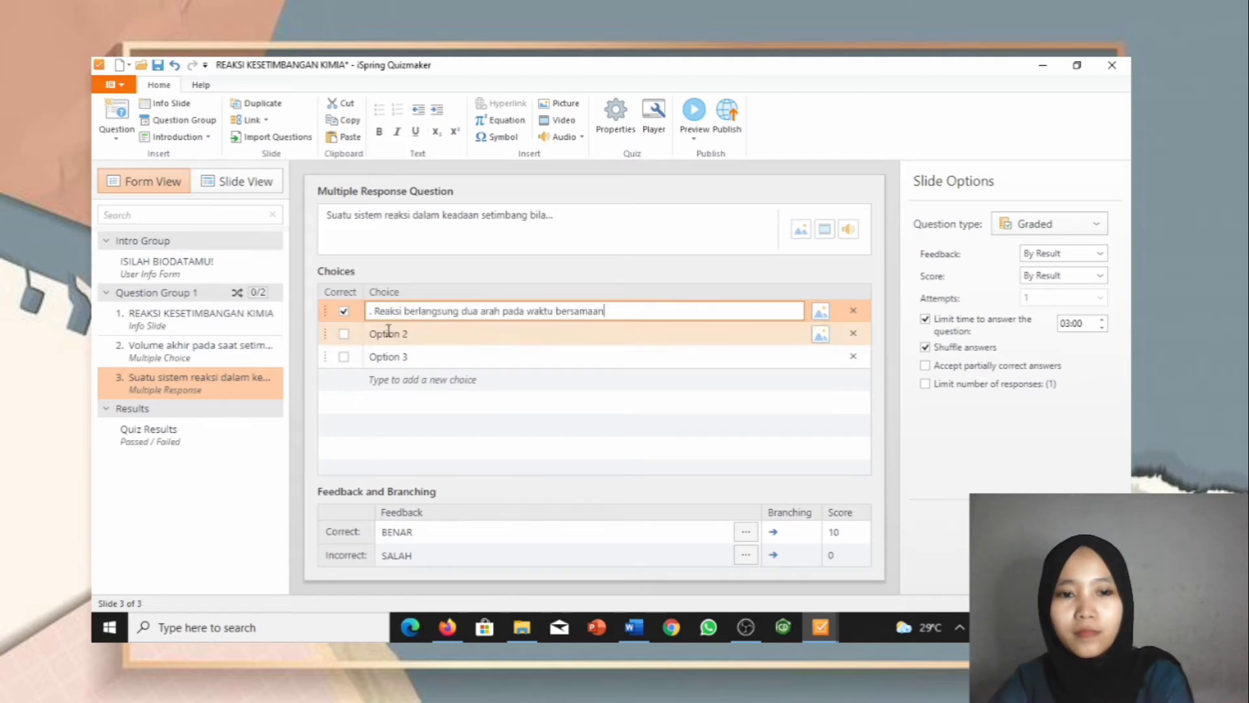
pyautogui.click(377, 312)
pyautogui.press('BackSpace')
pyautogui.press('BackSpace')
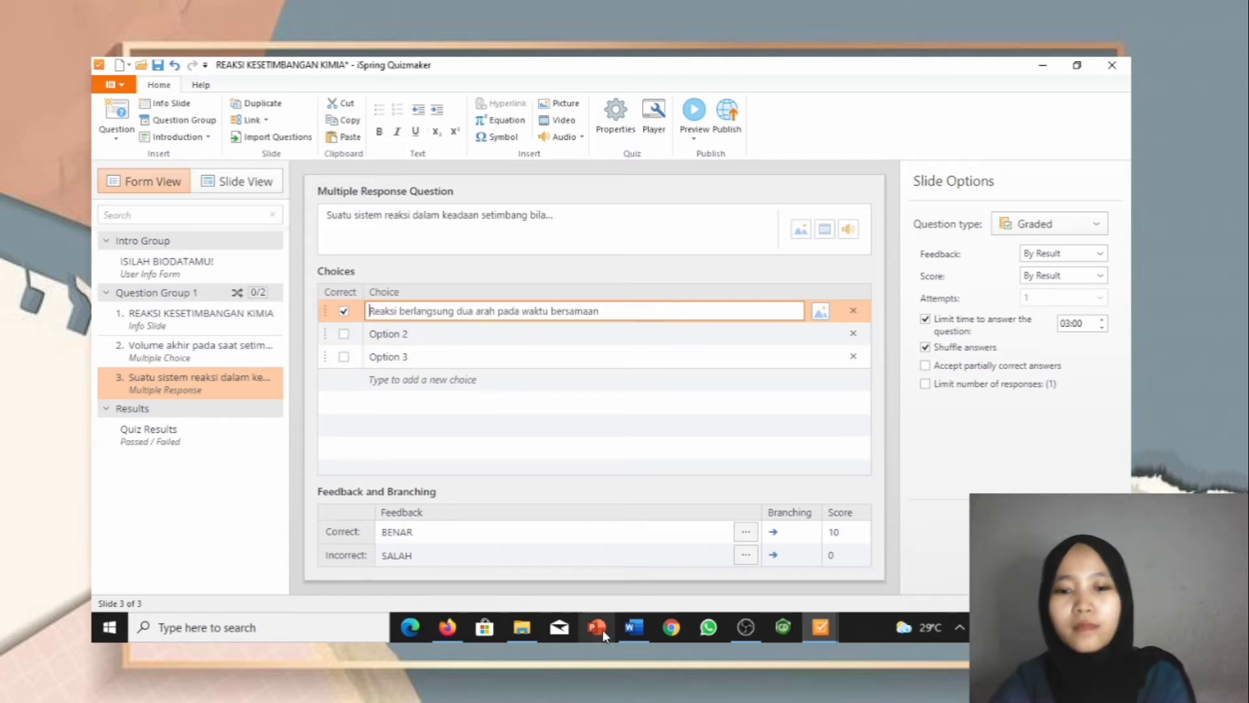
# Step: Paste options b and c from Word as the second and third choices
pyautogui.click(621, 635)
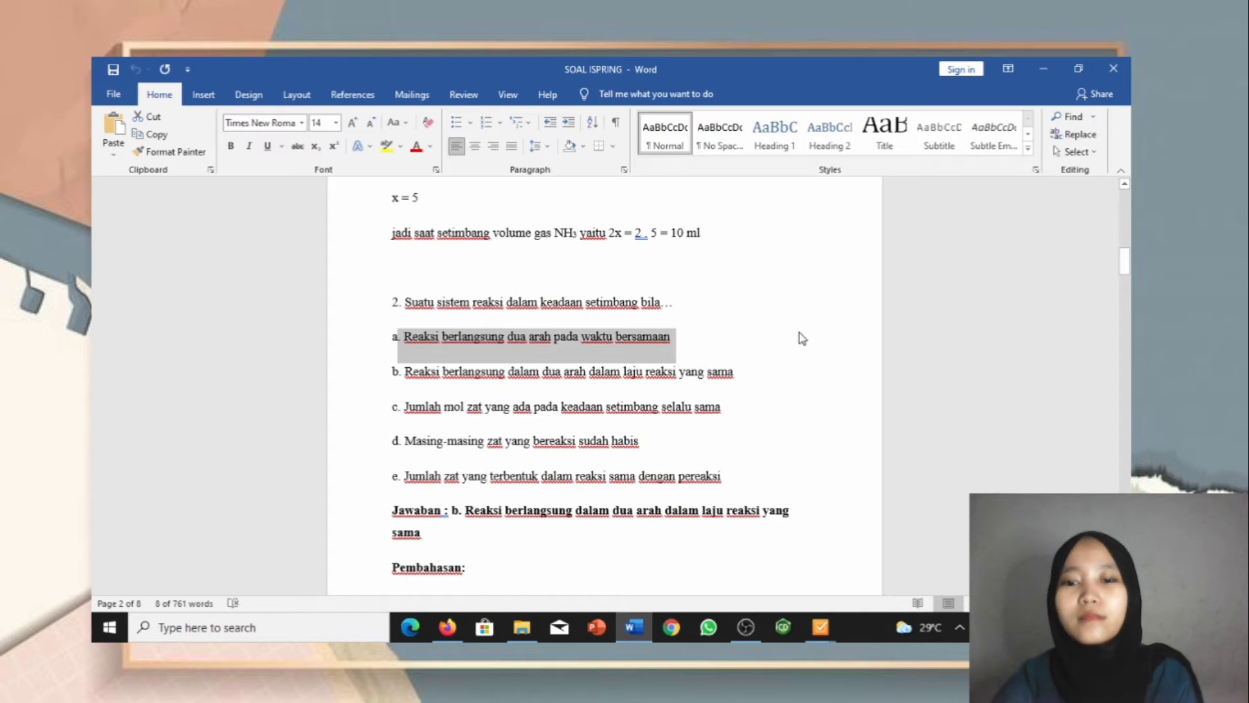
pyautogui.moveTo(733, 372); pyautogui.dragTo(405, 372)
pyautogui.hotkey('ctrl', 'c')
pyautogui.moveTo(825, 639)
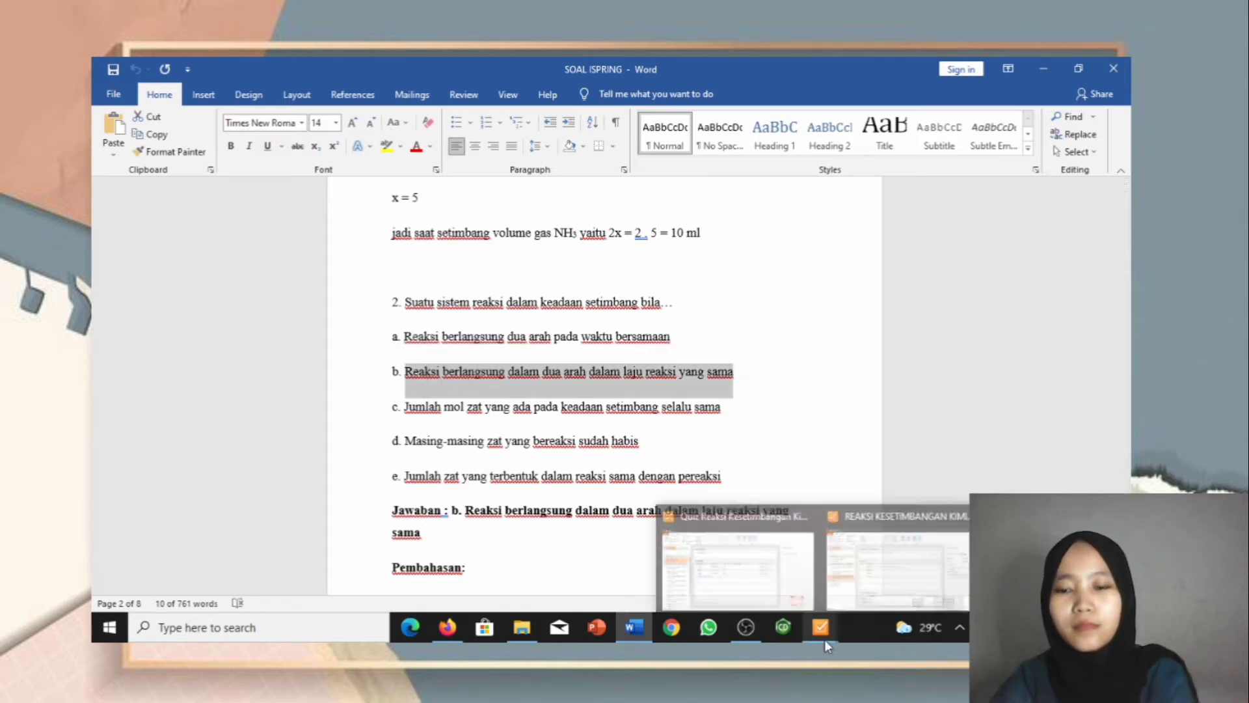
pyautogui.click(898, 566)
pyautogui.click(491, 334)
pyautogui.moveTo(491, 335); pyautogui.dragTo(355, 340)
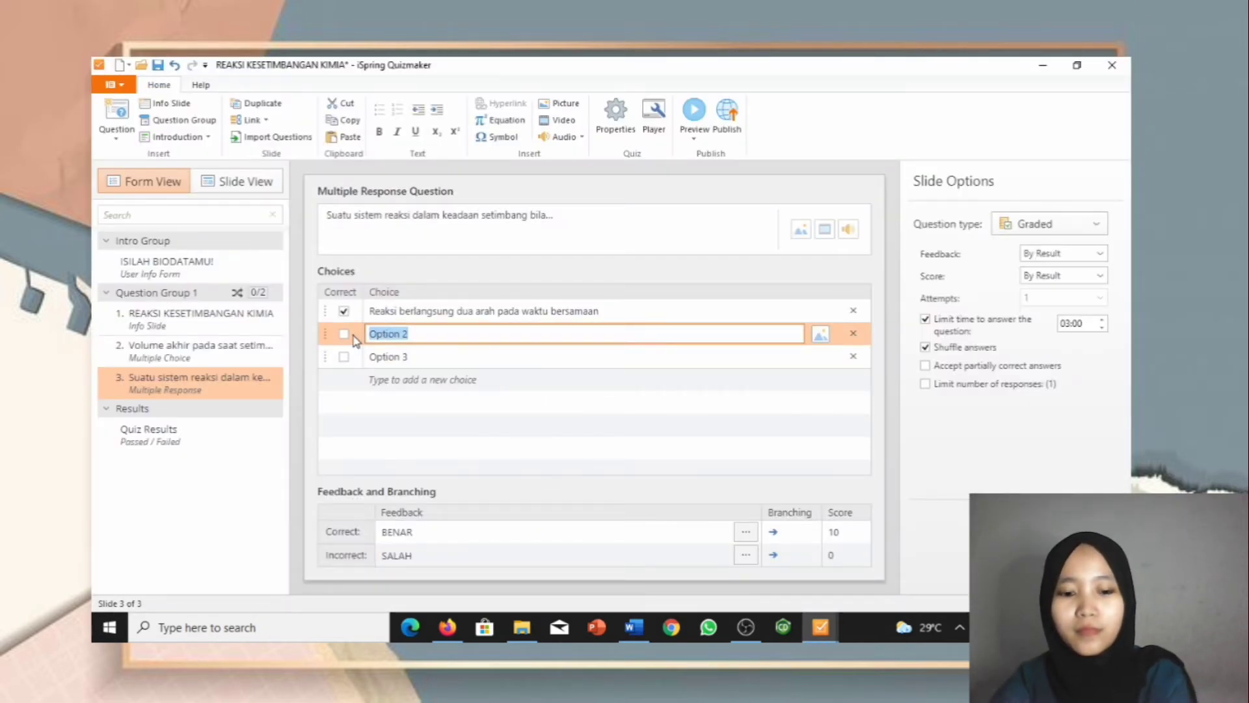
pyautogui.hotkey('ctrl', 'v')
pyautogui.click(634, 627)
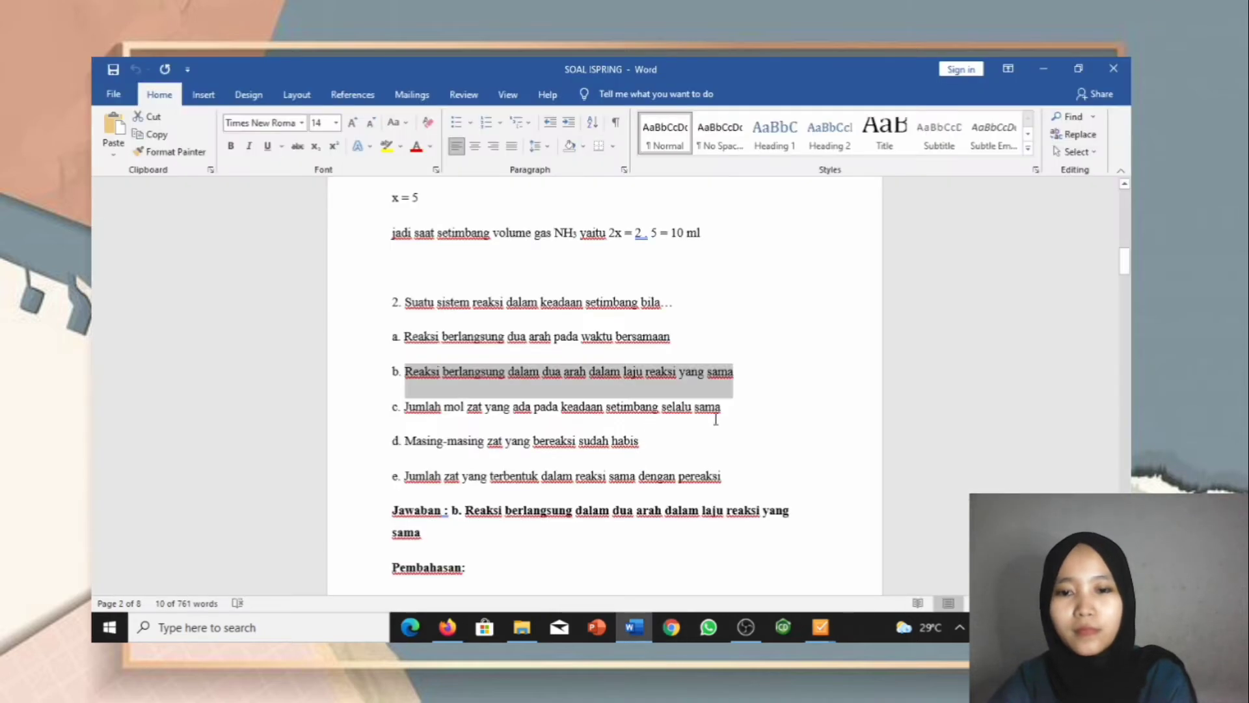
pyautogui.moveTo(741, 414); pyautogui.dragTo(417, 418)
pyautogui.hotkey('ctrl', 'c')
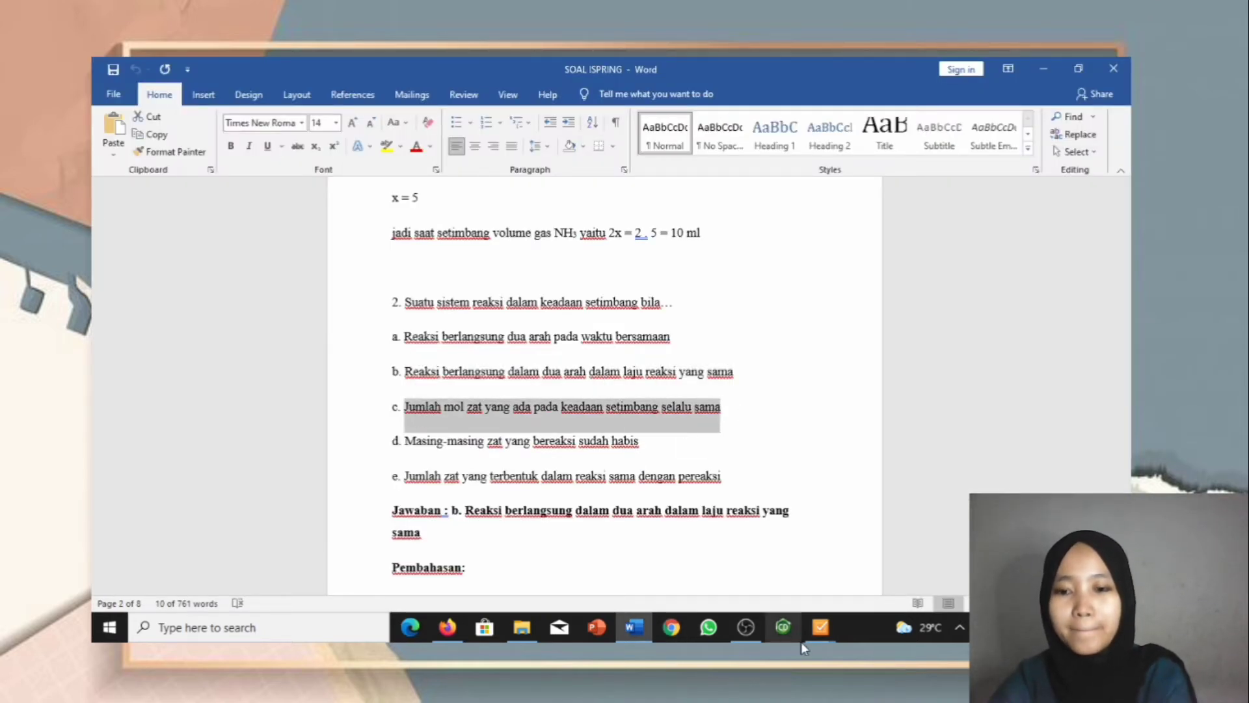
pyautogui.moveTo(821, 627)
pyautogui.click(886, 558)
pyautogui.click(498, 359)
pyautogui.hotkey('ctrl', 'a')
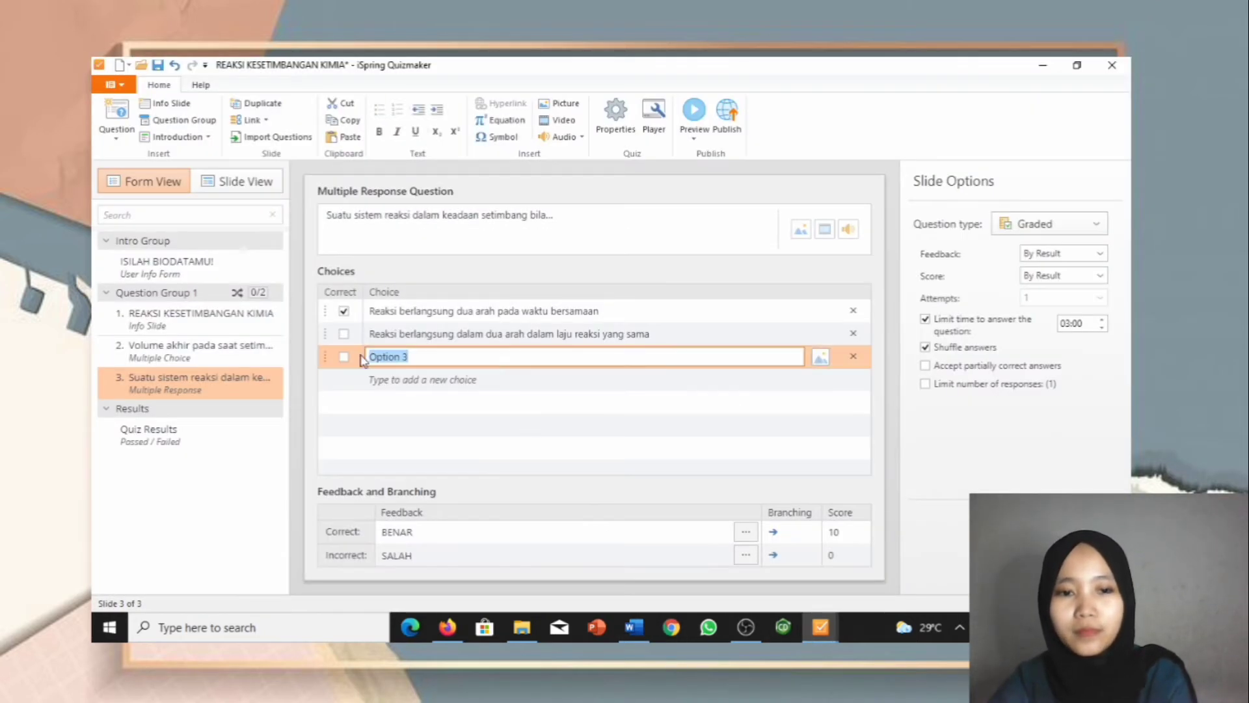
pyautogui.hotkey('ctrl', 'v')
# Step: Paste option e as a new fifth choice and mark only the second choice correct
pyautogui.click(618, 628)
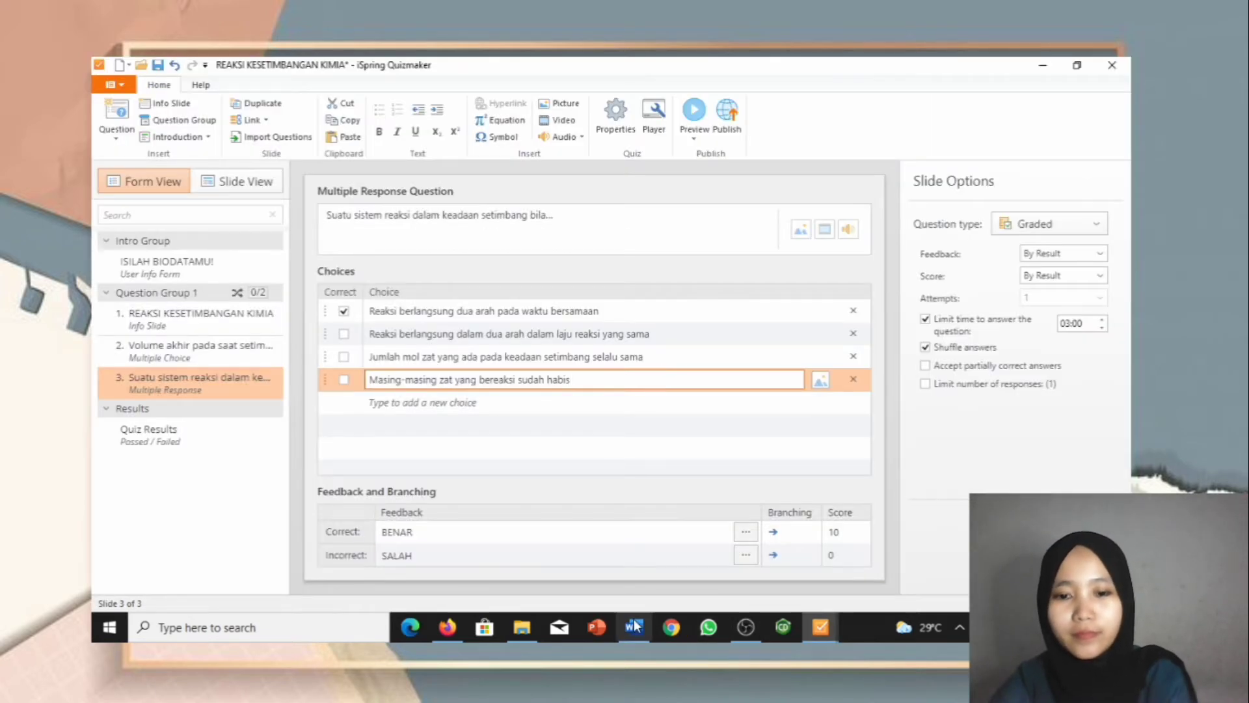
pyautogui.click(633, 626)
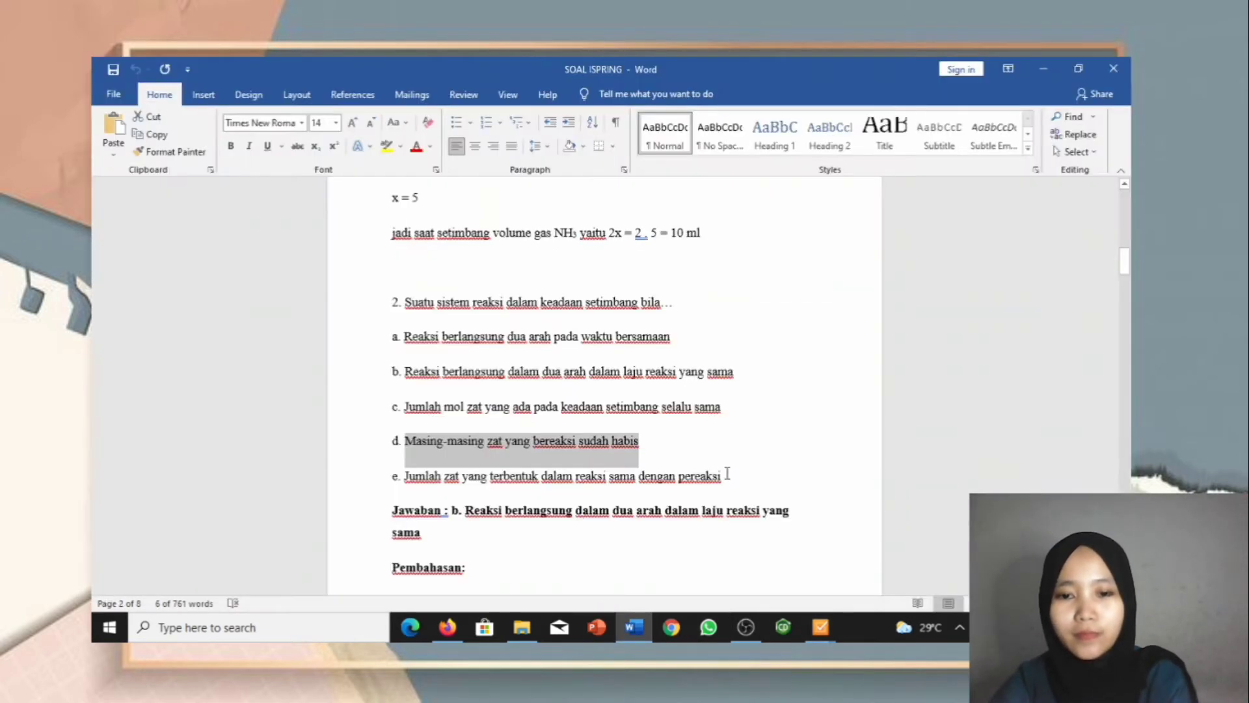
pyautogui.moveTo(721, 477); pyautogui.dragTo(423, 480)
pyautogui.hotkey('ctrl', 'c')
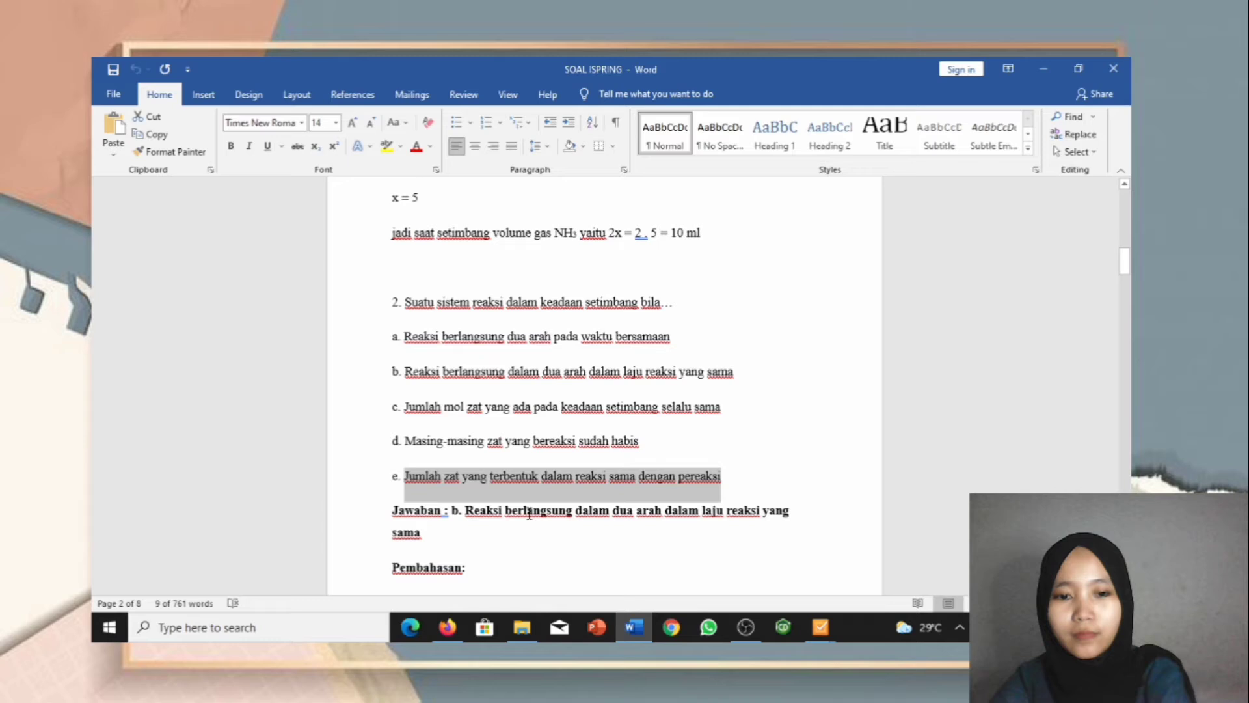
pyautogui.click(818, 628)
pyautogui.click(622, 401)
pyautogui.hotkey('ctrl', 'v')
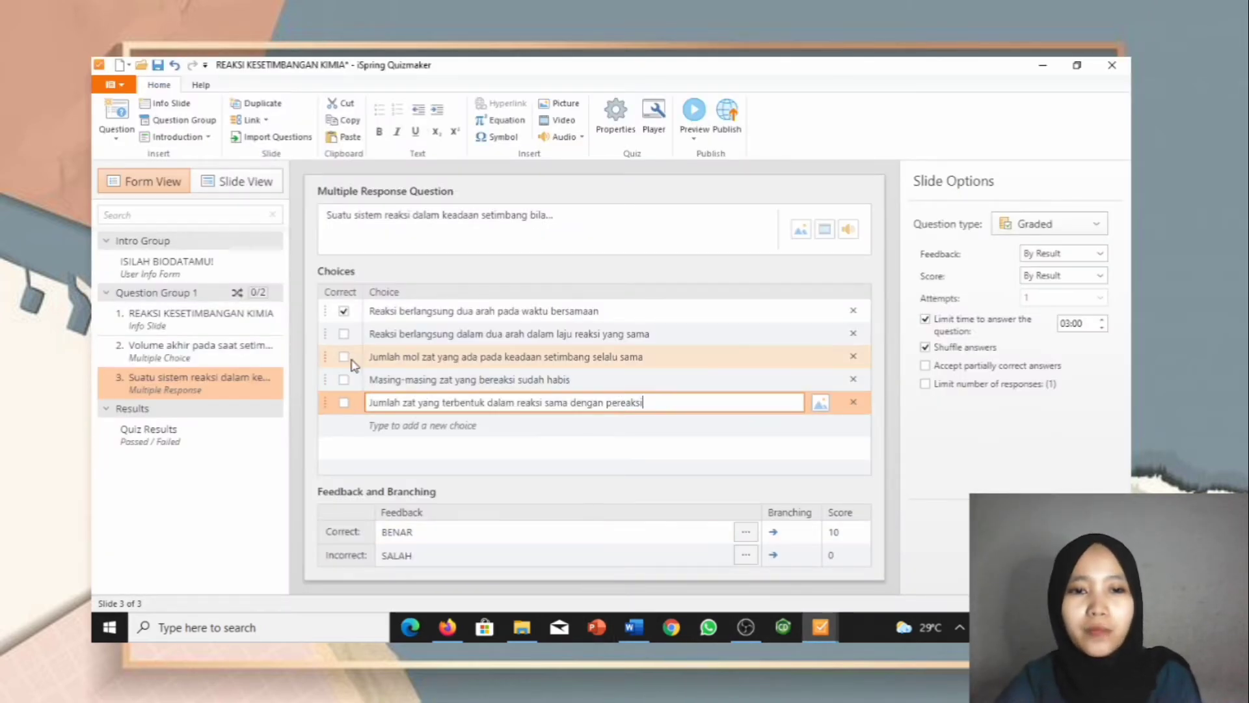
pyautogui.click(343, 334)
pyautogui.click(343, 312)
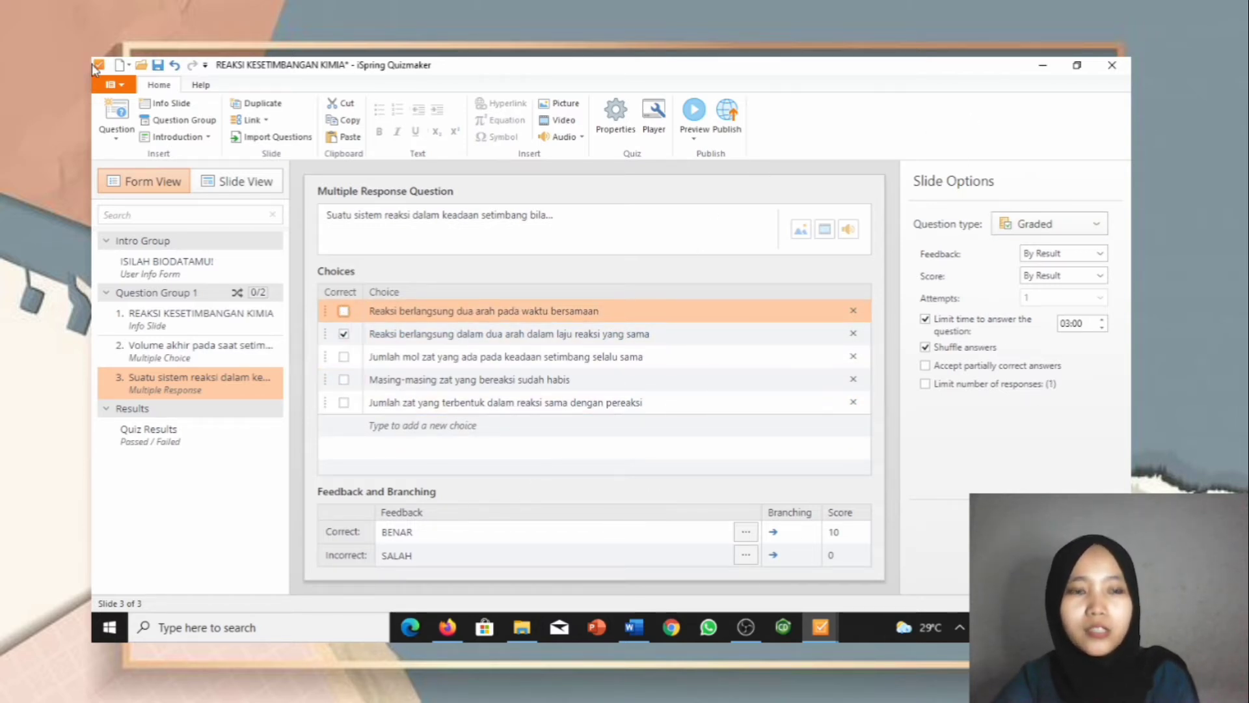
# Step: Add a True/False question and paste question 3's equilibrium-shift statement as its text
pyautogui.click(124, 124)
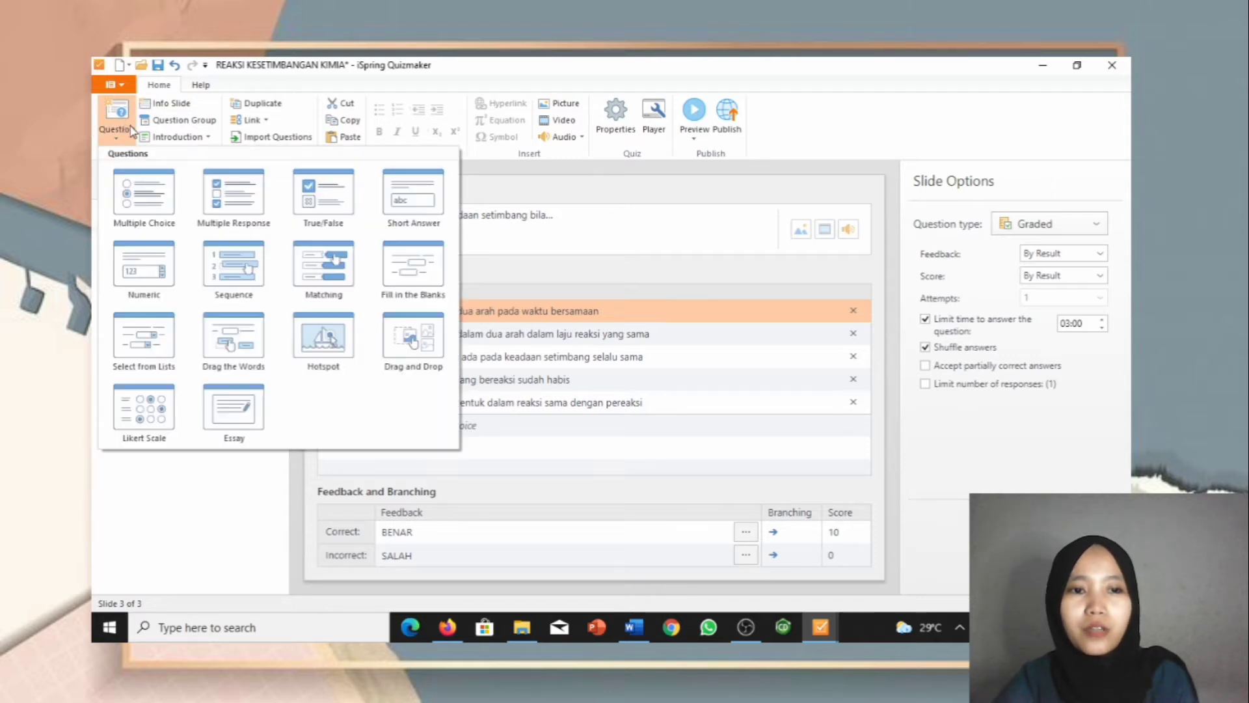
pyautogui.click(324, 195)
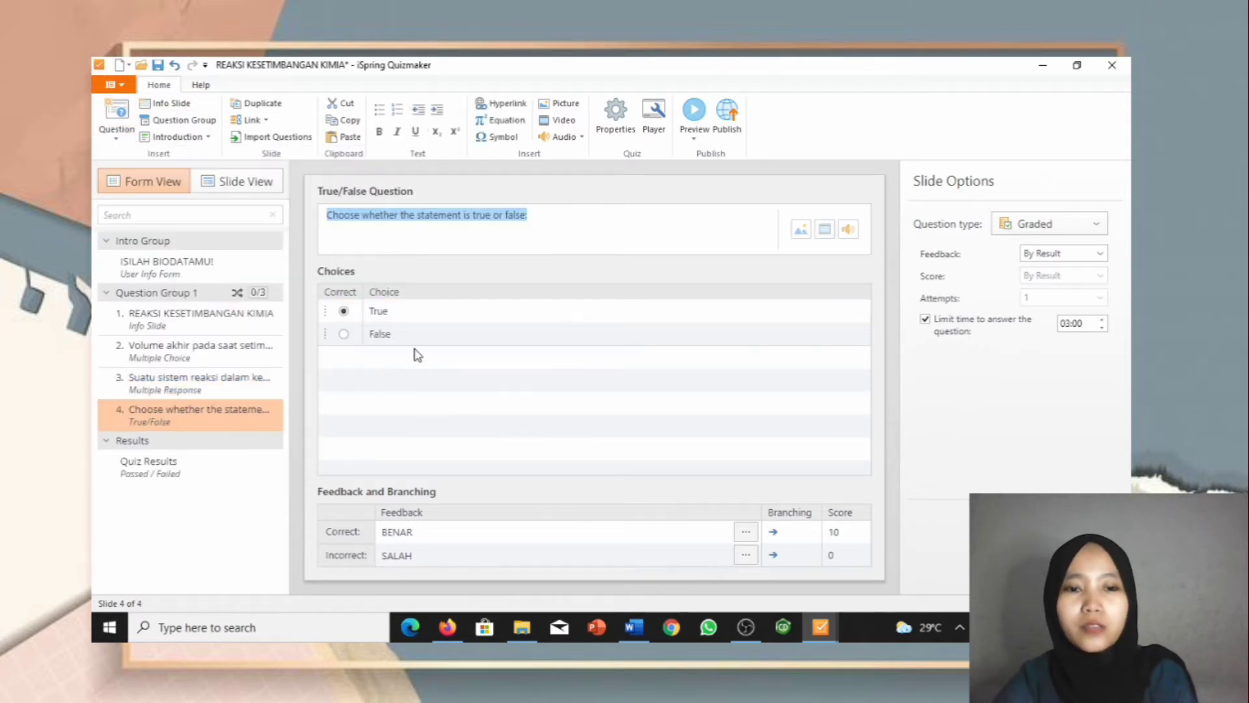
pyautogui.moveTo(623, 634)
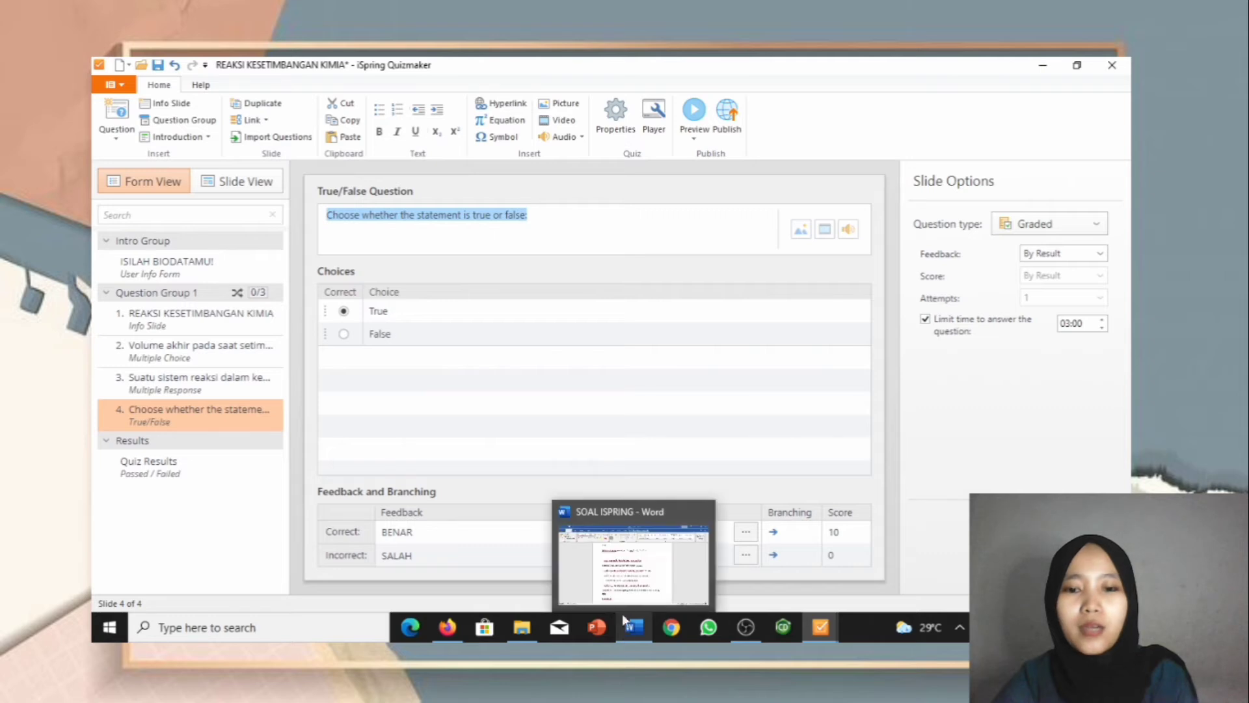
pyautogui.click(627, 589)
pyautogui.scroll(-10, 542, 542)
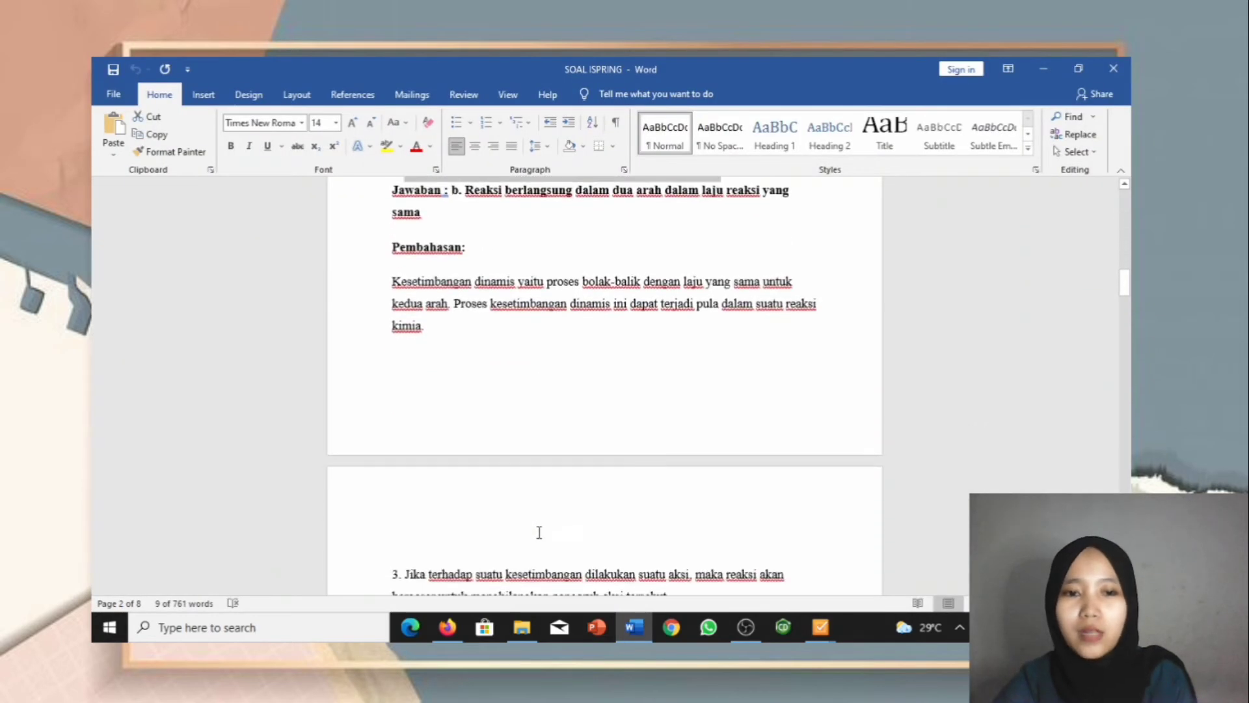
pyautogui.scroll(-1, 542, 542)
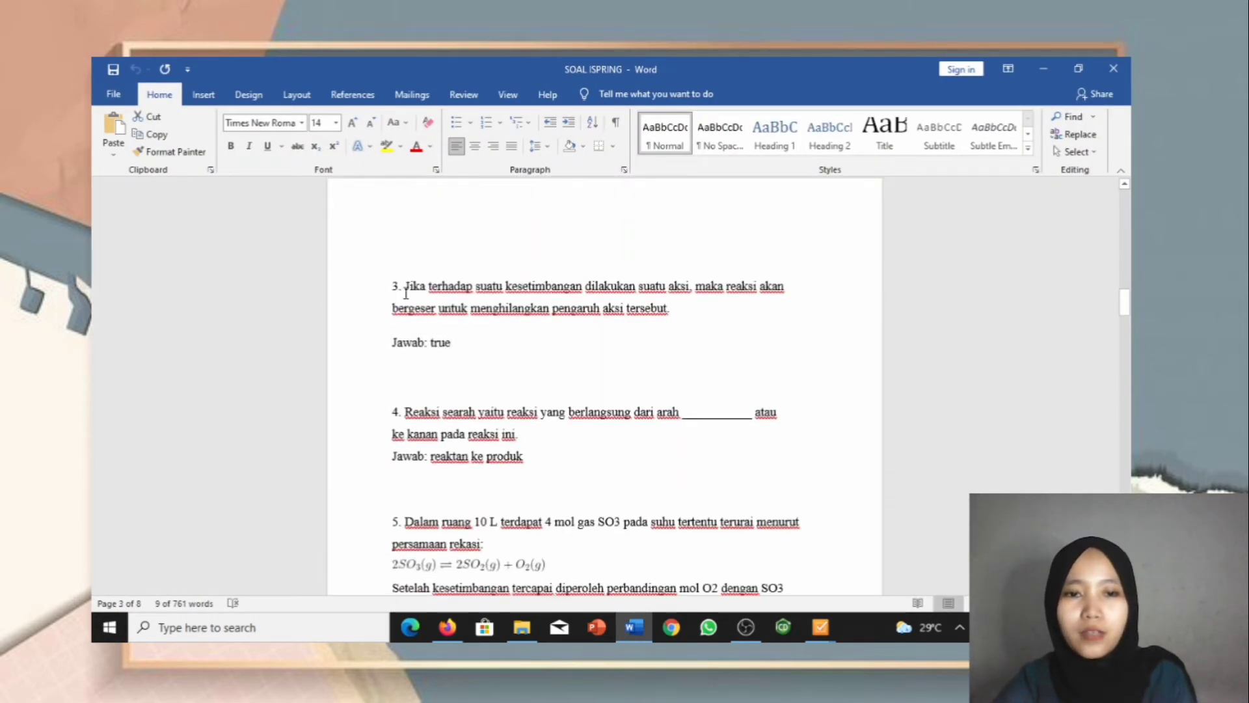
pyautogui.moveTo(405, 290); pyautogui.dragTo(676, 319)
pyautogui.hotkey('ctrl', 'c')
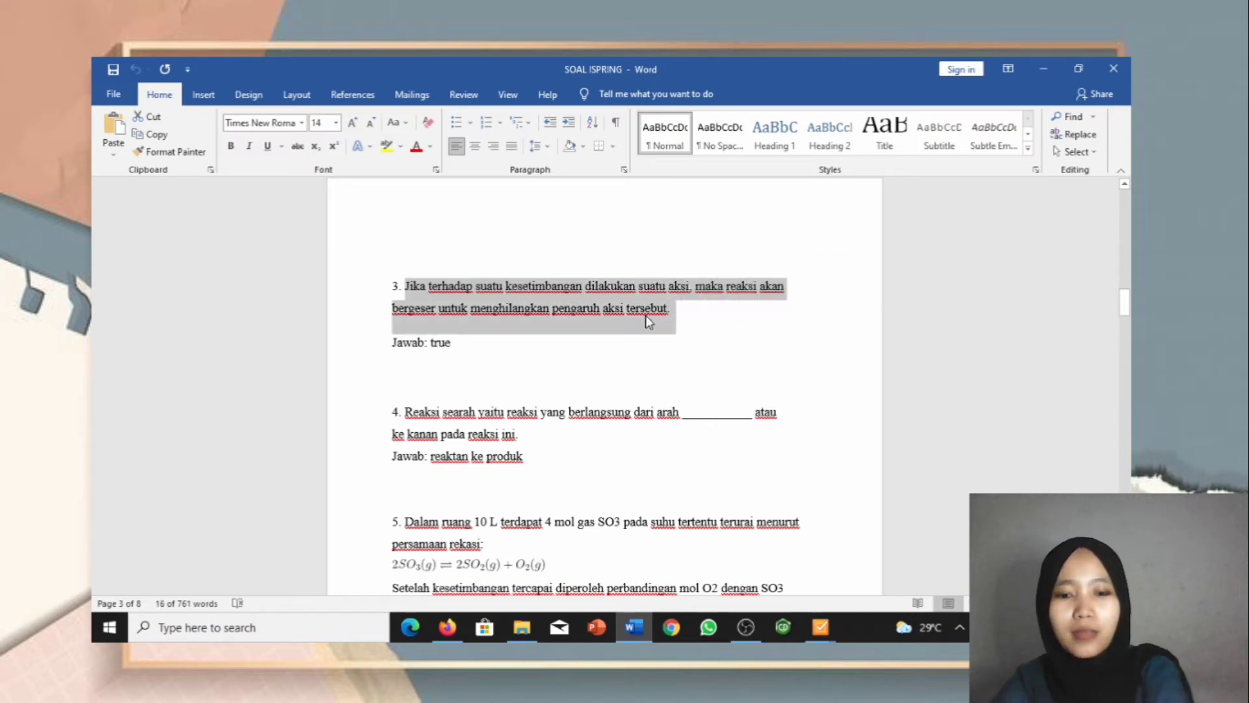
pyautogui.moveTo(816, 631)
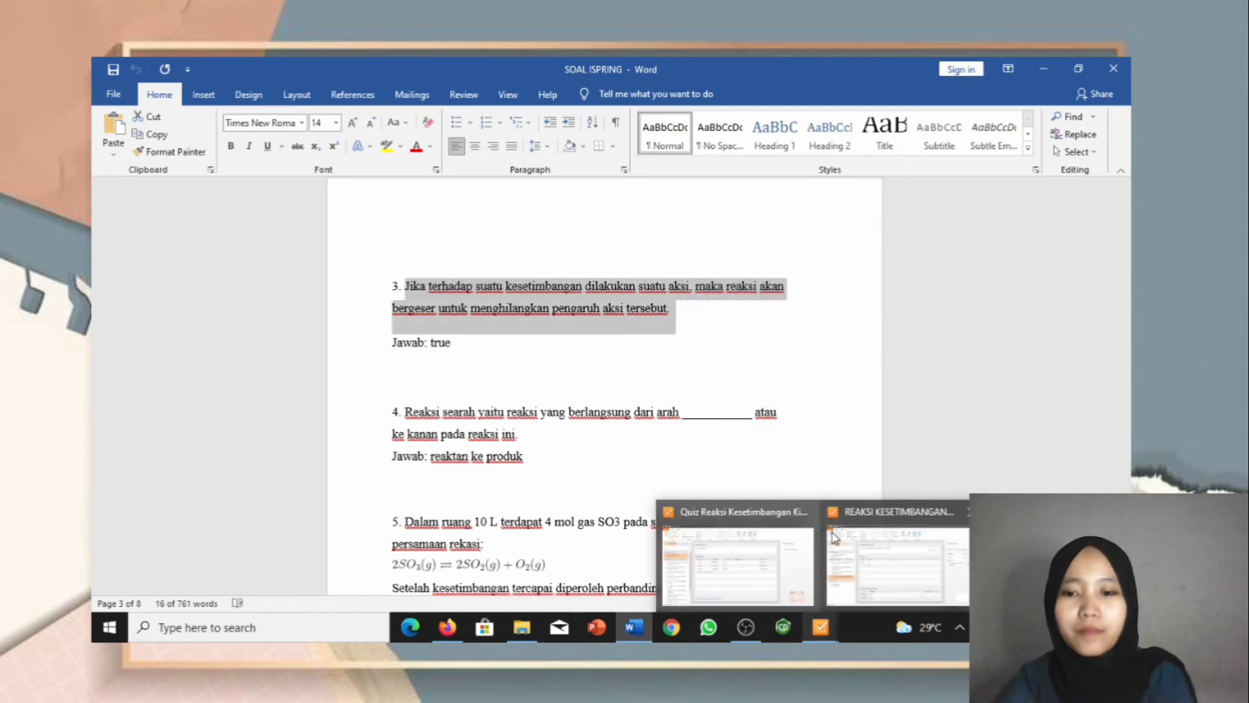
pyautogui.click(834, 537)
pyautogui.moveTo(540, 216); pyautogui.dragTo(342, 217)
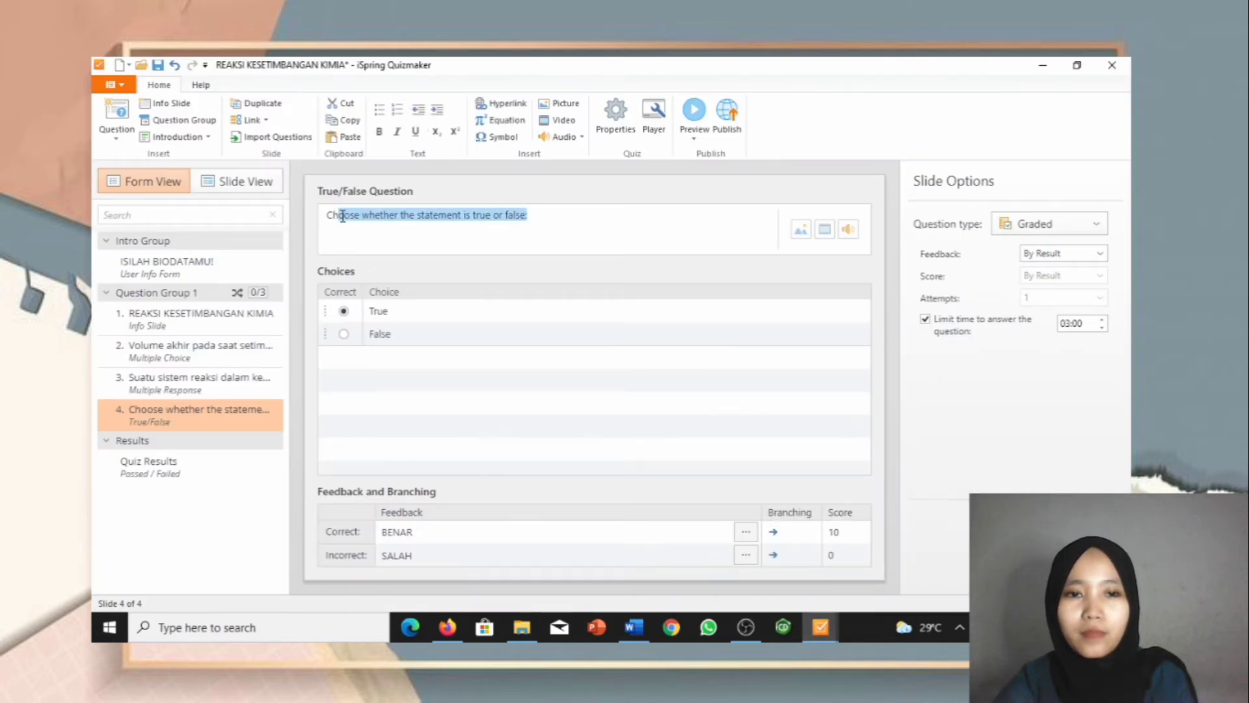
pyautogui.hotkey('ctrl', 'v')
# Step: Keep True as the correct answer and move the question text and answers lower on the slide
pyautogui.click(339, 313)
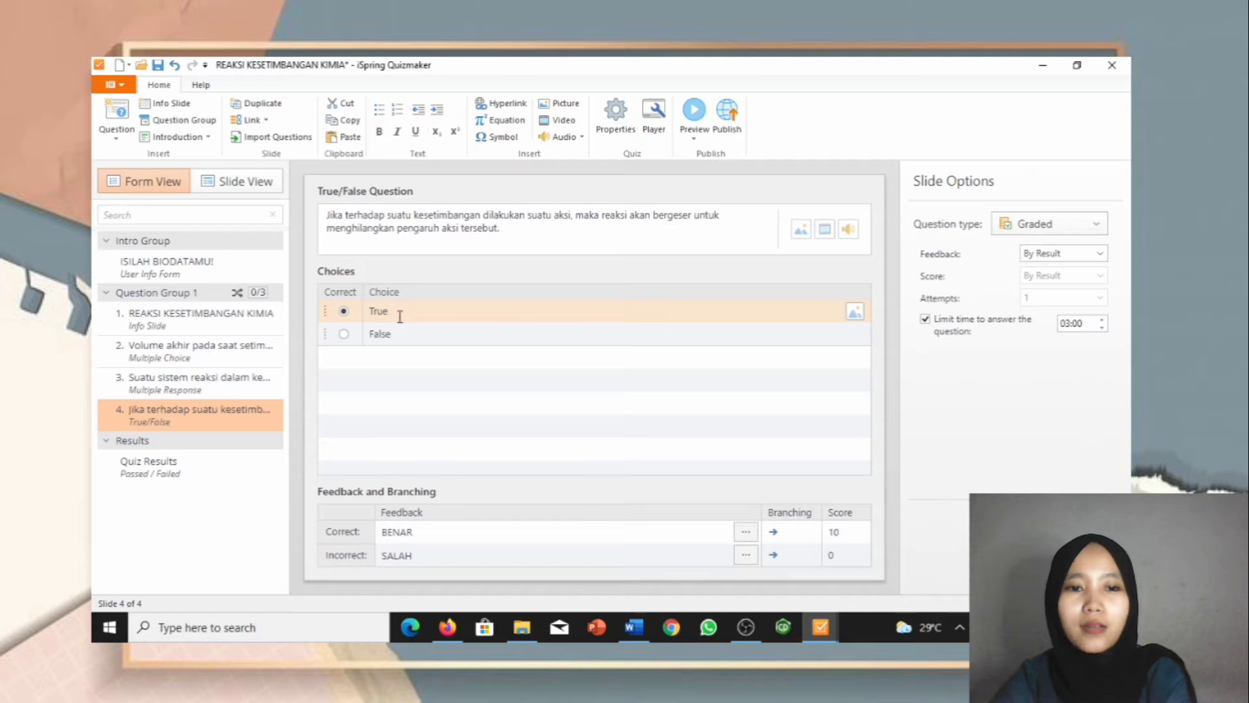
pyautogui.click(344, 334)
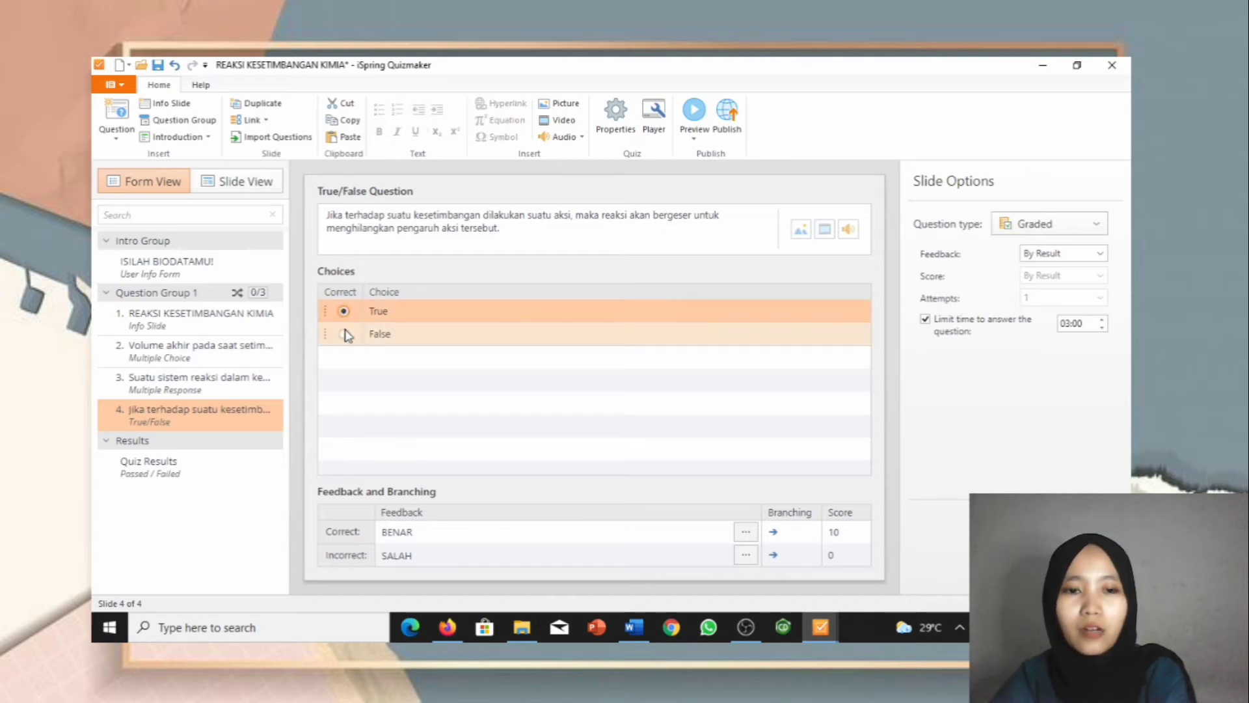
pyautogui.click(344, 318)
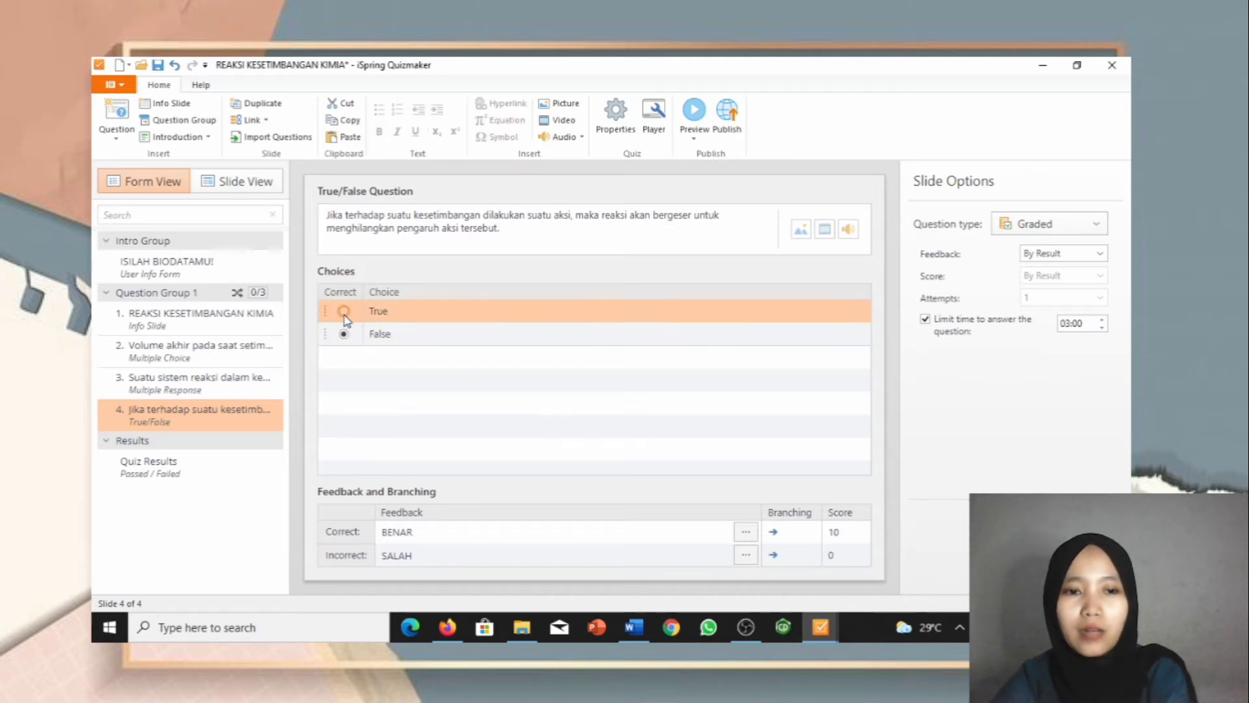
pyautogui.click(237, 186)
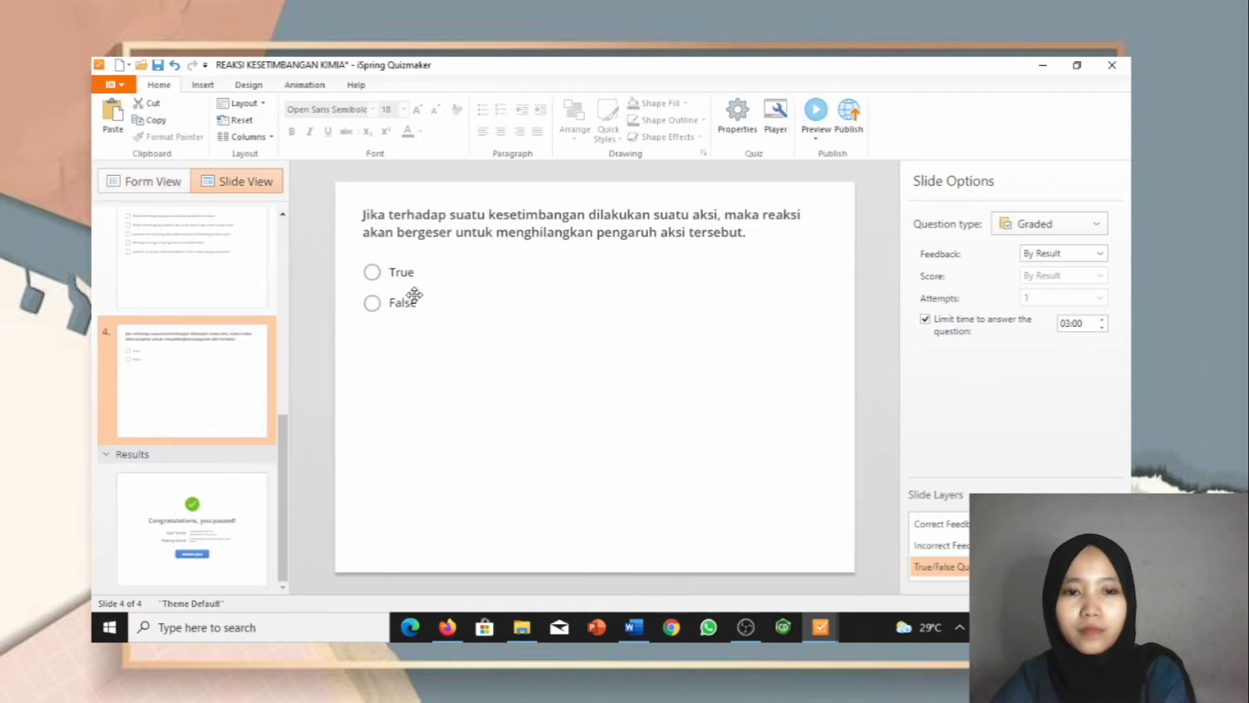
pyautogui.click(462, 258)
pyautogui.moveTo(465, 251); pyautogui.dragTo(482, 357)
pyautogui.moveTo(395, 273); pyautogui.dragTo(412, 390)
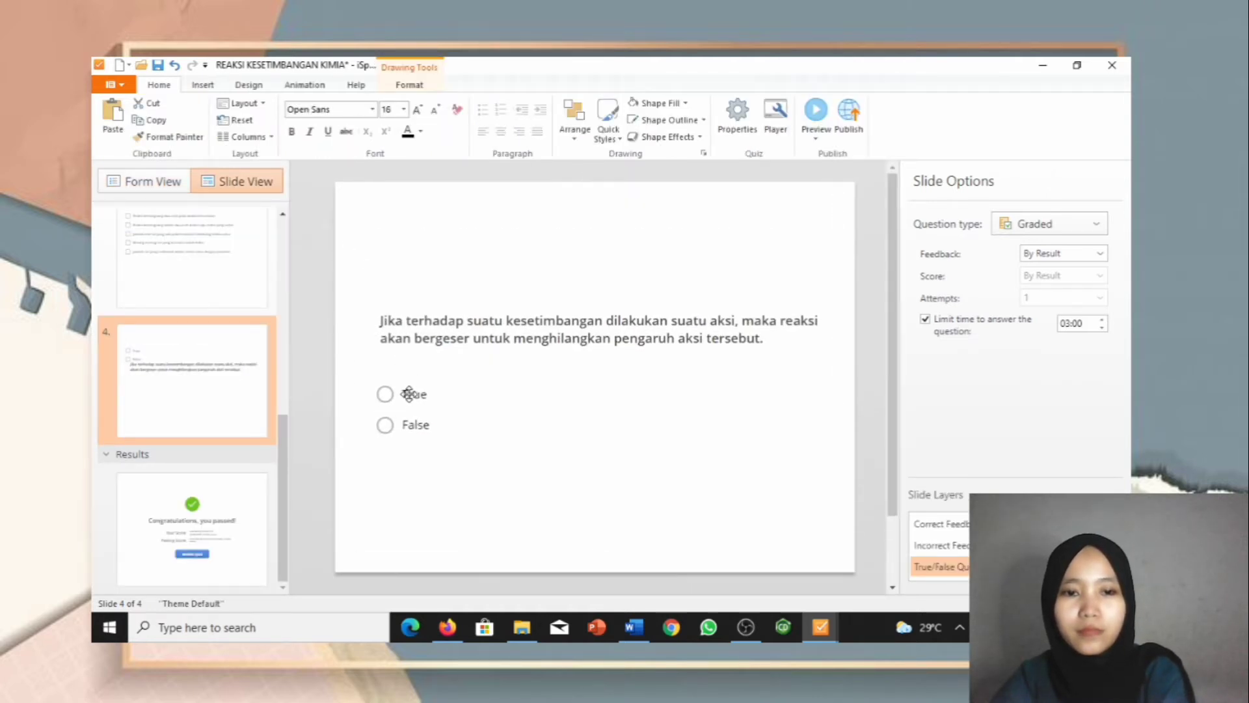
# Step: Lower slide 3's answer list and question text to match, then return to slide 4
pyautogui.click(259, 287)
pyautogui.moveTo(418, 241); pyautogui.dragTo(423, 360)
pyautogui.click(436, 214)
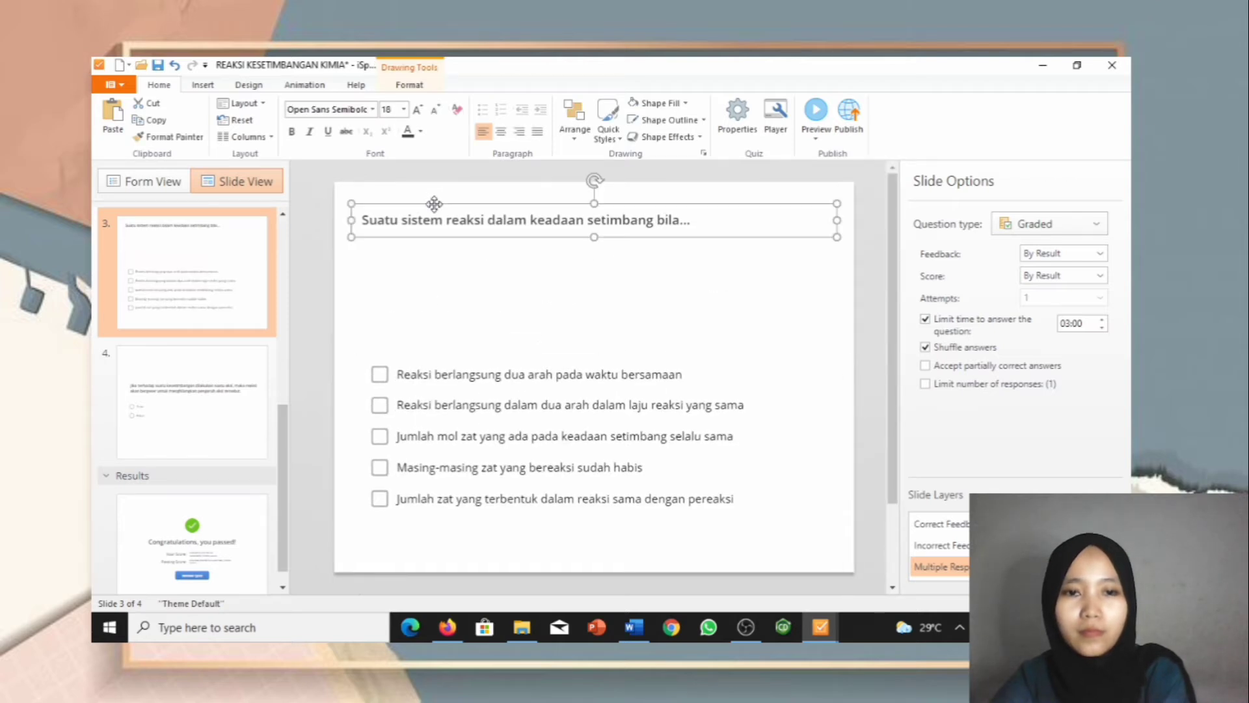
pyautogui.moveTo(436, 215); pyautogui.dragTo(441, 307)
pyautogui.click(201, 430)
pyautogui.click(160, 183)
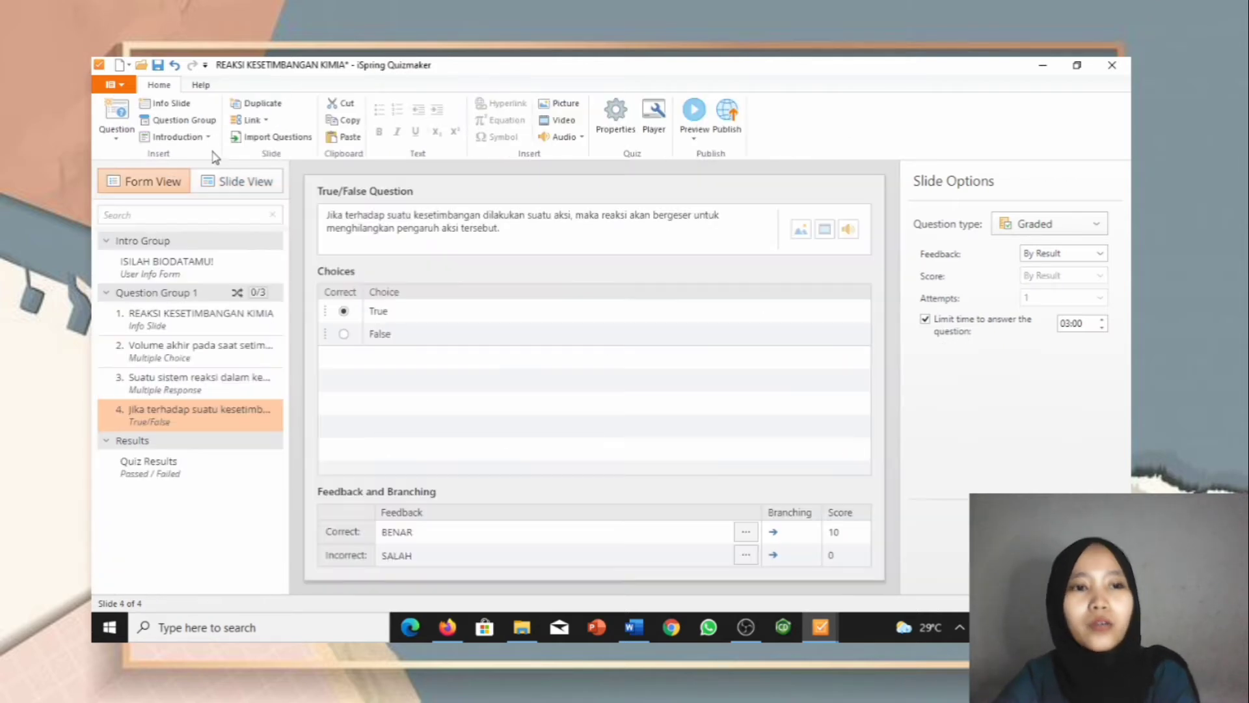
# Step: Add a Short Answer question and copy question 4's one-way reaction text from Word
pyautogui.click(124, 124)
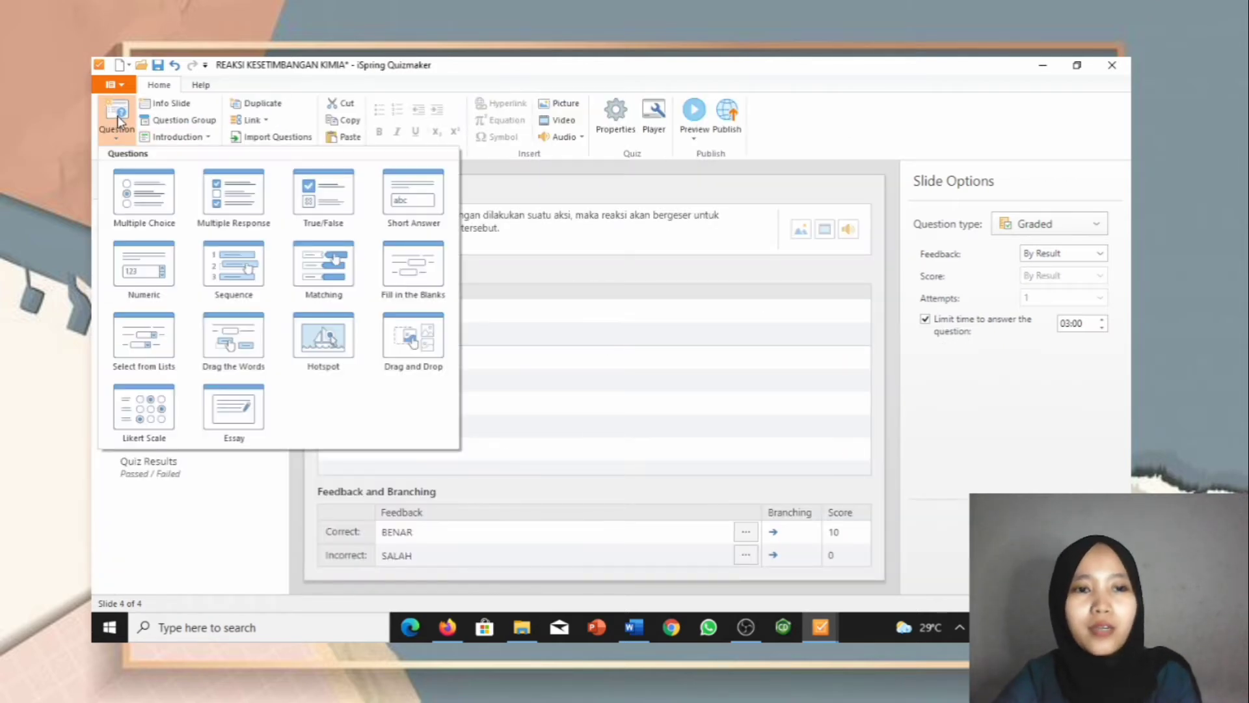
pyautogui.click(409, 205)
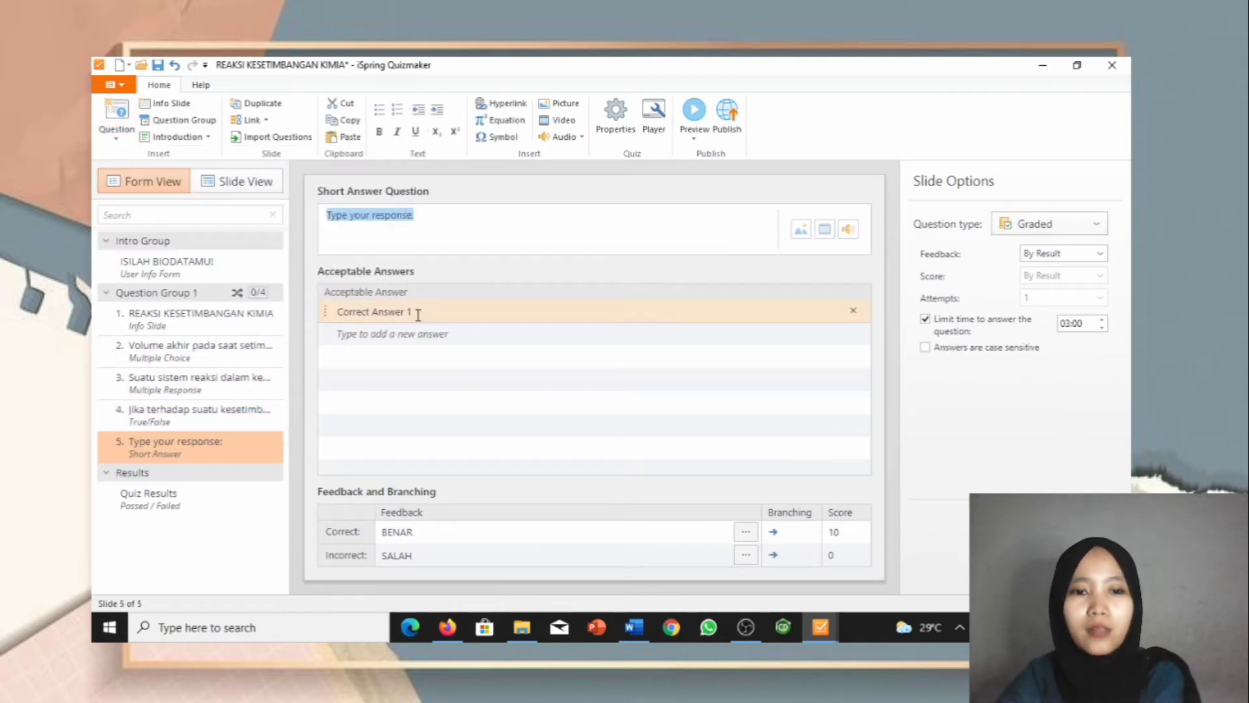
pyautogui.moveTo(642, 628)
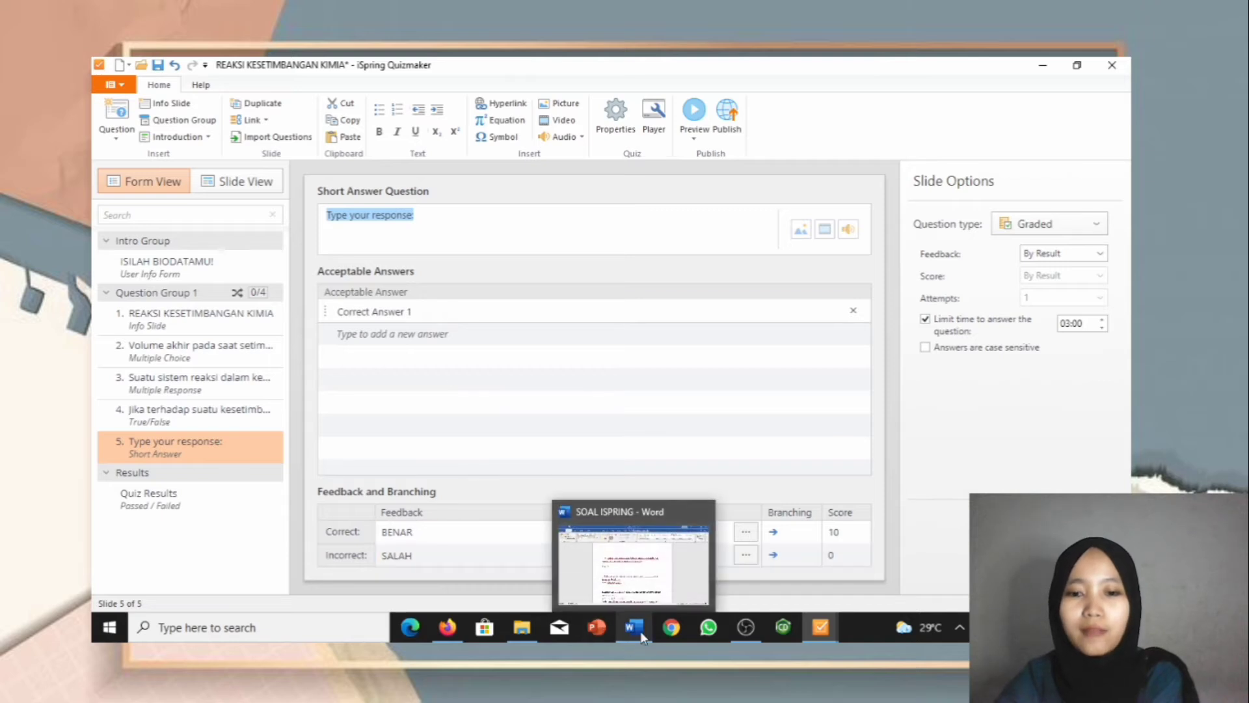
pyautogui.click(650, 577)
pyautogui.scroll(-2, 651, 577)
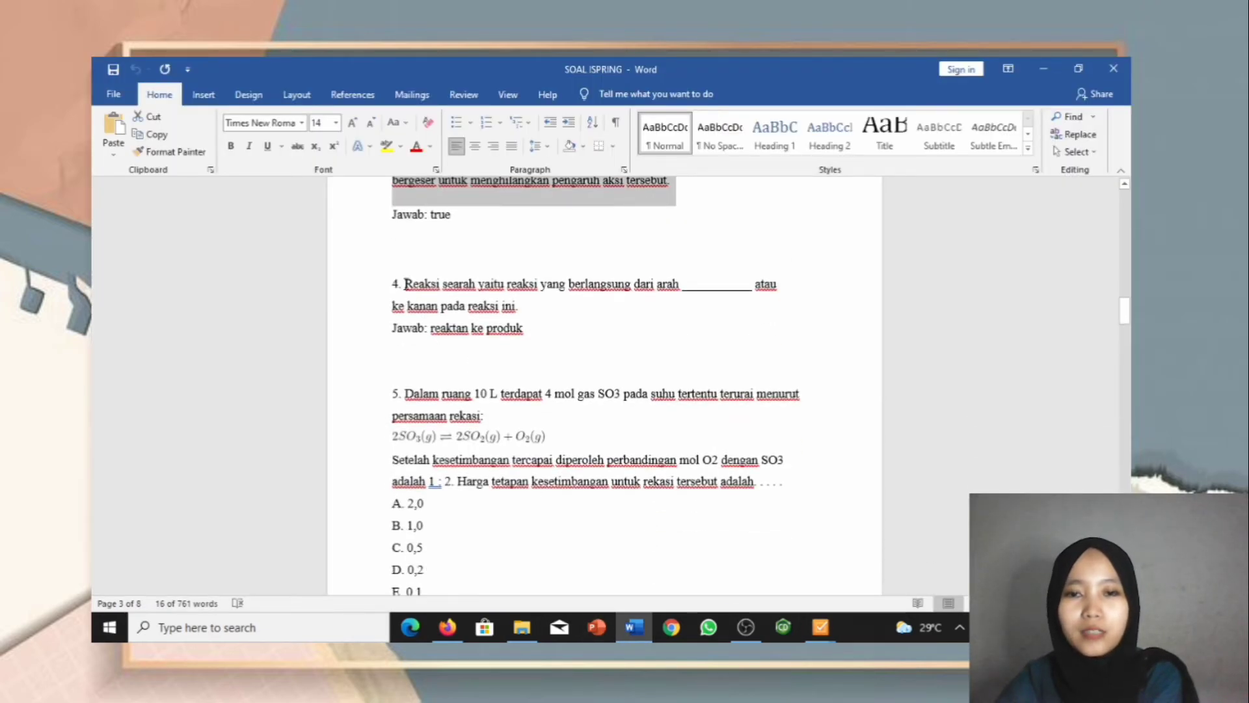
pyautogui.moveTo(405, 284); pyautogui.dragTo(538, 315)
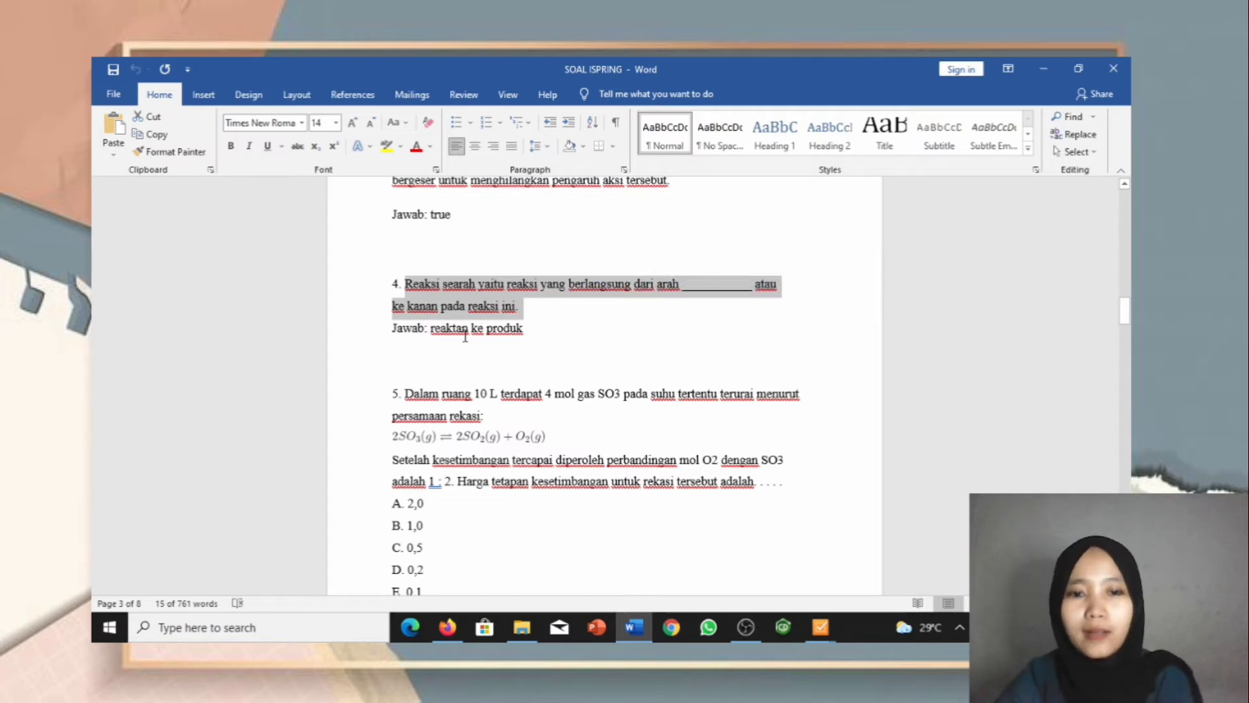
pyautogui.click(830, 624)
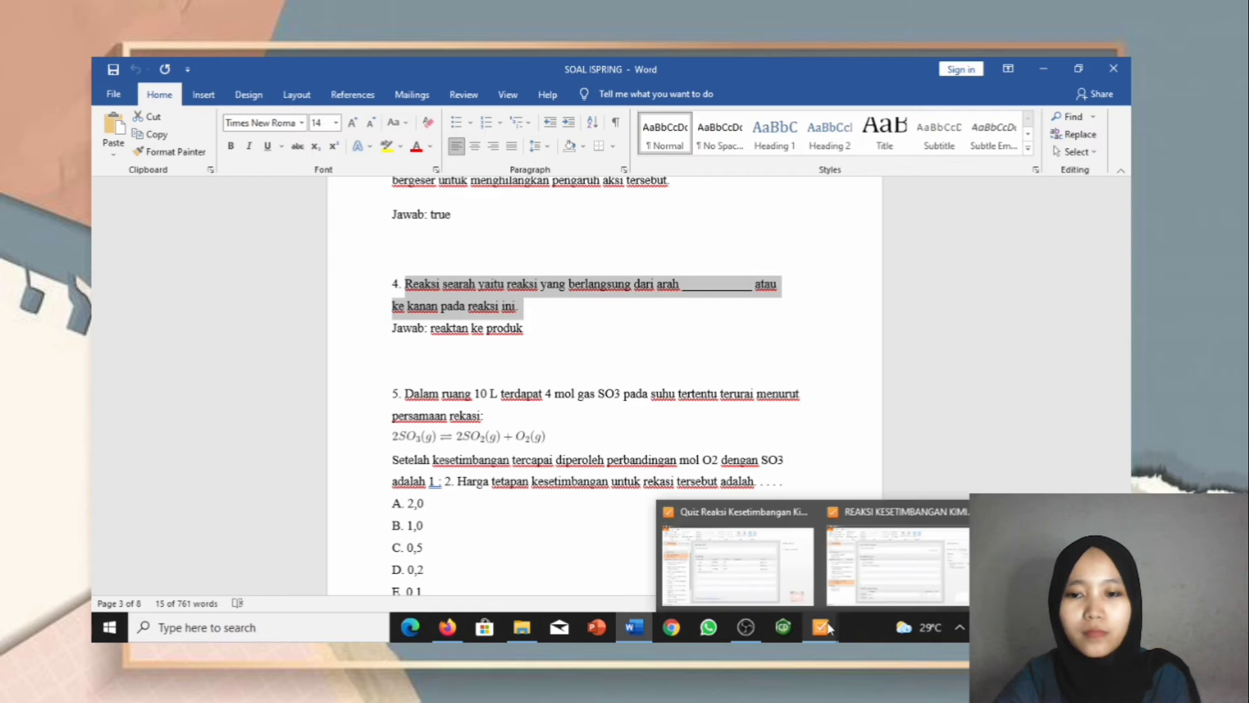
pyautogui.click(894, 553)
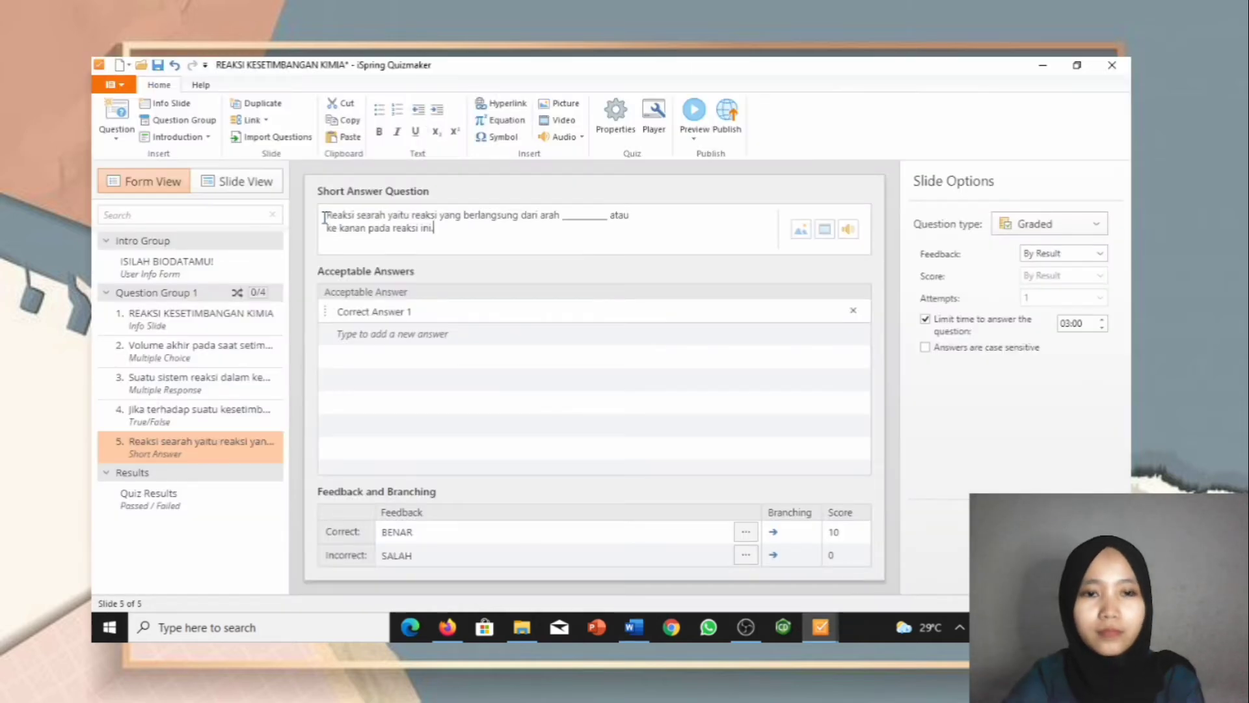
# Step: Replace Correct Answer 1 with 'reaktan ke produk'
pyautogui.click(427, 306)
pyautogui.moveTo(424, 307); pyautogui.dragTo(336, 313)
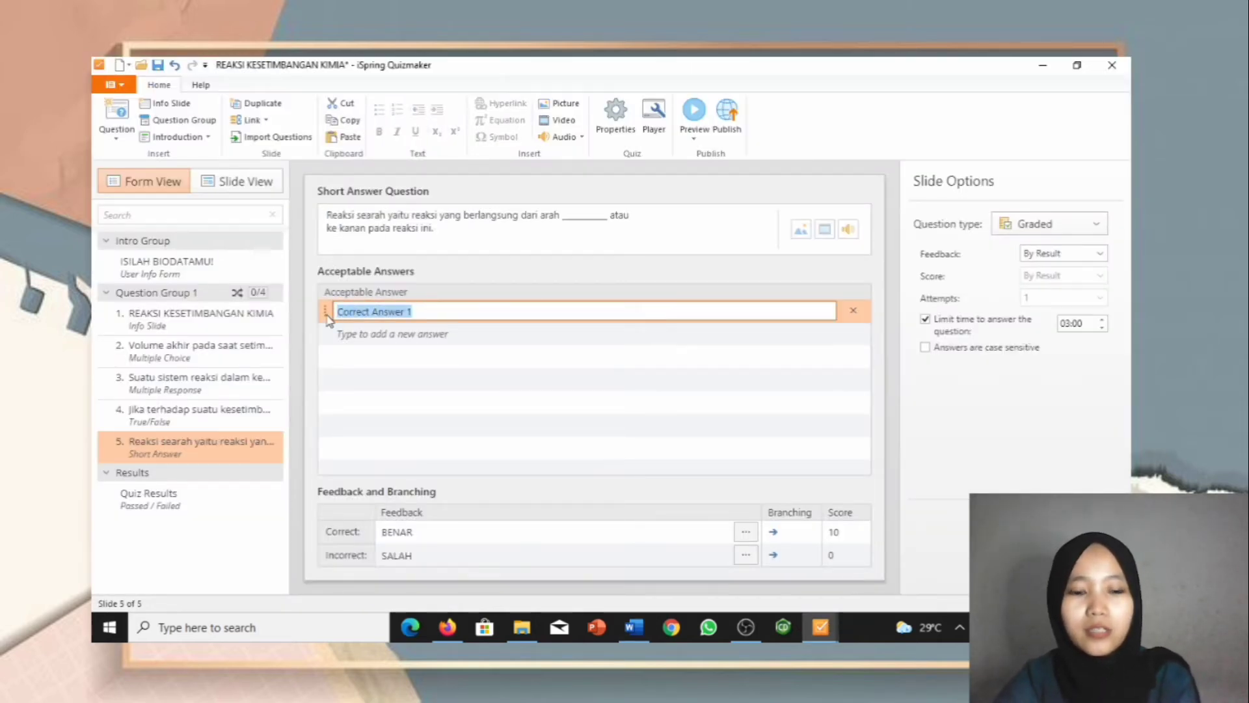
pyautogui.write('reaktan')
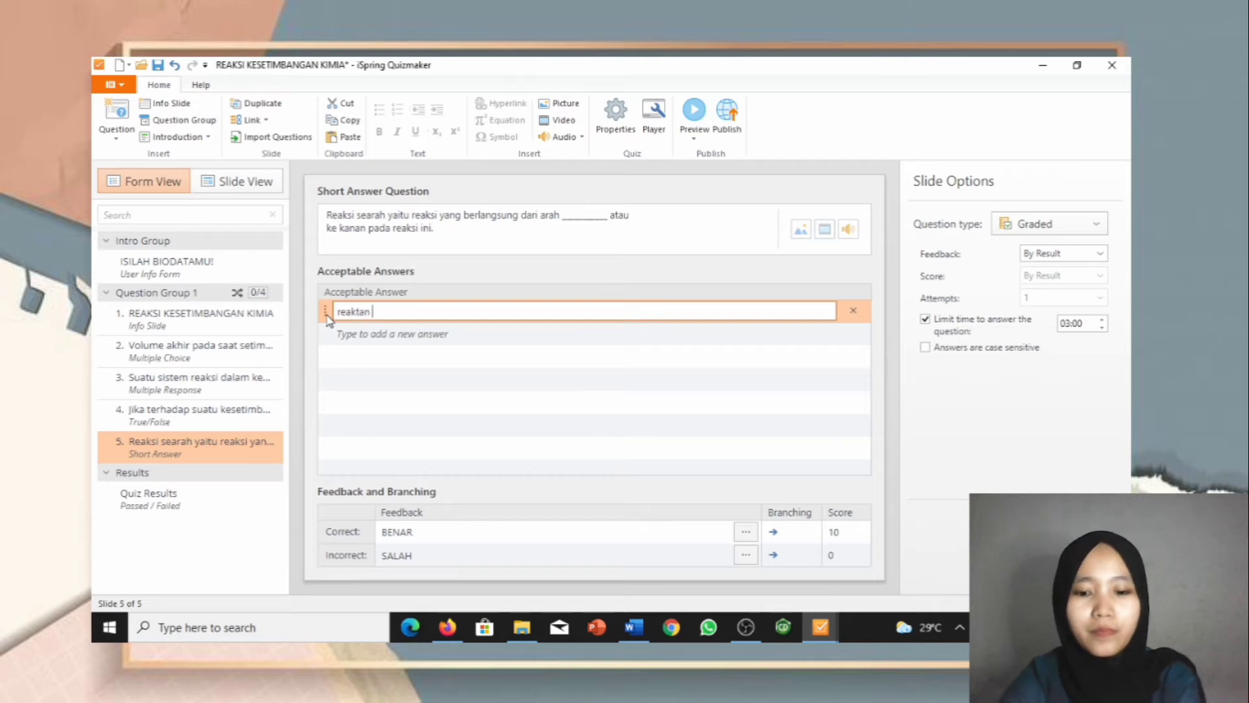
pyautogui.write(' ke produk')
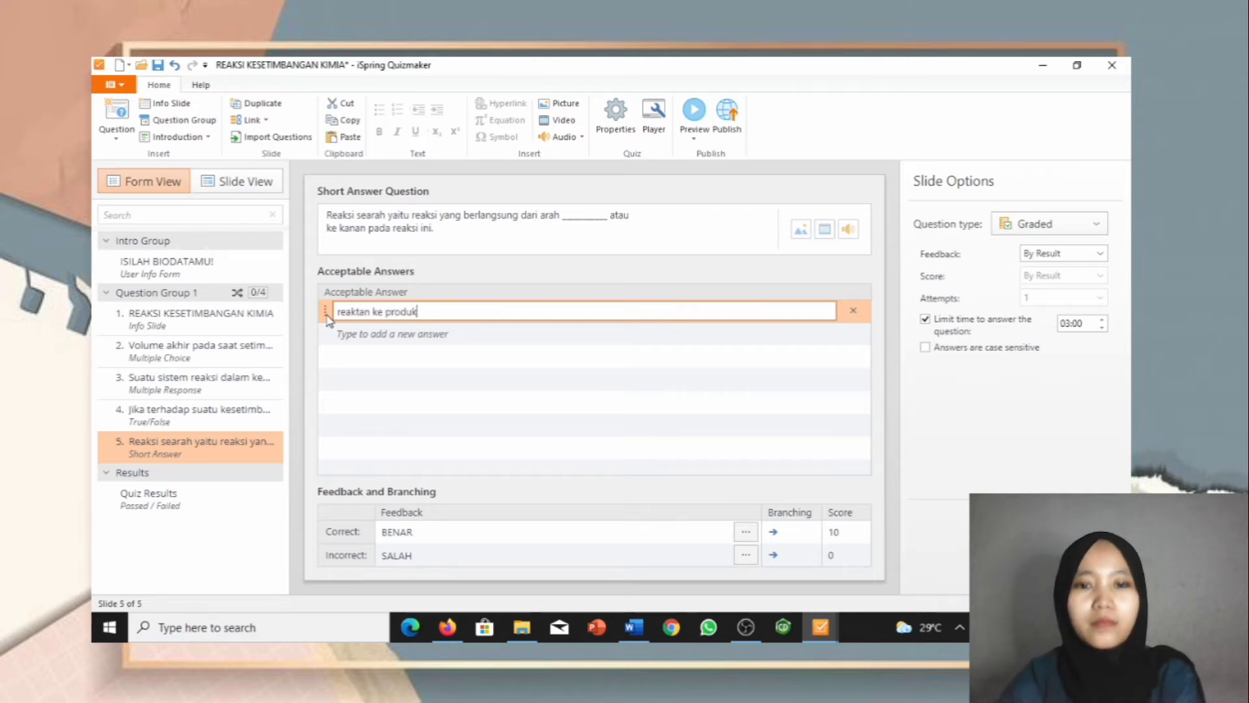
pyautogui.click(252, 185)
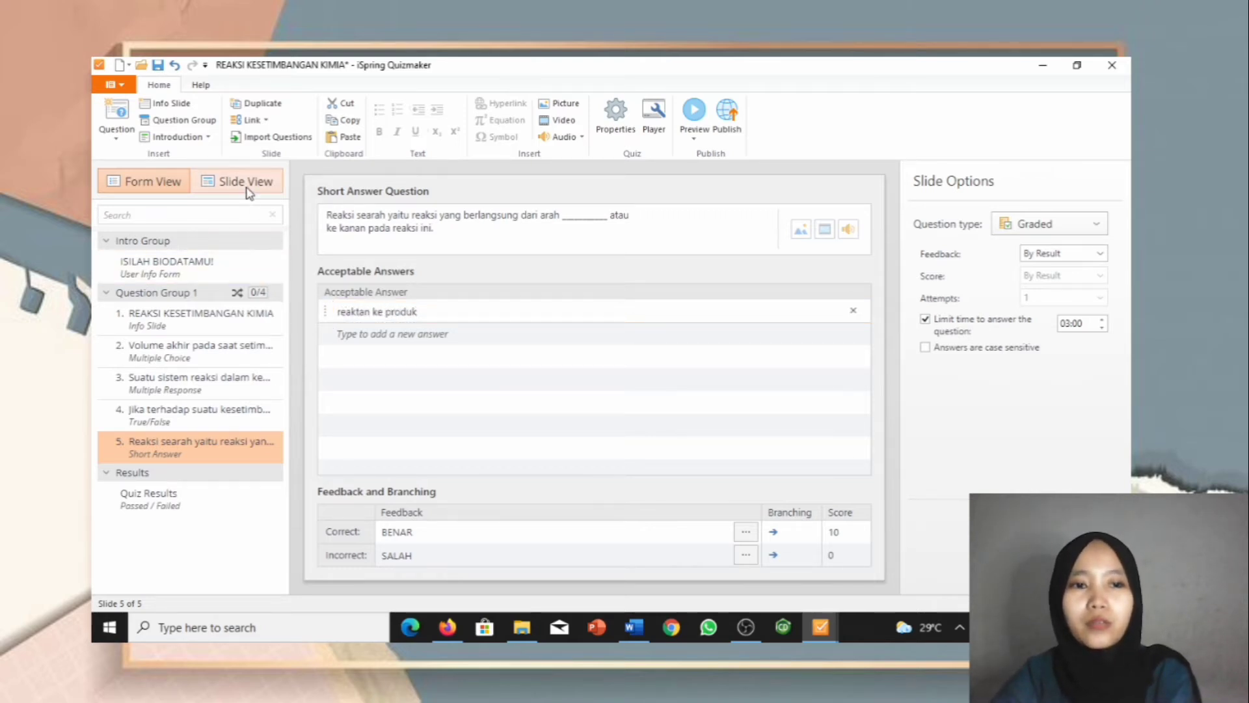
# Step: Move question 5's text and answer box lower on the slide
pyautogui.moveTo(430, 283)
pyautogui.mouseDown()
pyautogui.moveTo(435, 264)
pyautogui.moveTo(446, 369)
pyautogui.moveTo(418, 427)
pyautogui.moveTo(420, 456)
pyautogui.moveTo(438, 460)
pyautogui.mouseUp()
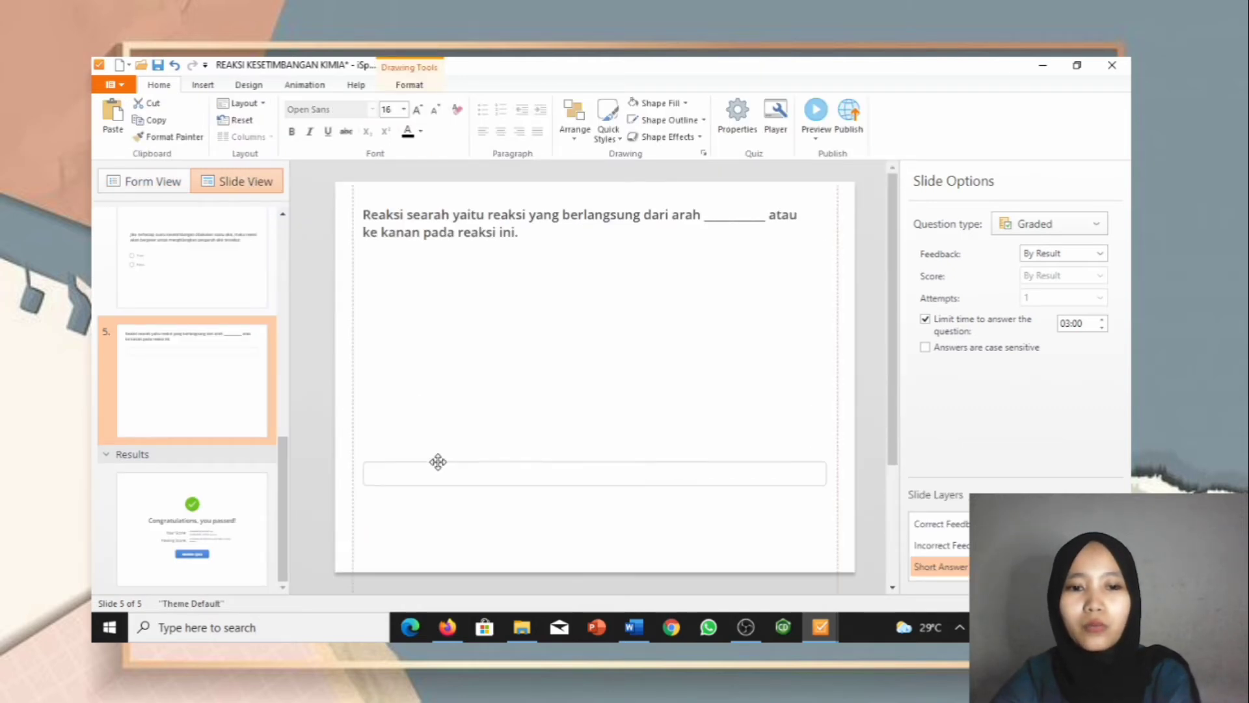
pyautogui.click(452, 211)
pyautogui.moveTo(453, 211); pyautogui.dragTo(448, 348)
pyautogui.moveTo(454, 463); pyautogui.dragTo(452, 407)
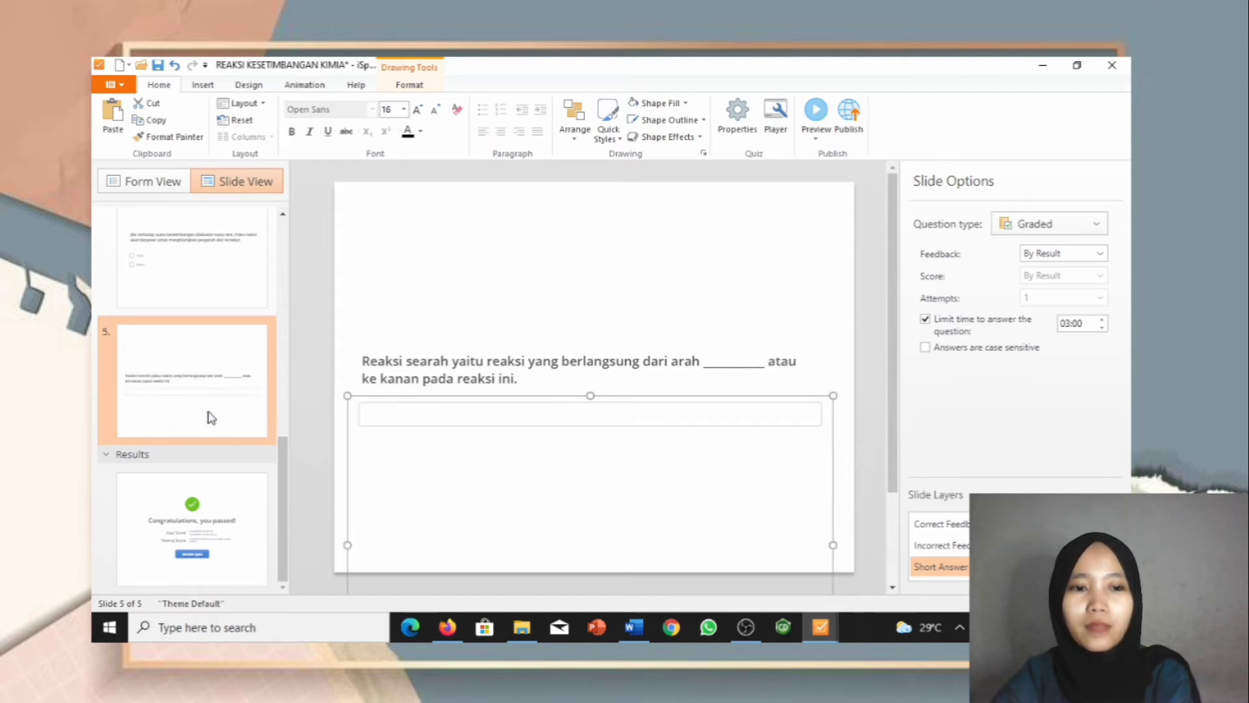
# Step: Insert a new Numeric question slide after question 5
pyautogui.click(199, 86)
pyautogui.click(118, 110)
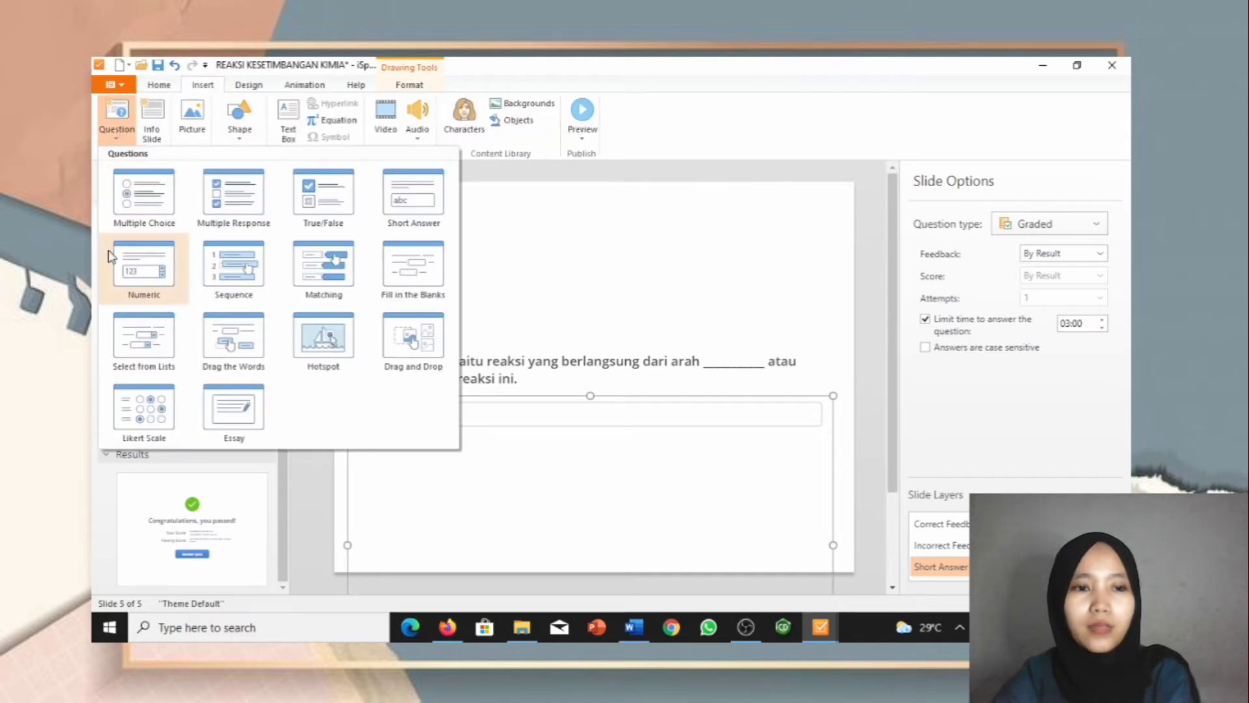
pyautogui.click(157, 279)
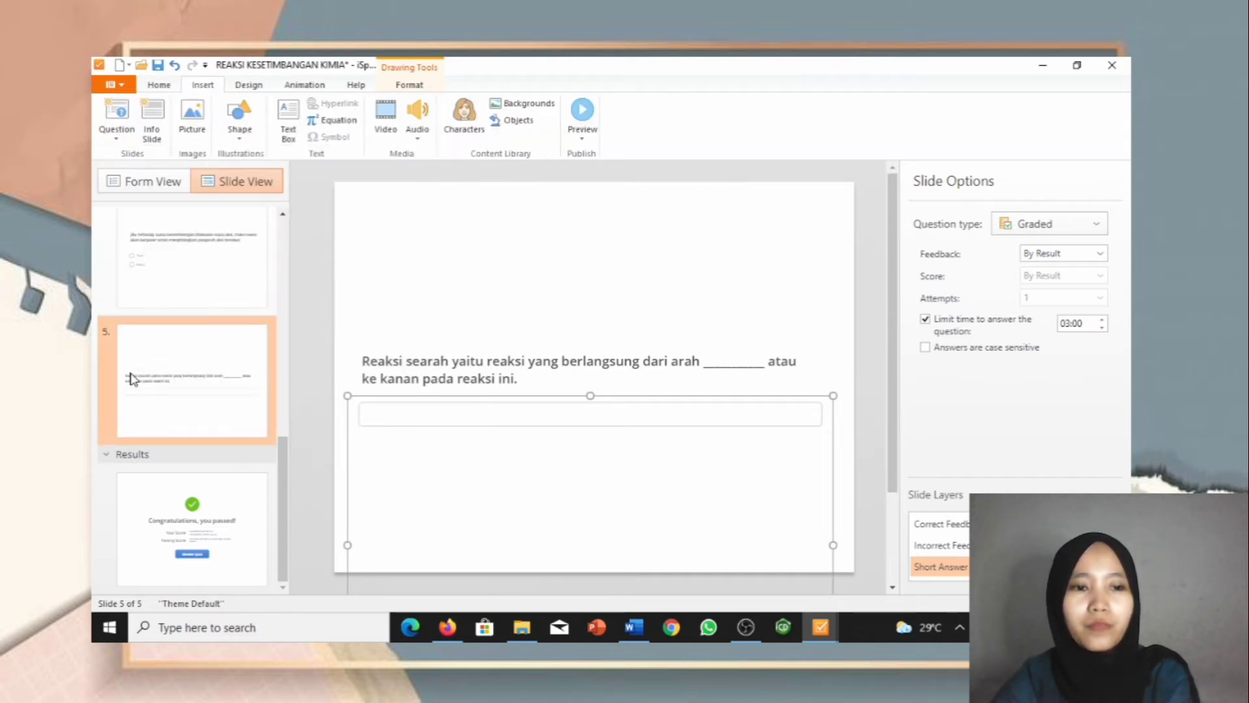
pyautogui.click(117, 131)
pyautogui.click(145, 273)
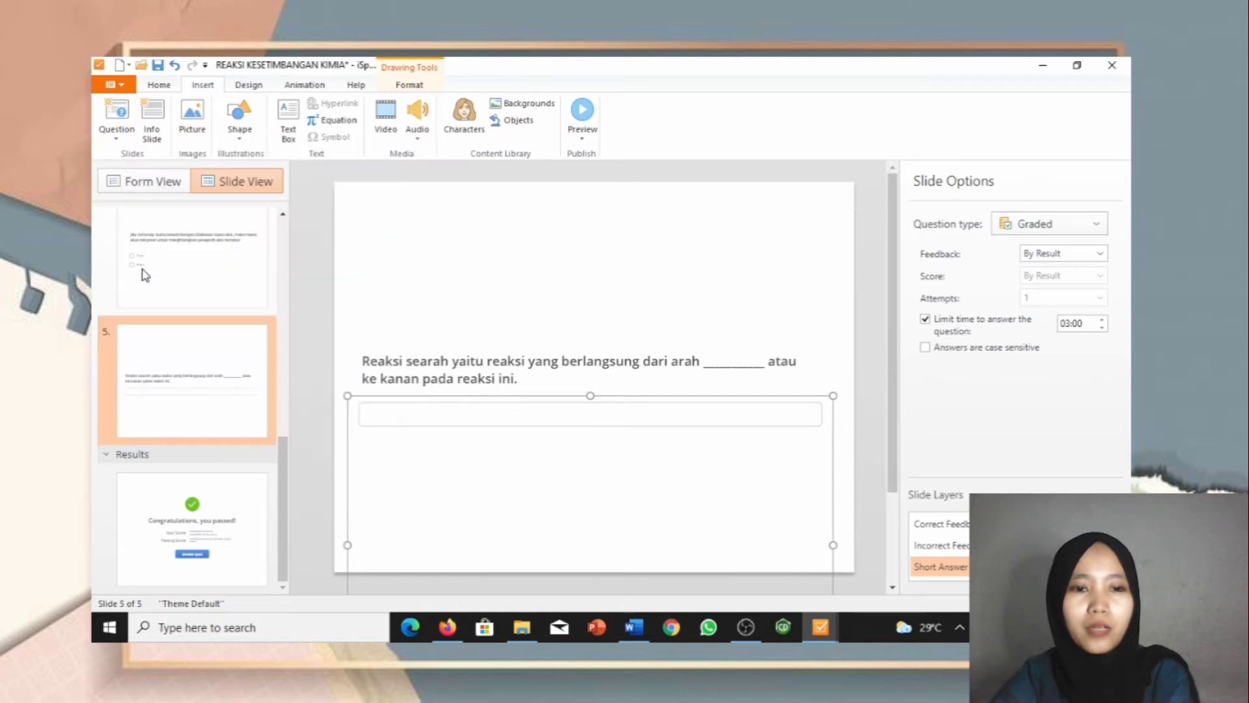
pyautogui.scroll(-2, 163, 422)
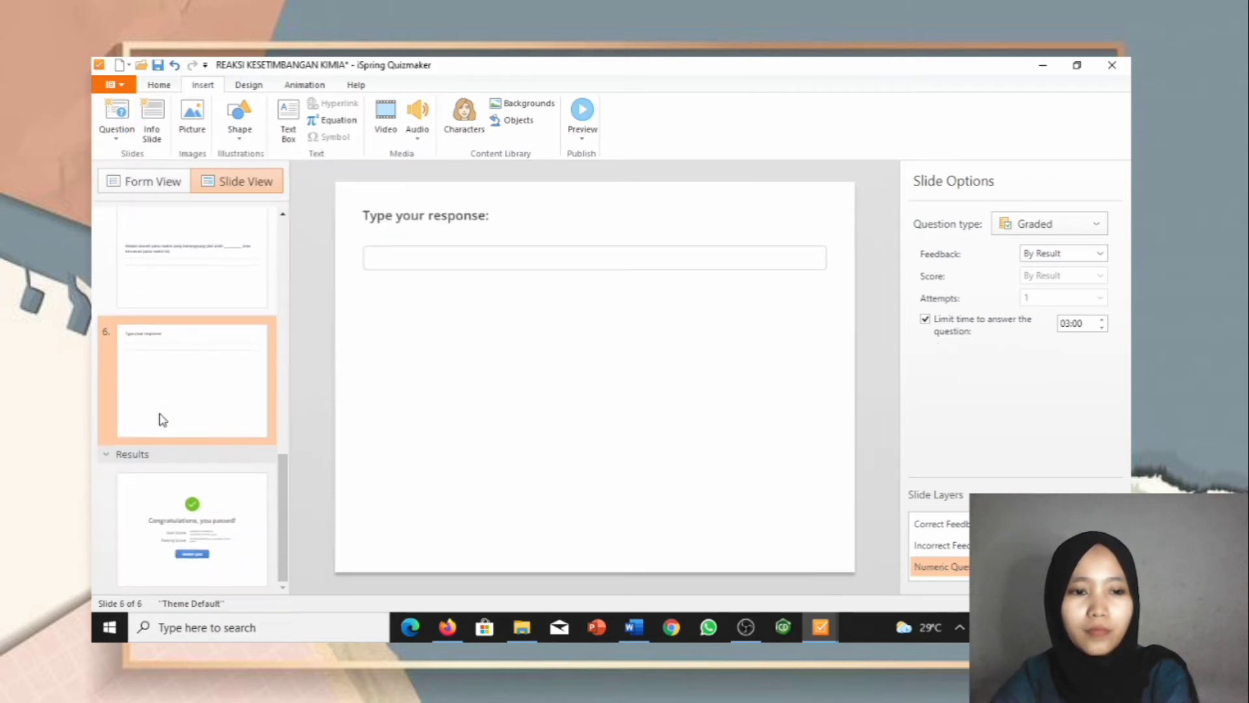
# Step: Copy question 5's SO3 equilibrium stem from the Word document
pyautogui.click(175, 181)
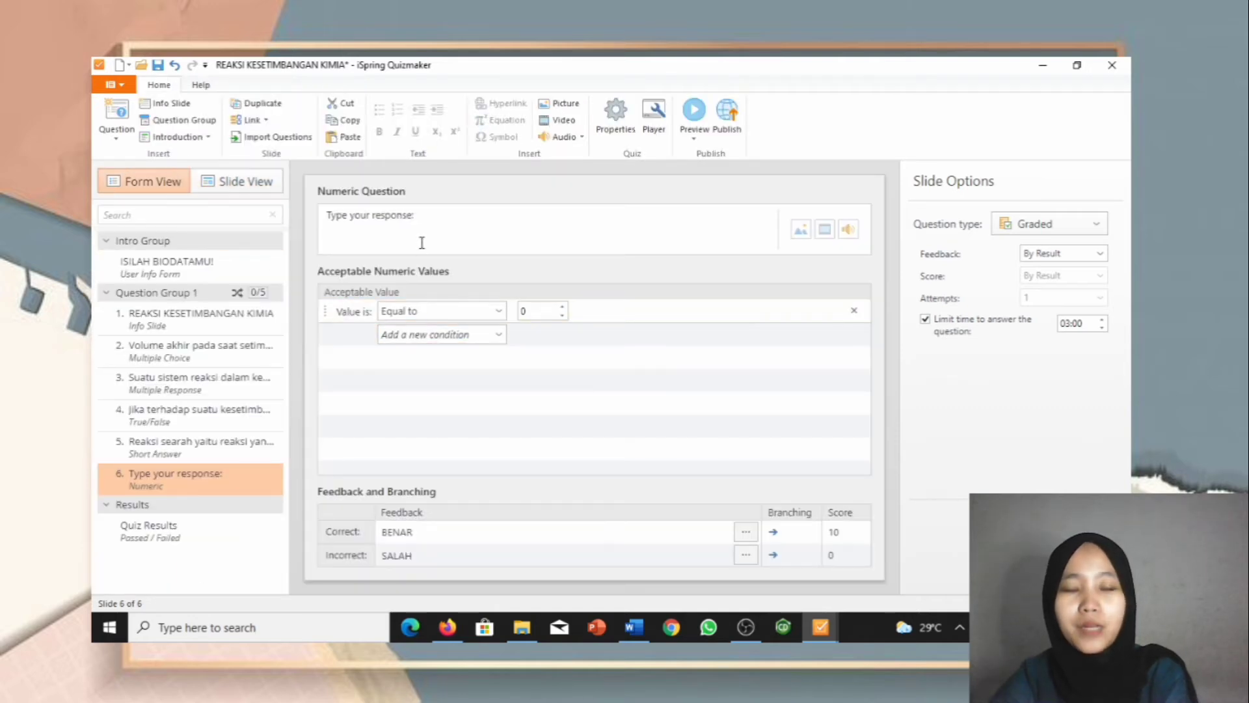
pyautogui.moveTo(646, 625)
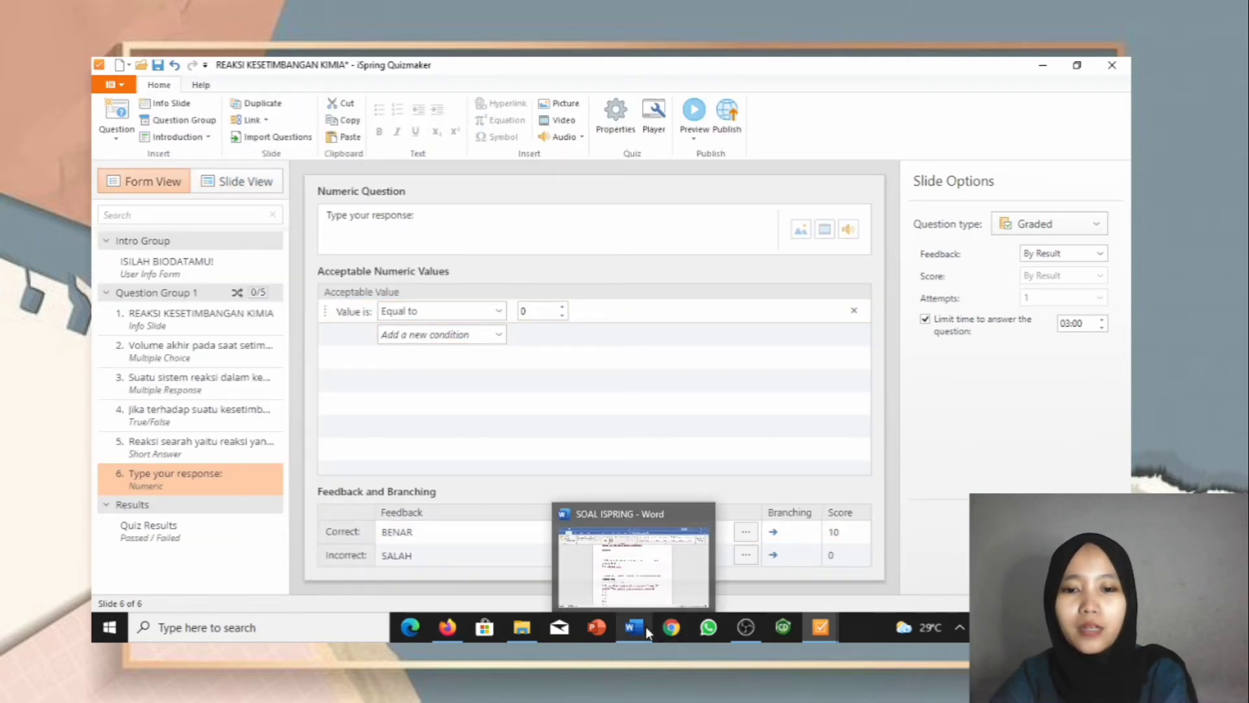
pyautogui.click(646, 577)
pyautogui.scroll(-1, 597, 430)
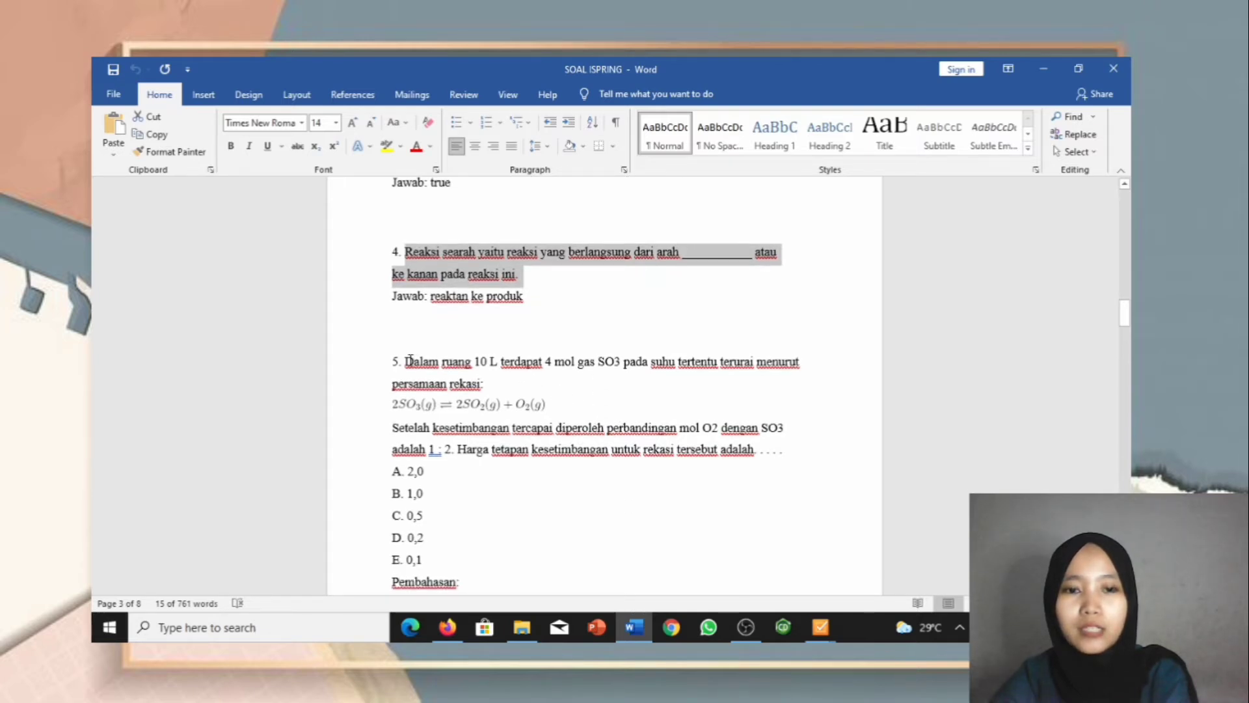
pyautogui.moveTo(406, 362); pyautogui.dragTo(797, 456)
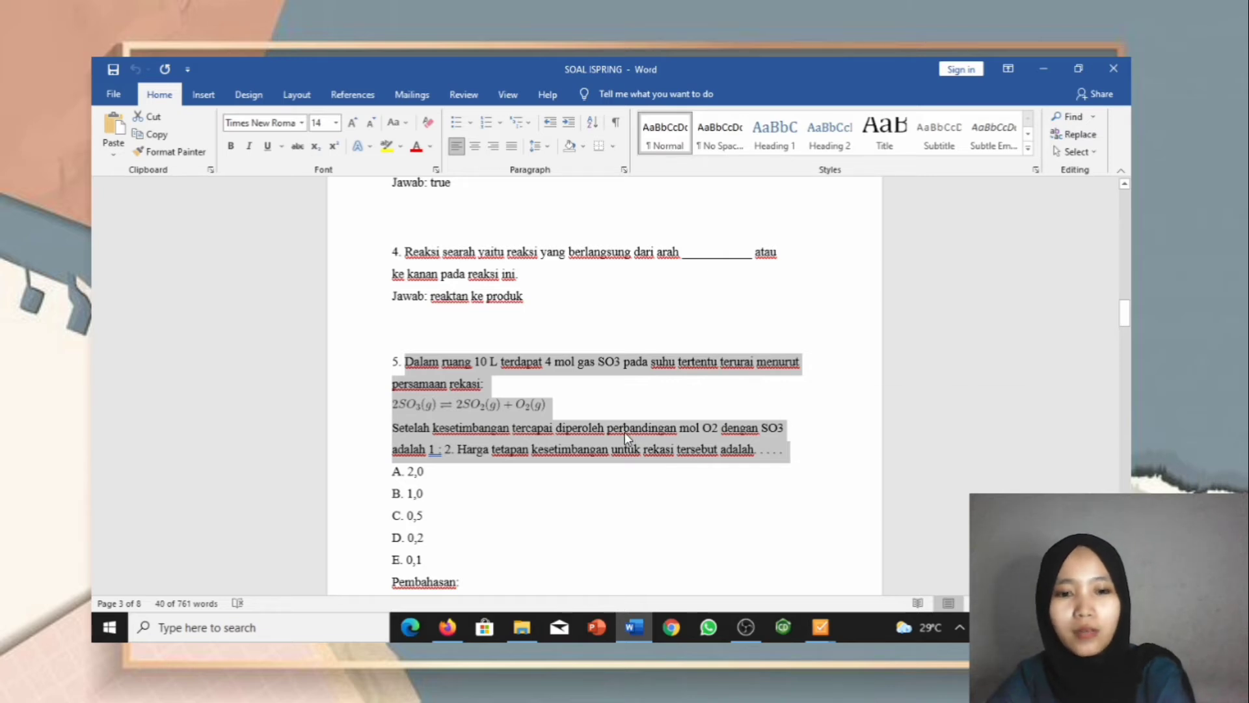
pyautogui.scroll(-10, 624, 432)
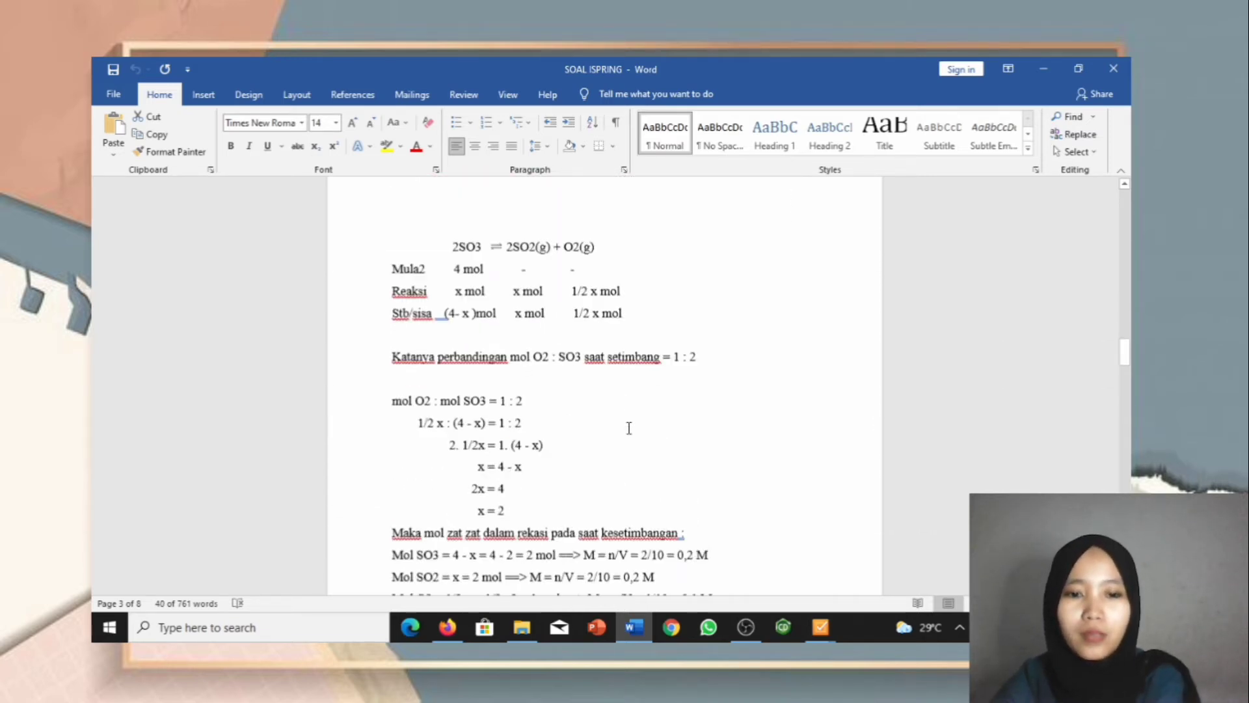
pyautogui.scroll(-9, 629, 428)
pyautogui.scroll(4, 629, 428)
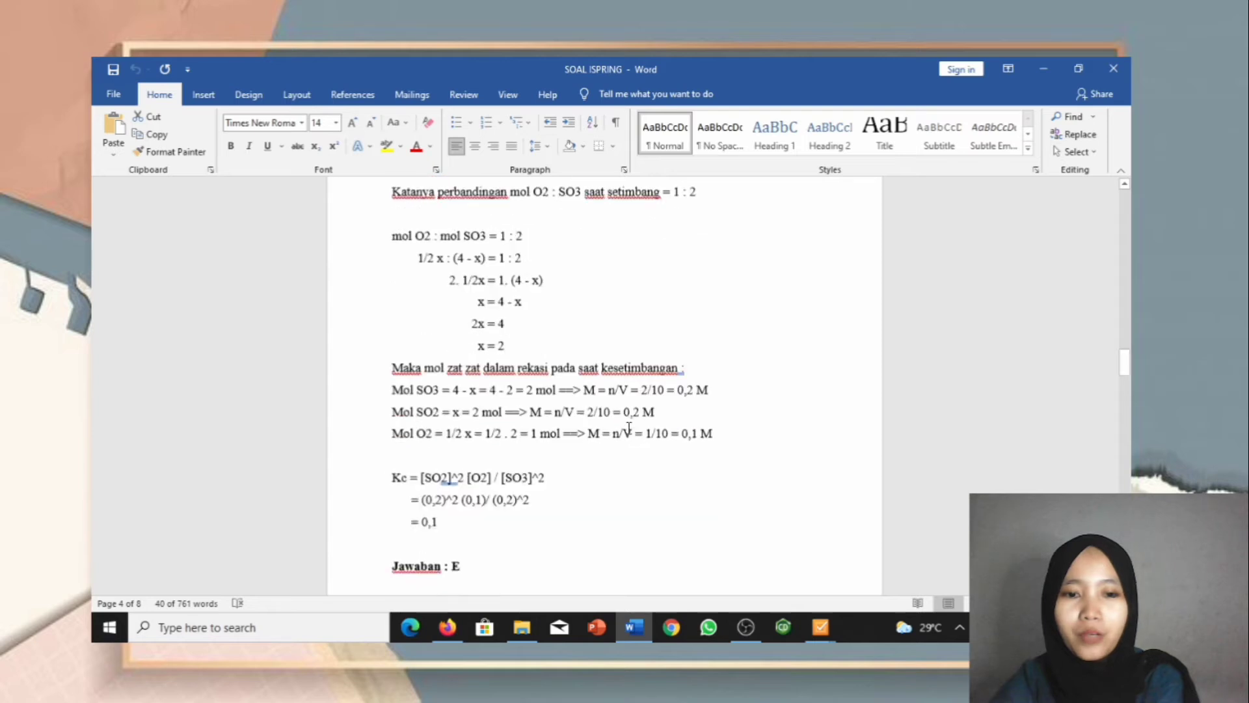
pyautogui.scroll(8, 629, 428)
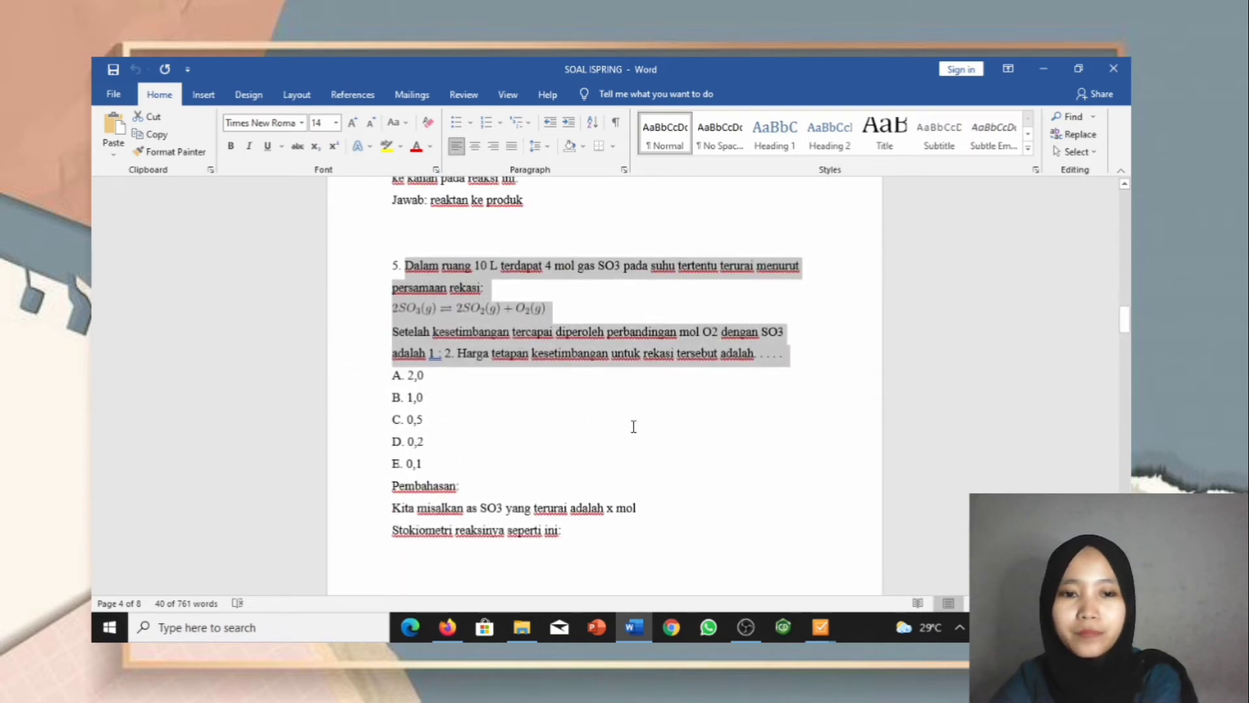
pyautogui.scroll(1, 634, 426)
pyautogui.moveTo(822, 627)
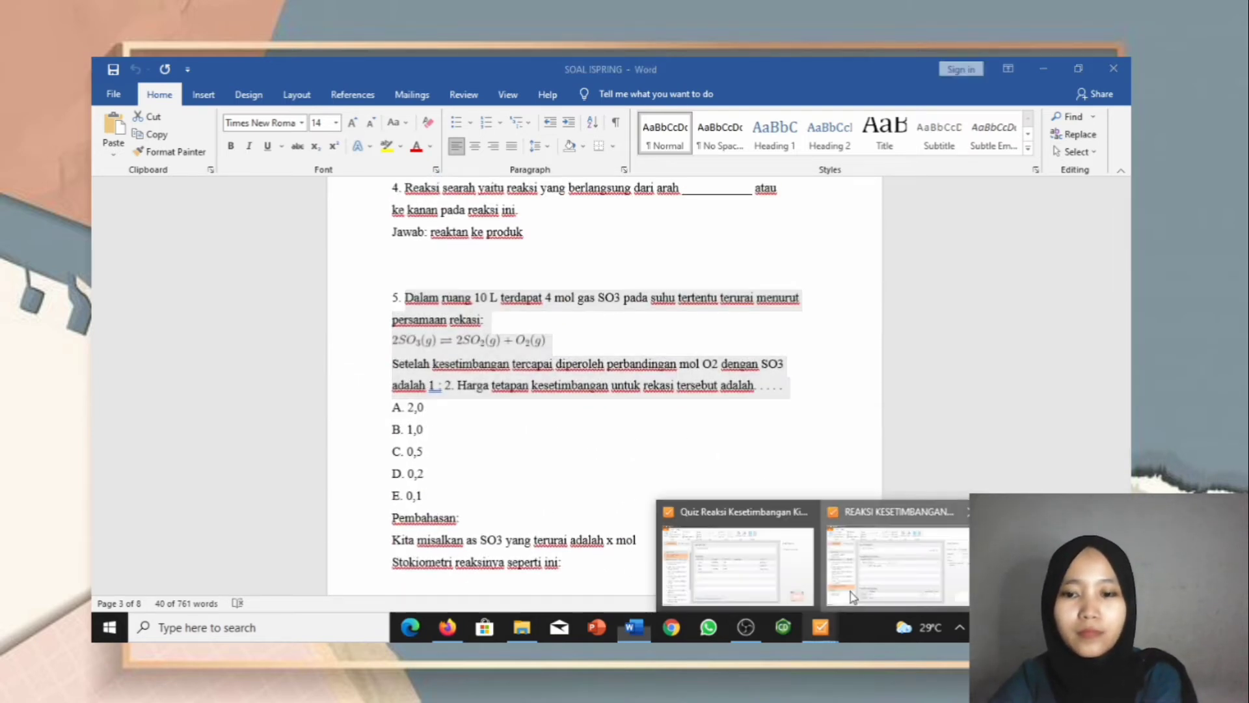
pyautogui.click(850, 588)
# Step: Paste it over 'Type your response:', delete the extra blank lines, and begin fixing the reaction equation
pyautogui.moveTo(428, 215); pyautogui.dragTo(322, 217)
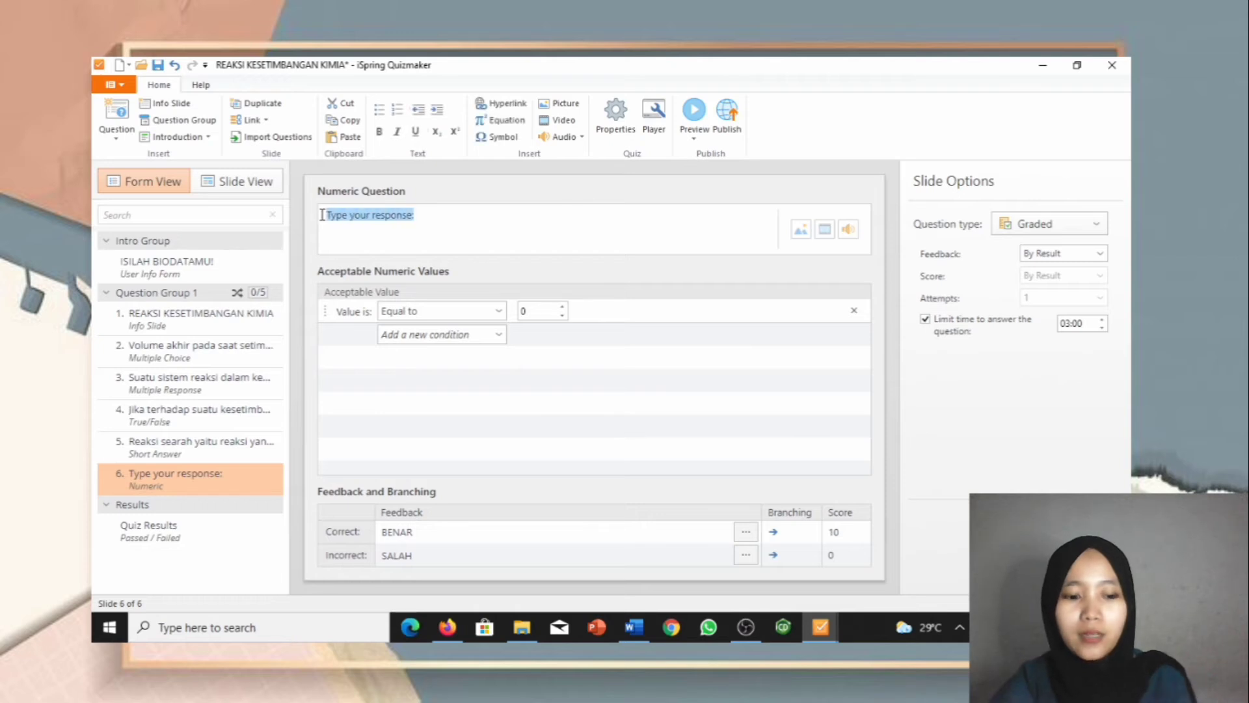
pyautogui.hotkey('ctrl', 'v')
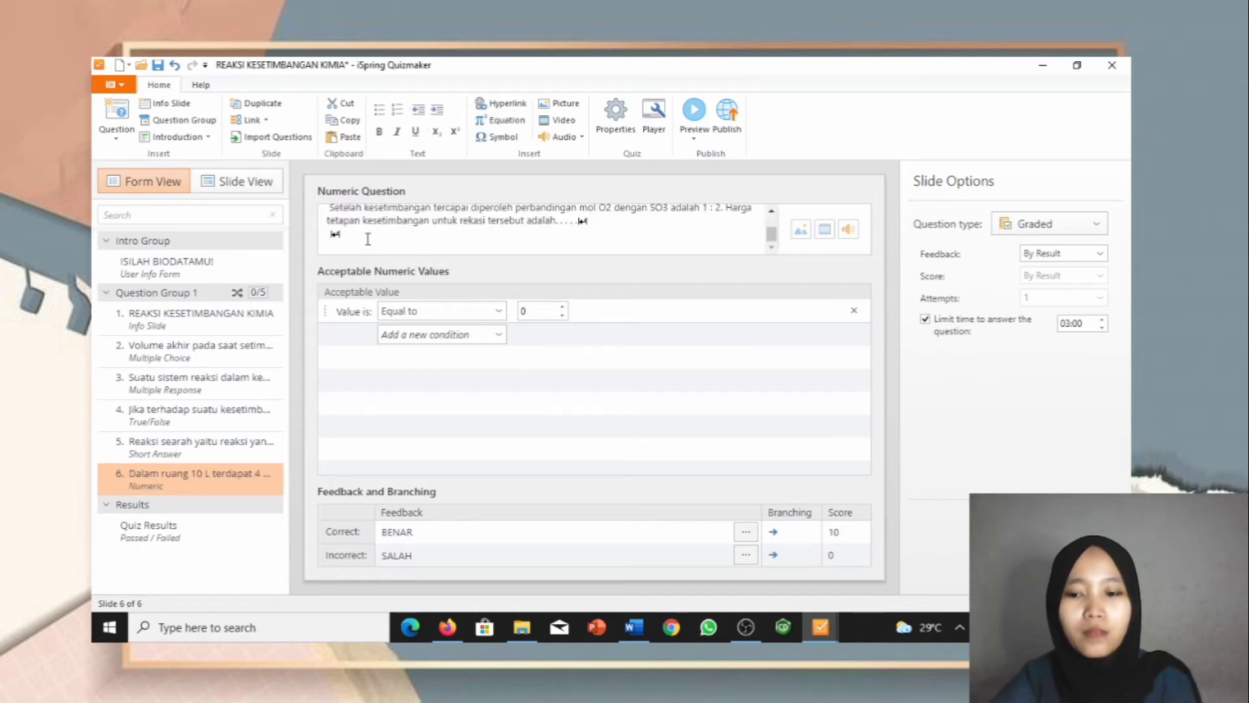
pyautogui.press('BackSpace')
pyautogui.hotkey('ctrl', 'Home')
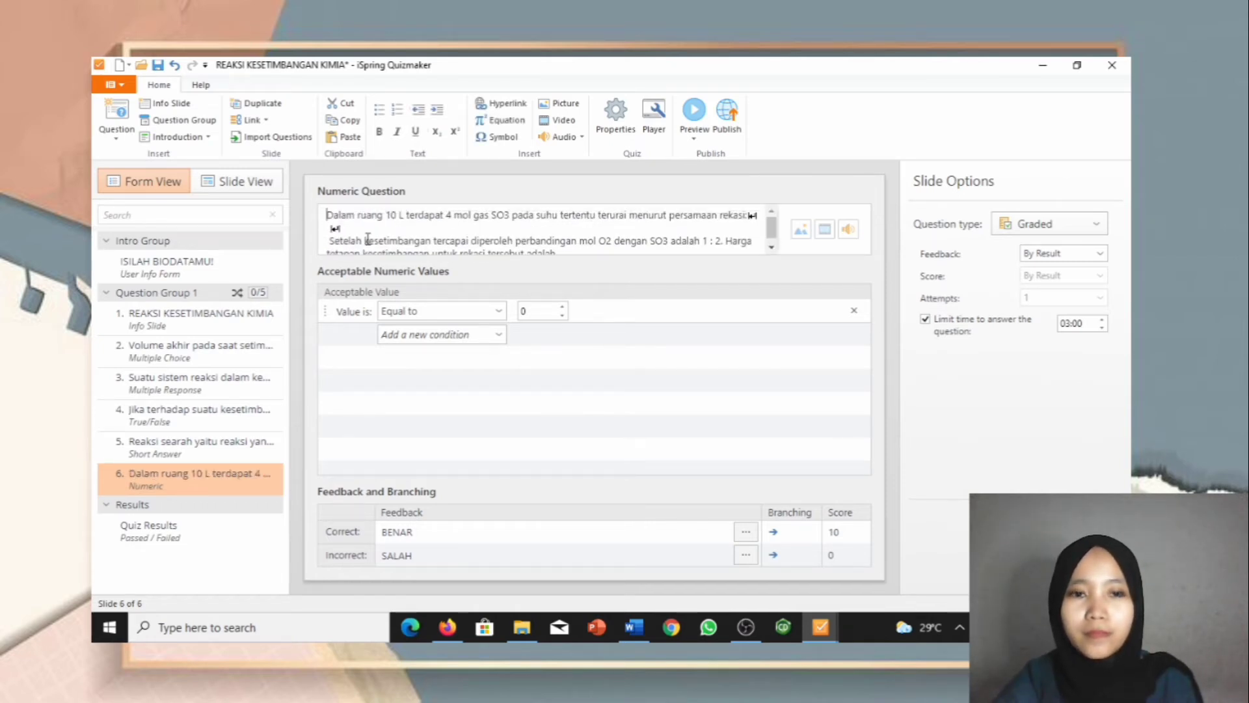
pyautogui.press('Delete')
pyautogui.press('Delete')
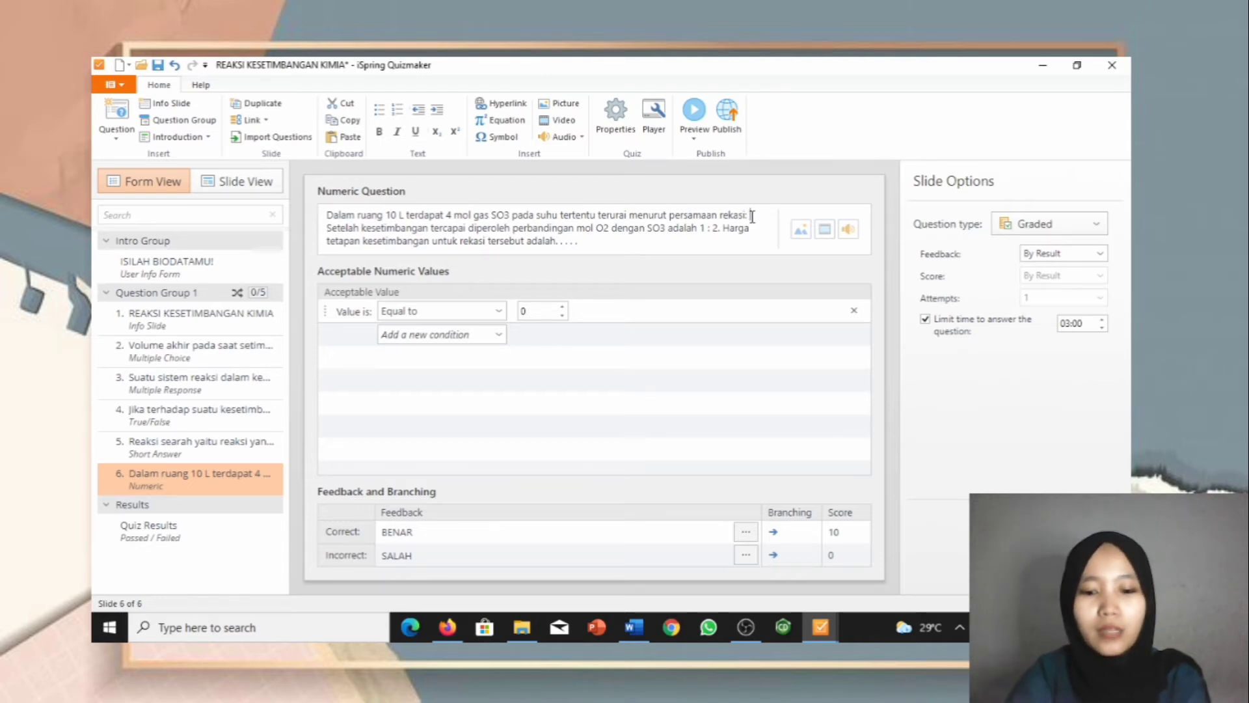
pyautogui.press('Delete')
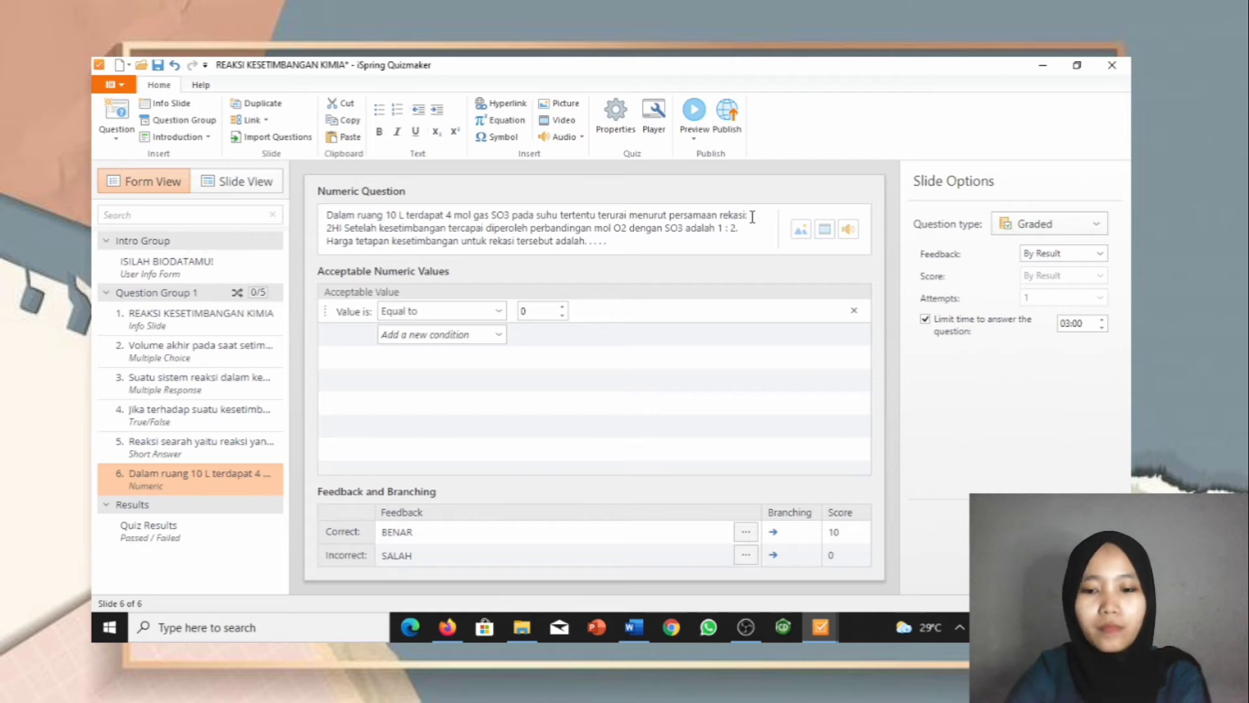
pyautogui.write('I')
pyautogui.write('(g')
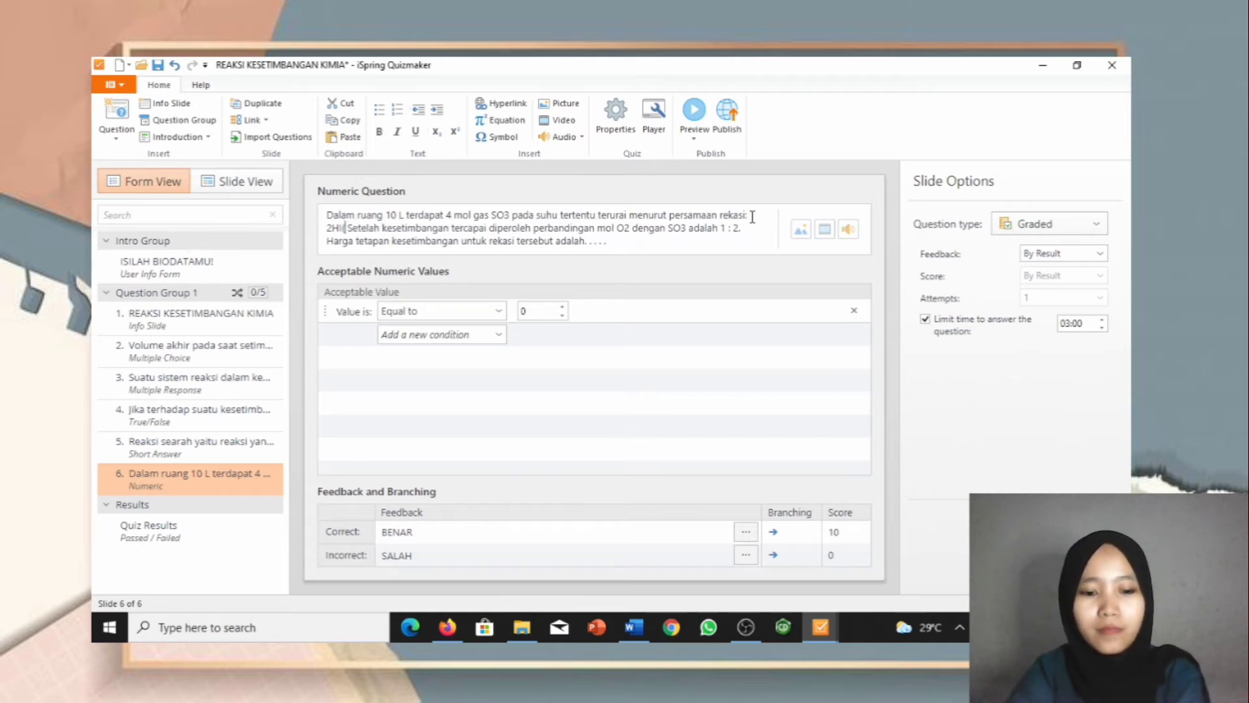
pyautogui.write('_')
# Step: Fix the reactant to '2HI(g)' and insert a ↔ arrow from the Symbol dialog
pyautogui.press('BackSpace')
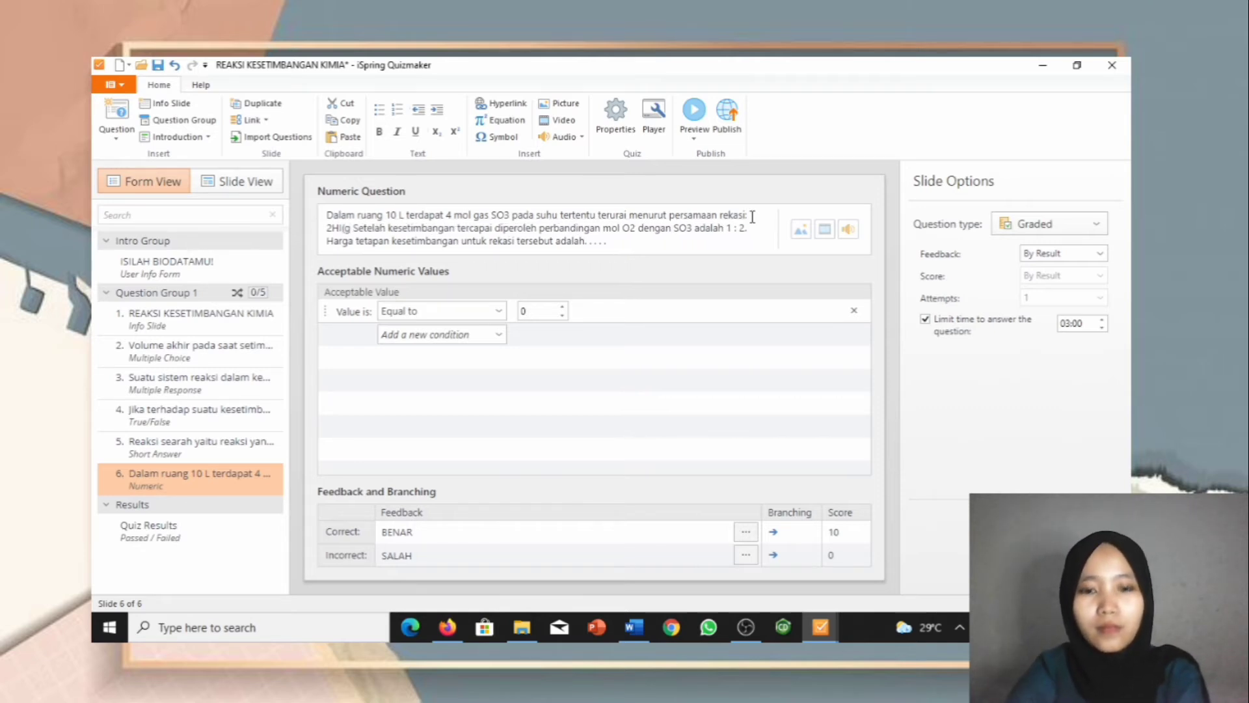
pyautogui.write(')')
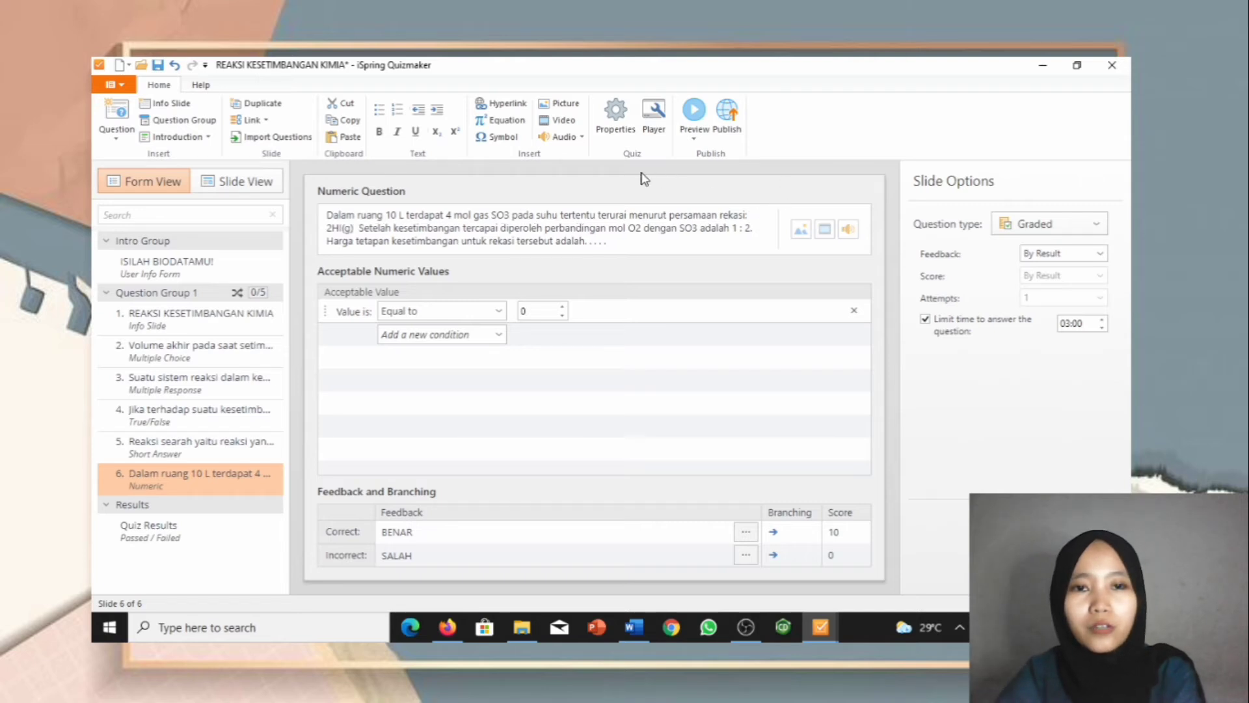
pyautogui.click(502, 134)
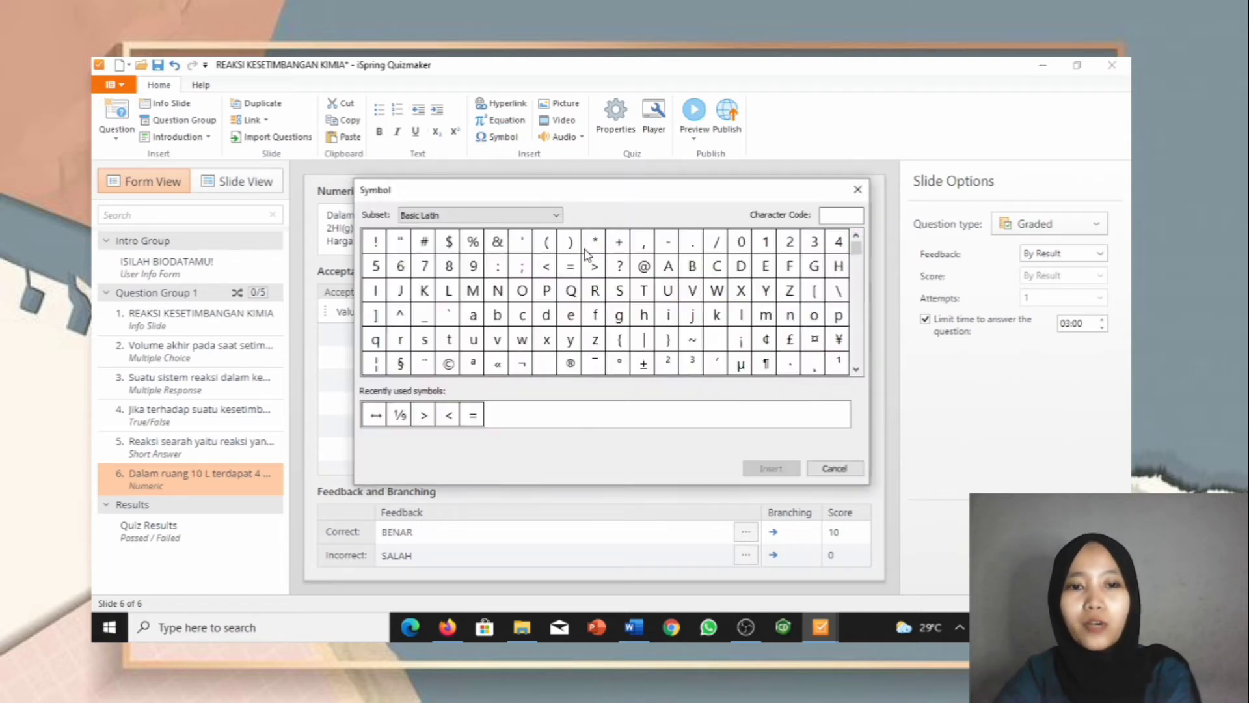
pyautogui.click(376, 415)
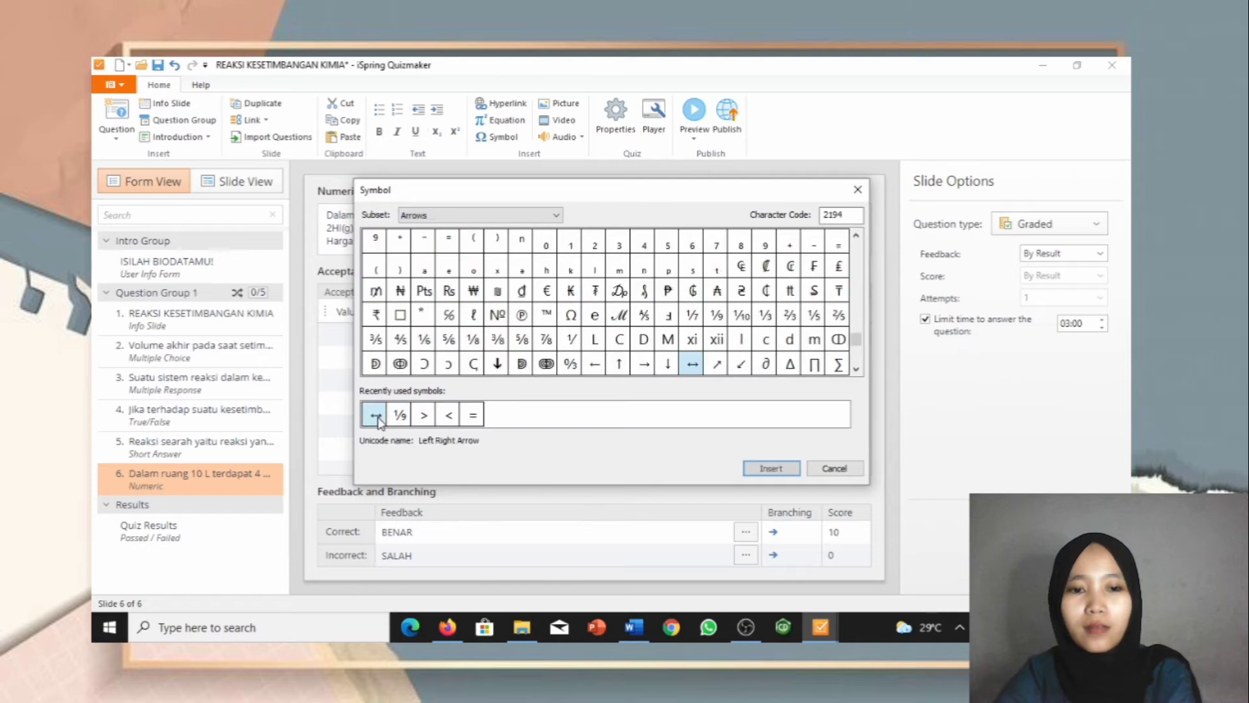
pyautogui.click(754, 470)
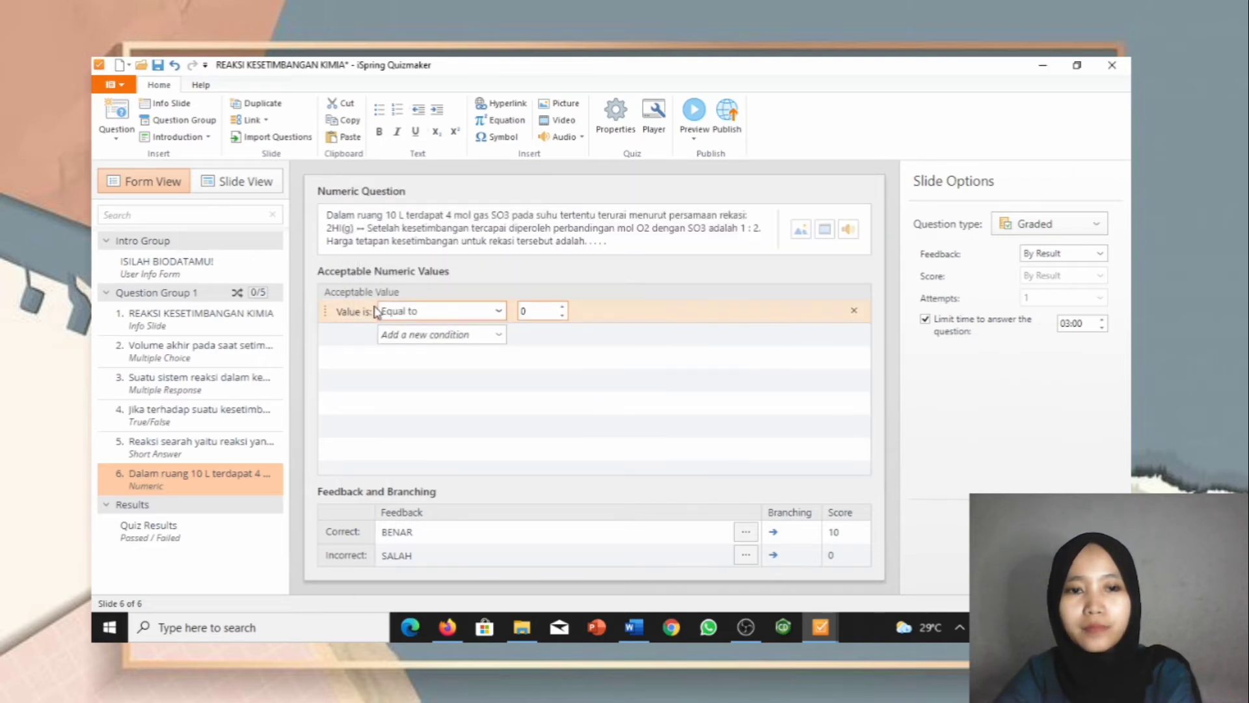
# Step: Type 'H2(g) + I2(g).' after the arrow, with both 2s as subscripts
pyautogui.write('H')
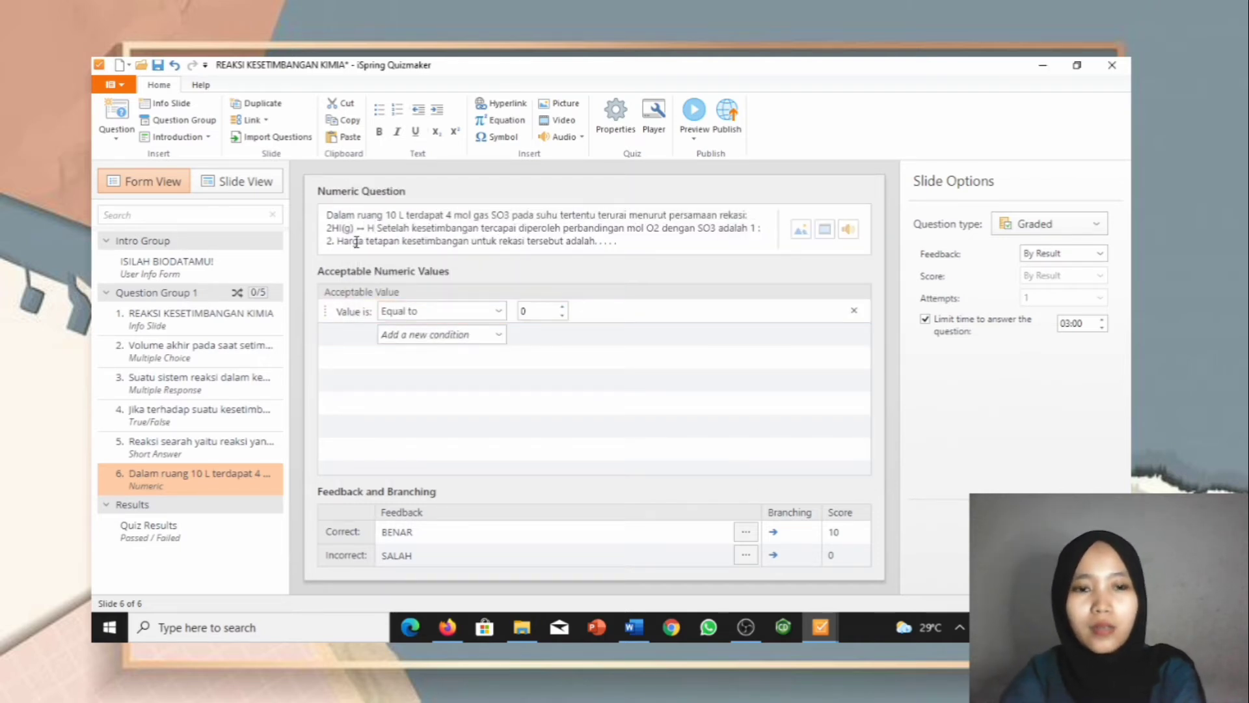
pyautogui.click(434, 132)
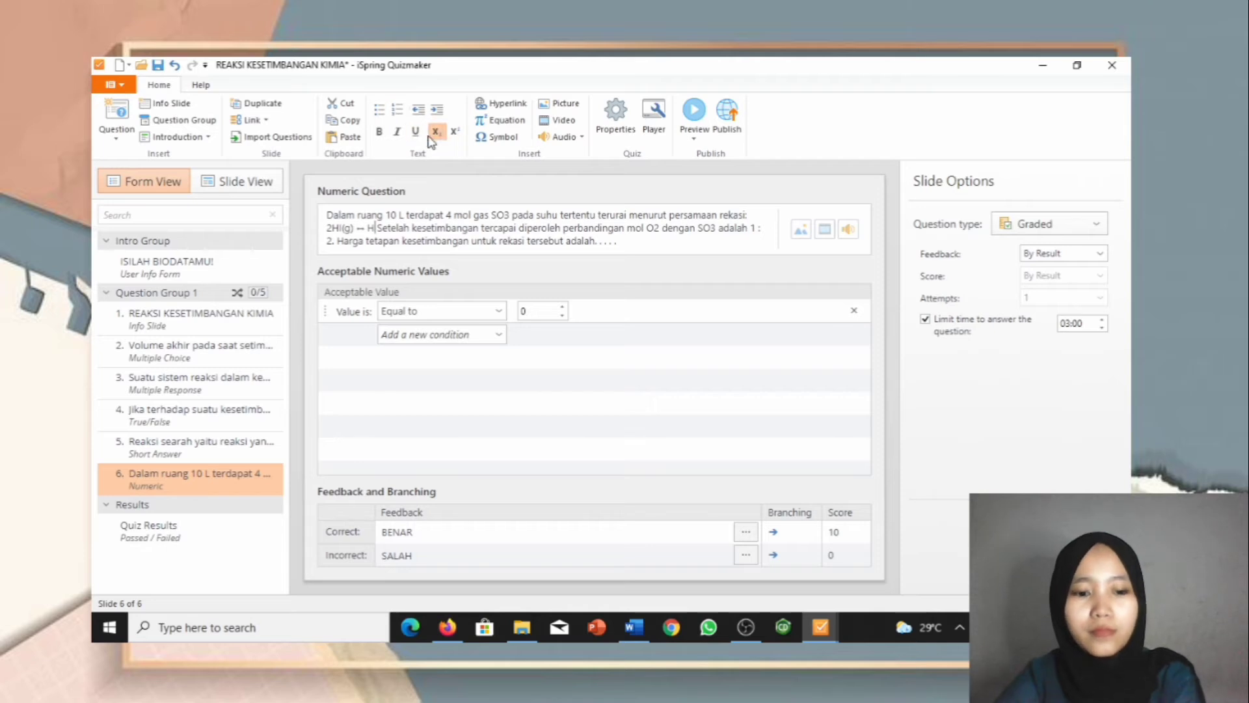
pyautogui.write('2')
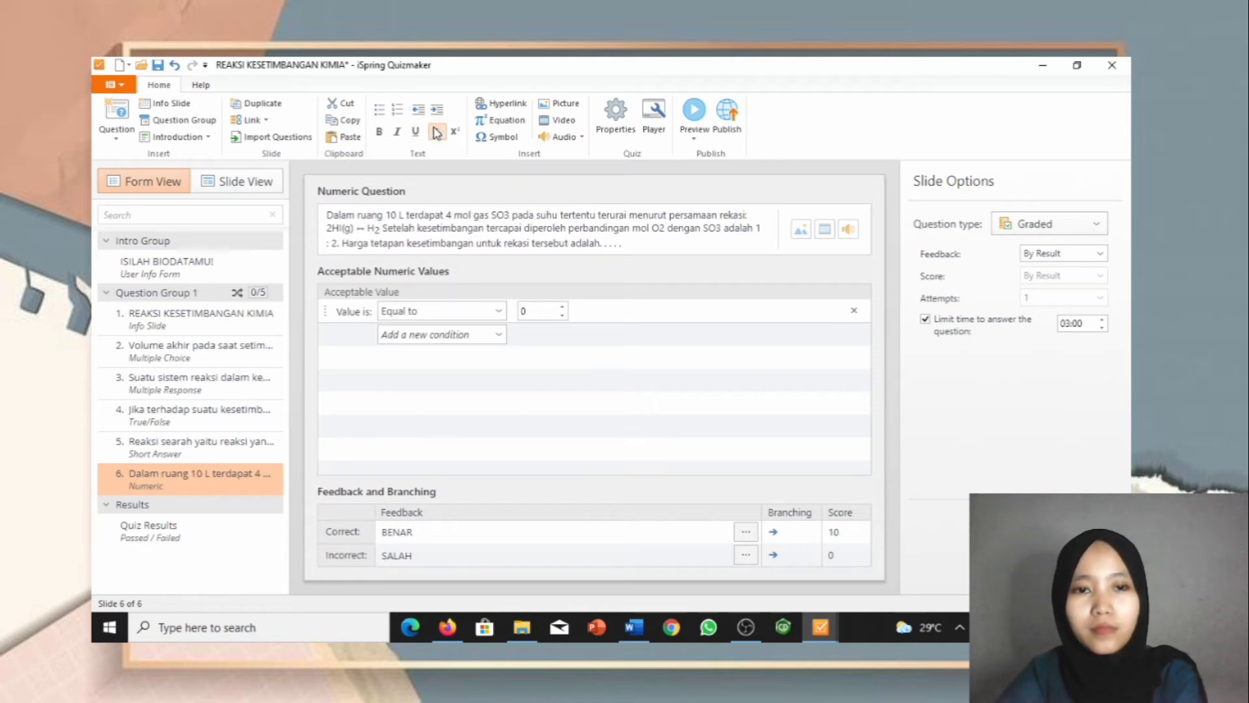
pyautogui.write('(g')
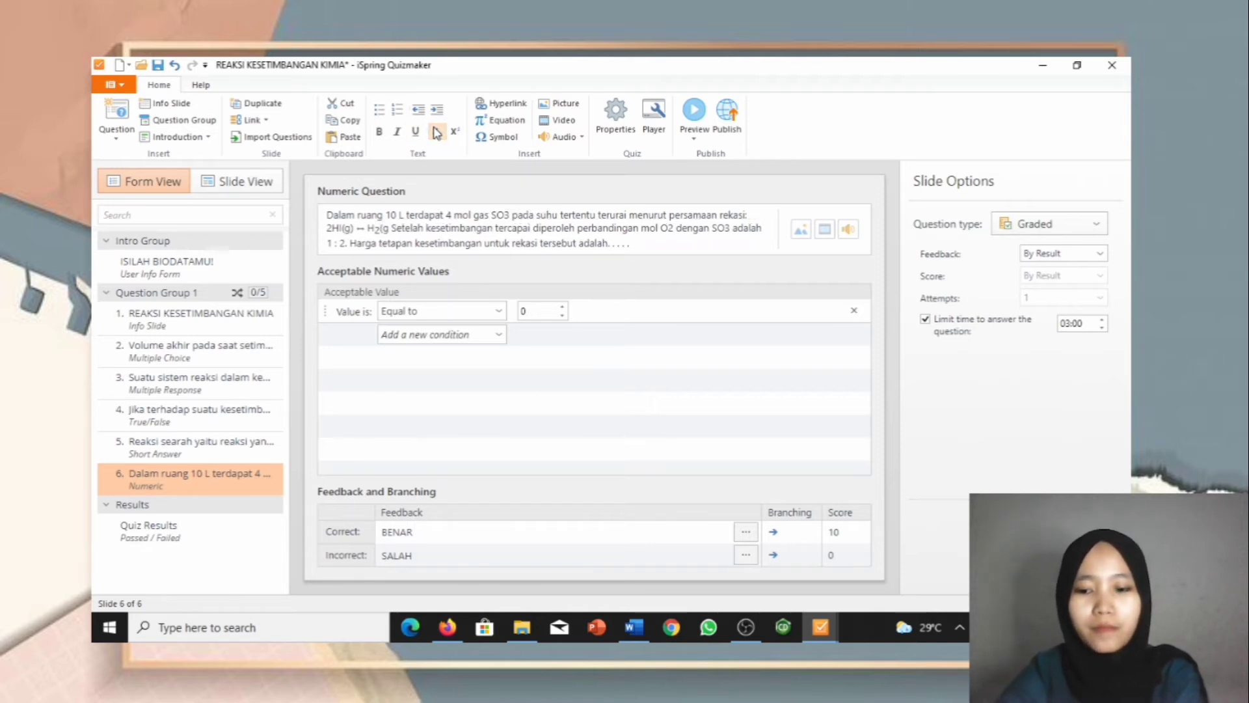
pyautogui.write(') + ')
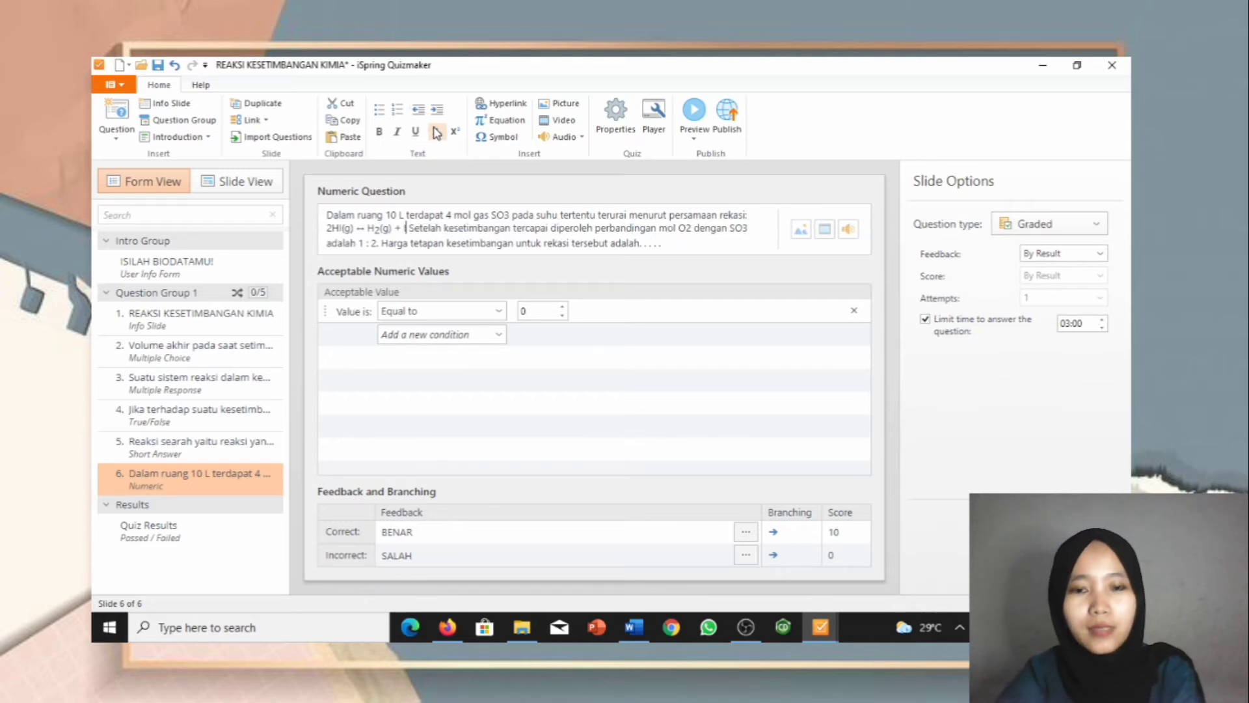
pyautogui.write('I')
pyautogui.click(436, 132)
pyautogui.write('2')
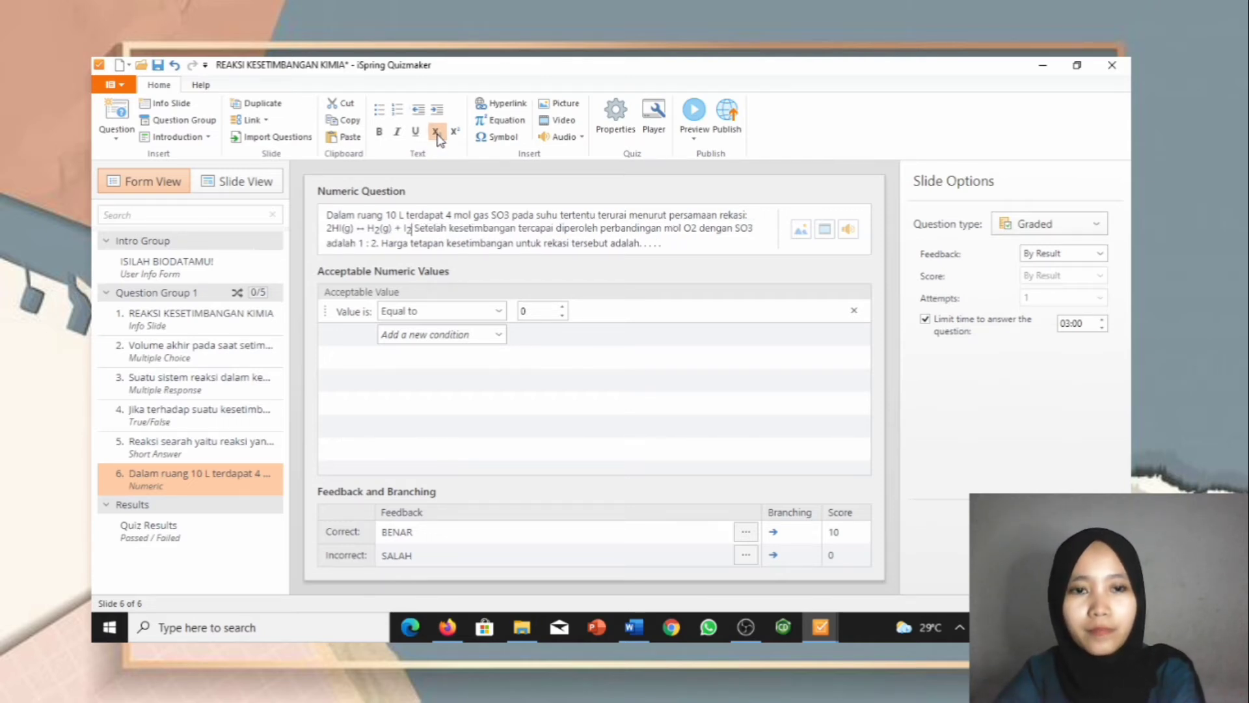
pyautogui.write('(g')
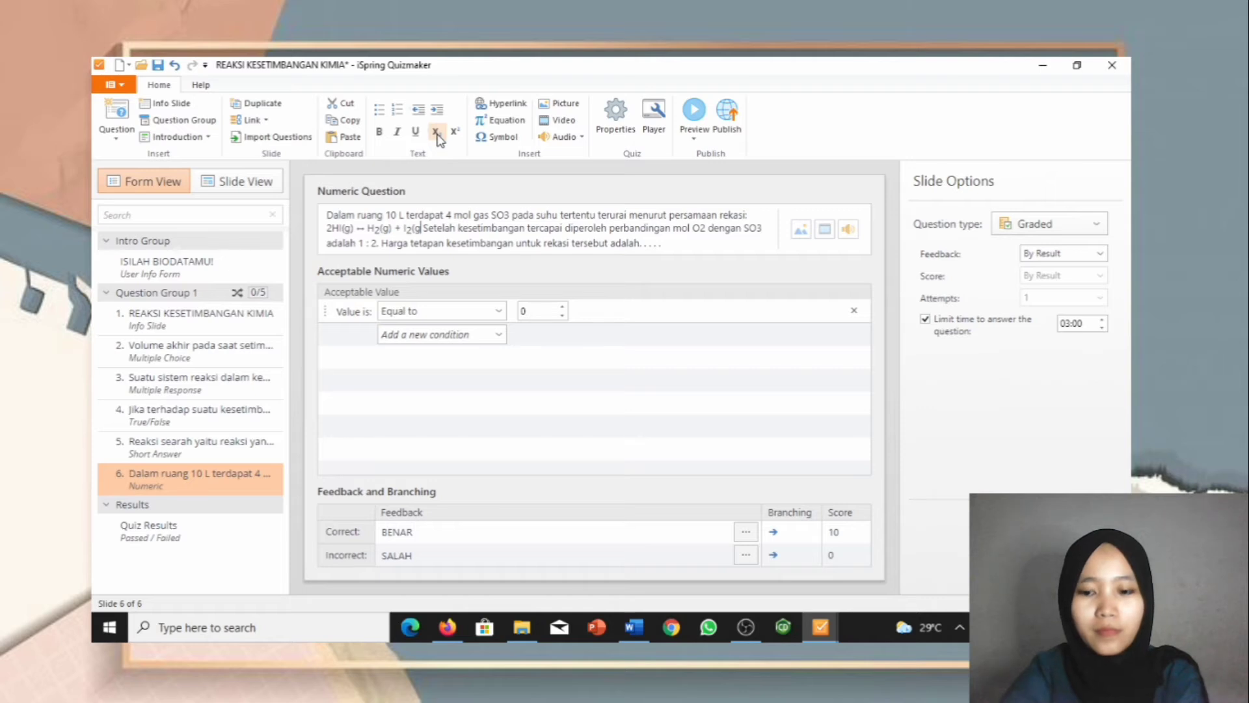
pyautogui.write(')')
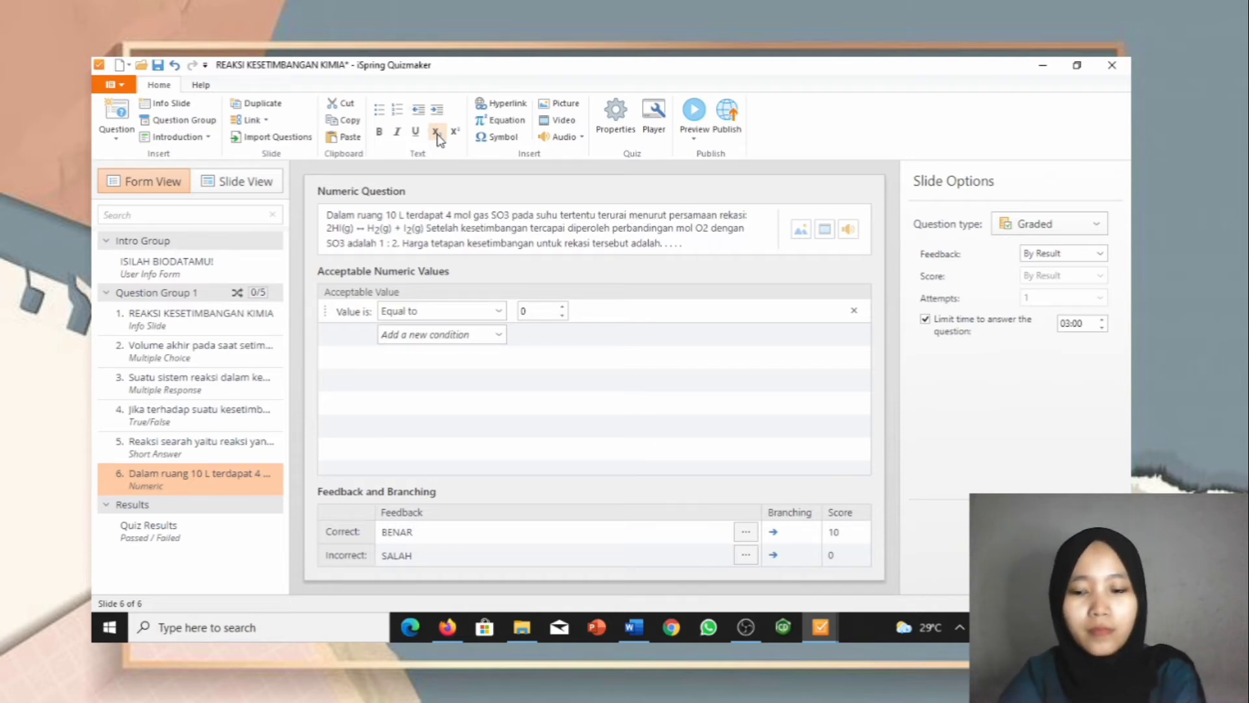
pyautogui.write('.')
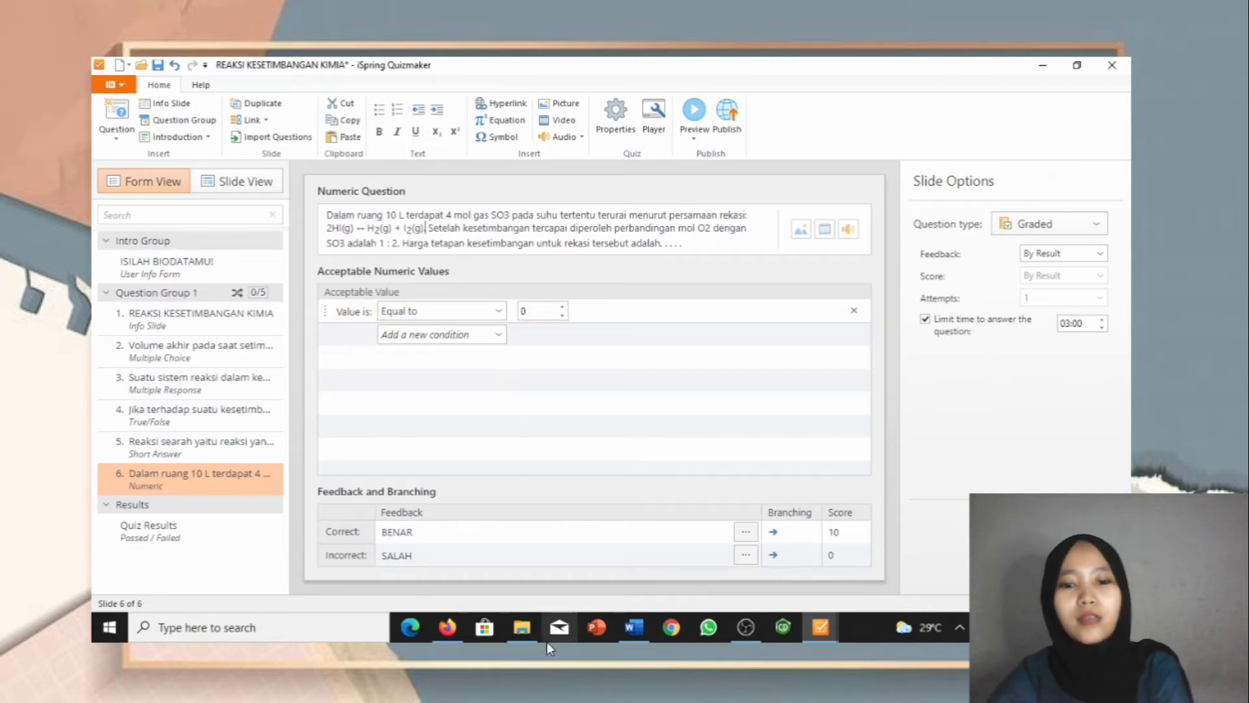
# Step: Check question 6's answer in the Word source document
pyautogui.moveTo(630, 635)
pyautogui.click(629, 570)
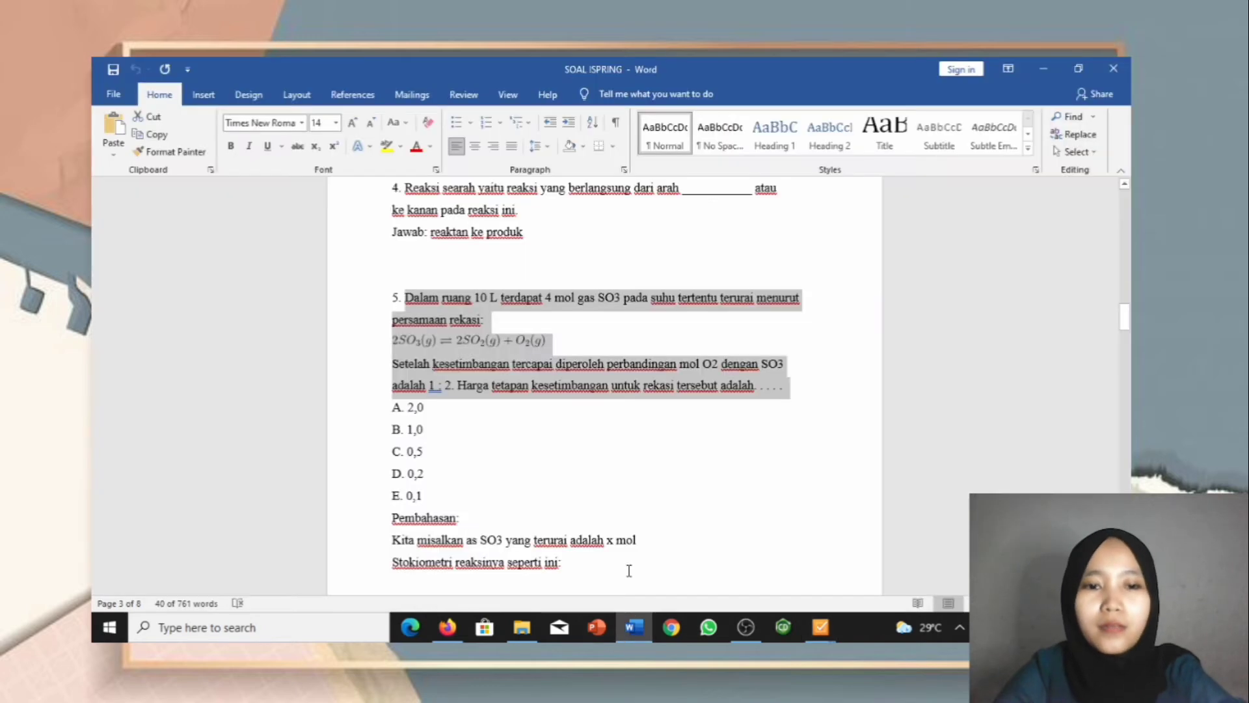
pyautogui.scroll(-3, 625, 566)
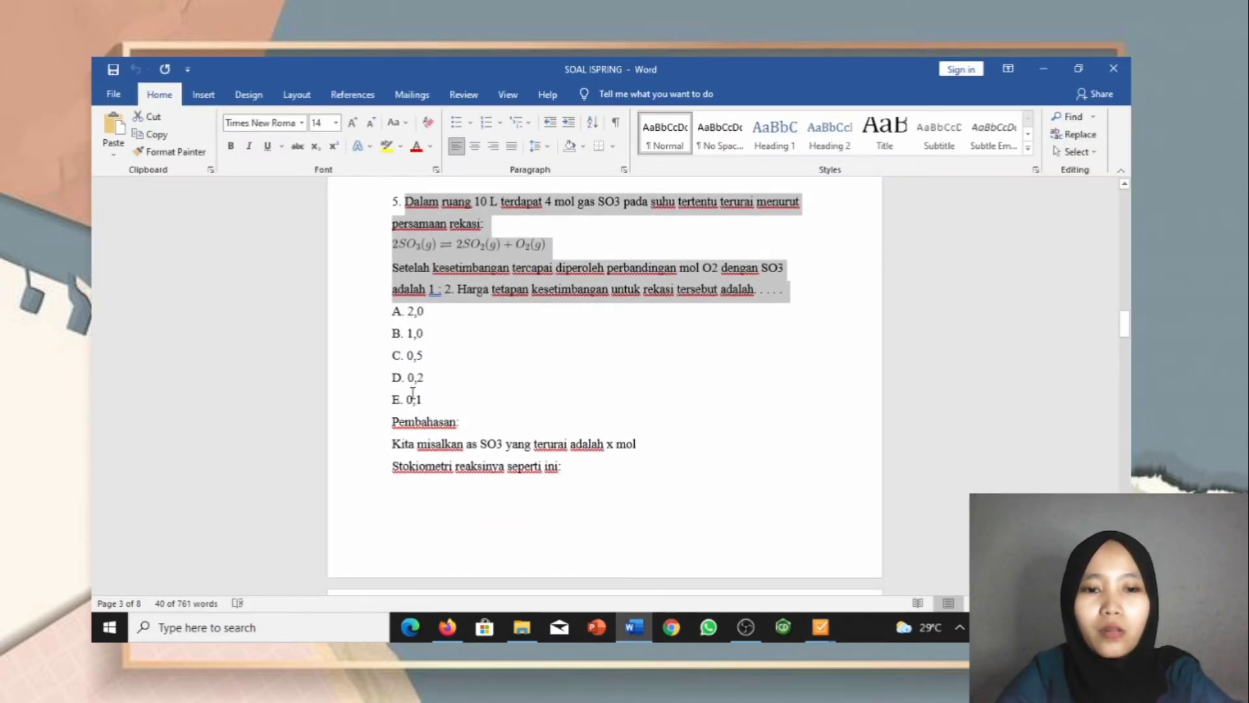
pyautogui.moveTo(818, 641)
pyautogui.click(855, 564)
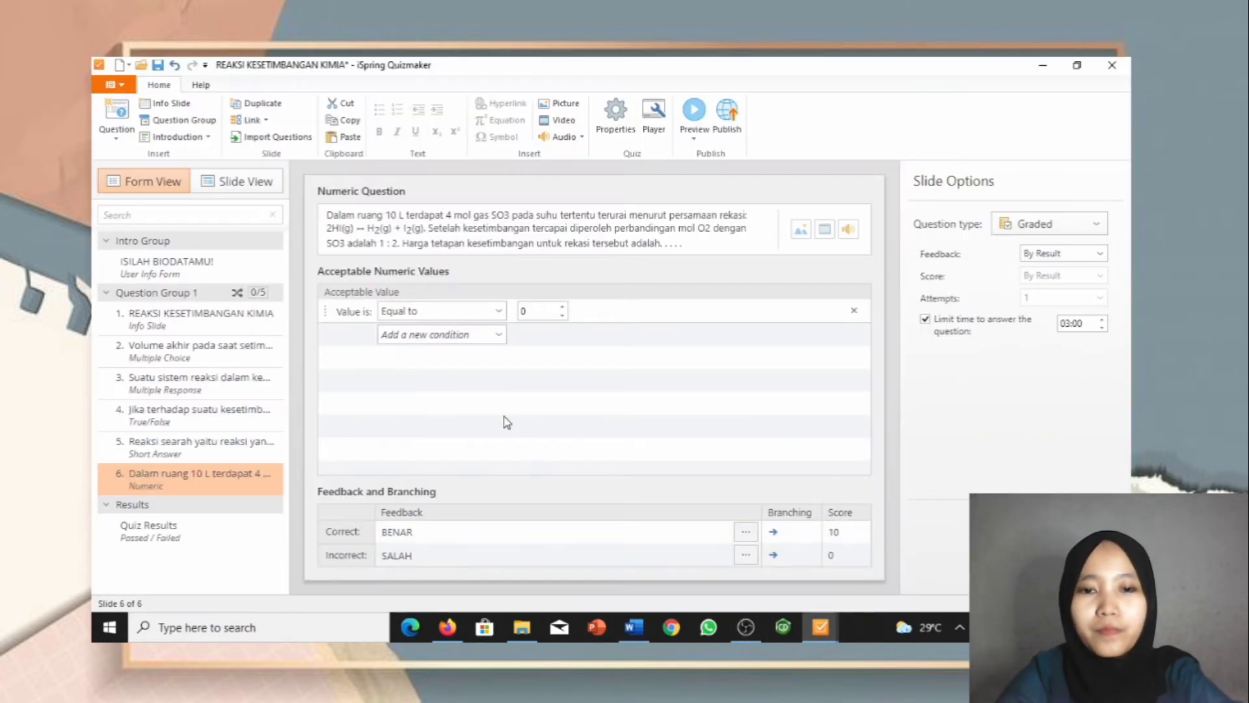
# Step: Set the numeric answer to a value equal to 0.1
pyautogui.click(440, 311)
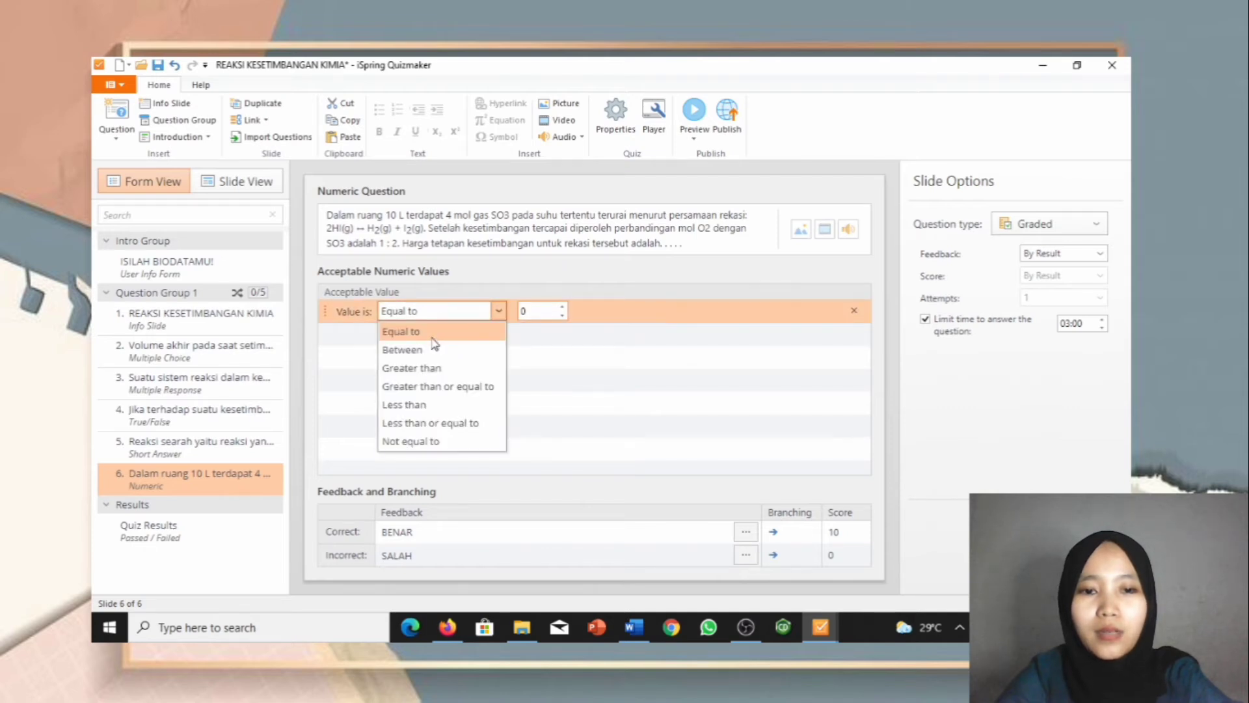
pyautogui.click(554, 312)
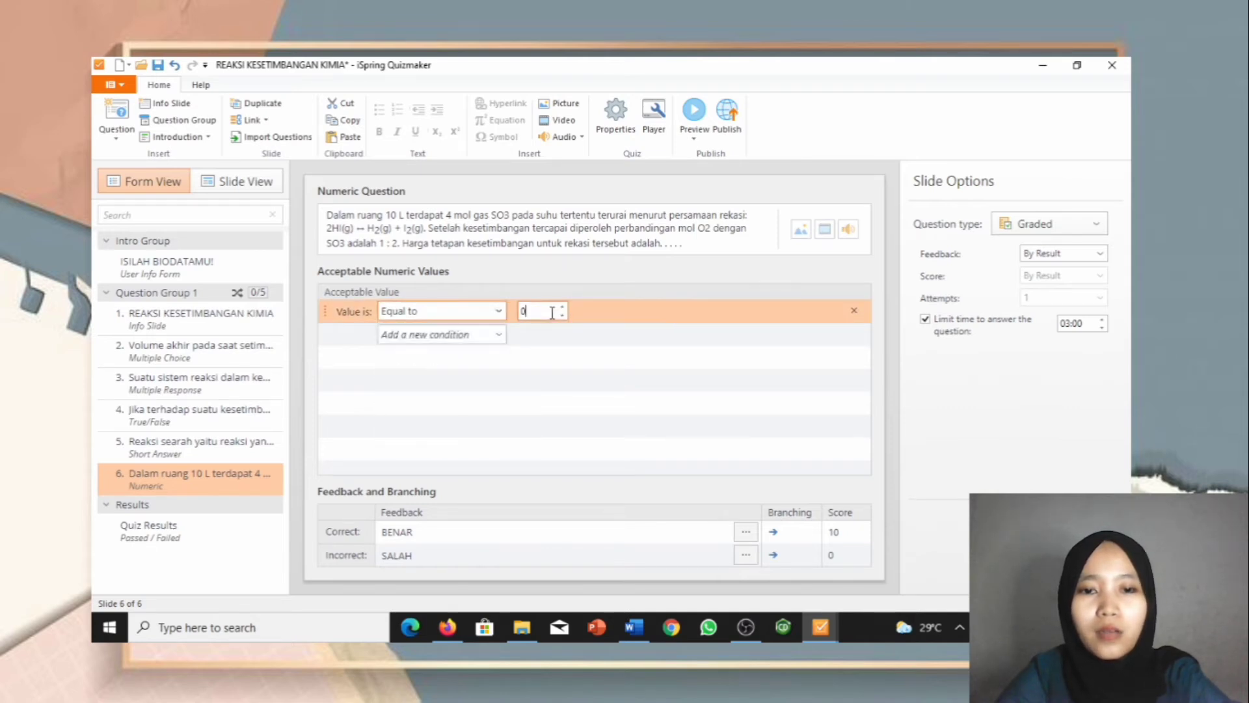
pyautogui.click(497, 311)
pyautogui.click(473, 351)
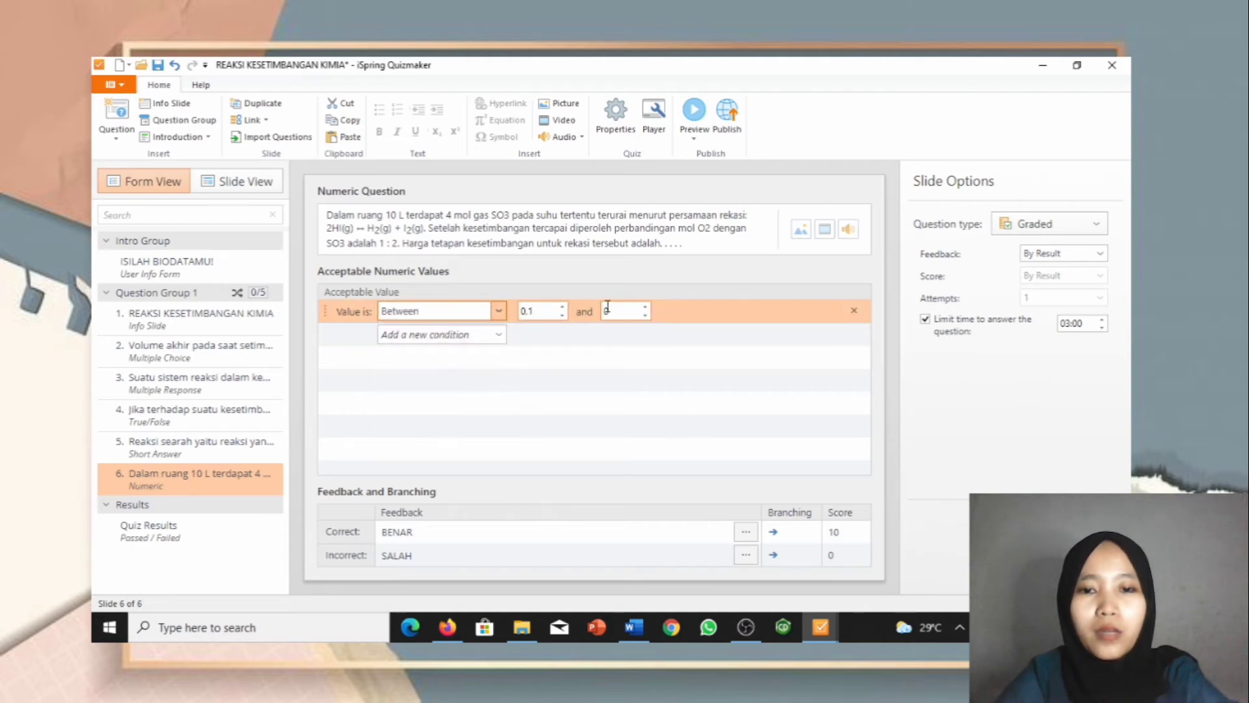
pyautogui.click(498, 311)
pyautogui.click(475, 333)
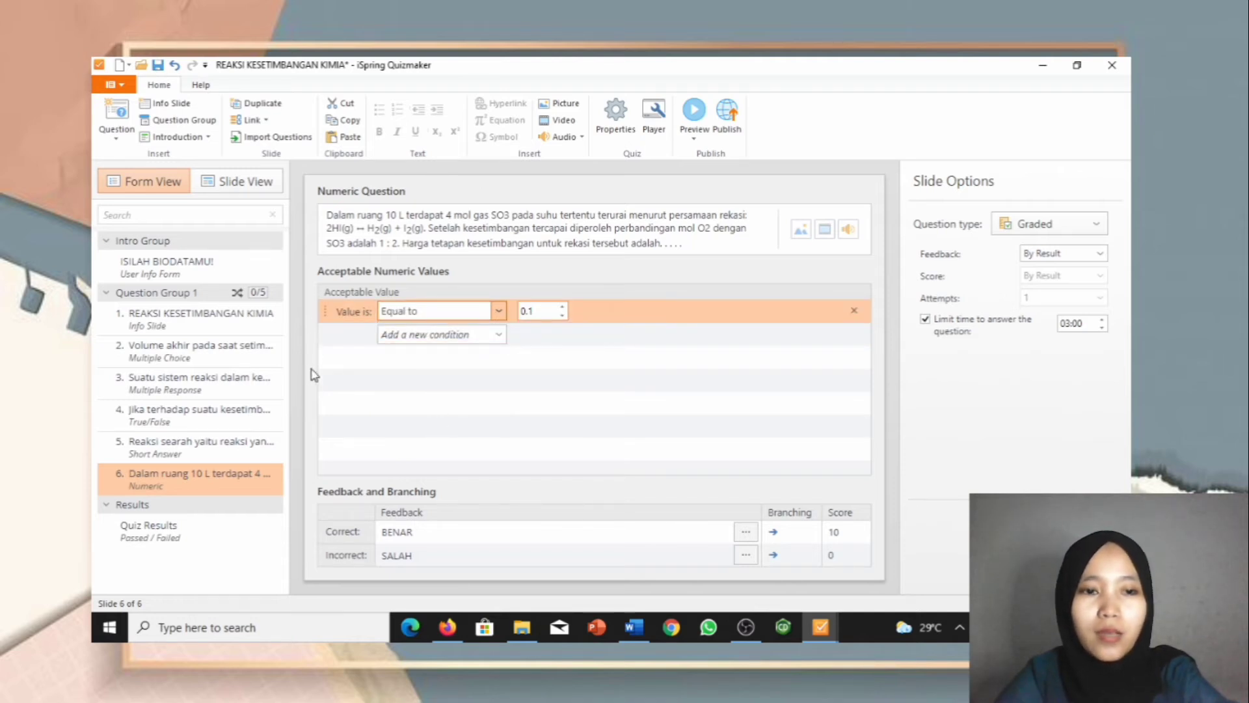
pyautogui.click(225, 178)
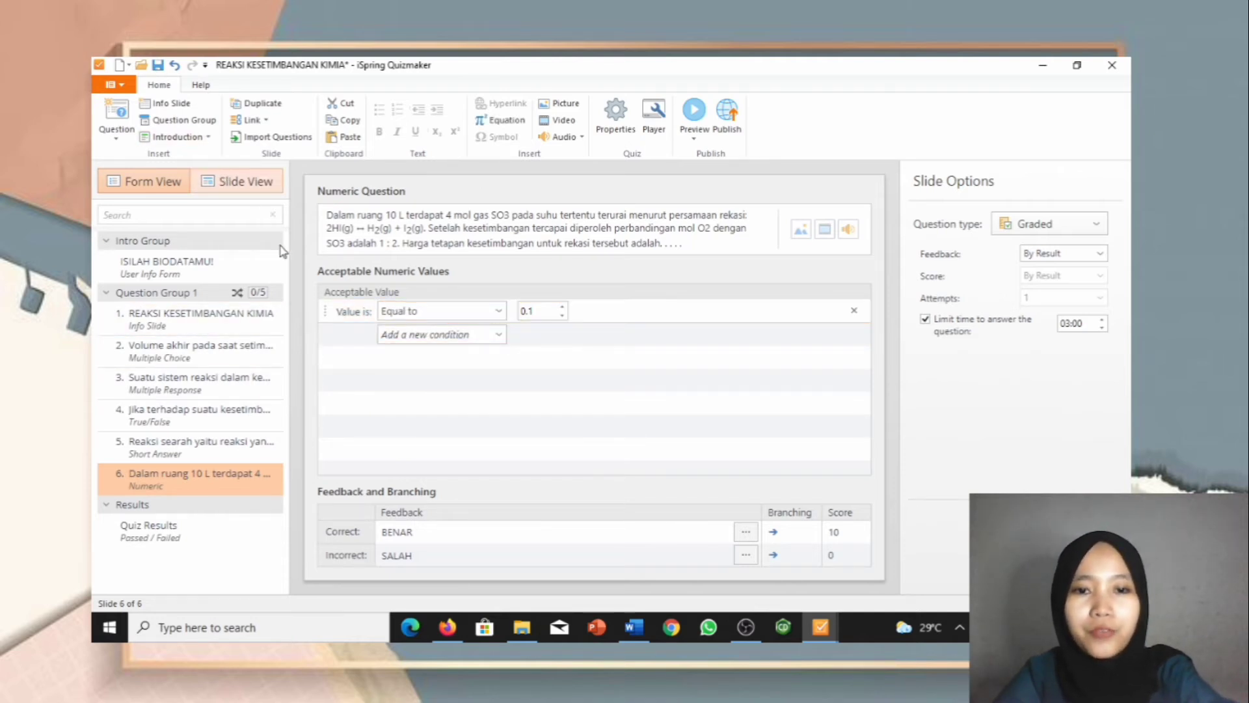
# Step: On slide 6, drag the answer box and question text lower, so the question sits just above the answer
pyautogui.moveTo(391, 312); pyautogui.dragTo(393, 452)
pyautogui.click(436, 252)
pyautogui.keyDown('shift'); pyautogui.click(447, 216); pyautogui.keyUp('shift')
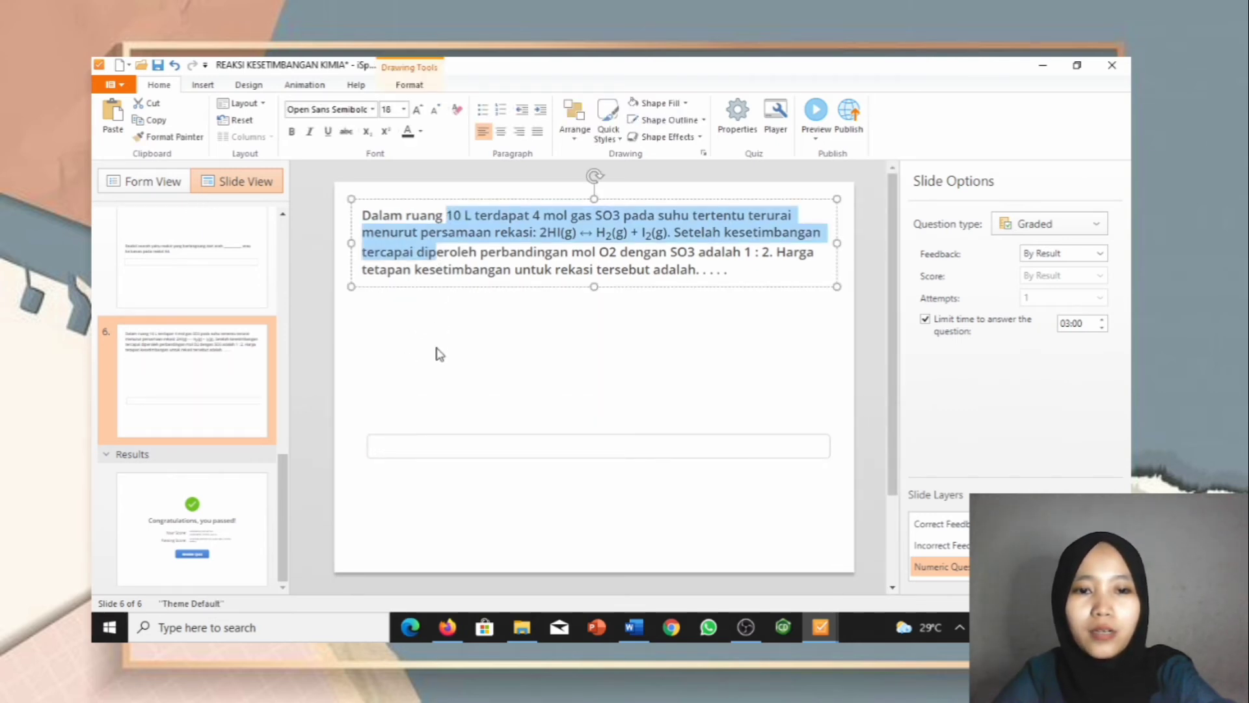
pyautogui.moveTo(413, 201); pyautogui.dragTo(414, 322)
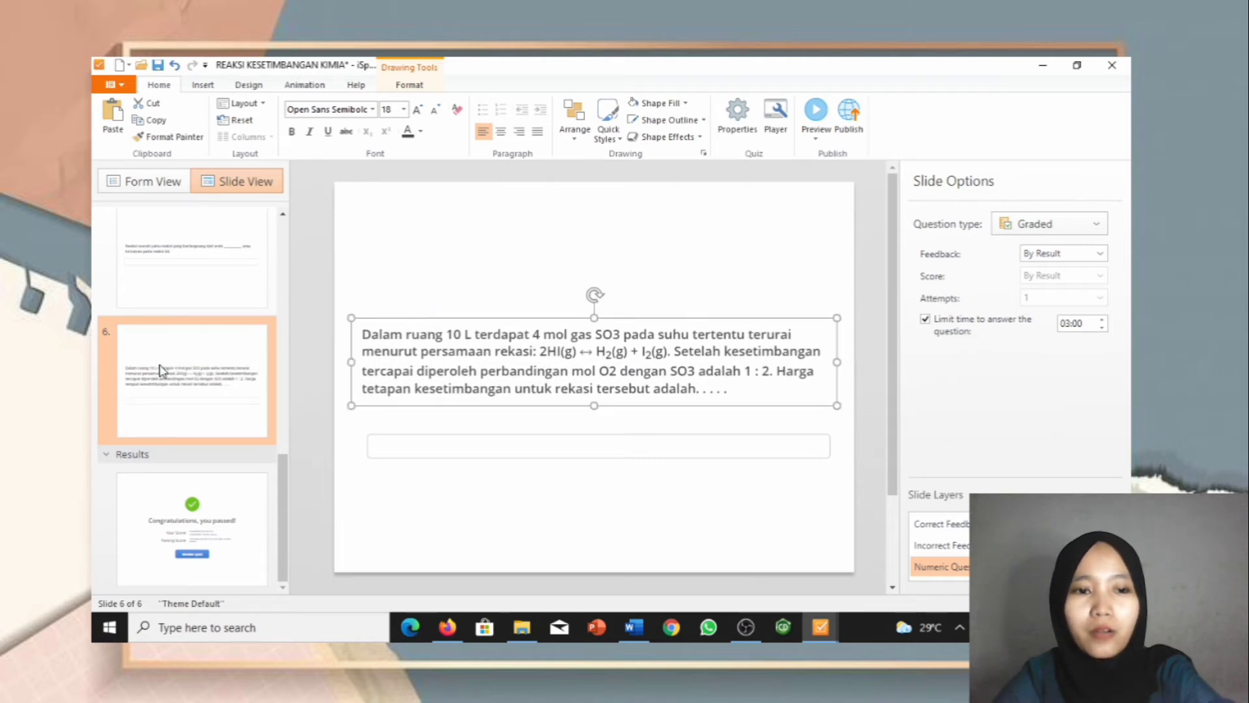
pyautogui.click(157, 186)
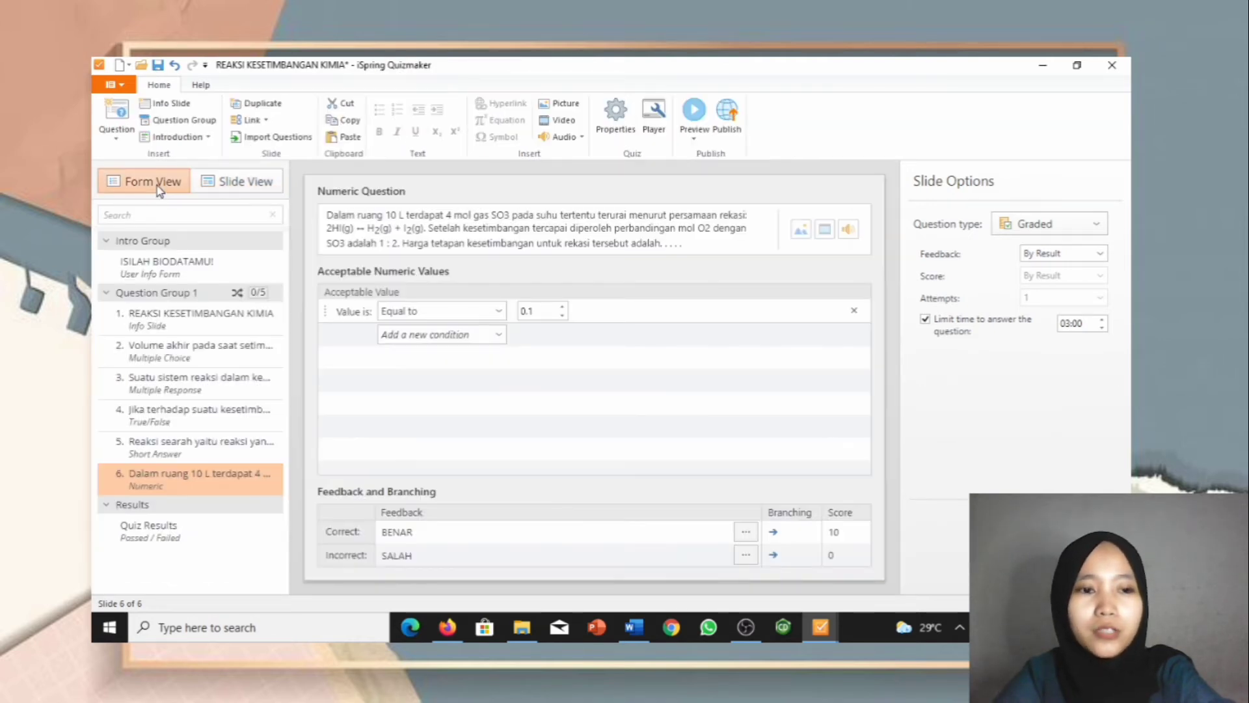
pyautogui.click(117, 123)
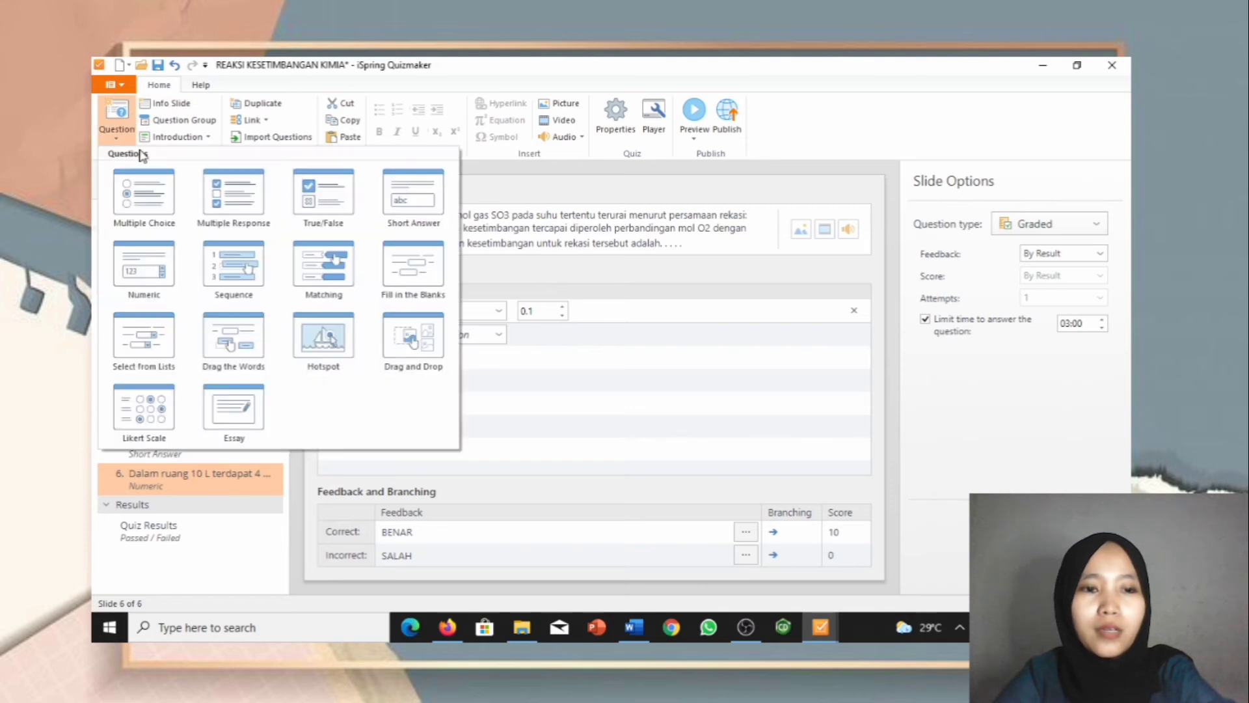
# Step: Add a Sequence question, select question 6's text in Word, and select the placeholder question wording
pyautogui.click(213, 277)
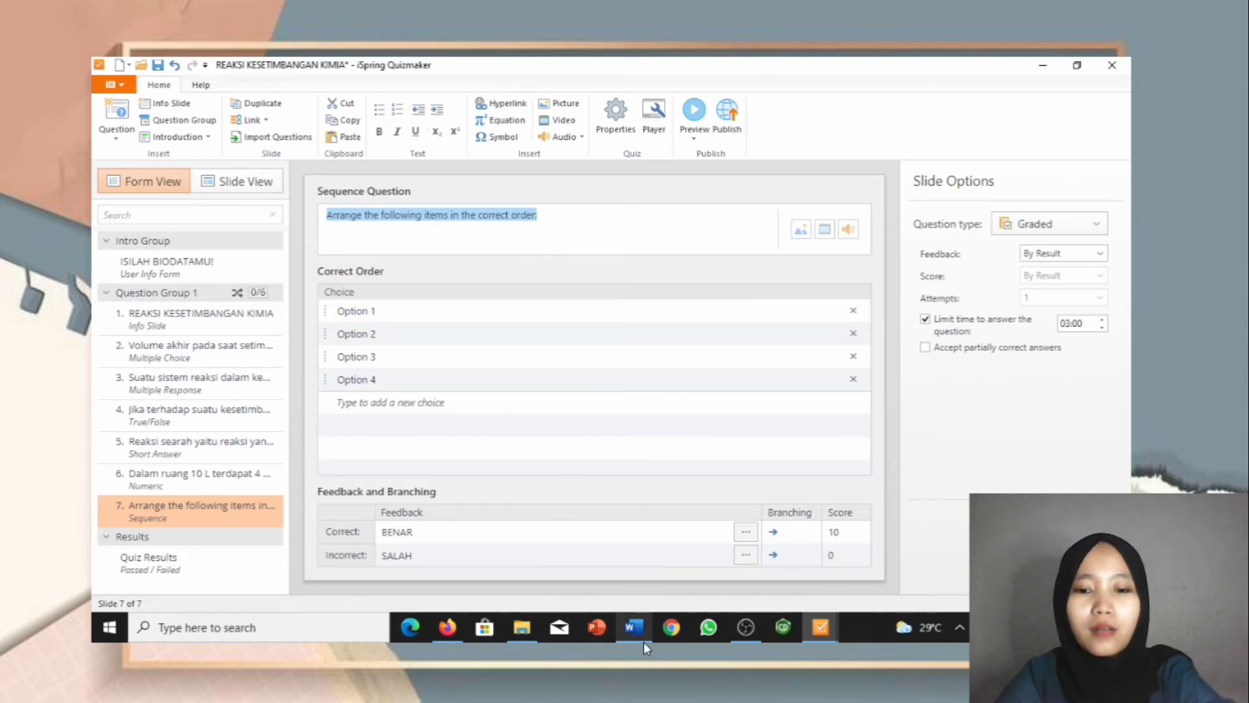
pyautogui.click(635, 576)
pyautogui.scroll(-10, 541, 451)
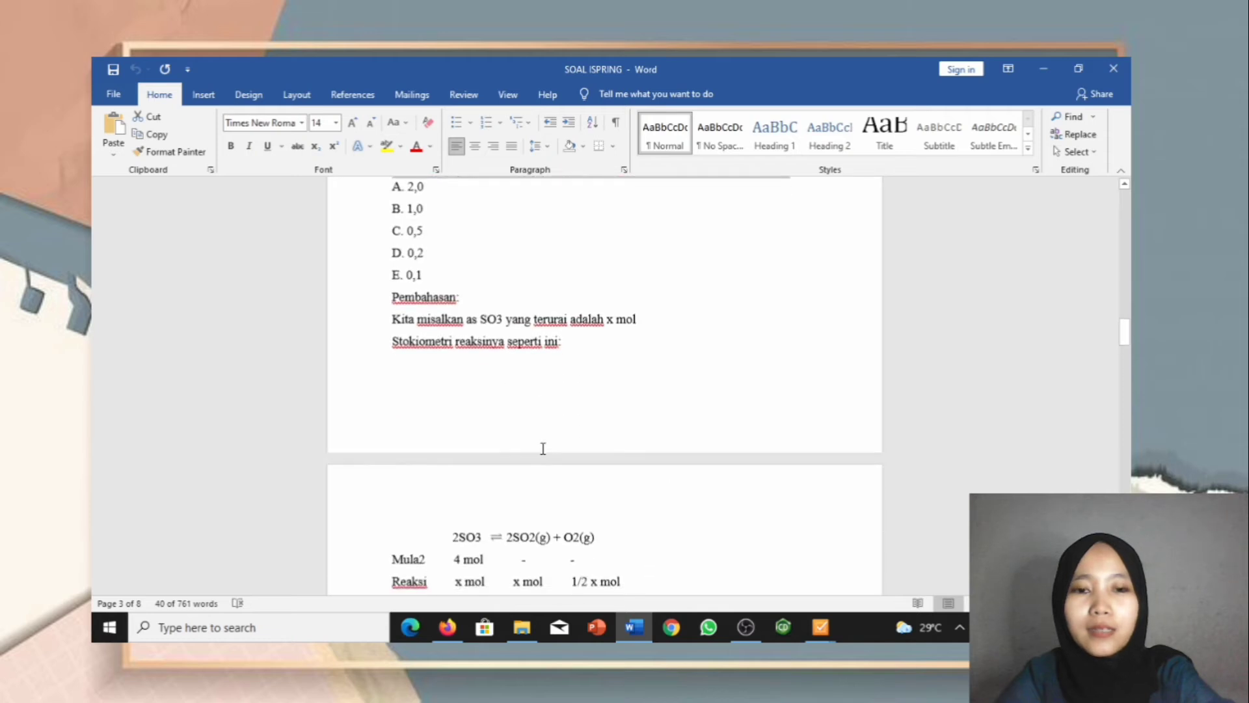
pyautogui.scroll(-8, 542, 451)
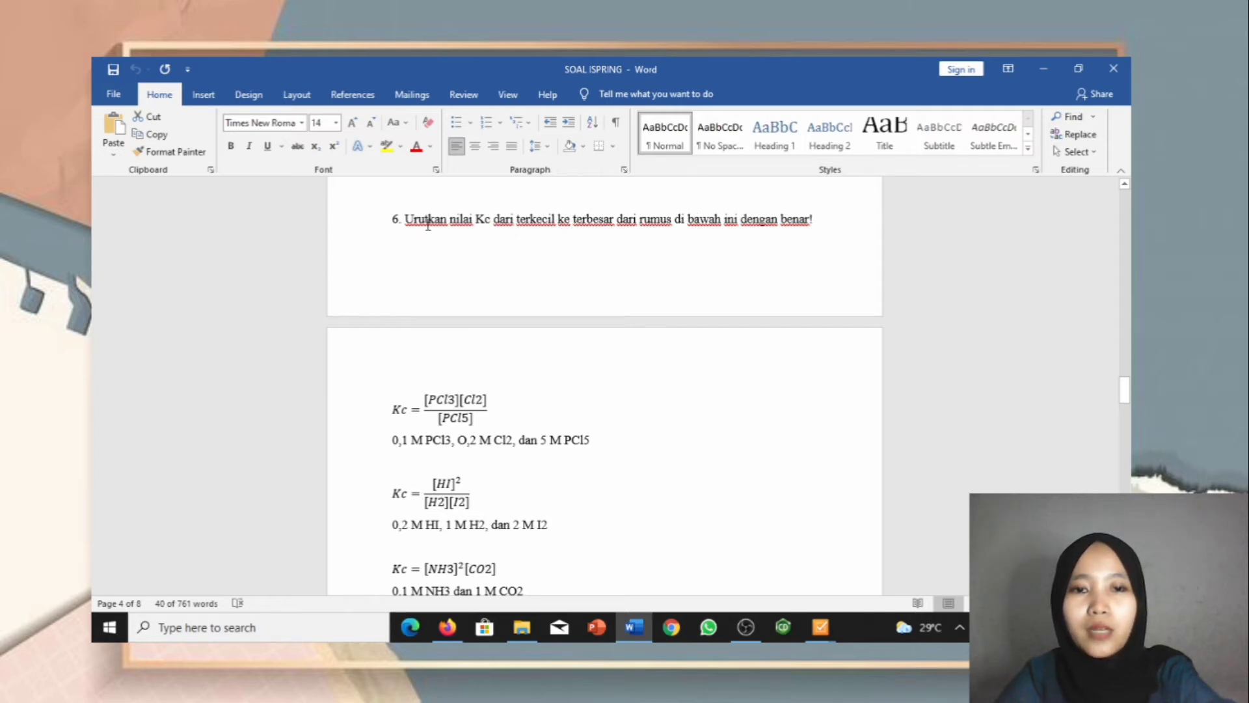
pyautogui.moveTo(407, 218); pyautogui.dragTo(814, 220)
pyautogui.hotkey('ctrl', 'c')
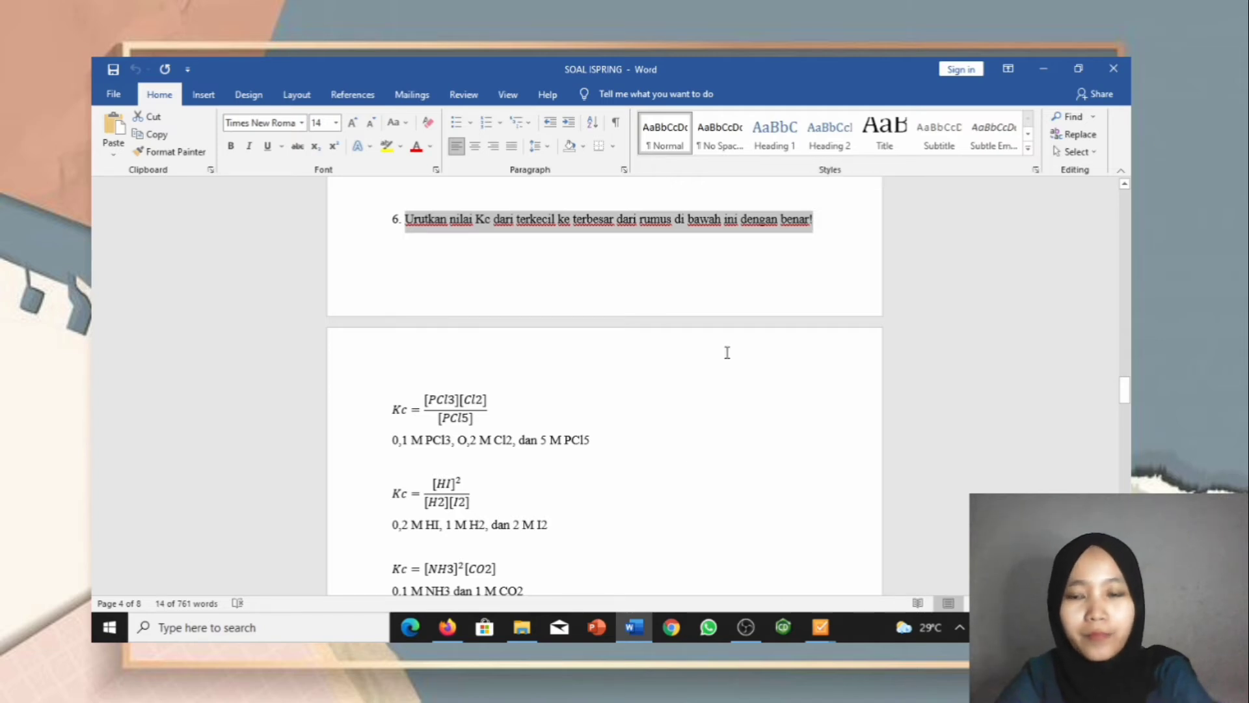
pyautogui.moveTo(820, 626)
pyautogui.click(897, 572)
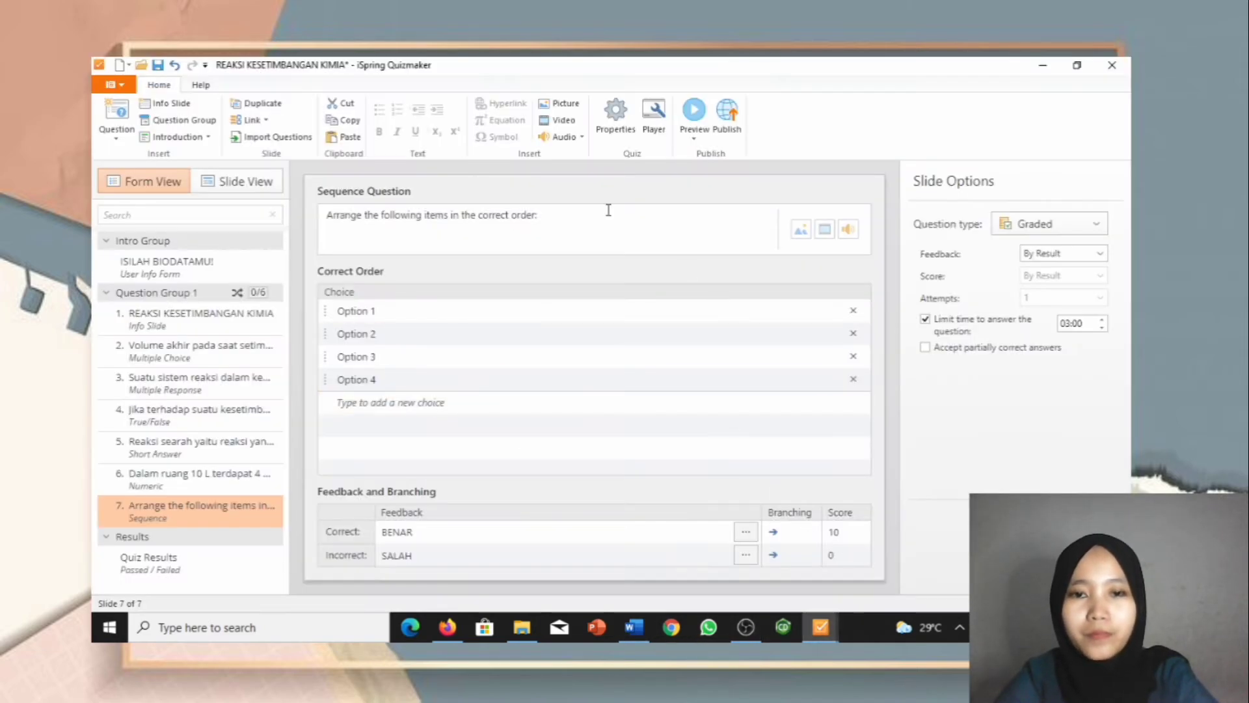
pyautogui.moveTo(558, 211); pyautogui.dragTo(321, 230)
# Step: Paste question 6's text as the question and the PCl3, Cl2, PCl5 concentration line as choice 1
pyautogui.hotkey('ctrl', 'v')
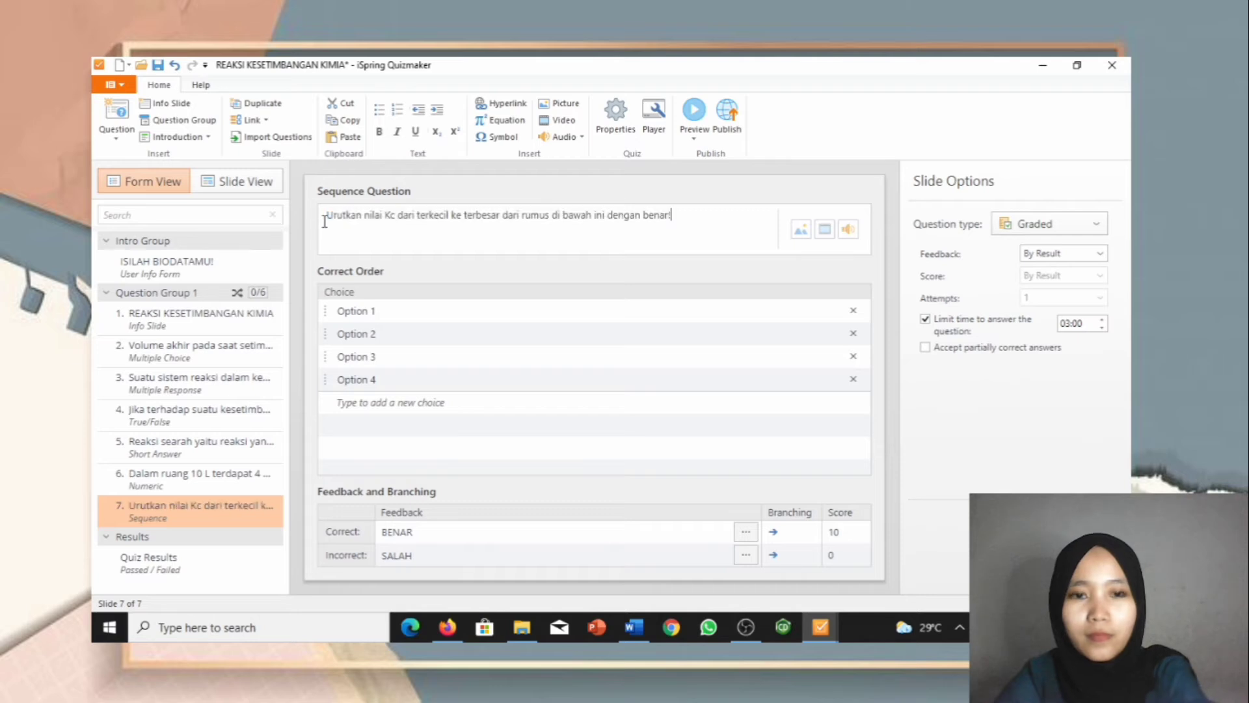
pyautogui.click(378, 311)
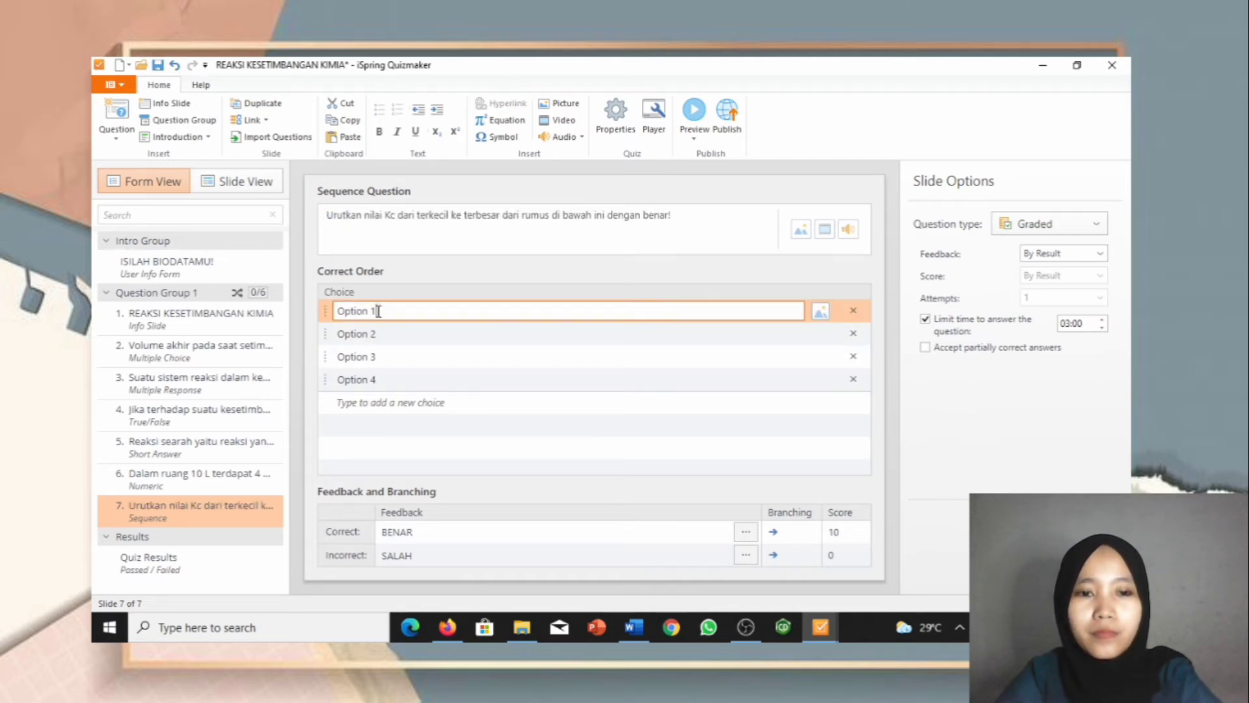
pyautogui.click(635, 631)
pyautogui.scroll(-2, 588, 496)
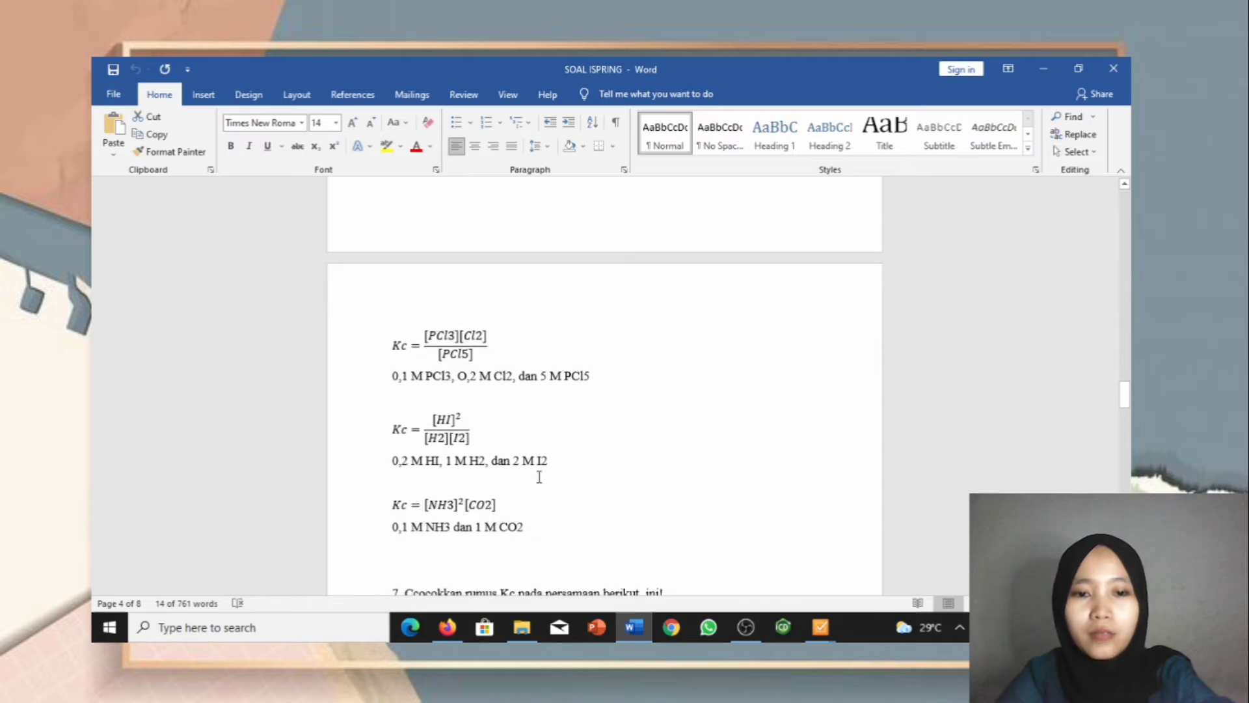
pyautogui.moveTo(385, 377); pyautogui.dragTo(587, 384)
pyautogui.hotkey('ctrl', 'c')
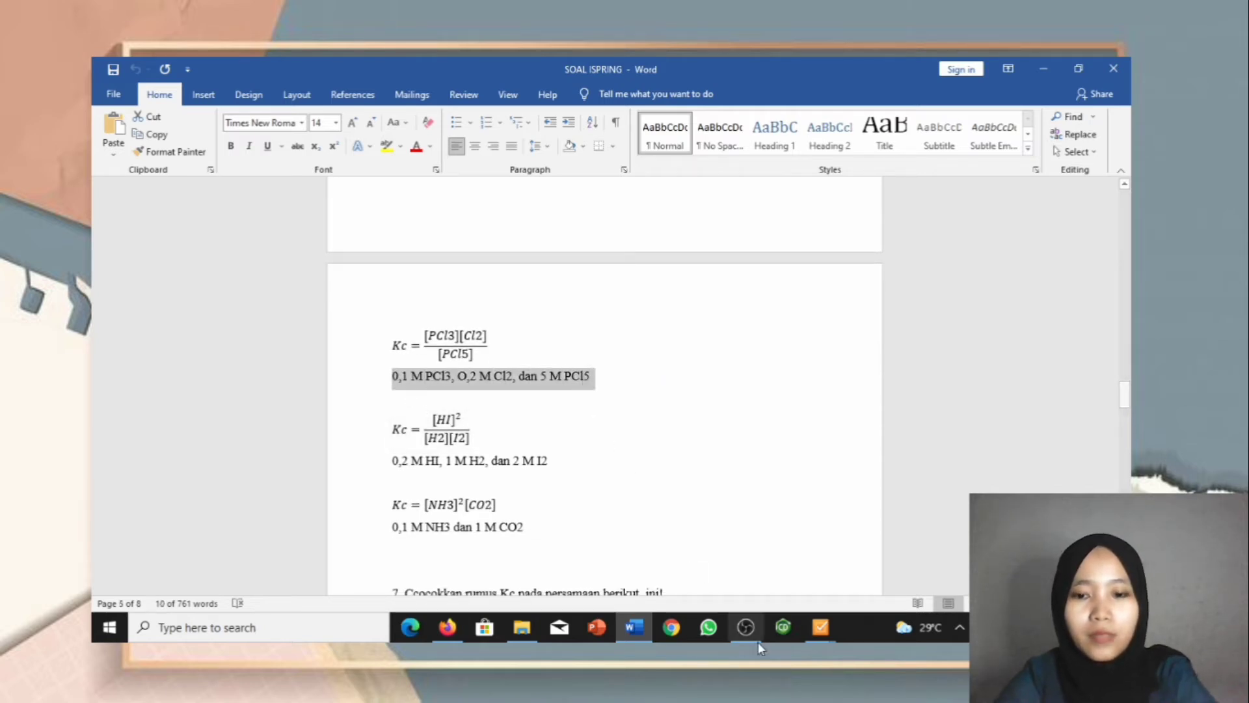
pyautogui.moveTo(821, 627)
pyautogui.click(892, 553)
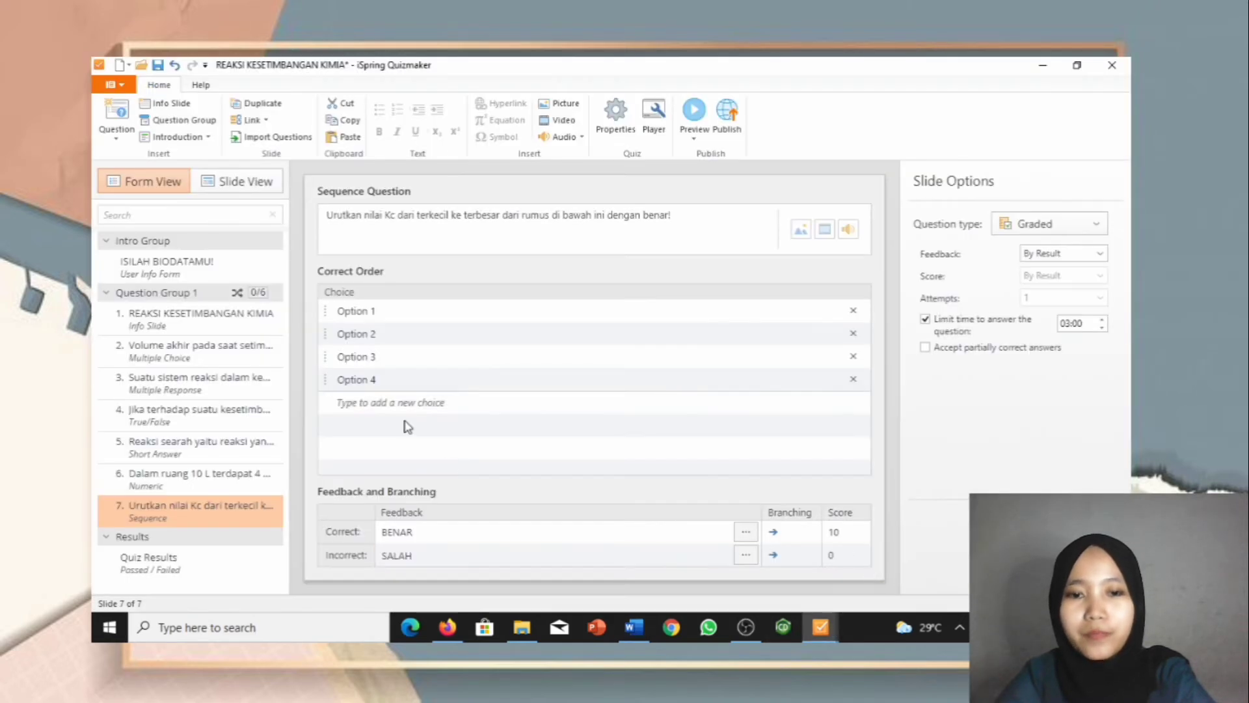
pyautogui.click(363, 311)
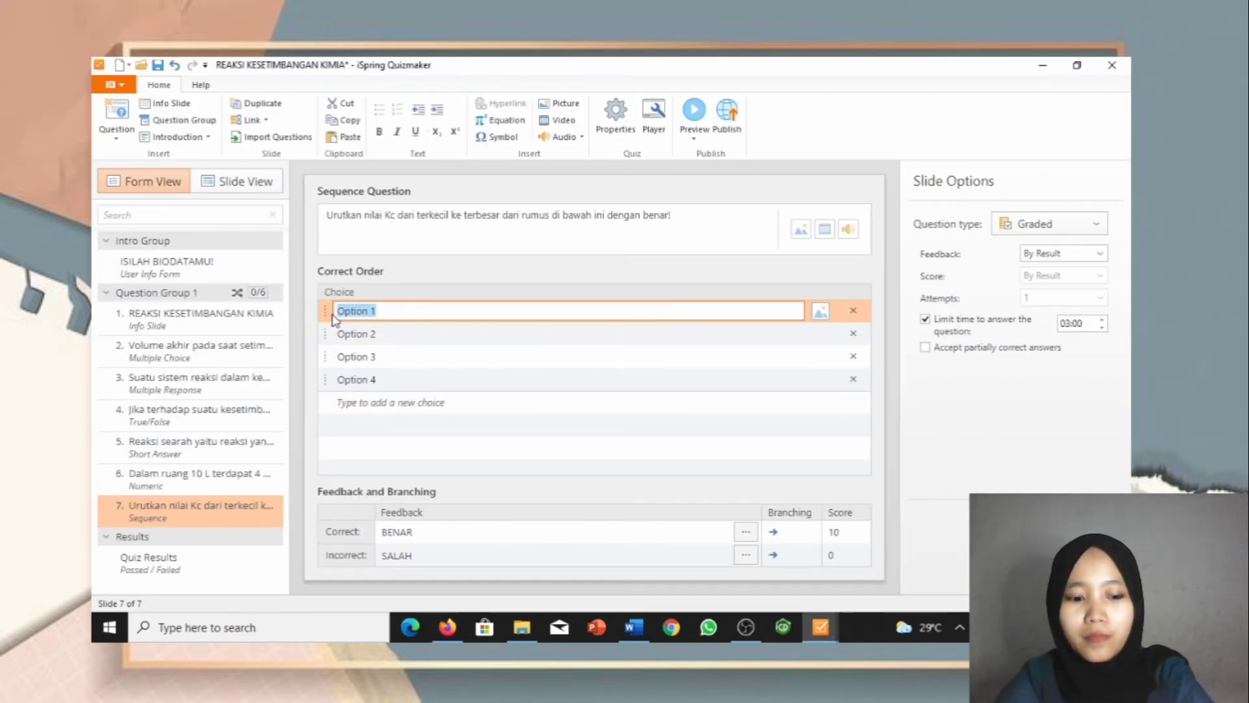
pyautogui.hotkey('ctrl', 'v')
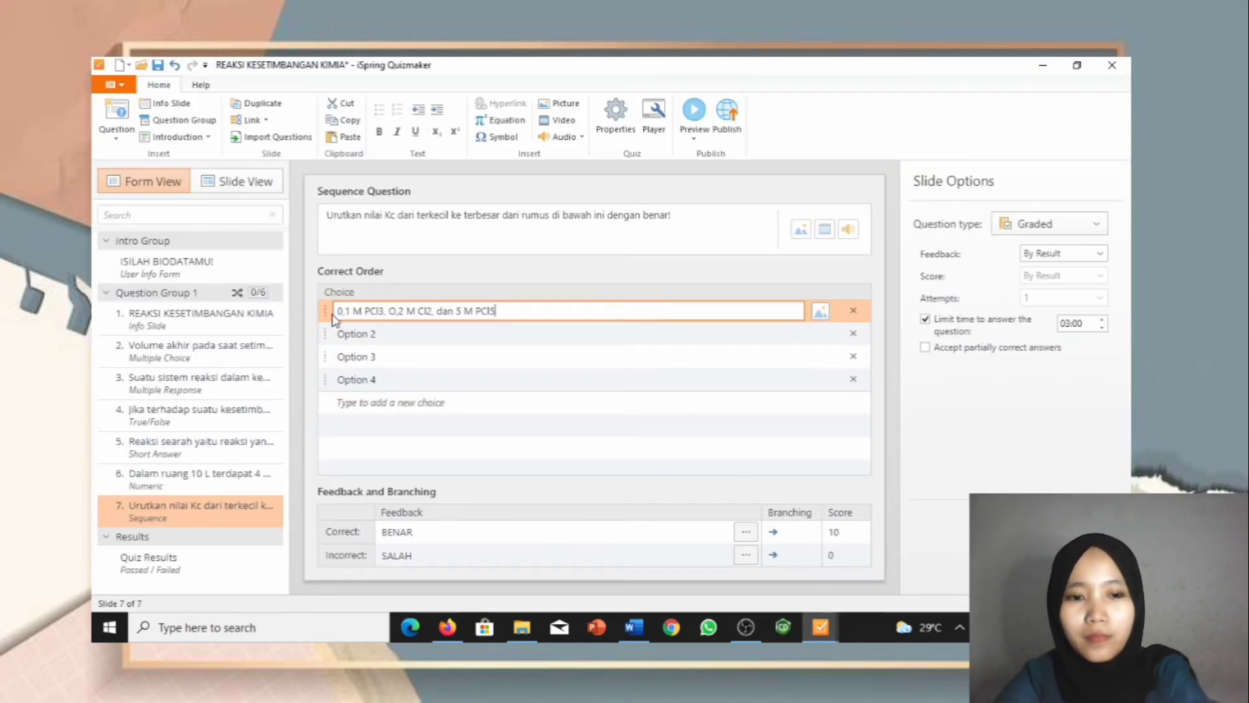
pyautogui.click(432, 331)
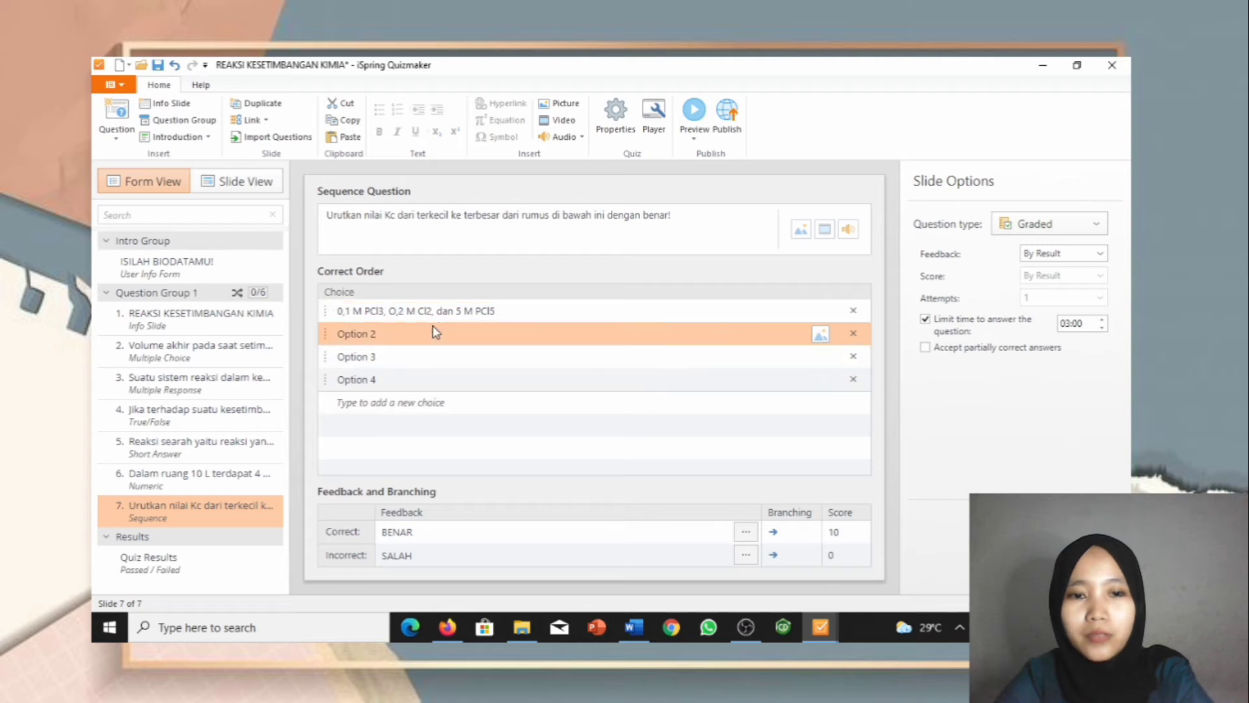
# Step: Paste the HI, H2, I2 concentration line from Word into choice 2
pyautogui.click(634, 629)
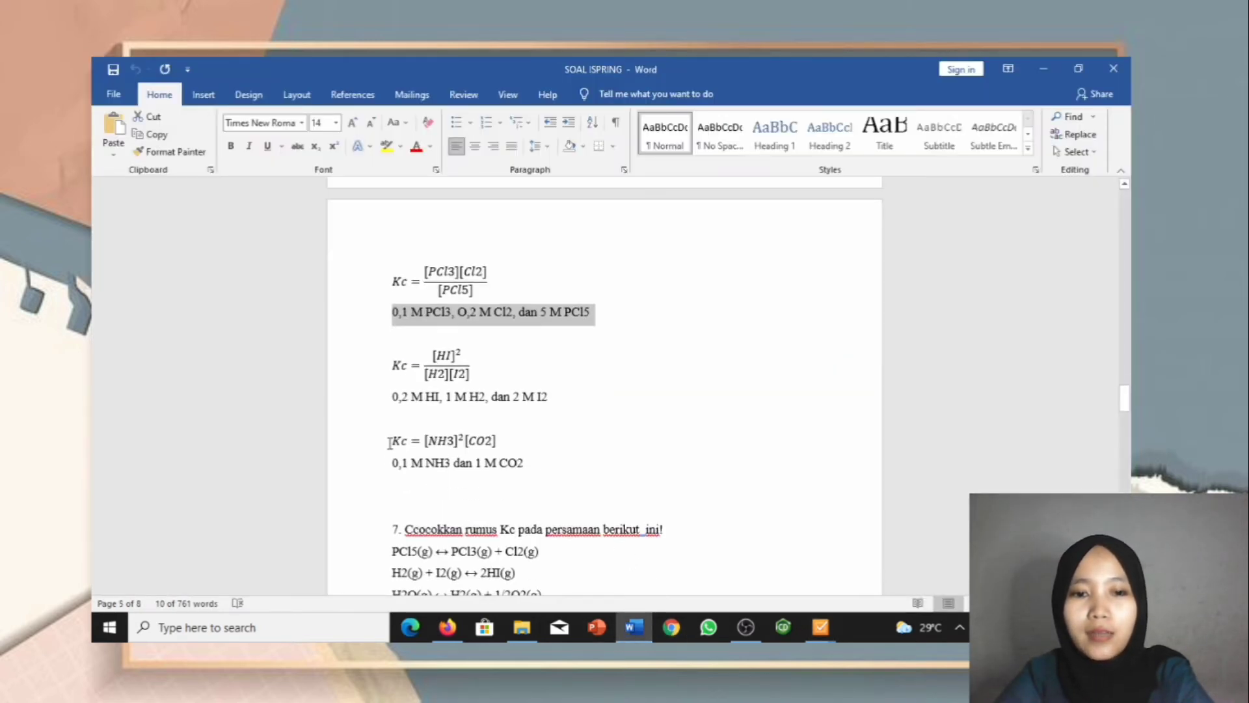
pyautogui.moveTo(394, 400); pyautogui.dragTo(546, 401)
pyautogui.hotkey('ctrl', 'c')
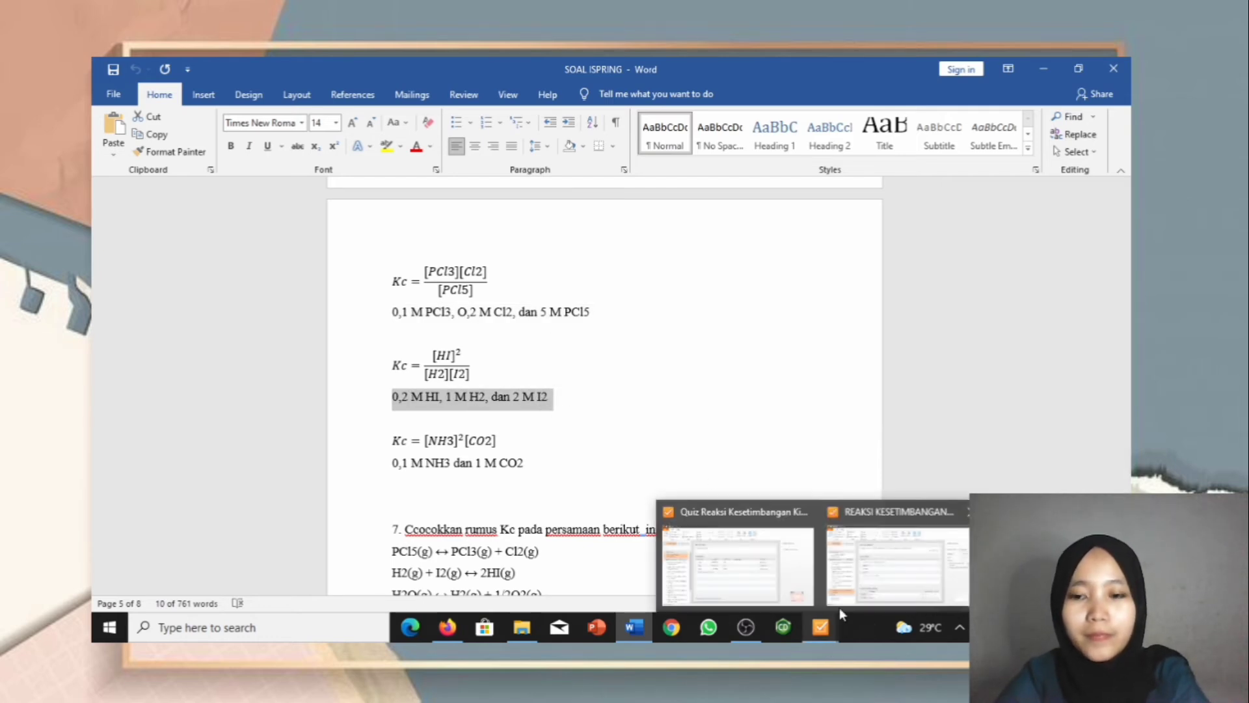
pyautogui.click(839, 605)
pyautogui.click(379, 333)
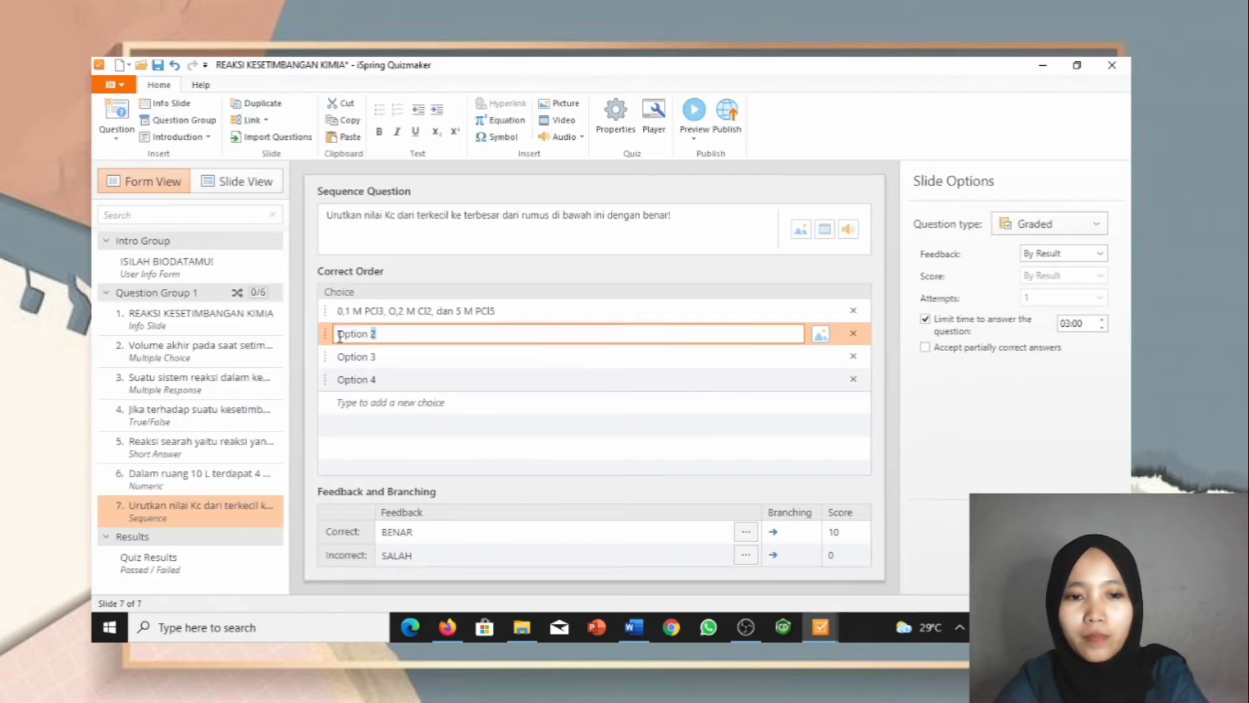
pyautogui.moveTo(379, 333); pyautogui.dragTo(338, 343)
pyautogui.hotkey('ctrl', 'v')
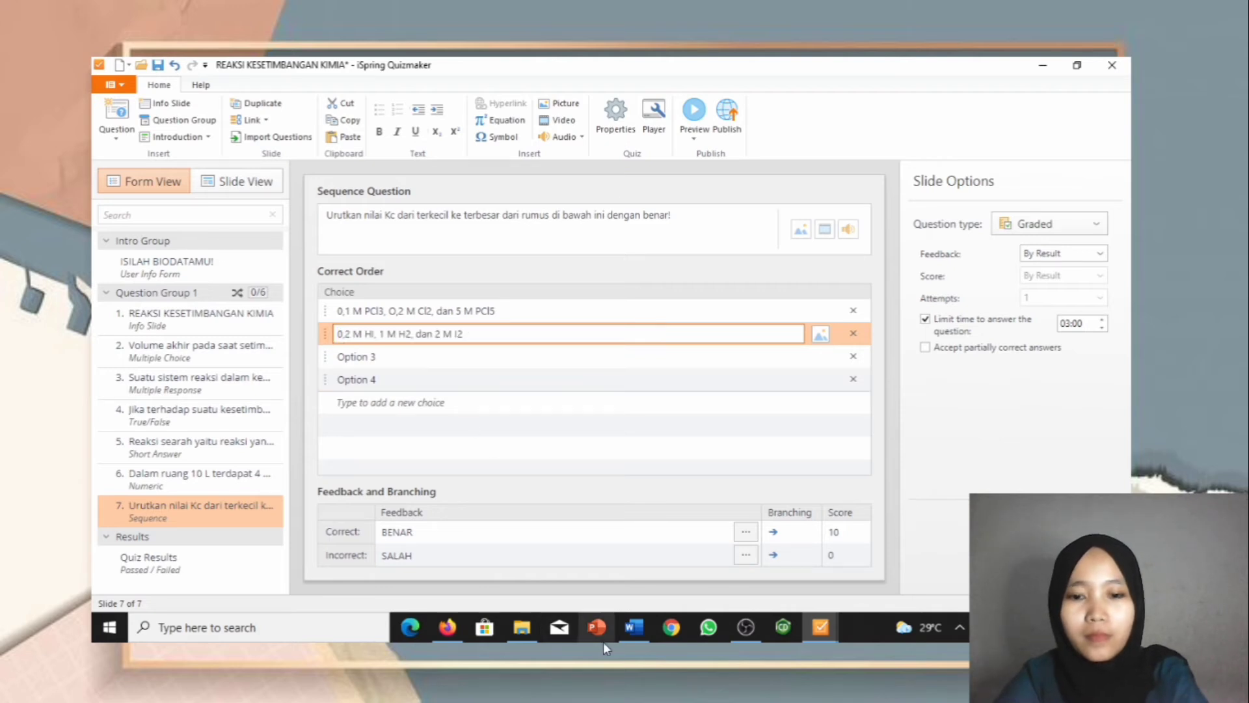
# Step: Paste the NH3 and CO2 concentration line into choice 3 and delete the unused Option 4
pyautogui.click(637, 641)
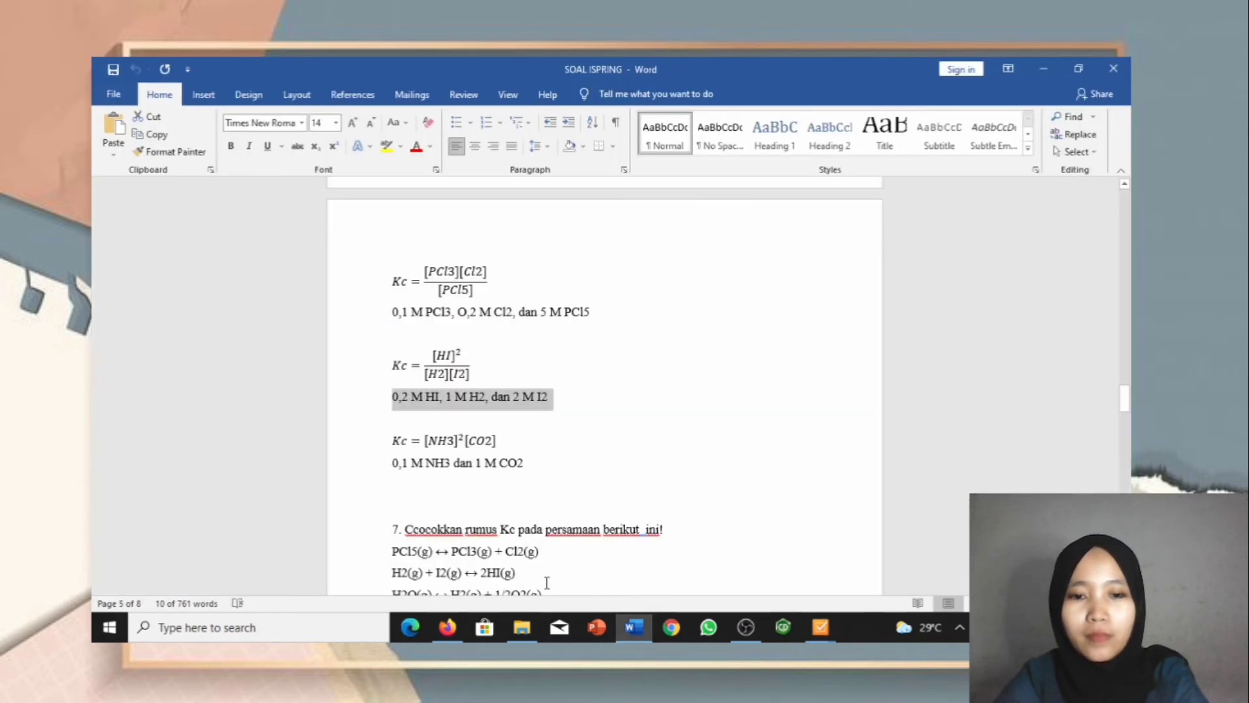
pyautogui.tripleClick(525, 463)
pyautogui.hotkey('ctrl', 'c')
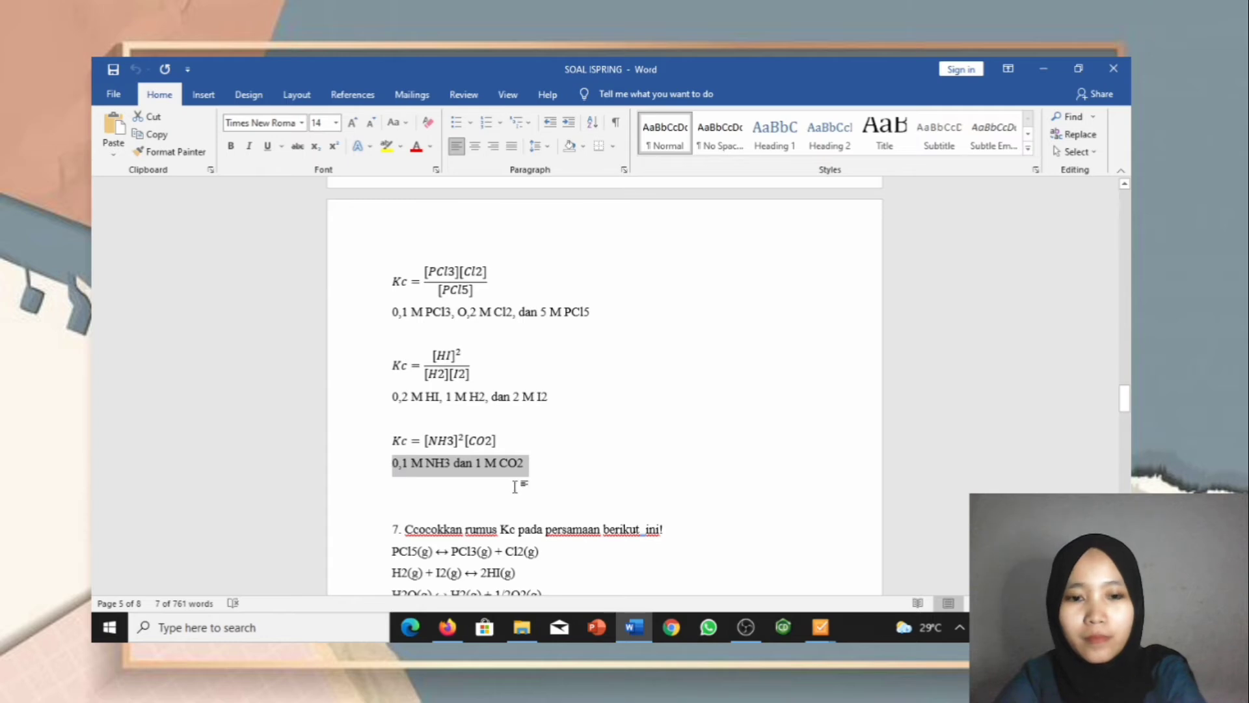
pyautogui.moveTo(826, 631)
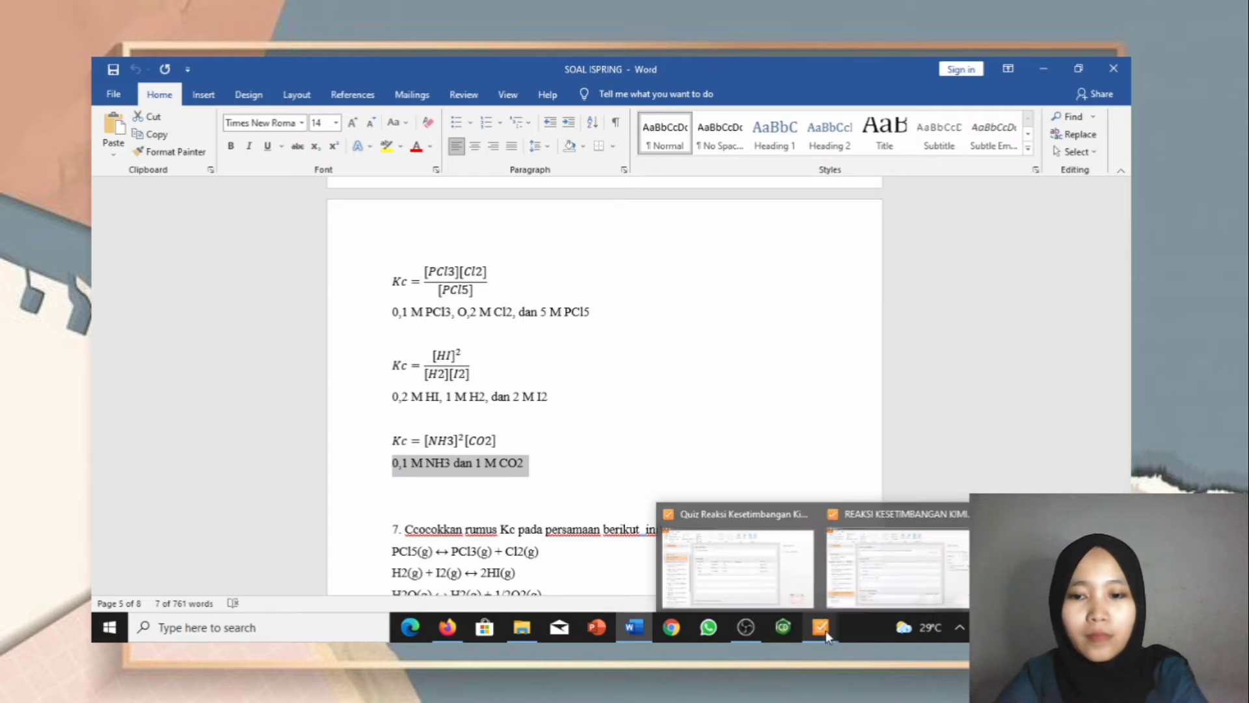
pyautogui.click(898, 566)
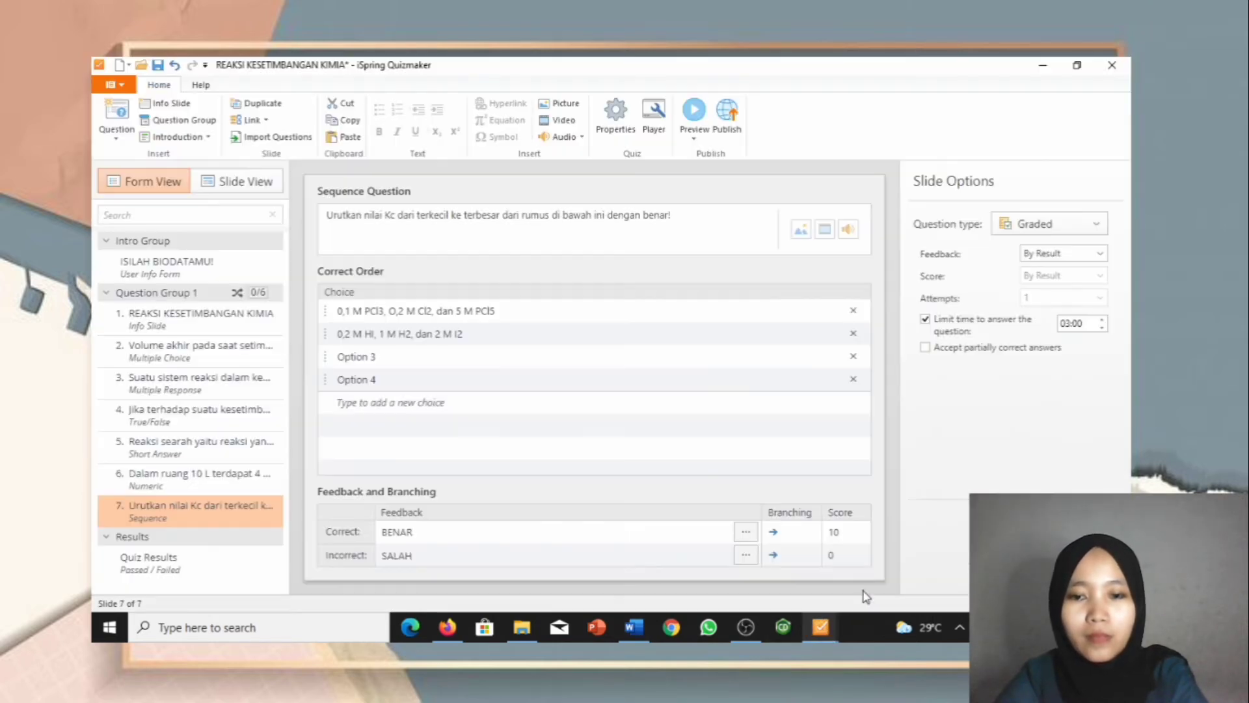
pyautogui.click(392, 354)
pyautogui.hotkey('ctrl', 'v')
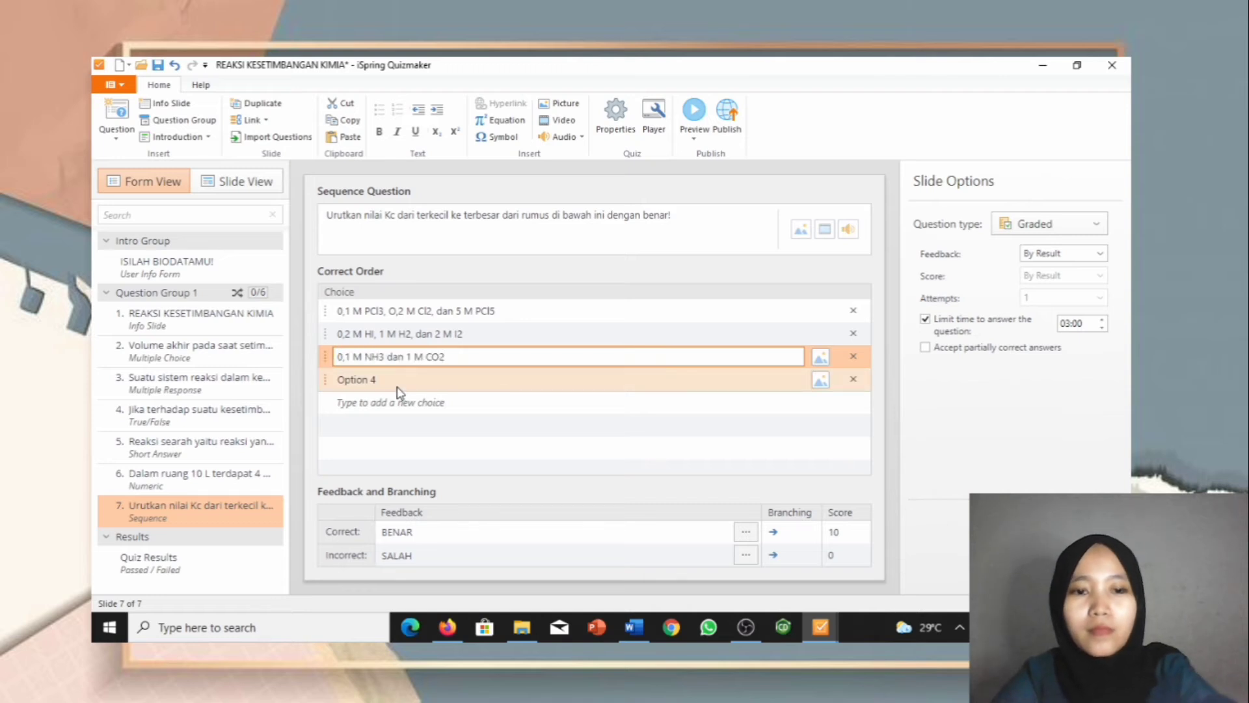
pyautogui.click(852, 379)
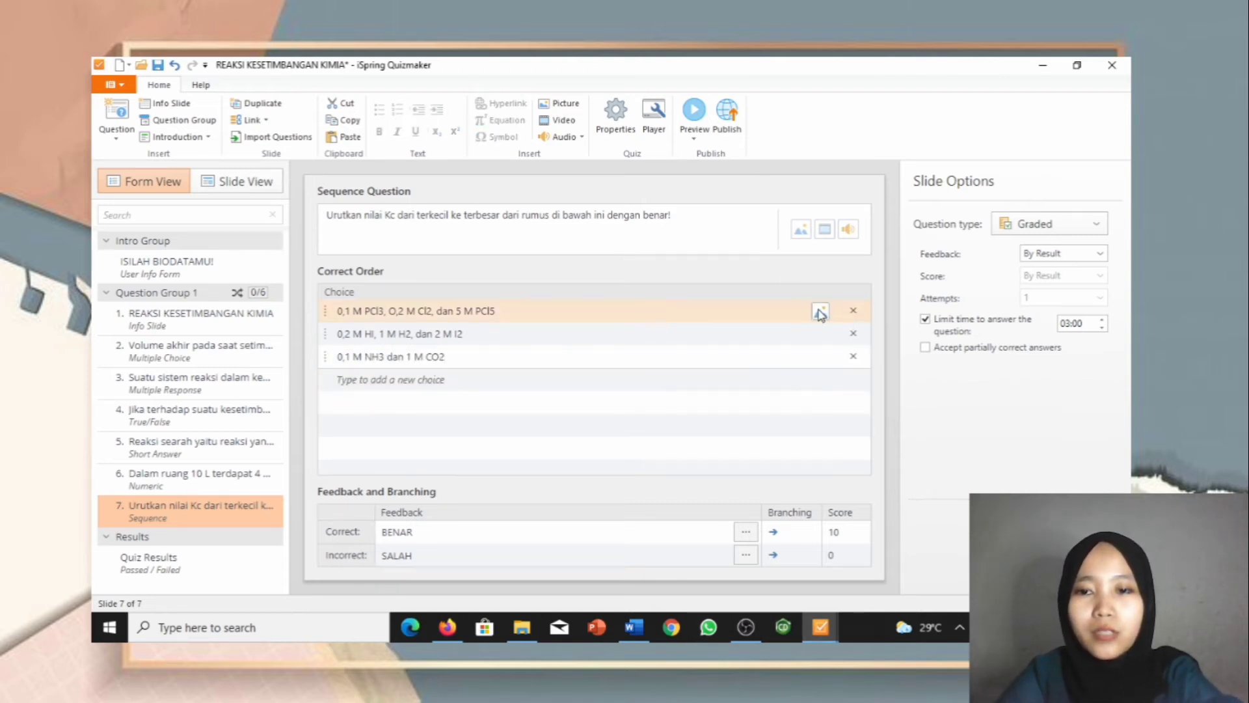
pyautogui.click(819, 312)
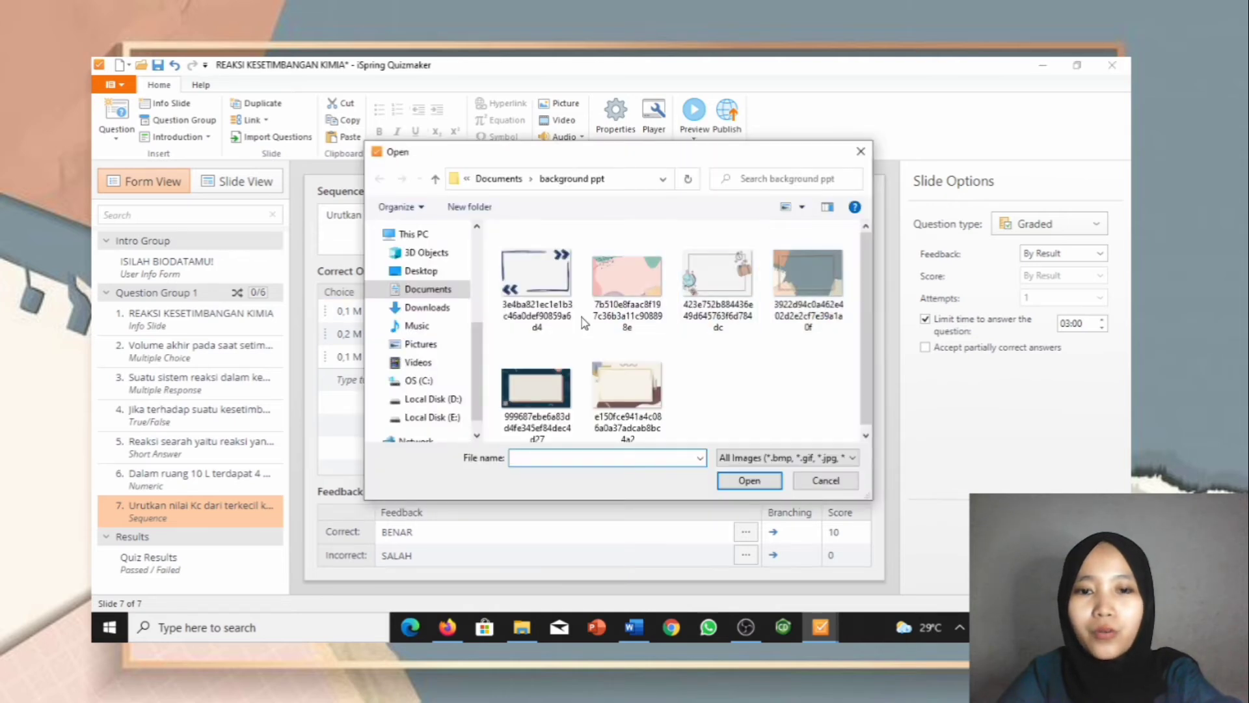
# Step: Browse to the chemdraw practicum folder and insert the PCl5 Kc image into choice 1
pyautogui.click(419, 293)
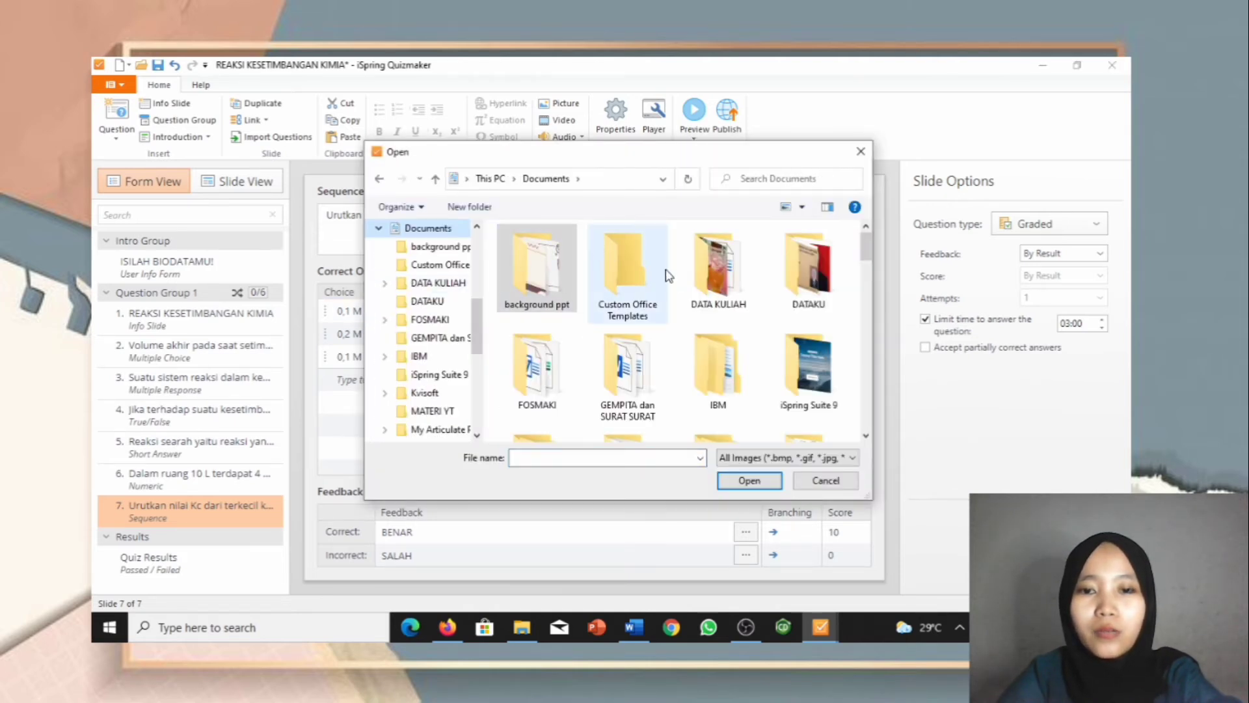
pyautogui.doubleClick(809, 263)
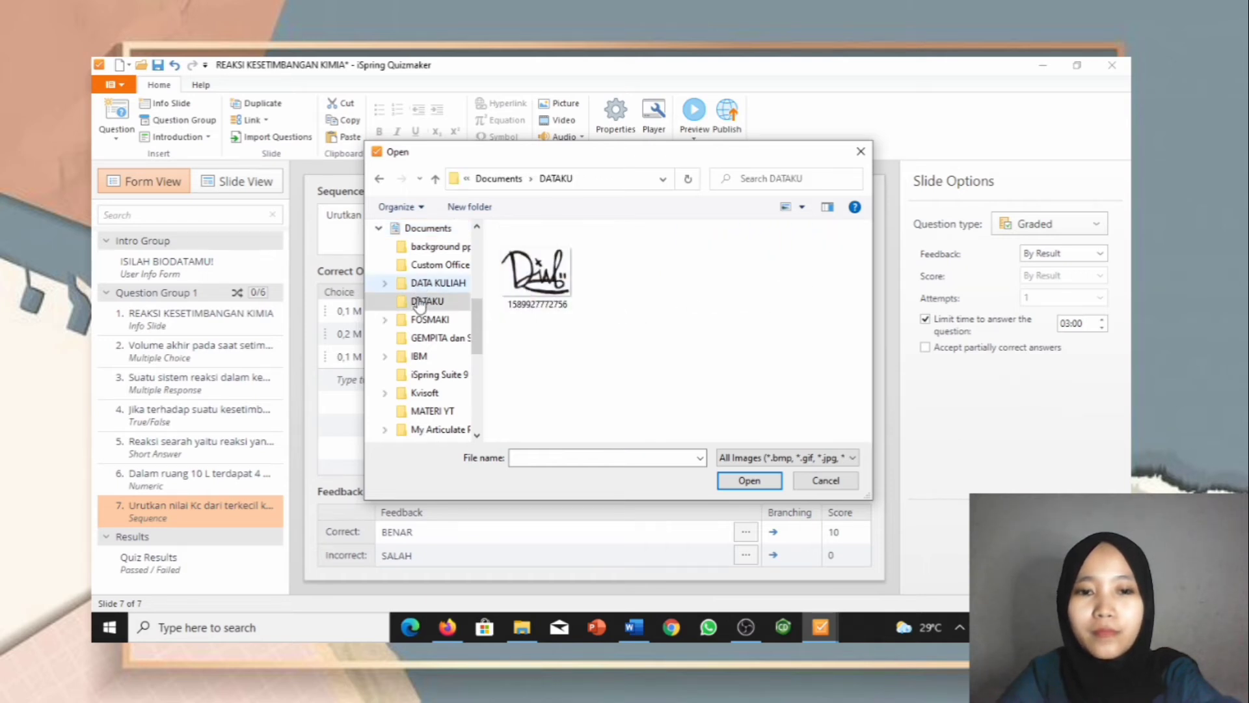
pyautogui.click(430, 284)
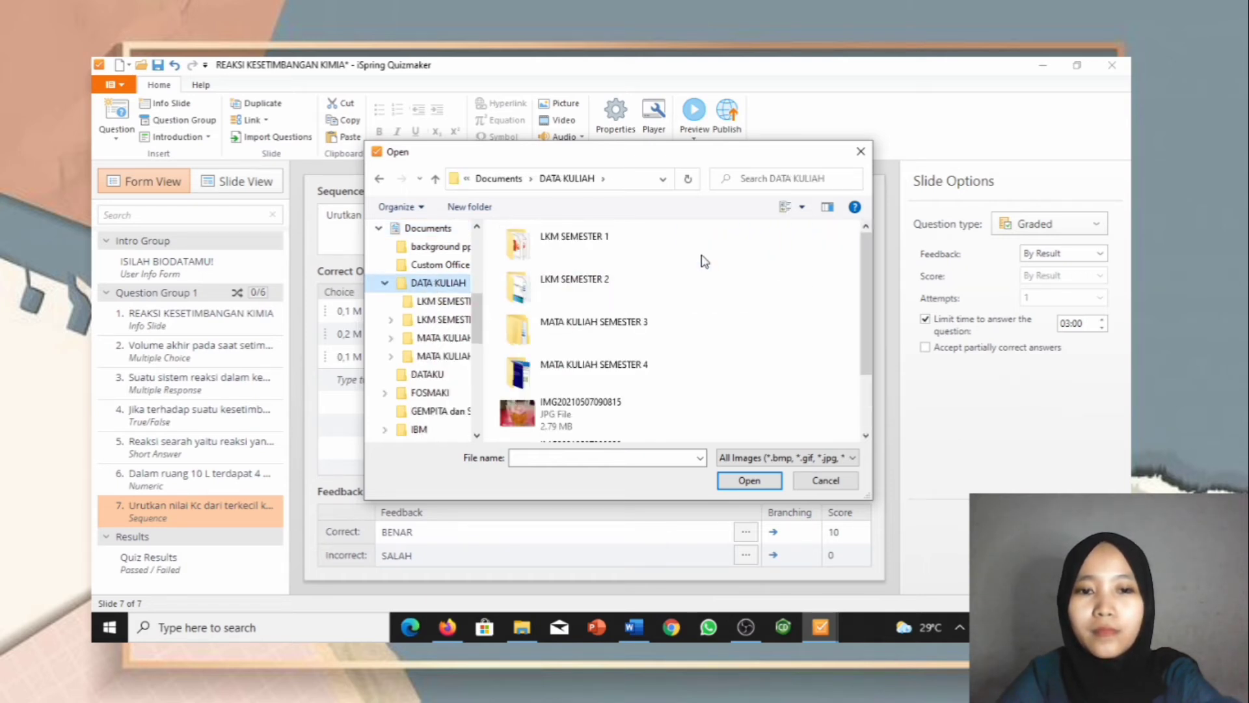
pyautogui.doubleClick(668, 358)
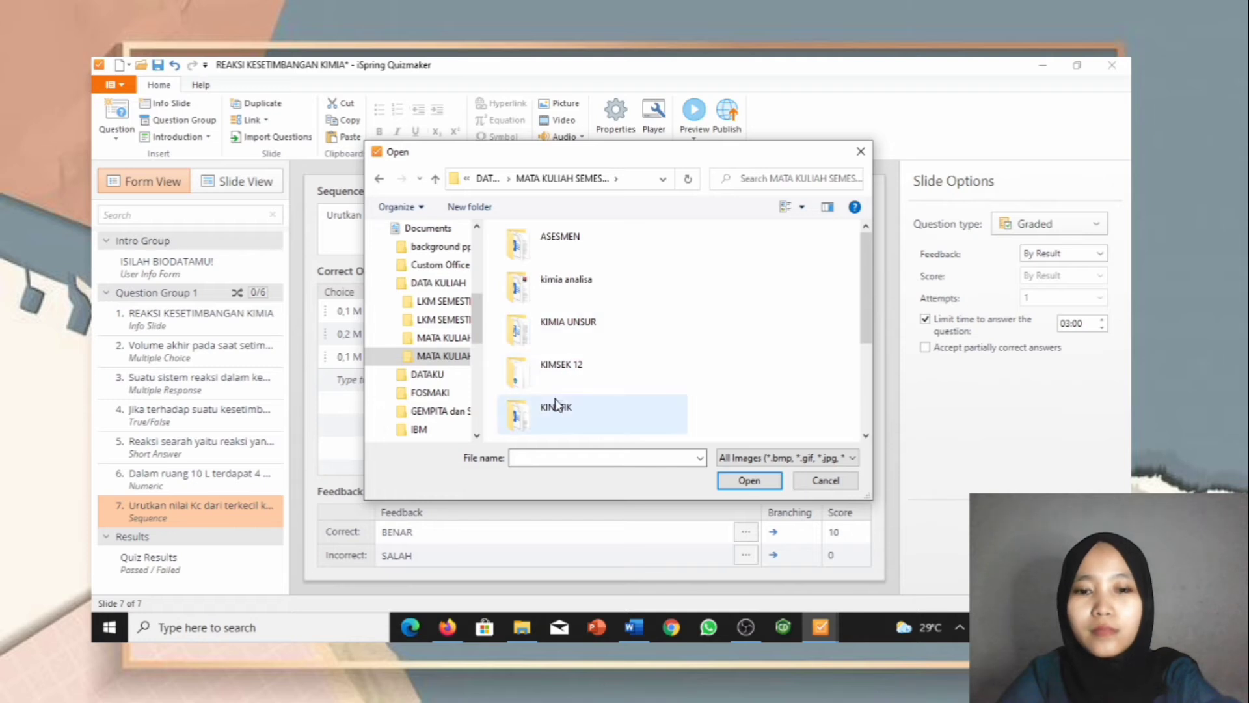
pyautogui.scroll(-3, 556, 407)
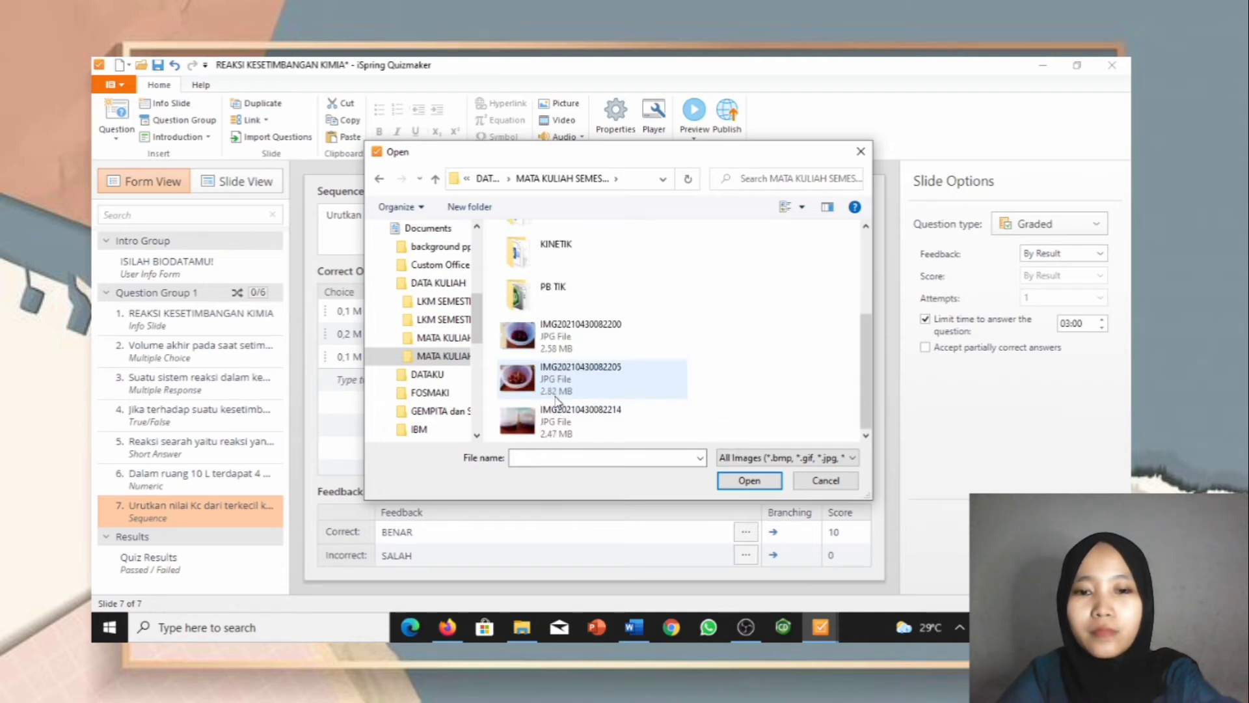
pyautogui.doubleClick(552, 303)
pyautogui.doubleClick(552, 303)
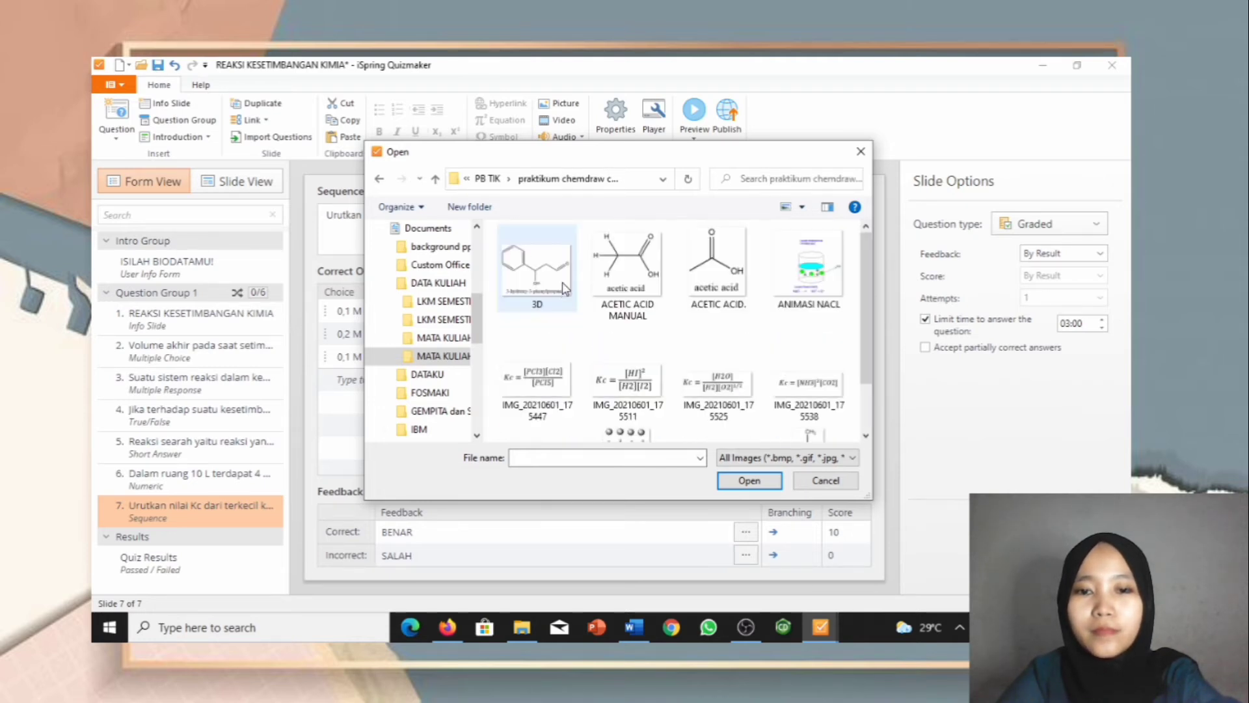
pyautogui.click(546, 376)
pyautogui.doubleClick(546, 376)
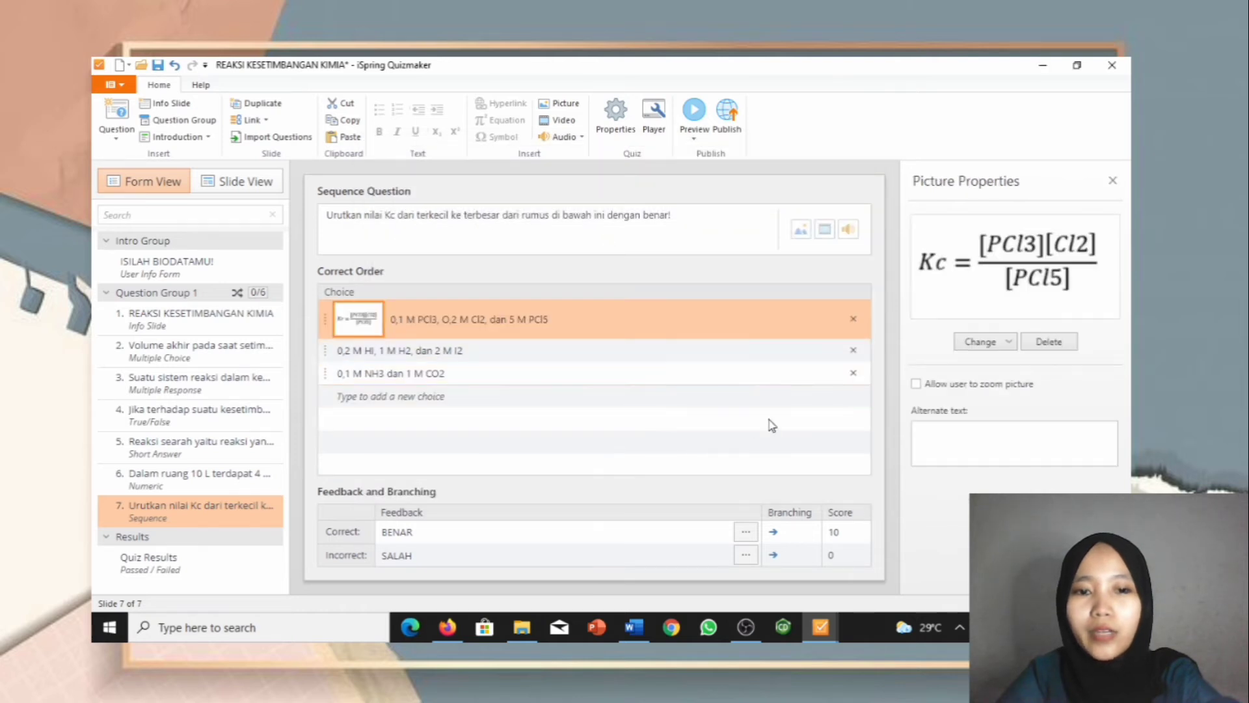
# Step: Insert the matching Kc formula images into choices 2 and 3, including the NH3 one
pyautogui.click(820, 354)
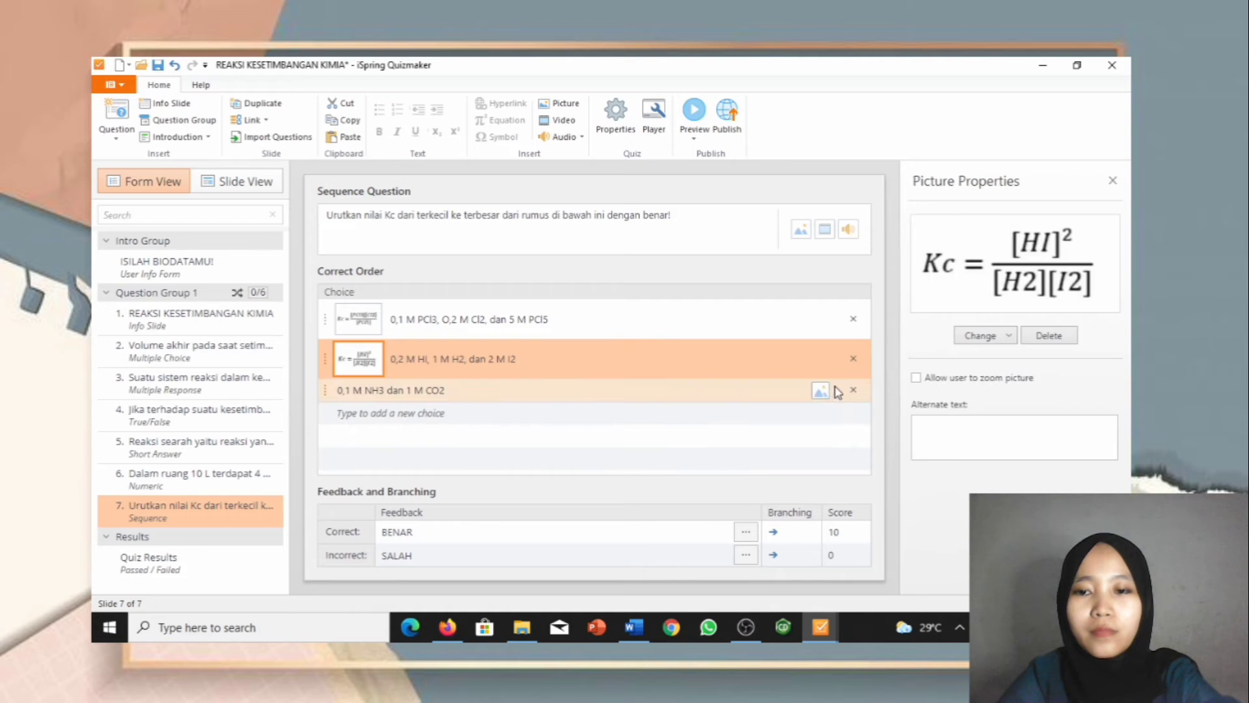
pyautogui.click(821, 392)
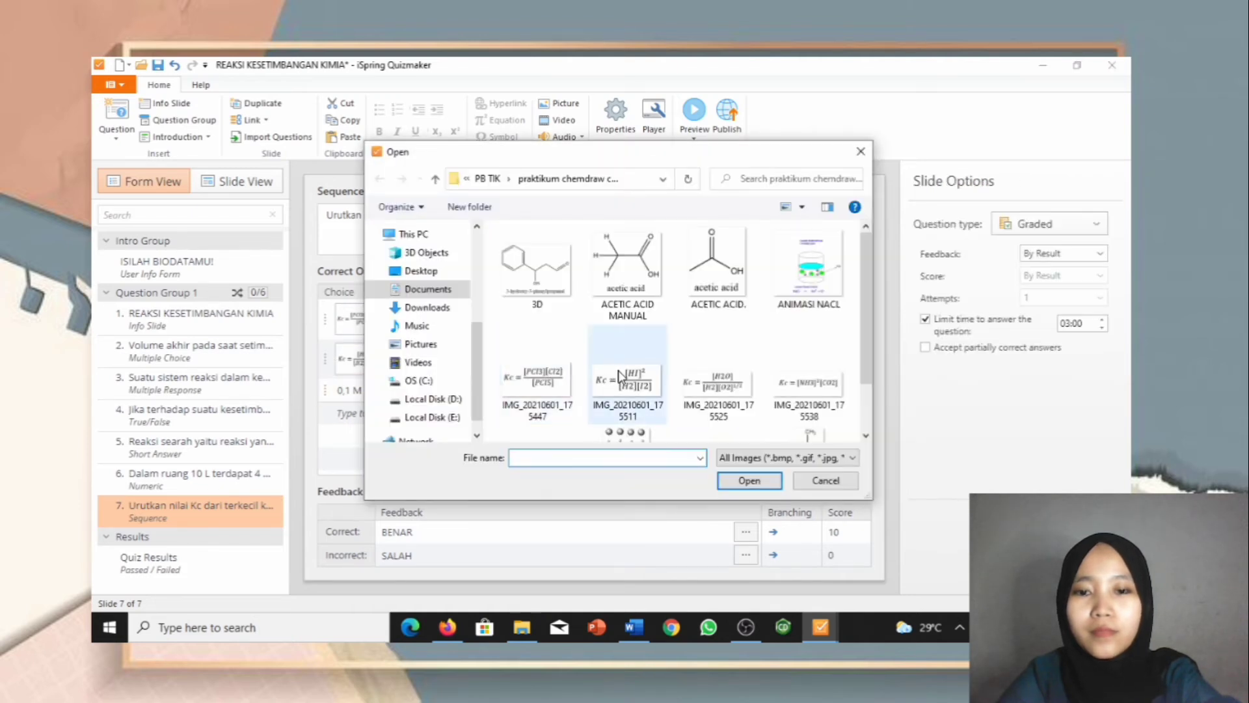
pyautogui.doubleClick(809, 383)
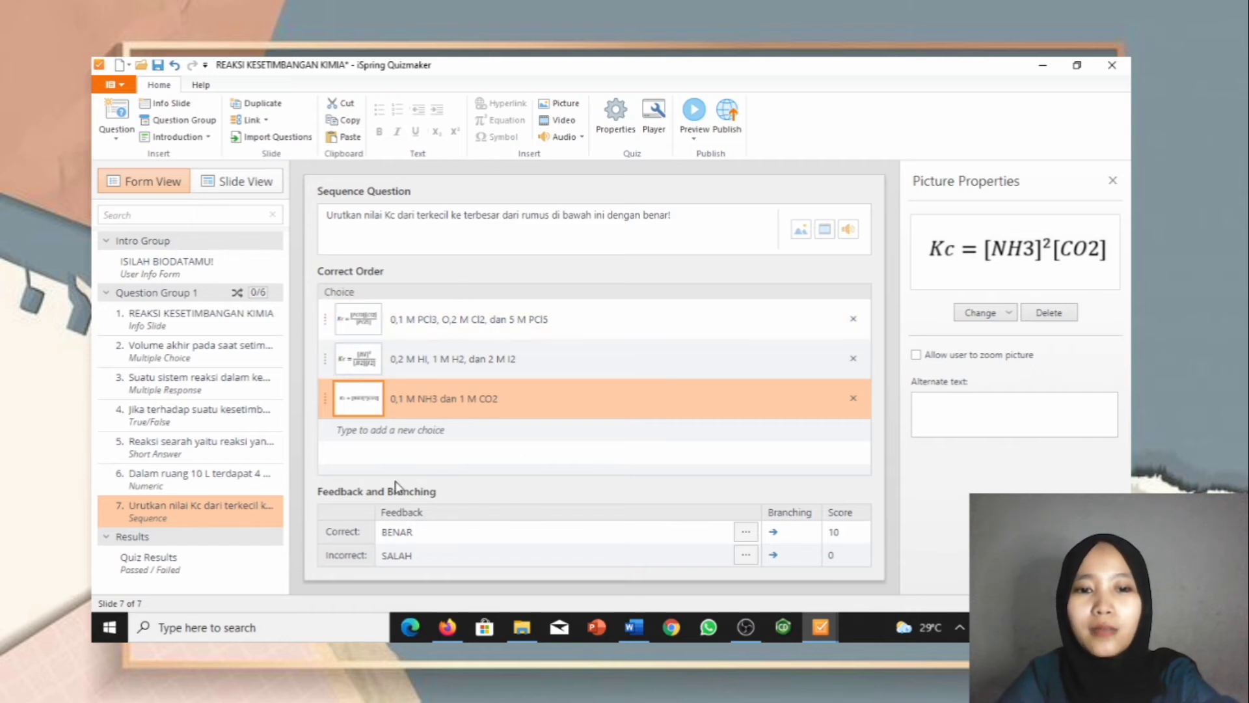
pyautogui.click(234, 182)
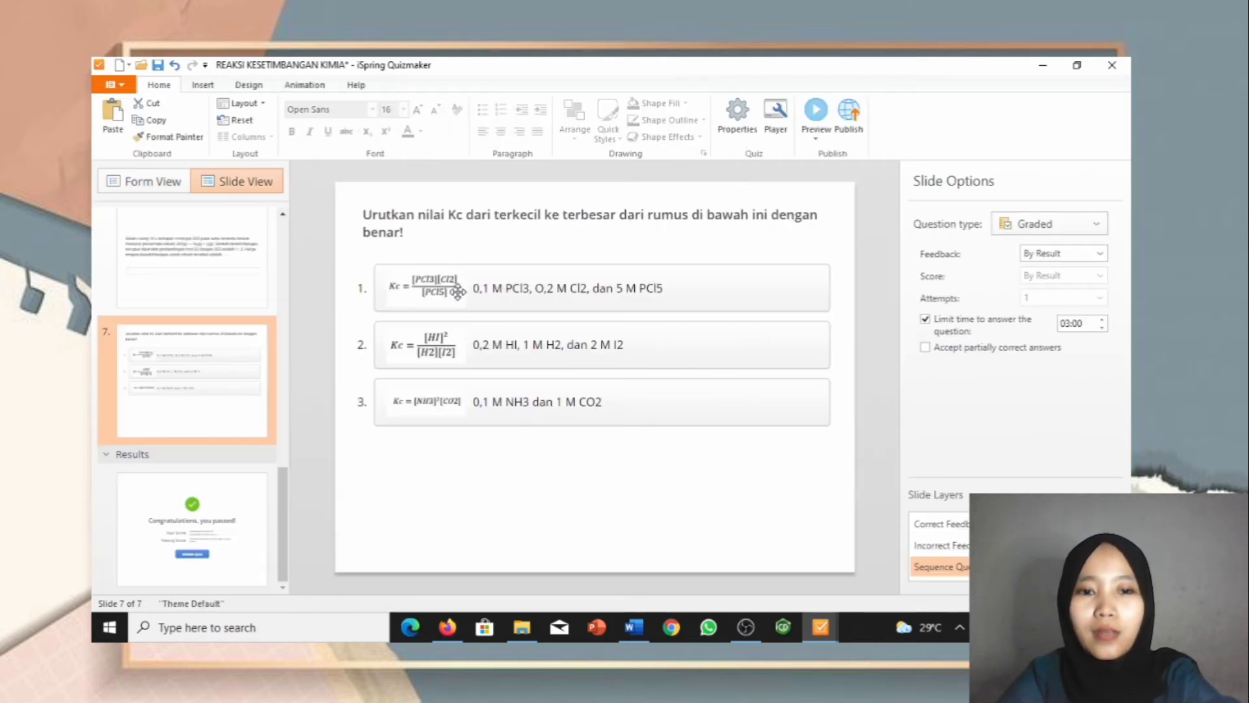
# Step: Move slide 7's answer list and question title lower on the slide, then return to Form View
pyautogui.click(458, 286)
pyautogui.moveTo(456, 257); pyautogui.dragTo(450, 325)
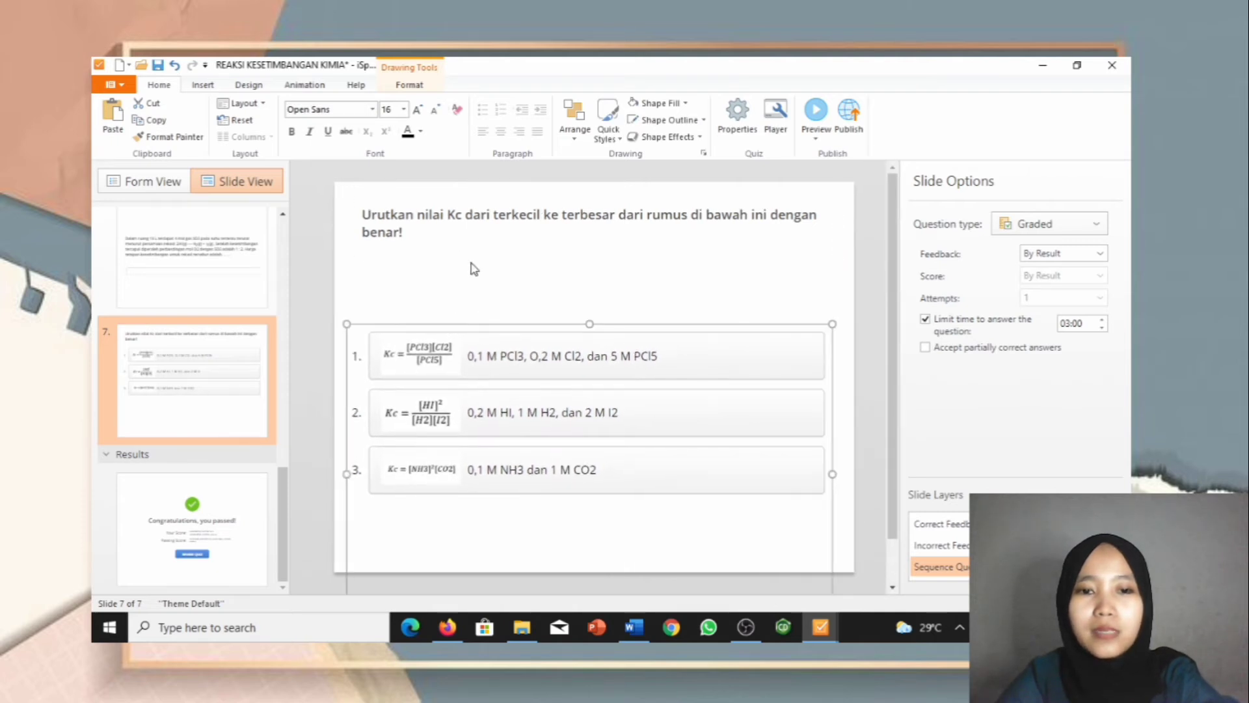
pyautogui.click(475, 218)
pyautogui.moveTo(473, 201); pyautogui.dragTo(468, 267)
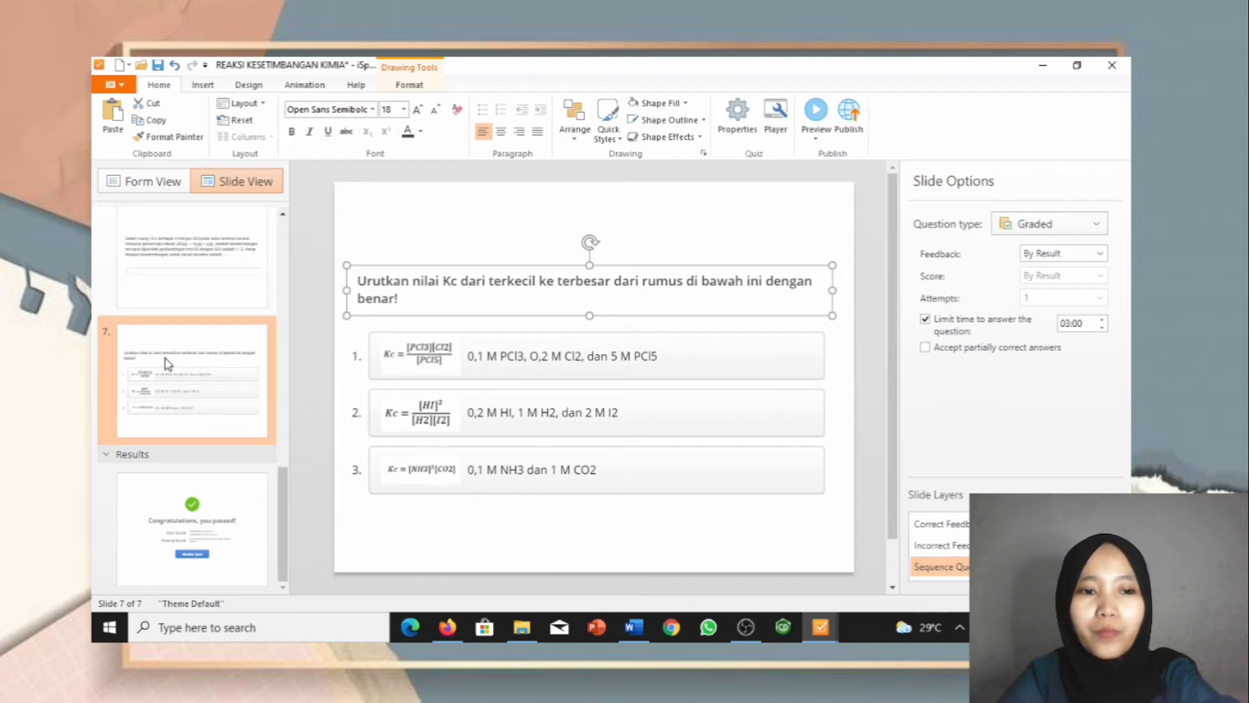
pyautogui.click(146, 183)
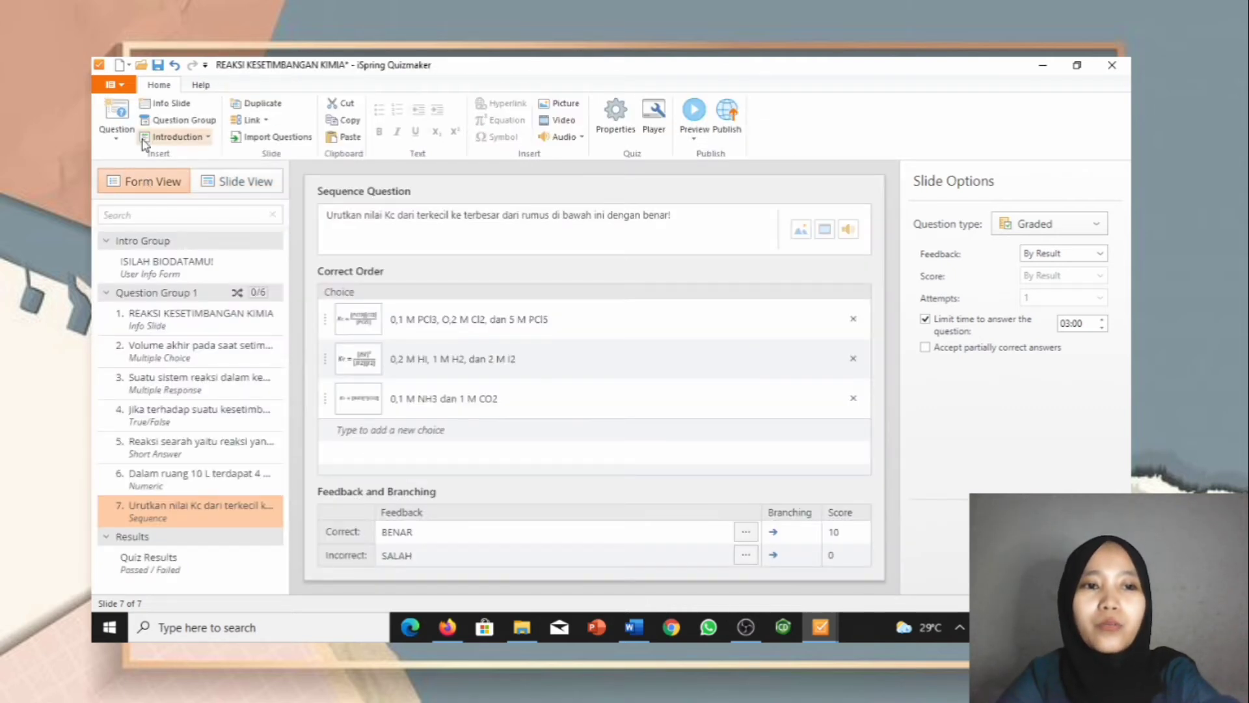
# Step: Add a Matching question as slide 8 from the Question list
pyautogui.click(105, 129)
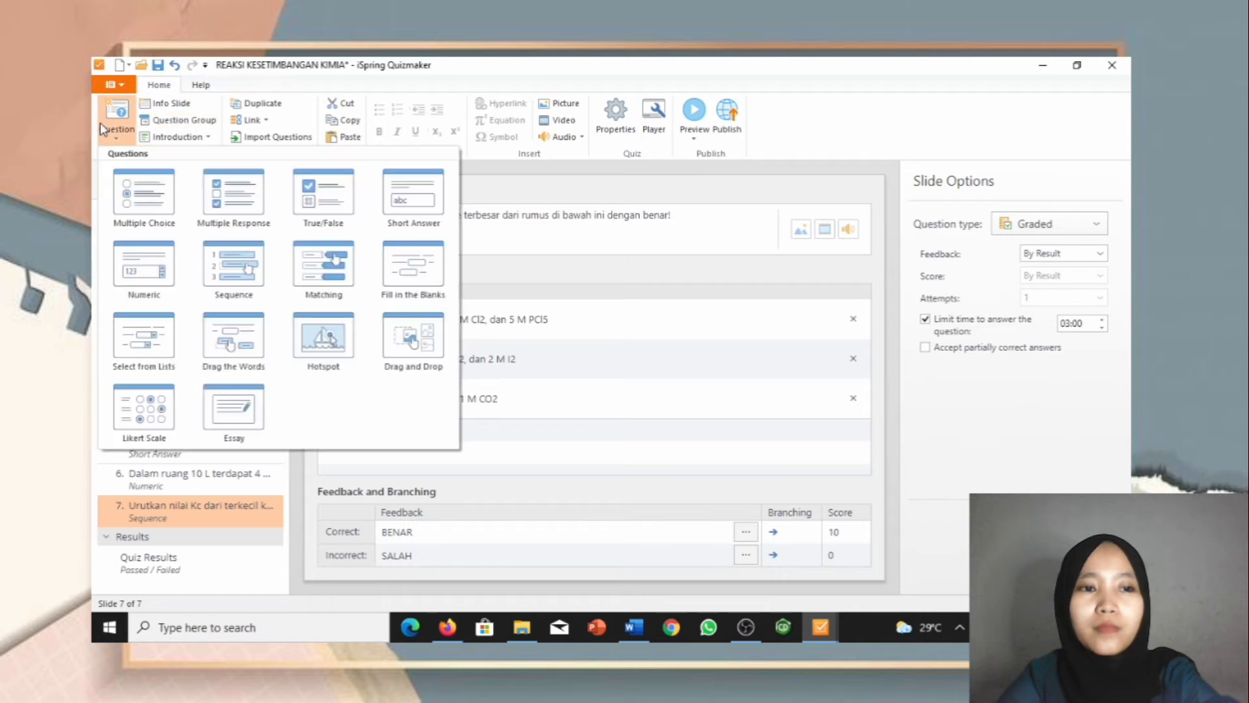
pyautogui.click(325, 270)
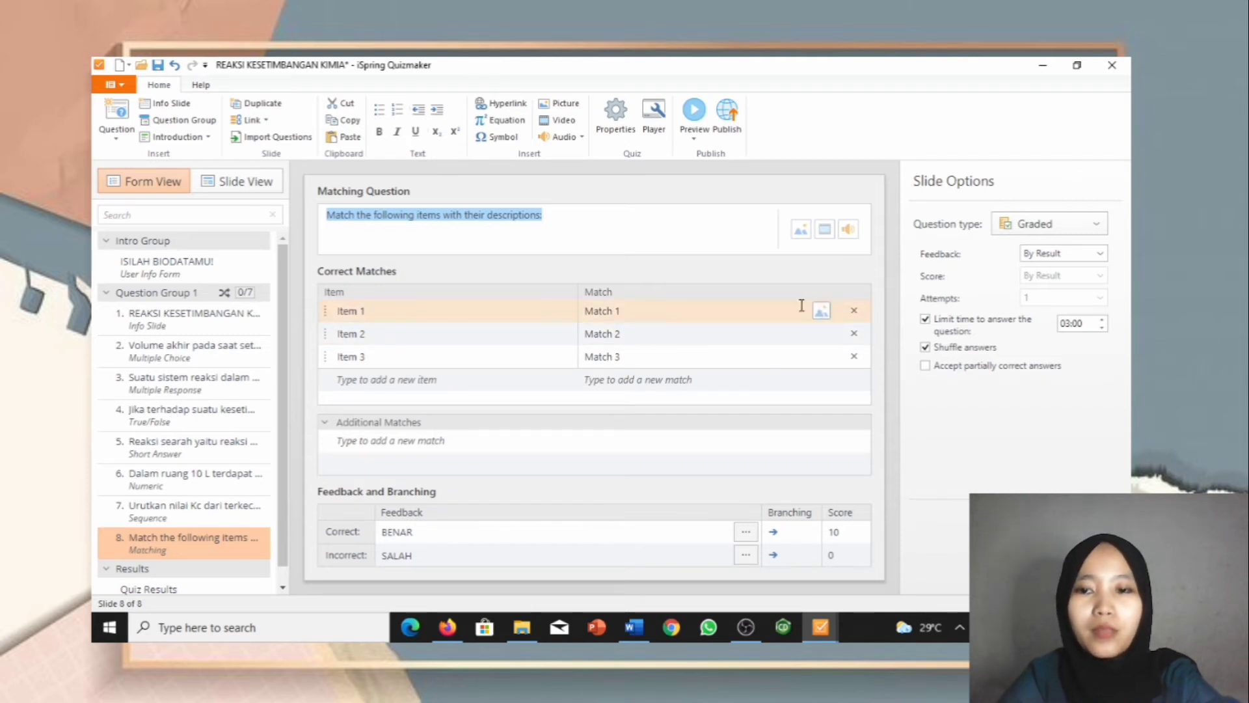
pyautogui.click(635, 630)
# Step: Correct 'Cocokkan' in Word and select question 7's full sentence
pyautogui.scroll(-4, 579, 417)
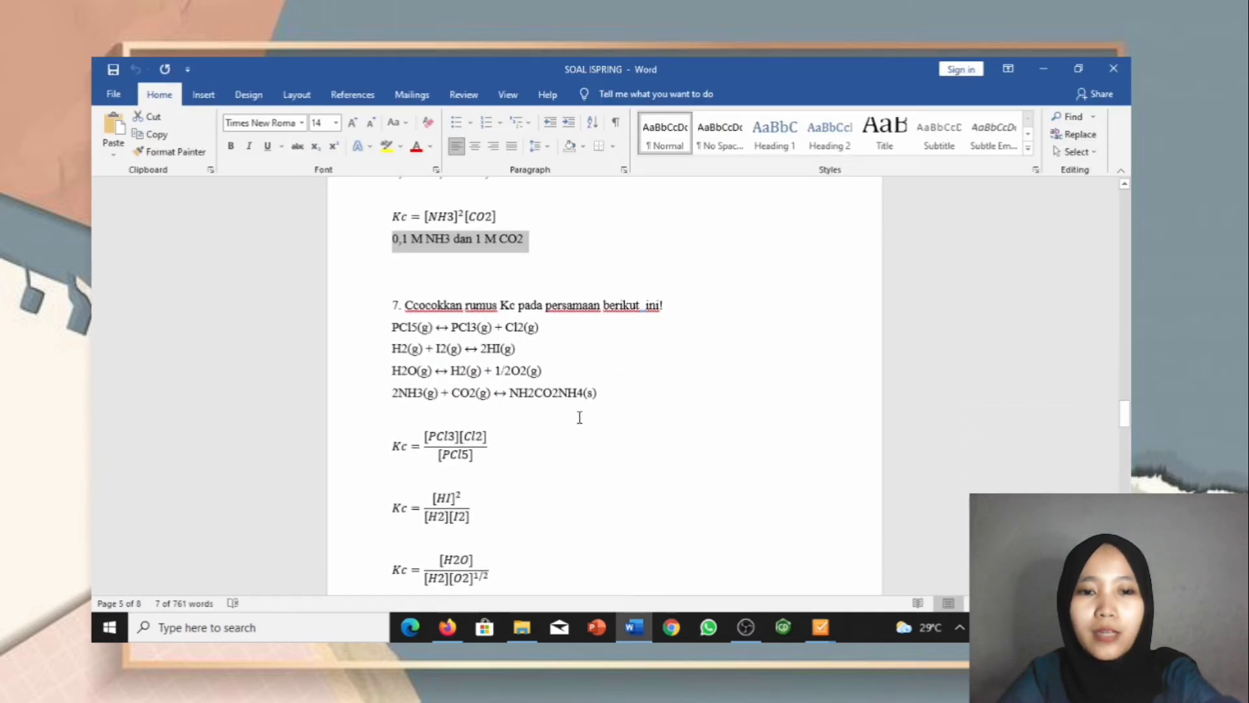
pyautogui.click(422, 303)
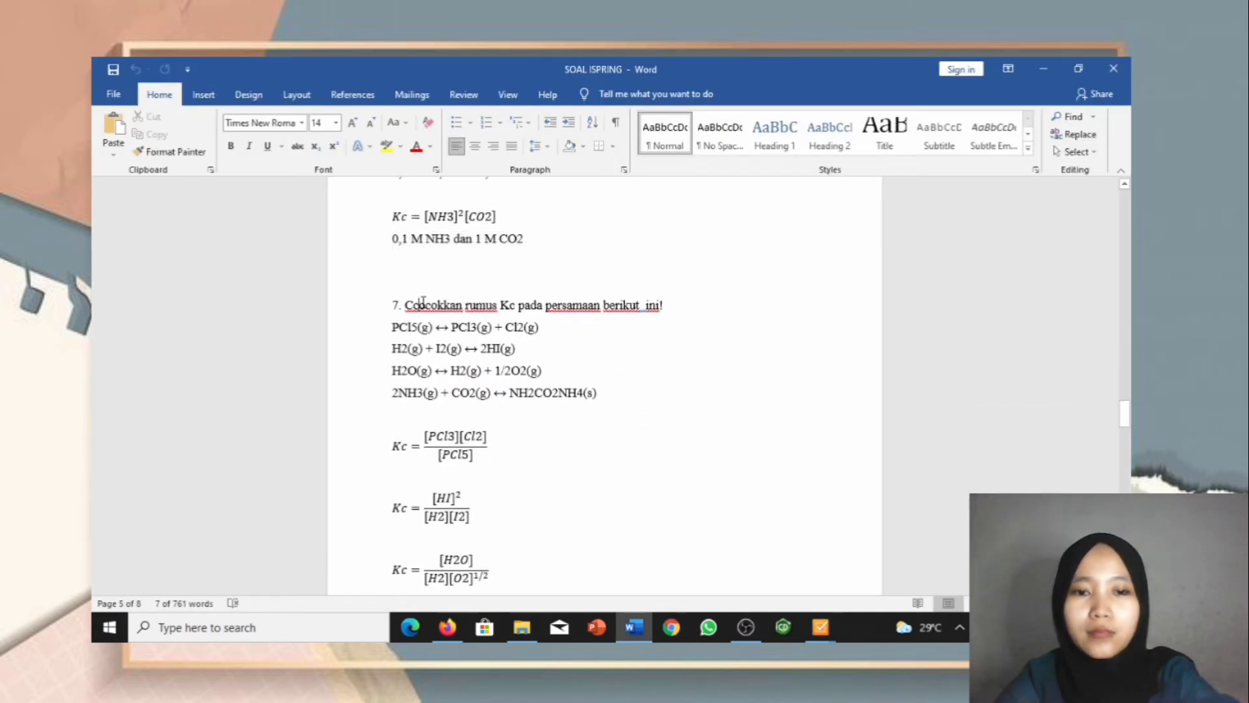
pyautogui.press('BackSpace')
pyautogui.moveTo(408, 305); pyautogui.dragTo(612, 306)
pyautogui.moveTo(690, 308); pyautogui.dragTo(688, 311)
pyautogui.hotkey('ctrl', 'c')
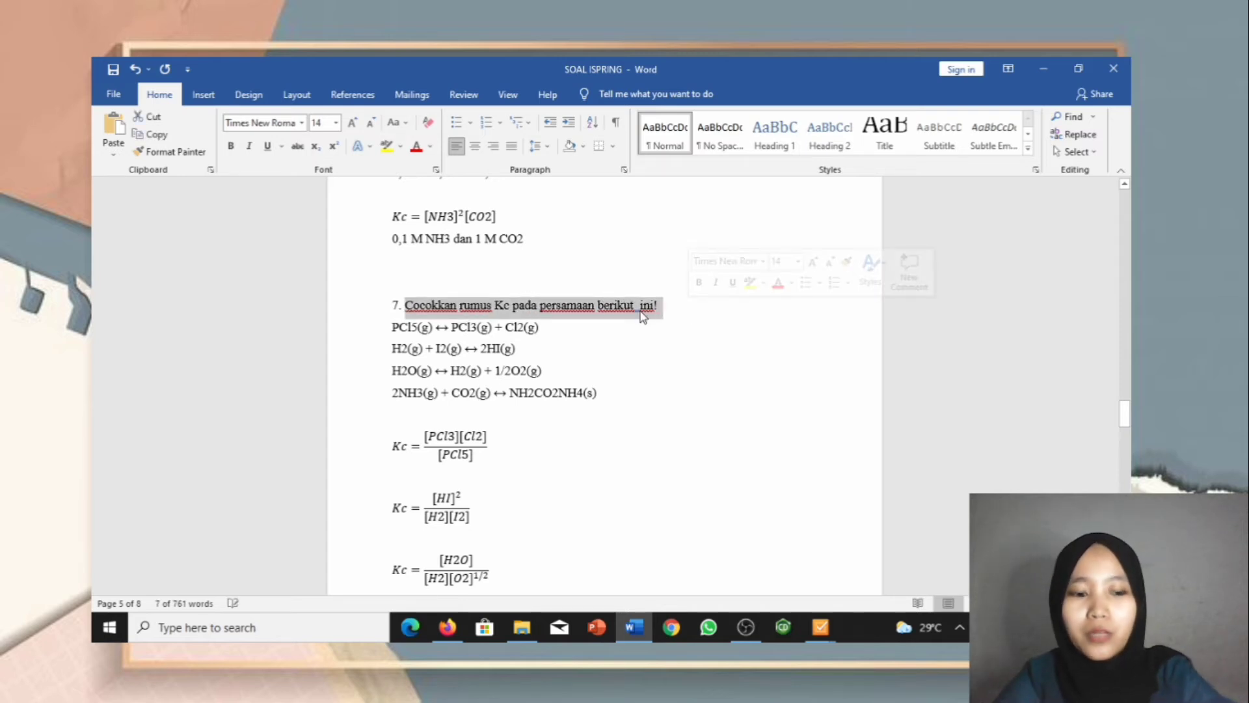
# Step: Paste the sentence over 'Match' in the Matching question text
pyautogui.moveTo(813, 631)
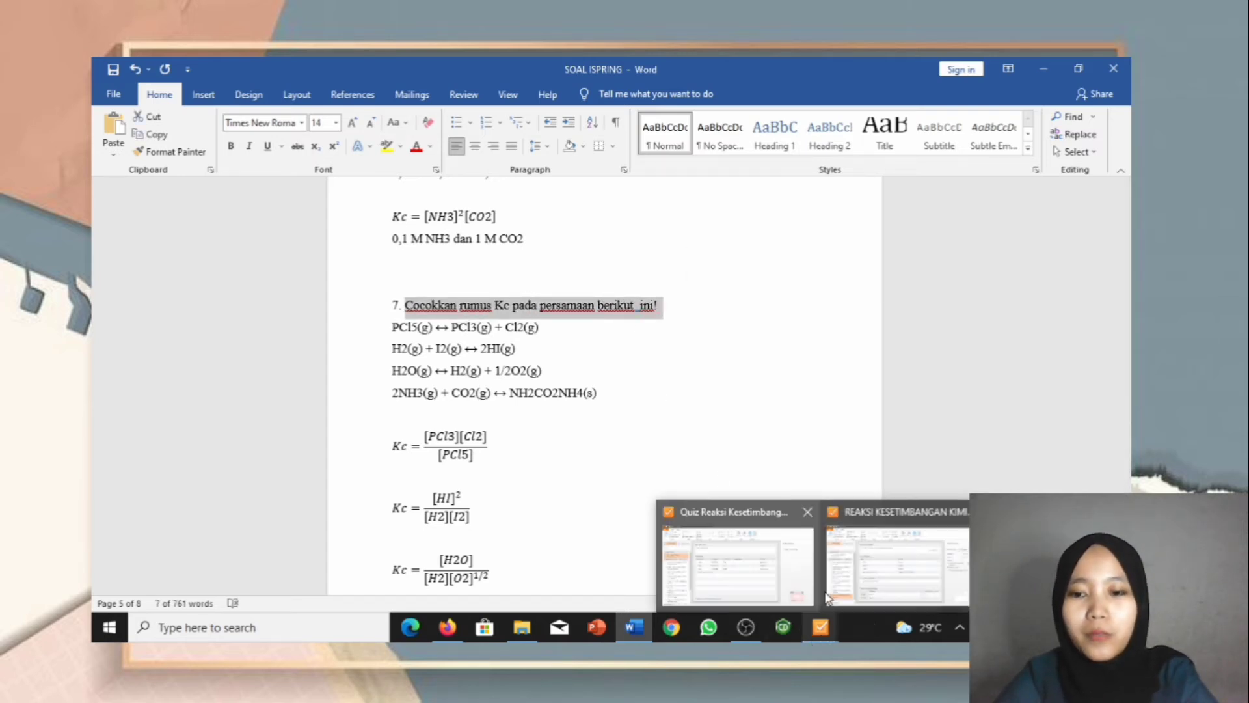
pyautogui.click(891, 559)
pyautogui.moveTo(554, 210); pyautogui.dragTo(326, 214)
pyautogui.doubleClick(328, 216)
pyautogui.hotkey('ctrl', 'v')
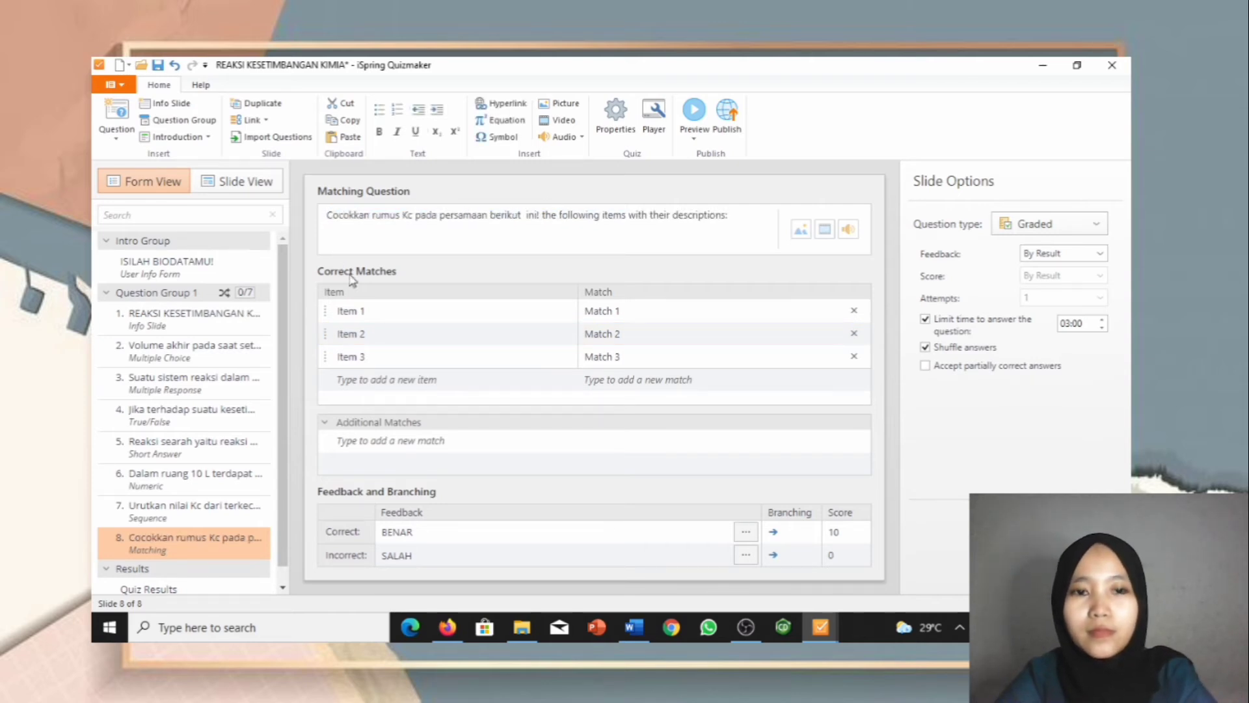
# Step: Paste the PCl5 equilibrium equation from Word into Item 1
pyautogui.click(635, 637)
pyautogui.moveTo(560, 333); pyautogui.dragTo(476, 336)
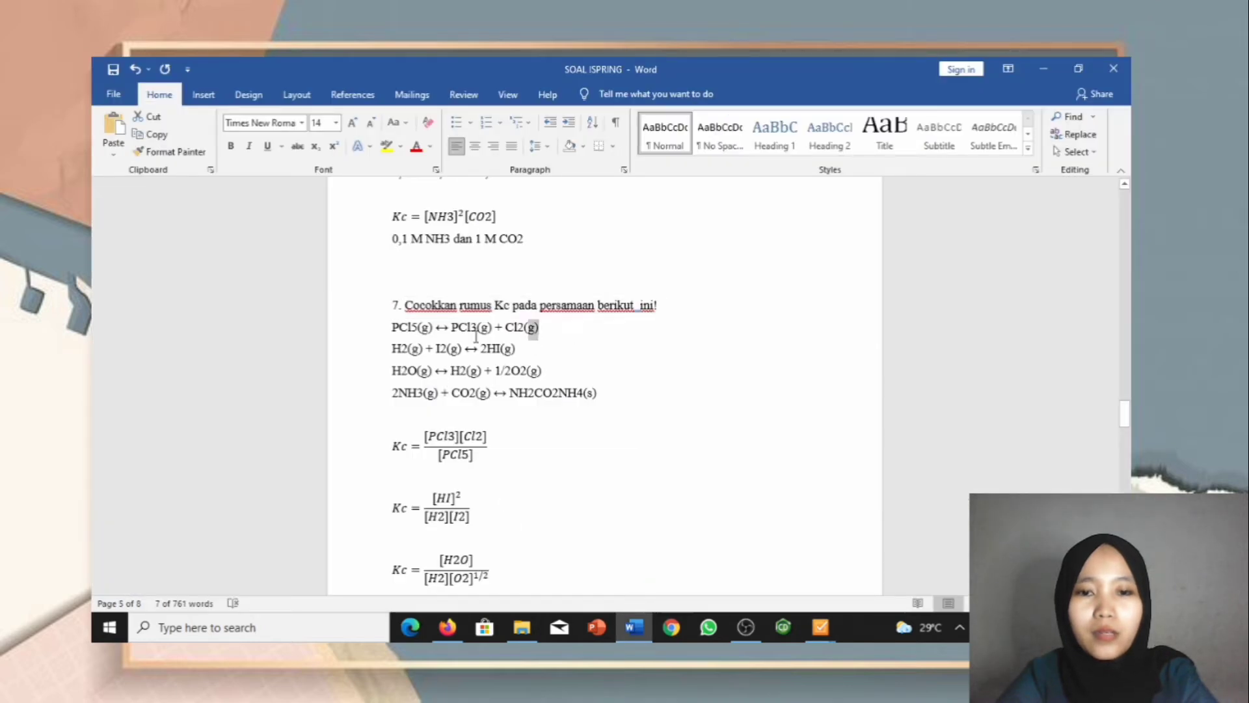
pyautogui.moveTo(398, 341); pyautogui.dragTo(394, 332)
pyautogui.hotkey('ctrl', 'c')
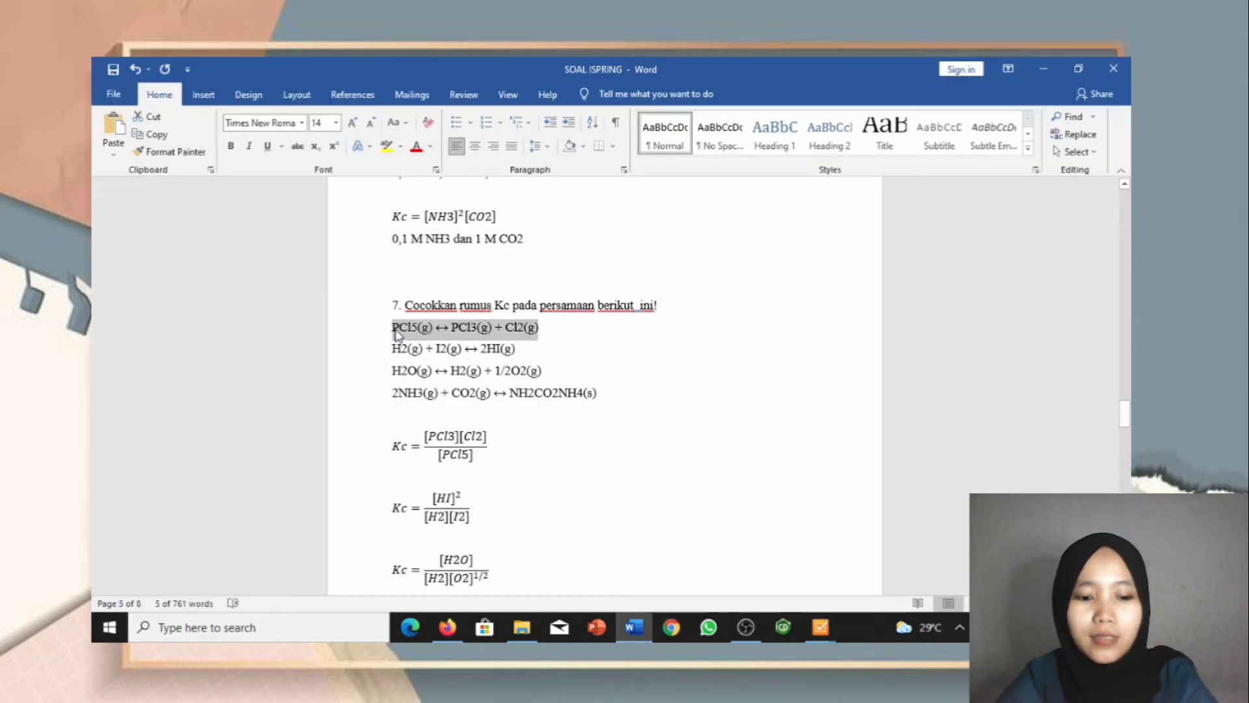
pyautogui.moveTo(815, 641)
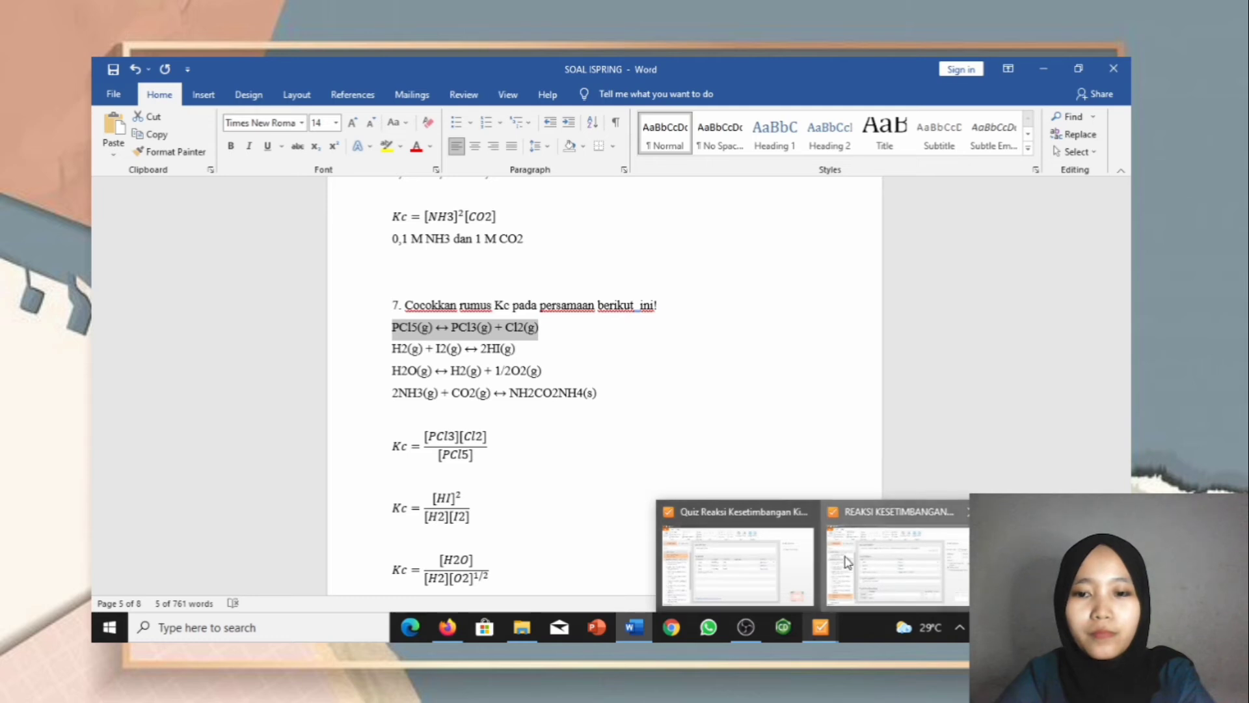
pyautogui.click(709, 524)
pyautogui.click(455, 312)
pyautogui.click(455, 312)
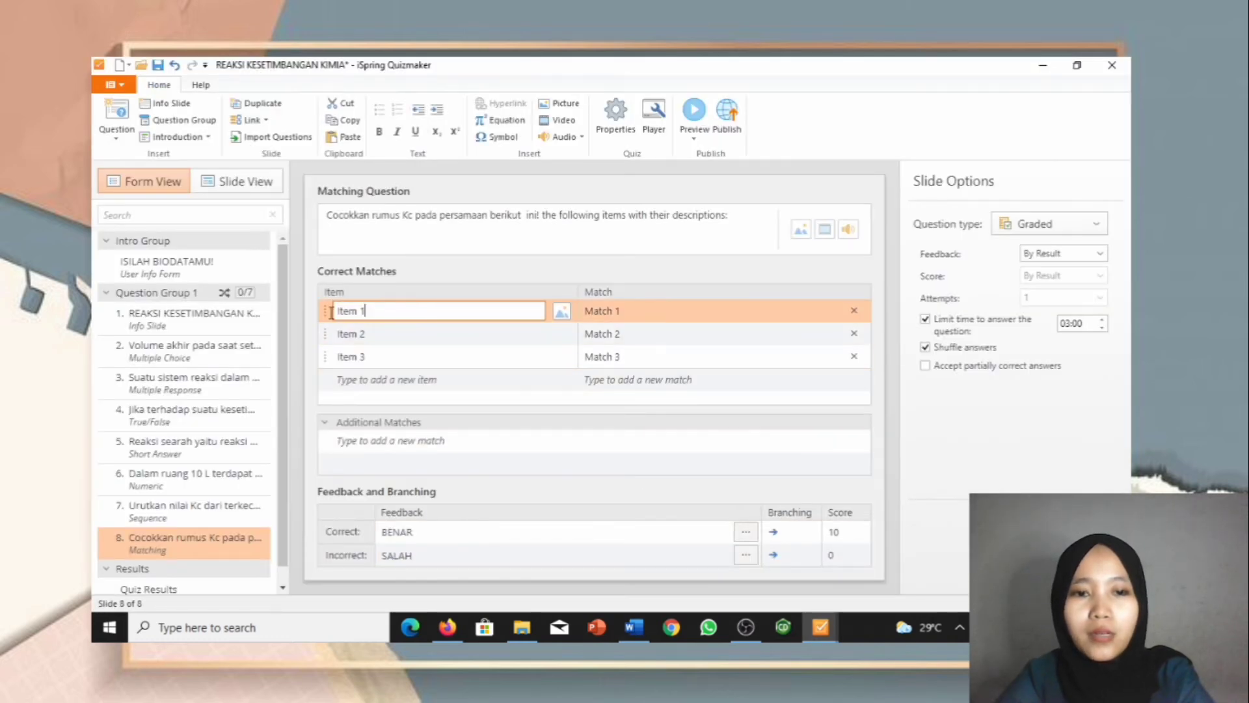
pyautogui.hotkey('ctrl', 'a')
pyautogui.hotkey('ctrl', 'v')
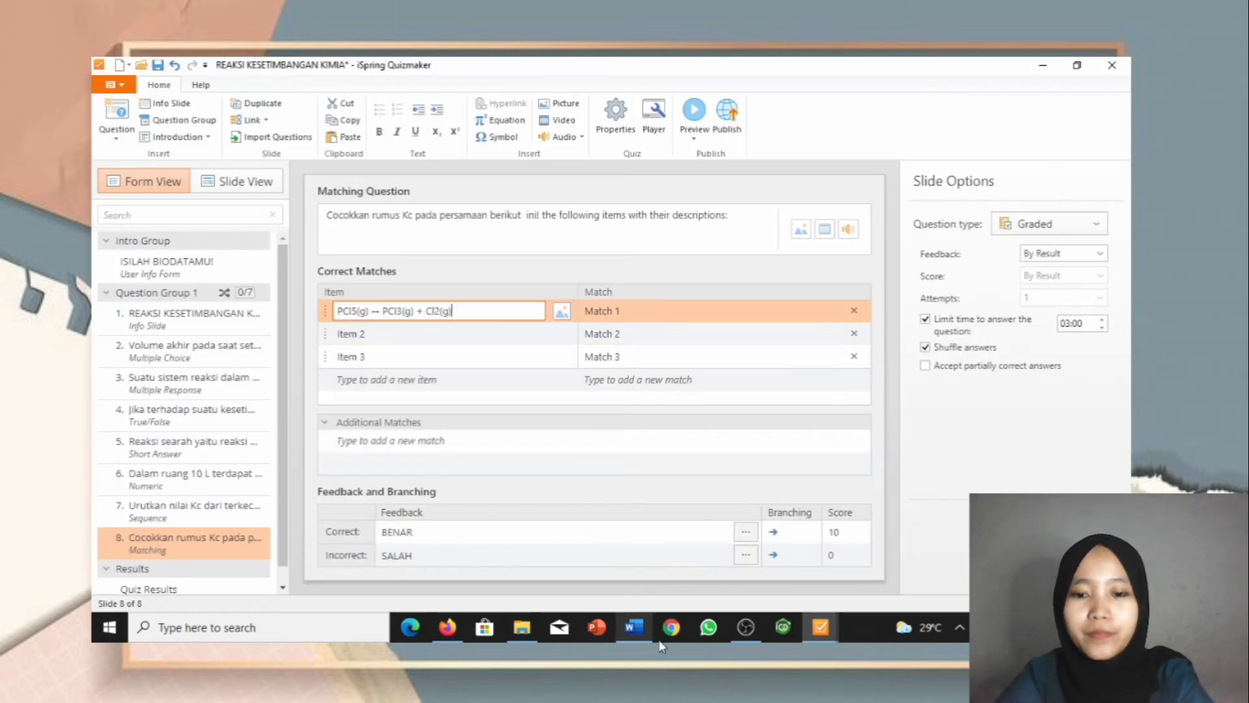
# Step: Paste the H2 + I2 equation into Item 2
pyautogui.click(637, 641)
pyautogui.moveTo(520, 351); pyautogui.dragTo(386, 358)
pyautogui.hotkey('ctrl', 'c')
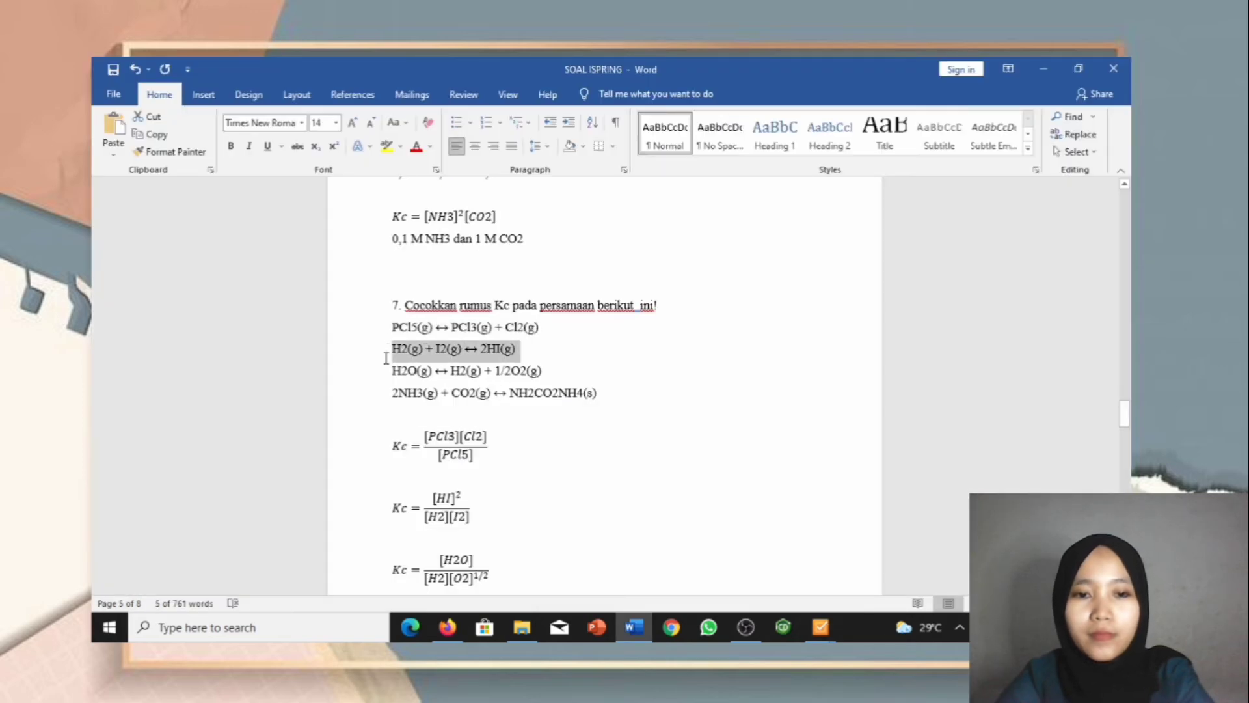
pyautogui.click(824, 639)
pyautogui.click(849, 559)
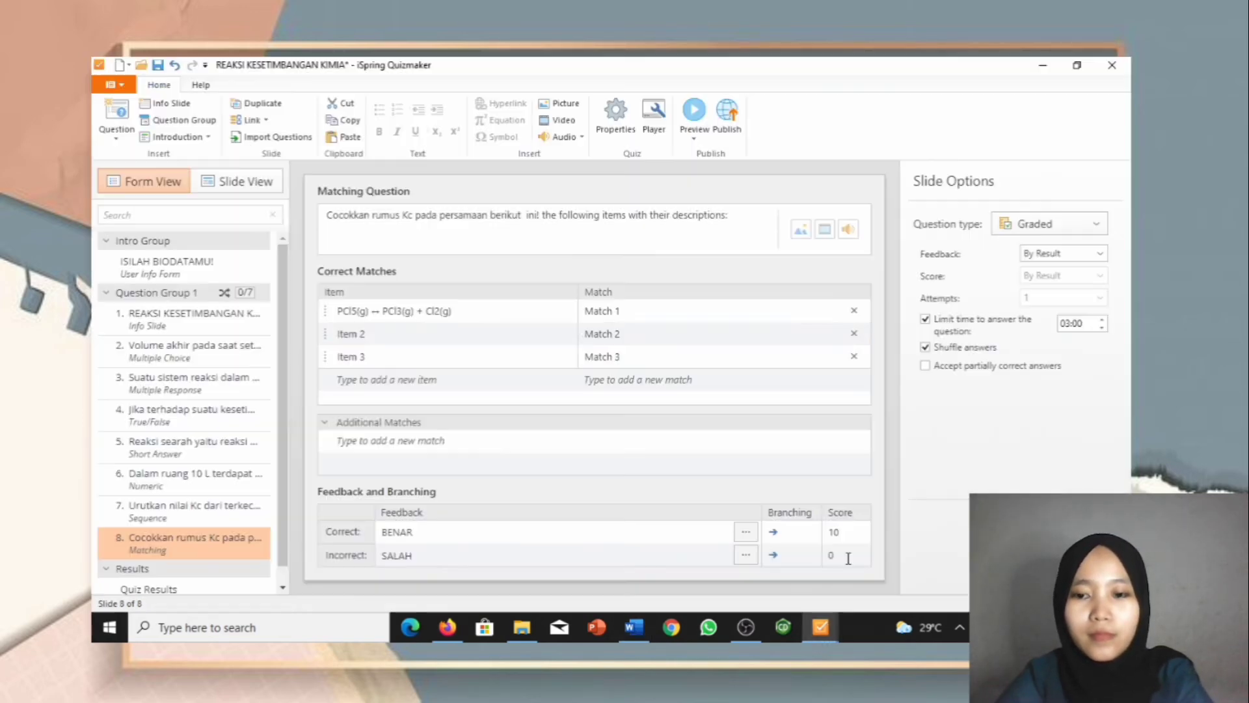
pyautogui.moveTo(430, 334); pyautogui.dragTo(305, 340)
pyautogui.hotkey('ctrl', 'v')
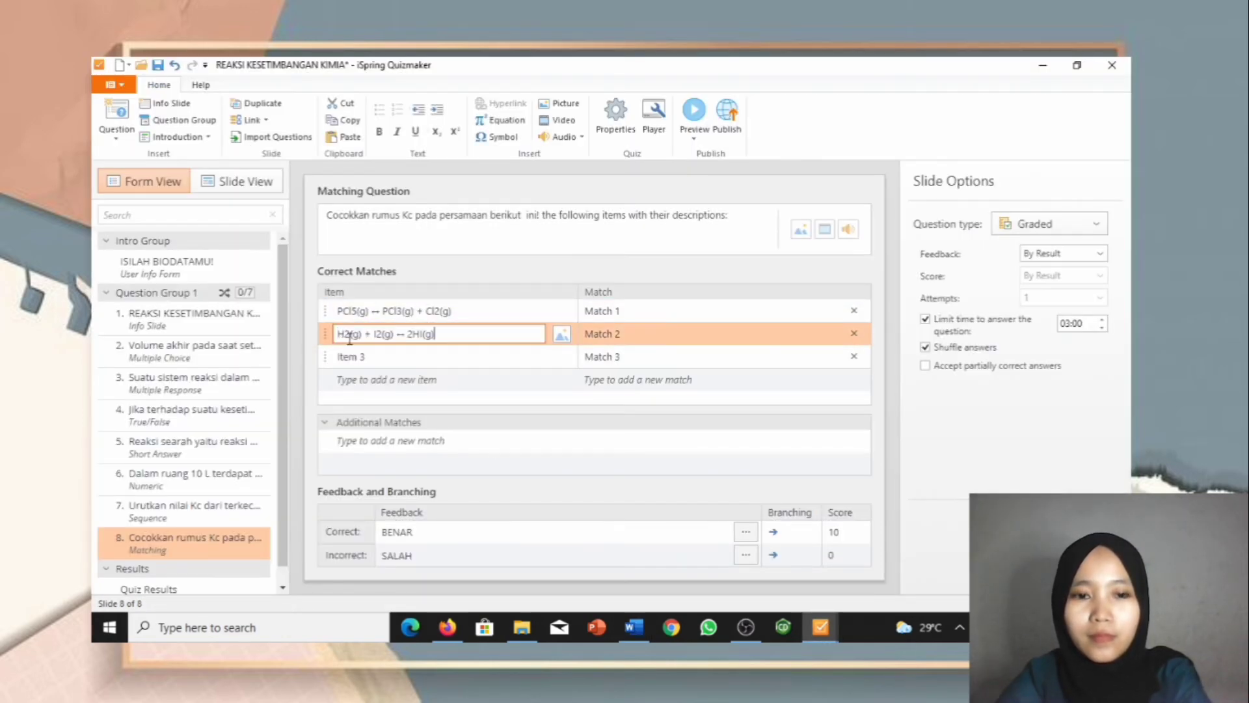
# Step: Paste the copied equation into Item 3, which repeats the H2 + I2 reaction
pyautogui.click(622, 642)
pyautogui.moveTo(549, 370); pyautogui.dragTo(399, 376)
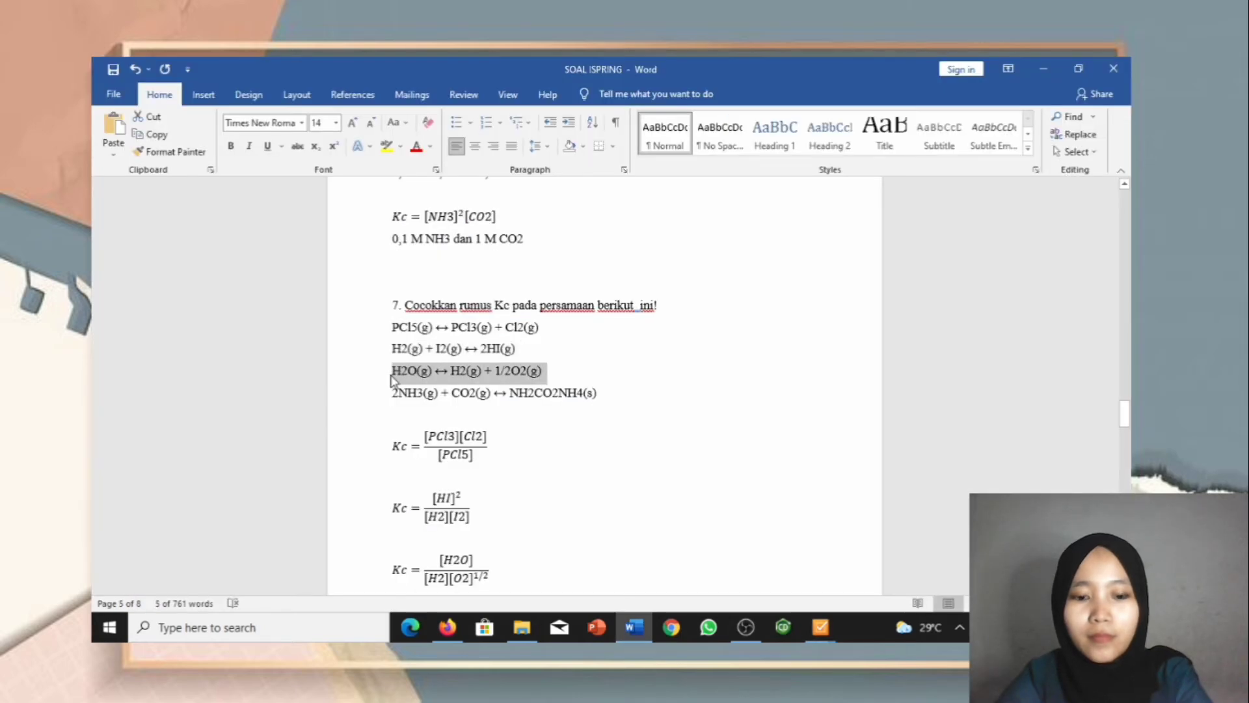
pyautogui.click(820, 638)
pyautogui.click(892, 558)
pyautogui.click(438, 356)
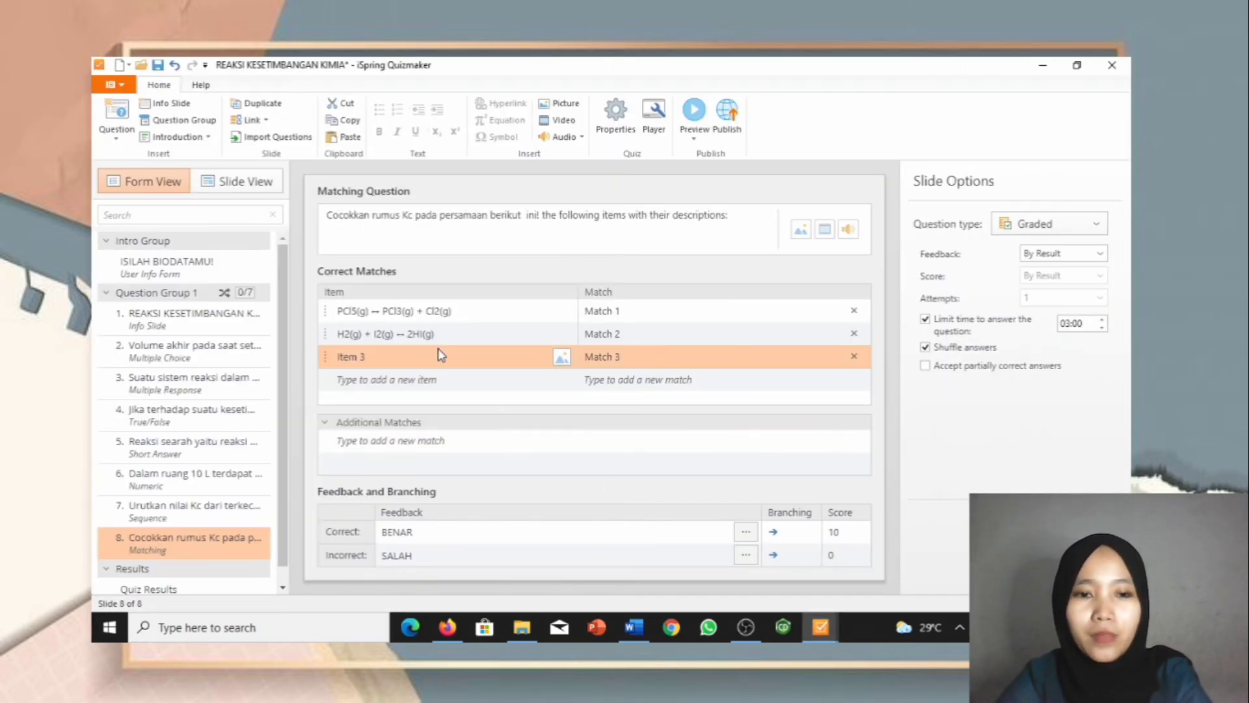
pyautogui.click(388, 355)
pyautogui.moveTo(388, 355); pyautogui.dragTo(303, 359)
pyautogui.hotkey('ctrl', 'v')
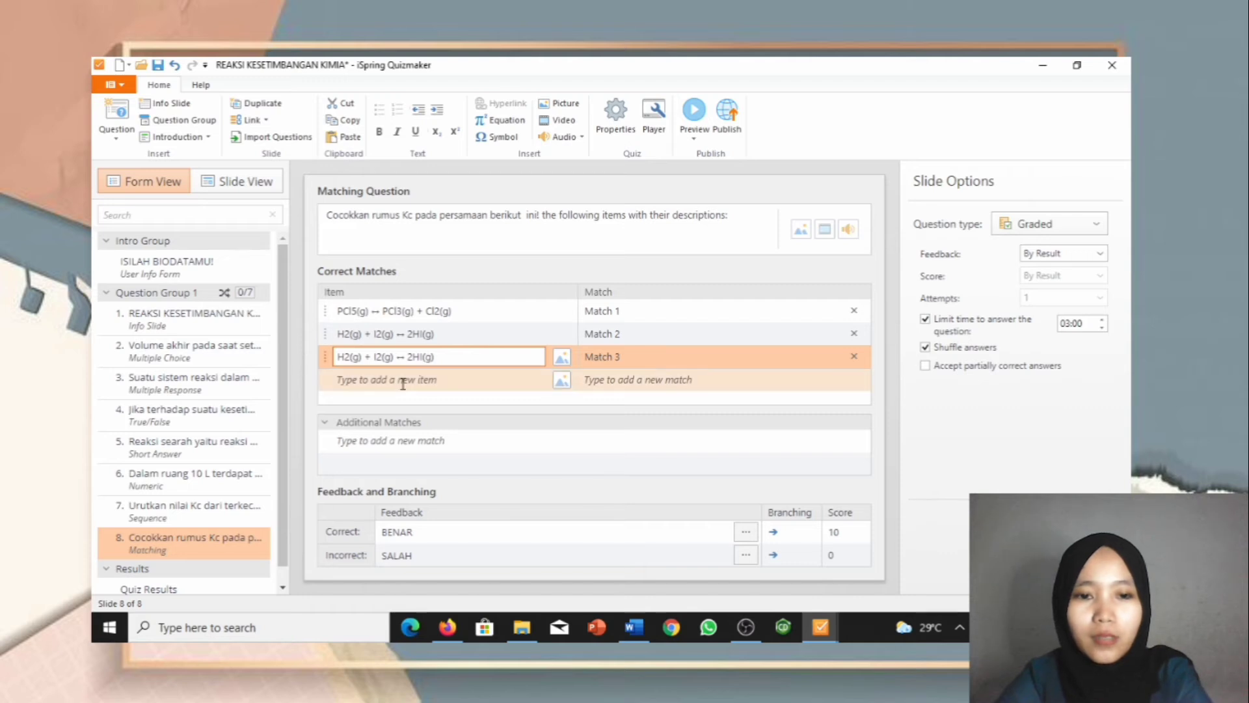
# Step: Copy the 2NH3 + CO2 equation and add it as a new fourth item
pyautogui.moveTo(634, 626)
pyautogui.click(634, 527)
pyautogui.moveTo(599, 394); pyautogui.dragTo(392, 400)
pyautogui.hotkey('ctrl', 'c')
pyautogui.moveTo(820, 628)
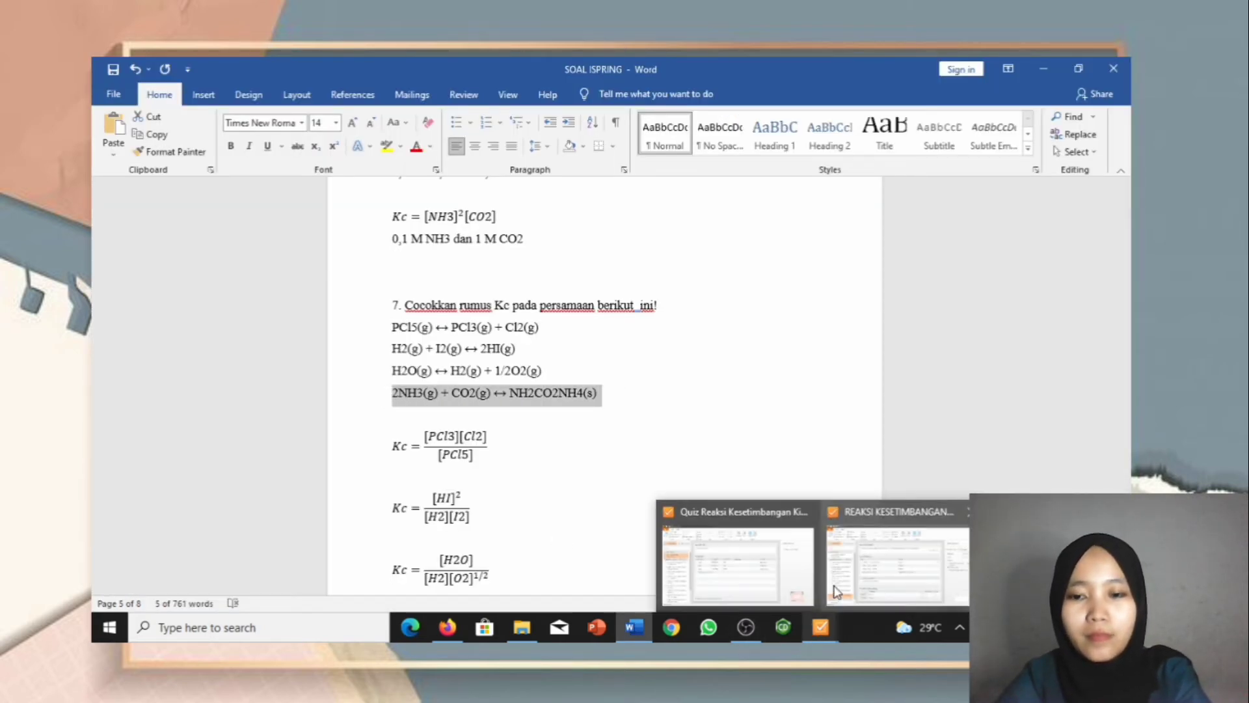
pyautogui.click(891, 559)
pyautogui.click(470, 385)
pyautogui.hotkey('ctrl', 'v')
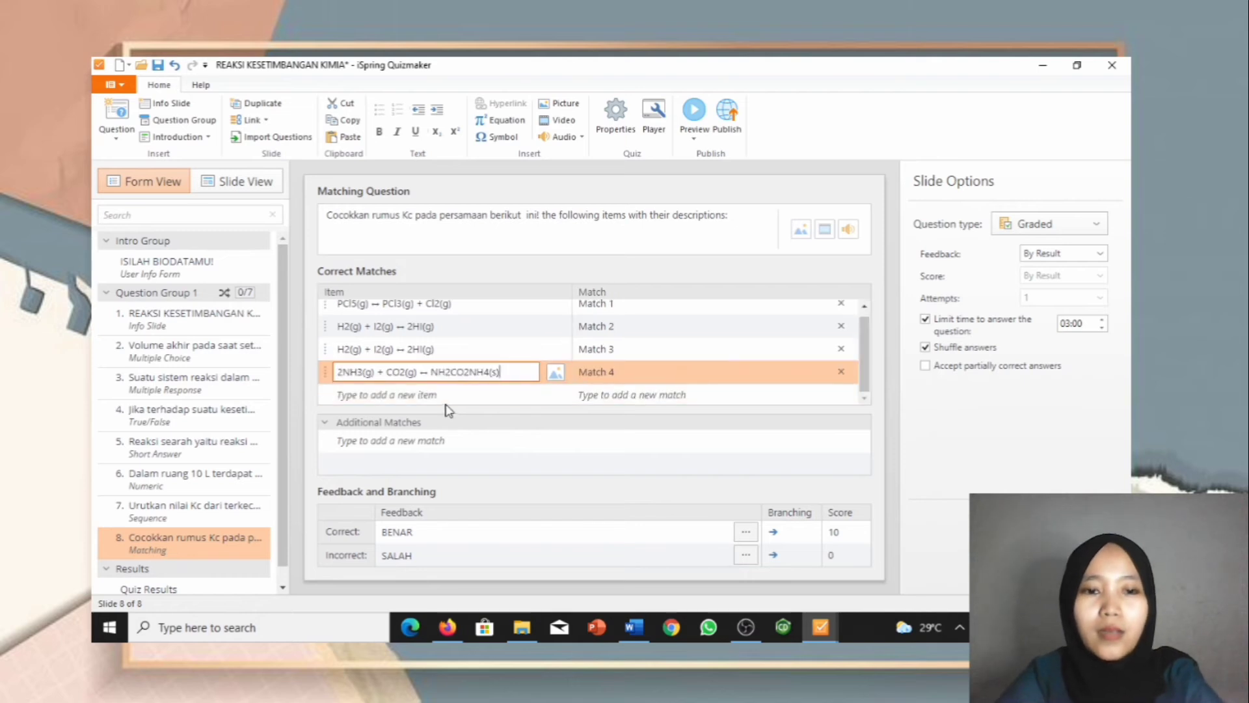
pyautogui.scroll(1, 362, 312)
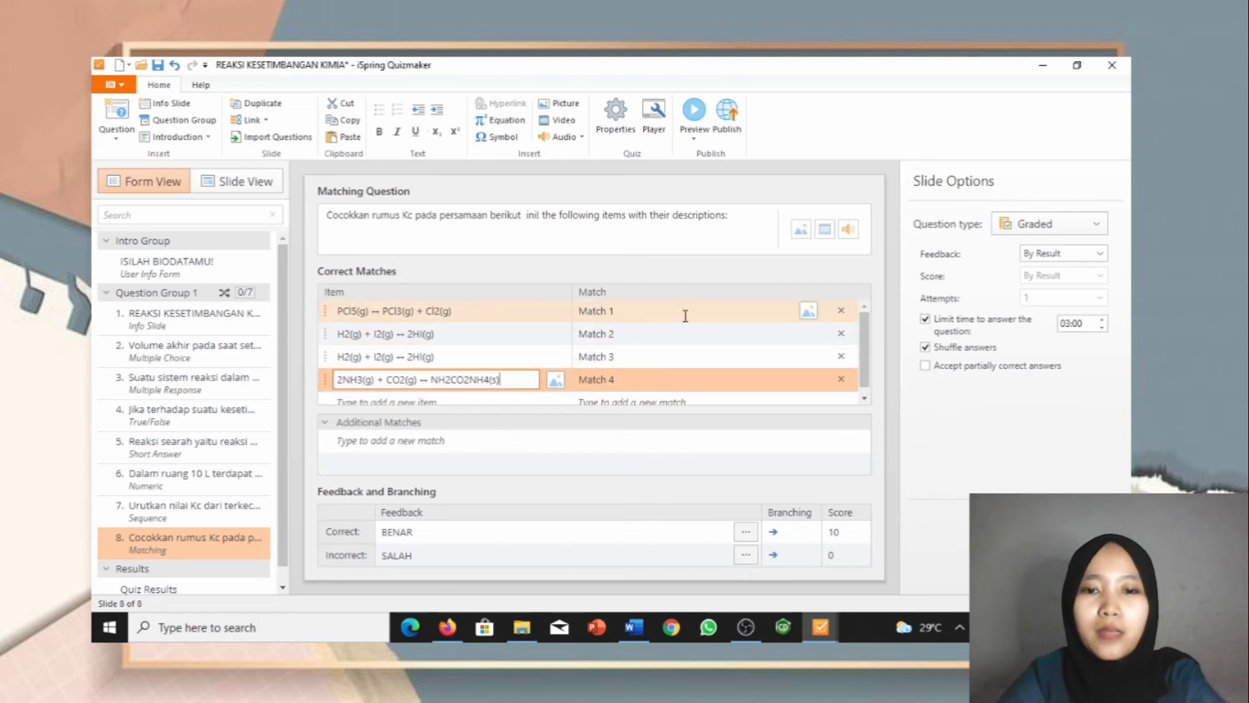
# Step: Attach the PCl5 and HI Kc expression images to Match 1 and Match 2
pyautogui.click(808, 311)
pyautogui.click(549, 368)
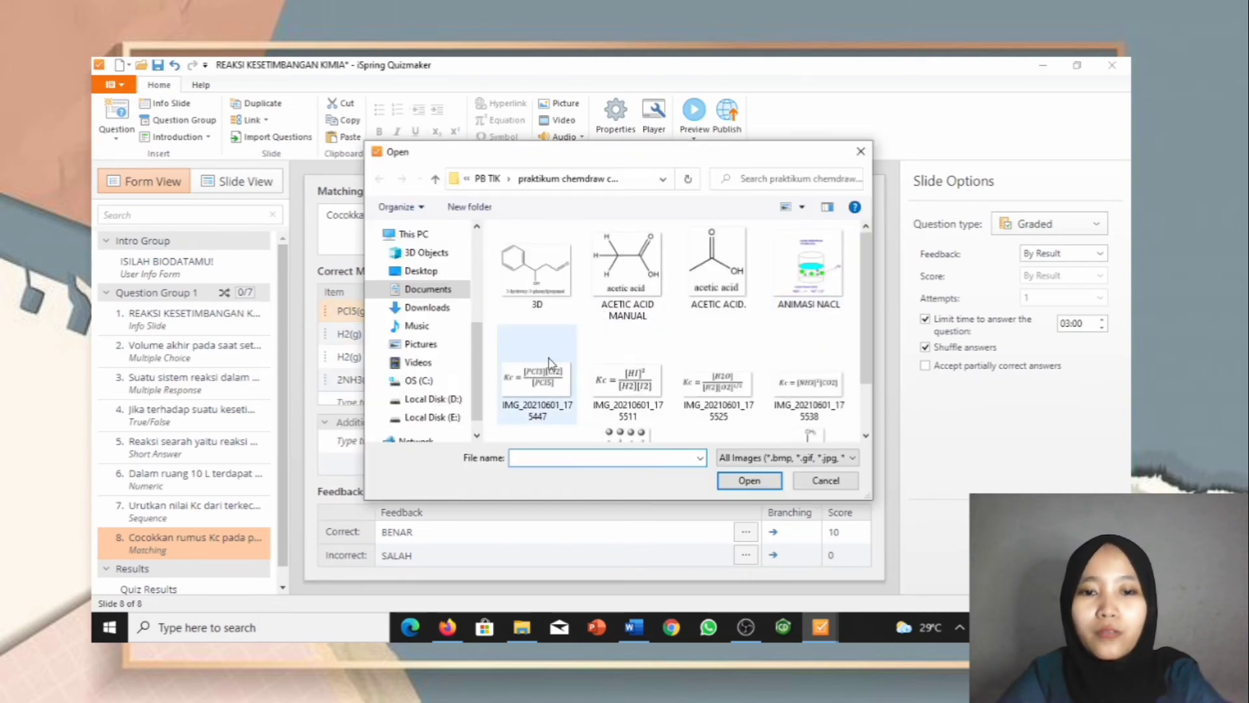
pyautogui.doubleClick(549, 382)
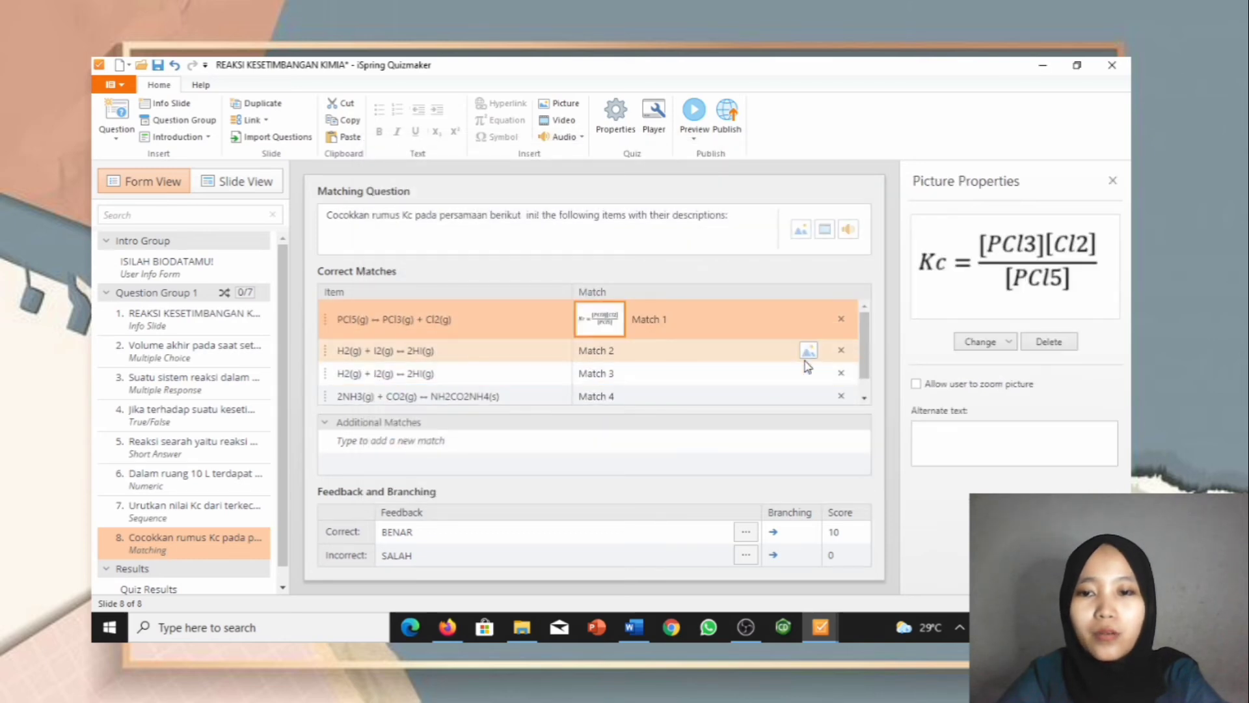
pyautogui.click(808, 357)
pyautogui.click(808, 352)
pyautogui.click(626, 380)
pyautogui.doubleClick(626, 380)
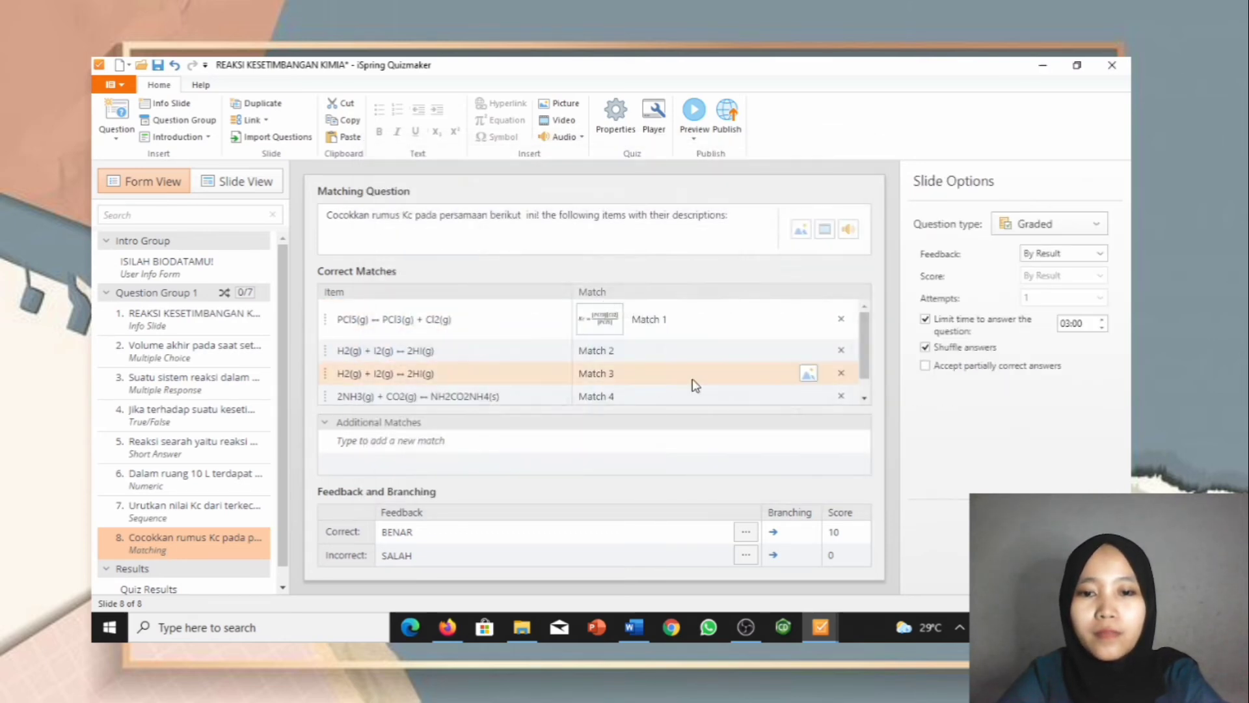
# Step: Attach the H2O and NH3/CO2 Kc expression images to Match 3 and Match 4
pyautogui.click(806, 390)
pyautogui.click(718, 371)
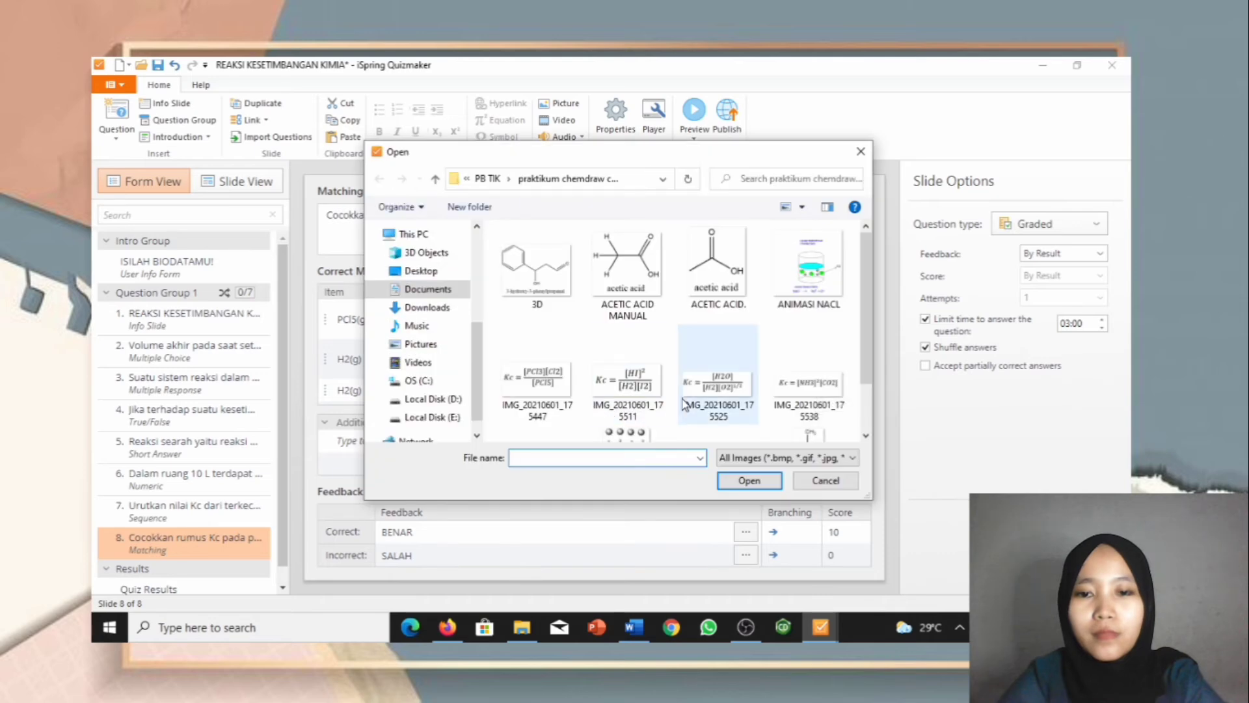
pyautogui.doubleClick(718, 371)
pyautogui.scroll(-1, 844, 402)
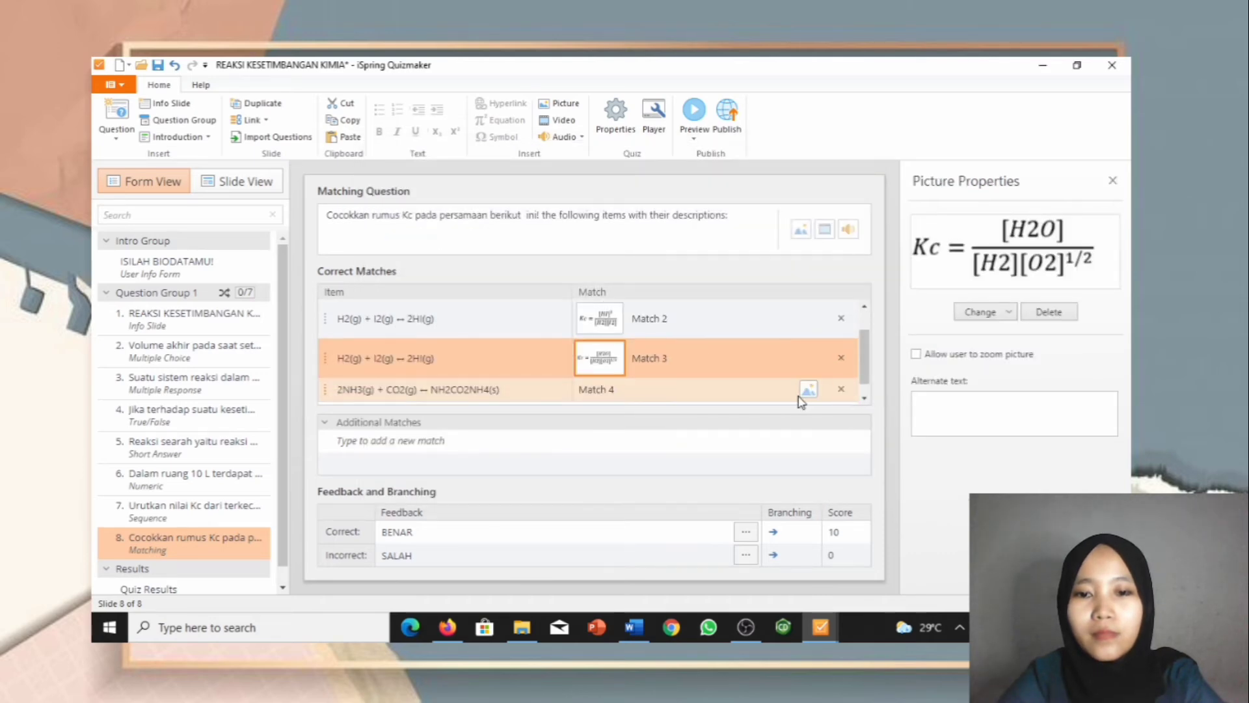
pyautogui.scroll(-1, 805, 398)
pyautogui.click(809, 373)
pyautogui.click(809, 370)
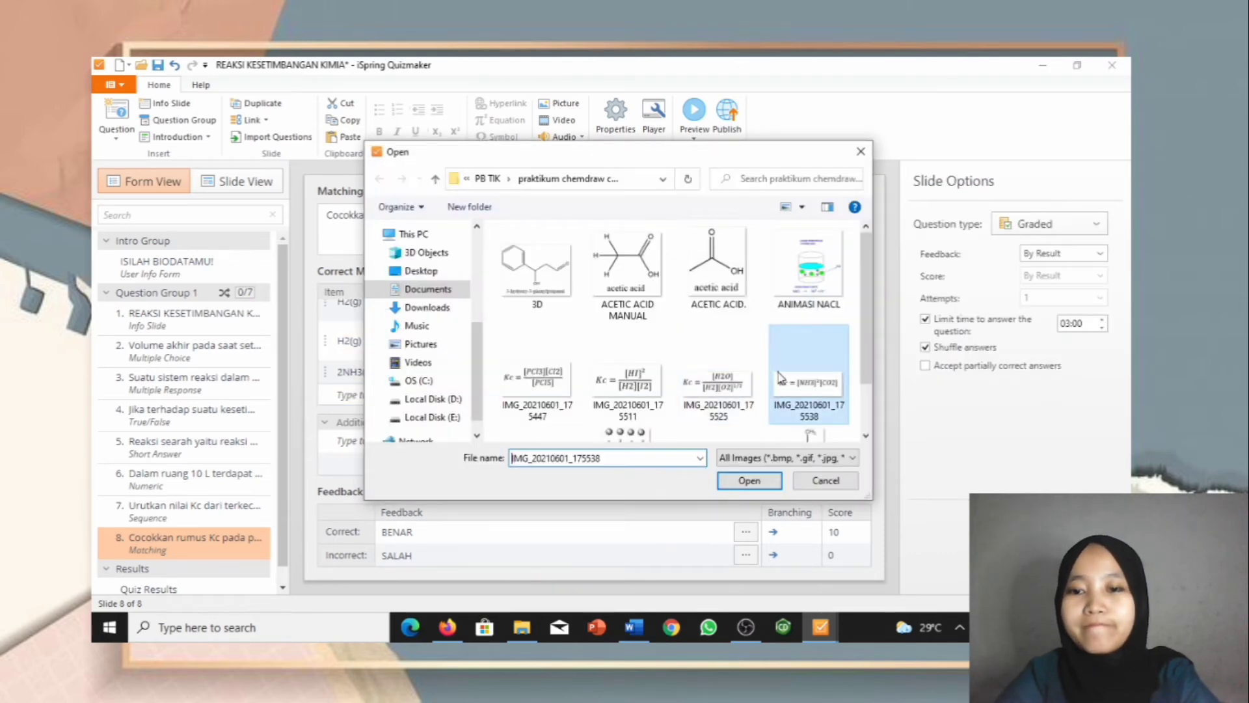
pyautogui.doubleClick(809, 371)
pyautogui.scroll(1, 679, 395)
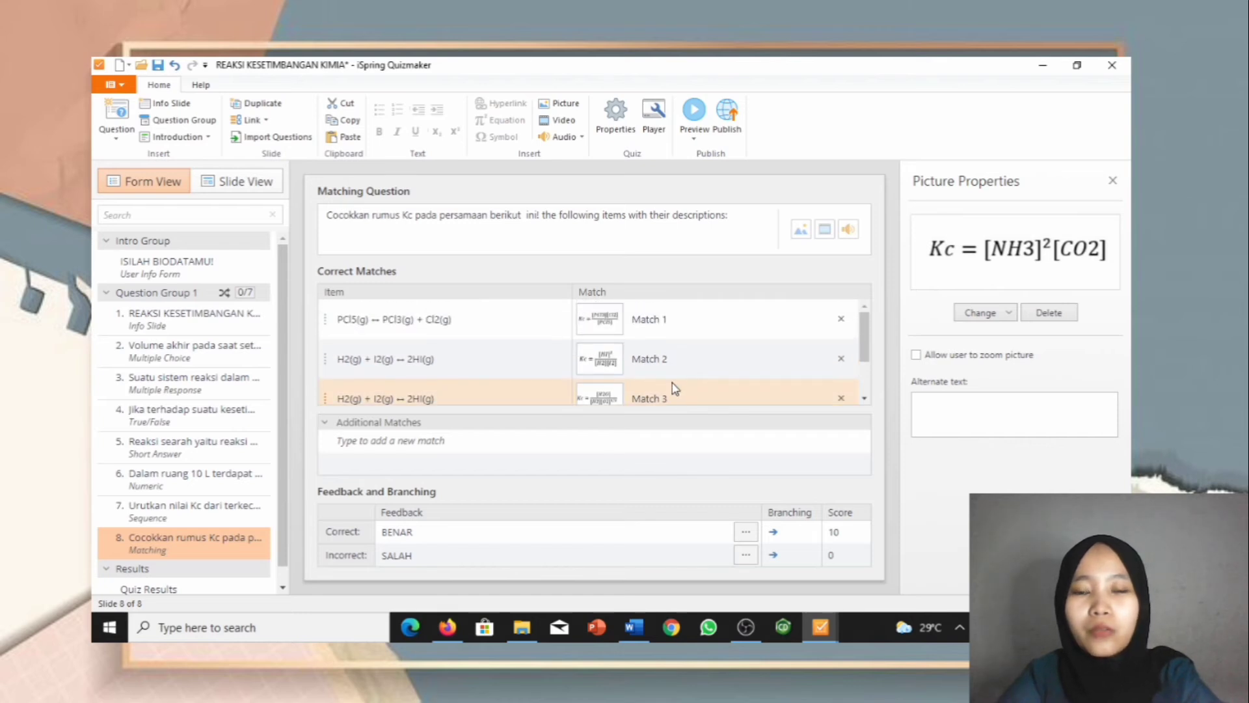
pyautogui.scroll(-1, 674, 388)
pyautogui.scroll(1, 670, 388)
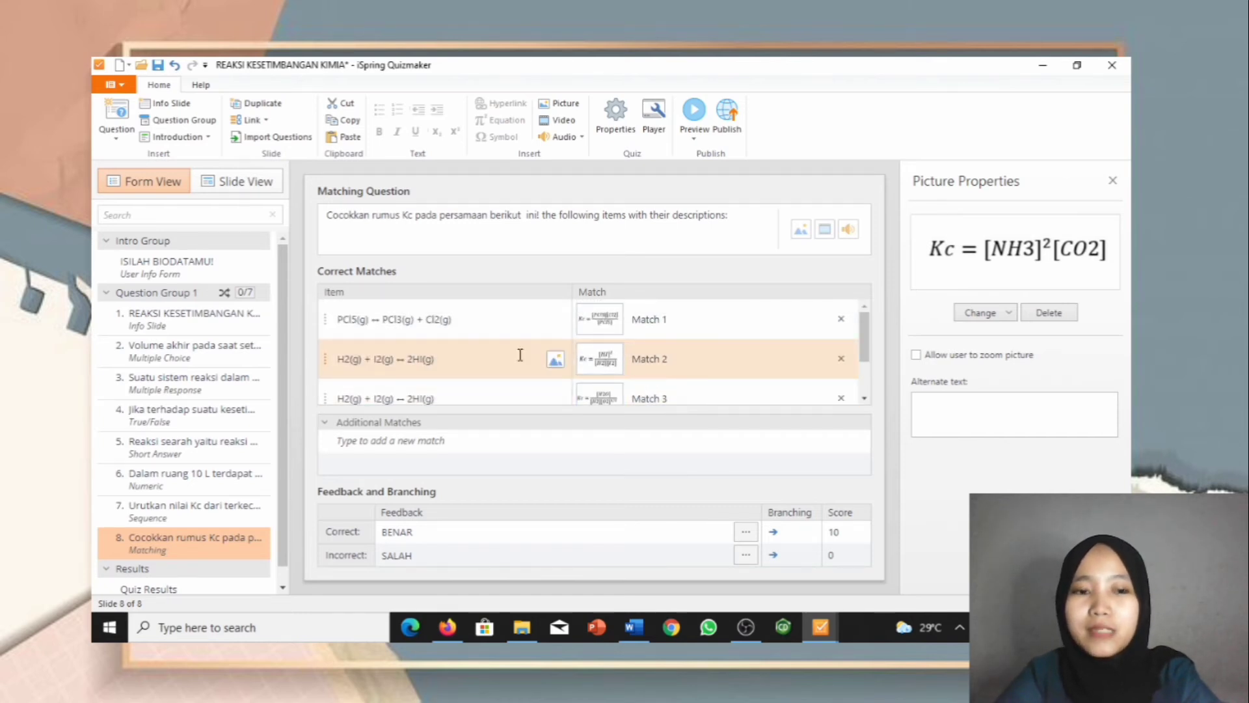
# Step: Lower slide 8's matching rows and place the question title just above them
pyautogui.click(232, 184)
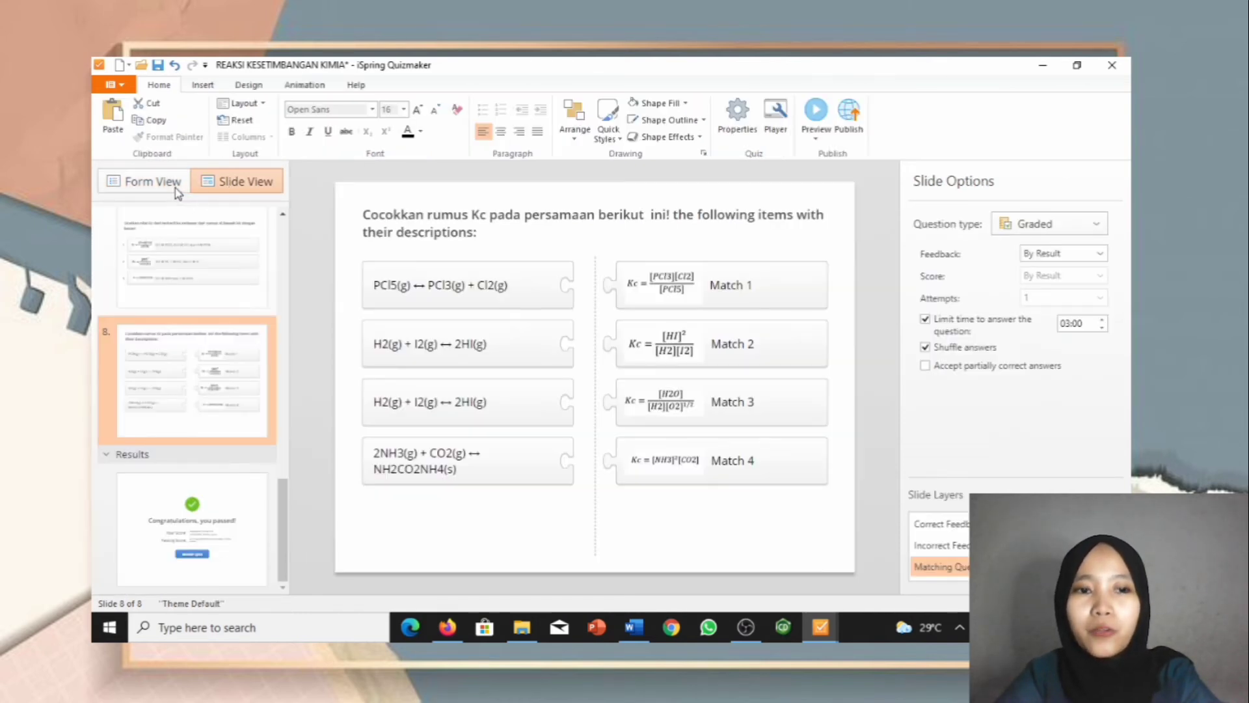
pyautogui.click(481, 294)
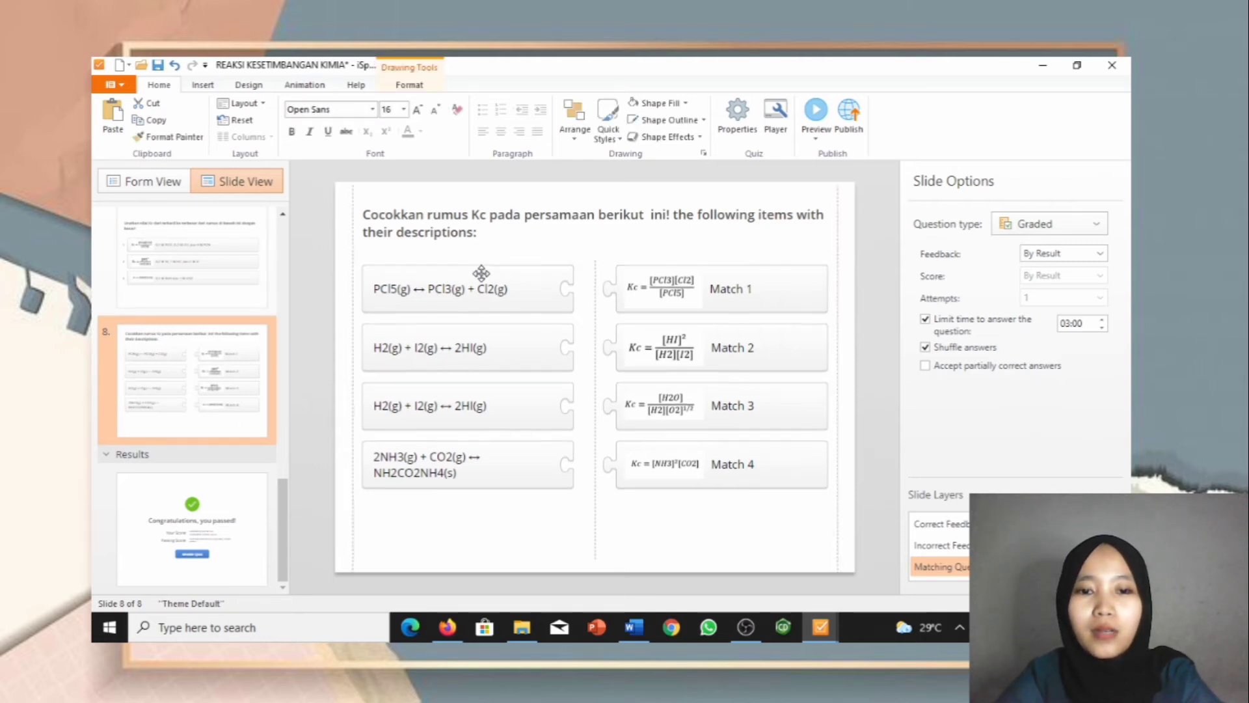
pyautogui.moveTo(481, 273); pyautogui.dragTo(492, 322)
pyautogui.click(460, 199)
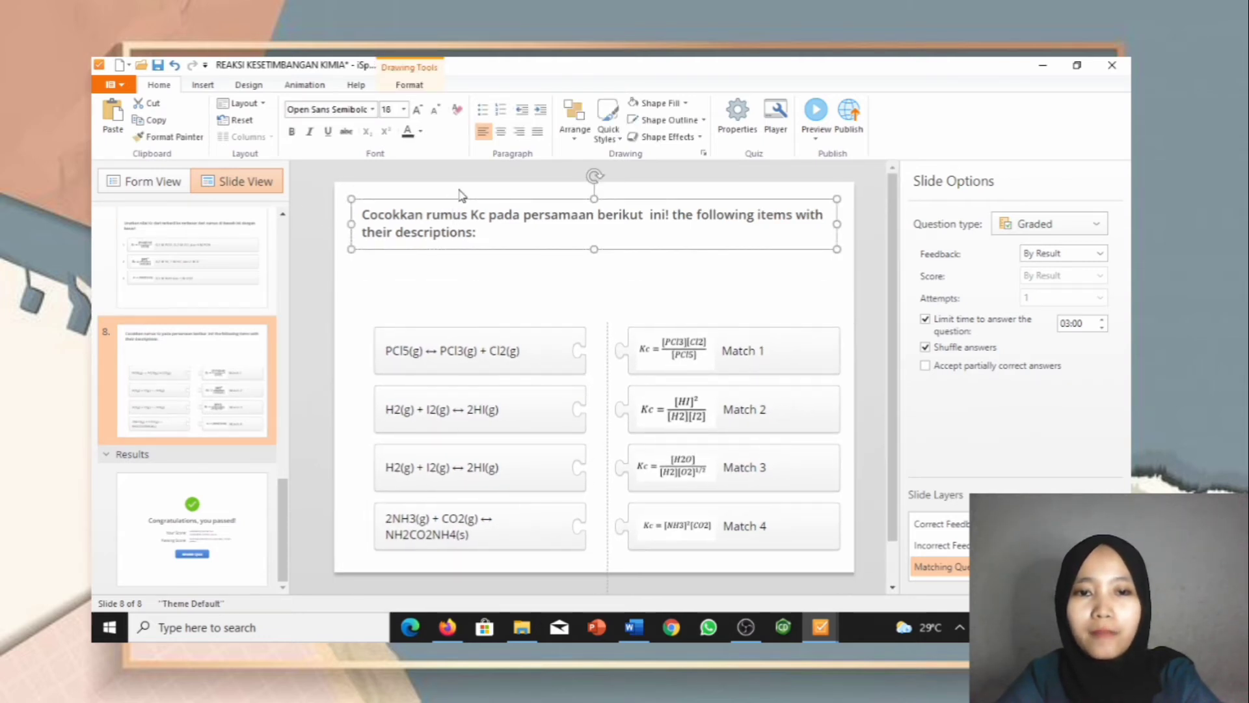
pyautogui.click(459, 190)
pyautogui.click(472, 207)
pyautogui.moveTo(508, 204); pyautogui.dragTo(460, 268)
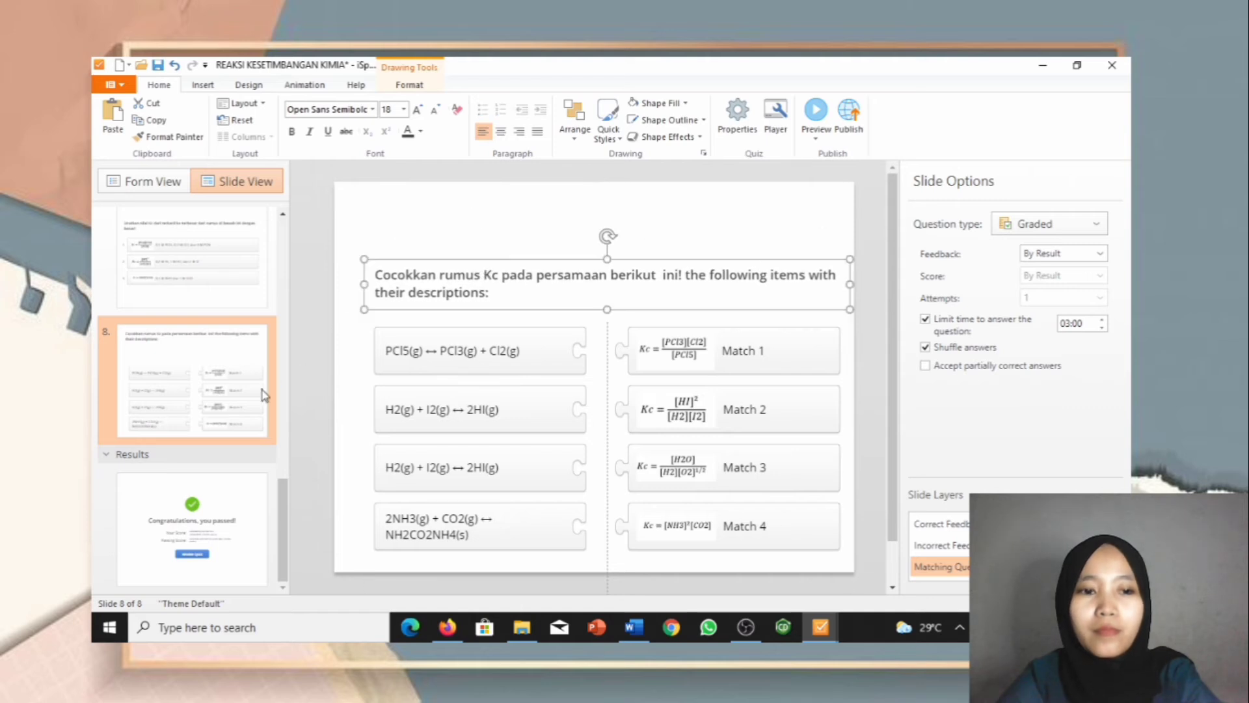
pyautogui.click(151, 182)
pyautogui.click(118, 127)
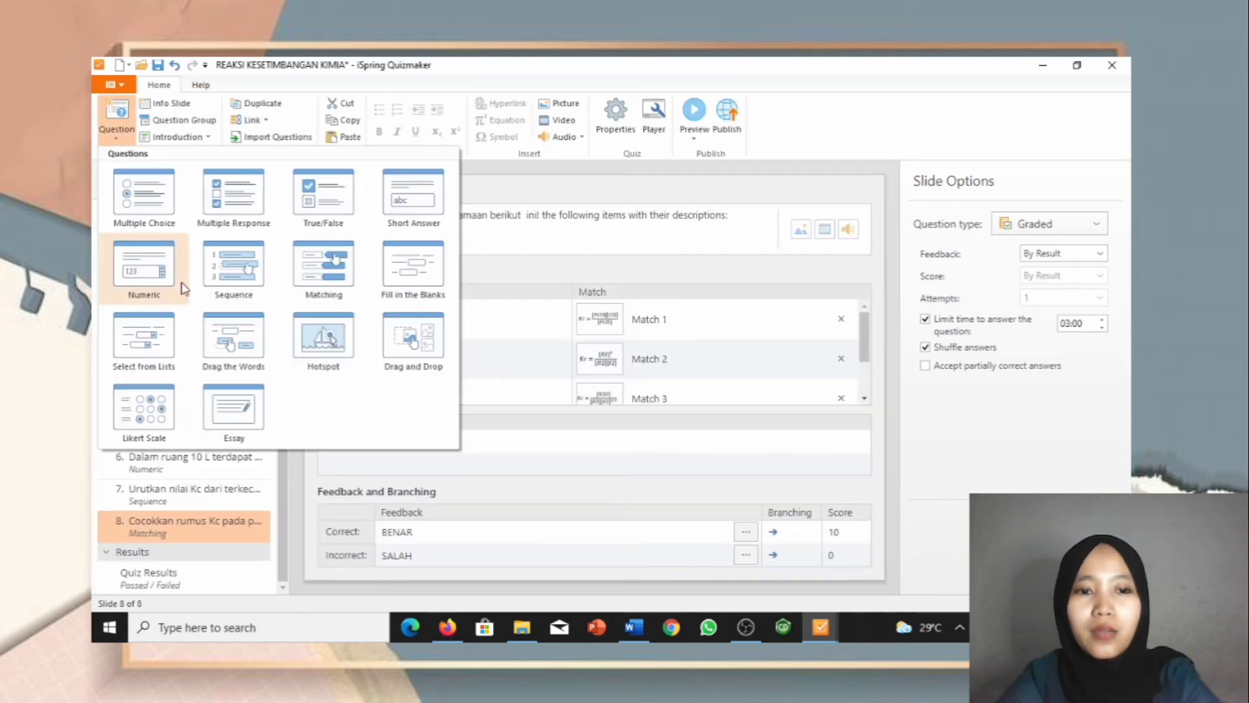
# Step: Add a Fill in the Blanks question as slide 9 and inspect its default 'blanks' gap
pyautogui.click(387, 298)
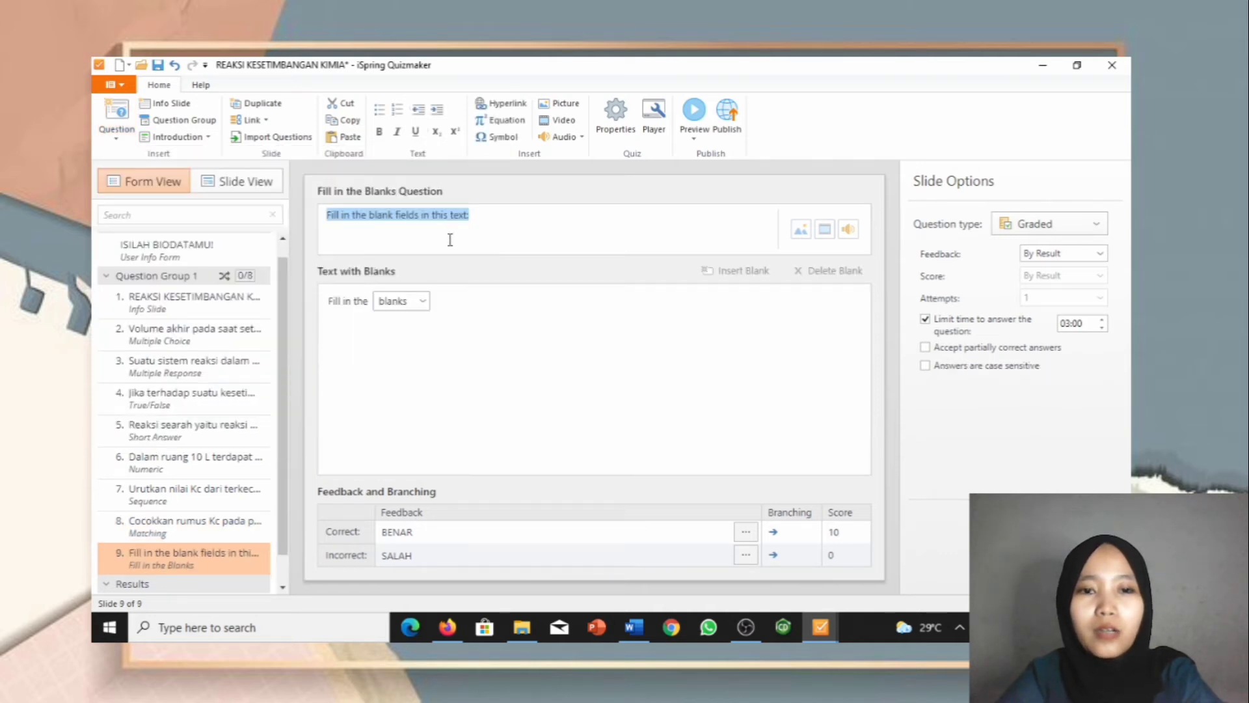
pyautogui.click(422, 305)
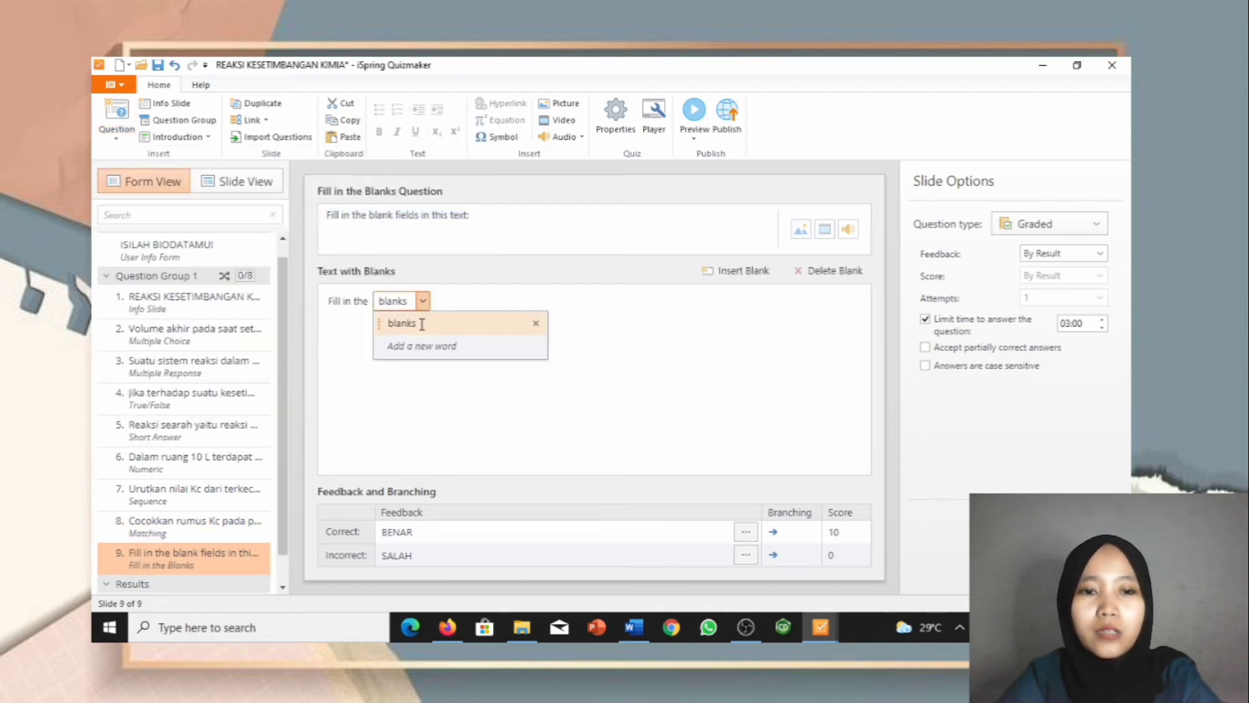
pyautogui.click(456, 308)
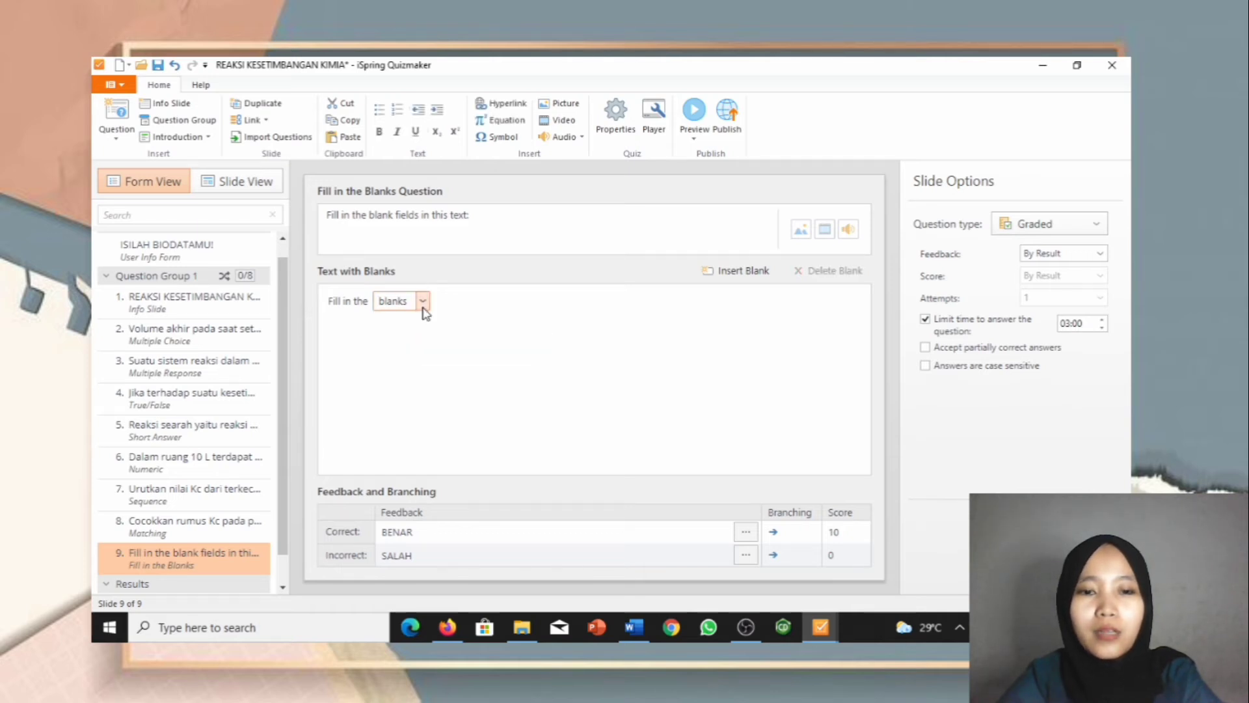
pyautogui.click(423, 302)
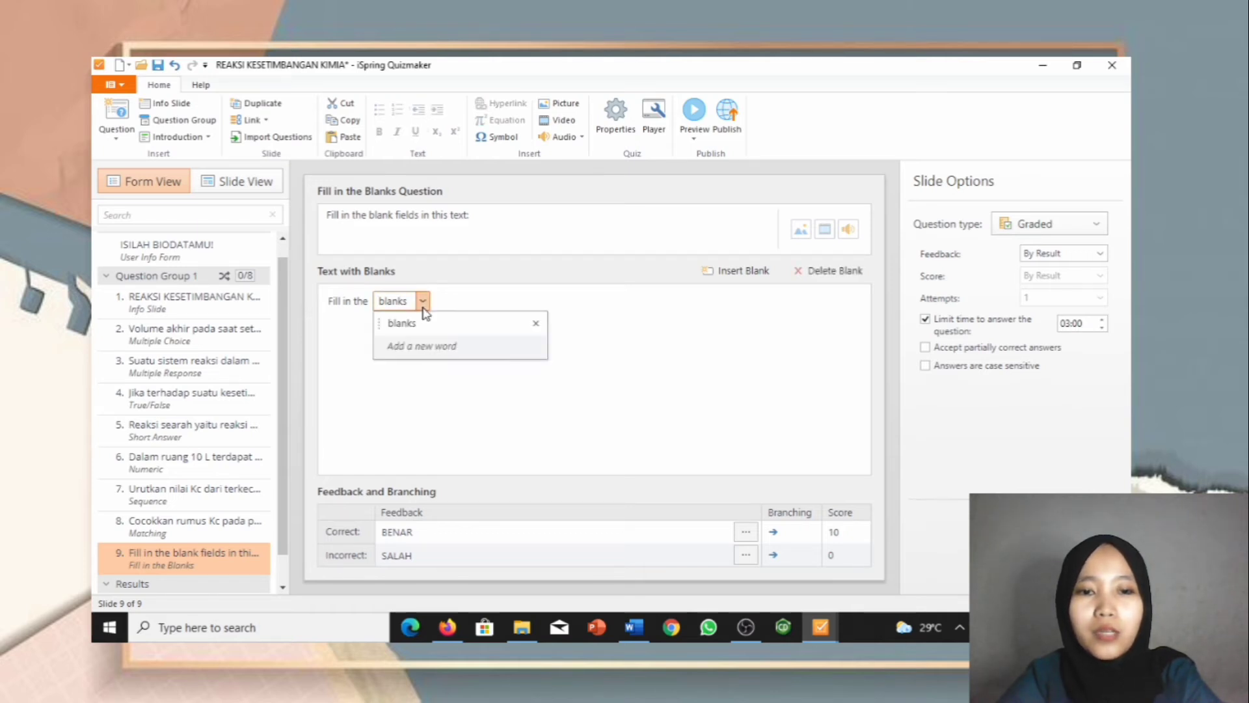
pyautogui.click(454, 296)
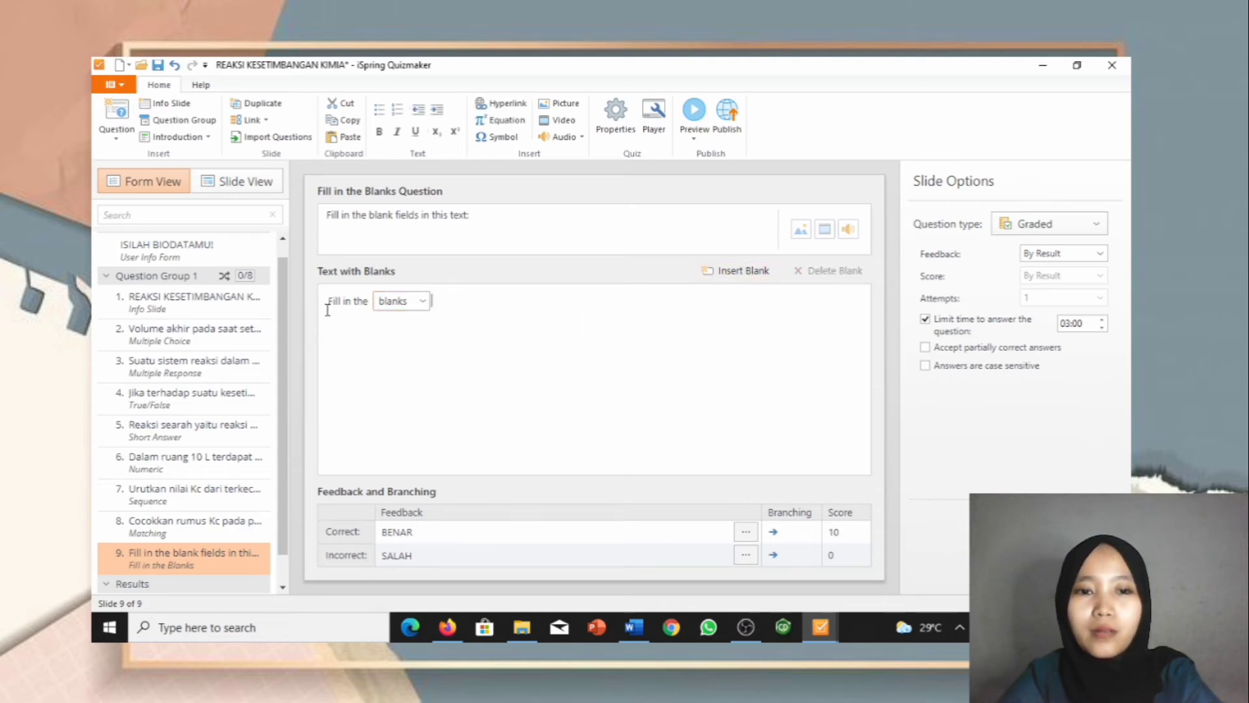
# Step: Select and copy question 8's sentence about reaction types in the Word document
pyautogui.moveTo(634, 634)
pyautogui.click(635, 589)
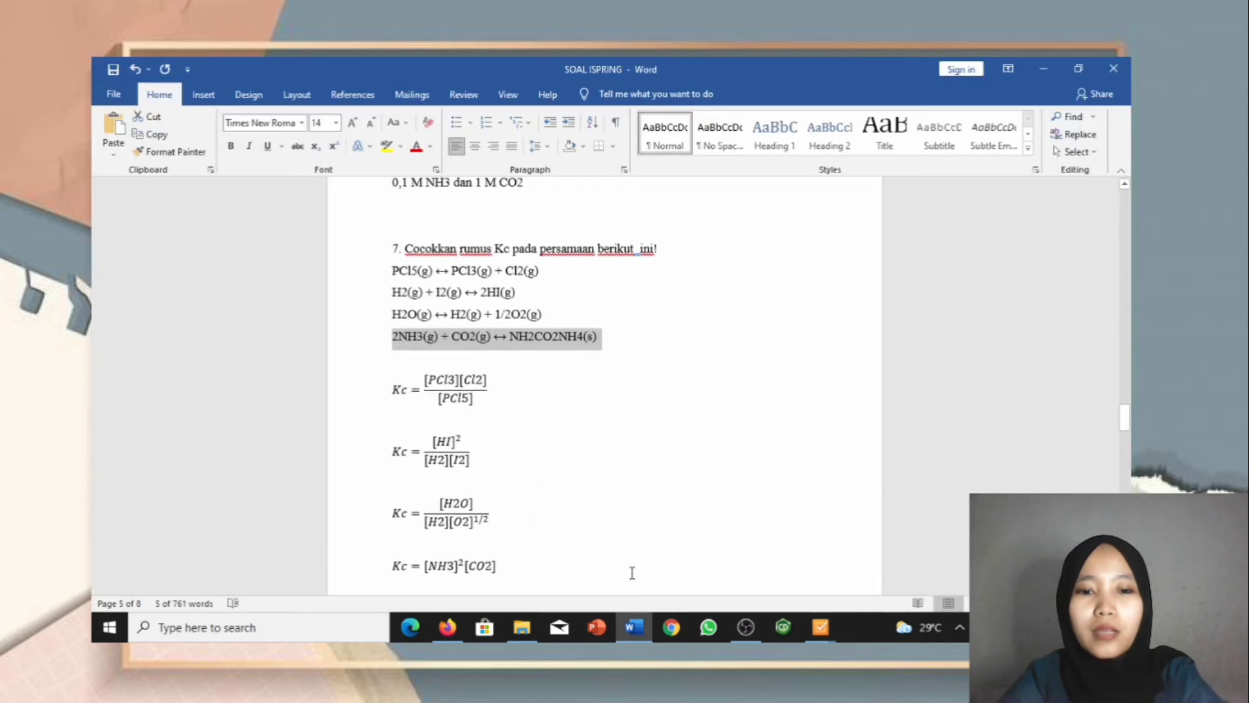
pyautogui.scroll(-3, 631, 567)
pyautogui.scroll(-3, 631, 567)
pyautogui.scroll(-1, 455, 469)
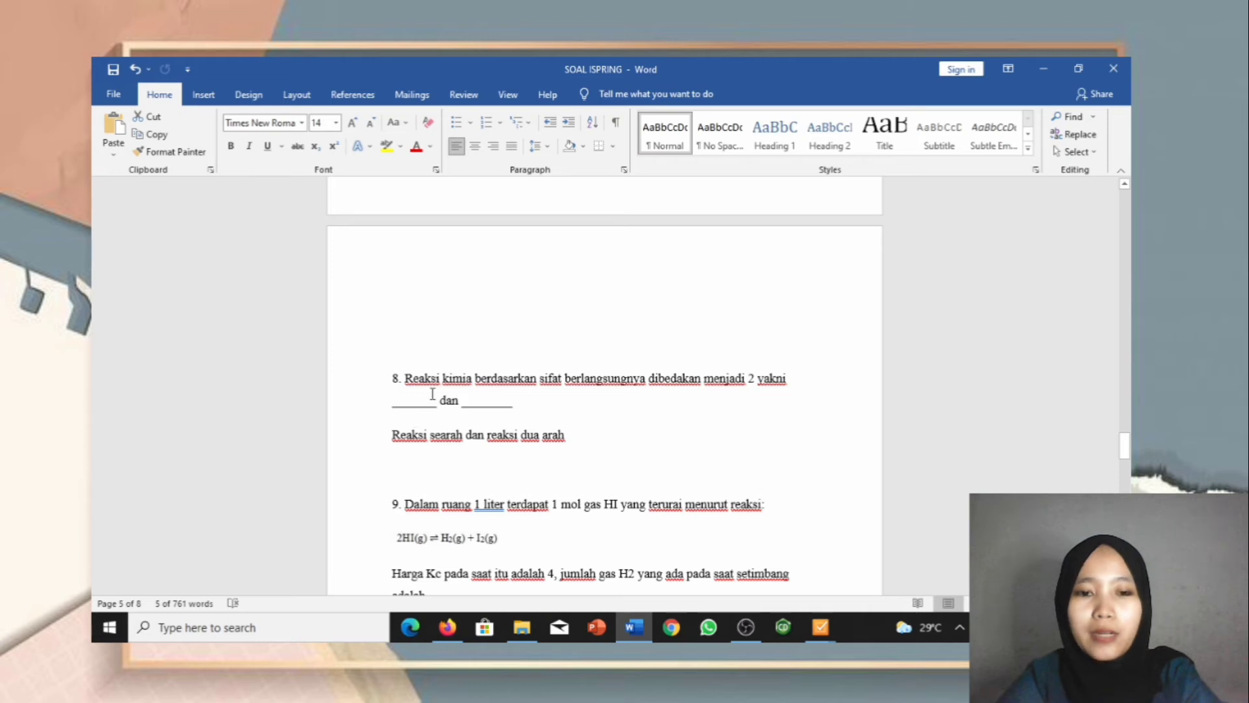
pyautogui.moveTo(403, 376); pyautogui.dragTo(515, 408)
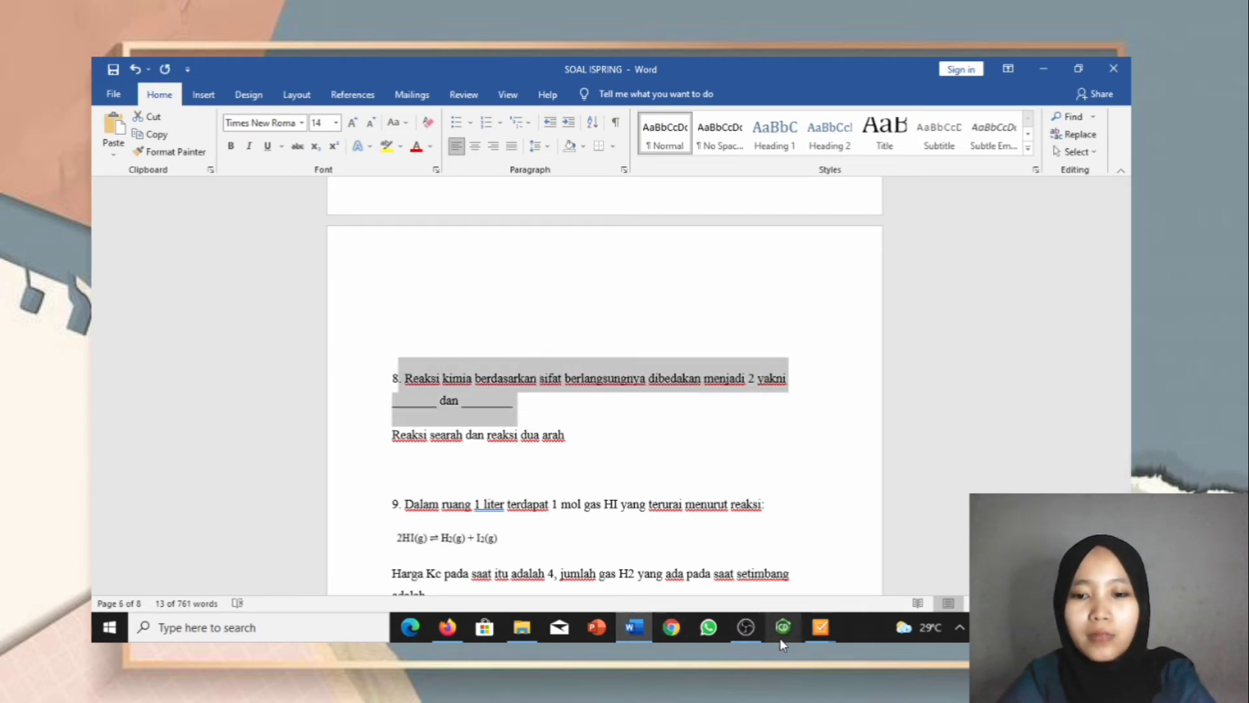
# Step: Paste question 8's sentence over slide 9's default question text
pyautogui.moveTo(830, 625)
pyautogui.click(985, 559)
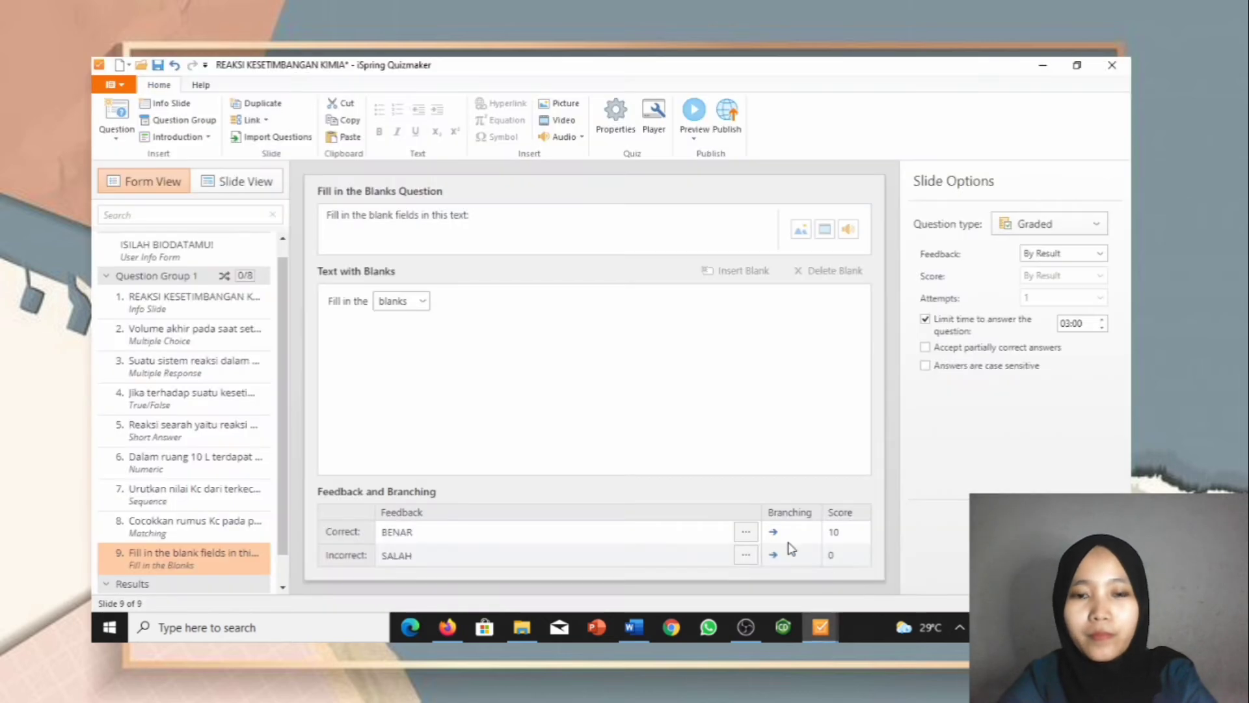
pyautogui.moveTo(469, 214); pyautogui.dragTo(320, 220)
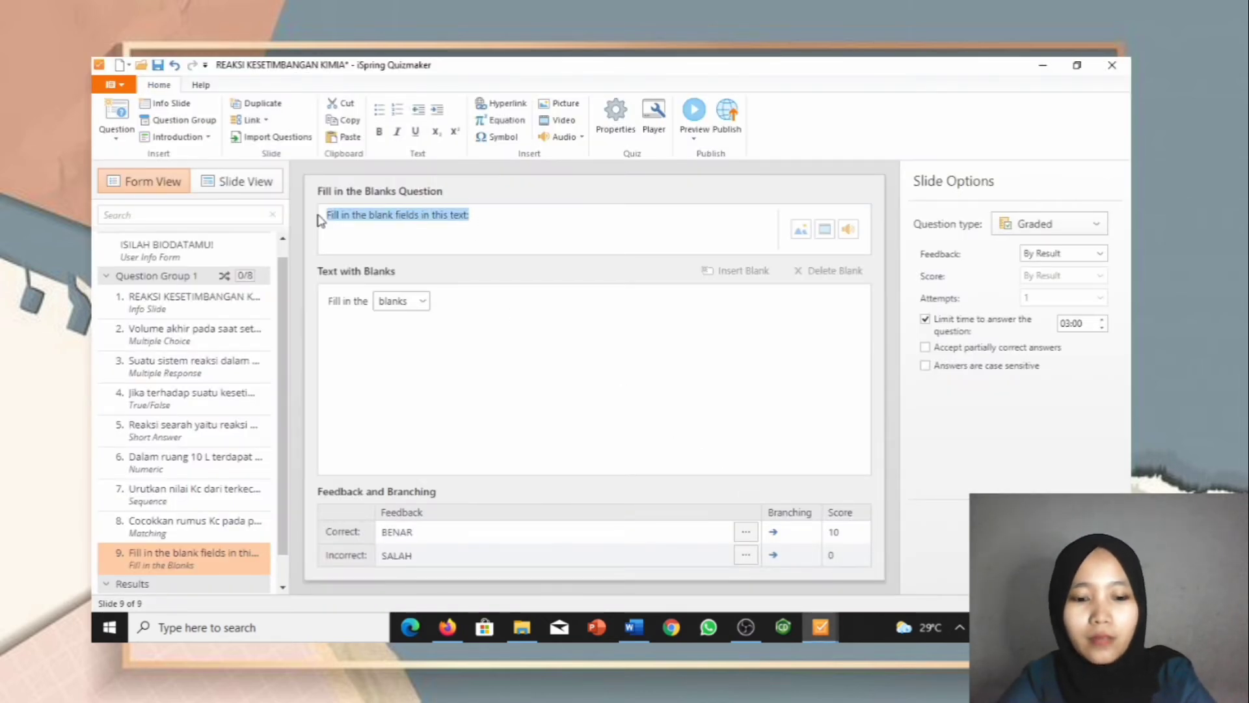
pyautogui.write('. Reaksi kimia berdasarkan sifat berlangsungnya dibedakan menjadi 2 yakni _____ dan _____')
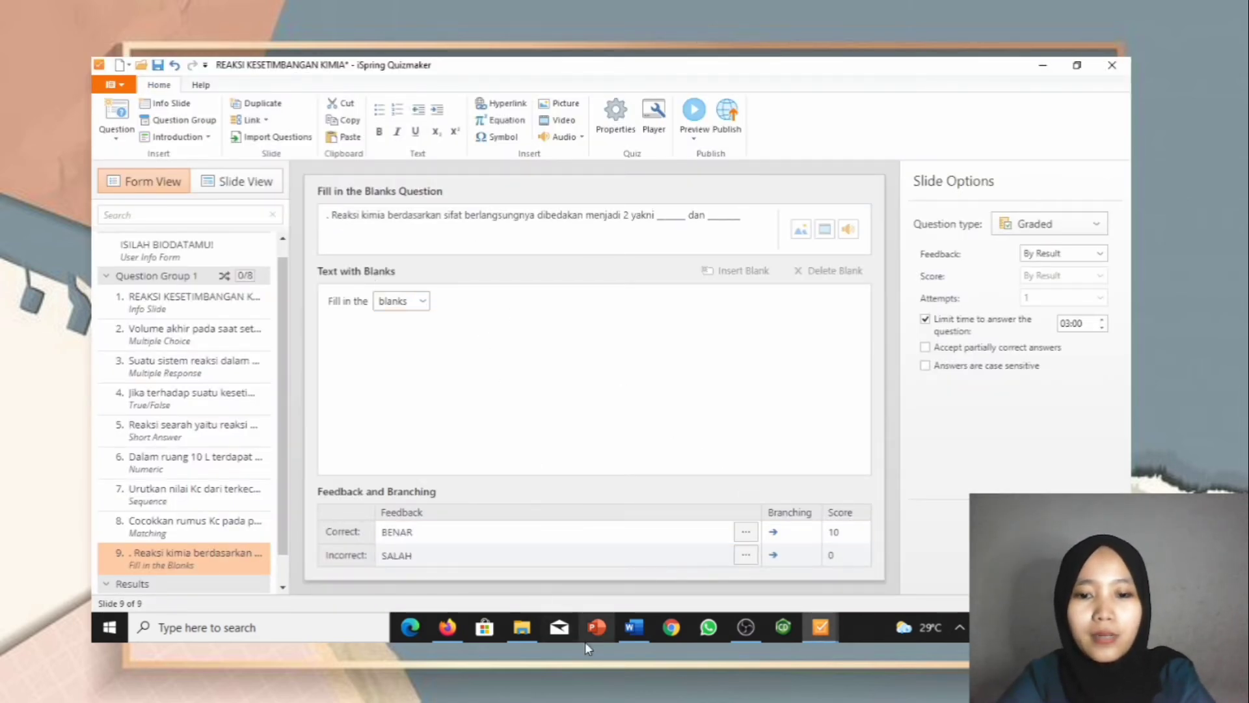
pyautogui.moveTo(630, 641)
pyautogui.moveTo(657, 599)
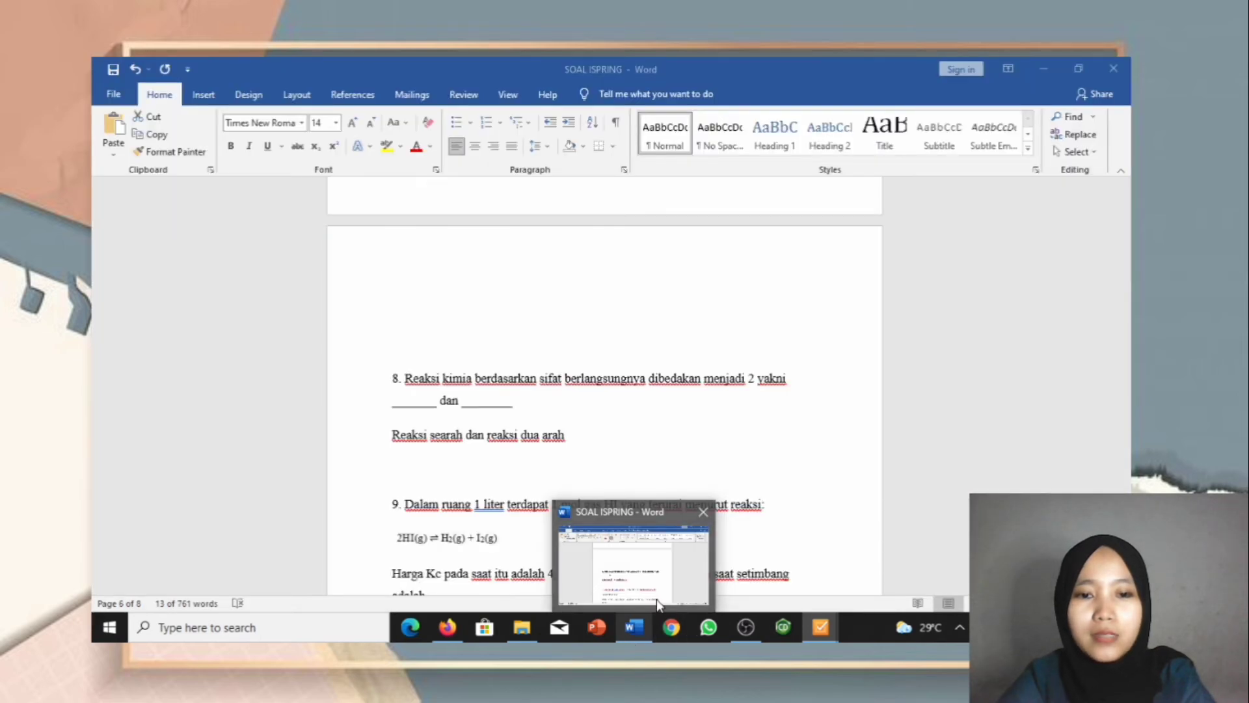
pyautogui.moveTo(821, 628)
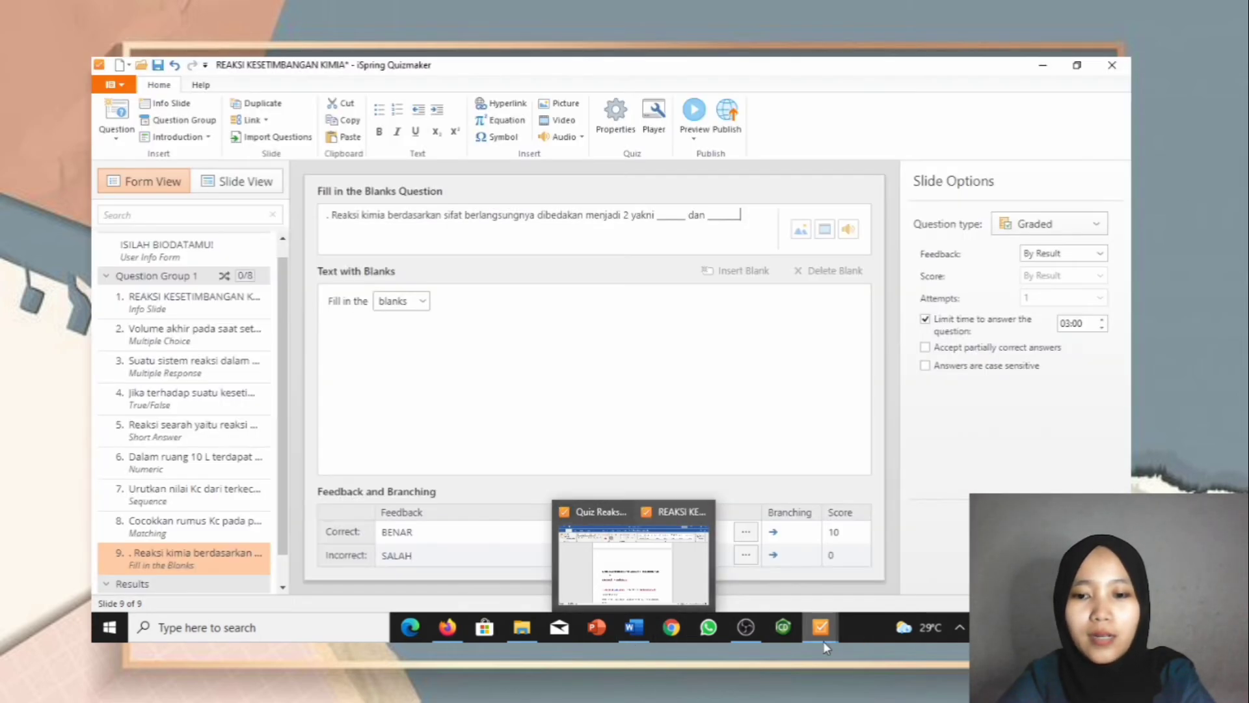
pyautogui.click(858, 567)
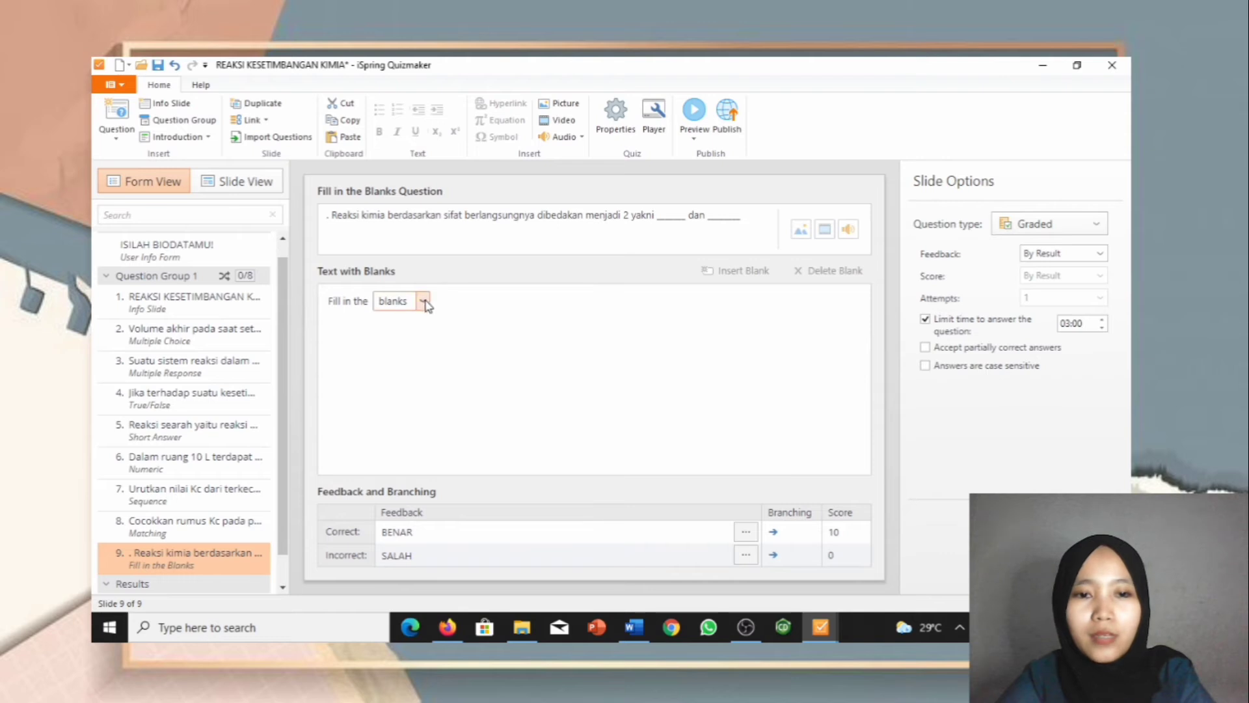
# Step: Set the first blank to 'reaksi searah' and add a second blank 'reaksi dua arah'
pyautogui.click(424, 301)
pyautogui.write('r')
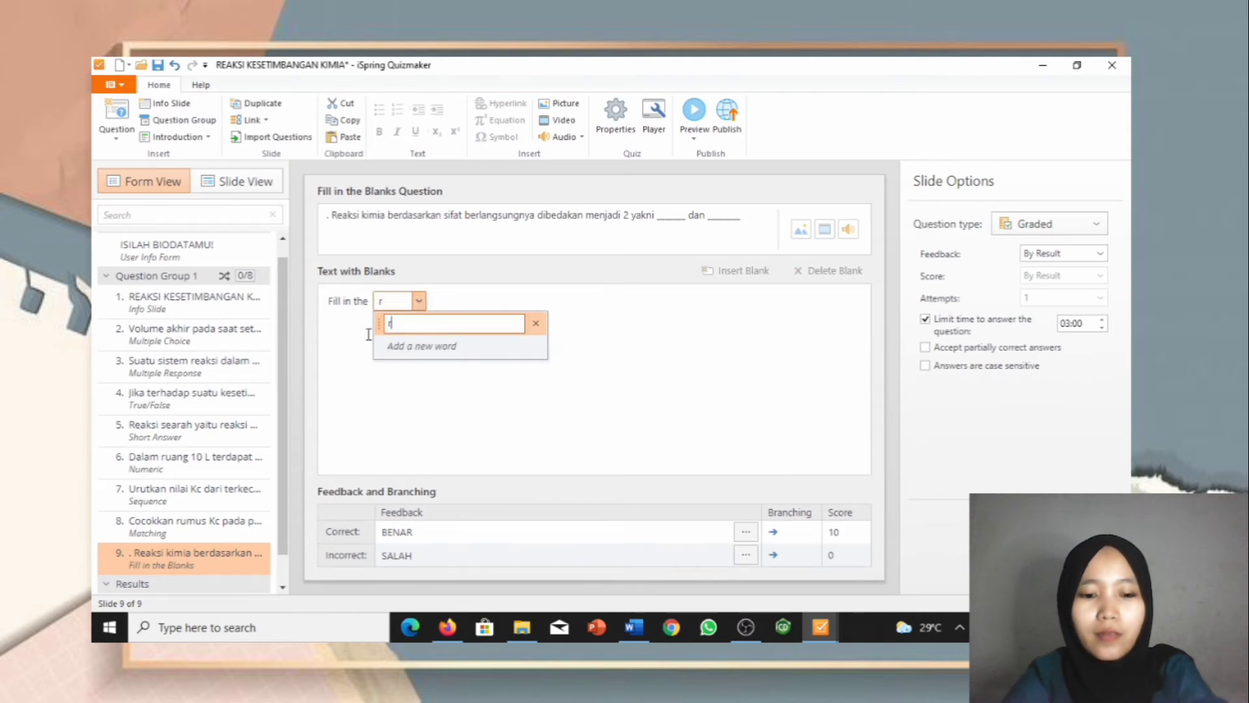
pyautogui.write('eaksi searah')
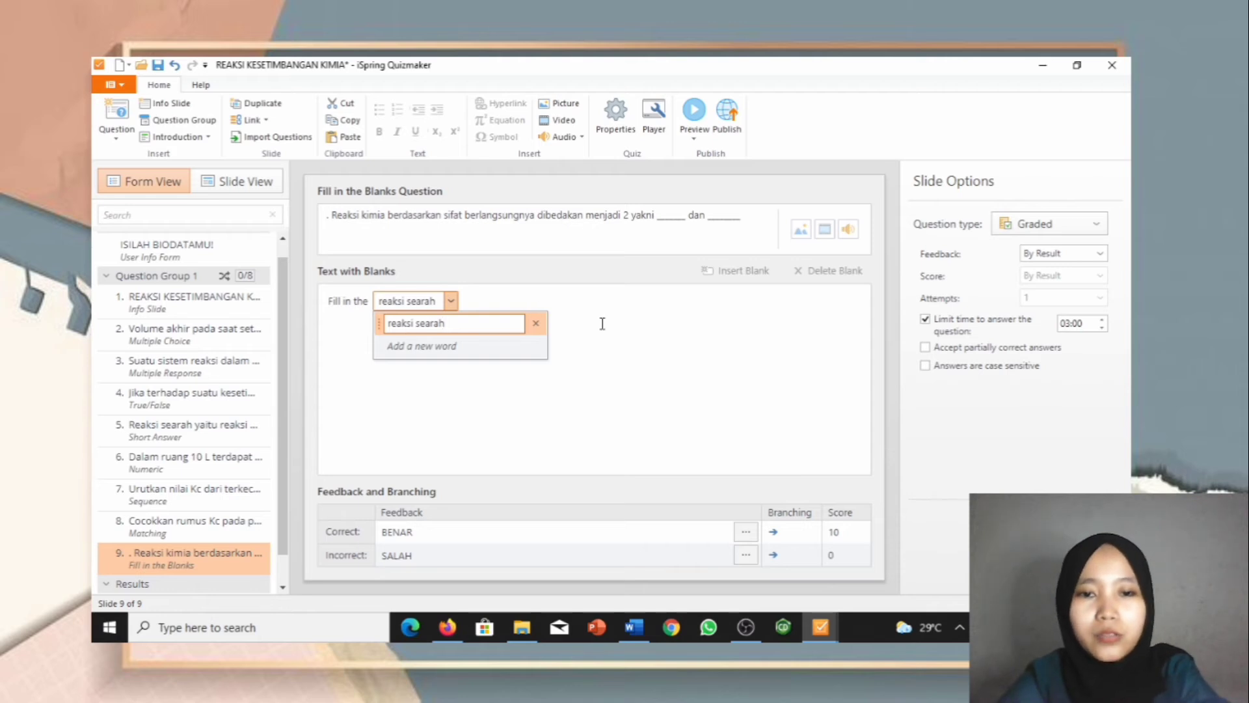
pyautogui.click(746, 284)
pyautogui.click(739, 270)
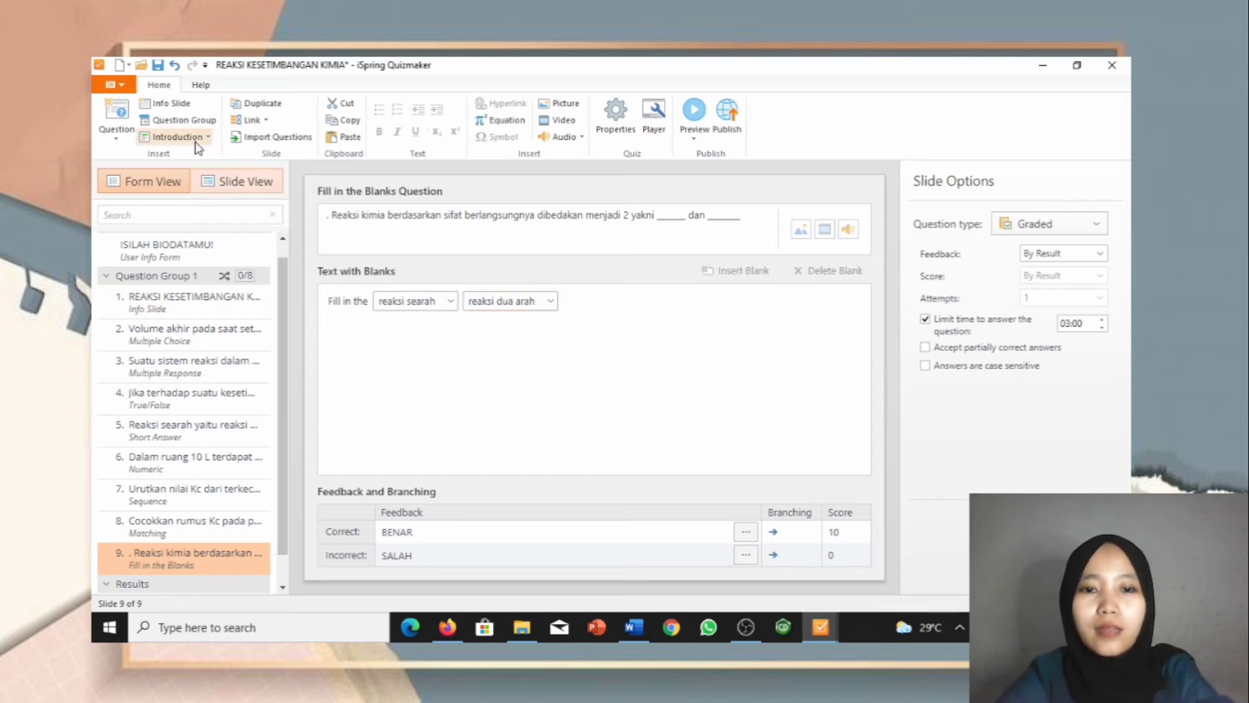
# Step: Move slide 9's question and blanks lower and delete the question's leading dot
pyautogui.click(224, 181)
pyautogui.moveTo(511, 284)
pyautogui.mouseDown()
pyautogui.moveTo(504, 276)
pyautogui.moveTo(521, 417)
pyautogui.mouseUp()
pyautogui.moveTo(482, 210); pyautogui.dragTo(489, 342)
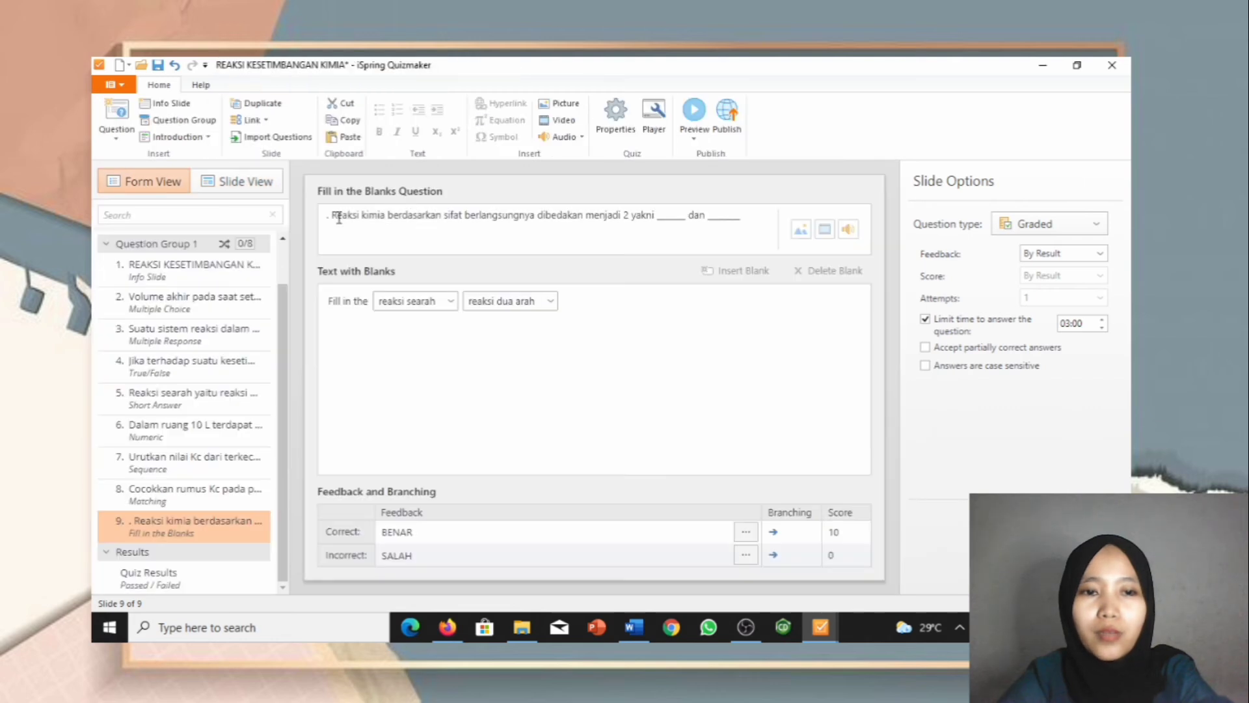
pyautogui.click(336, 223)
pyautogui.press('BackSpace')
pyautogui.press('BackSpace')
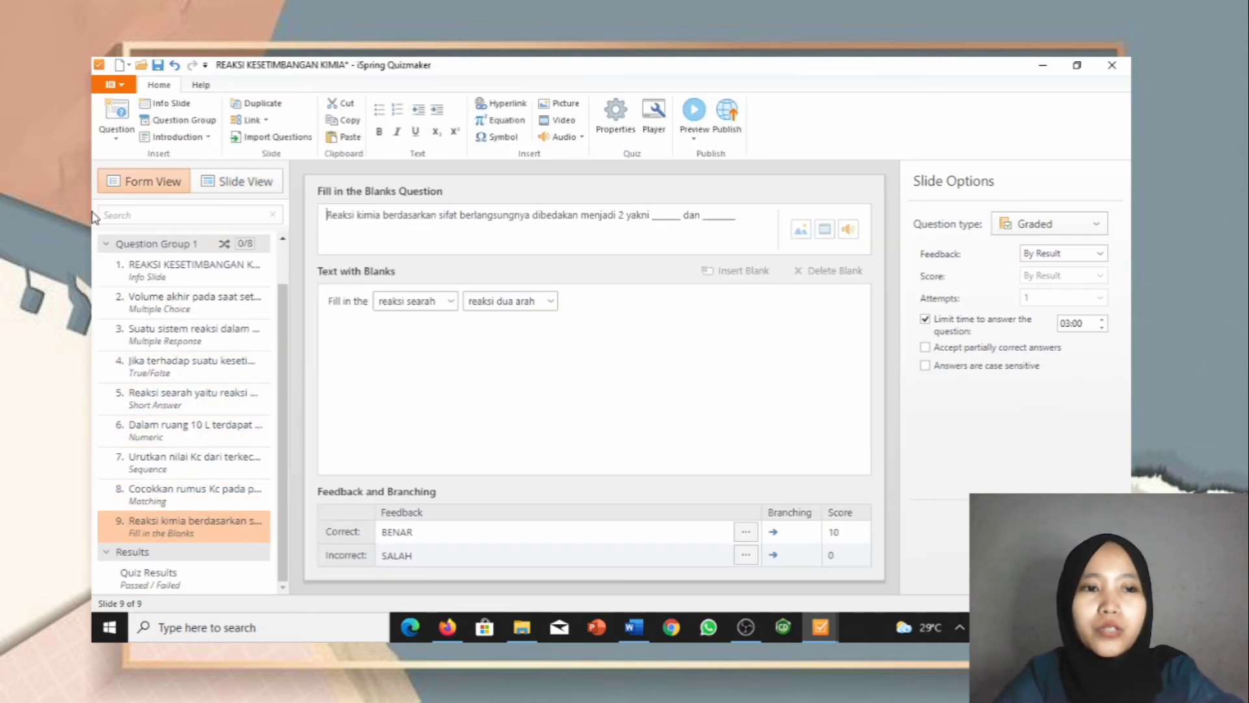
pyautogui.click(119, 124)
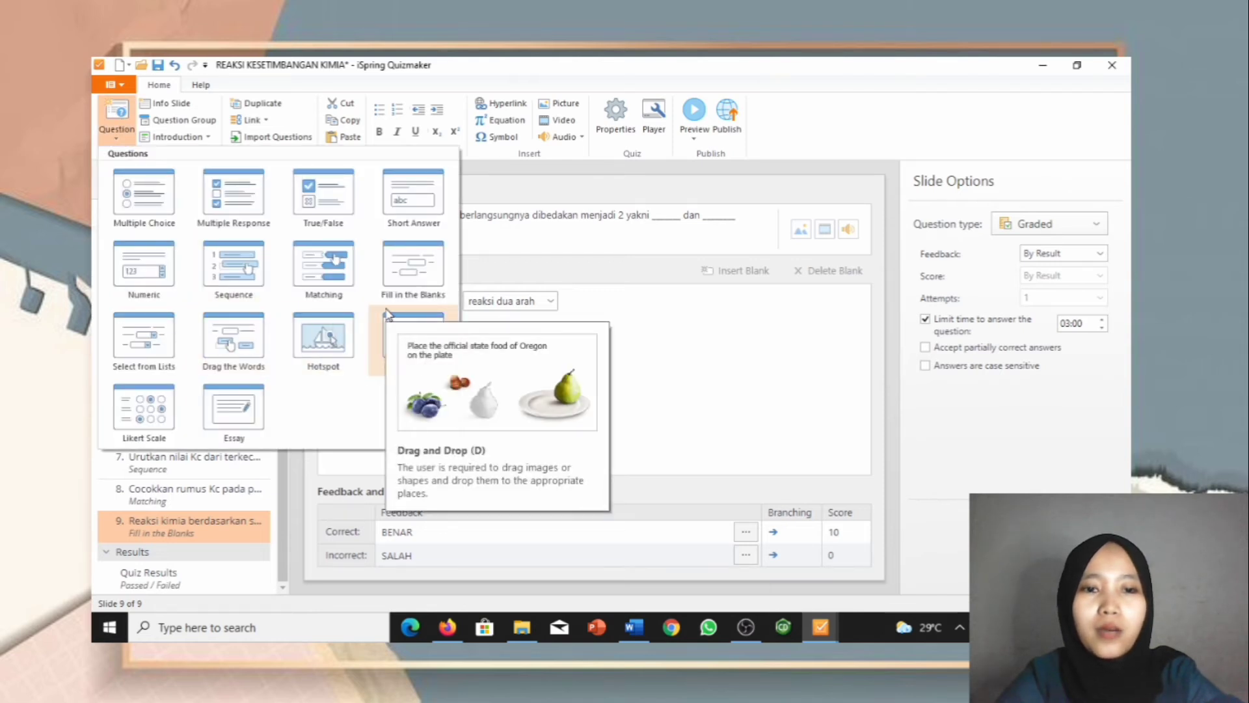
# Step: Add a Select from Lists question as slide 10
pyautogui.click(138, 346)
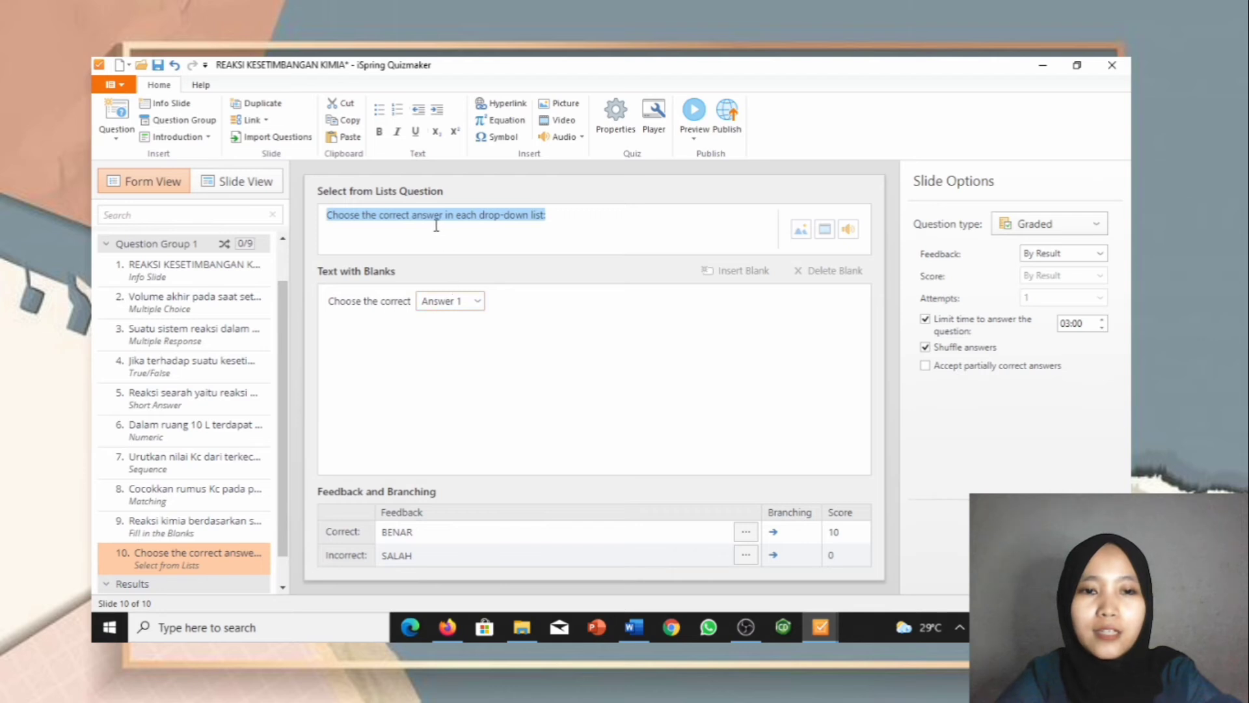
pyautogui.click(478, 302)
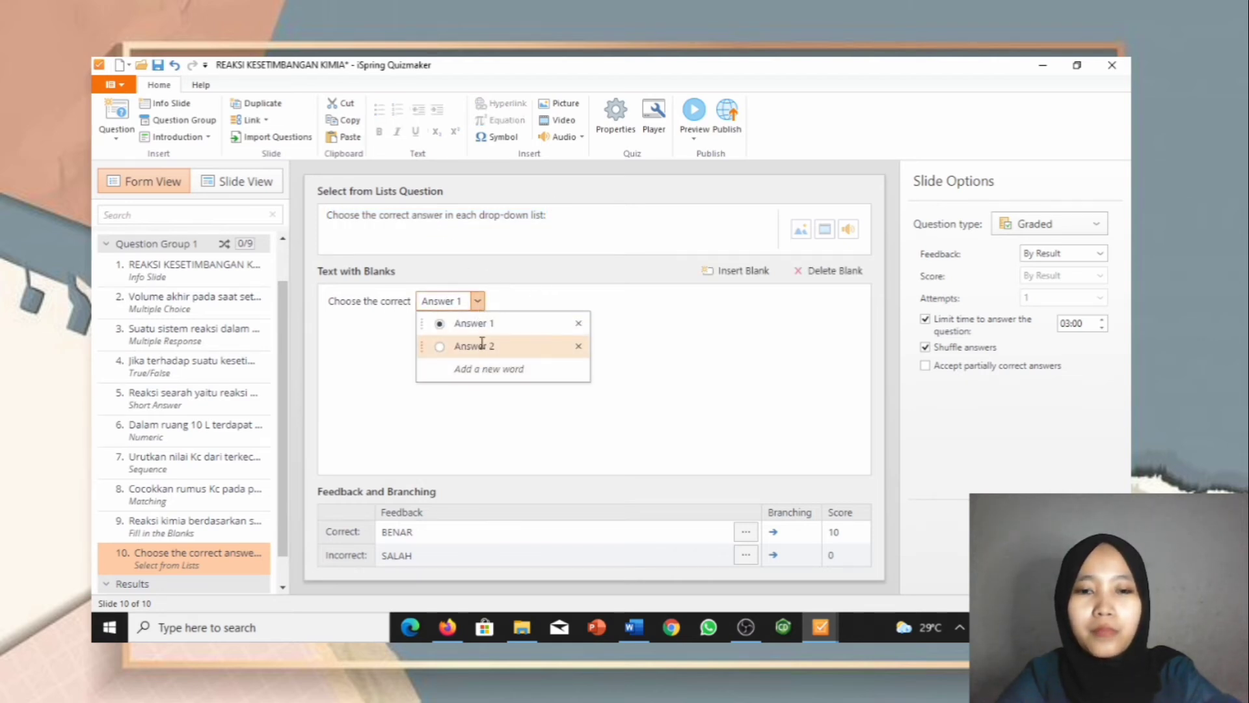
pyautogui.click(478, 307)
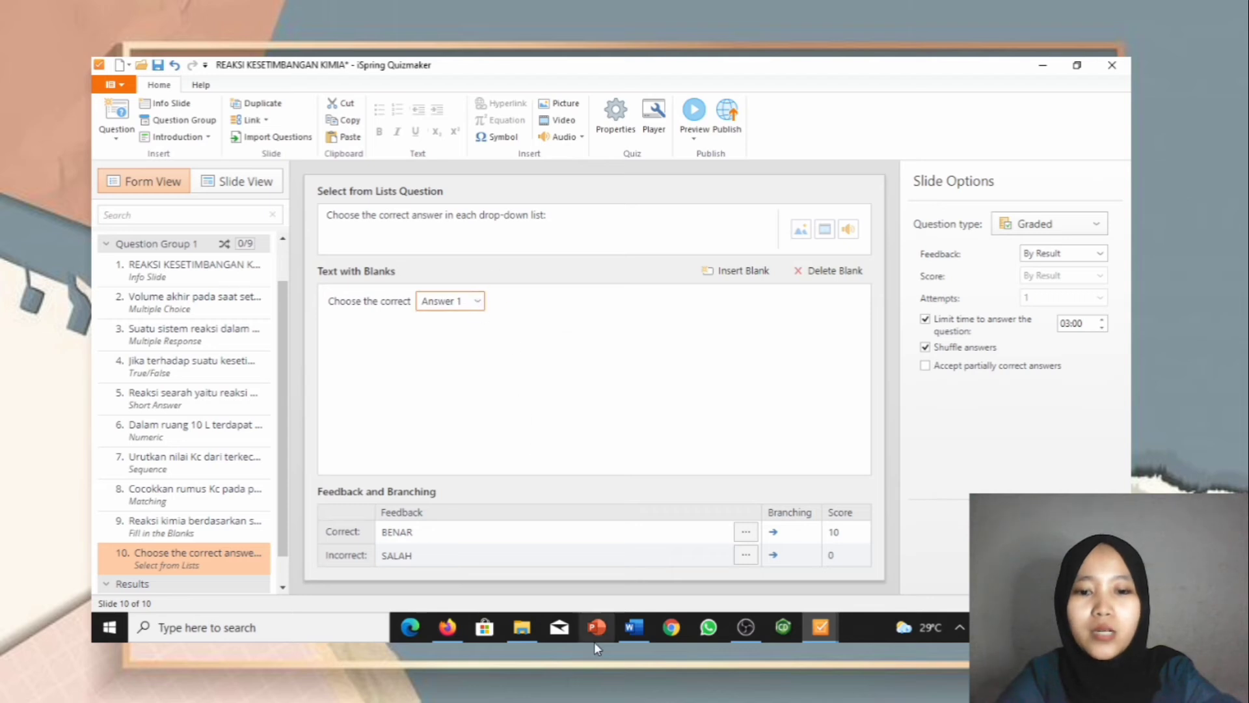
# Step: Paste question 9's HI dissociation text as the question and begin the equation with HI(g)
pyautogui.moveTo(652, 642)
pyautogui.scroll(-5, 570, 487)
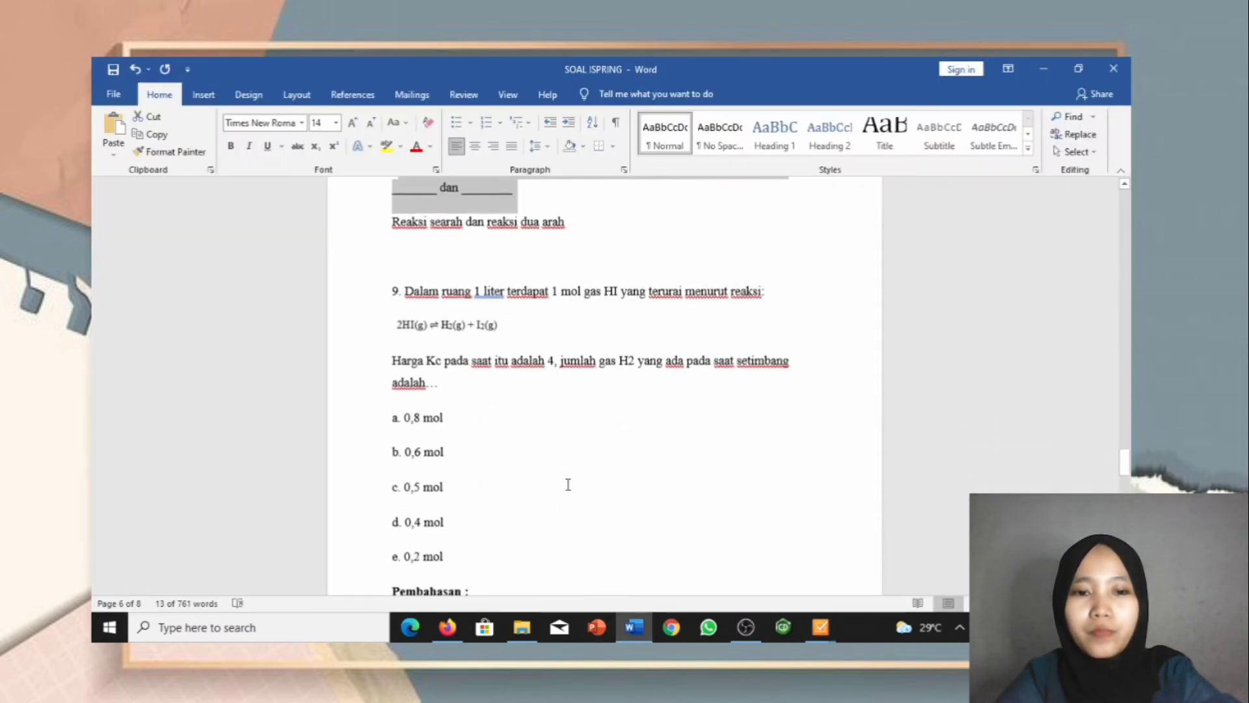
pyautogui.moveTo(405, 247); pyautogui.dragTo(706, 343)
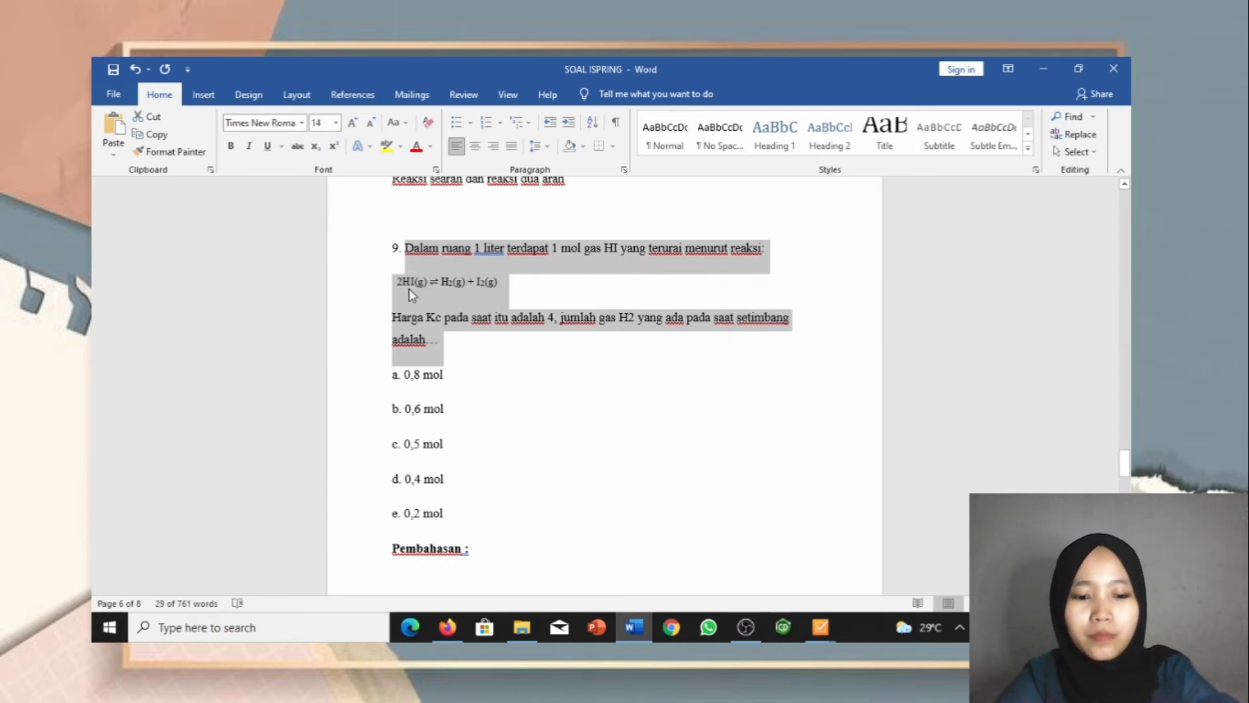
pyautogui.click(494, 339)
pyautogui.moveTo(820, 626)
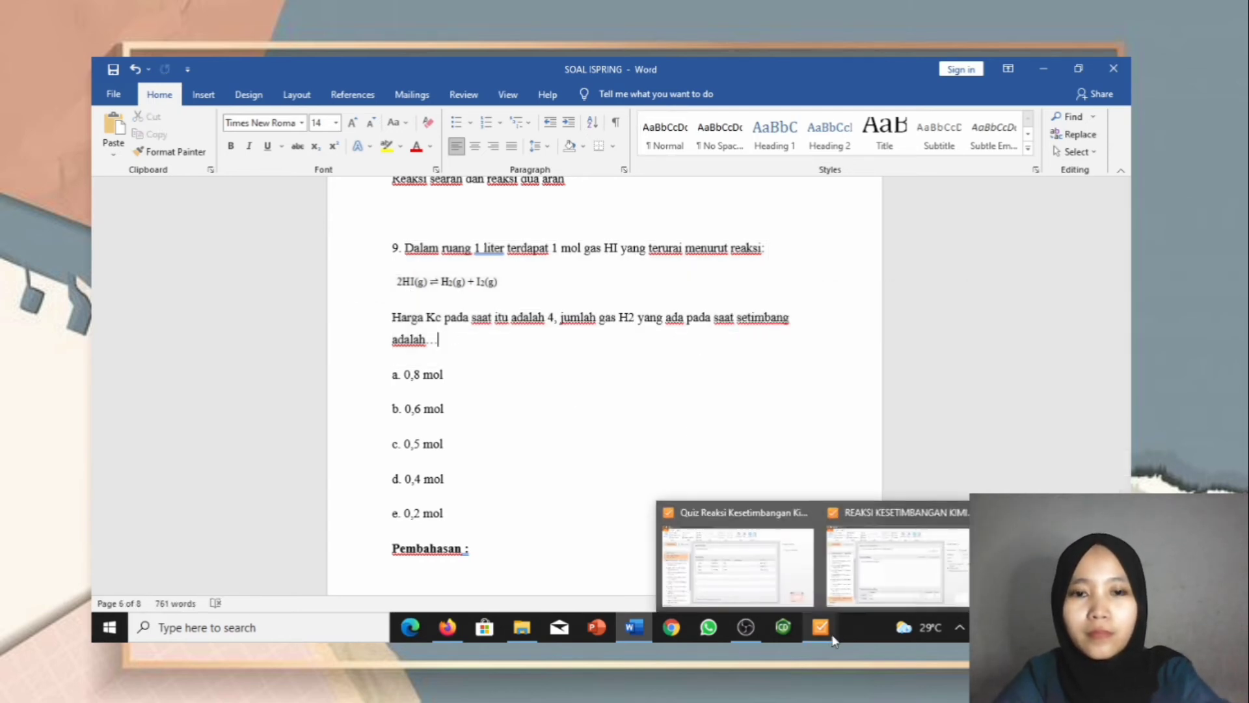
pyautogui.click(883, 604)
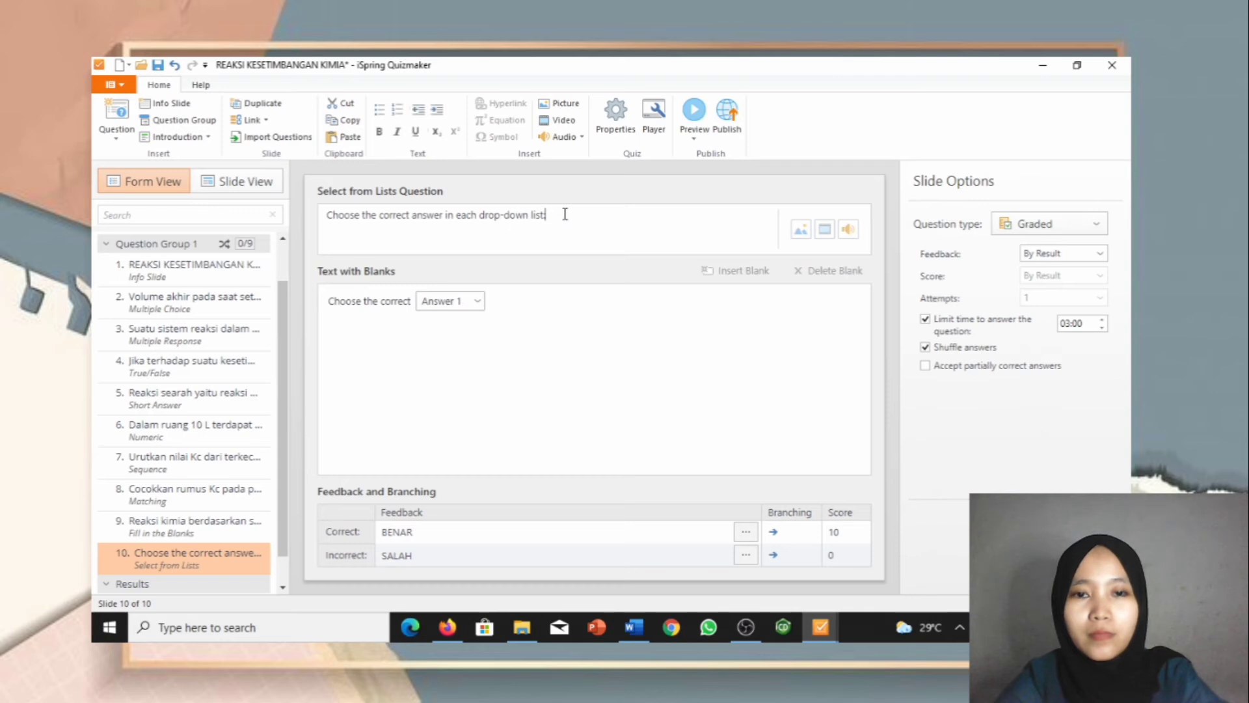
pyautogui.moveTo(558, 214); pyautogui.dragTo(331, 225)
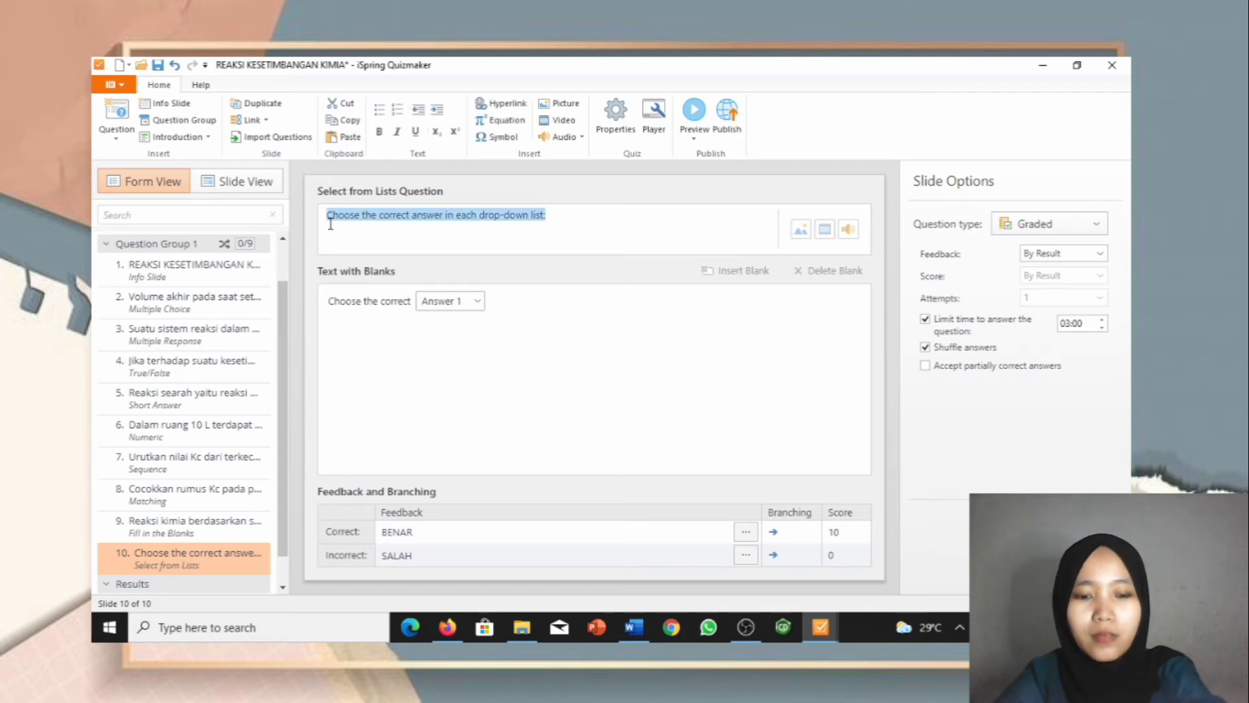
pyautogui.write('Dalam ruang 1 liter terdapat 1 mol gas HI yang terurai menurut reaksi: Harga Kc pada saat itu adalah 4, jumlah gas H2 yang ada pada saat setimbang adalah…')
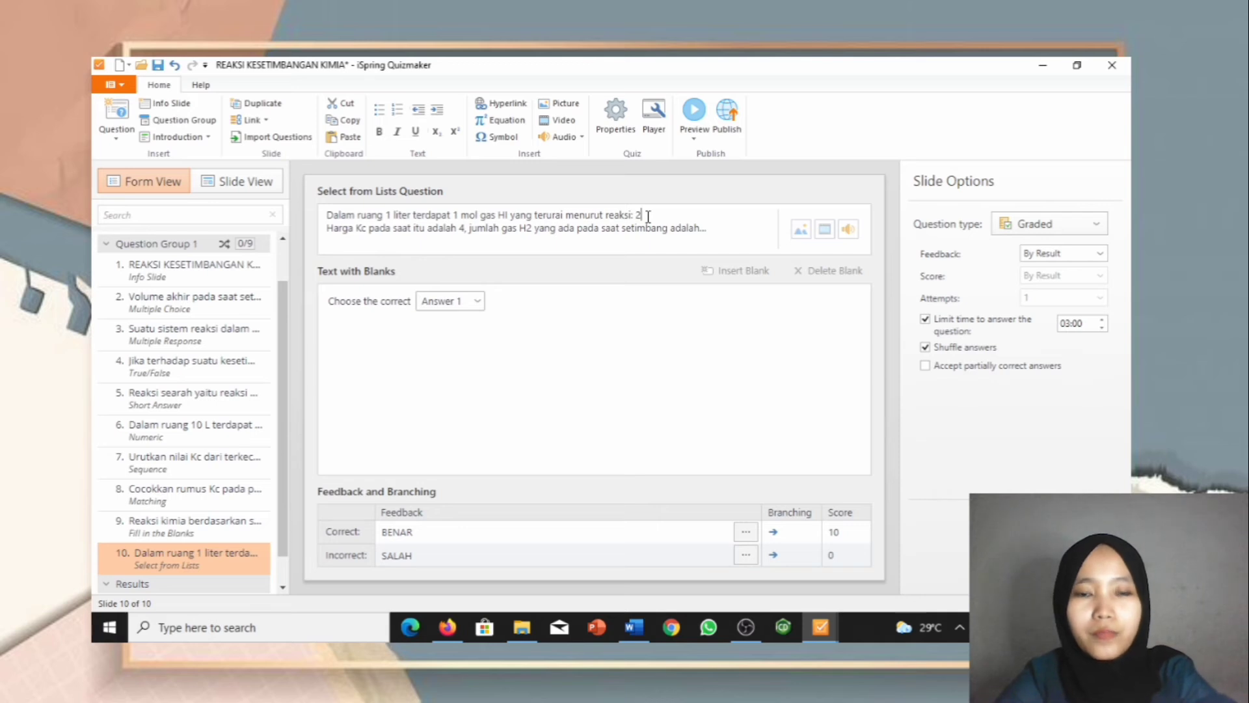
pyautogui.write('H')
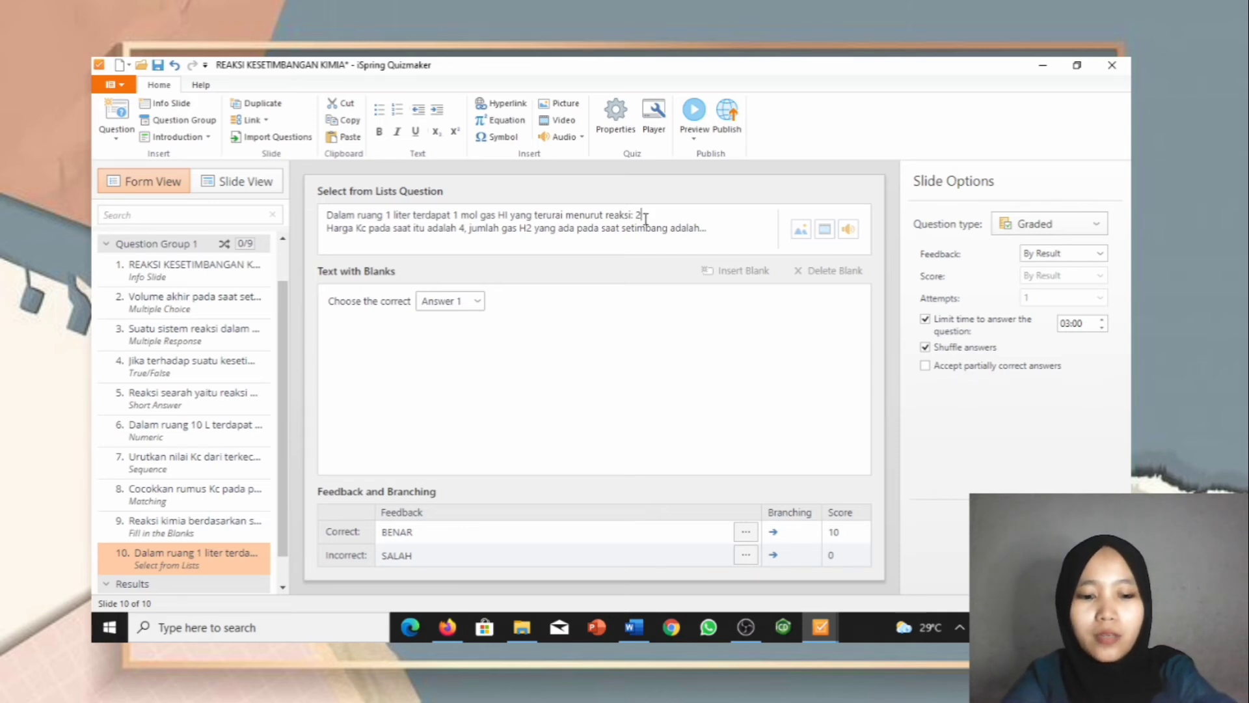
pyautogui.write('I(g')
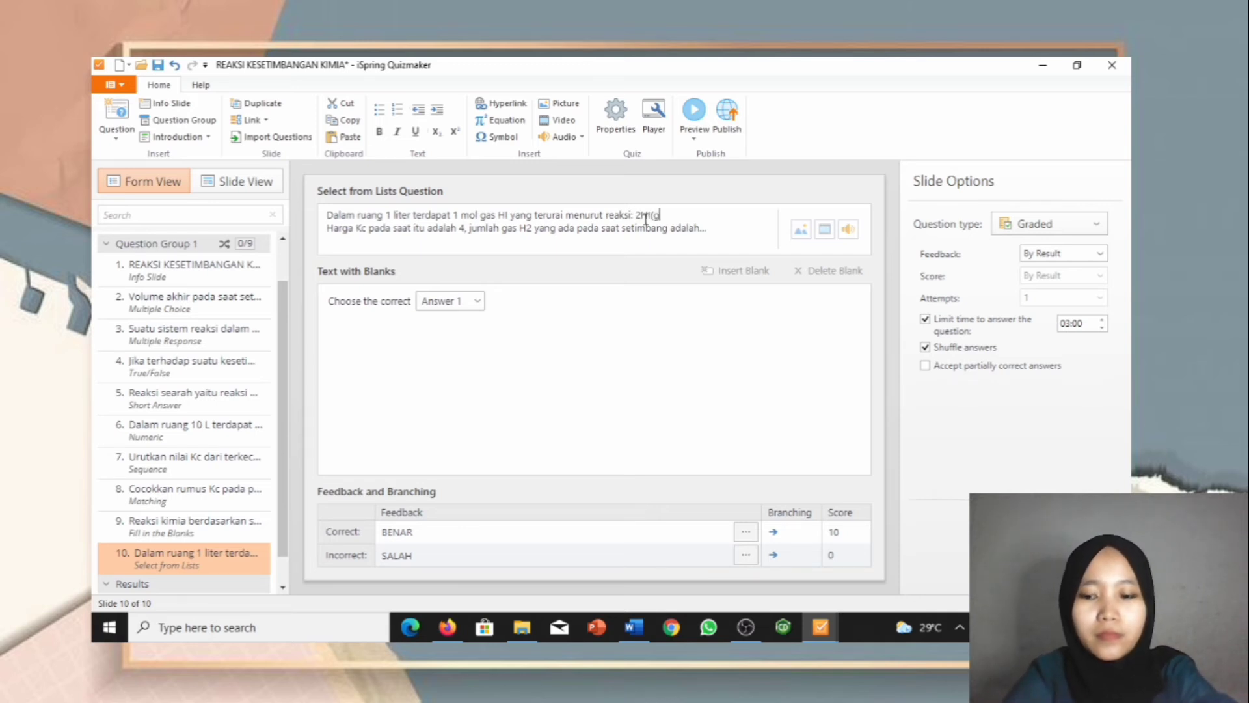
pyautogui.write(')')
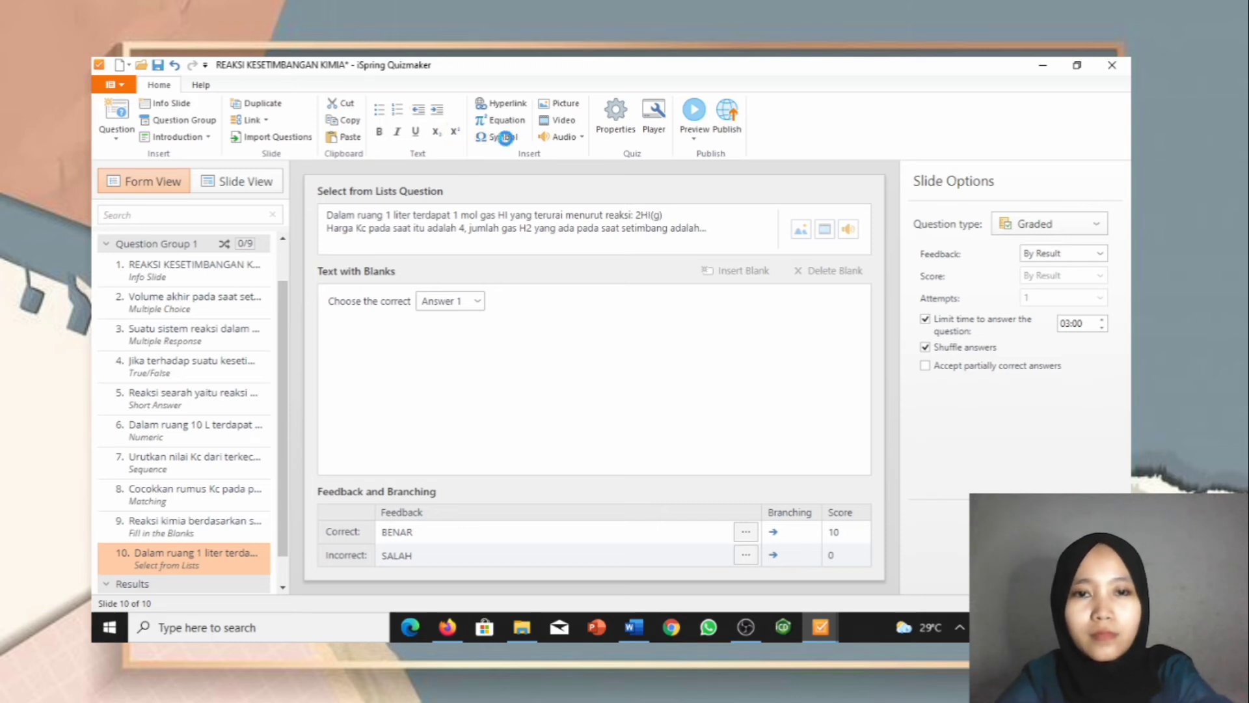
# Step: Insert the ↔ equilibrium arrow symbol after 2HI(g)
pyautogui.click(374, 414)
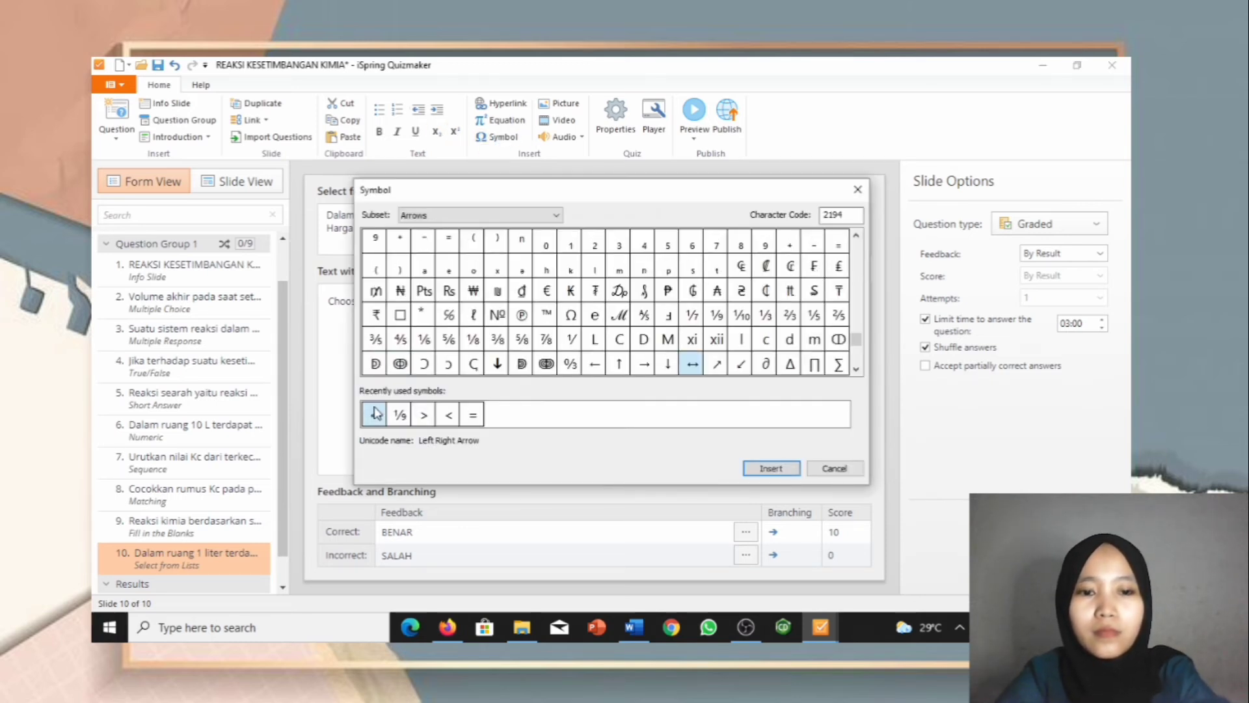
pyautogui.click(819, 472)
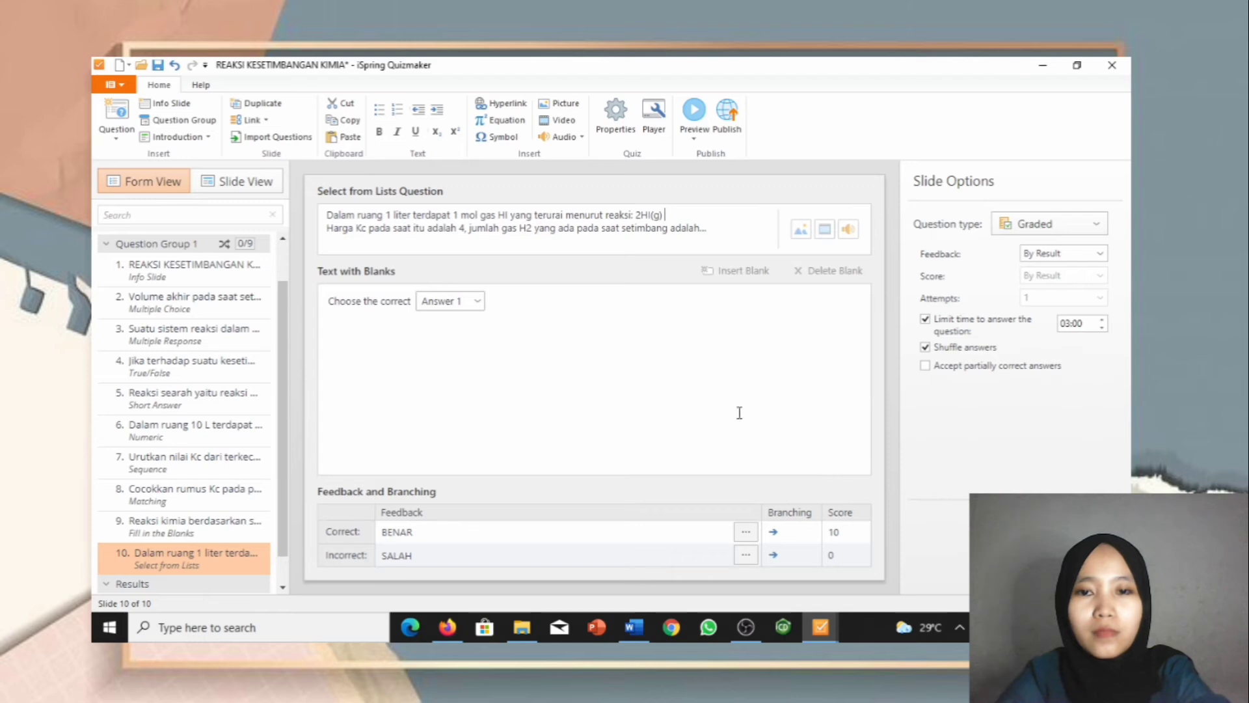
pyautogui.click(496, 137)
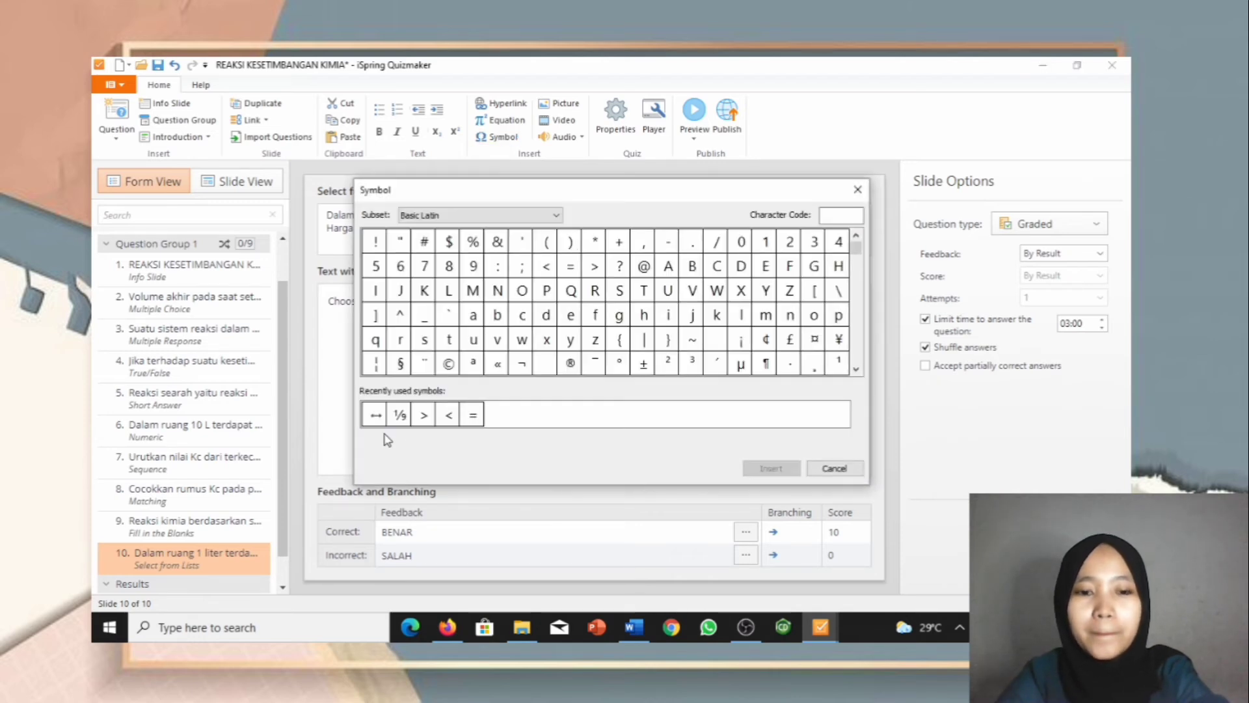
pyautogui.click(376, 415)
pyautogui.click(768, 467)
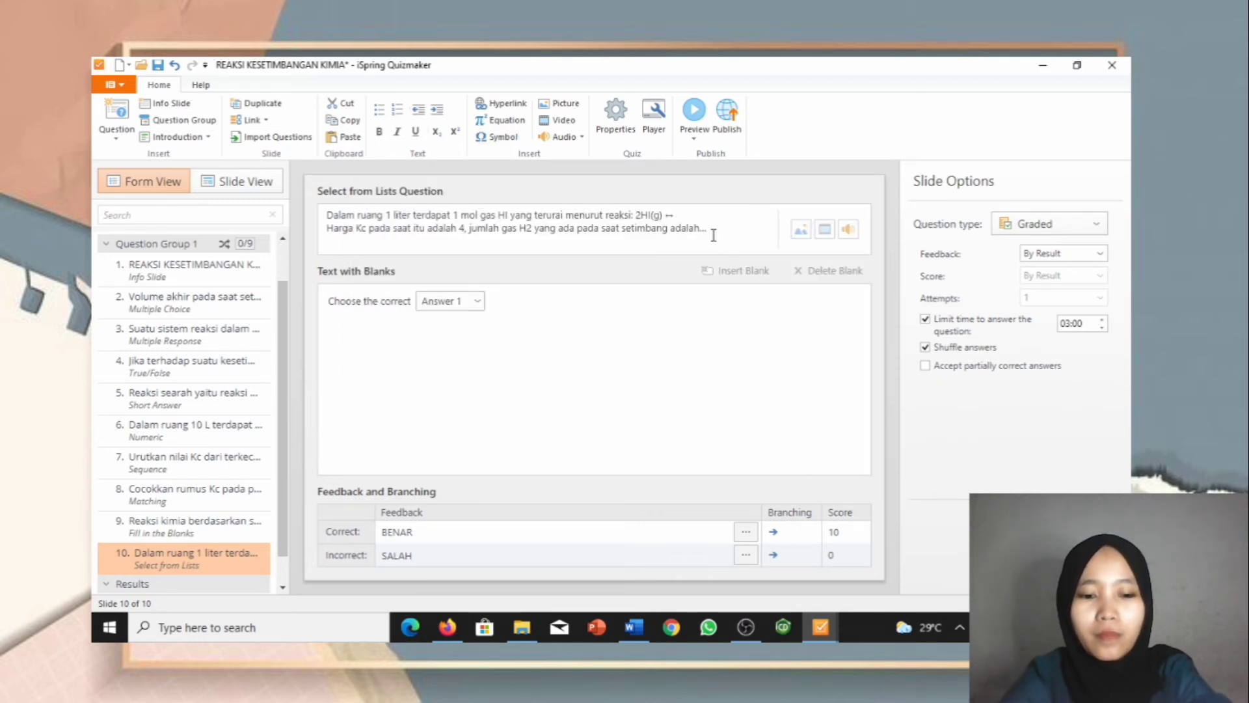
# Step: Type H2(g) + I2(g) after the arrow, with each 2 subscripted
pyautogui.write('H')
pyautogui.click(435, 132)
pyautogui.write('2')
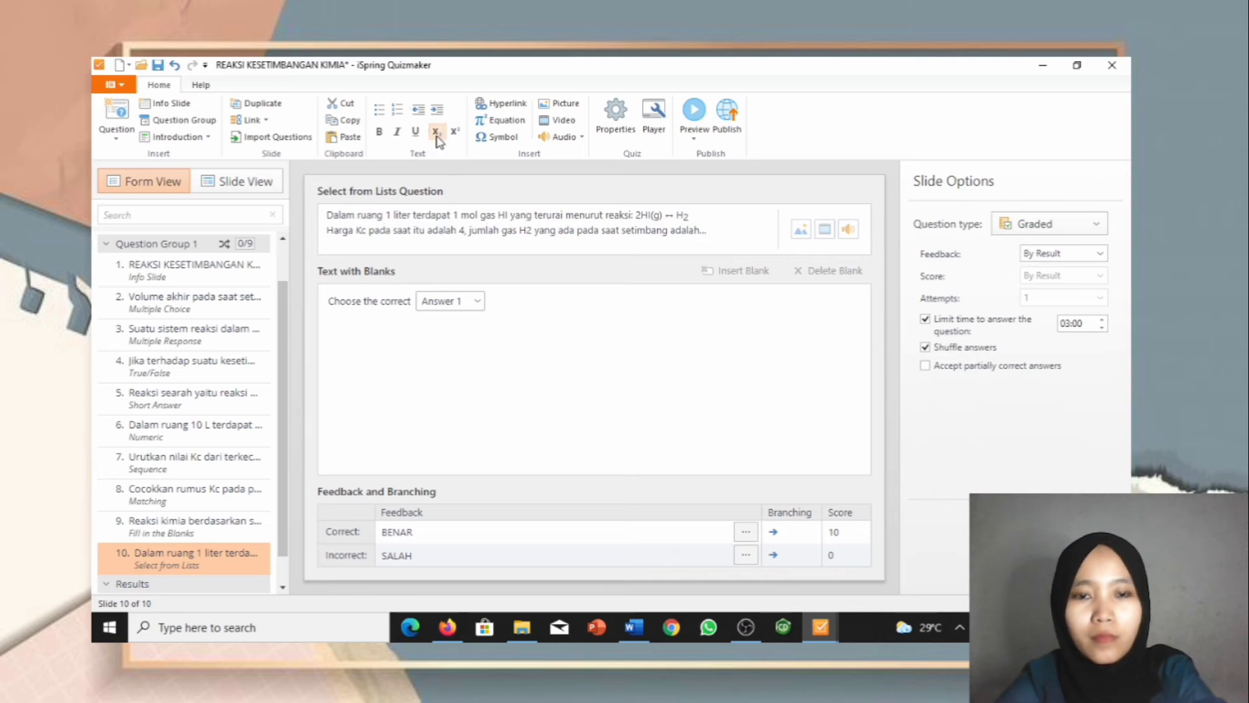
pyautogui.click(436, 133)
pyautogui.write('(g')
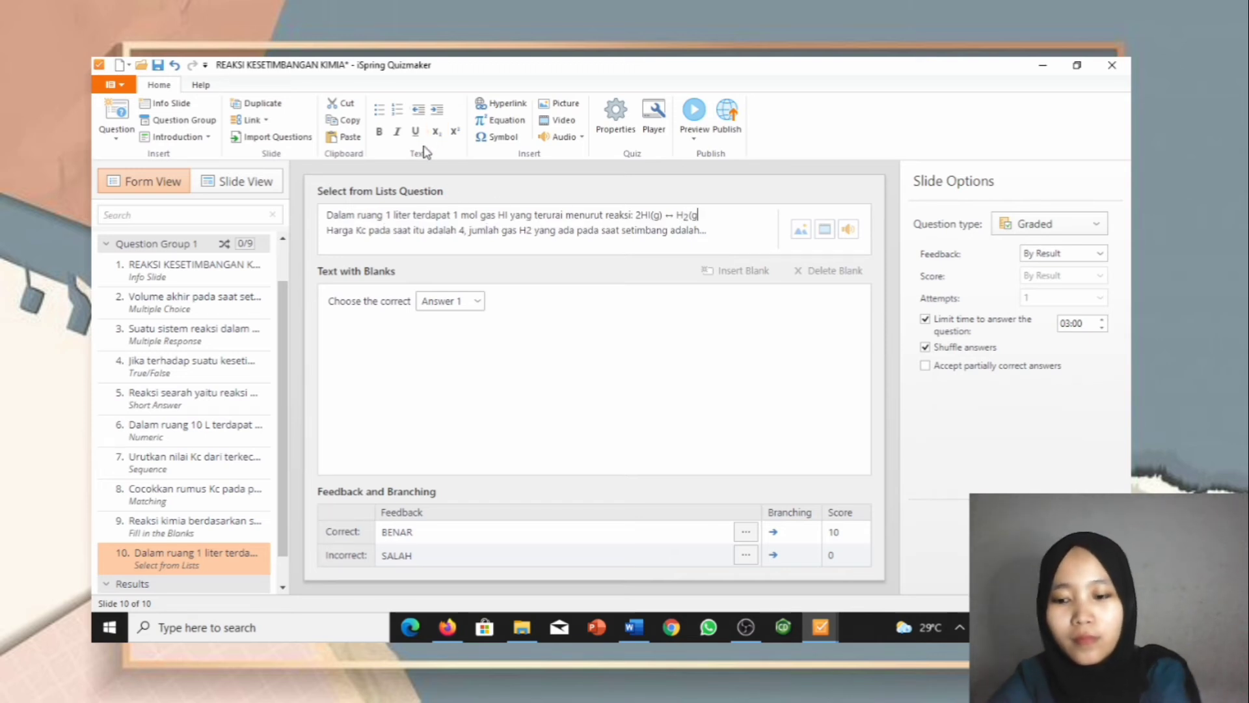
pyautogui.write(') +')
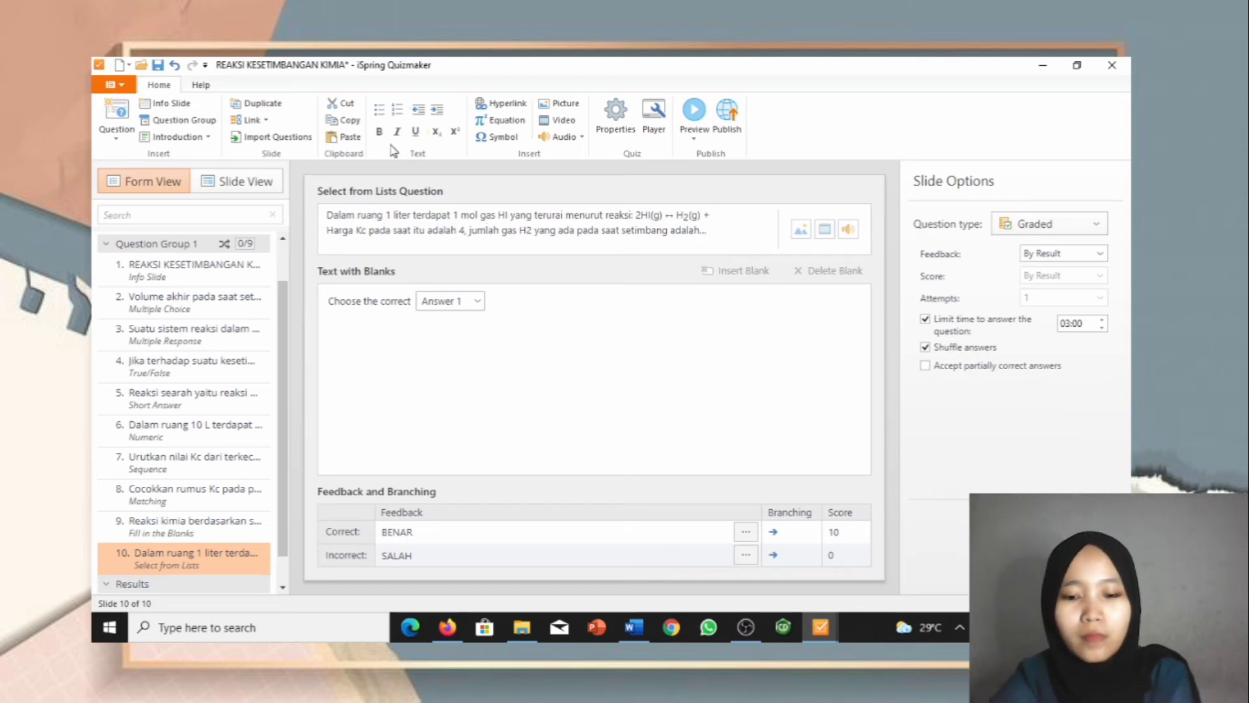
pyautogui.write(' I')
pyautogui.click(435, 132)
pyautogui.write('2')
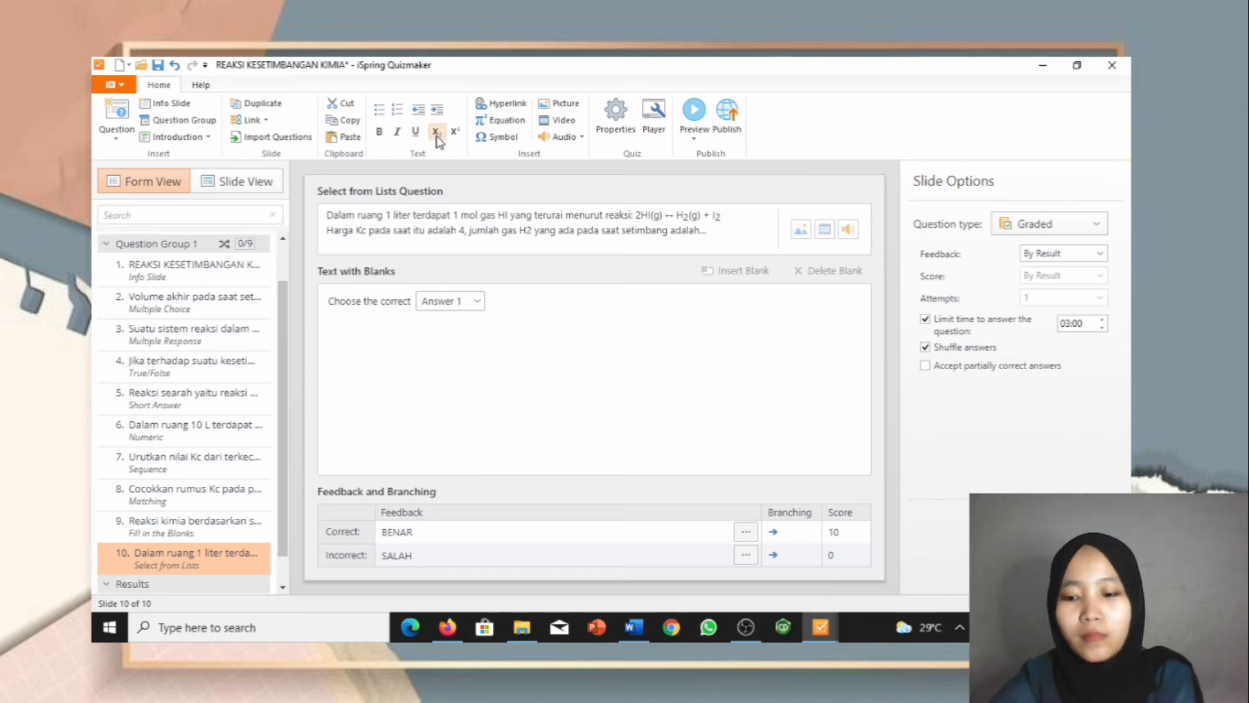
pyautogui.write('(g')
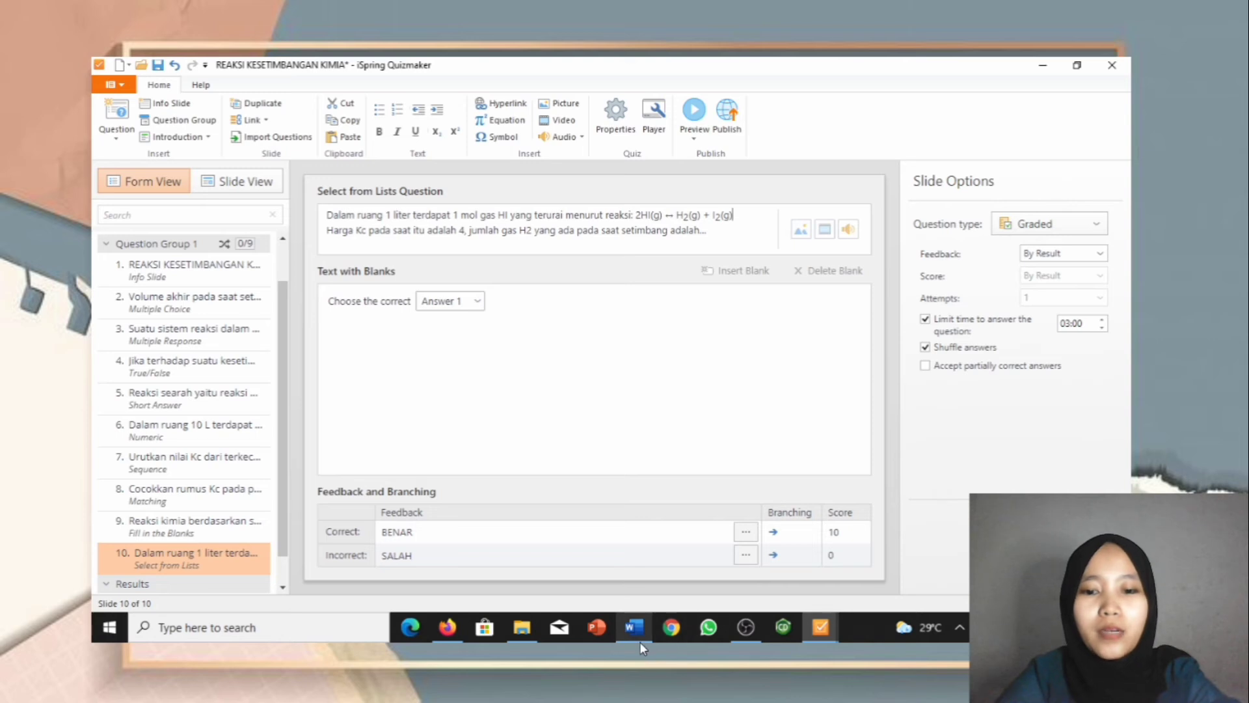
# Step: Look up question 9's answer options in the Word document
pyautogui.moveTo(640, 646)
pyautogui.click(635, 603)
pyautogui.scroll(-4, 608, 546)
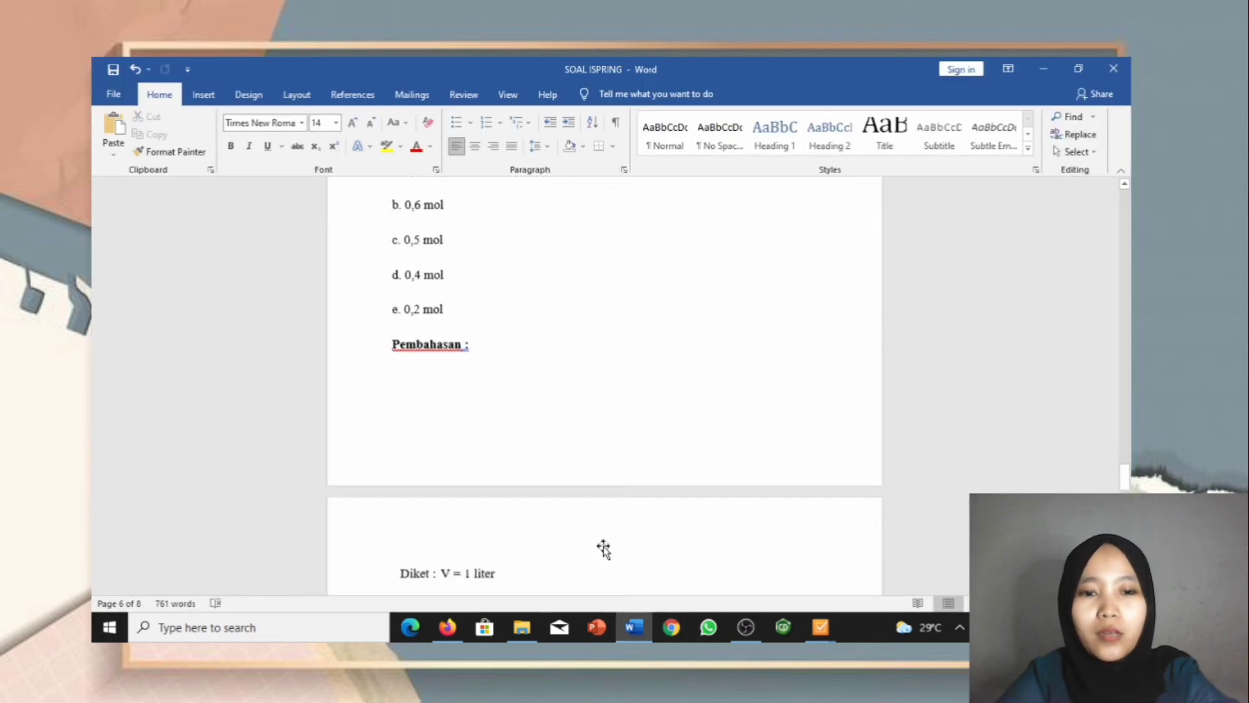
pyautogui.scroll(-10, 603, 549)
pyautogui.scroll(6, 491, 559)
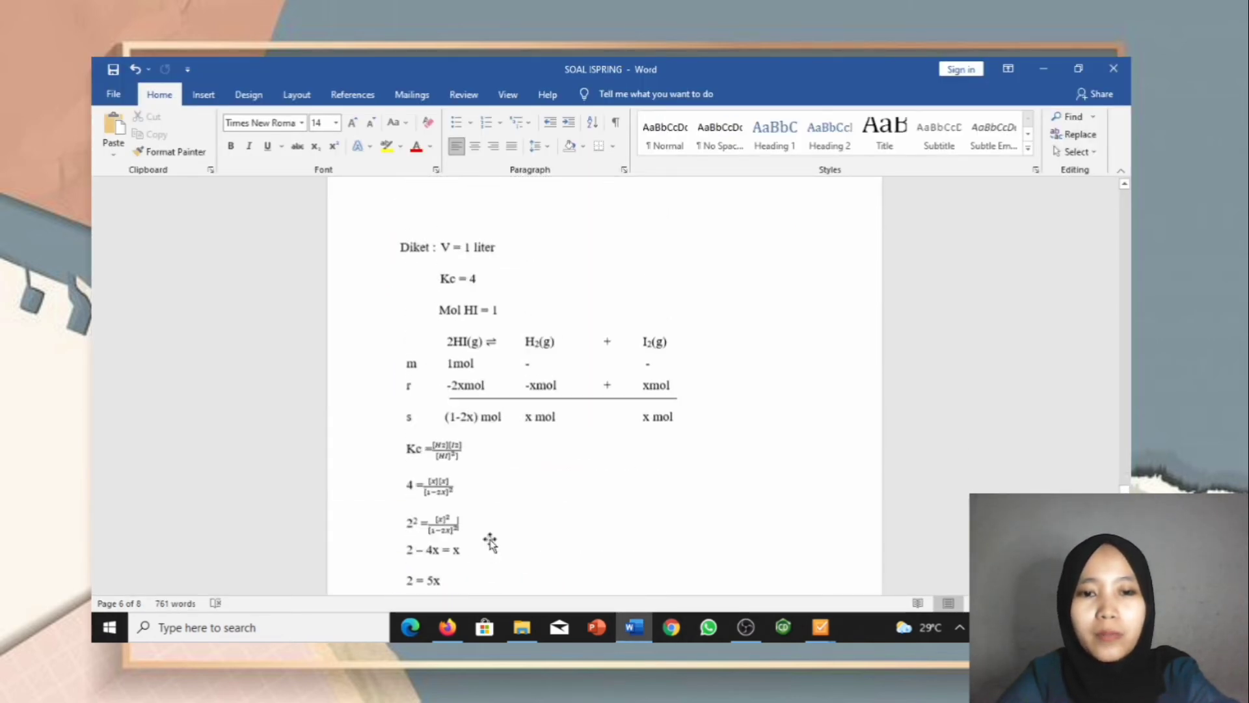
pyautogui.scroll(8, 489, 542)
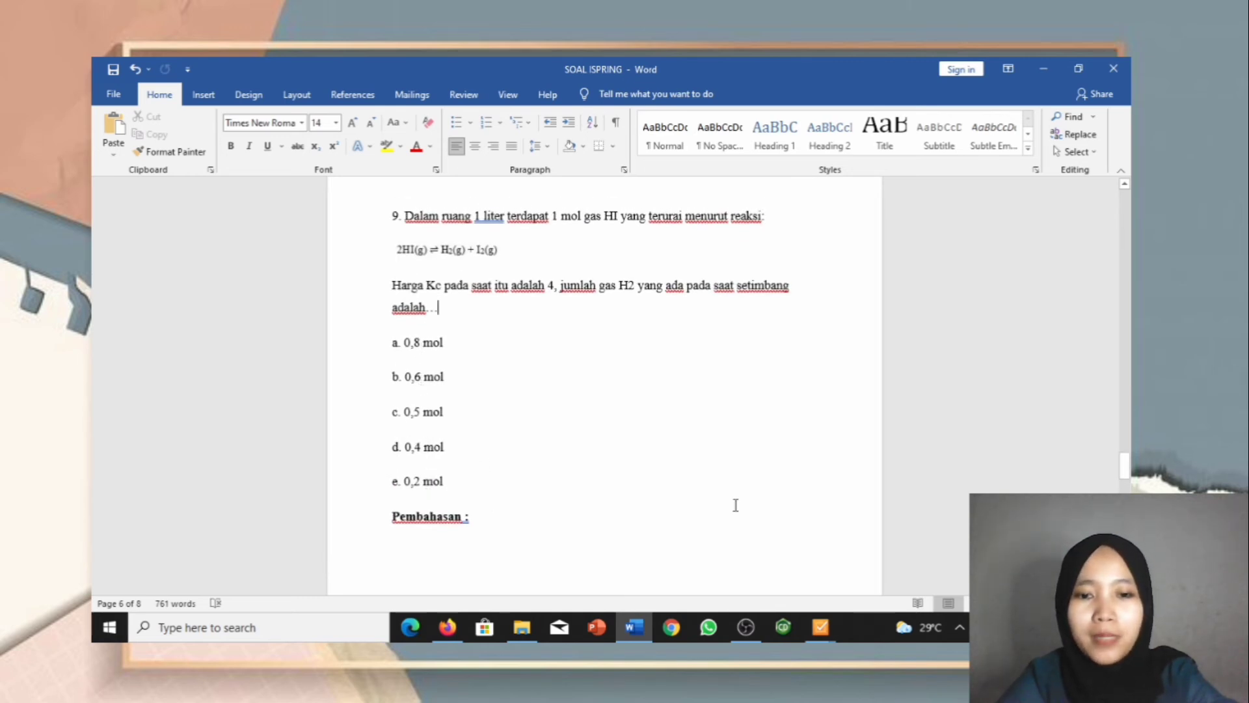
pyautogui.moveTo(832, 626)
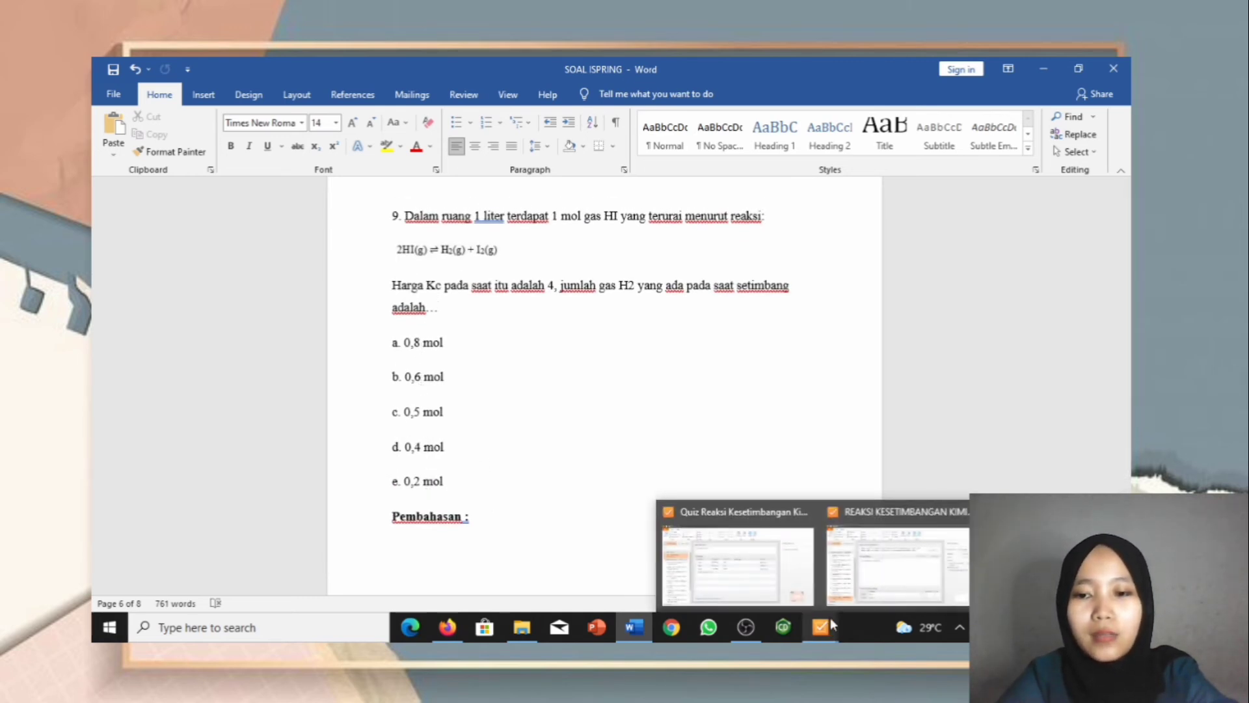
pyautogui.click(894, 553)
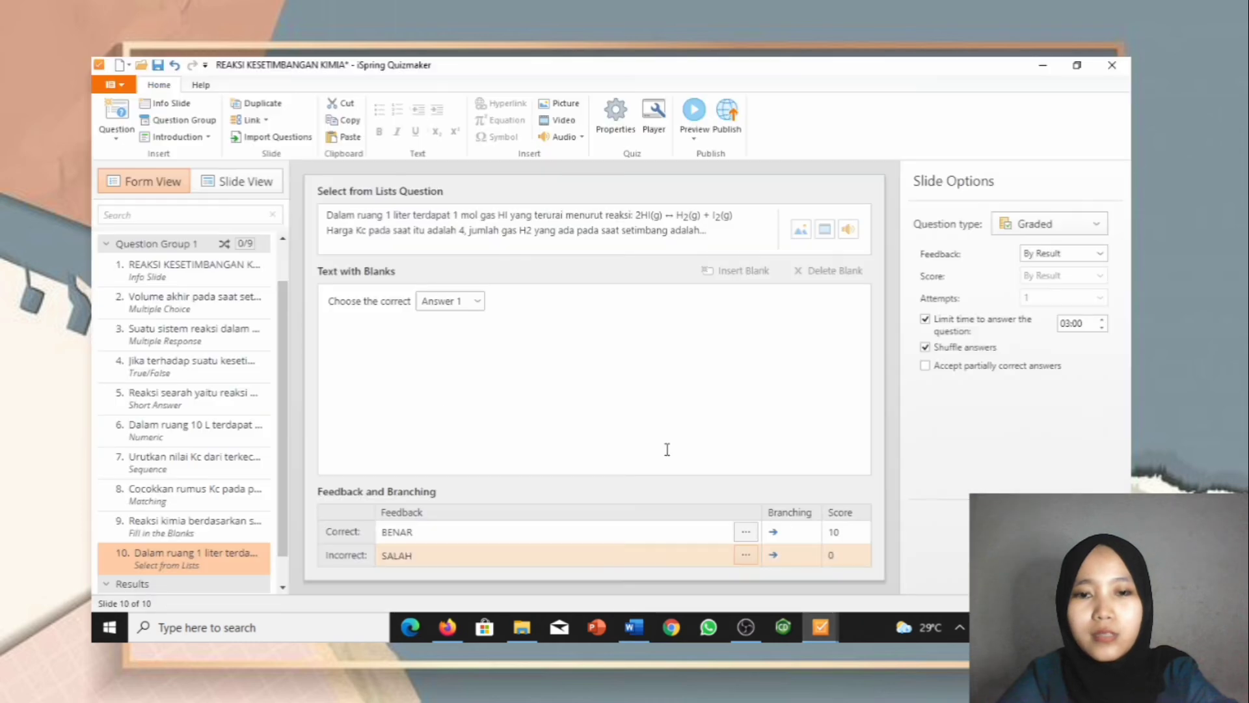
# Step: Enter 0,8 mol and 0,6 mol as the blank's first two answer choices
pyautogui.click(478, 301)
pyautogui.moveTo(504, 323); pyautogui.dragTo(457, 327)
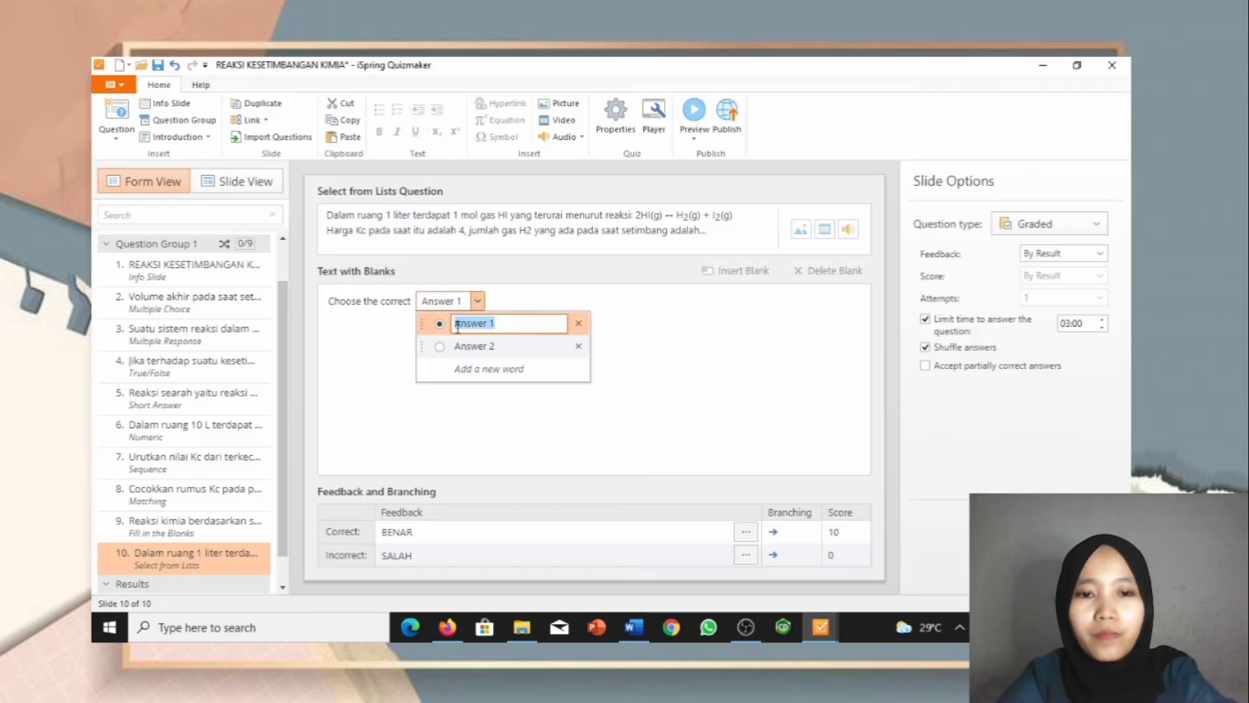
pyautogui.write('0,8')
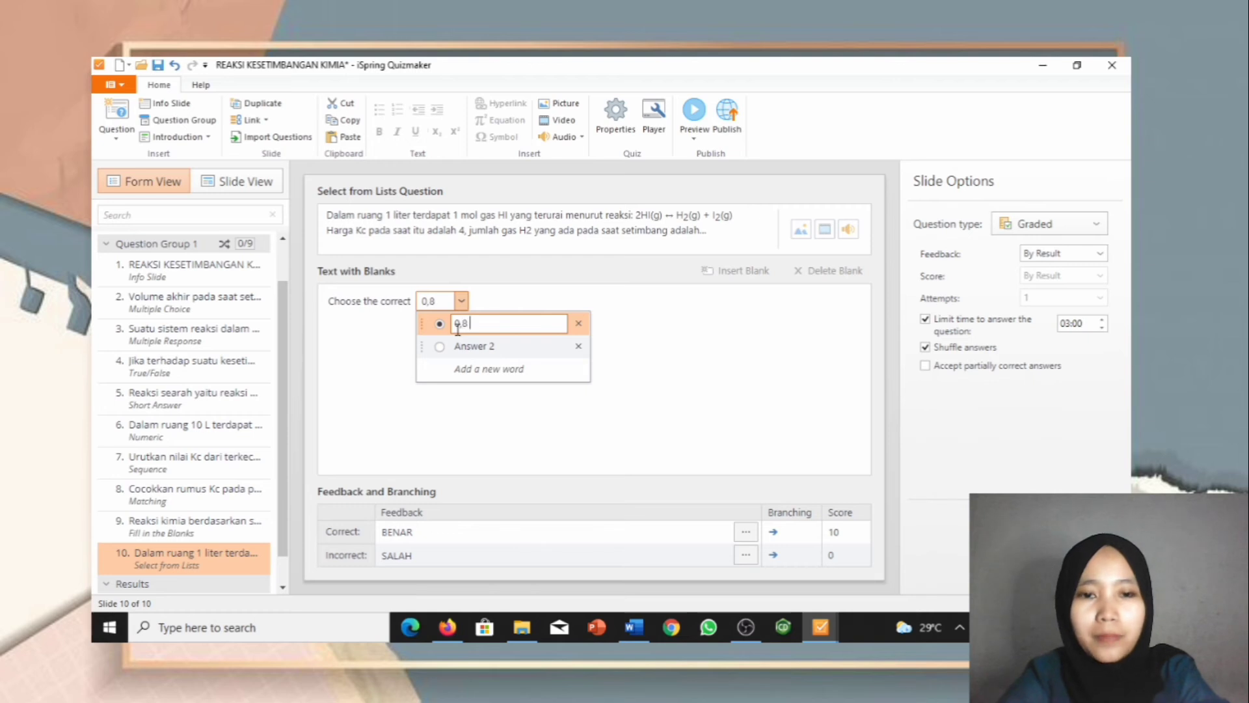
pyautogui.write(' mol')
pyautogui.click(494, 346)
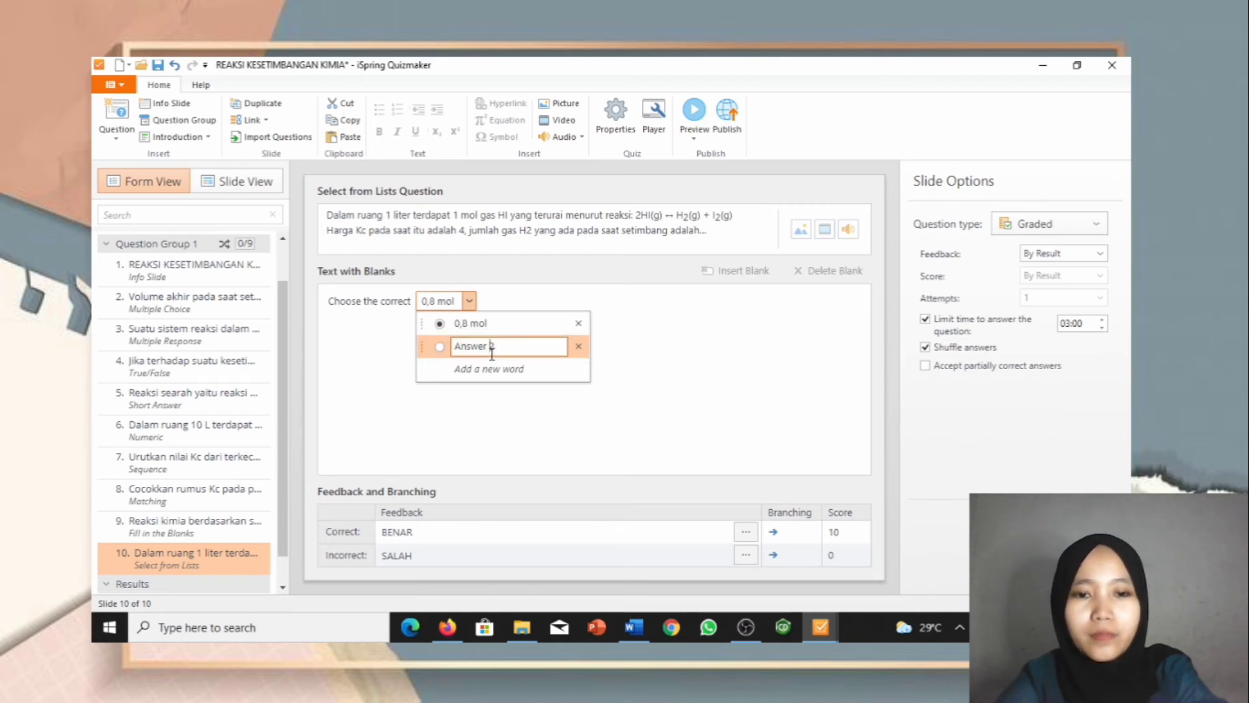
pyautogui.moveTo(495, 347); pyautogui.dragTo(441, 359)
pyautogui.write('0,7')
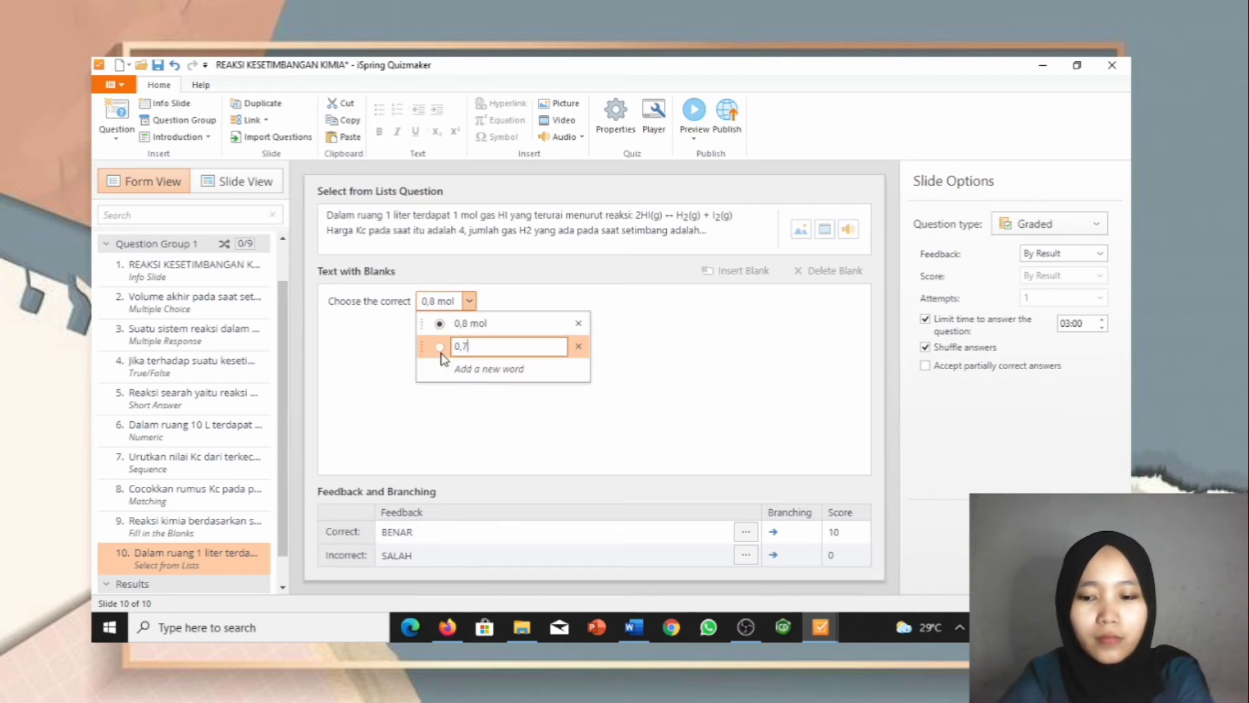
pyautogui.press('BackSpace')
pyautogui.write('6 mol')
# Step: Add 0,5 mol, 0,4 mol and 0,2 mol choices and mark 0,4 mol correct
pyautogui.click(543, 369)
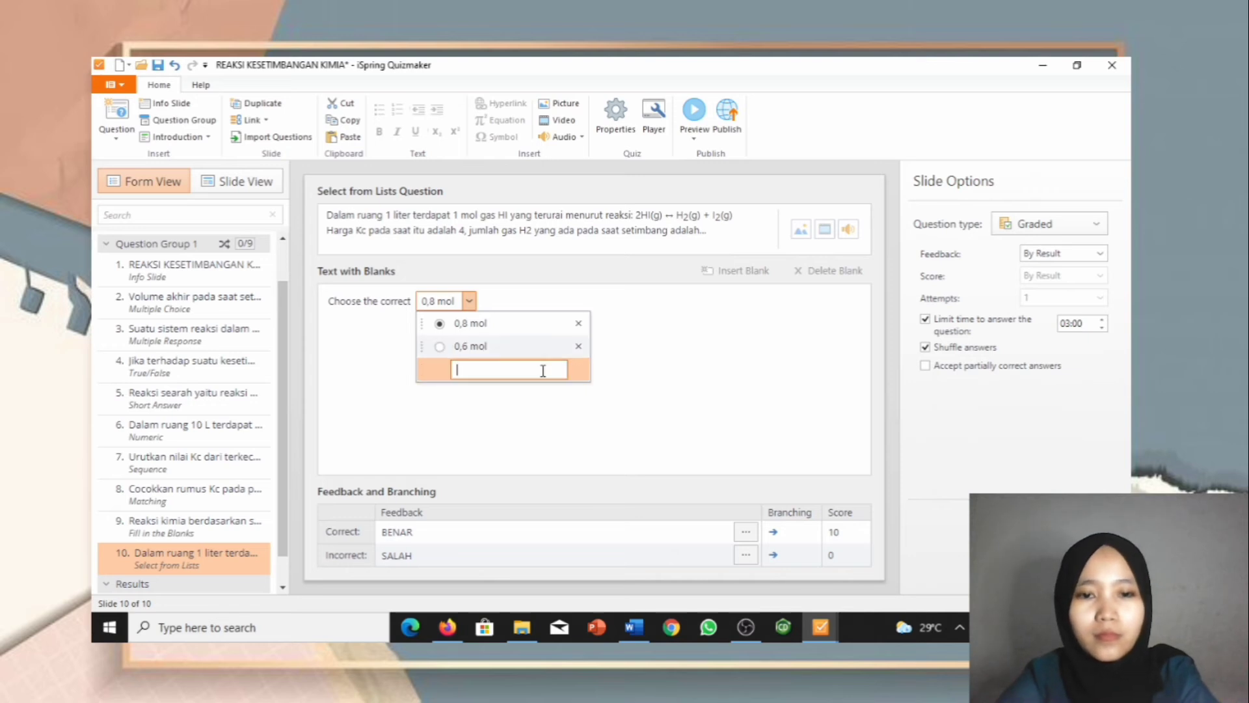
pyautogui.write('0,5 mol')
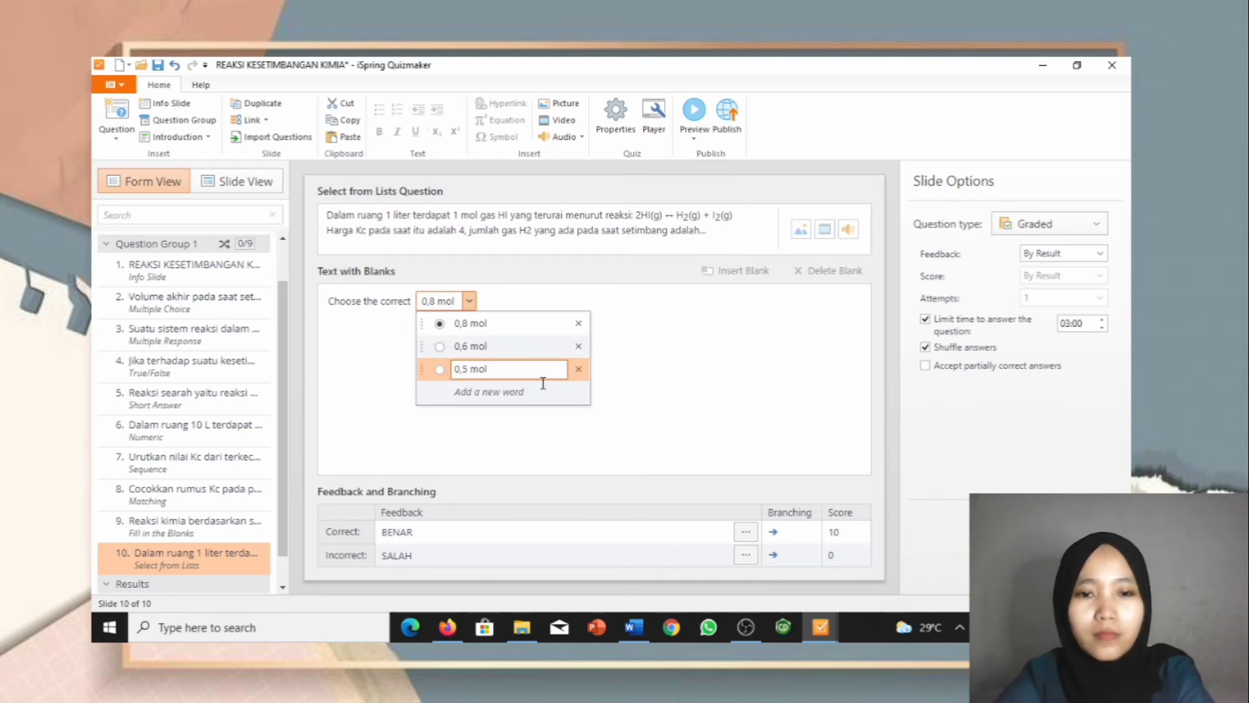
pyautogui.click(541, 390)
pyautogui.write('0,')
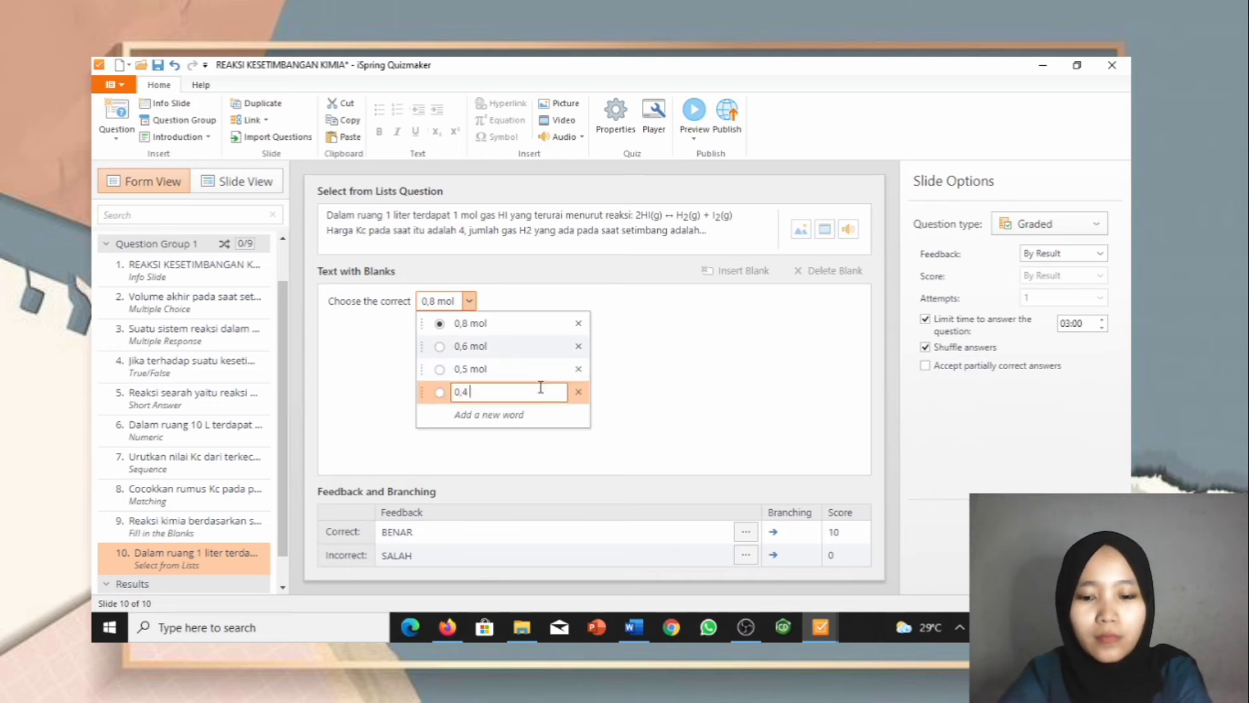
pyautogui.write('4 mol')
pyautogui.click(510, 414)
pyautogui.write('0,2')
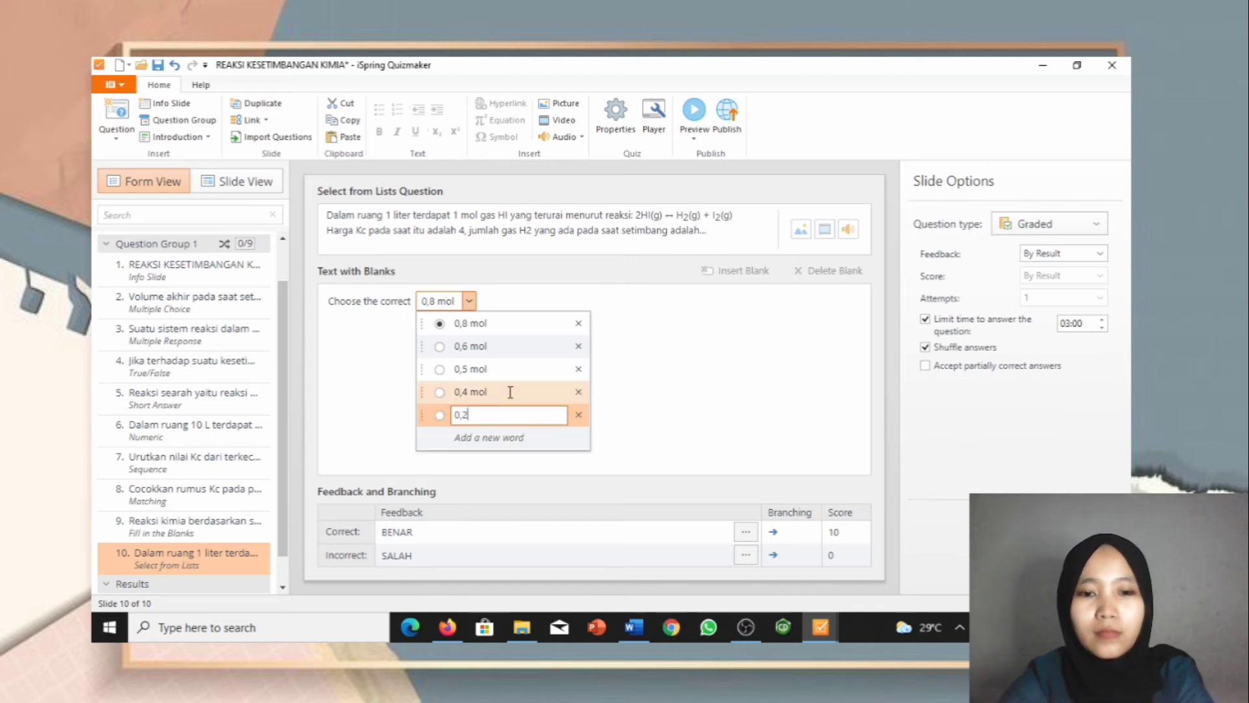
pyautogui.write(' mol')
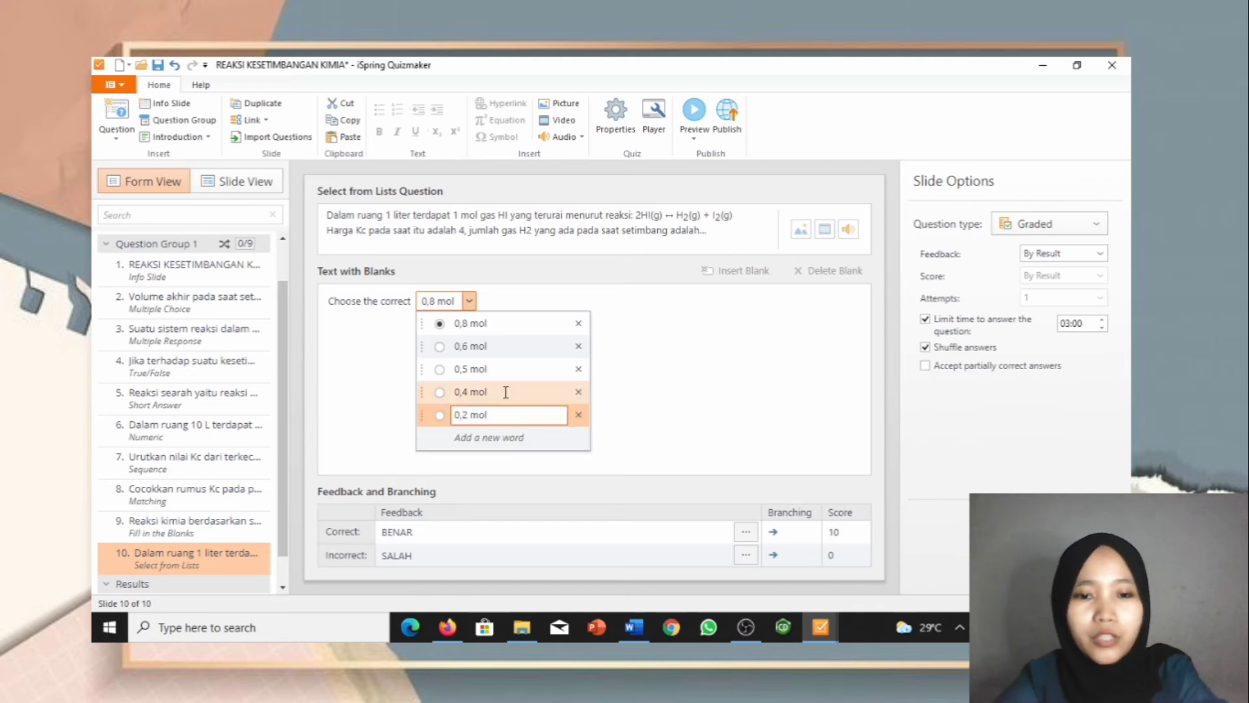
pyautogui.click(440, 395)
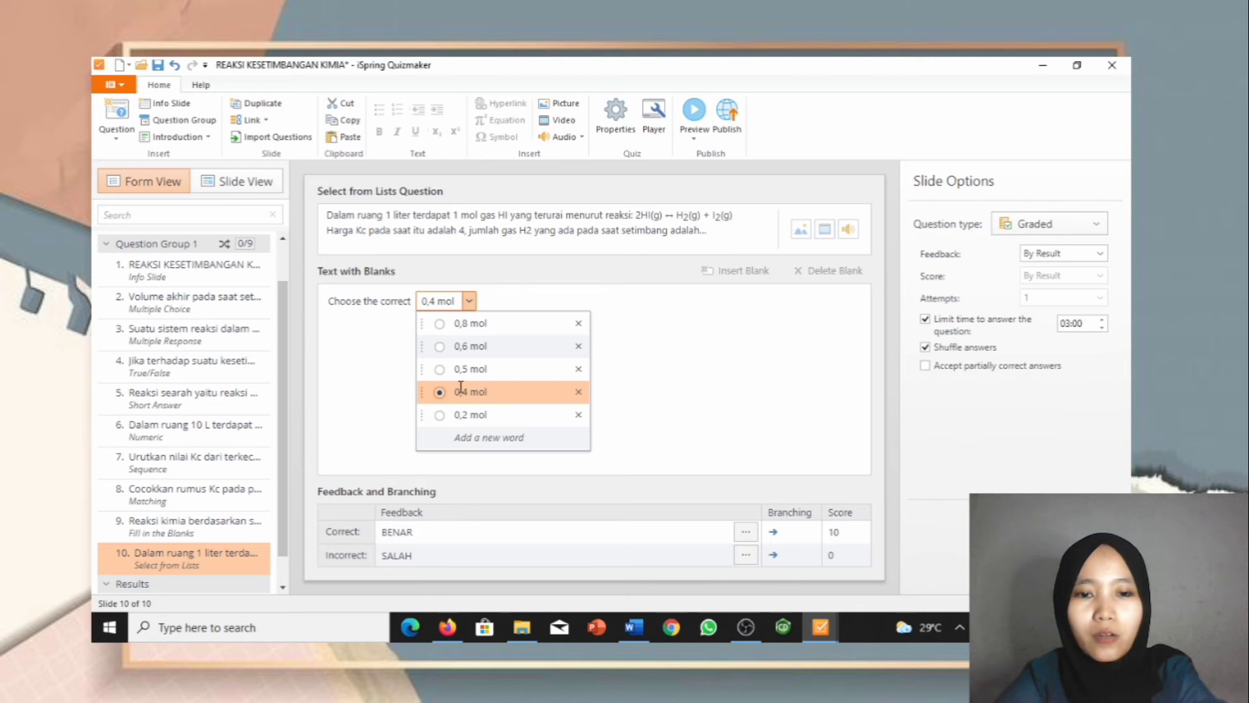
pyautogui.click(501, 323)
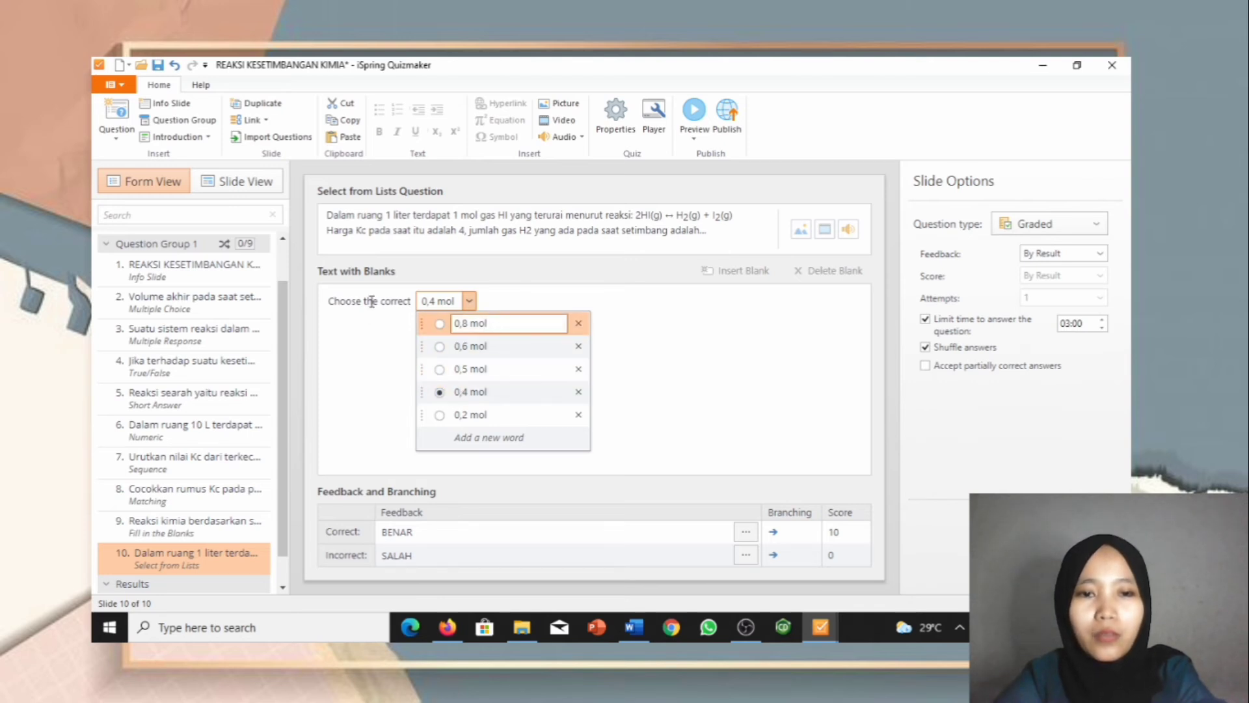
pyautogui.click(427, 280)
# Step: Move slide 10's answer blank and question text lower on the slide
pyautogui.click(267, 189)
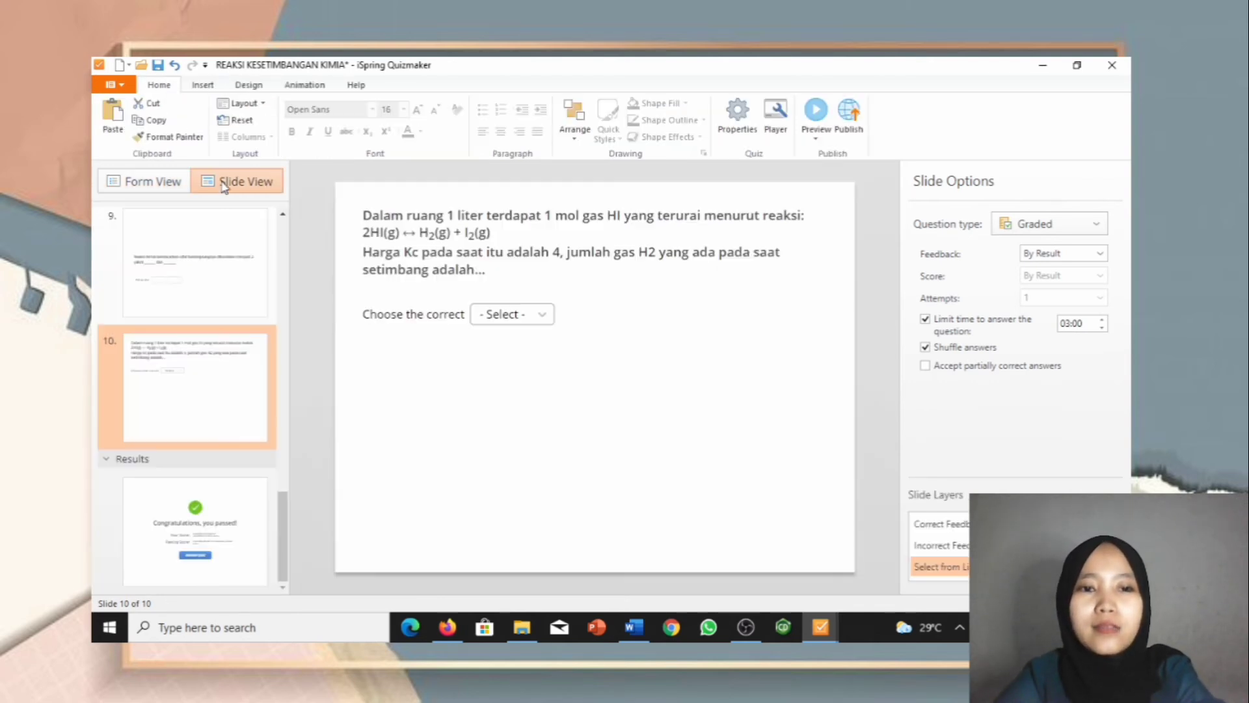
pyautogui.click(454, 381)
pyautogui.moveTo(454, 381); pyautogui.dragTo(454, 493)
pyautogui.click(442, 195)
pyautogui.moveTo(443, 195); pyautogui.dragTo(439, 334)
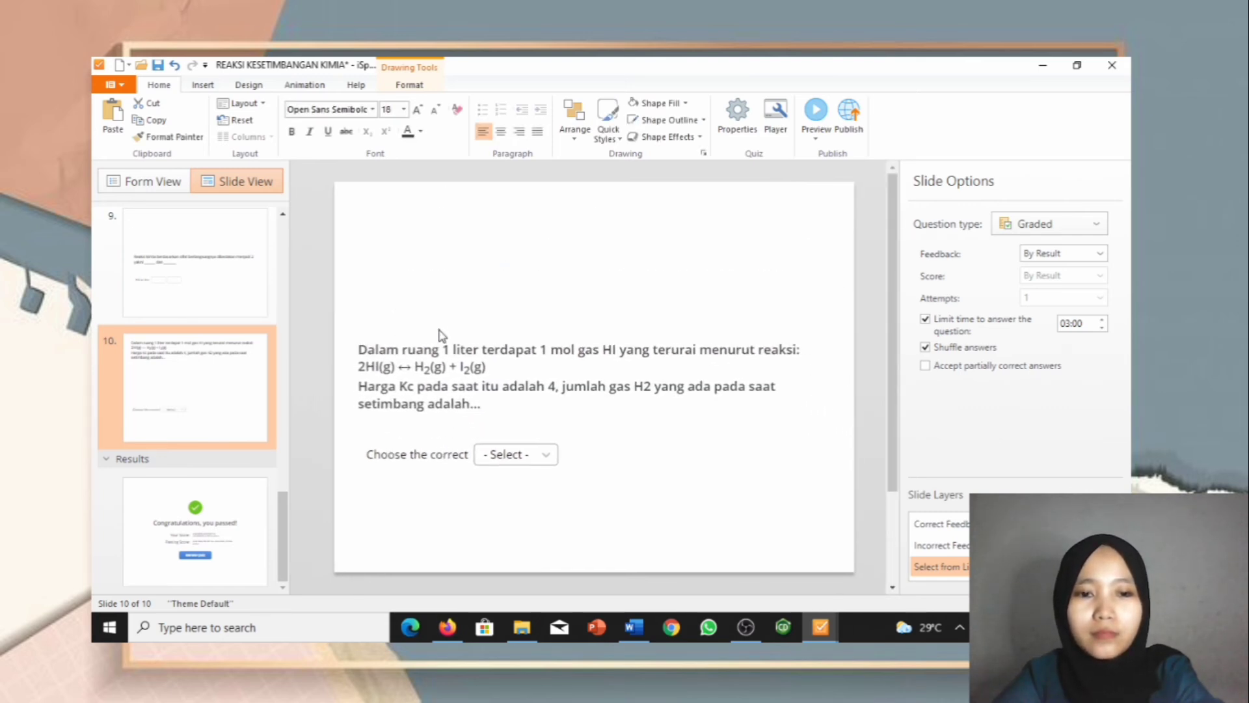
# Step: Insert a new Drag the Words question as slide 11
pyautogui.click(228, 504)
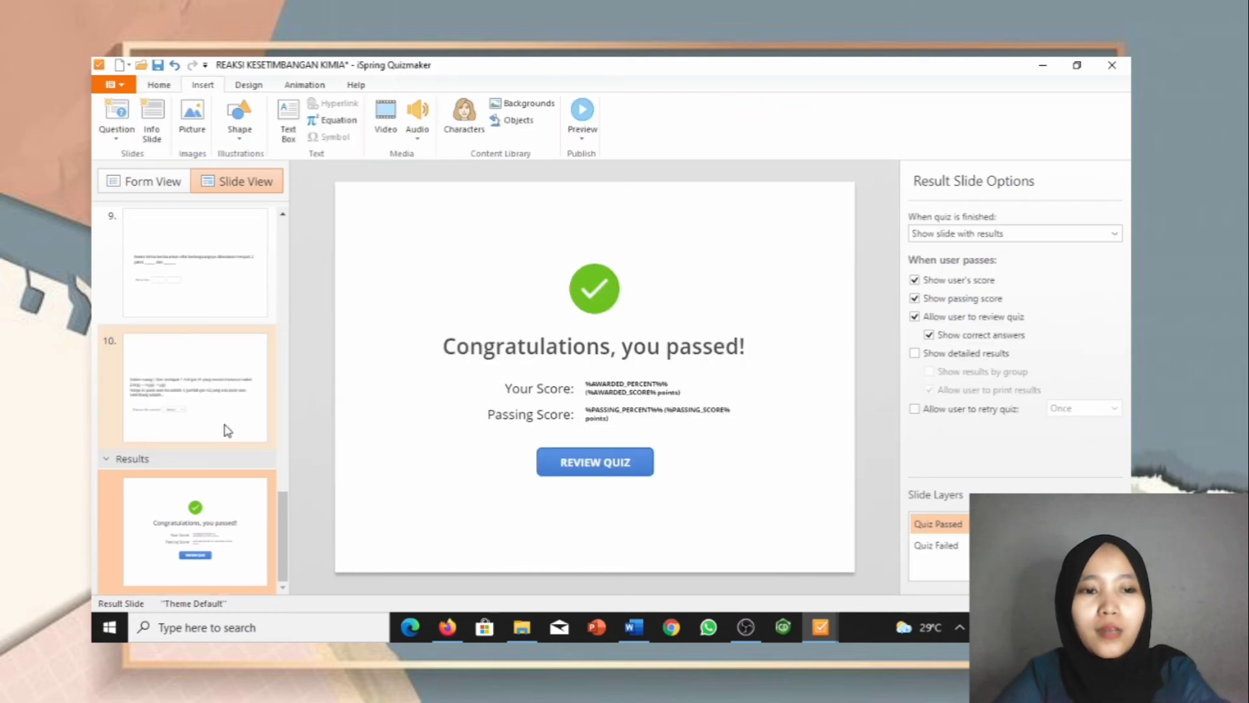
pyautogui.click(110, 135)
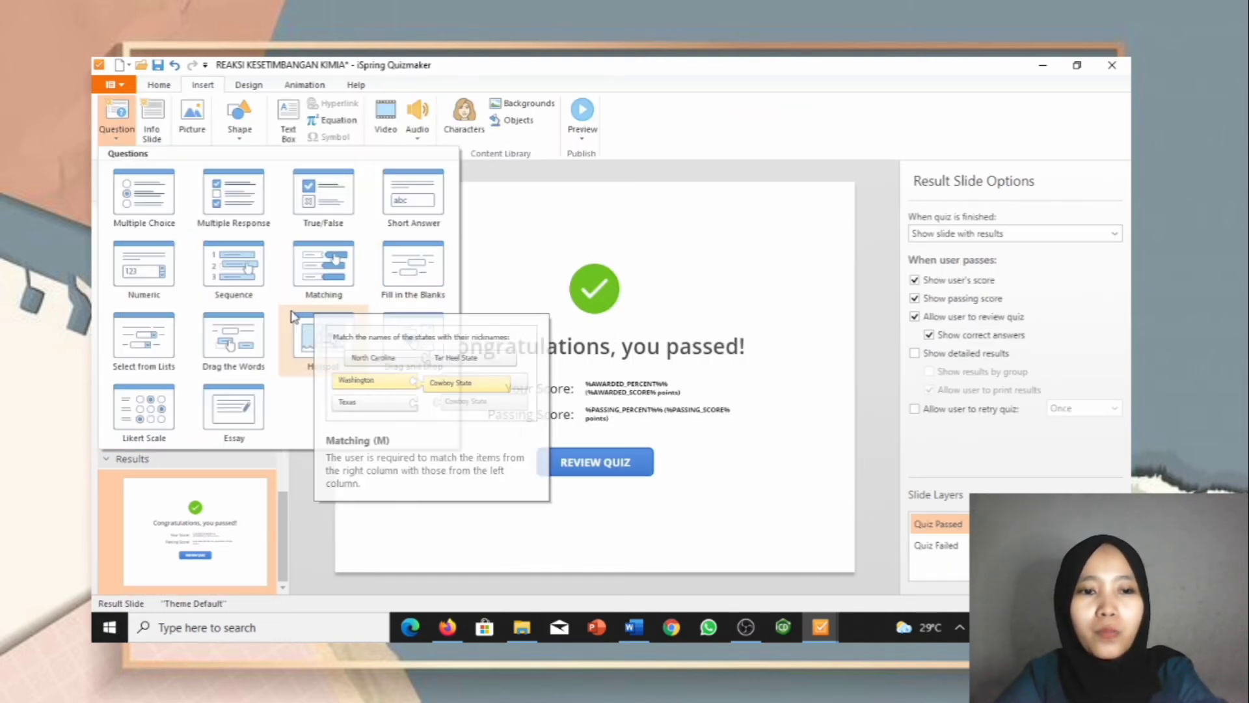
pyautogui.click(237, 348)
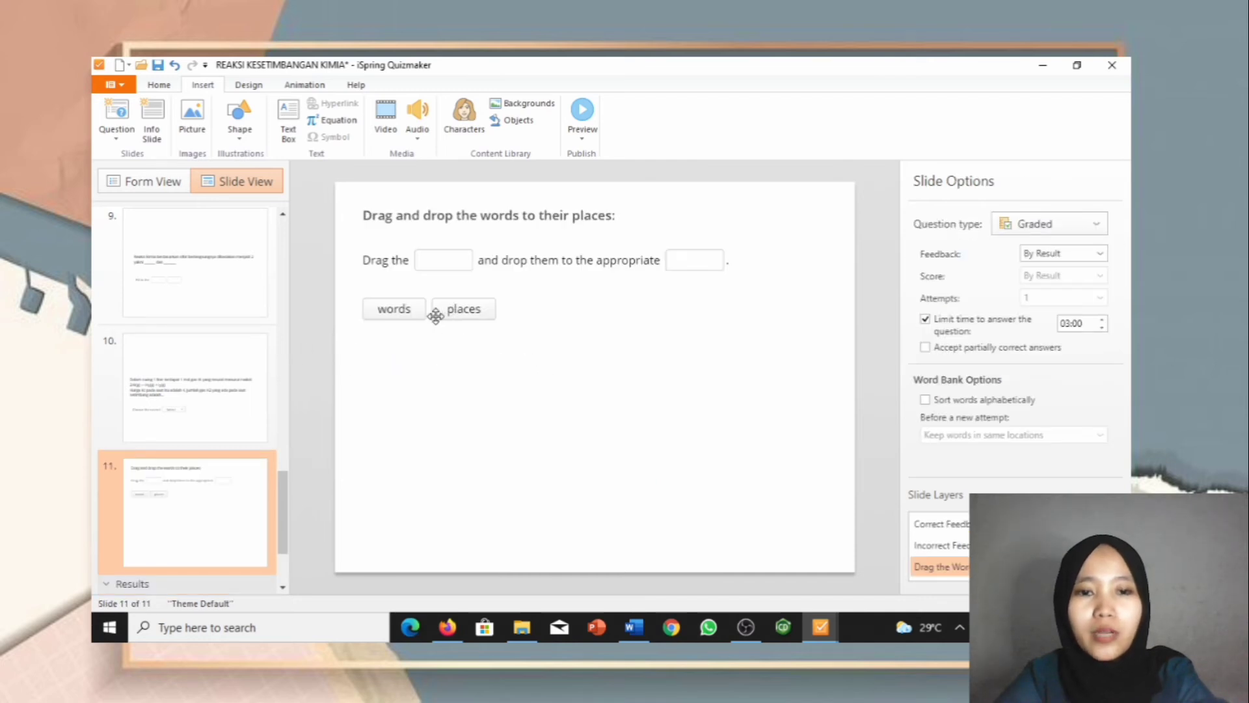
pyautogui.click(387, 311)
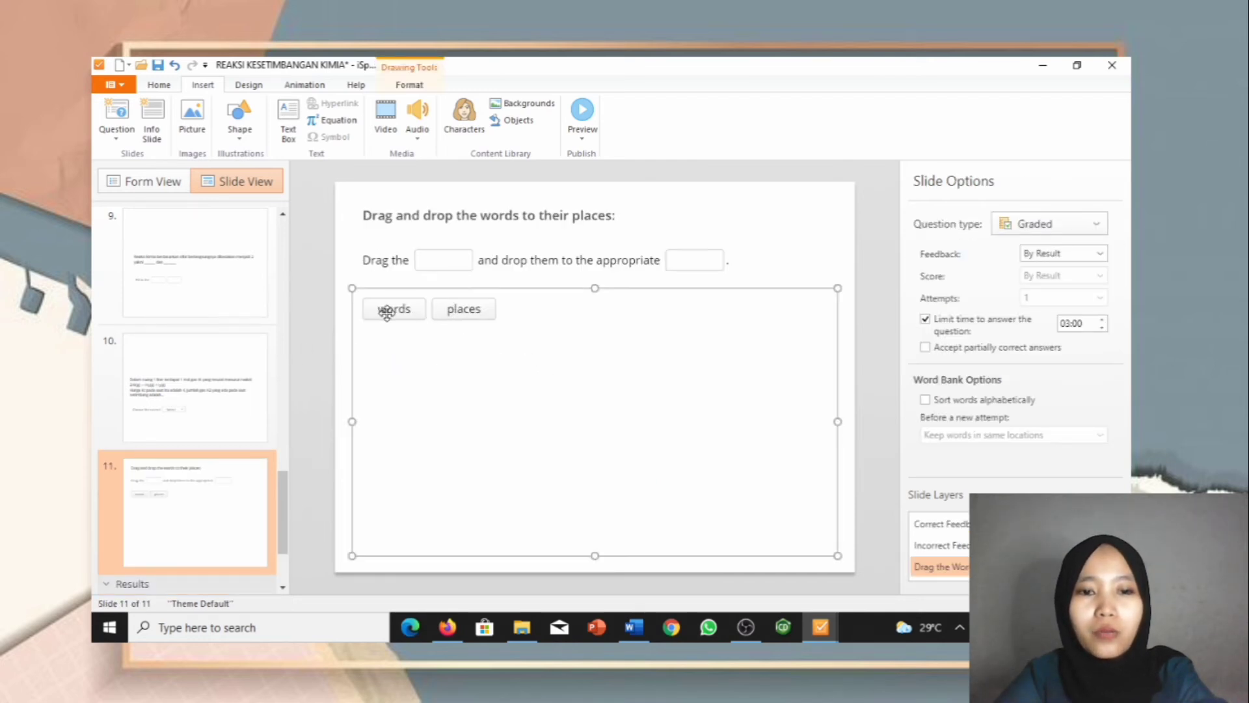
pyautogui.click(182, 193)
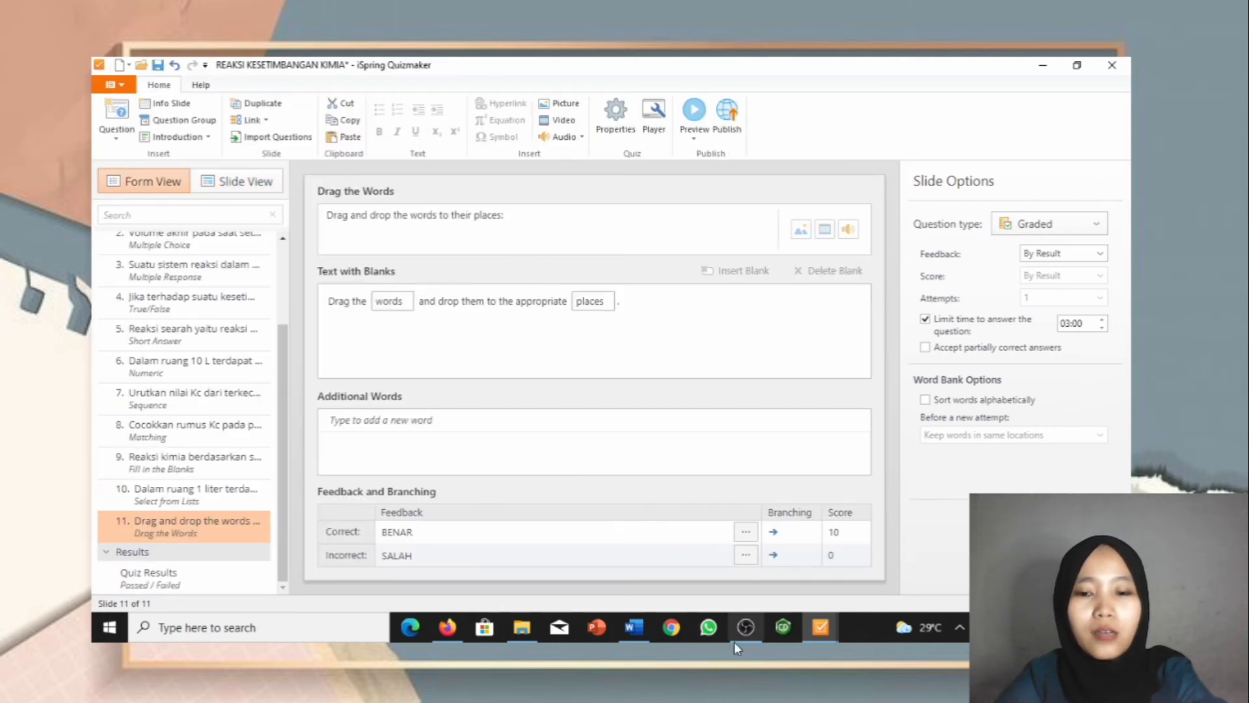
# Step: Paste question 10's prompt line from Word as the Drag the Words question on slide 11
pyautogui.moveTo(644, 641)
pyautogui.click(633, 573)
pyautogui.scroll(-2, 631, 567)
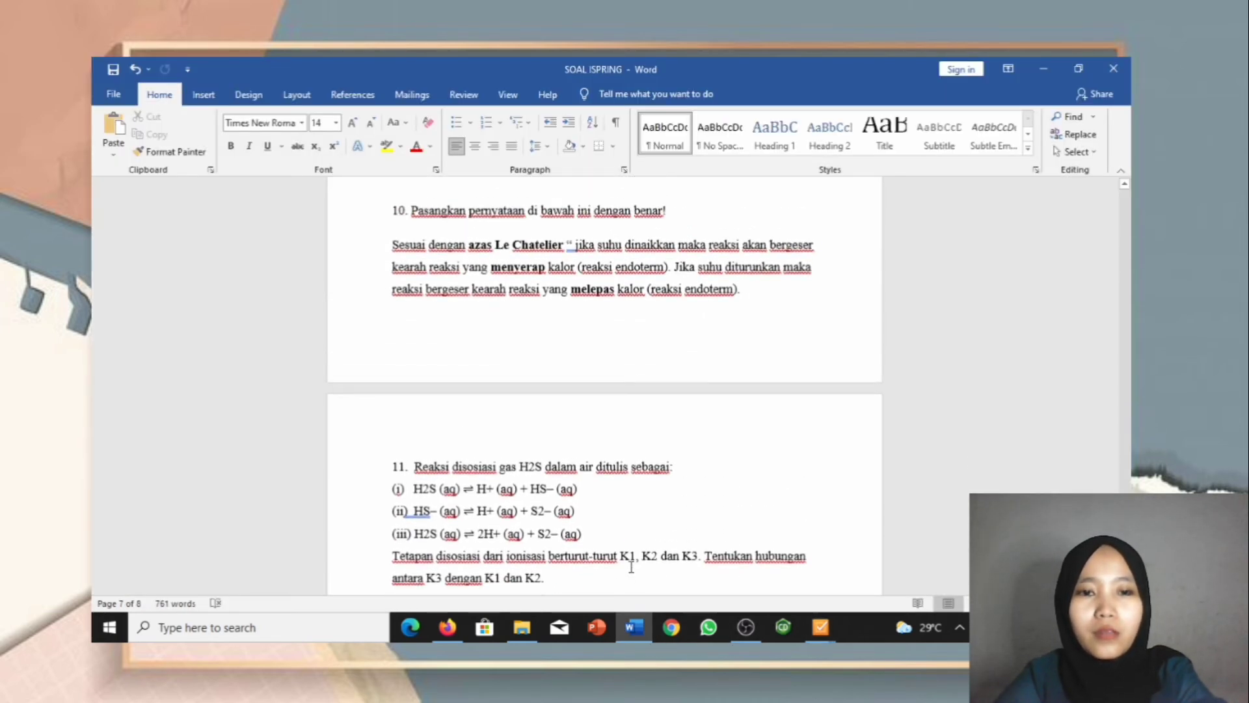
pyautogui.scroll(1, 574, 435)
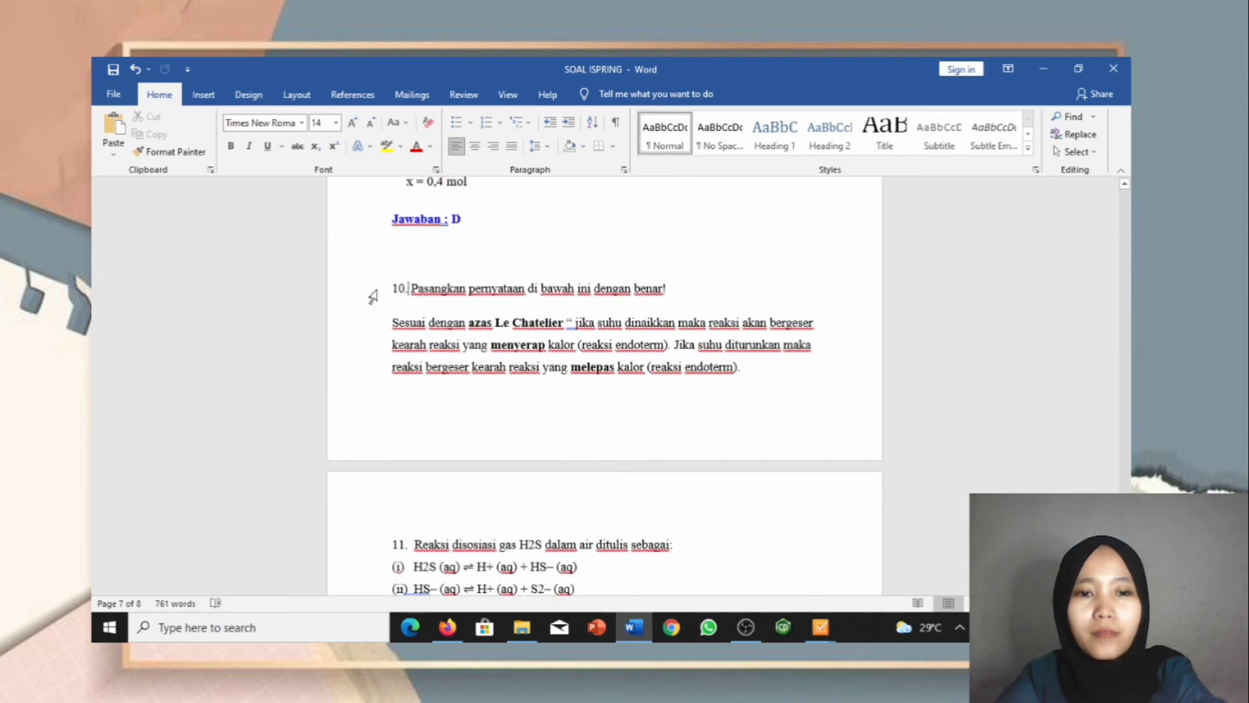
pyautogui.moveTo(413, 286); pyautogui.dragTo(714, 288)
pyautogui.hotkey('ctrl', 'c')
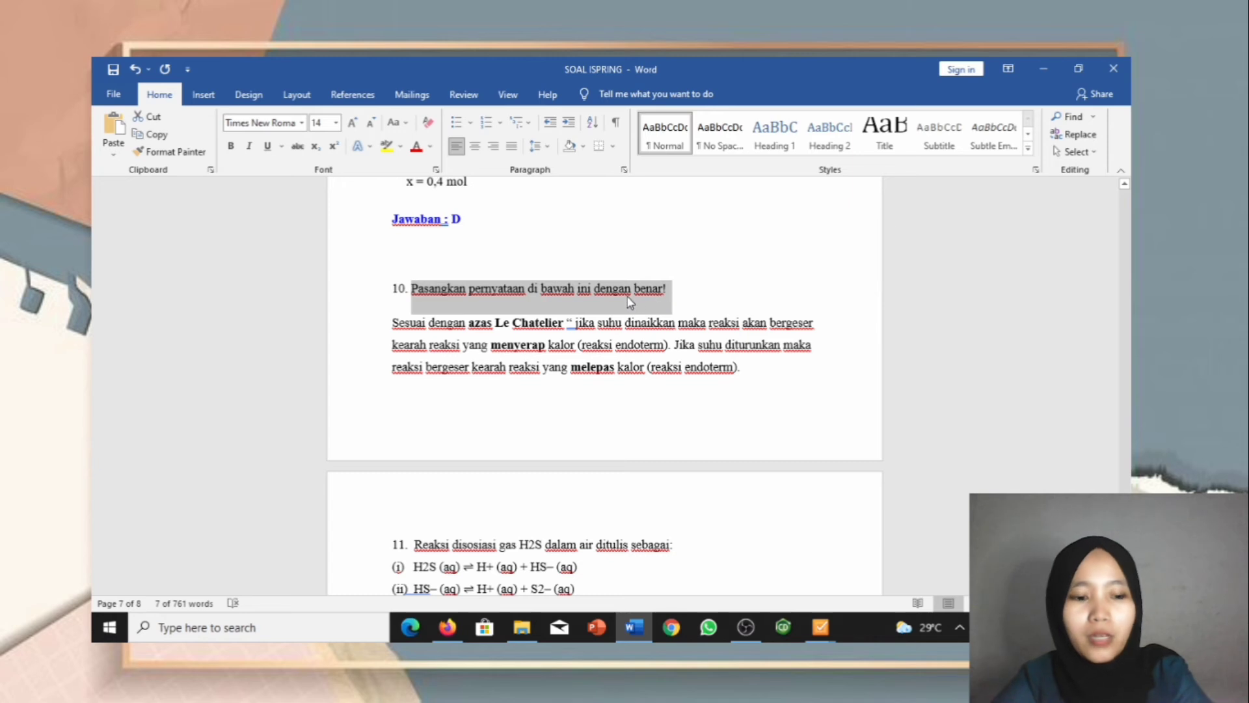
pyautogui.moveTo(820, 627)
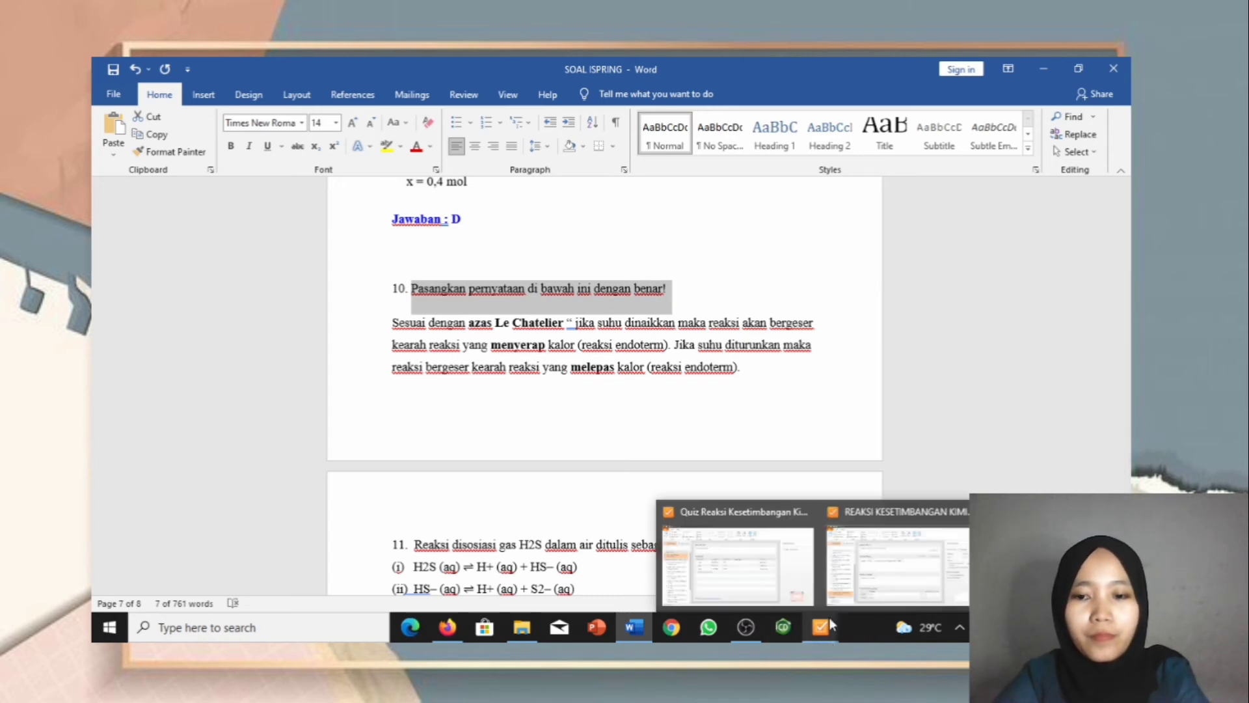
pyautogui.click(892, 550)
pyautogui.moveTo(572, 219); pyautogui.dragTo(330, 222)
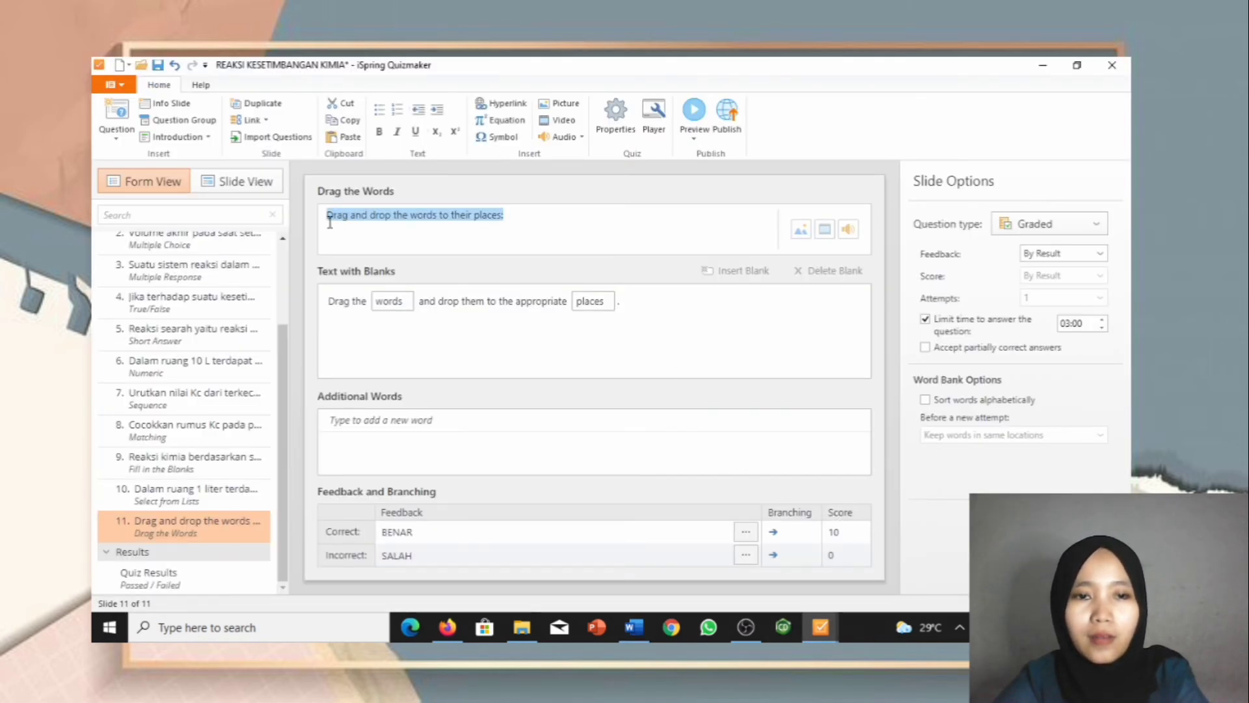
pyautogui.hotkey('ctrl', 'v')
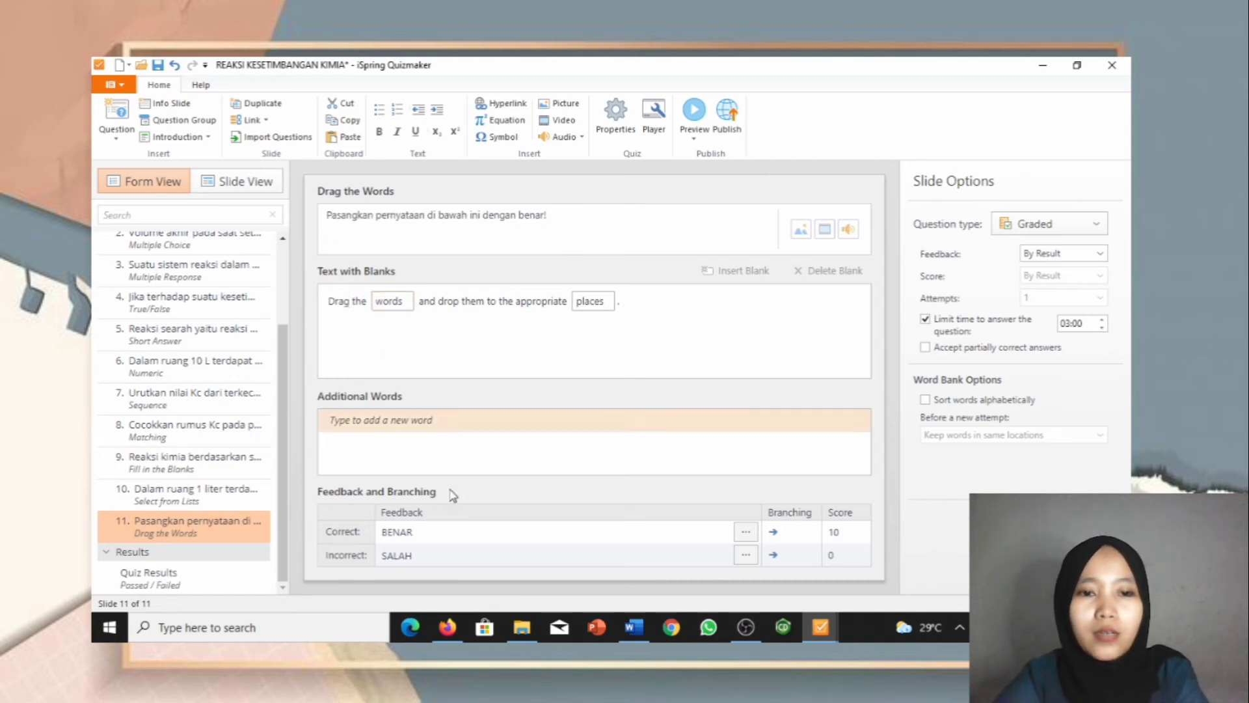
# Step: Paste the opening of the Le Chatelier statement and rename the first blank 'menyerap'
pyautogui.moveTo(633, 627)
pyautogui.click(618, 505)
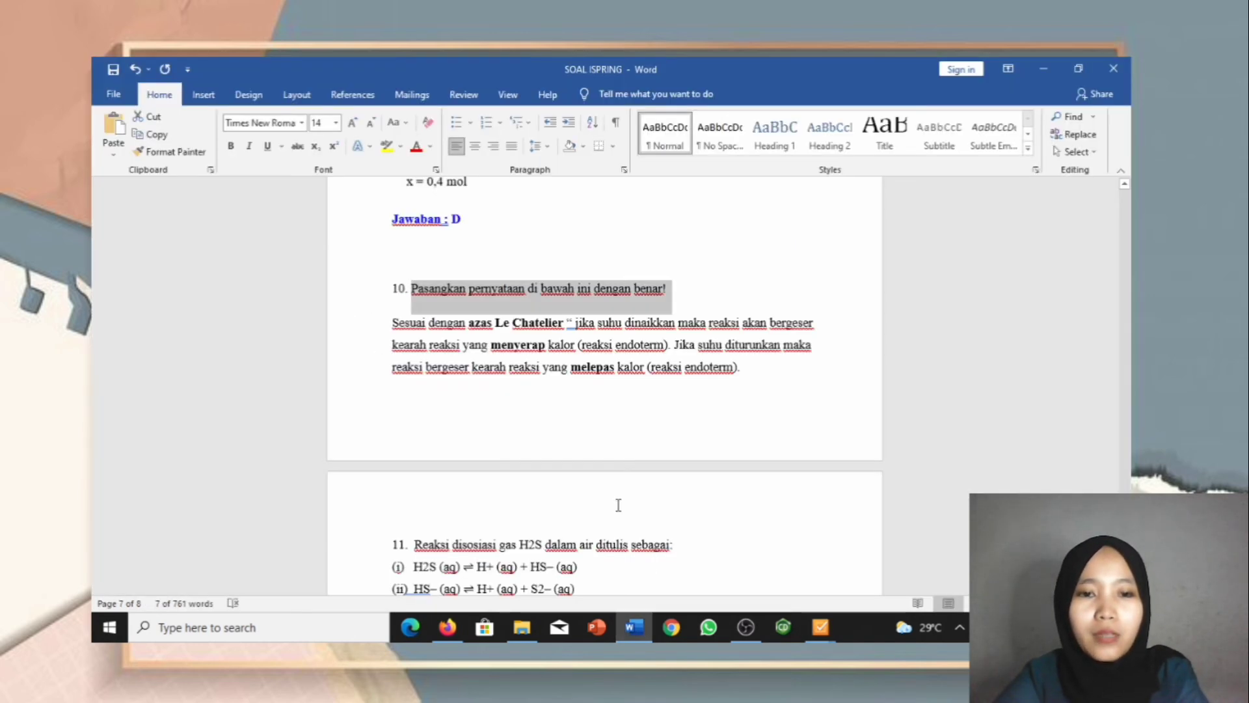
pyautogui.click(417, 329)
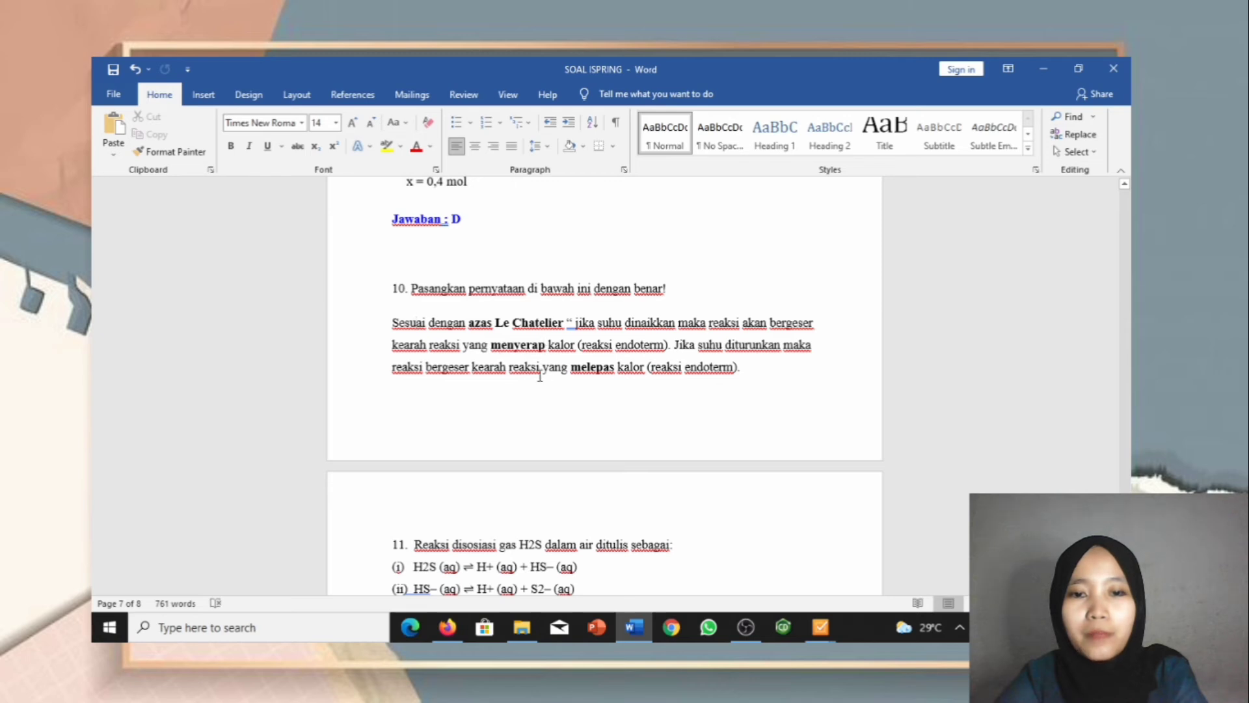
pyautogui.moveTo(417, 323); pyautogui.dragTo(484, 350)
pyautogui.hotkey('ctrl', 'c')
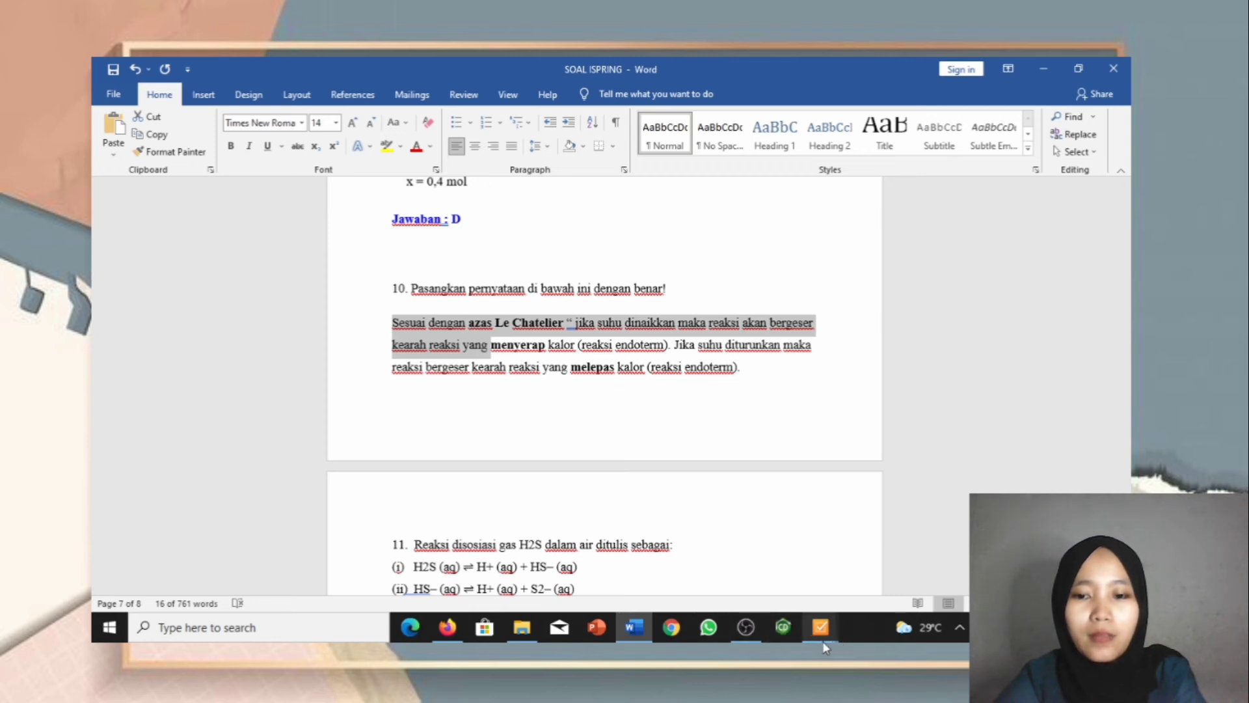
pyautogui.moveTo(821, 628)
pyautogui.click(886, 586)
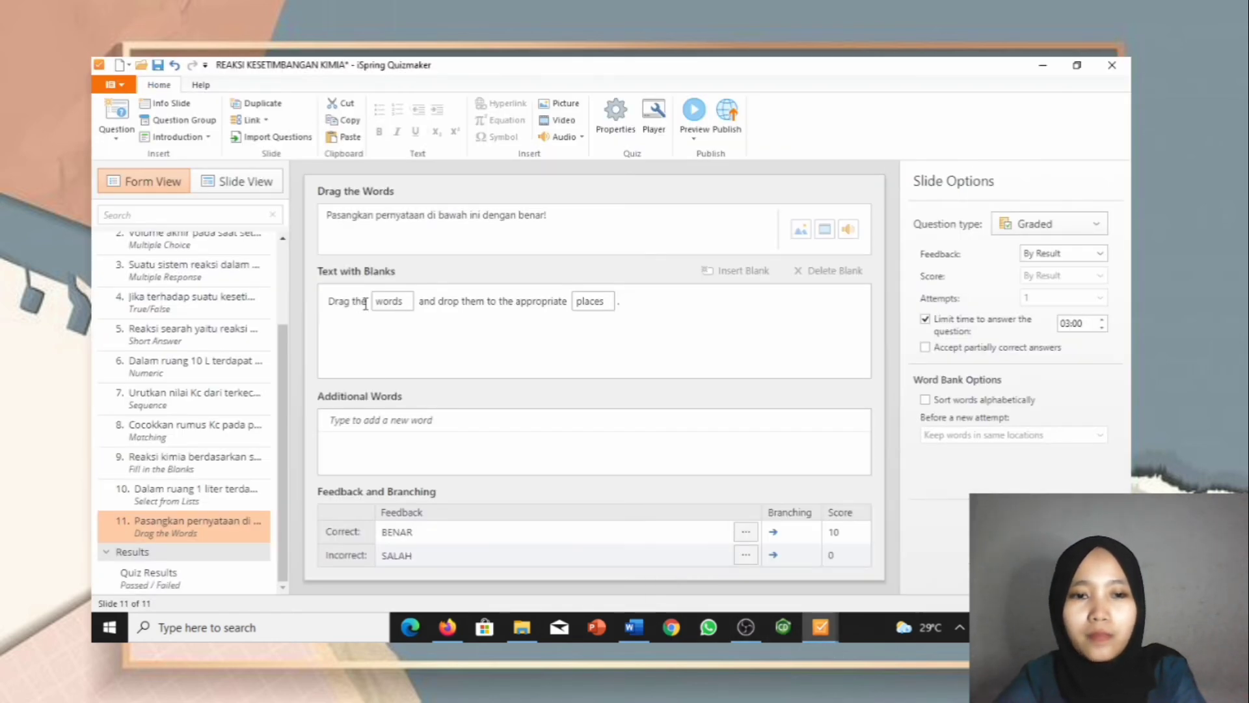
pyautogui.moveTo(366, 303); pyautogui.dragTo(324, 306)
pyautogui.hotkey('ctrl', 'v')
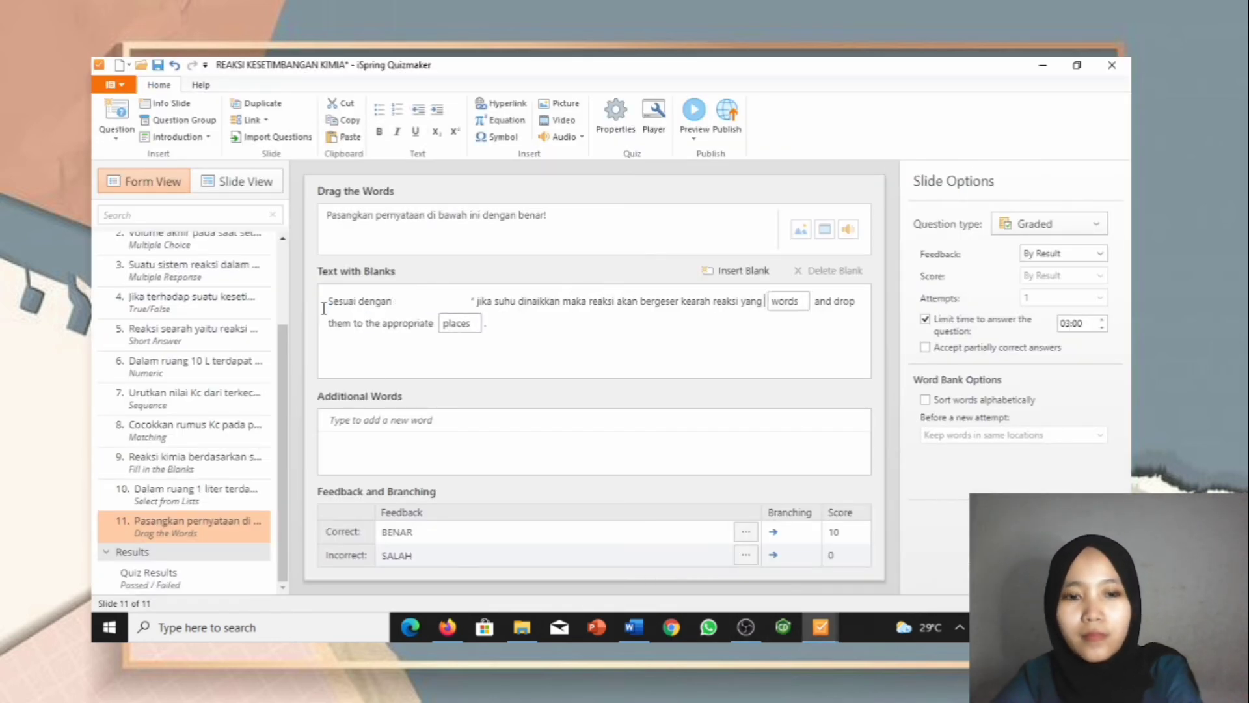
pyautogui.click(801, 303)
pyautogui.press('BackSpace')
pyautogui.press('BackSpace')
pyautogui.press('BackSpace')
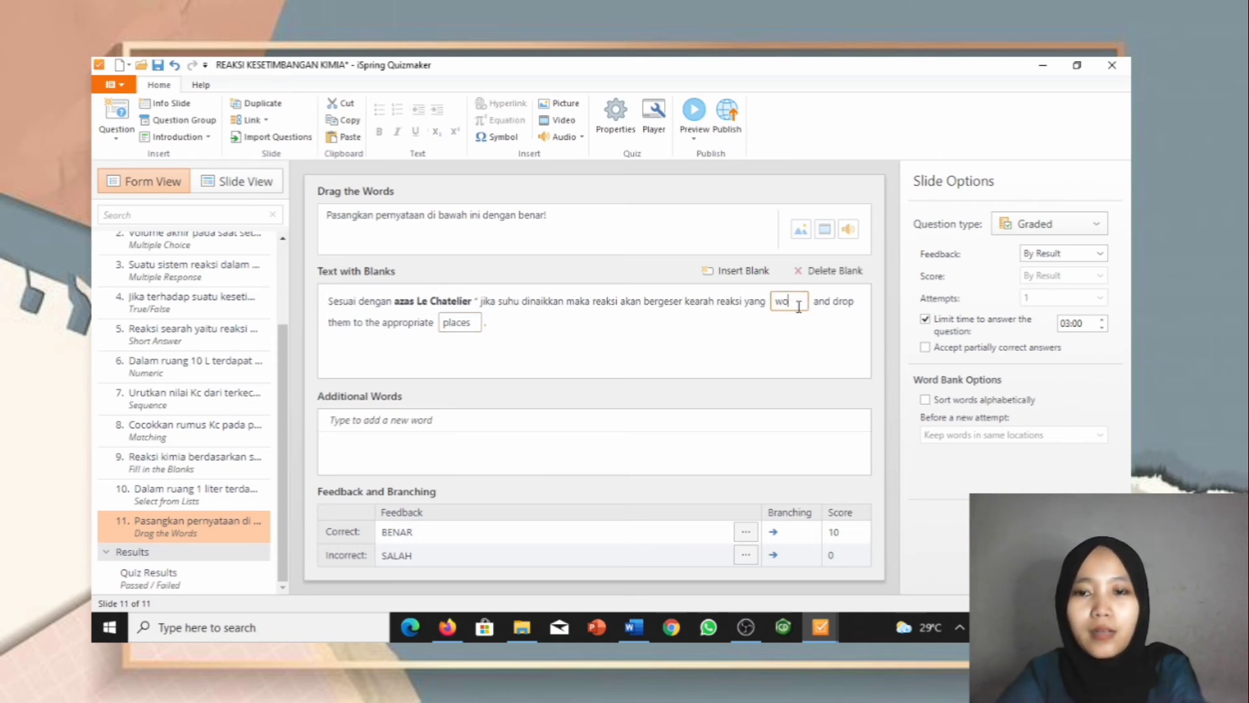
pyautogui.write('menyerap')
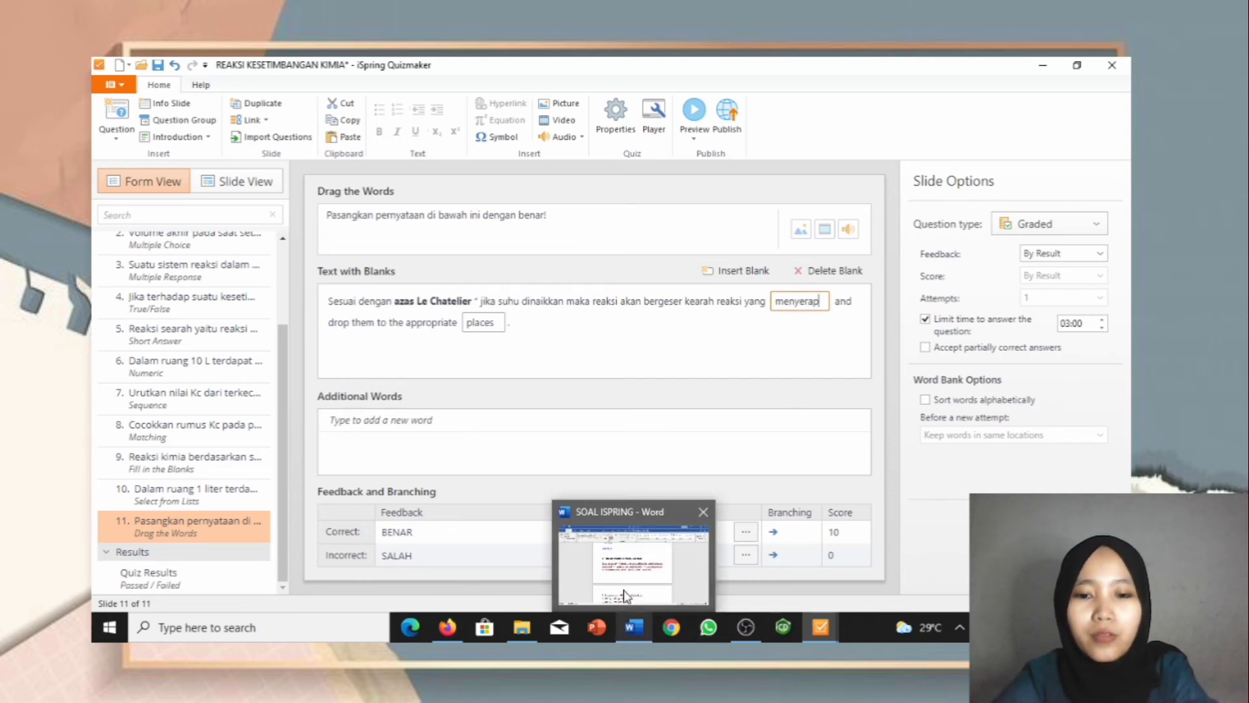
# Step: Paste the statement's middle part through 'reaksi yang' and rename the second blank 'melepas'
pyautogui.click(634, 626)
pyautogui.moveTo(550, 340); pyautogui.dragTo(570, 381)
pyautogui.hotkey('ctrl', 'c')
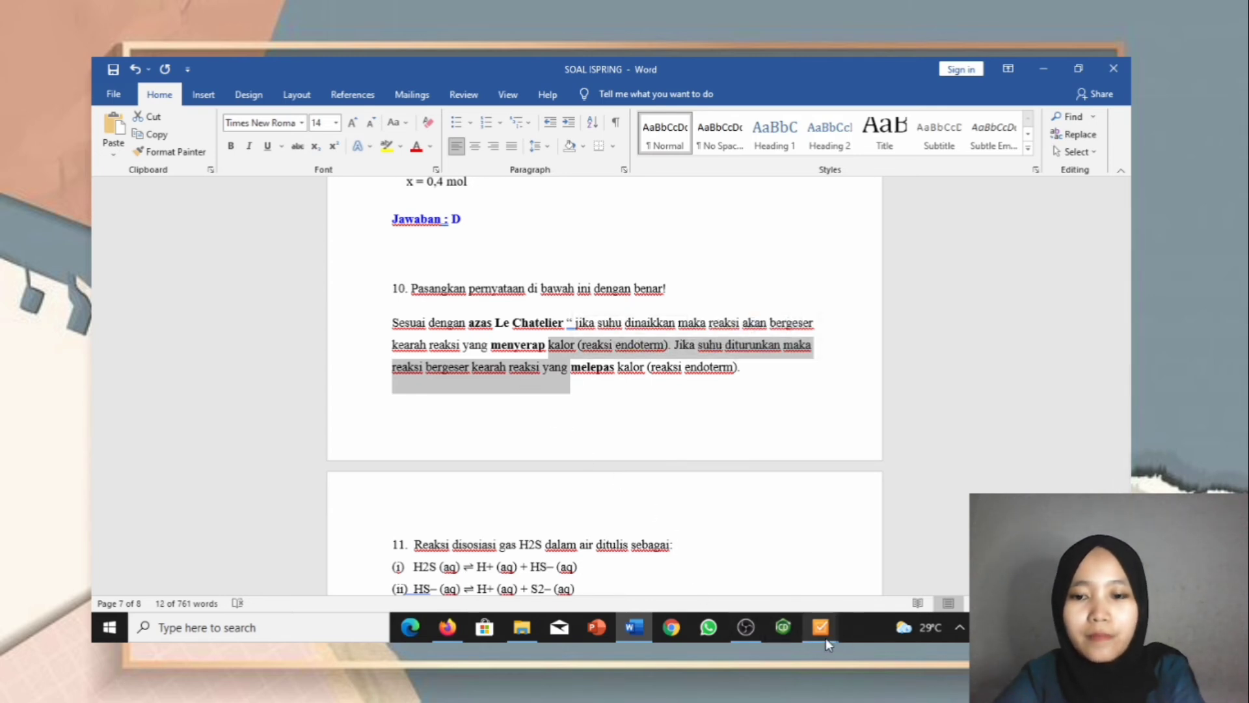
pyautogui.click(891, 552)
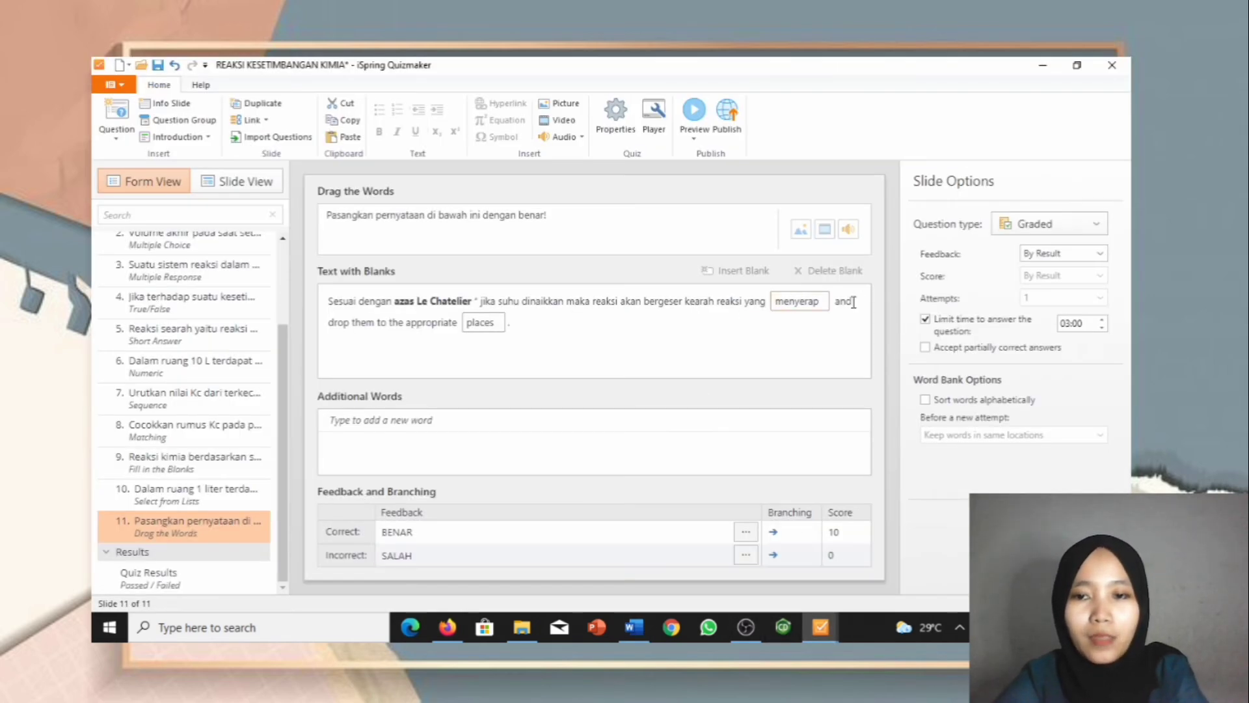
pyautogui.moveTo(838, 302); pyautogui.dragTo(457, 322)
pyautogui.hotkey('ctrl', 'v')
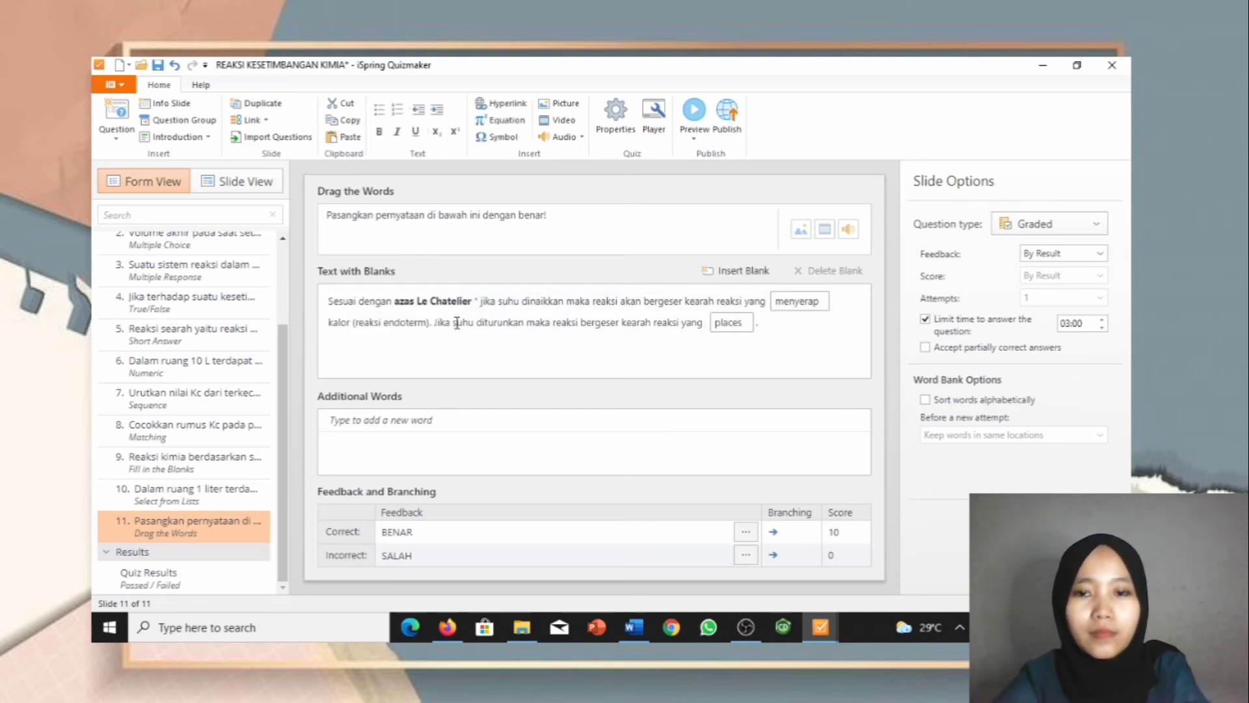
pyautogui.click(751, 321)
pyautogui.press('BackSpace')
pyautogui.press('BackSpace')
pyautogui.press('BackSpace')
pyautogui.press('BackSpace')
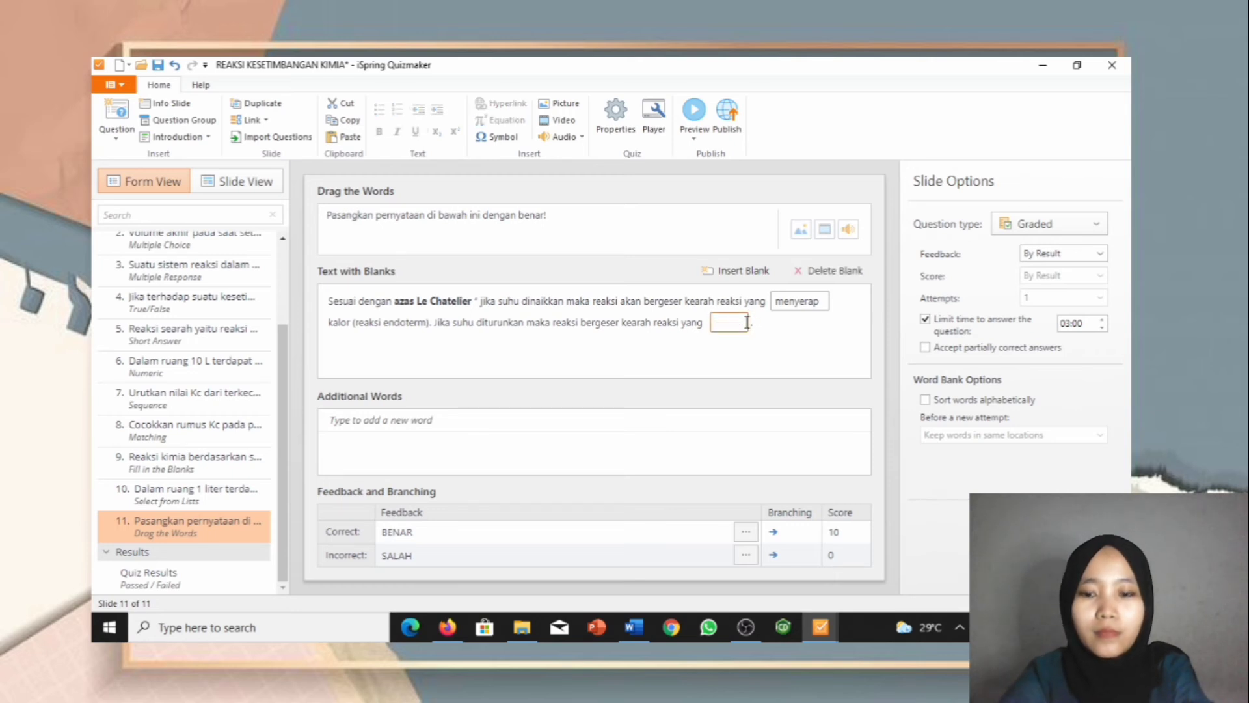
pyautogui.write('melepas')
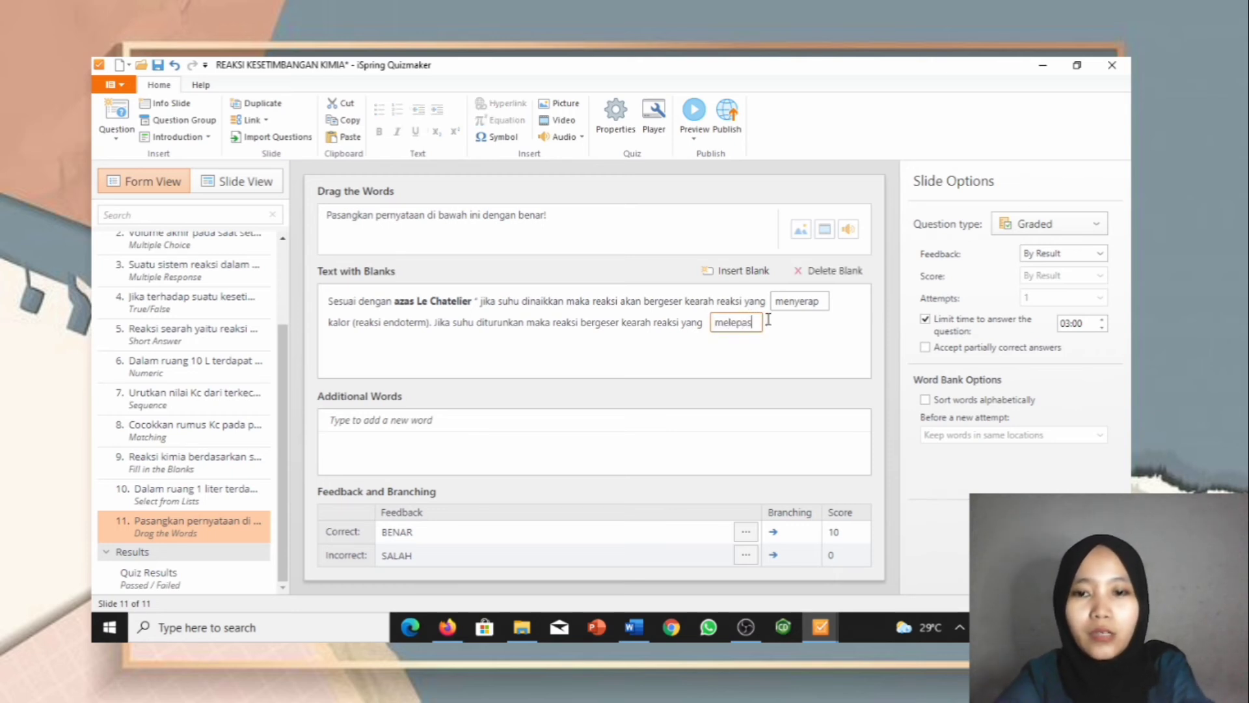
pyautogui.click(768, 323)
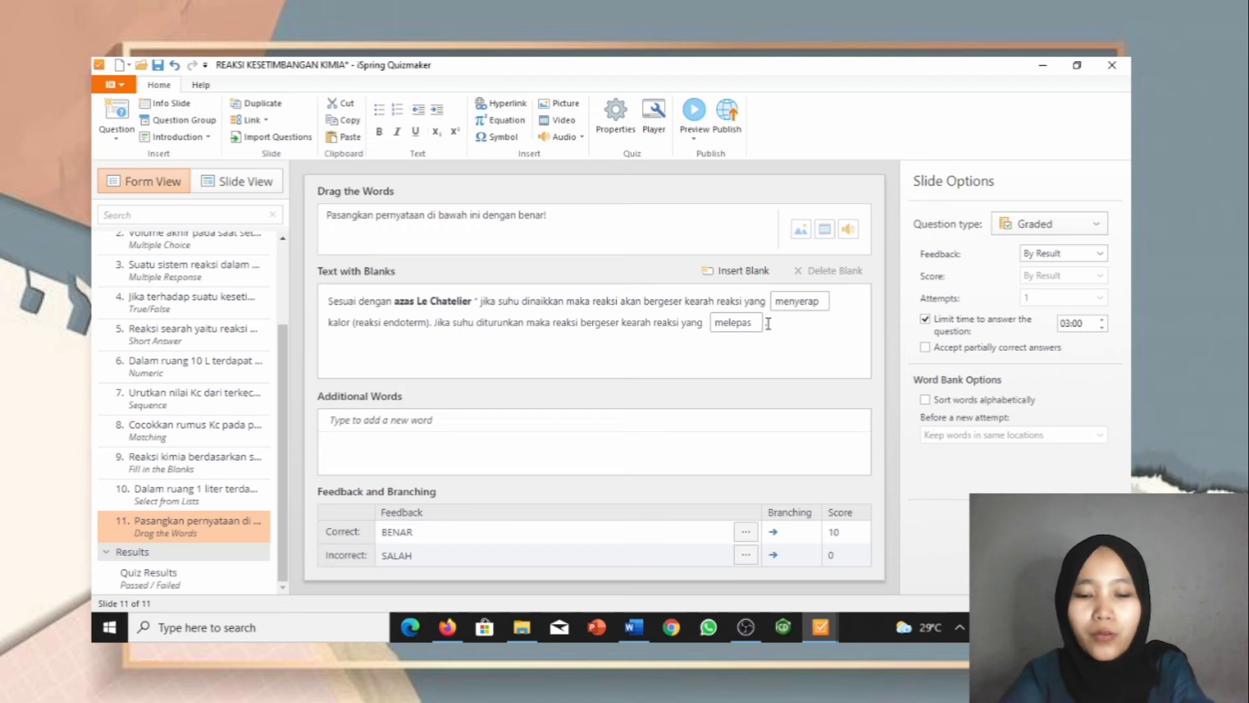
pyautogui.click(730, 322)
pyautogui.click(246, 183)
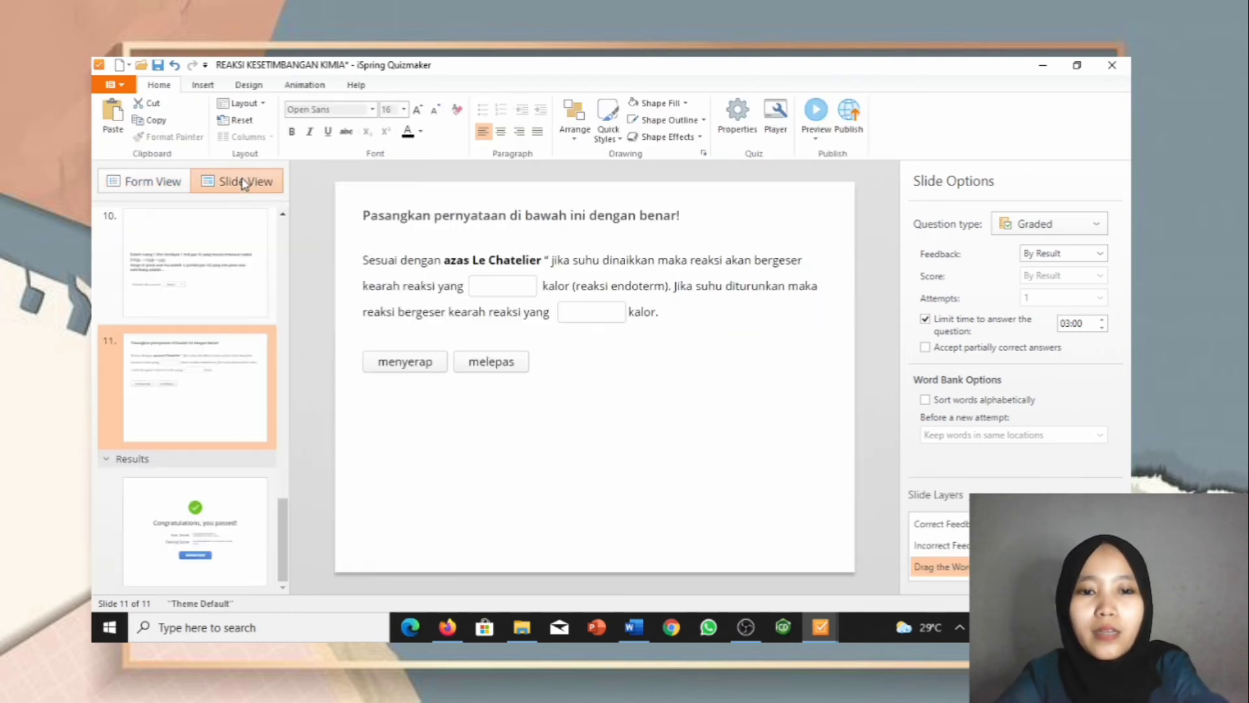
# Step: Move slide 11's statement text lower and place the instruction line just above it
pyautogui.click(460, 255)
pyautogui.moveTo(460, 255); pyautogui.dragTo(447, 366)
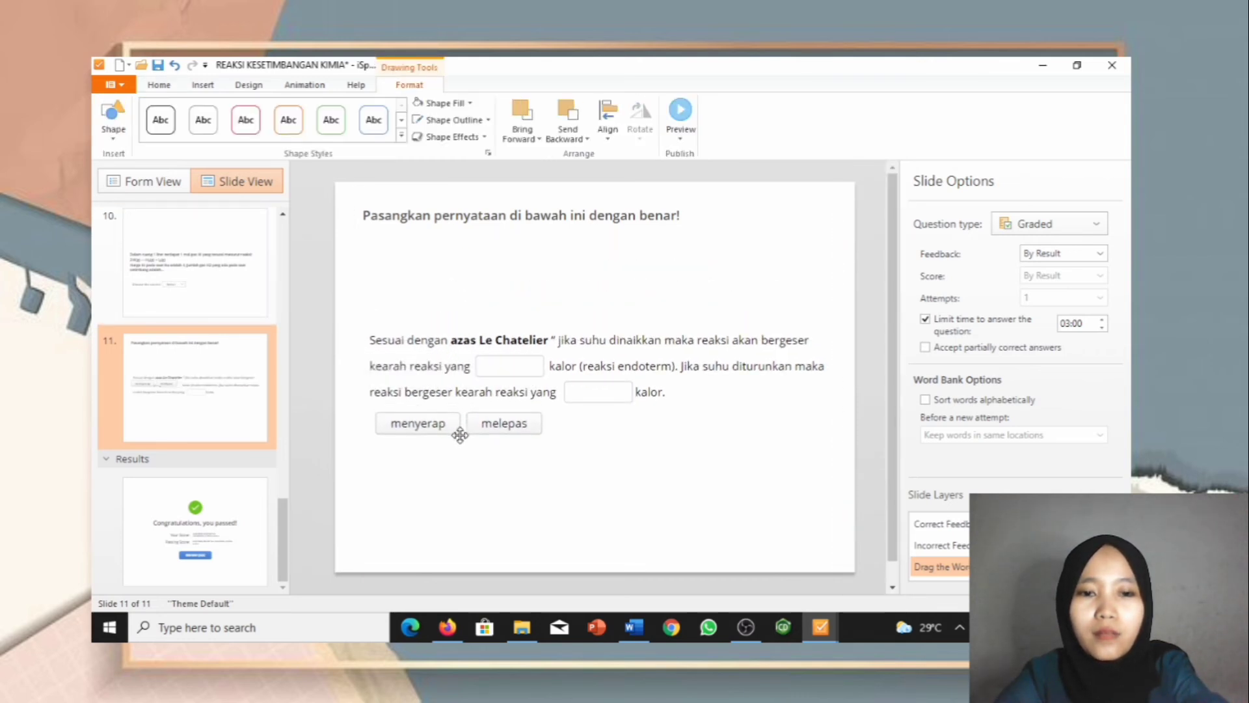
pyautogui.click(452, 223)
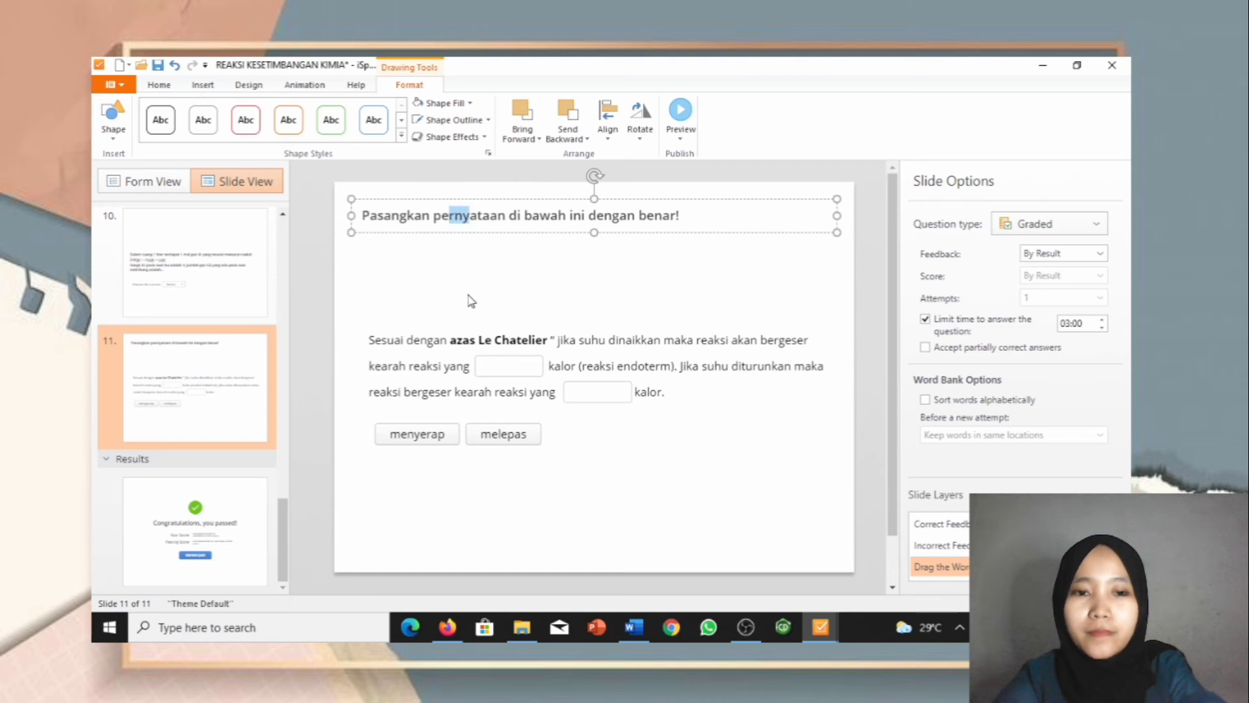
pyautogui.moveTo(423, 201); pyautogui.dragTo(430, 281)
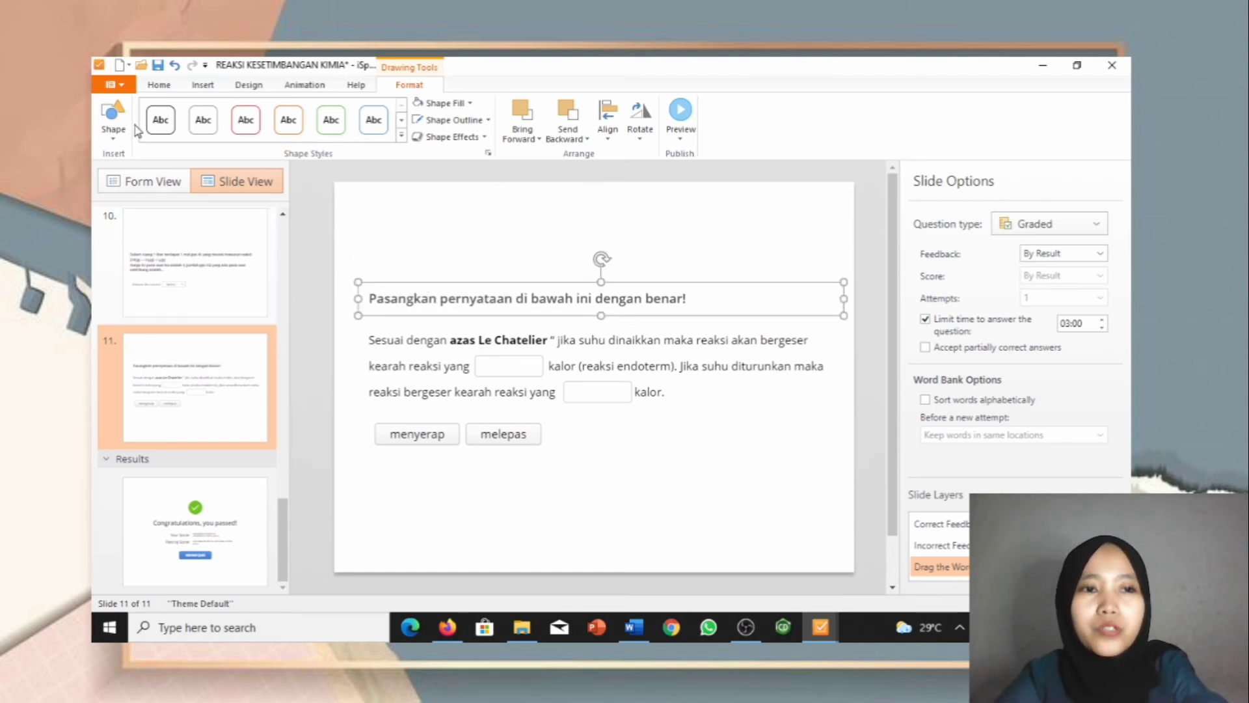
pyautogui.click(137, 181)
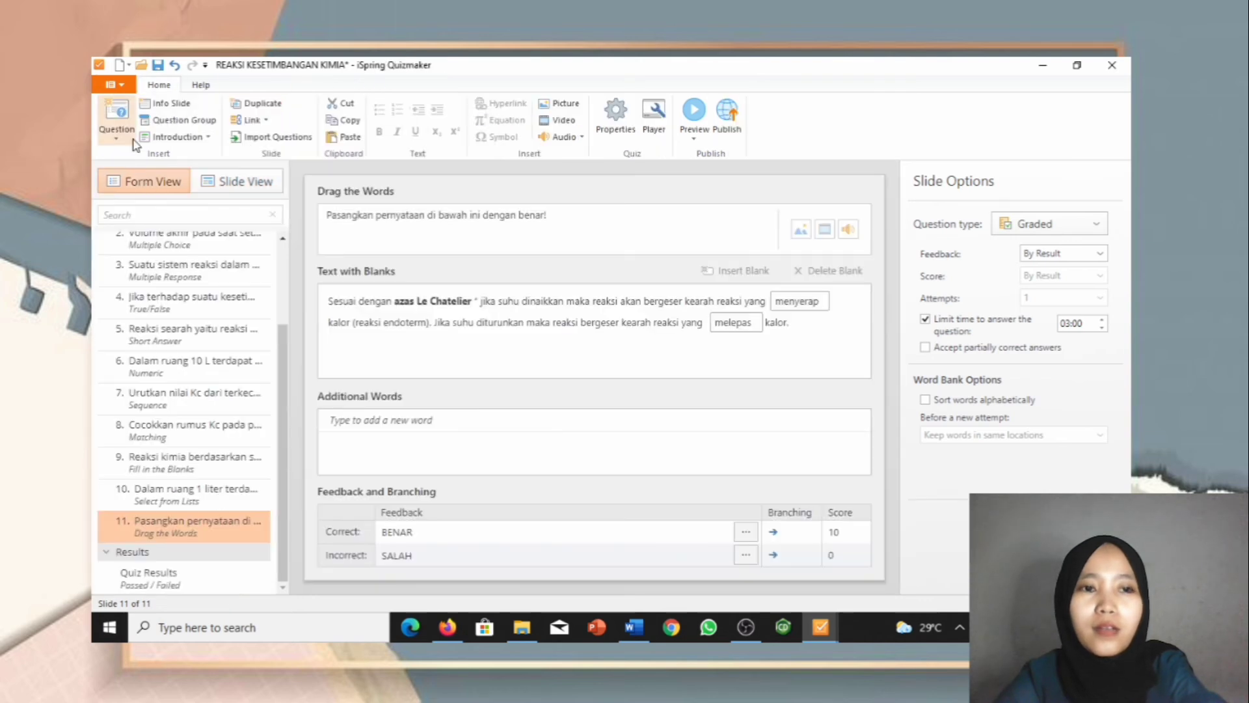
# Step: Add an Essay question as slide 12 and paste question 11's H2S dissociation text from Word
pyautogui.click(116, 116)
pyautogui.click(233, 409)
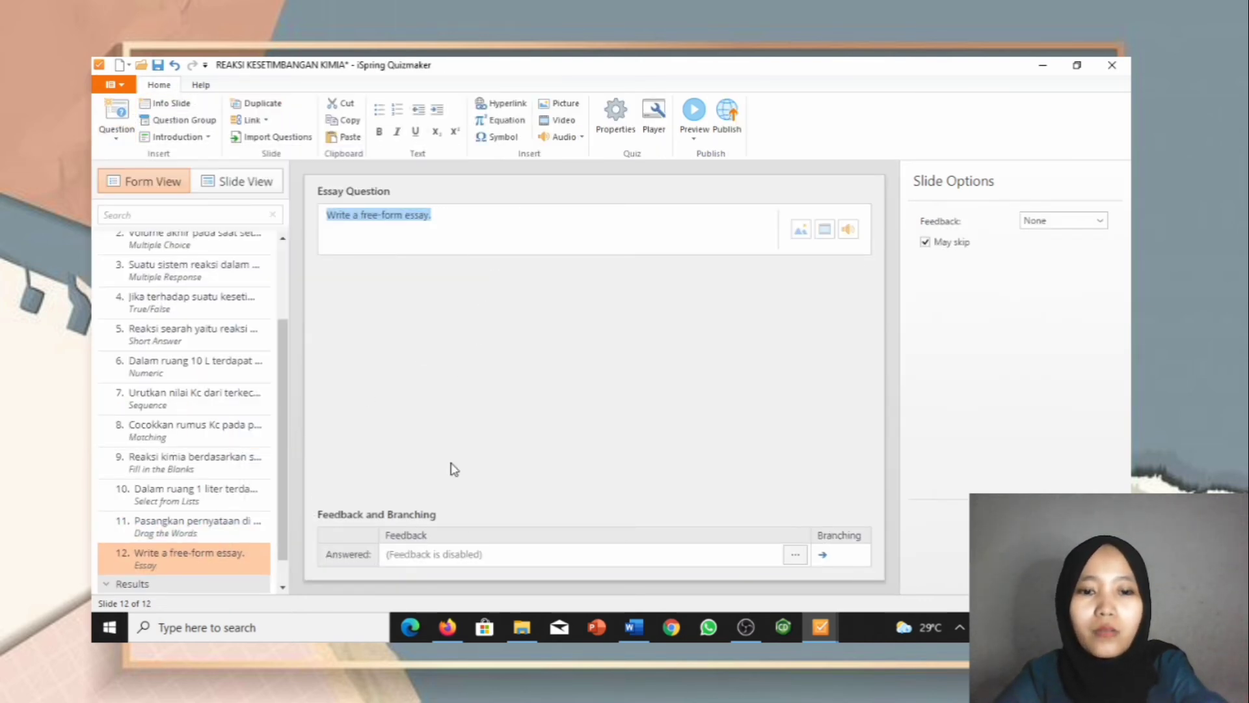
pyautogui.click(631, 624)
pyautogui.scroll(-5, 628, 565)
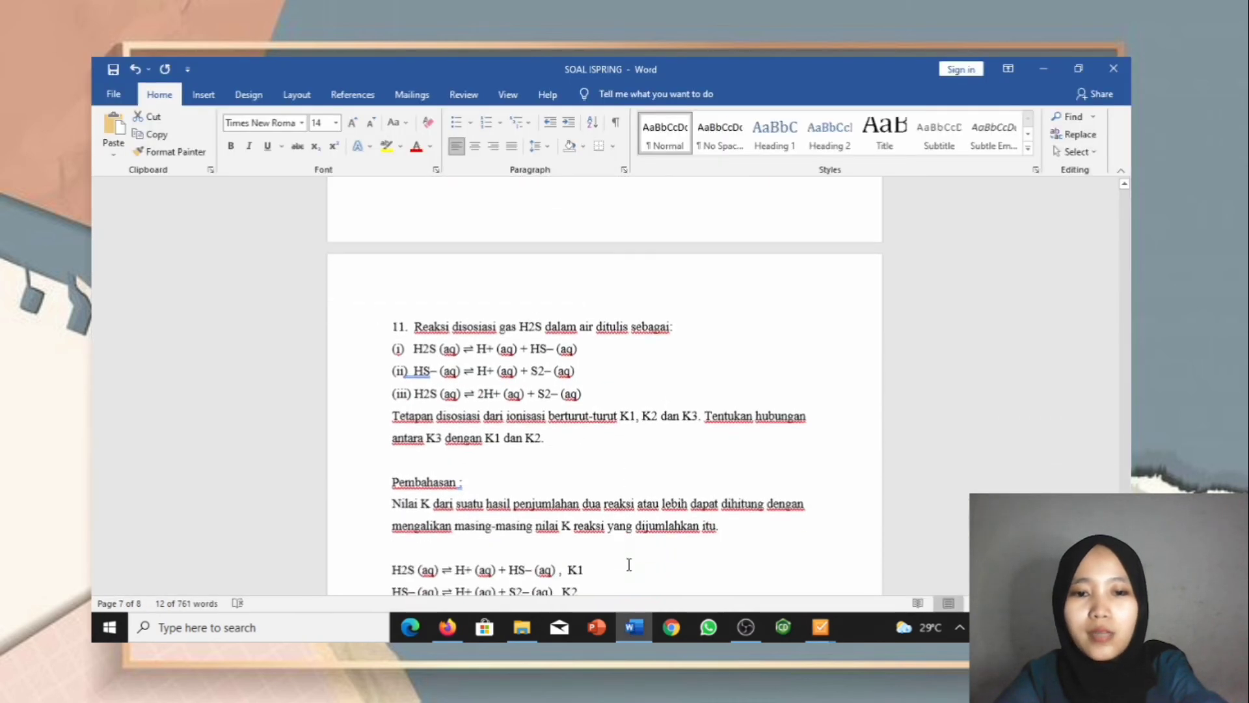
pyautogui.moveTo(412, 221); pyautogui.dragTo(550, 339)
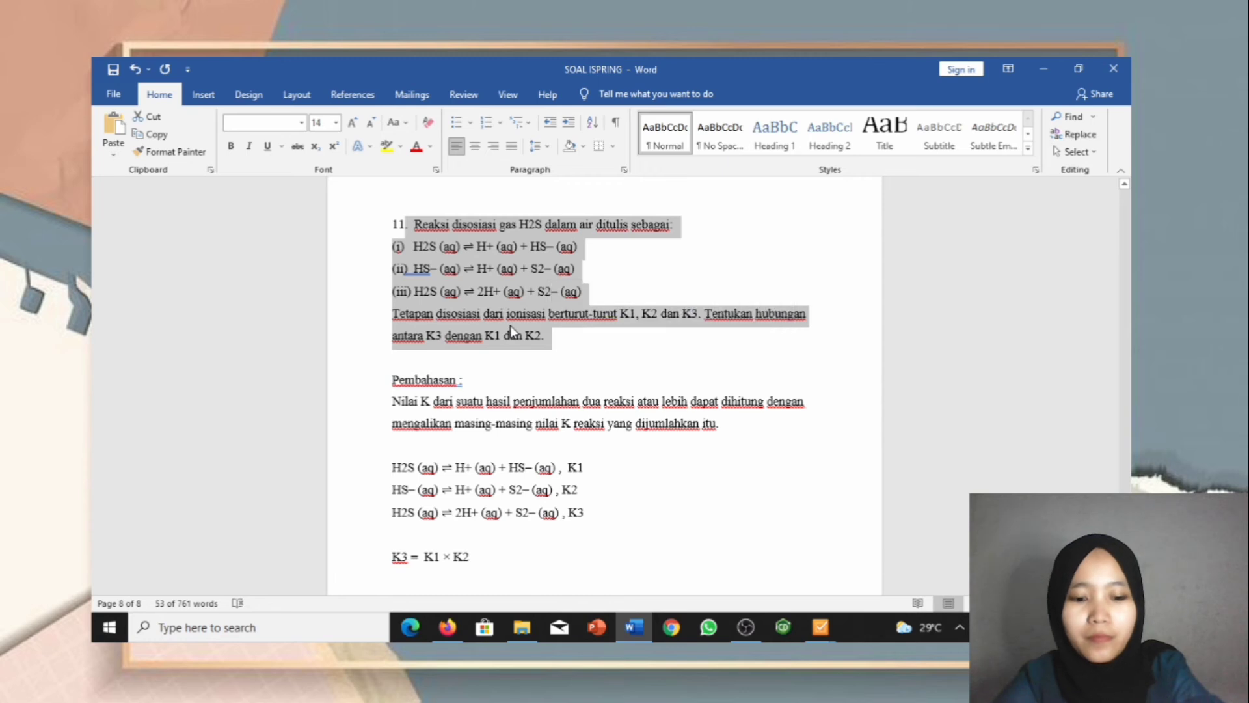
pyautogui.click(827, 624)
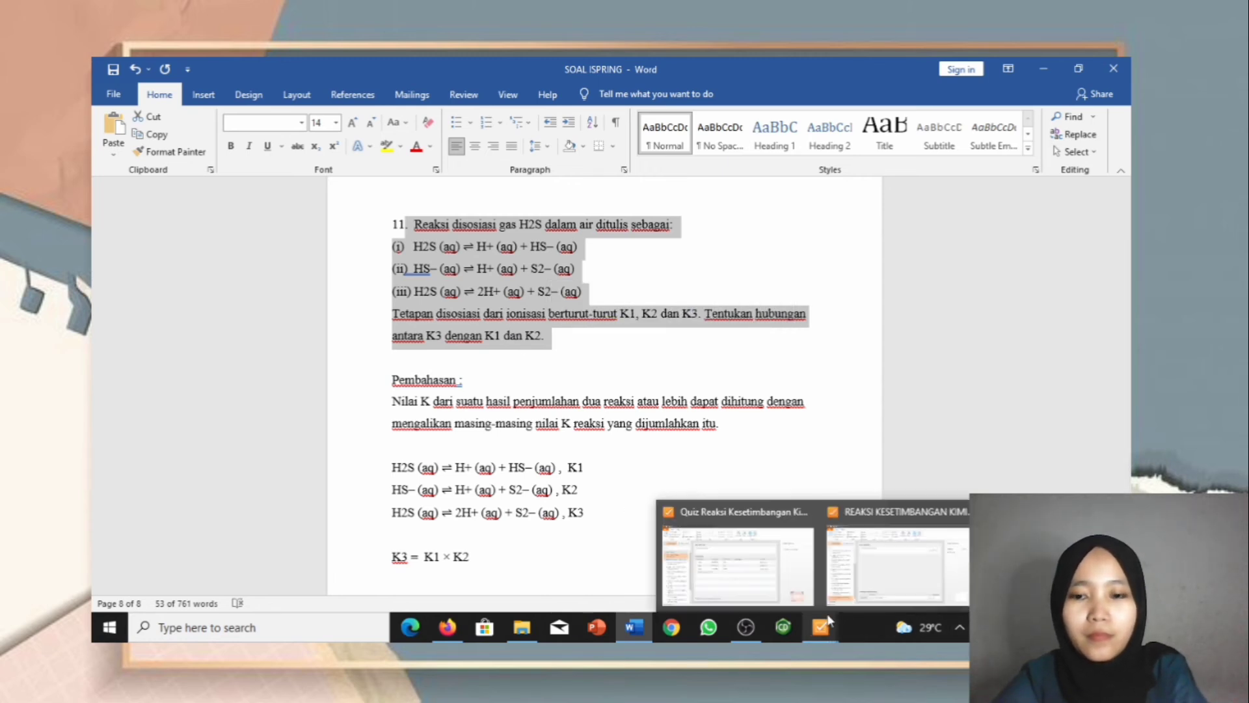
pyautogui.click(856, 574)
pyautogui.moveTo(441, 207); pyautogui.dragTo(333, 213)
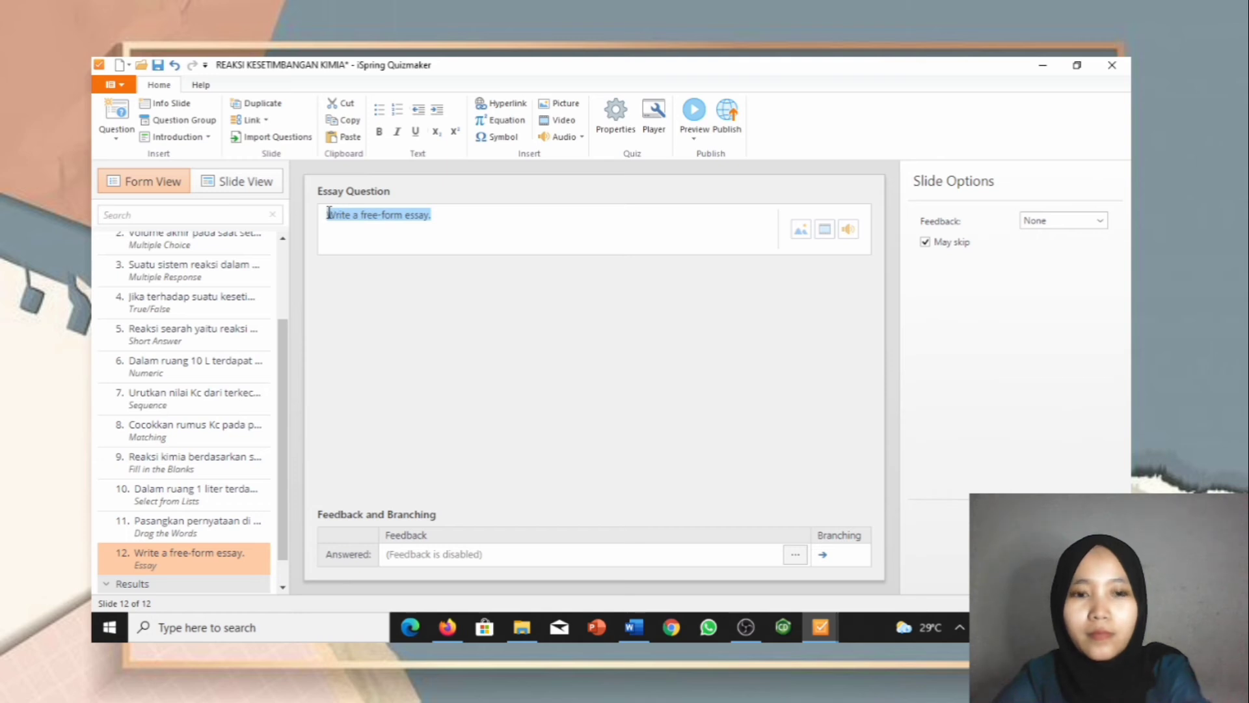
pyautogui.hotkey('ctrl', 'v')
# Step: Fix the pasted line breaks so the Tetapan sentence and reactions (i)–(iii) each sit on their own line
pyautogui.press('BackSpace')
pyautogui.press('BackSpace')
pyautogui.press('BackSpace')
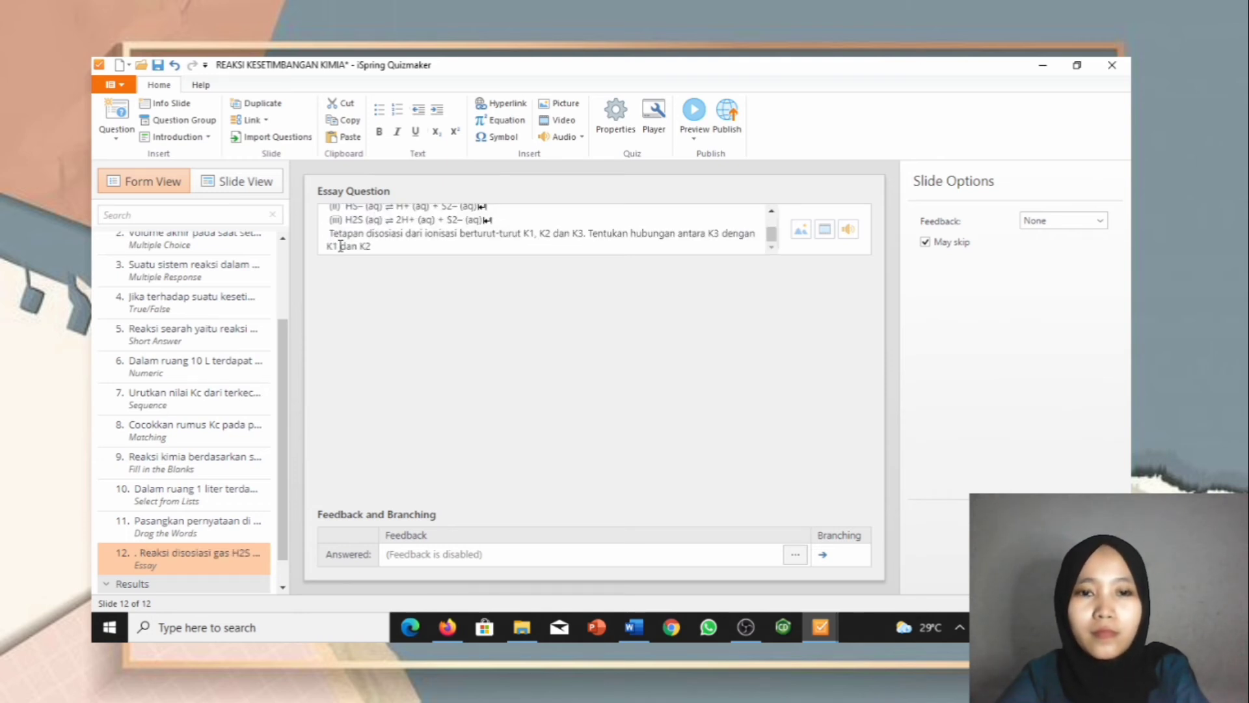
pyautogui.press('BackSpace')
pyautogui.press('BackSpace')
pyautogui.press('Return')
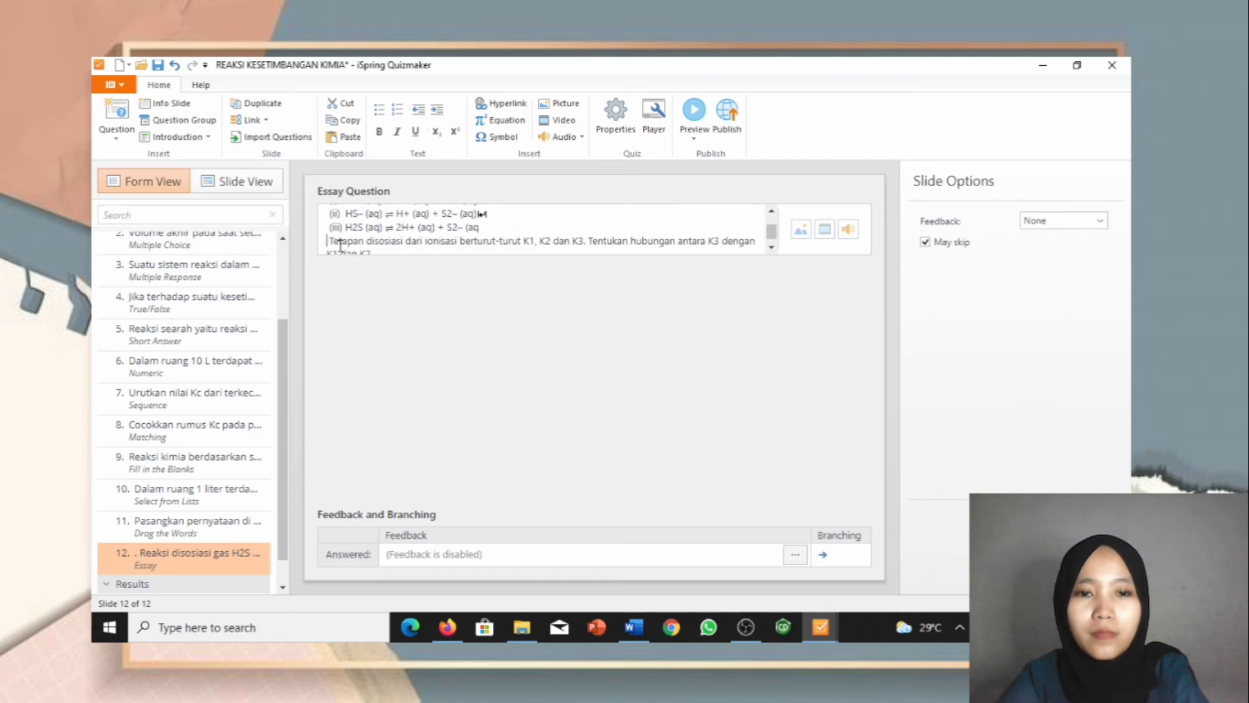
pyautogui.press('BackSpace')
pyautogui.press('Return')
pyautogui.press('Up')
pyautogui.press('BackSpace')
pyautogui.press('Return')
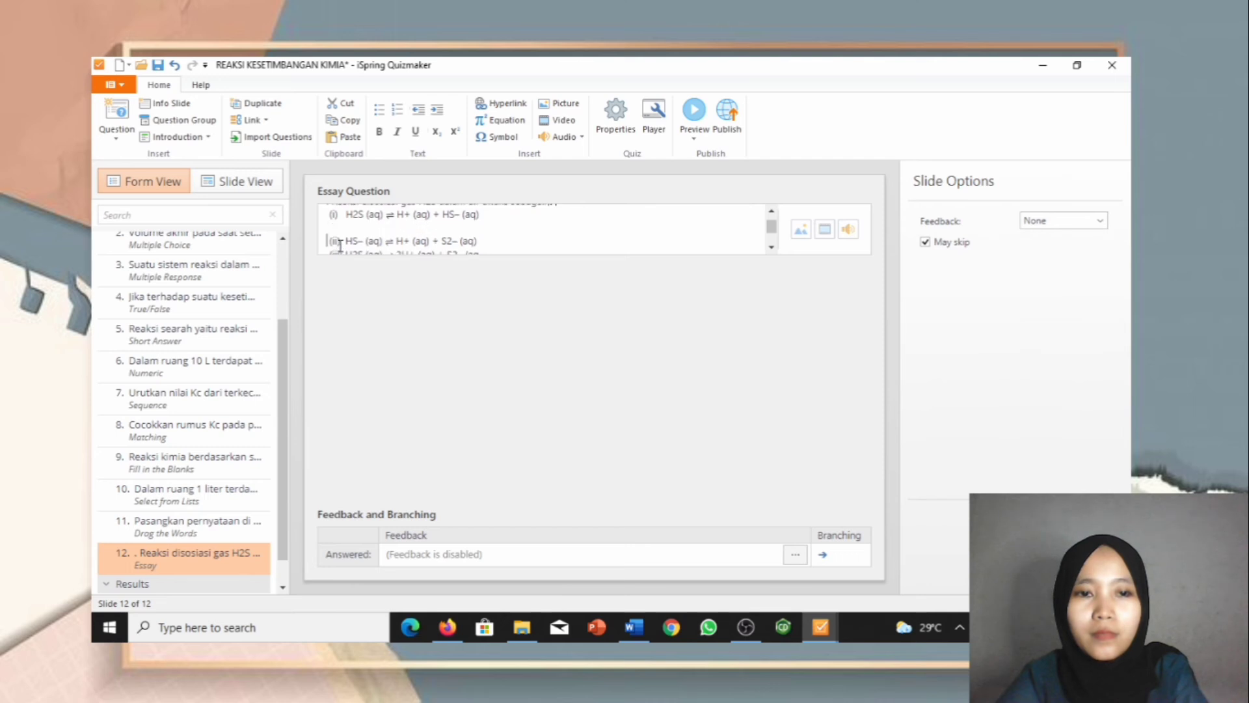
pyautogui.press('BackSpace')
pyautogui.press('Up')
pyautogui.press('BackSpace')
pyautogui.press('Return')
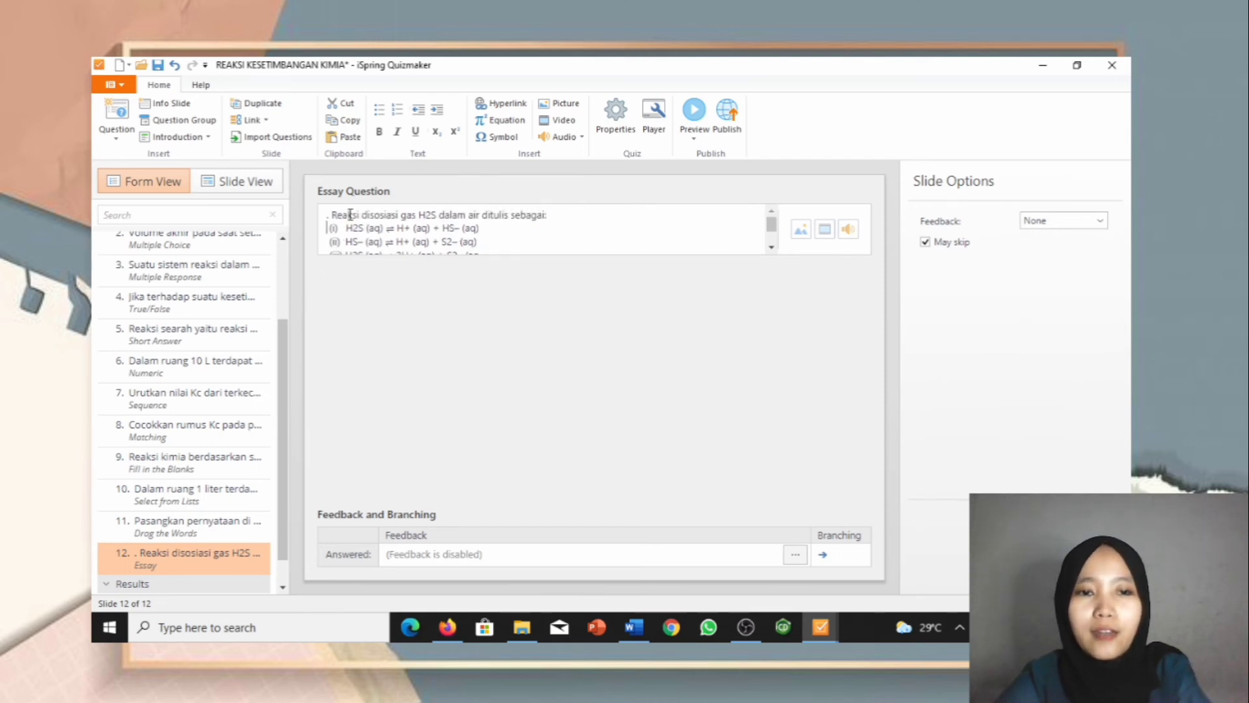
# Step: Lower and shorten slide 12's answer box, then move the question text down to mid-slide
pyautogui.click(267, 181)
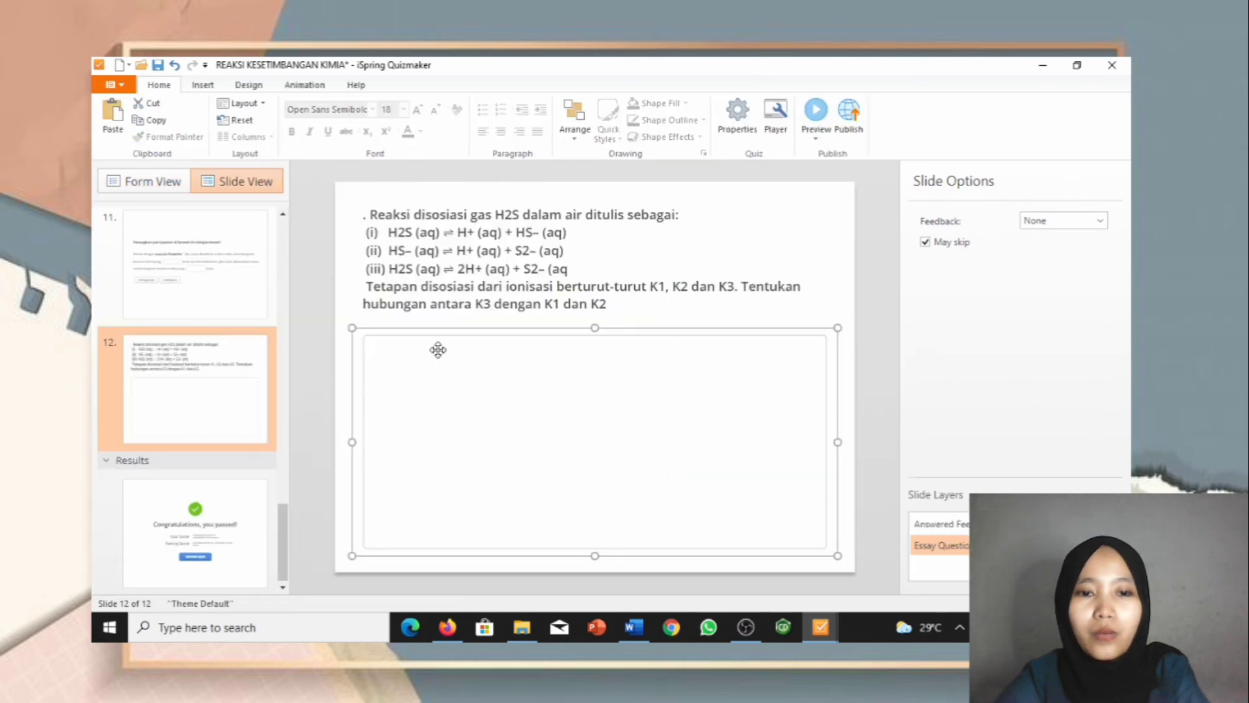
pyautogui.moveTo(438, 350)
pyautogui.mouseDown()
pyautogui.moveTo(454, 331)
pyautogui.moveTo(460, 399)
pyautogui.moveTo(443, 427)
pyautogui.moveTo(465, 325)
pyautogui.mouseUp()
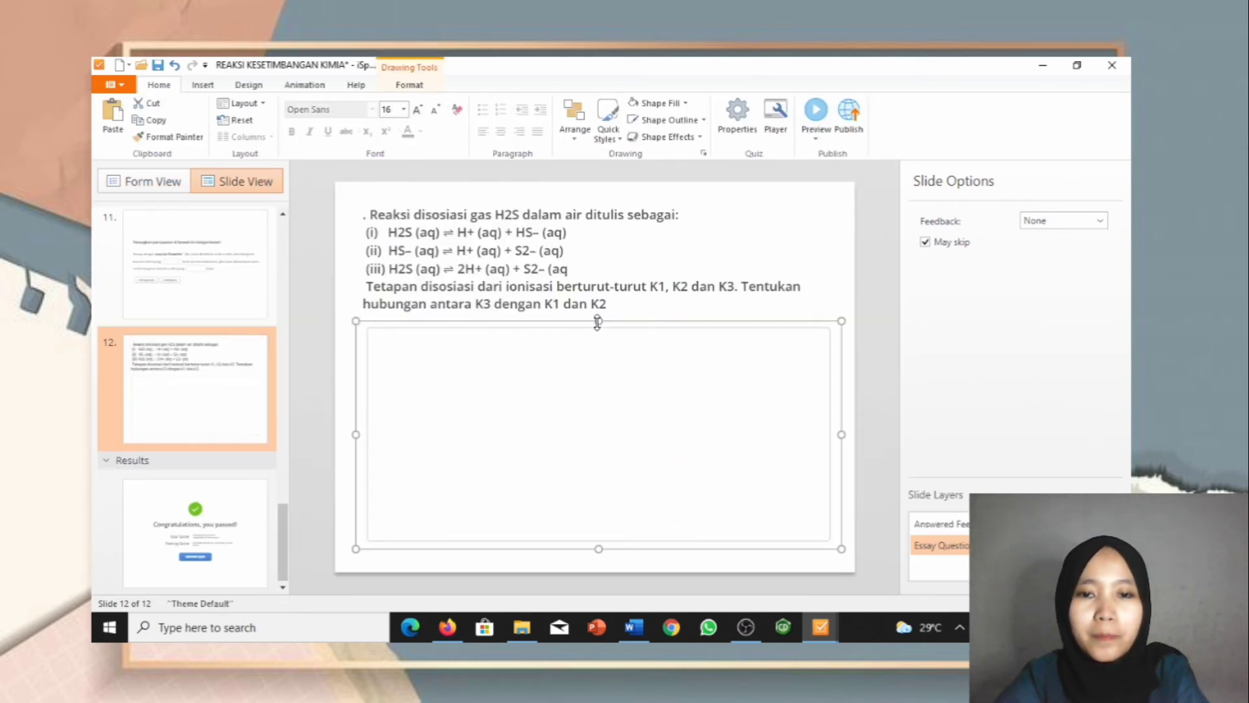
pyautogui.moveTo(597, 320); pyautogui.dragTo(596, 415)
pyautogui.click(553, 268)
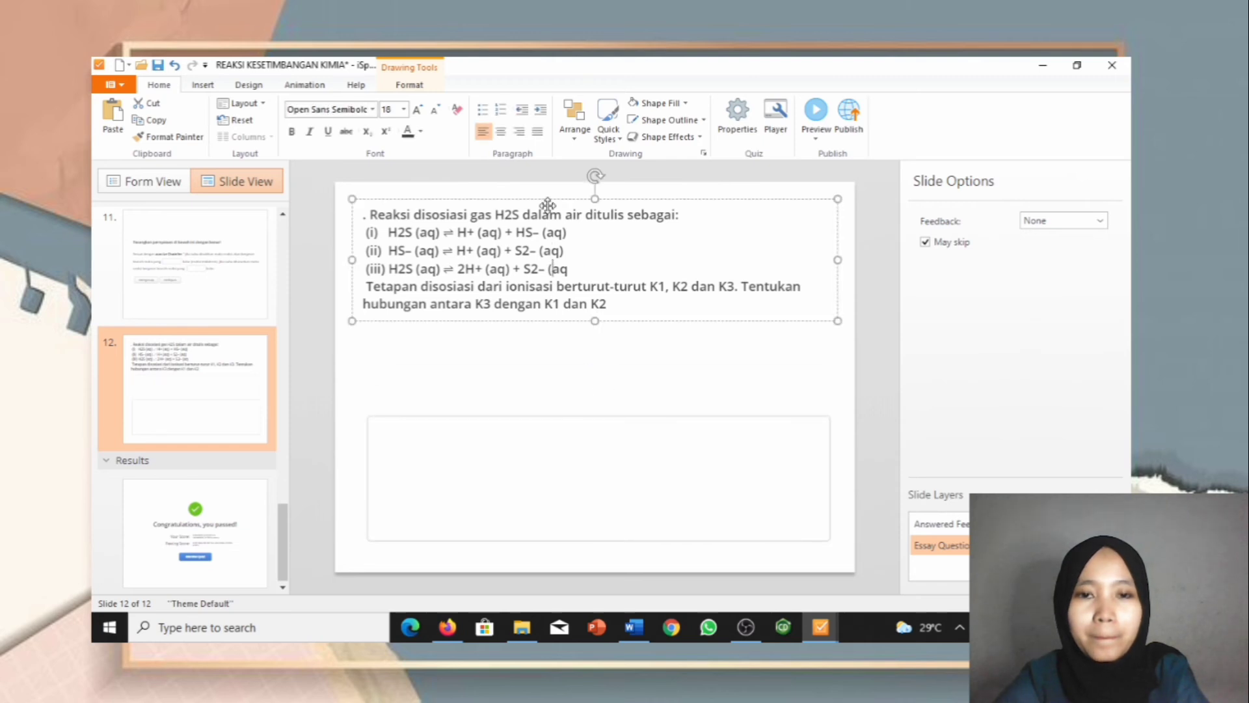
pyautogui.moveTo(548, 205); pyautogui.dragTo(552, 267)
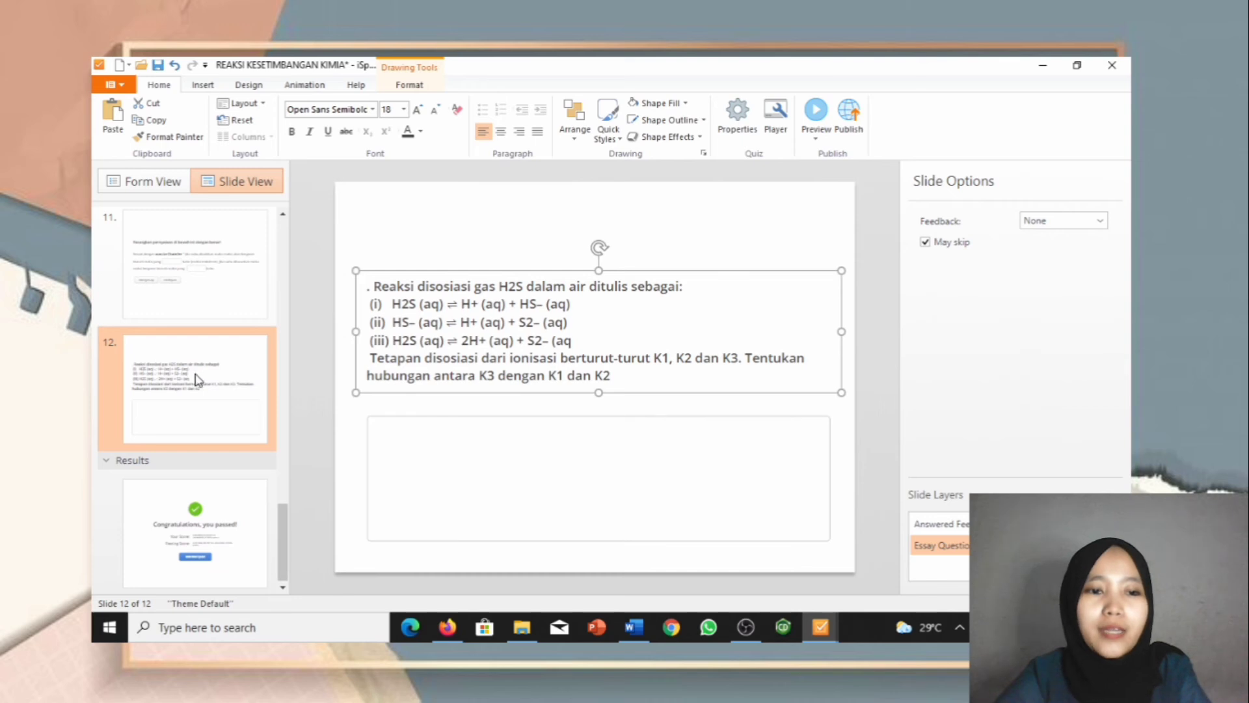
pyautogui.scroll(15, 197, 379)
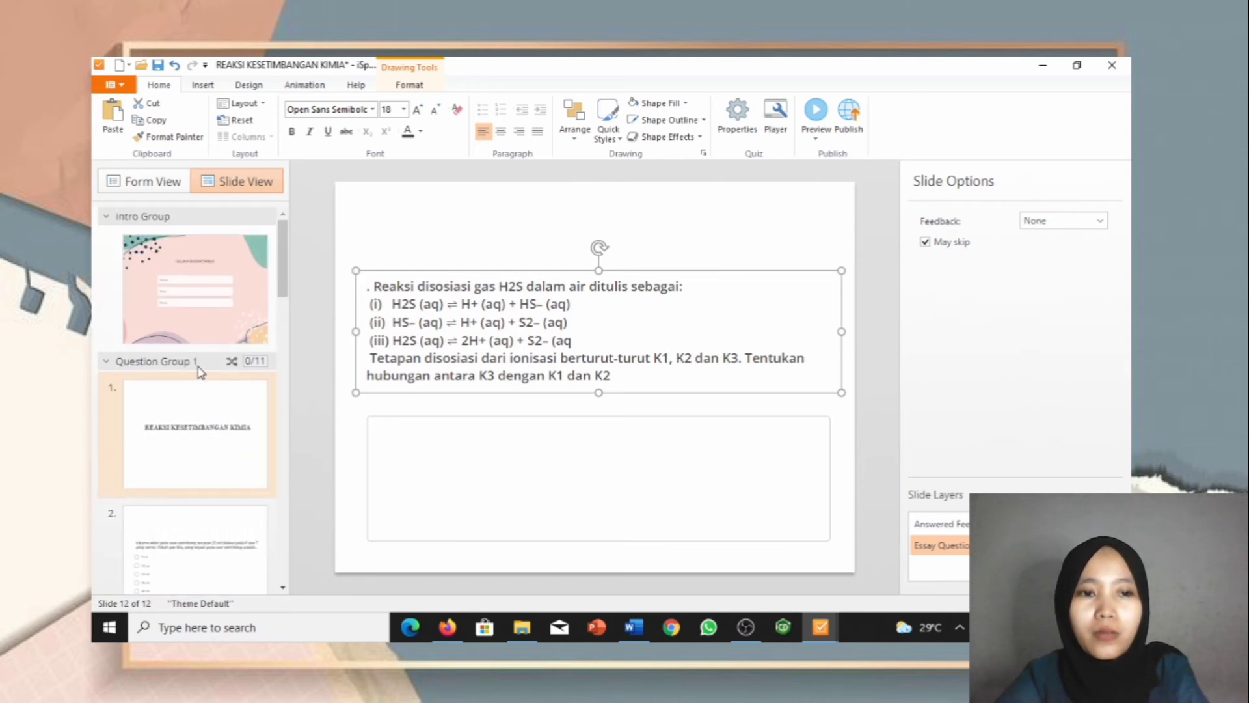
# Step: Apply the intro biodata slide's pink patterned background to all slides via Design > Format Background
pyautogui.click(192, 306)
pyautogui.click(187, 440)
pyautogui.click(188, 318)
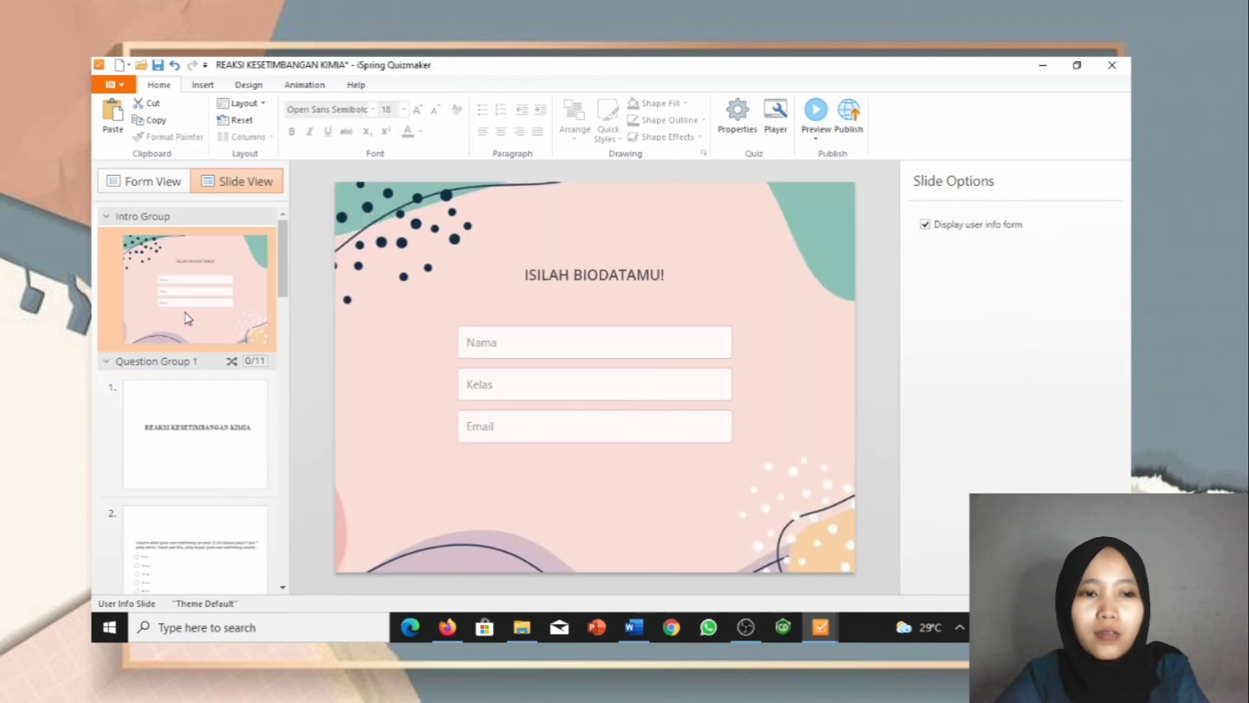
pyautogui.click(179, 390)
pyautogui.click(181, 328)
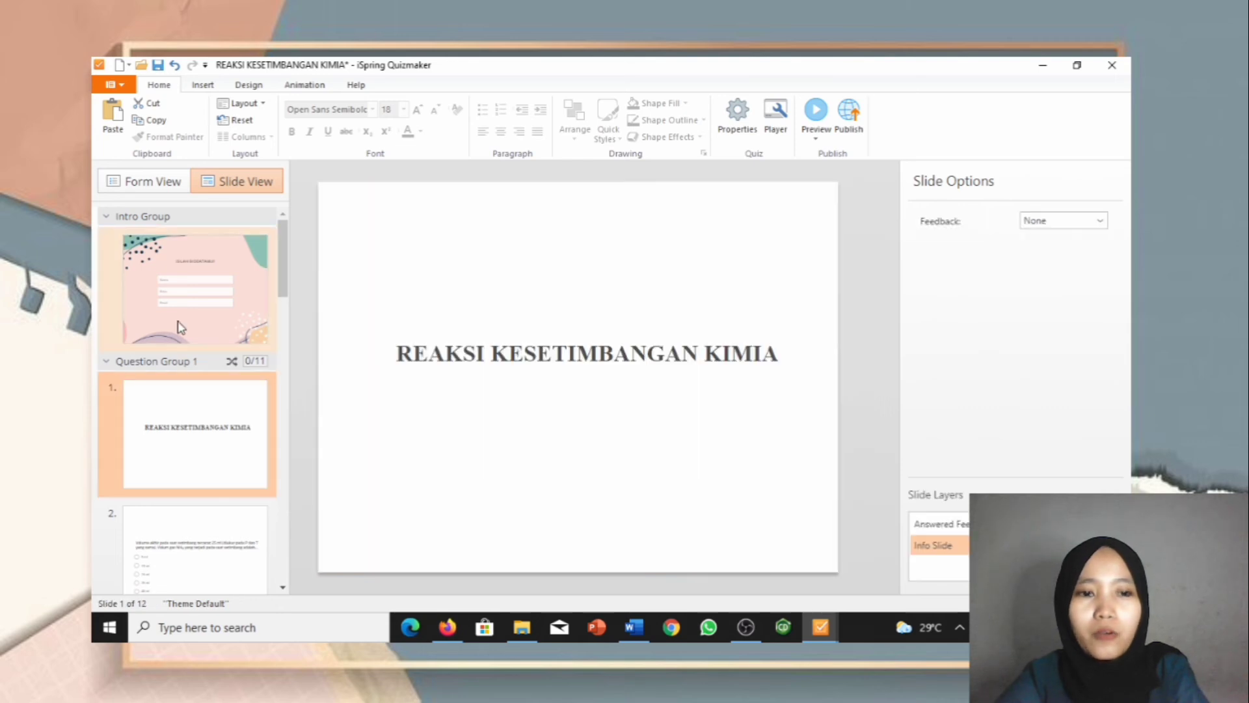
pyautogui.click(249, 84)
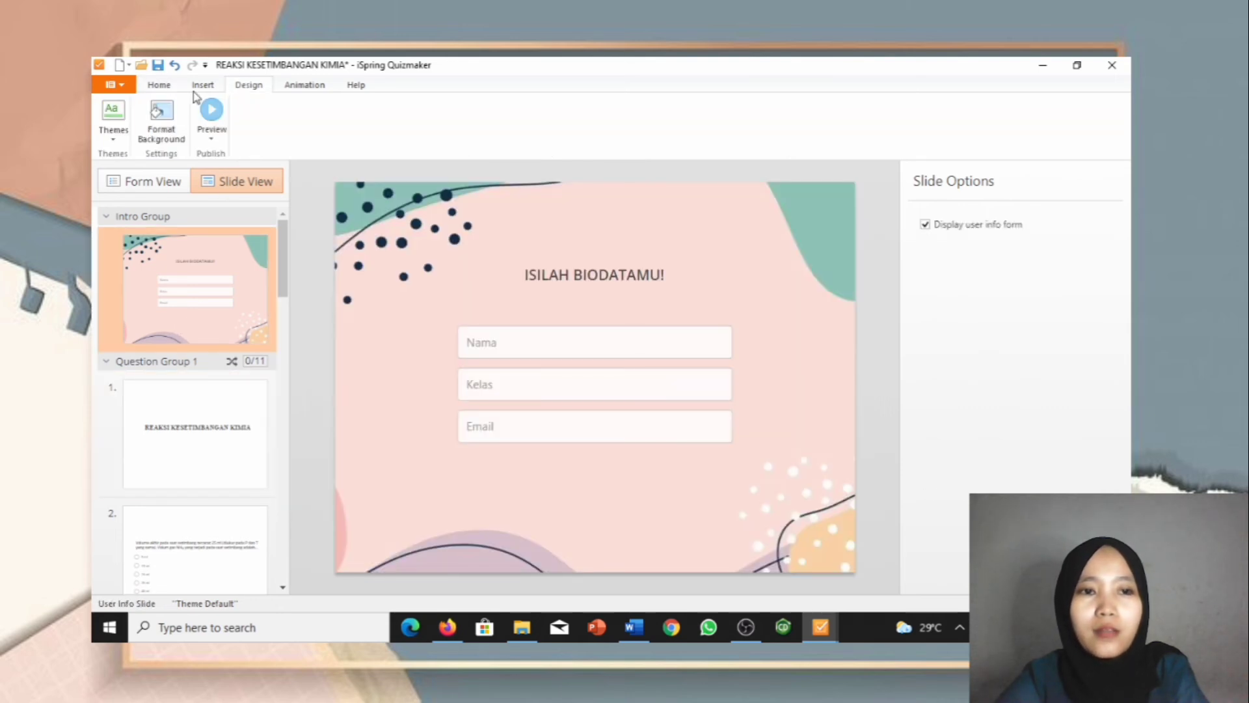
pyautogui.click(162, 114)
pyautogui.click(948, 407)
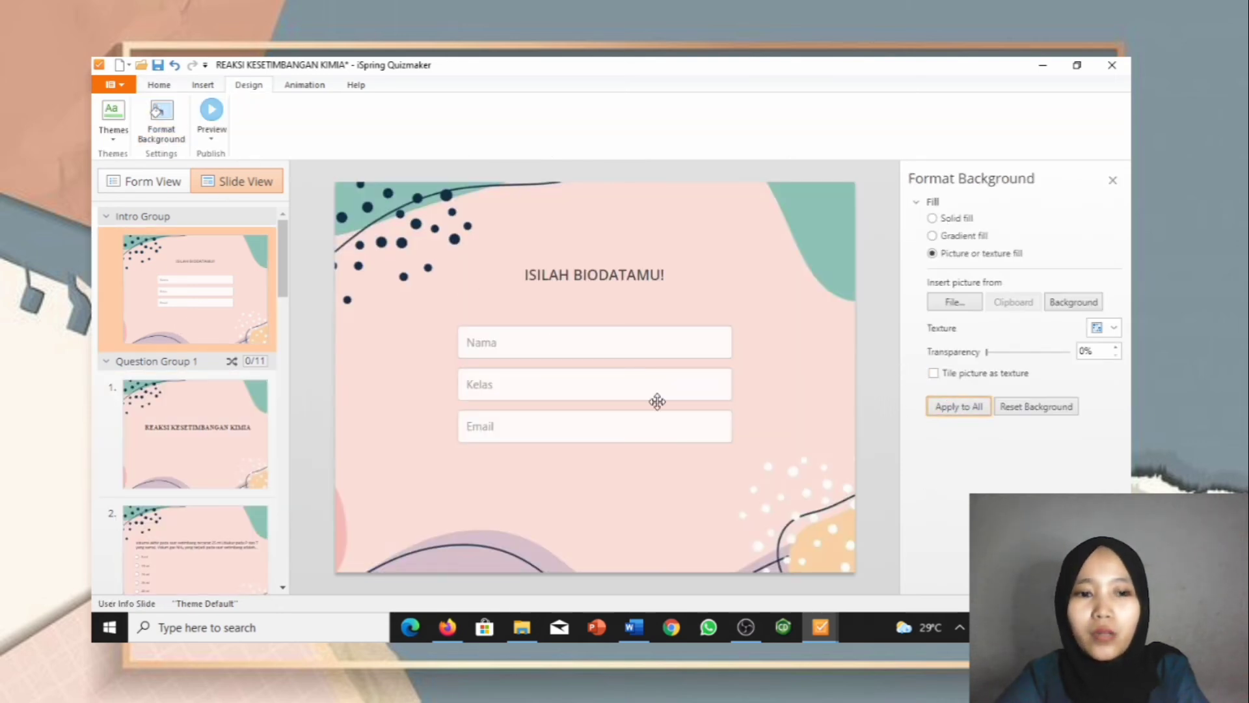
# Step: Check slides 1 and 2 with the new background, then return to the Home tools
pyautogui.scroll(-5, 193, 336)
pyautogui.scroll(5, 190, 309)
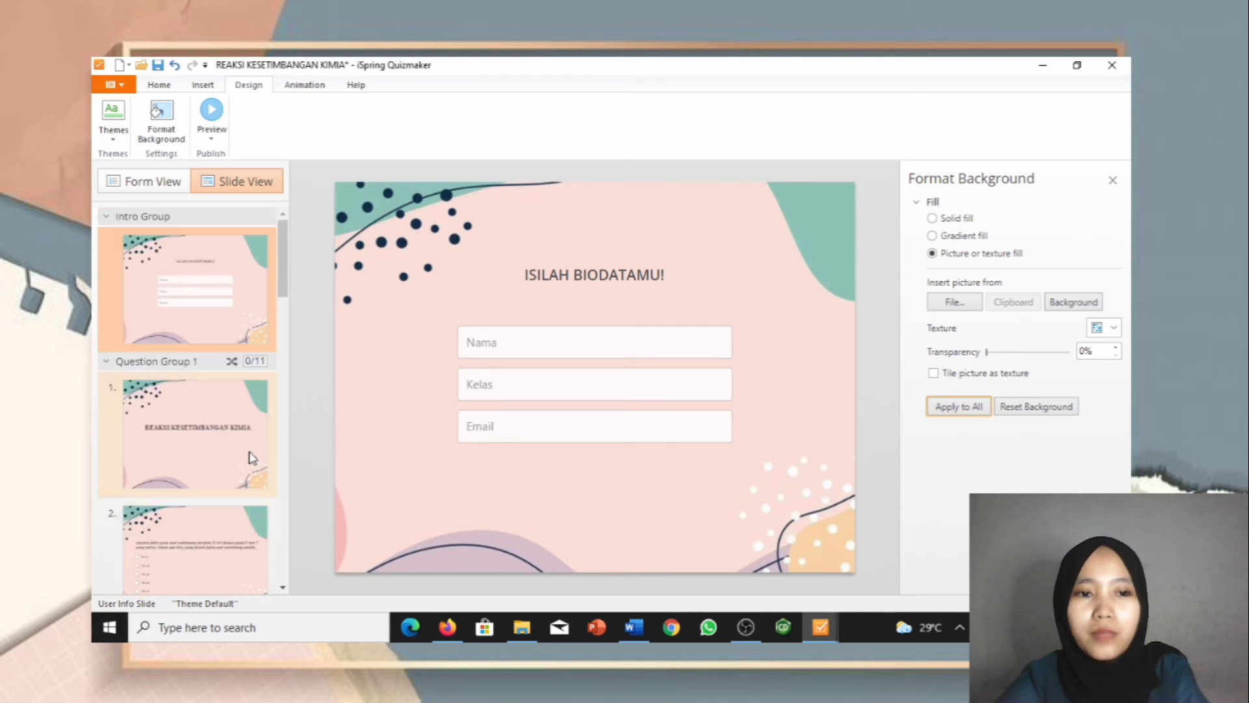
pyautogui.click(216, 448)
pyautogui.click(212, 337)
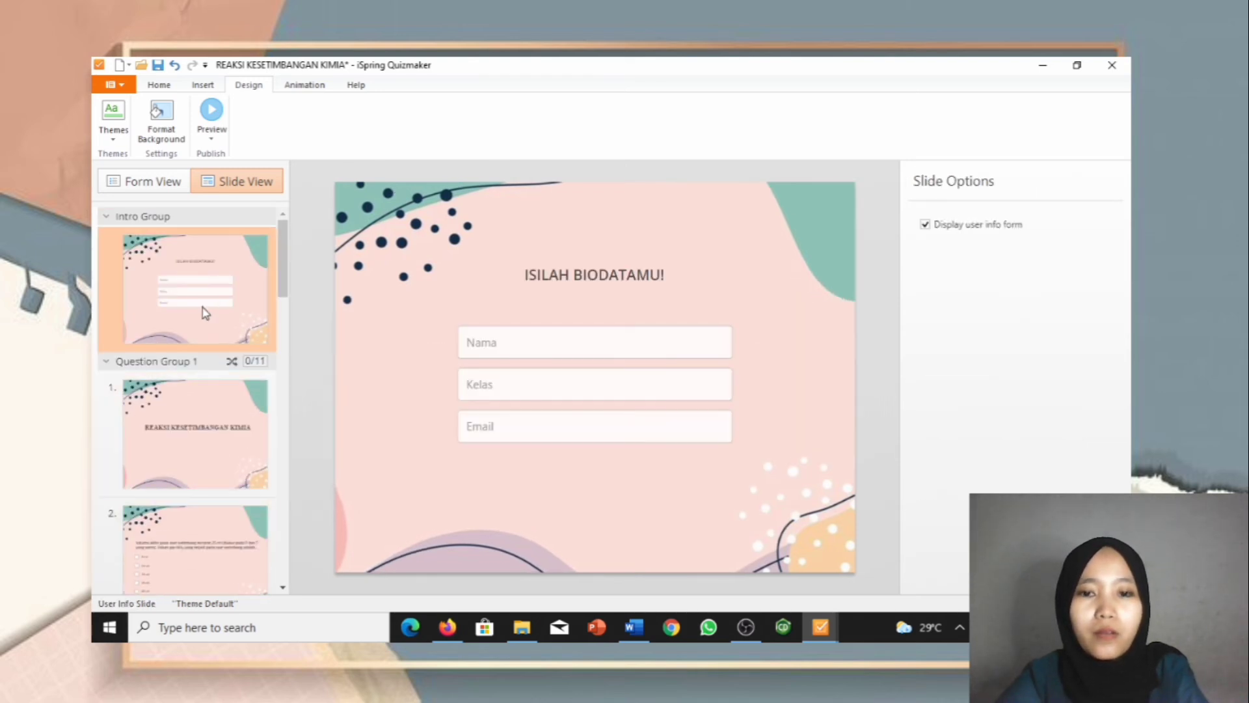
pyautogui.click(192, 411)
pyautogui.scroll(-3, 193, 412)
pyautogui.click(193, 371)
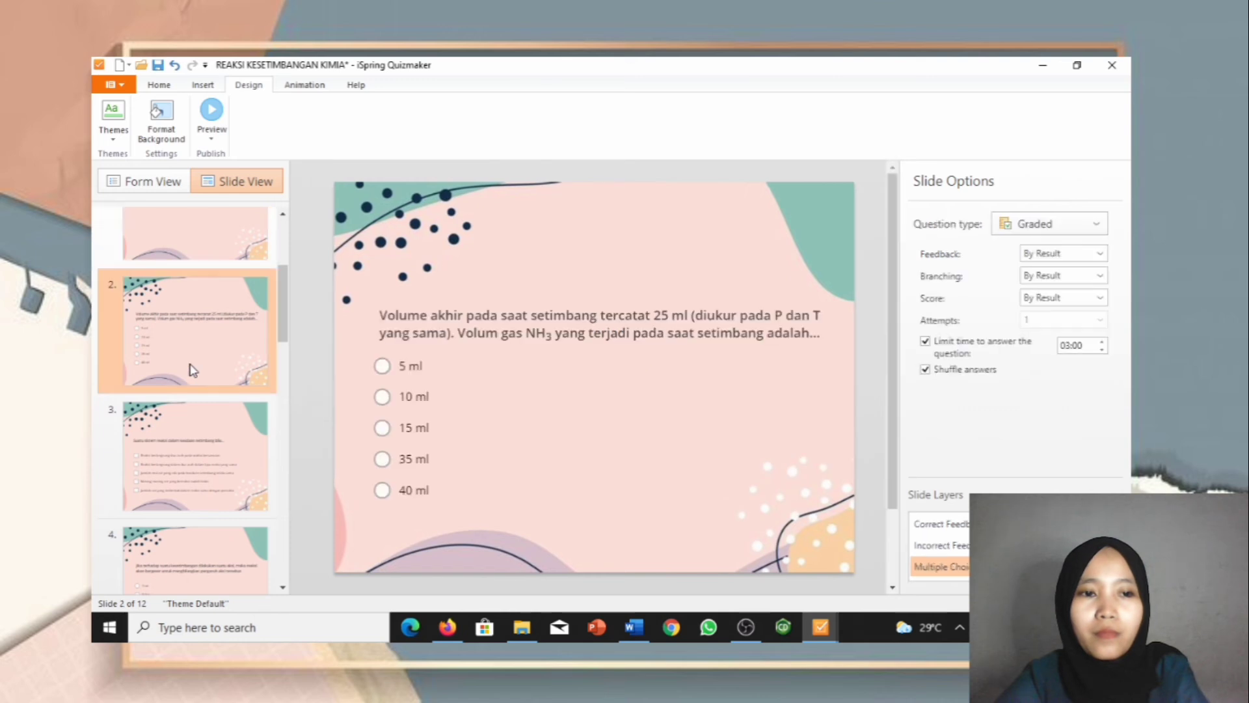
pyautogui.scroll(3, 207, 362)
pyautogui.scroll(-6, 205, 358)
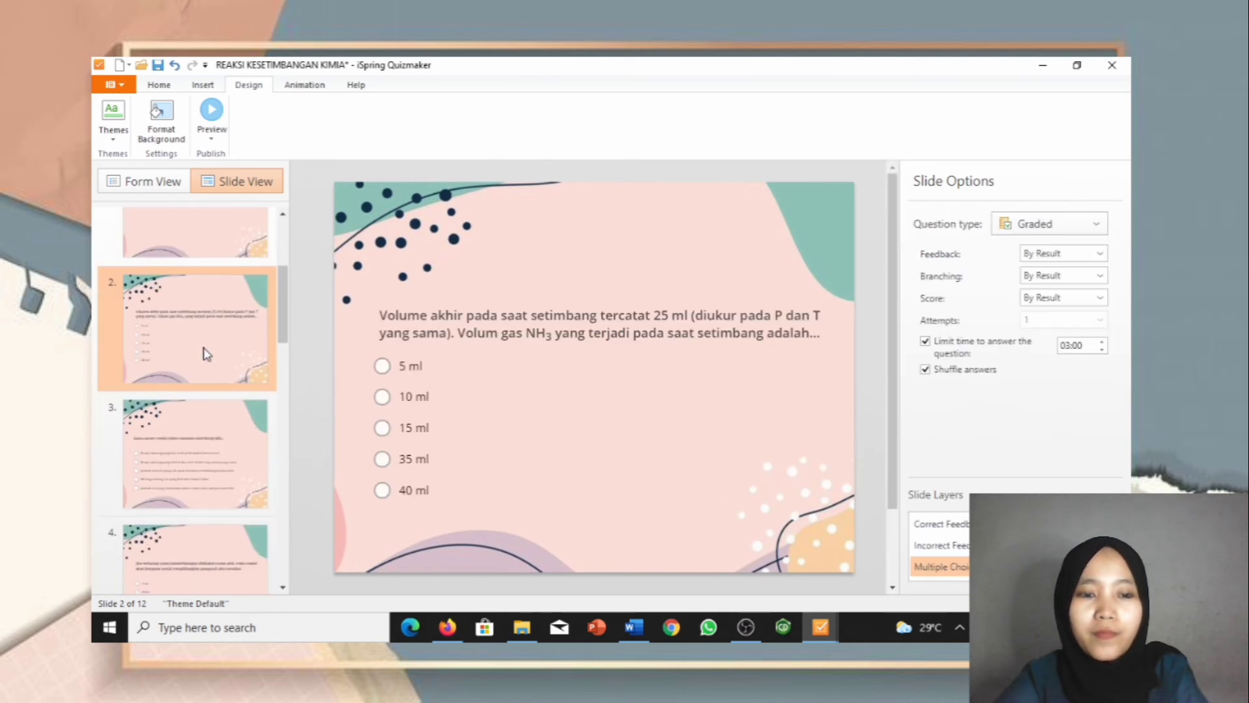
pyautogui.scroll(-9, 202, 354)
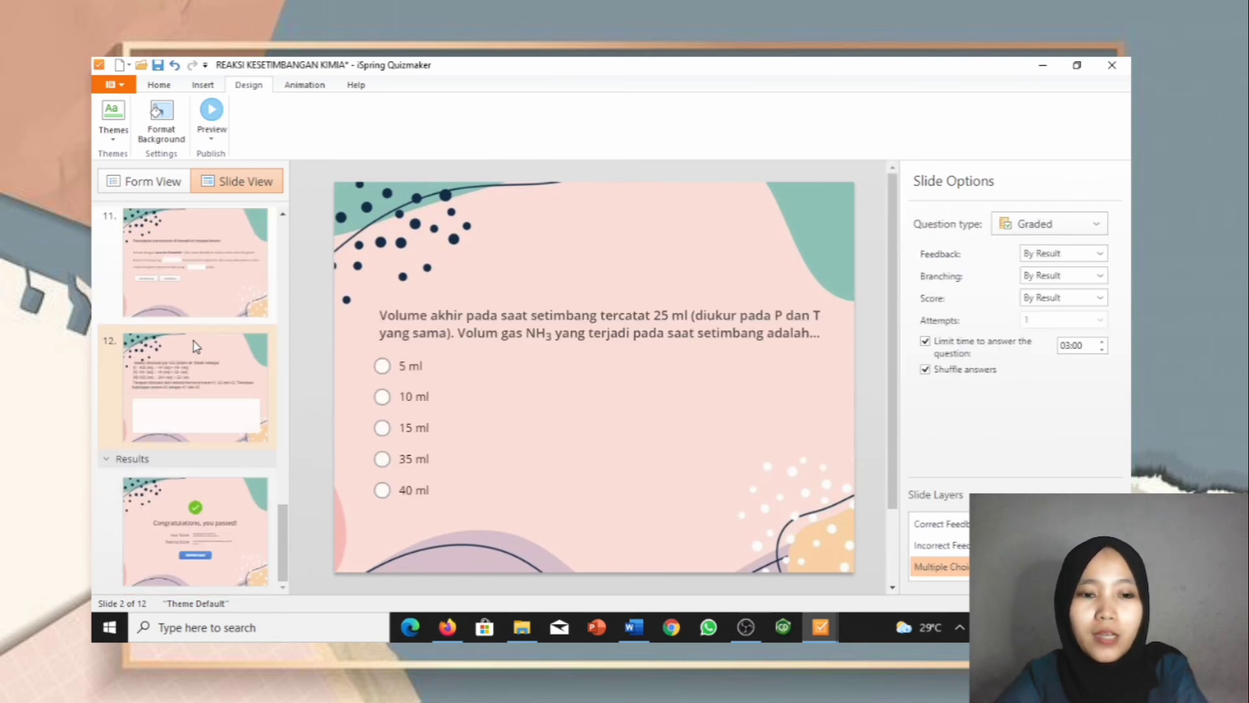
pyautogui.click(160, 88)
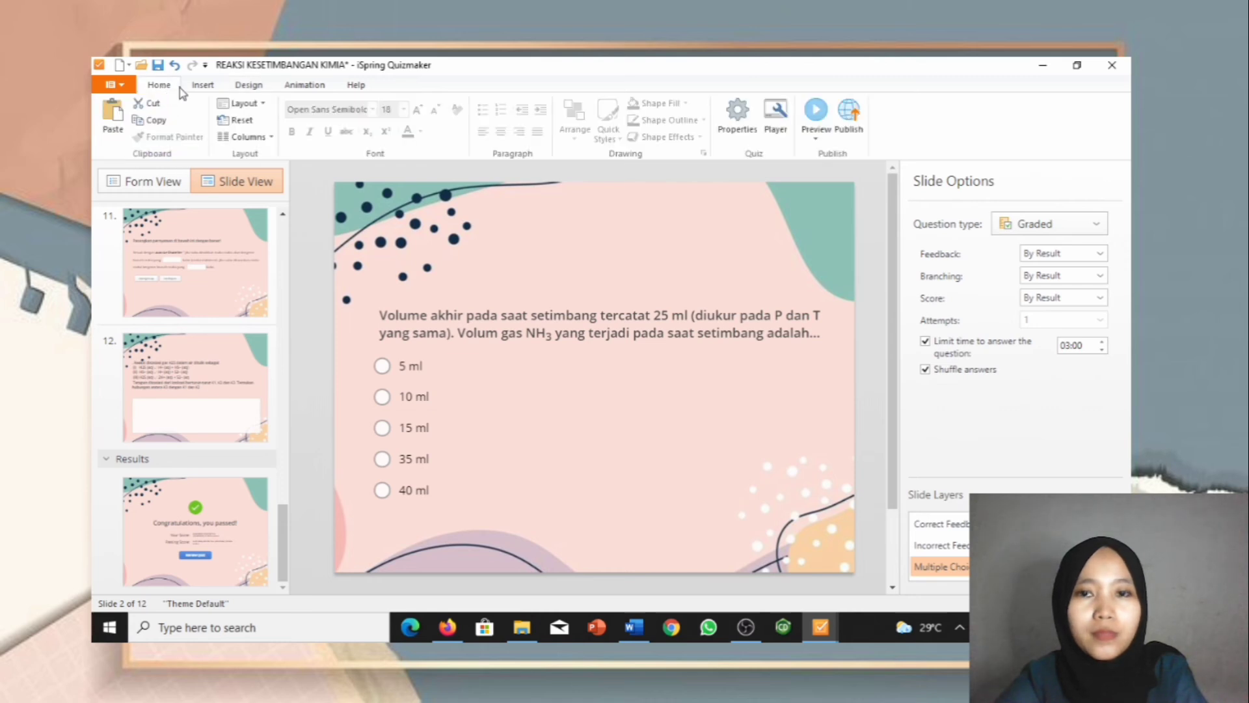
# Step: Open the Player customization window and maximize it to full screen
pyautogui.click(778, 136)
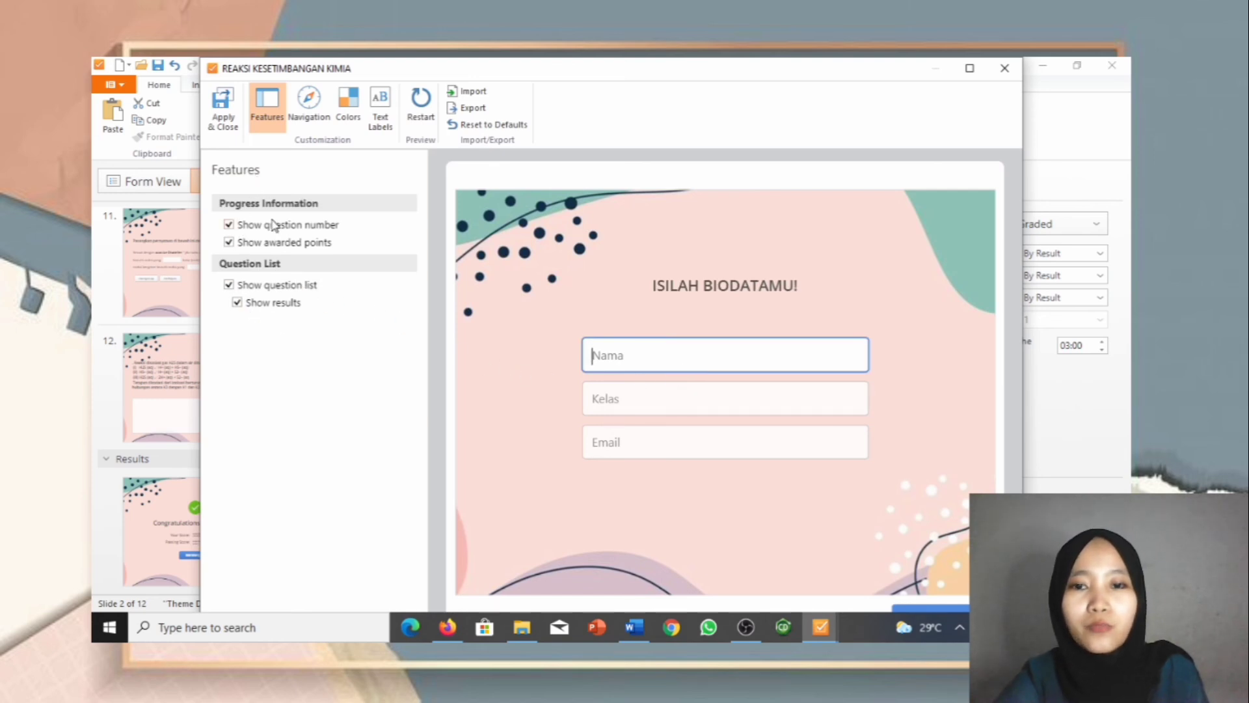
pyautogui.click(969, 68)
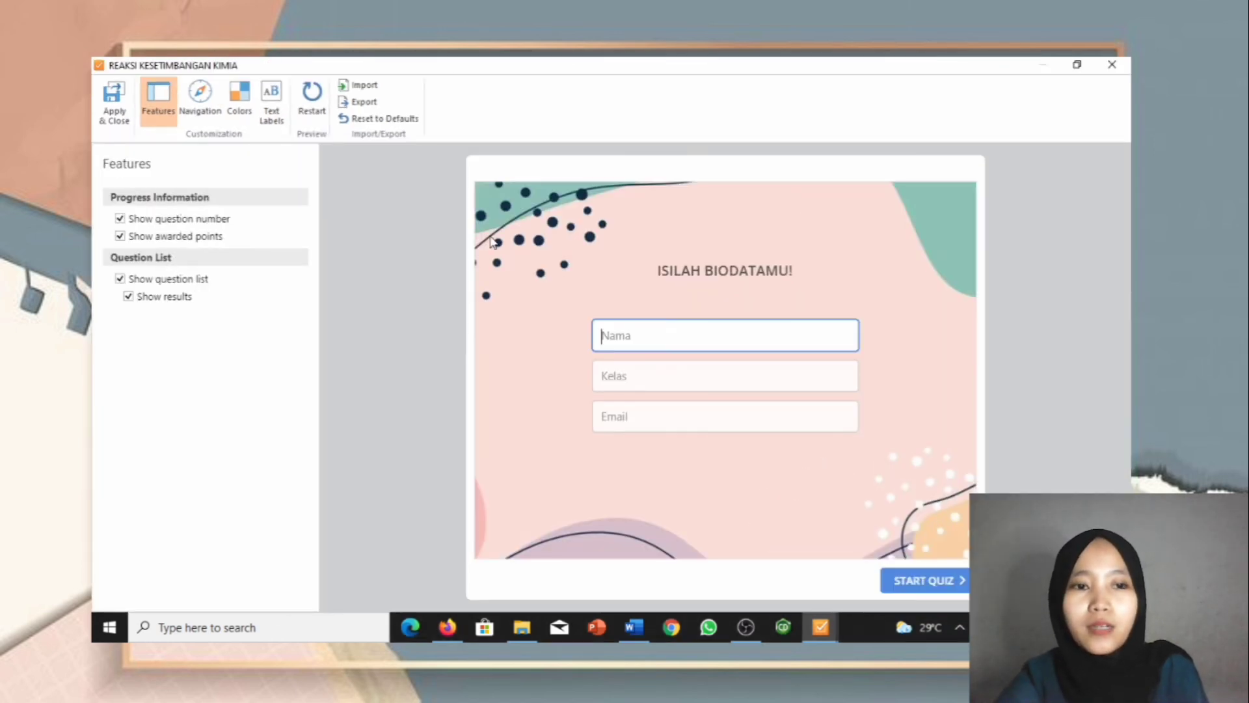
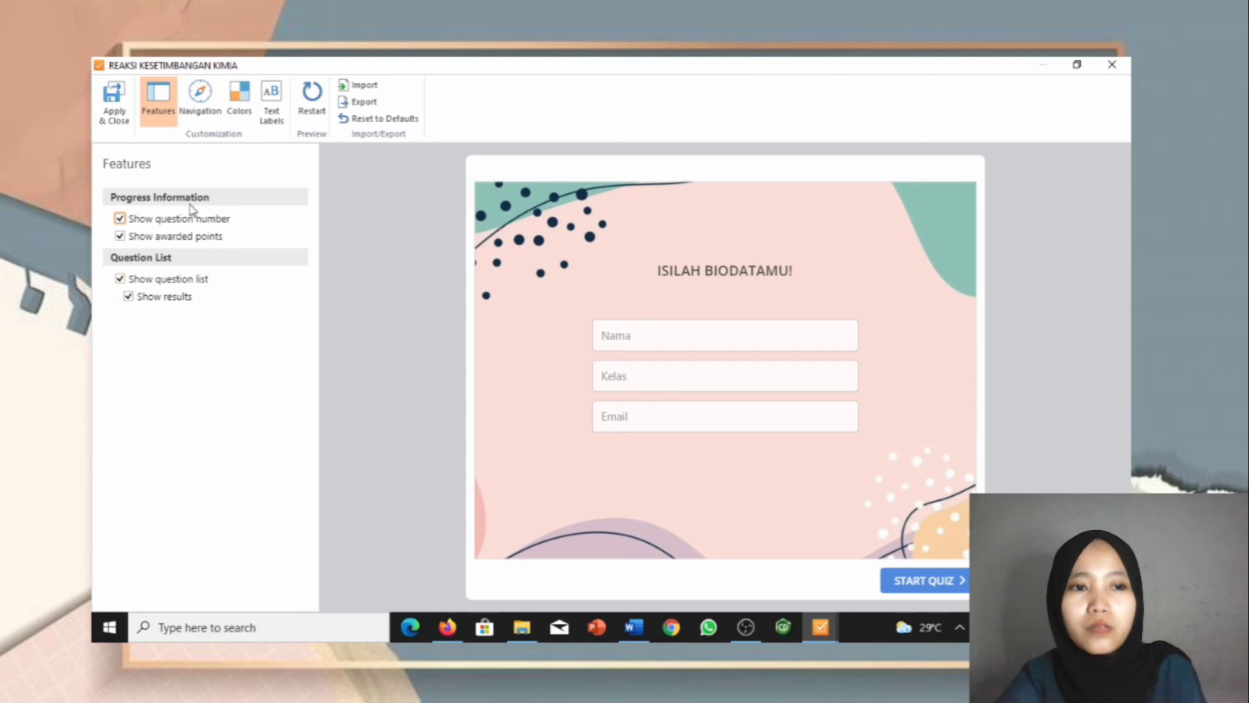
# Step: Review the player's Navigation, Colors and Text Labels settings, keep the NEXT label, and apply the changes
pyautogui.click(190, 110)
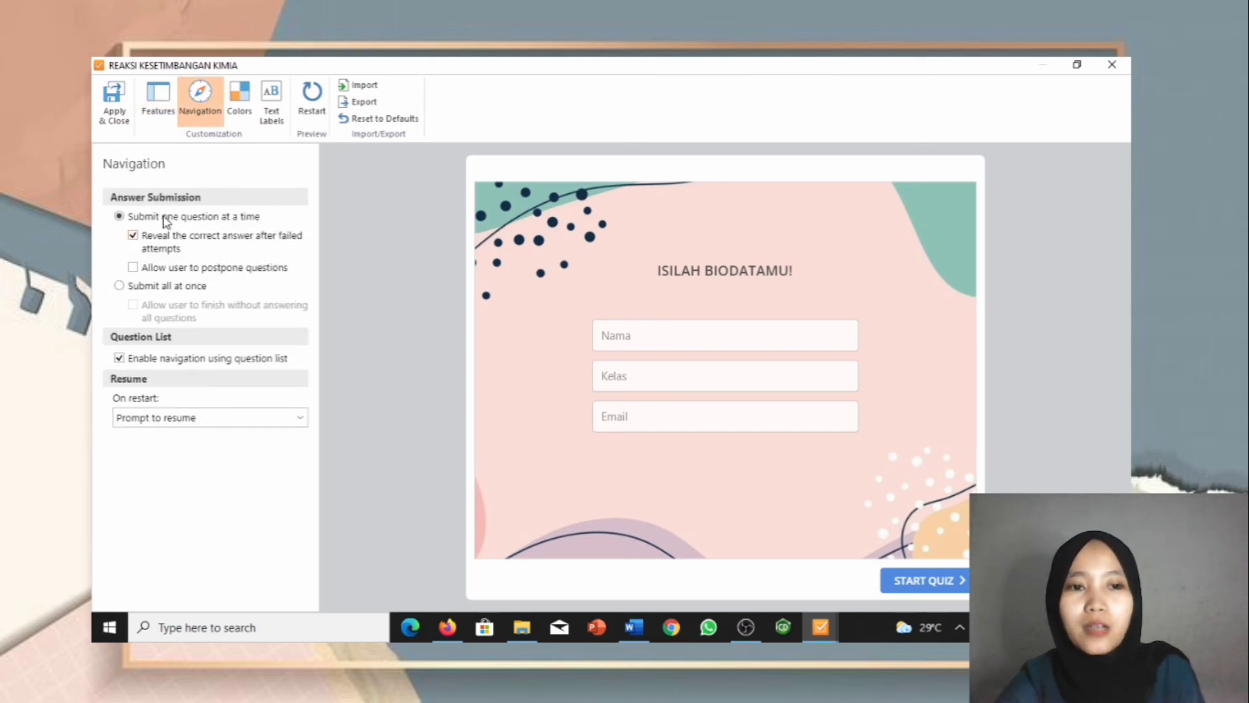
pyautogui.click(239, 97)
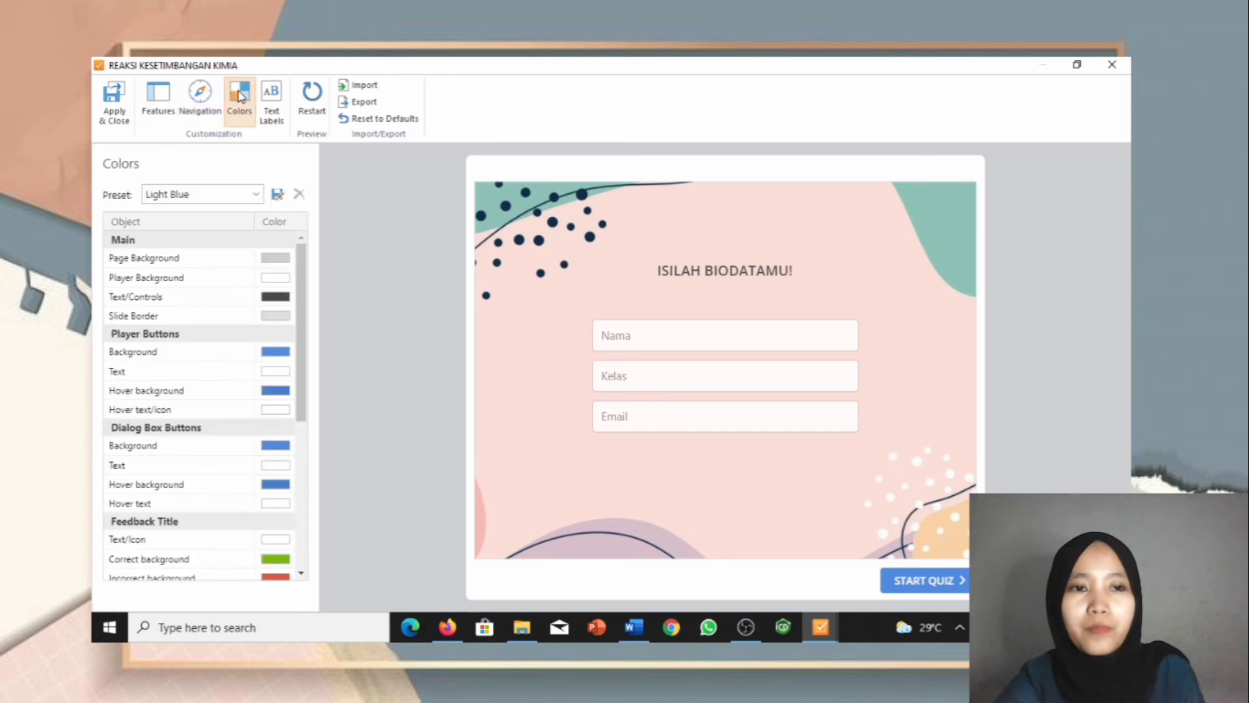
pyautogui.click(270, 120)
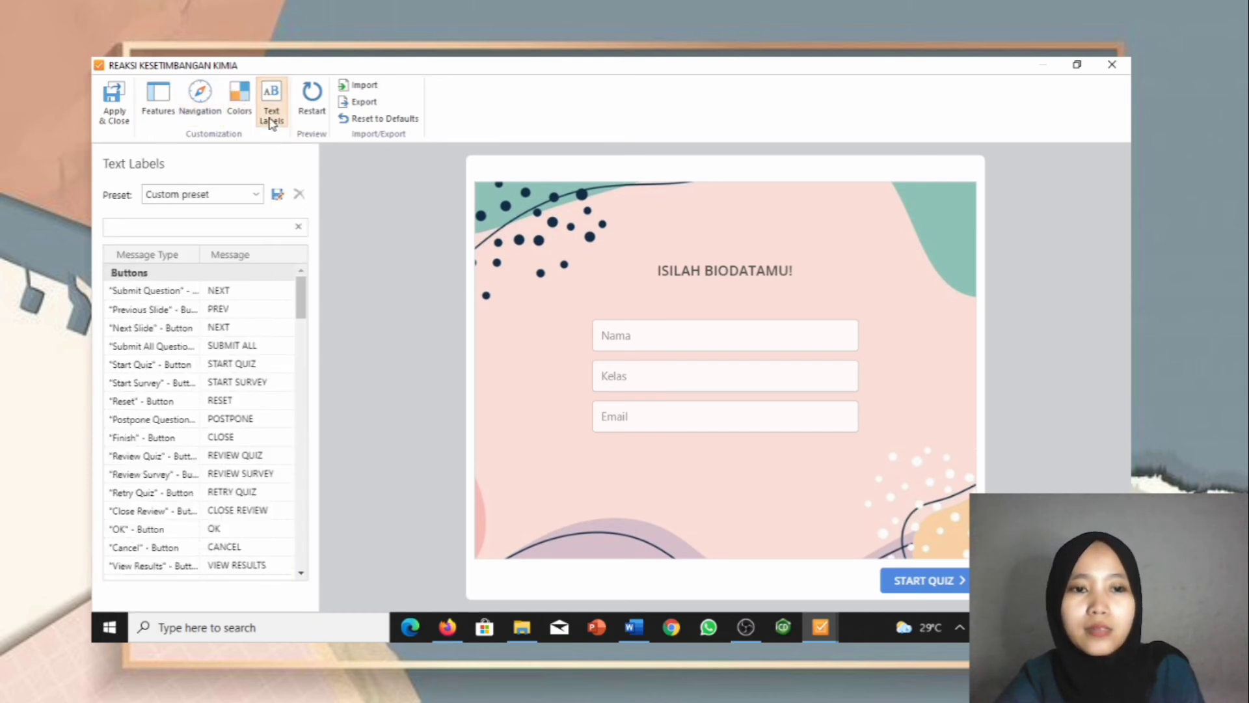
pyautogui.click(239, 287)
pyautogui.moveTo(238, 287); pyautogui.dragTo(206, 289)
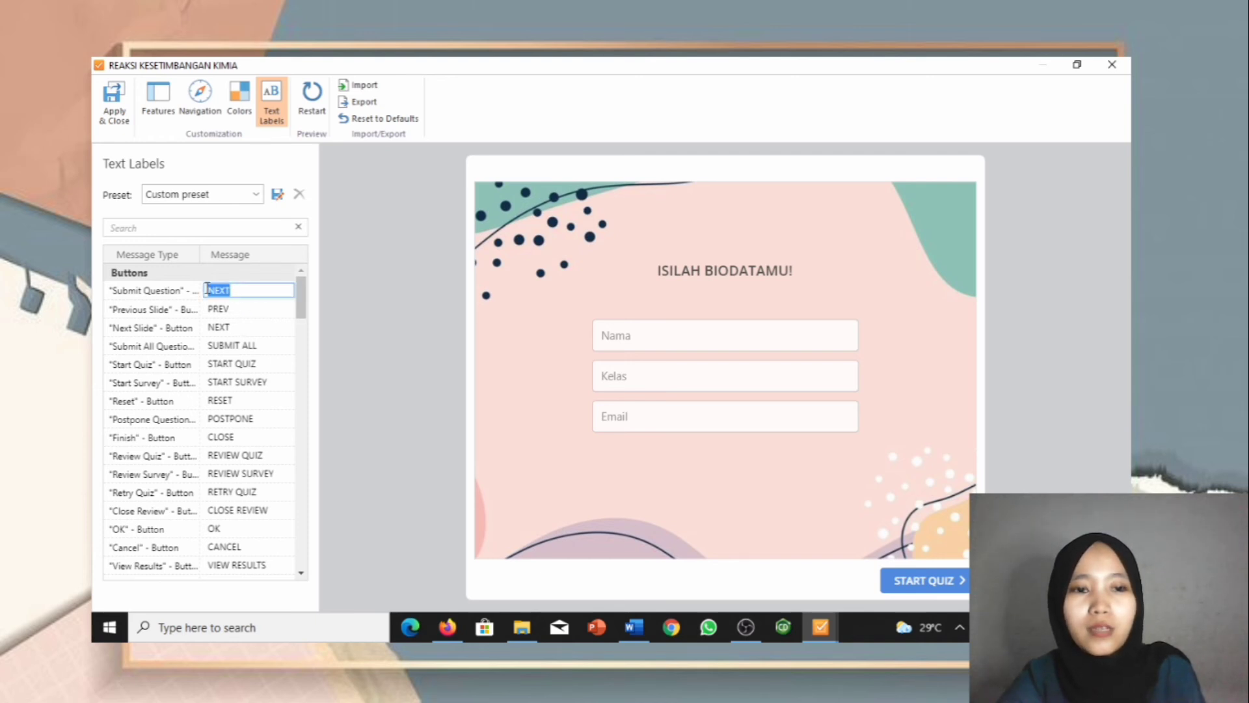
pyautogui.click(257, 294)
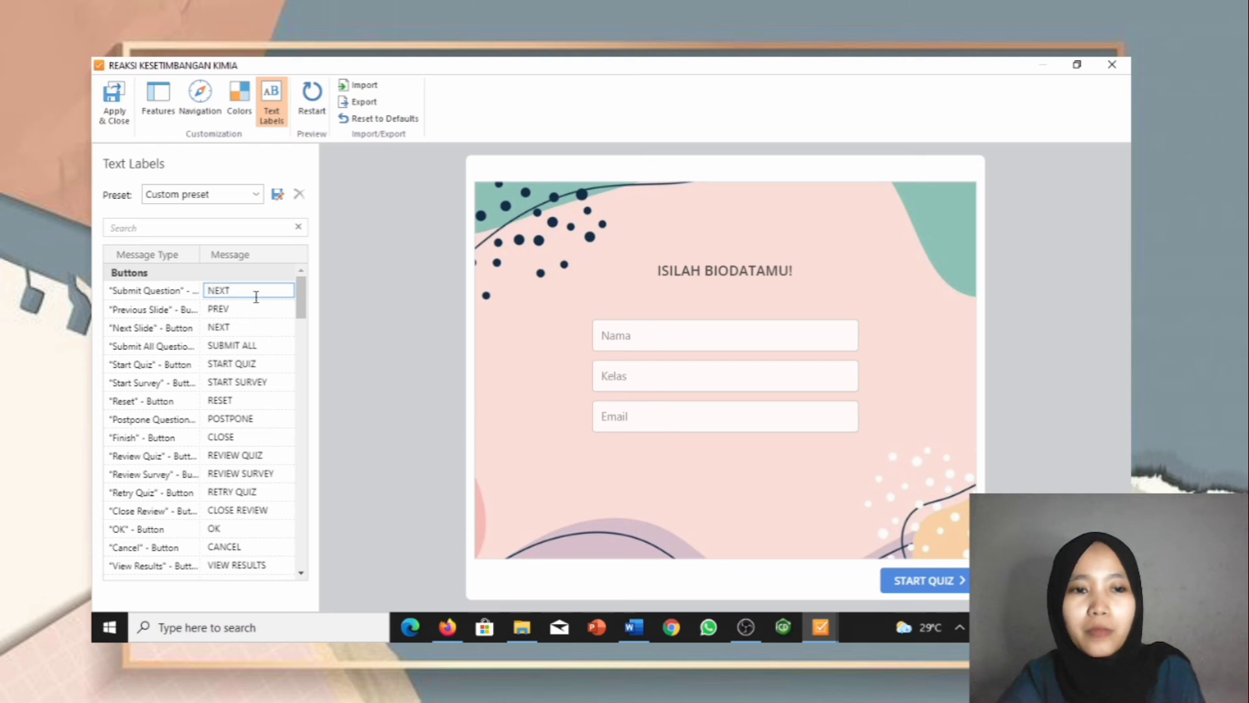
pyautogui.click(112, 119)
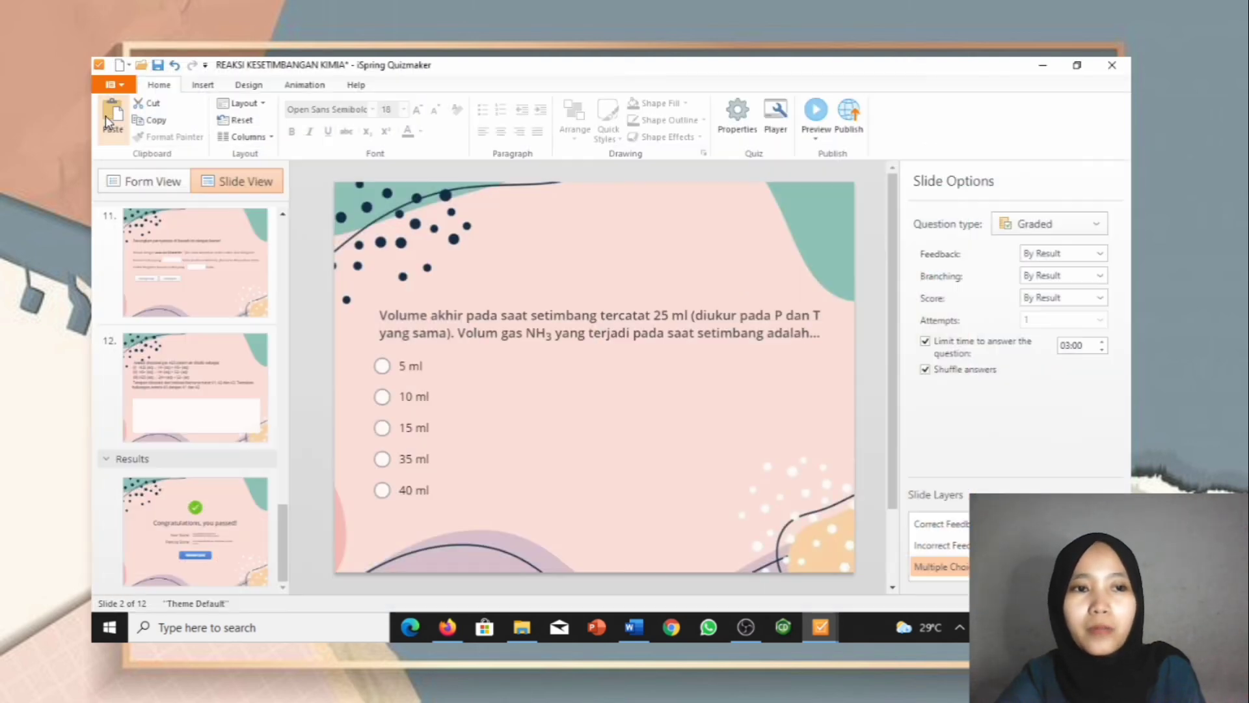
# Step: Preview the quiz in the tablet and phone layouts, return to desktop size, and start the quiz
pyautogui.click(812, 116)
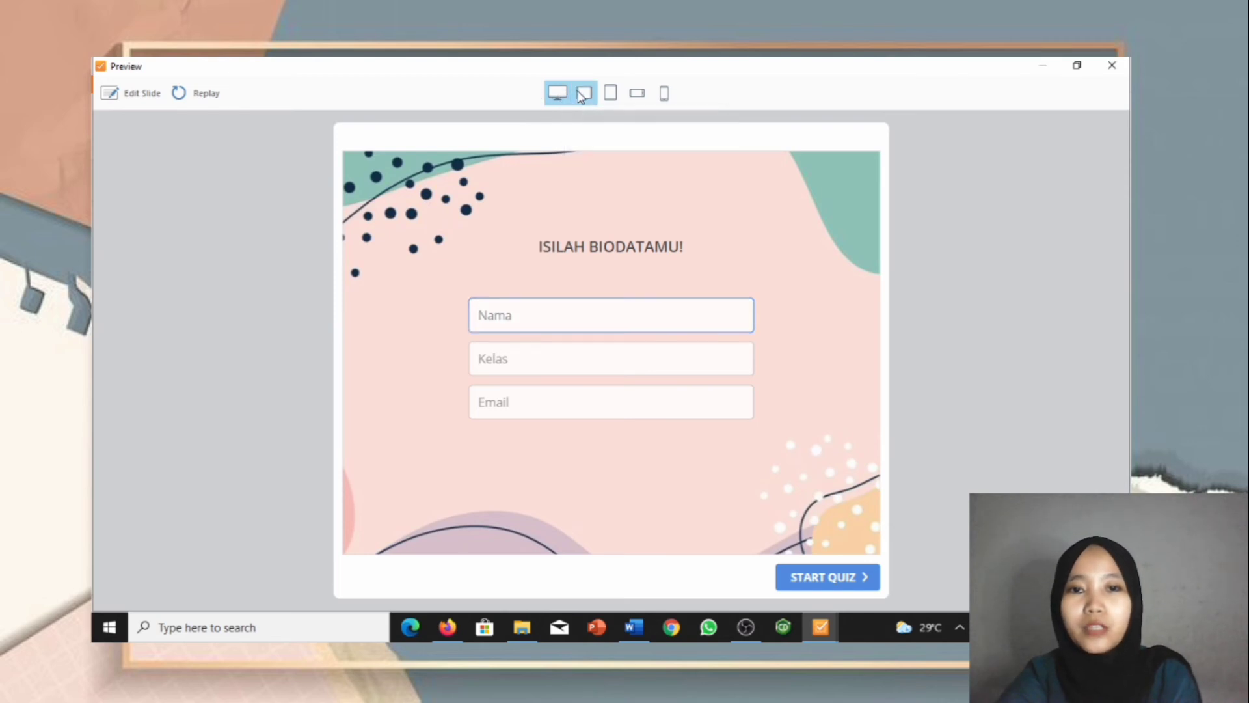
pyautogui.click(581, 97)
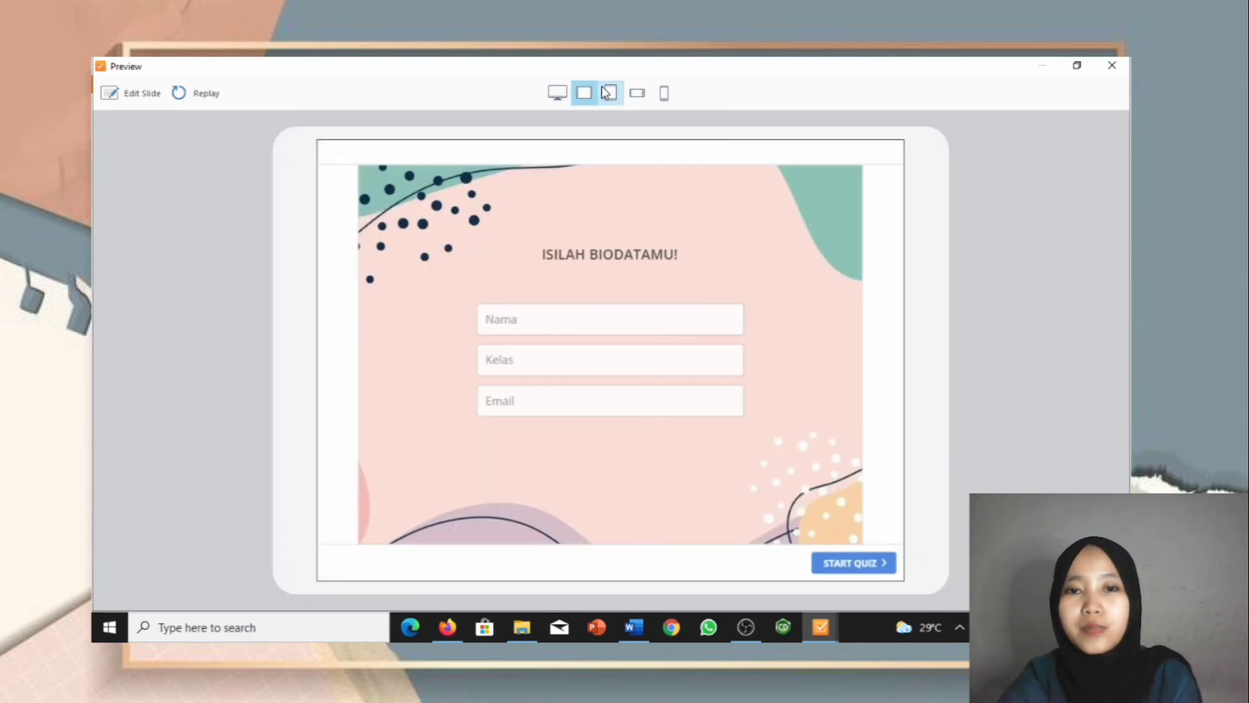
pyautogui.click(606, 93)
pyautogui.click(633, 97)
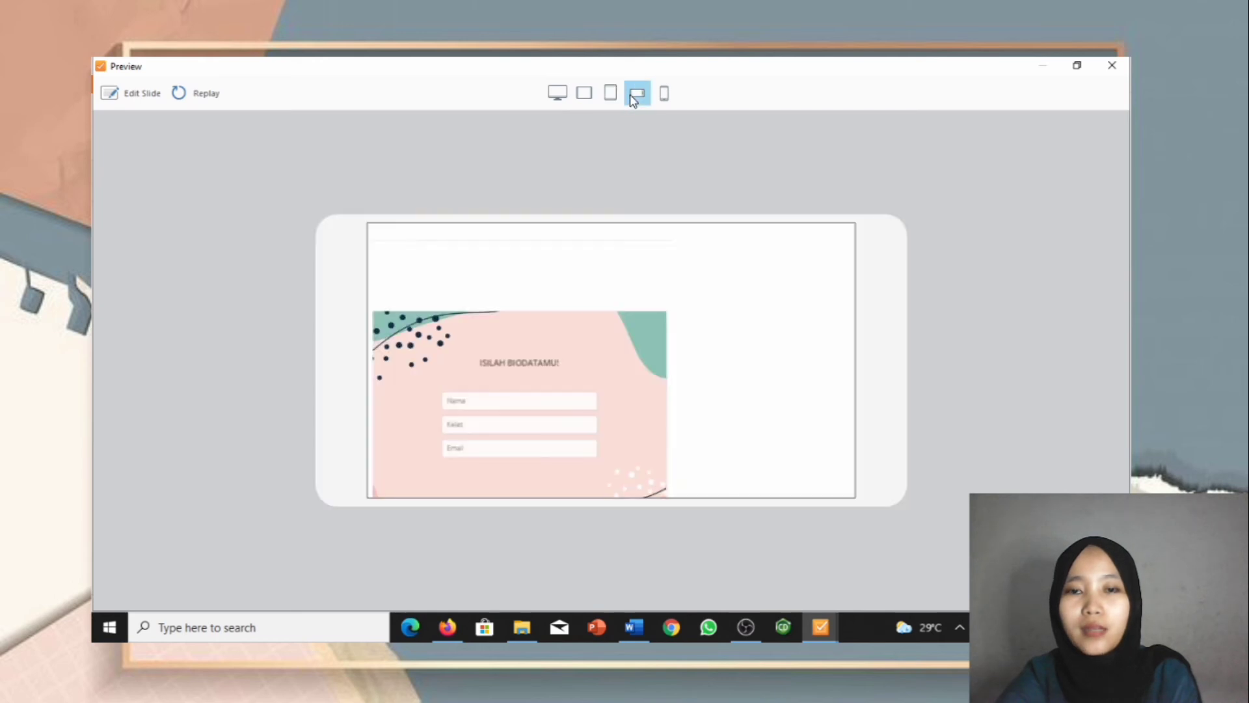
pyautogui.click(662, 99)
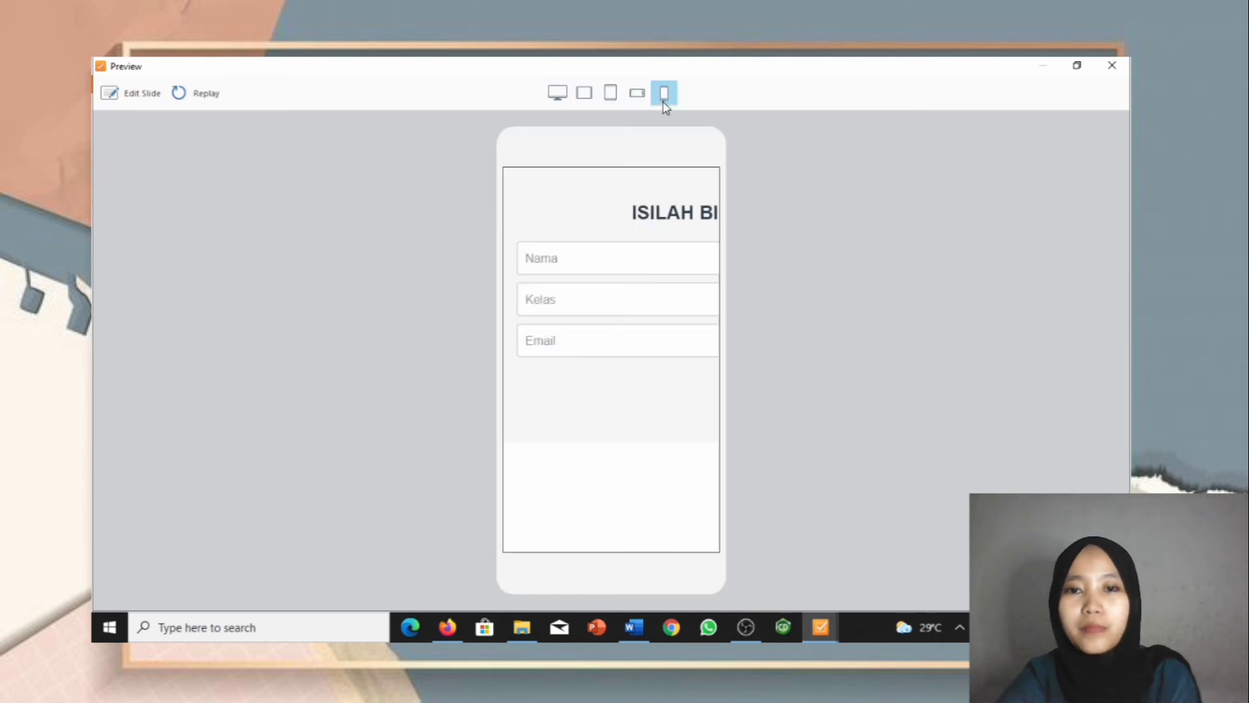
pyautogui.click(557, 93)
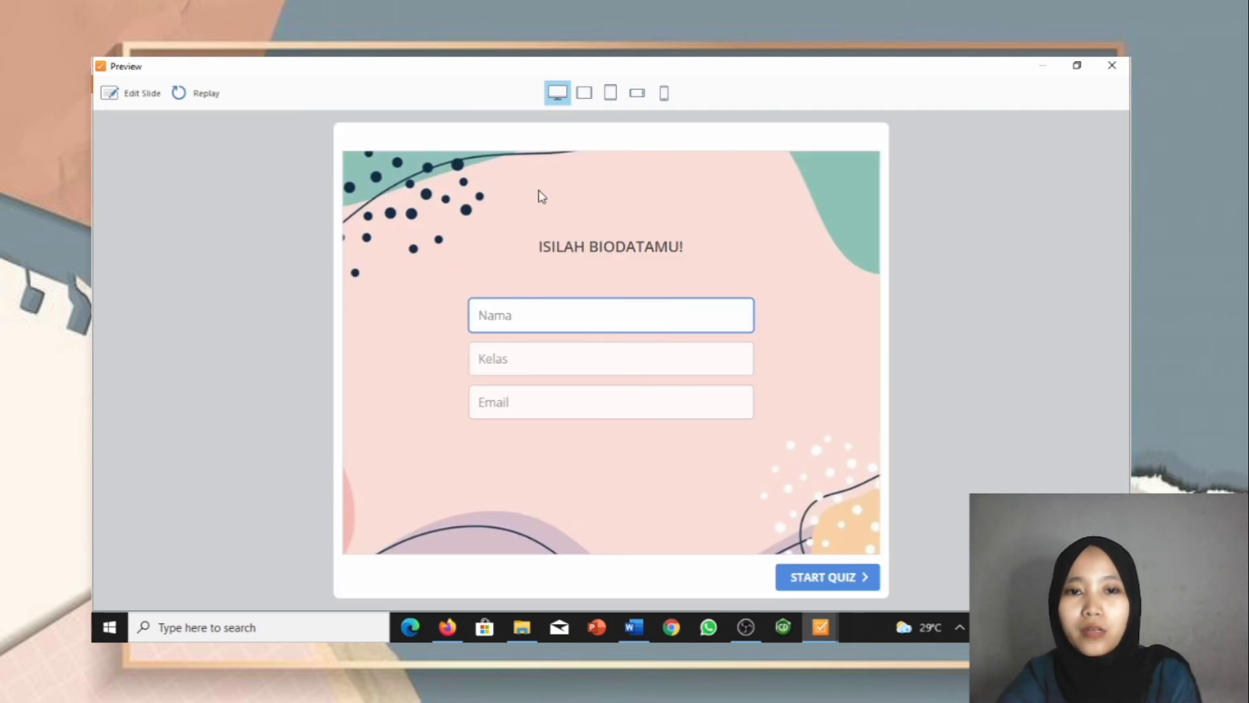
pyautogui.click(825, 578)
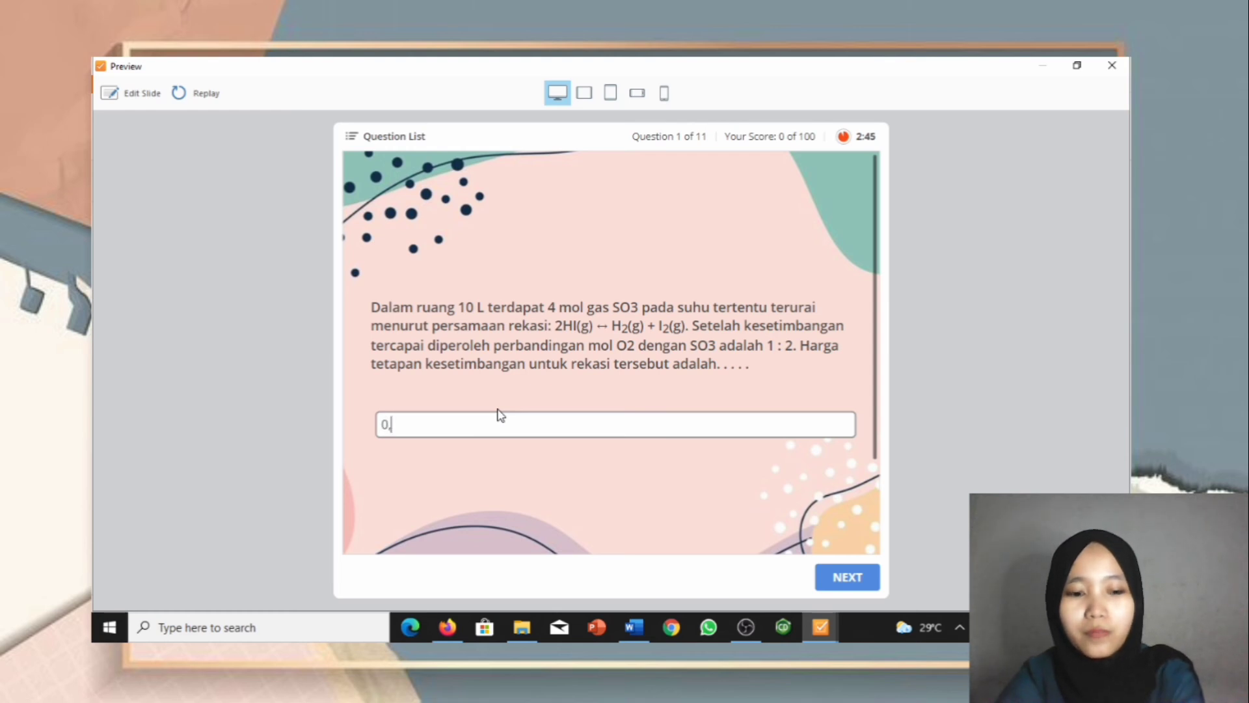
# Step: Answer question 1 with 0,1 and question 2 with True
pyautogui.write('1')
pyautogui.click(839, 578)
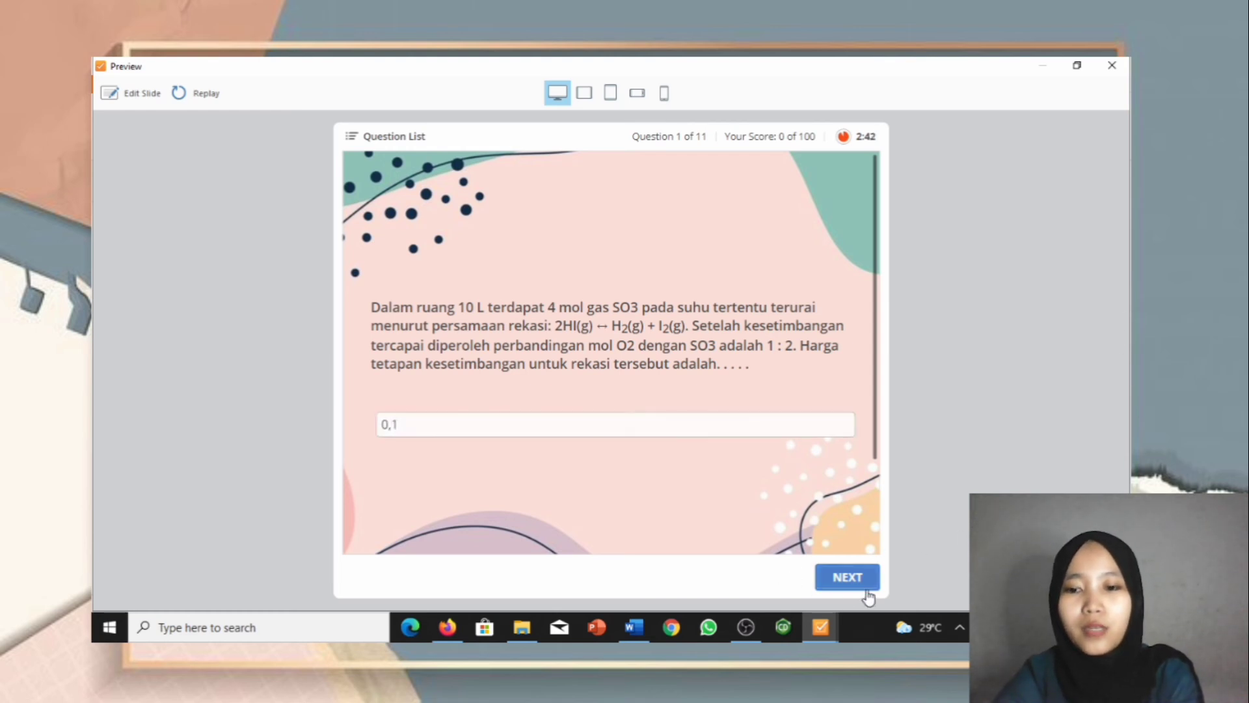
pyautogui.click(839, 577)
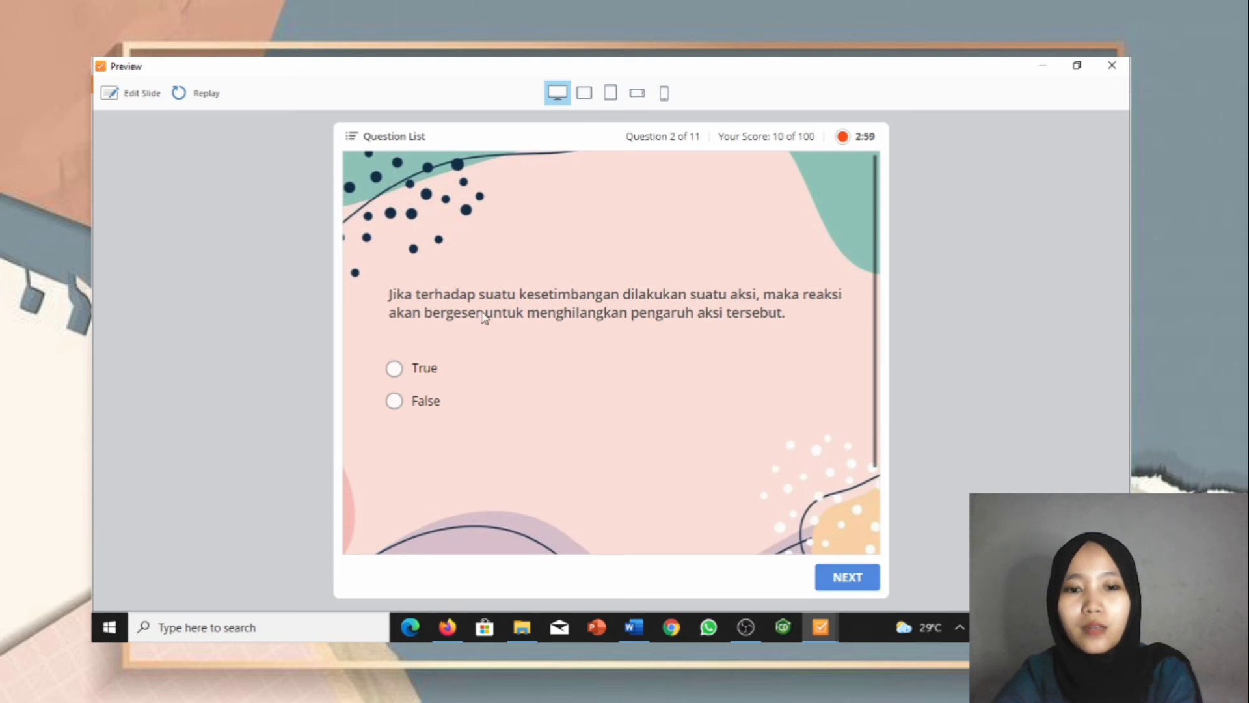
pyautogui.click(393, 368)
pyautogui.click(865, 578)
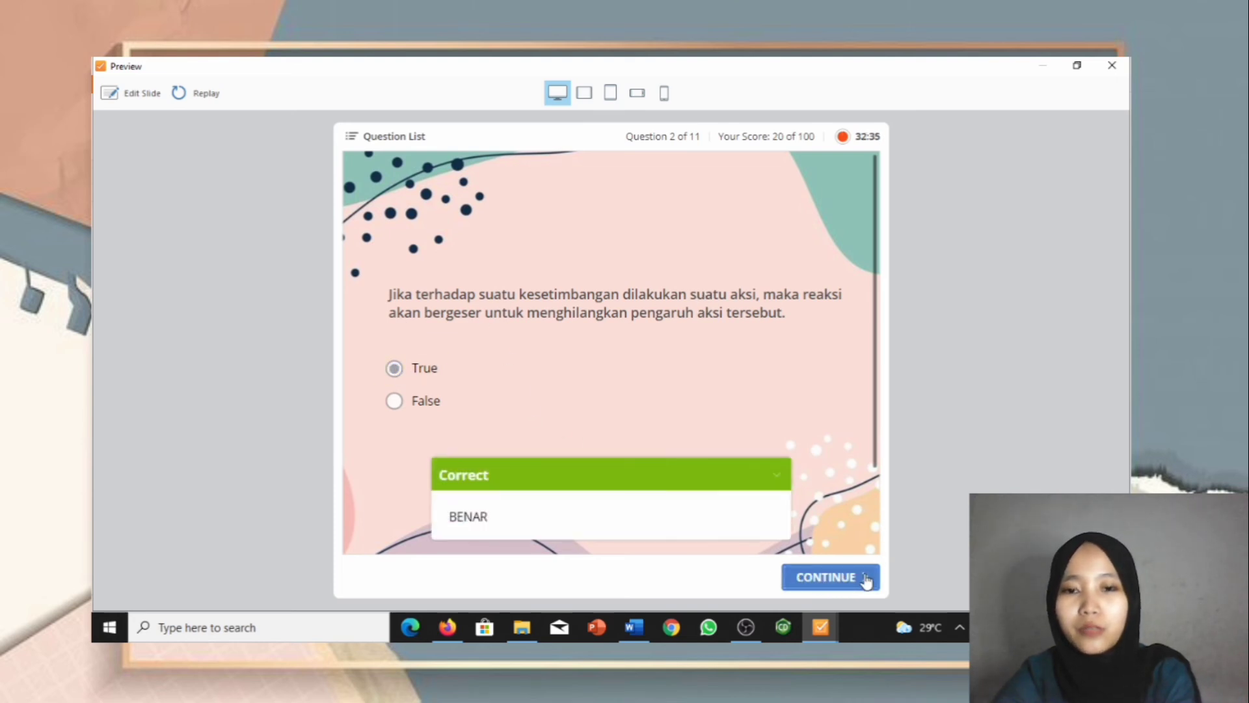
pyautogui.click(839, 577)
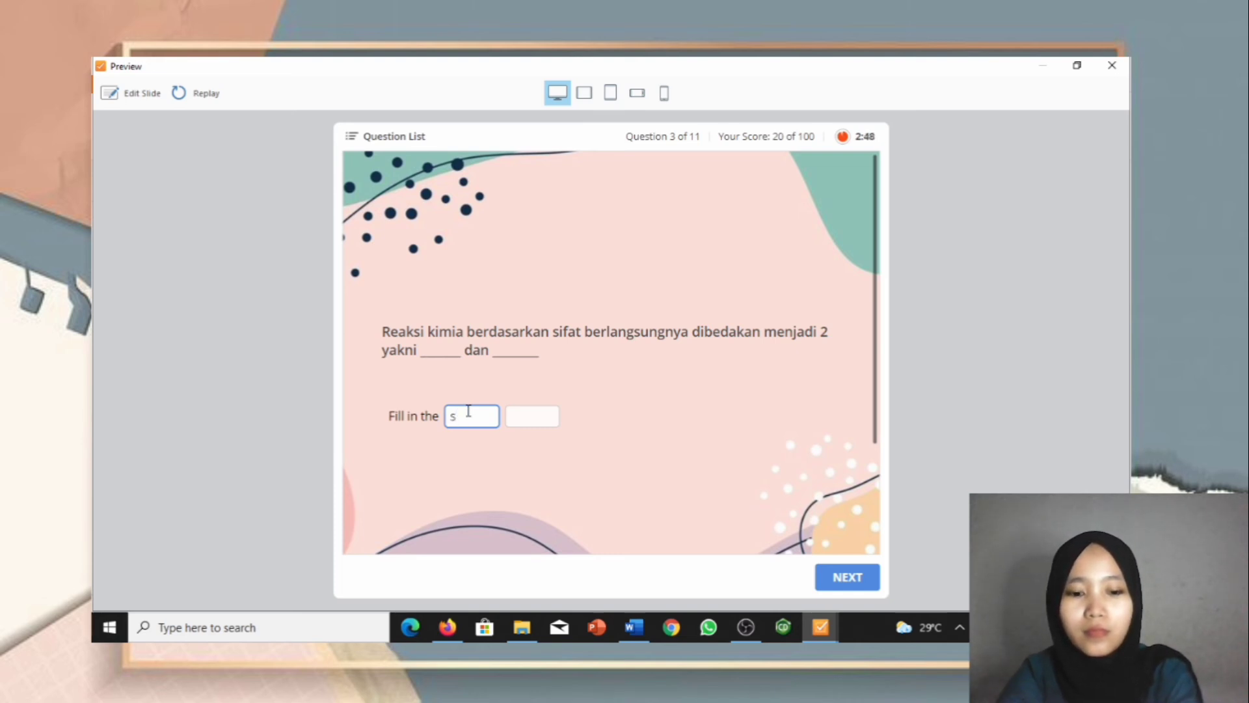
# Step: Fill question 3's blanks with 'reaksi searah' and 'reaksi dua arah' and submit
pyautogui.write('aksi')
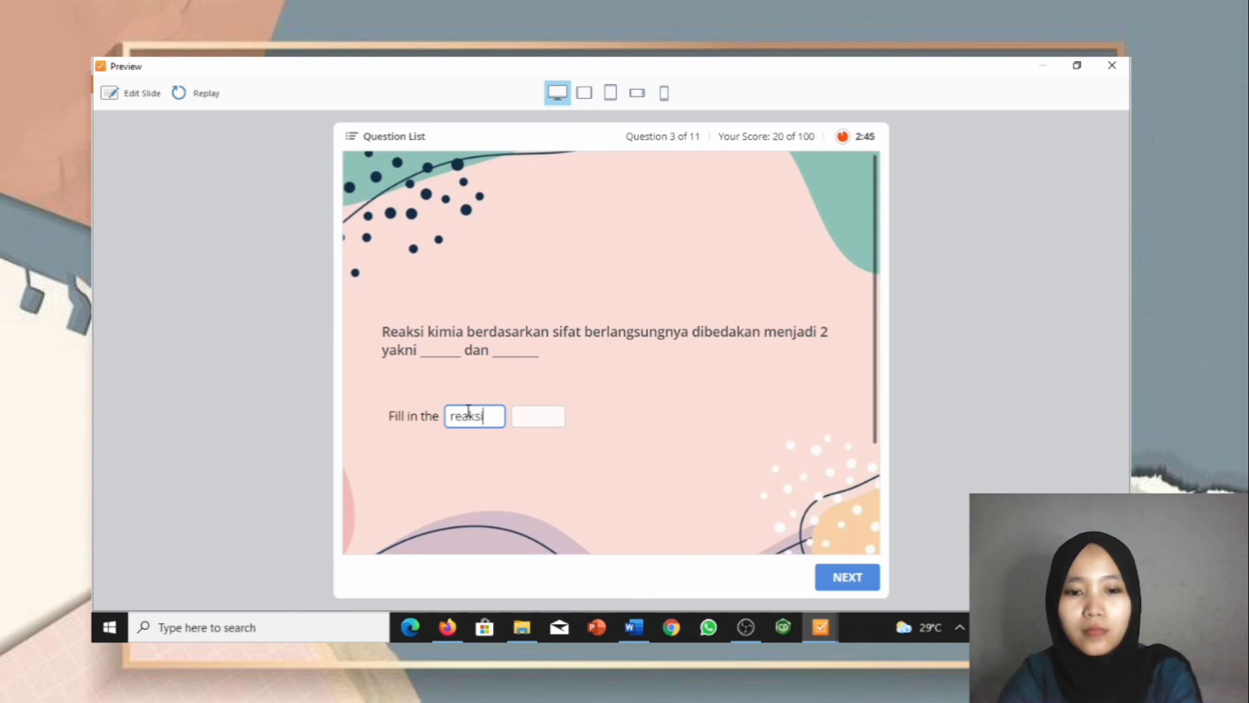
pyautogui.write(' searah')
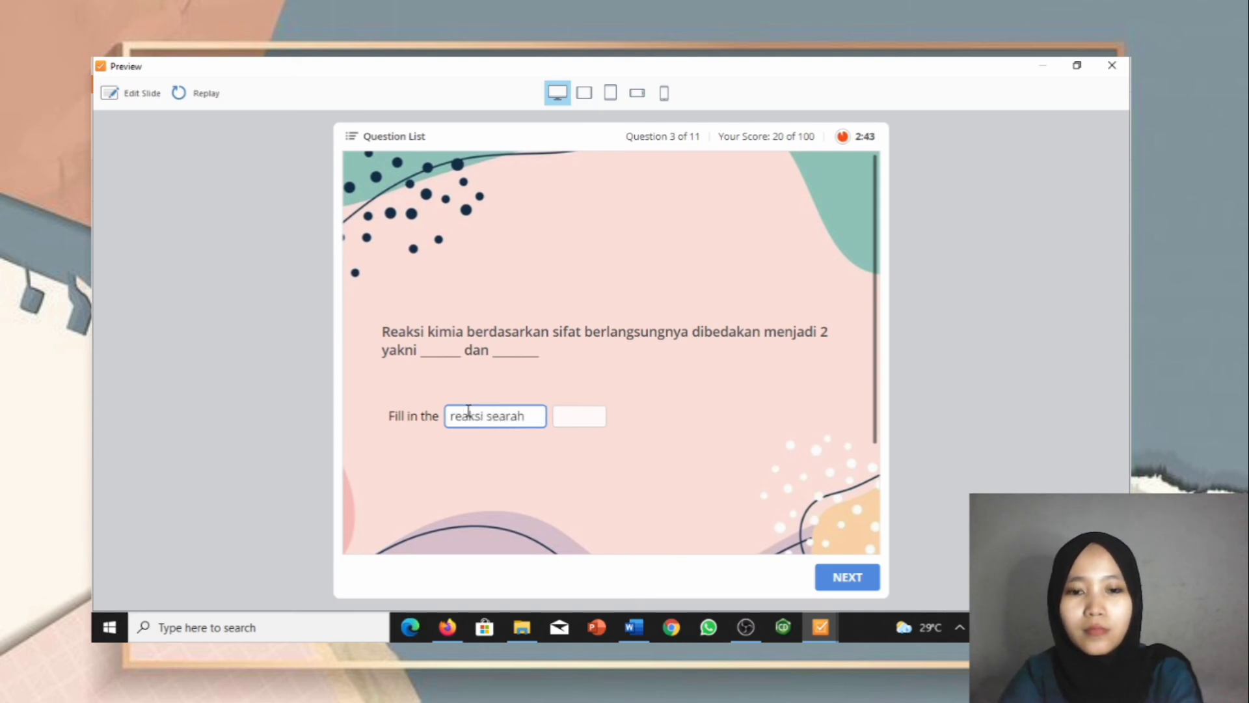
pyautogui.click(594, 414)
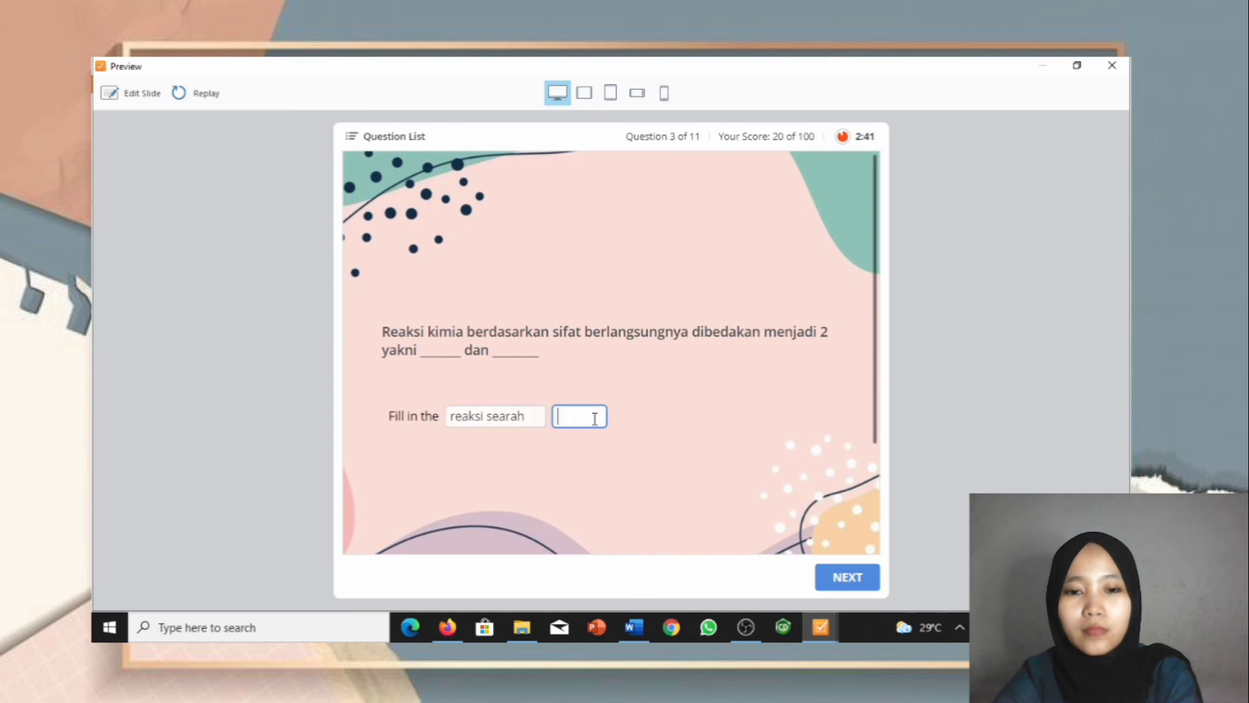
pyautogui.write('reaksi du')
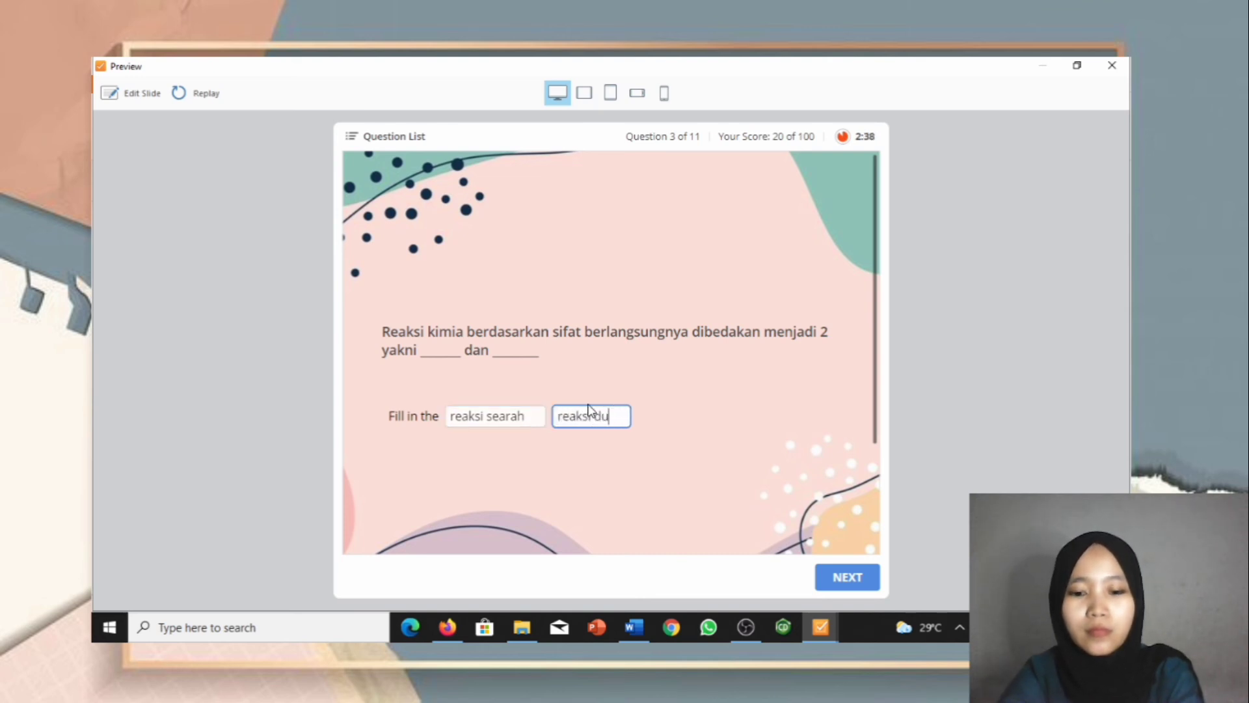
pyautogui.write('a arah')
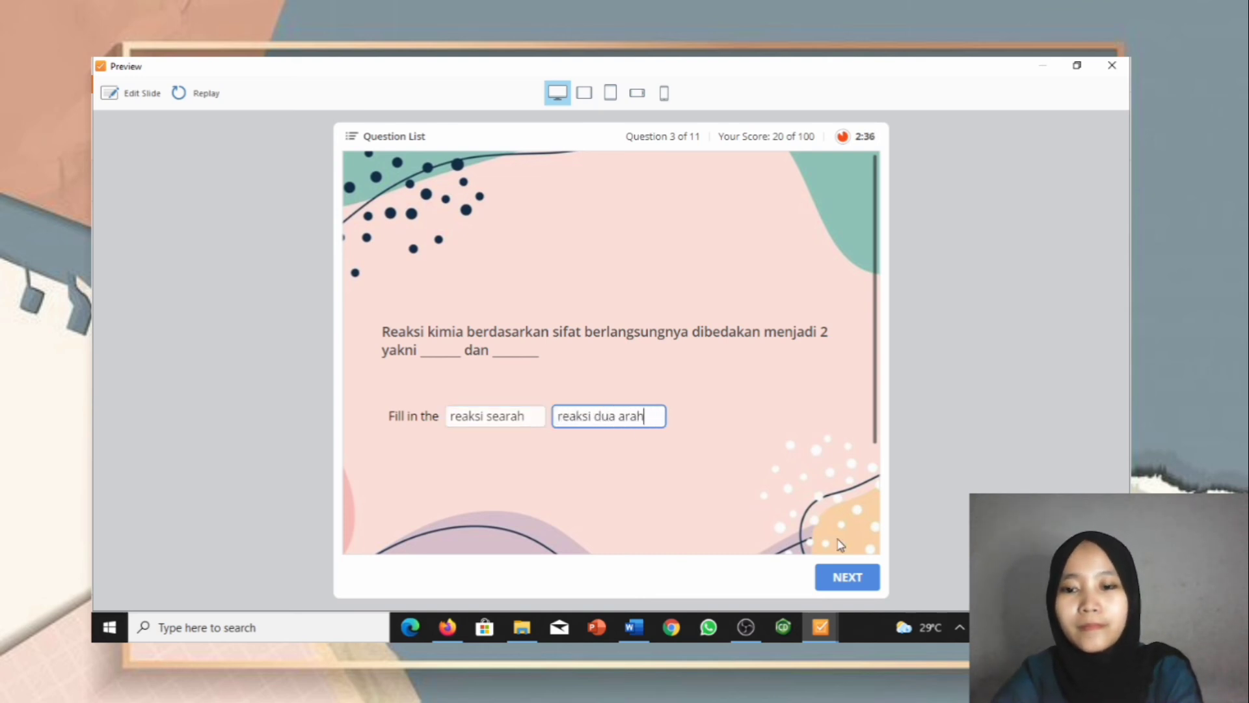
pyautogui.click(841, 589)
pyautogui.click(839, 591)
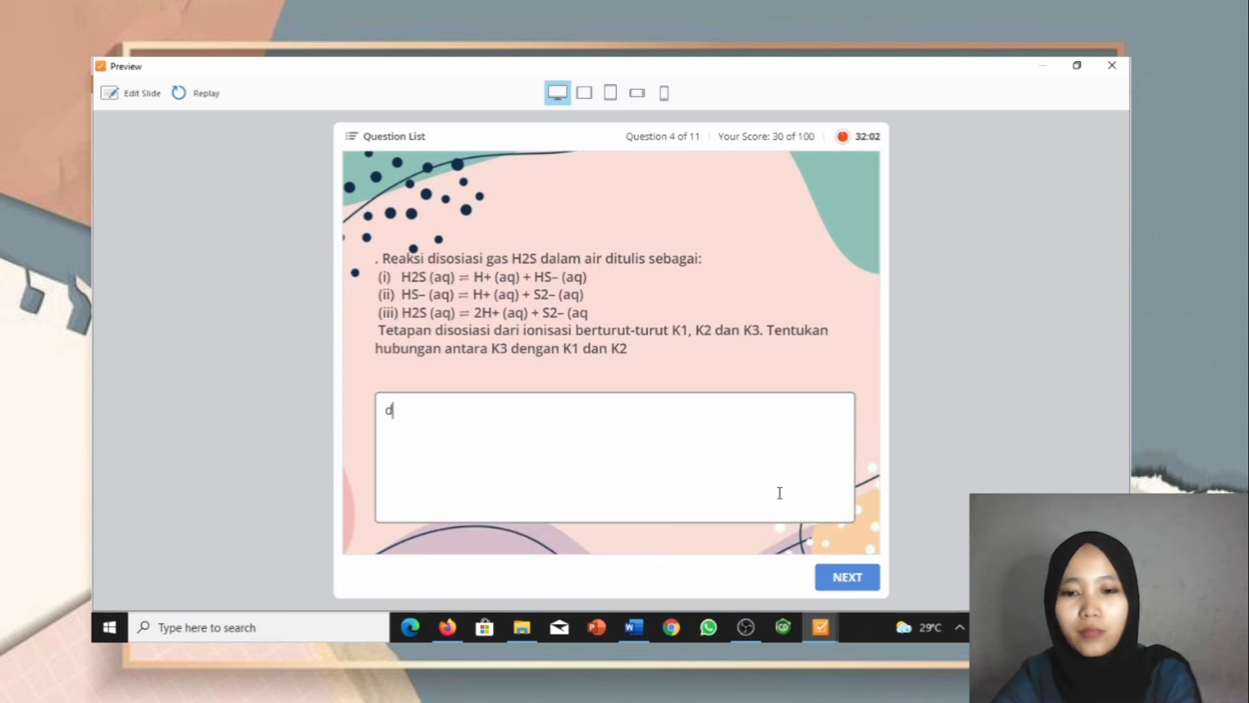
# Step: Submit question 4, then place 'menyerap' and 'melepas' into question 5's two blanks
pyautogui.click(846, 577)
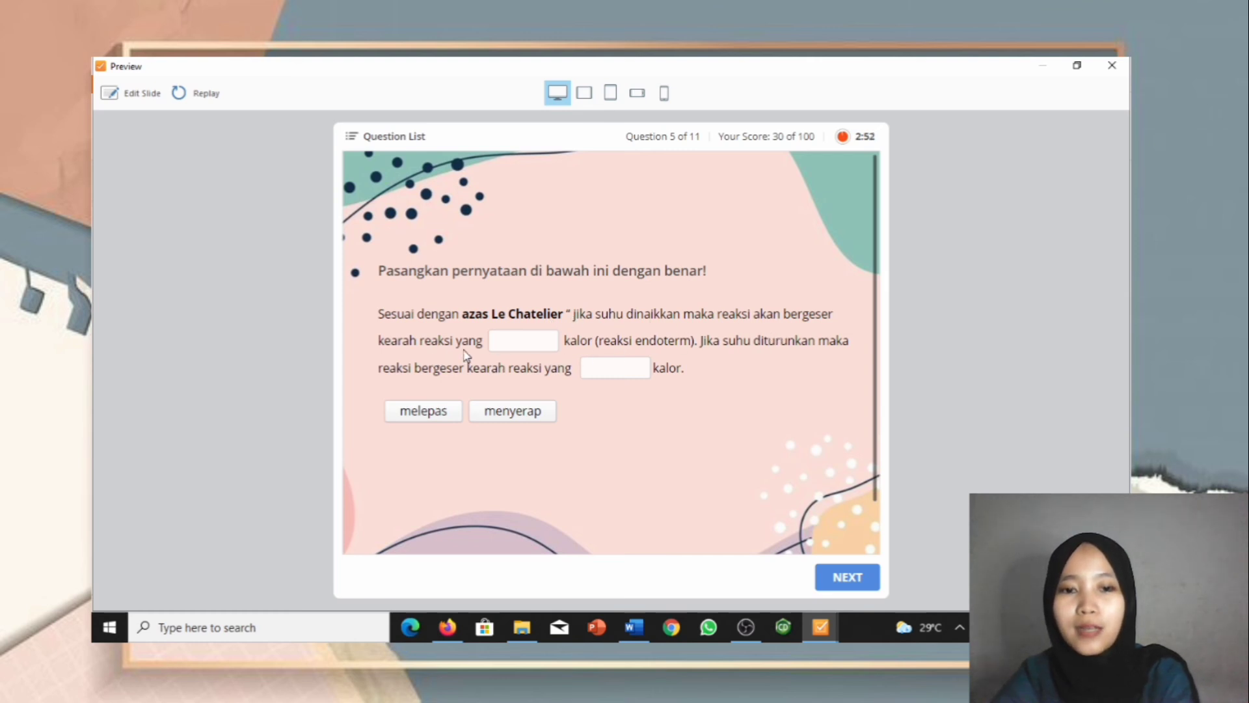
pyautogui.moveTo(507, 424); pyautogui.dragTo(530, 344)
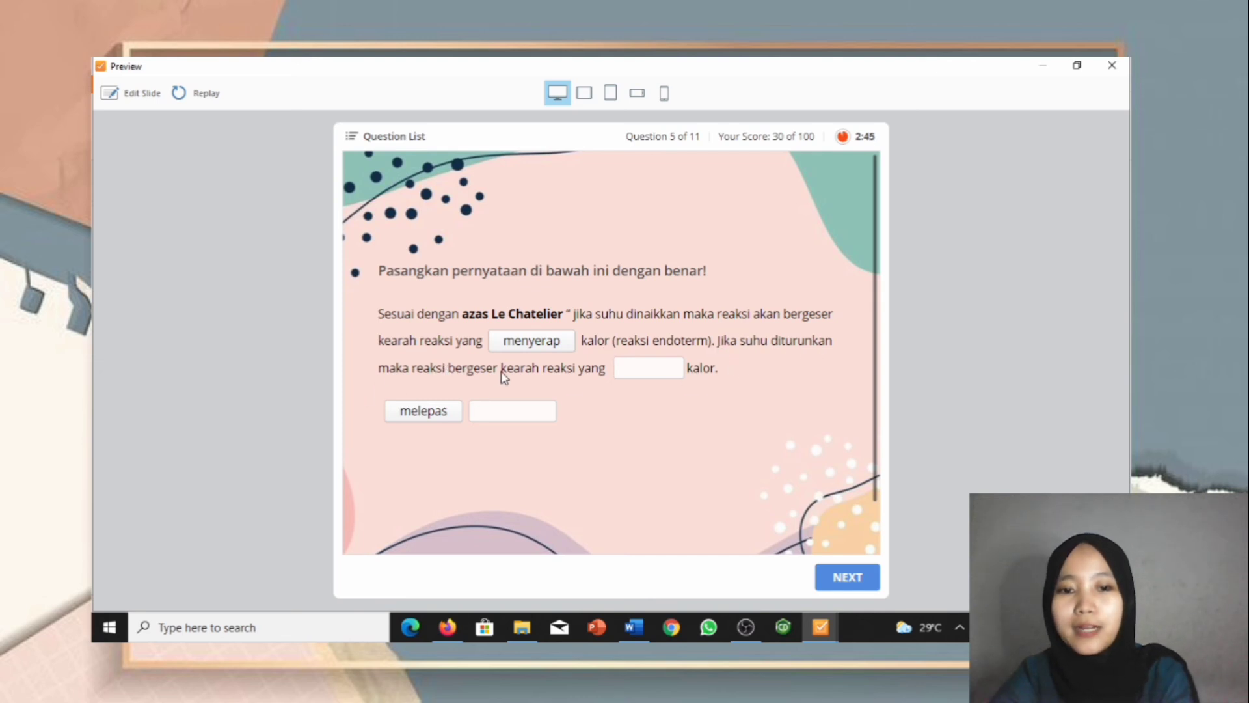
pyautogui.moveTo(422, 411); pyautogui.dragTo(672, 371)
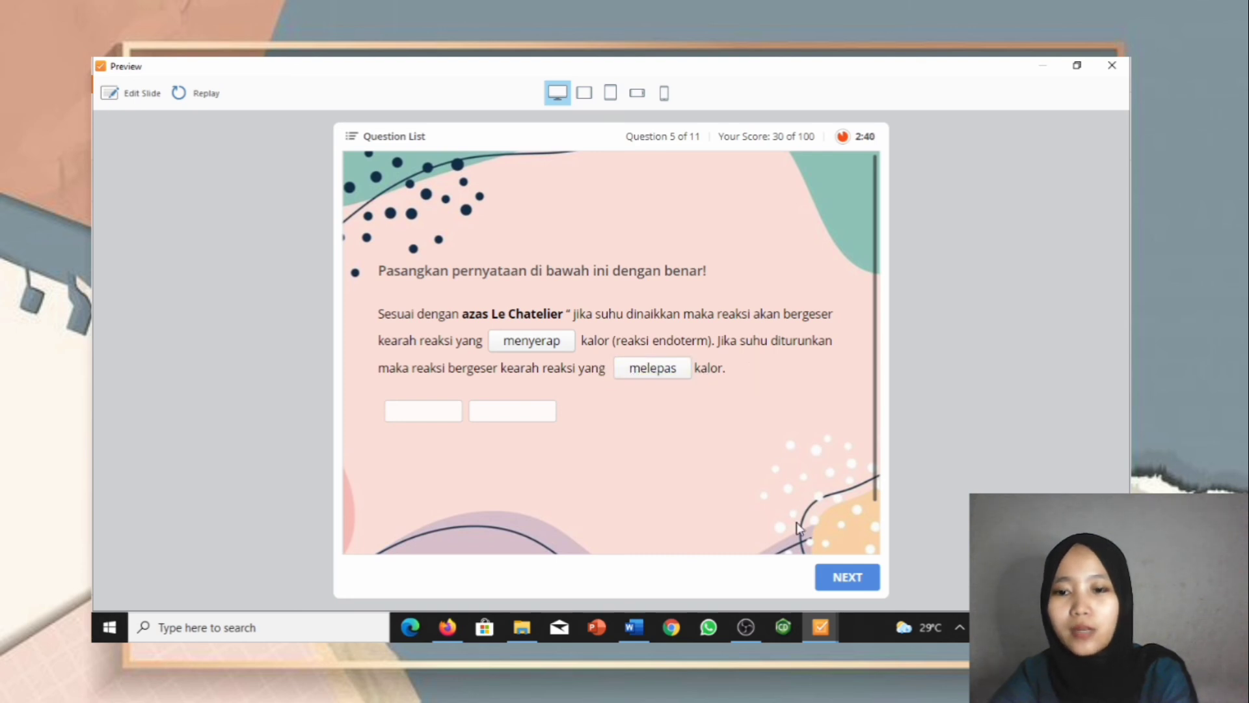
pyautogui.click(833, 578)
pyautogui.click(830, 577)
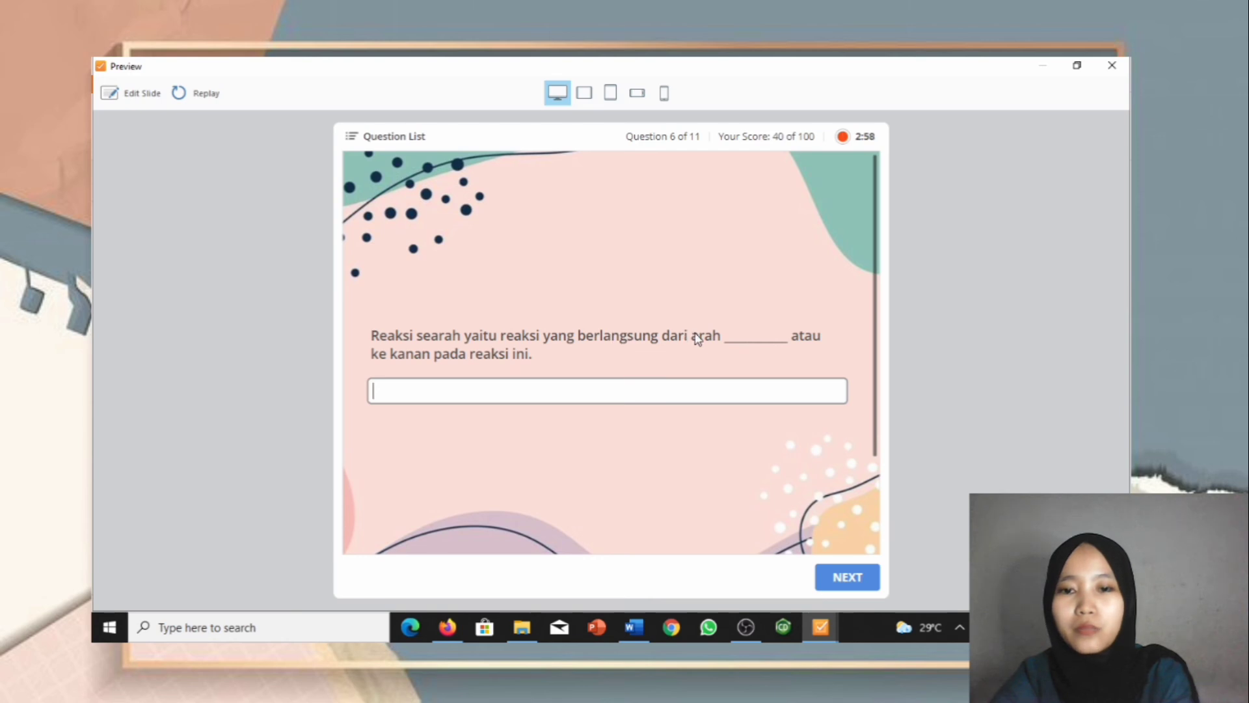
# Step: Answer question 6 with 'reaktan ke produk' and question 7 with 0,4 mol
pyautogui.write('reaktan ke')
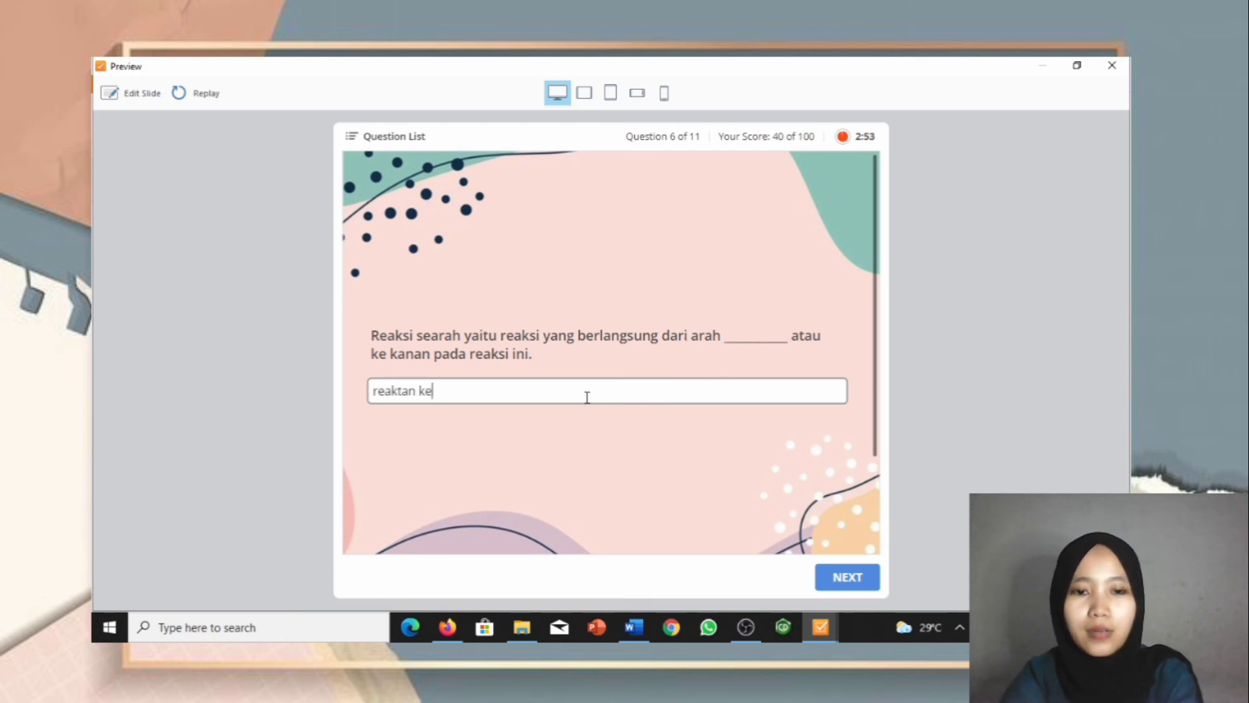
pyautogui.write(' produk')
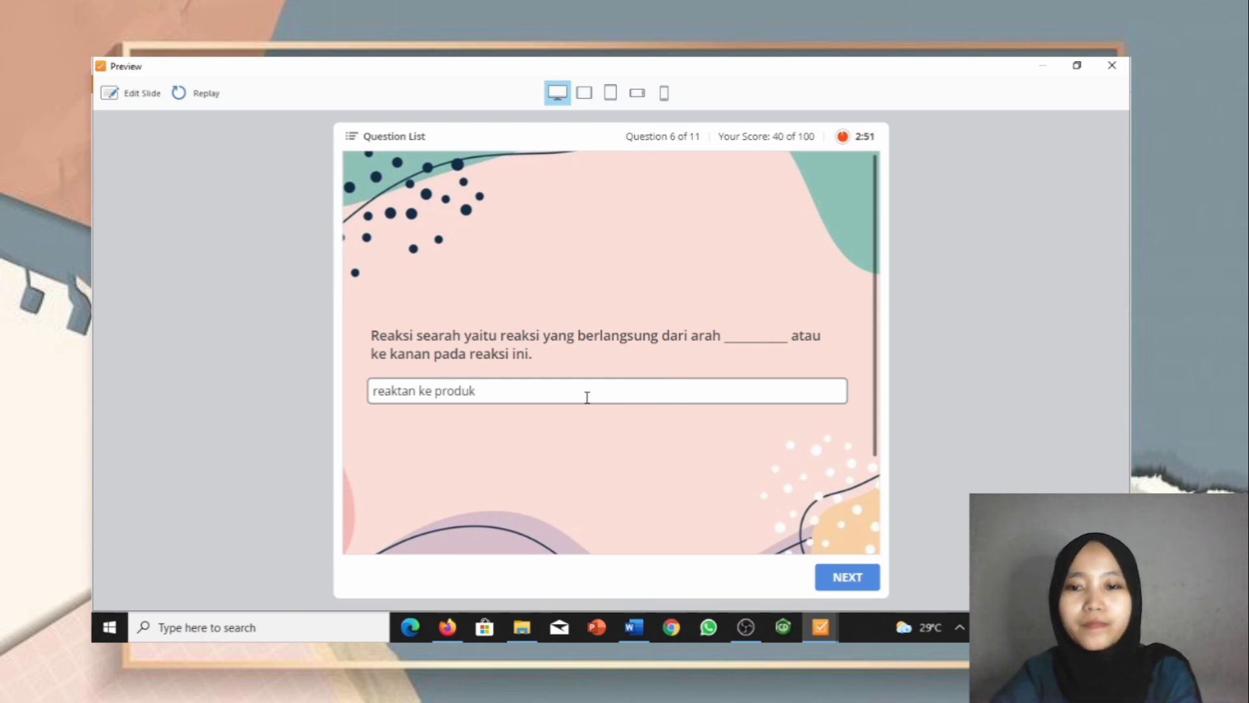
pyautogui.click(844, 585)
pyautogui.click(845, 585)
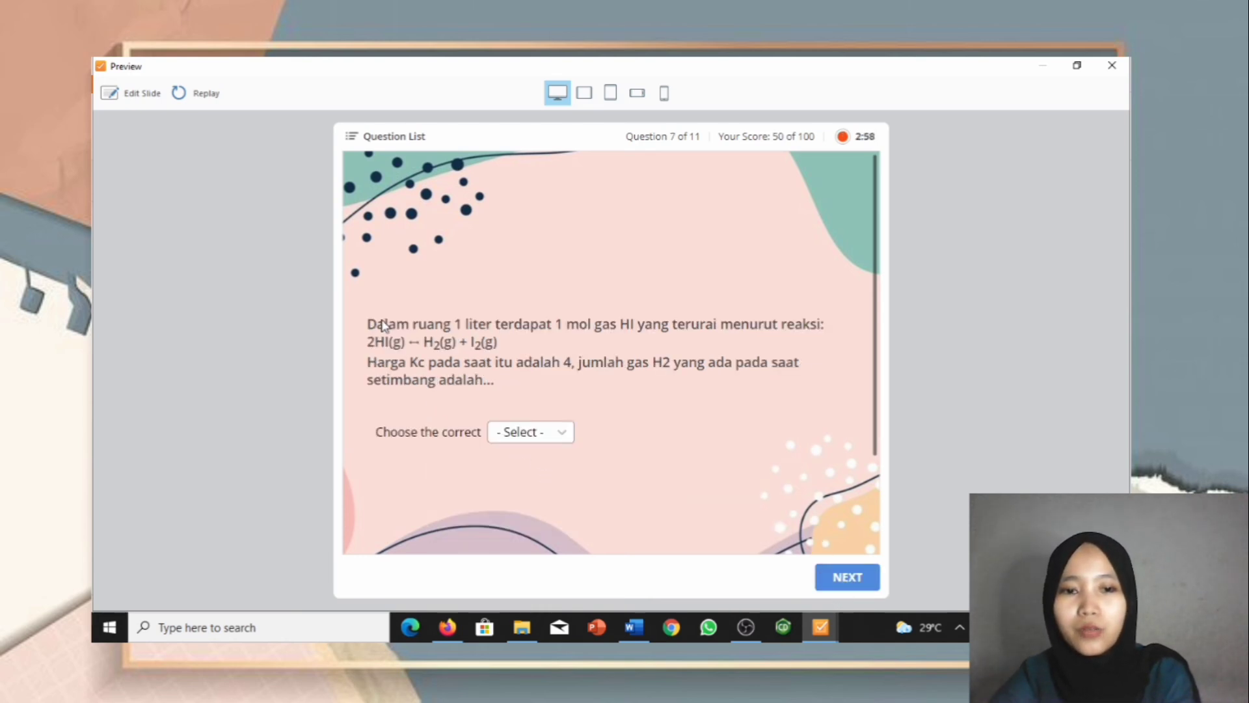
pyautogui.click(562, 433)
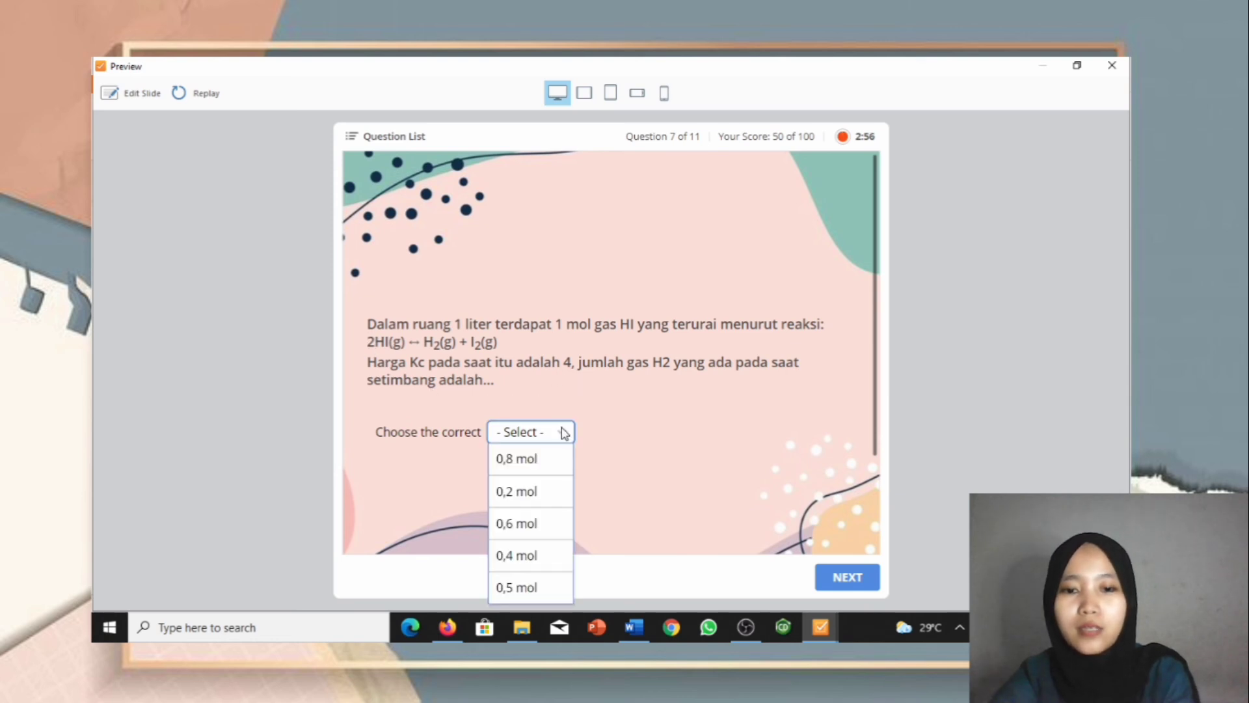
pyautogui.click(511, 561)
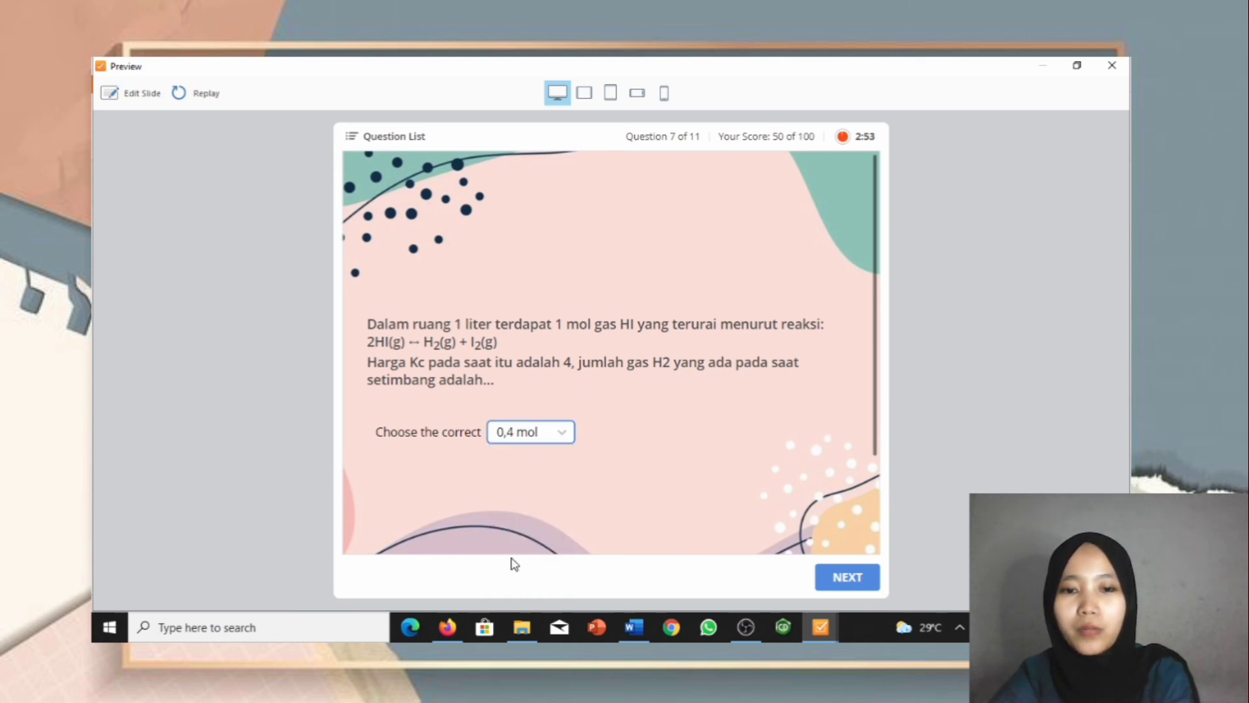
pyautogui.click(823, 582)
pyautogui.click(840, 581)
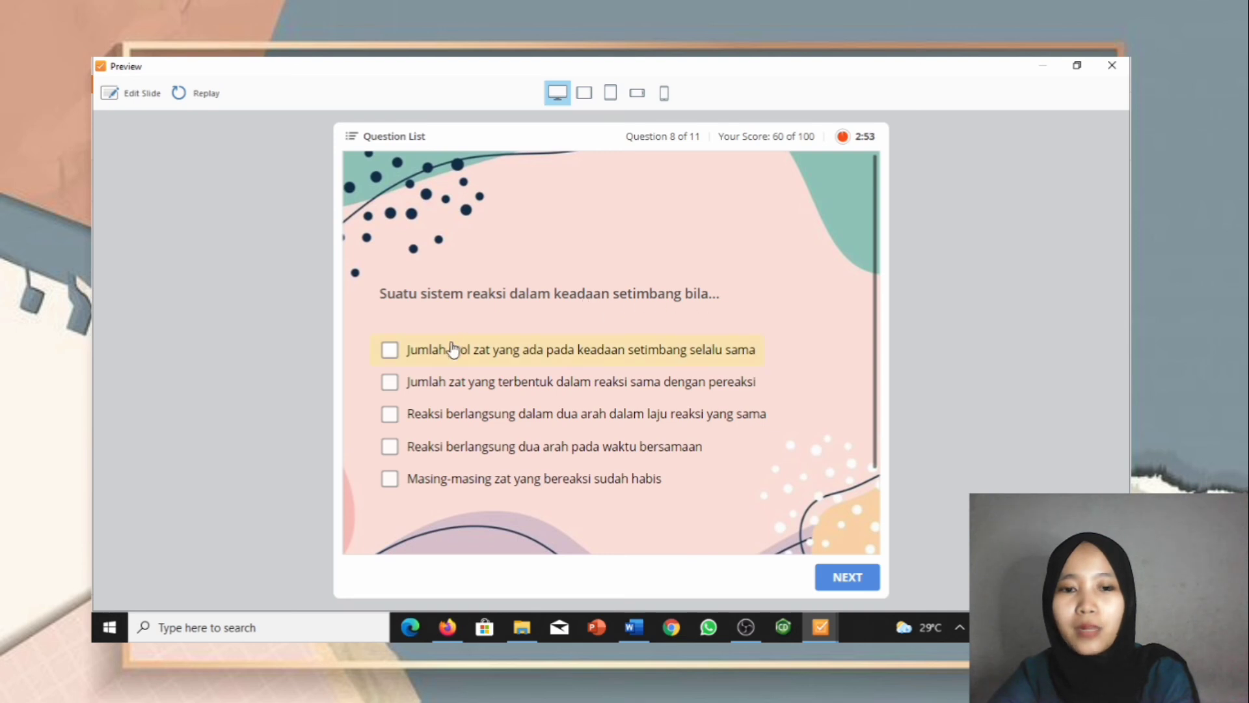
# Step: Answer question 8 by ticking only the statement about equal rates in both directions
pyautogui.click(396, 353)
pyautogui.click(391, 381)
pyautogui.click(391, 381)
pyautogui.click(389, 354)
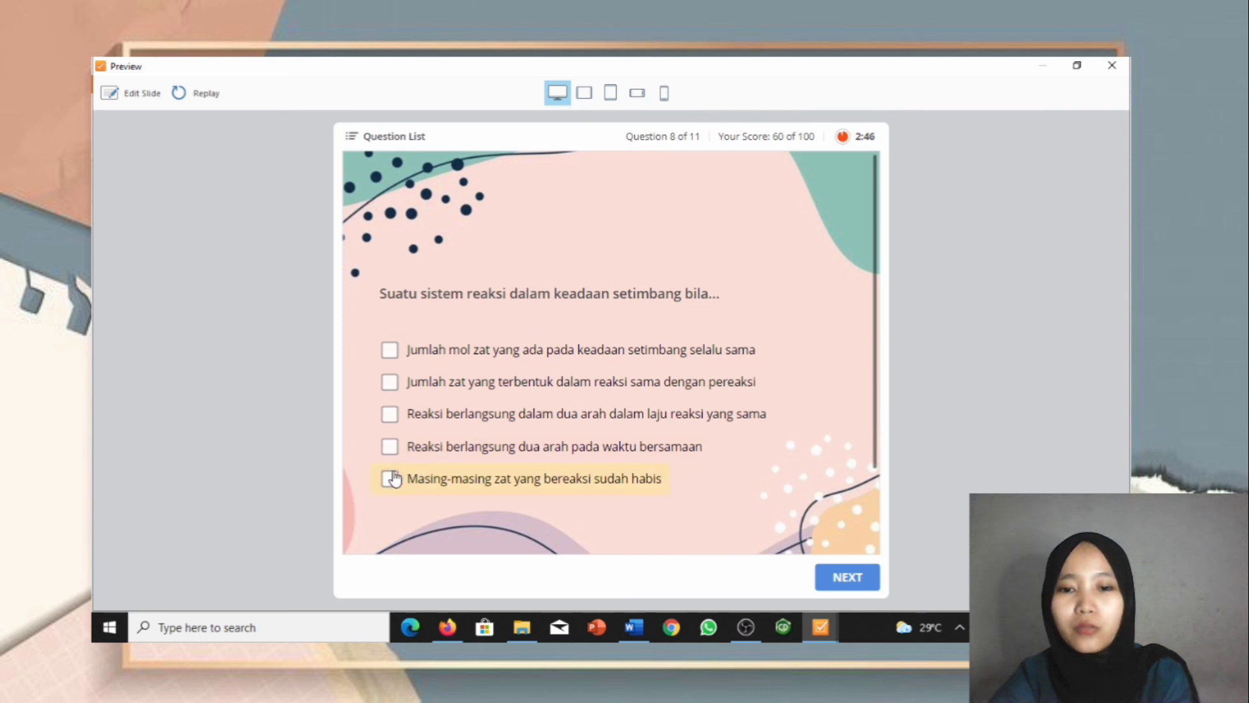
pyautogui.click(391, 427)
pyautogui.click(843, 579)
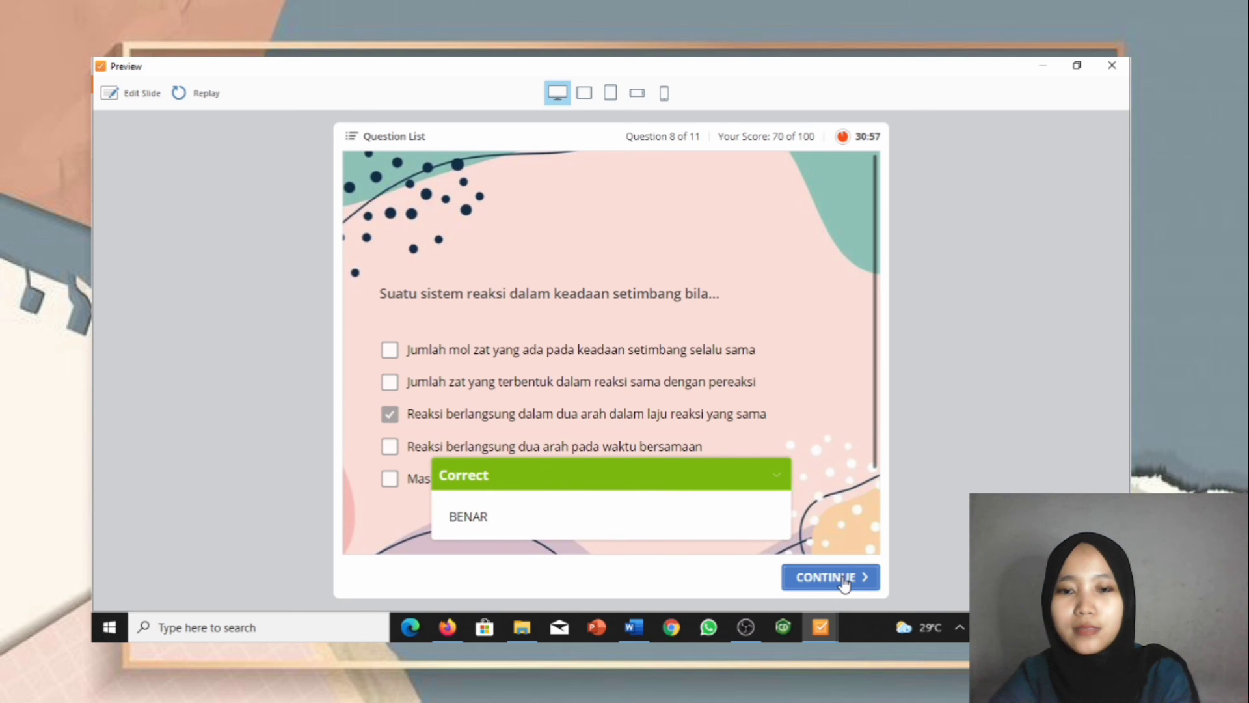
pyautogui.click(842, 577)
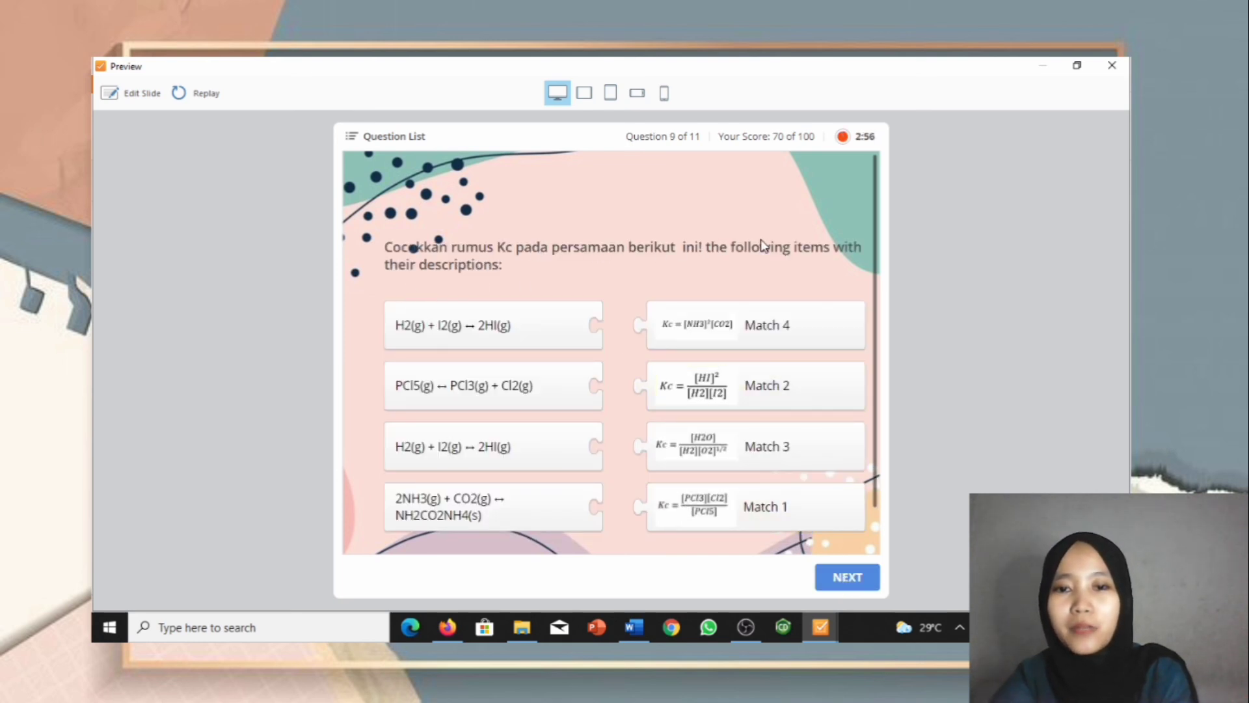
# Step: Pair the four Kc formulas with their NH3/CO2, H2/I2 and PCl5 reactions in question 9
pyautogui.click(735, 330)
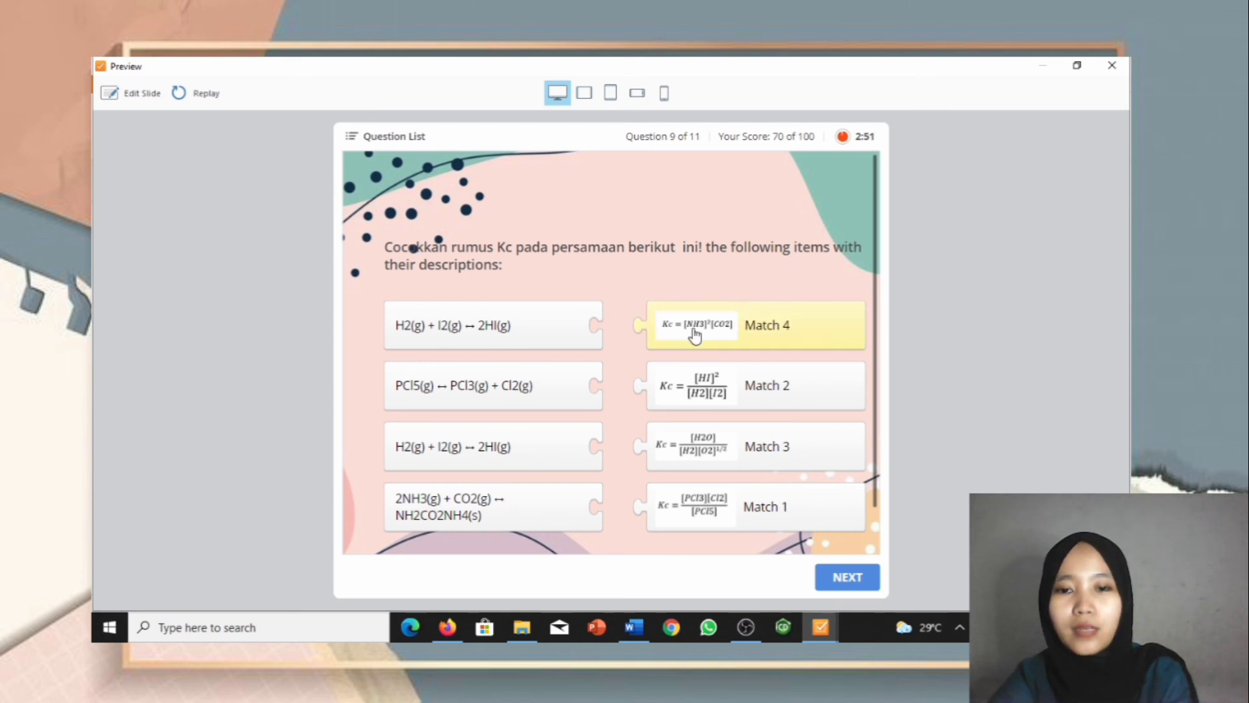
pyautogui.moveTo(657, 332); pyautogui.dragTo(588, 513)
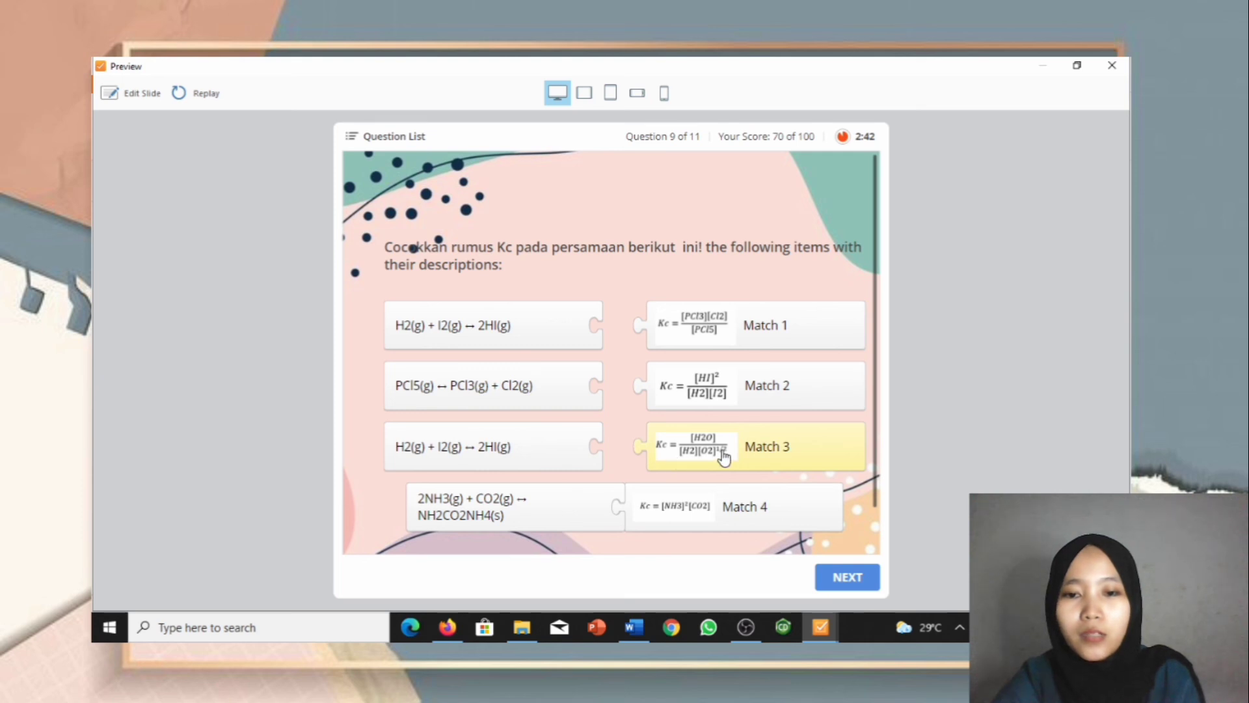
pyautogui.moveTo(722, 457); pyautogui.dragTo(606, 448)
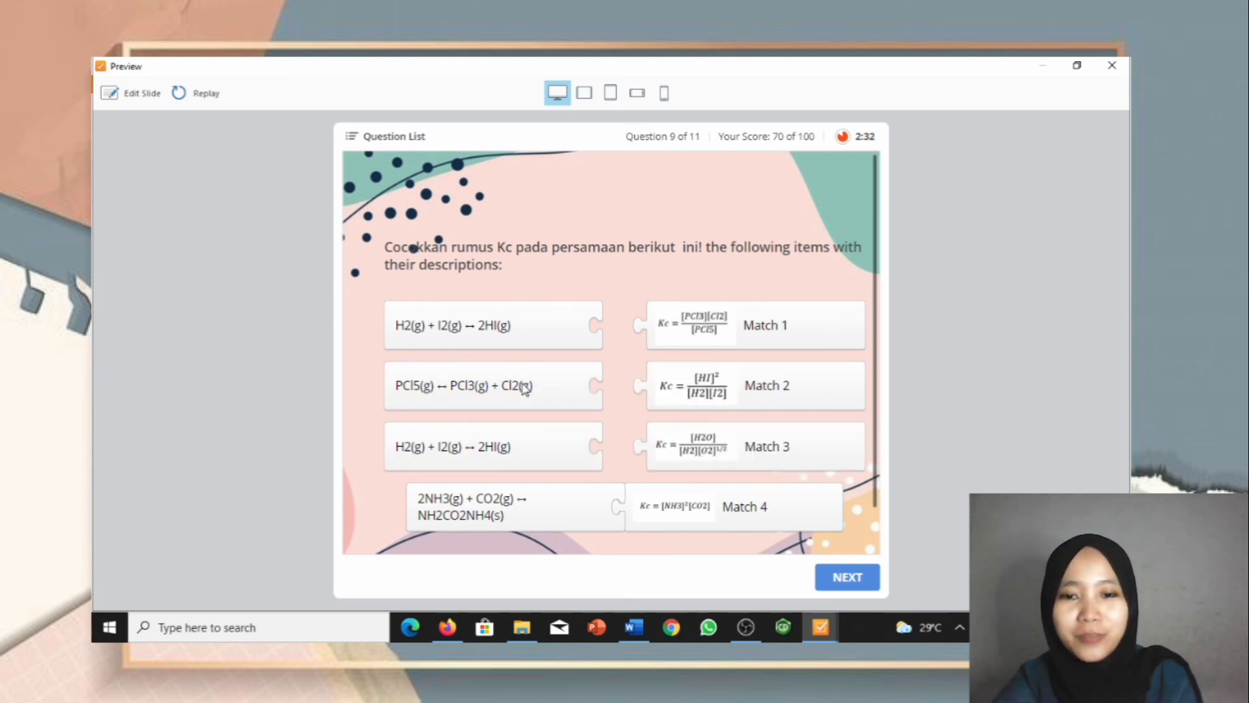
pyautogui.moveTo(691, 447); pyautogui.dragTo(605, 325)
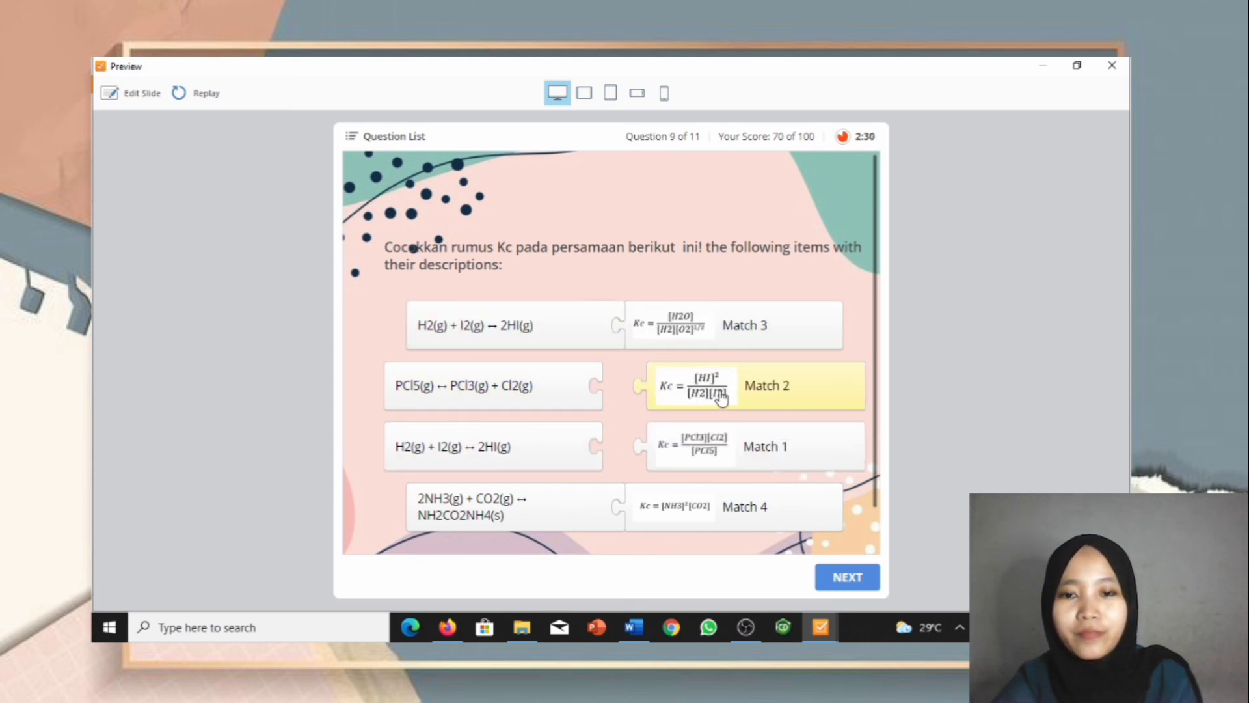
pyautogui.moveTo(721, 400); pyautogui.dragTo(577, 438)
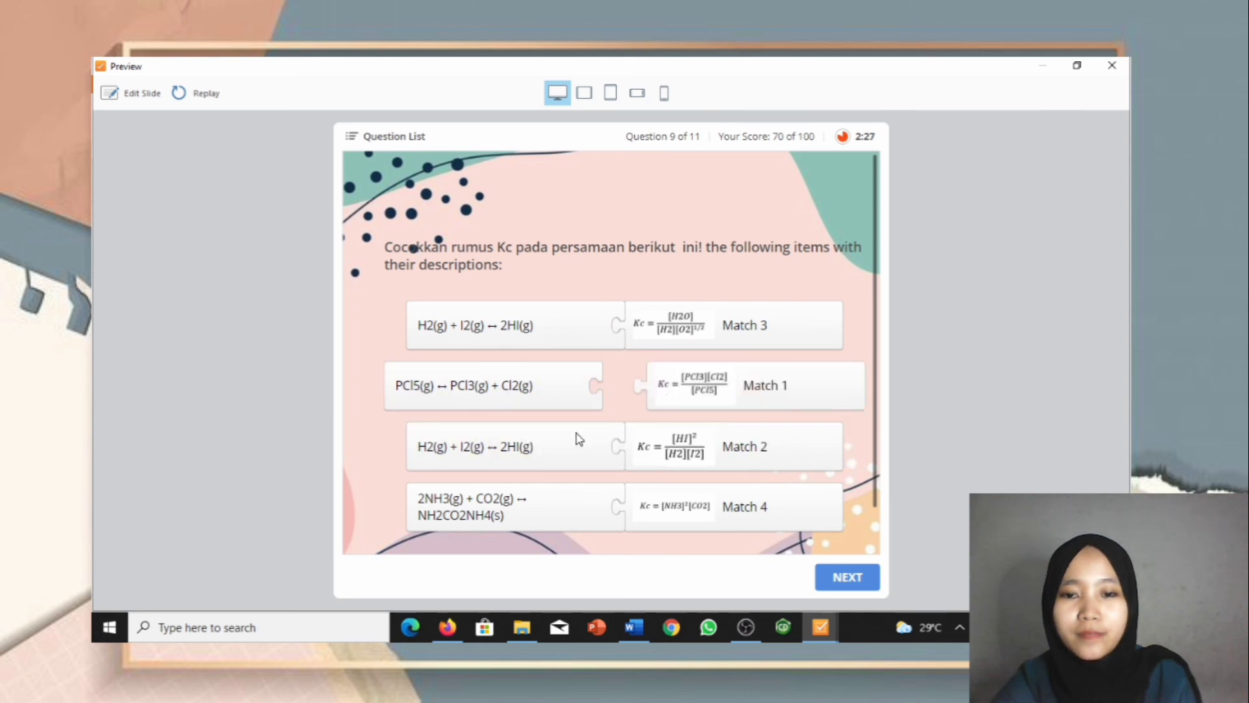
pyautogui.moveTo(709, 382); pyautogui.dragTo(658, 384)
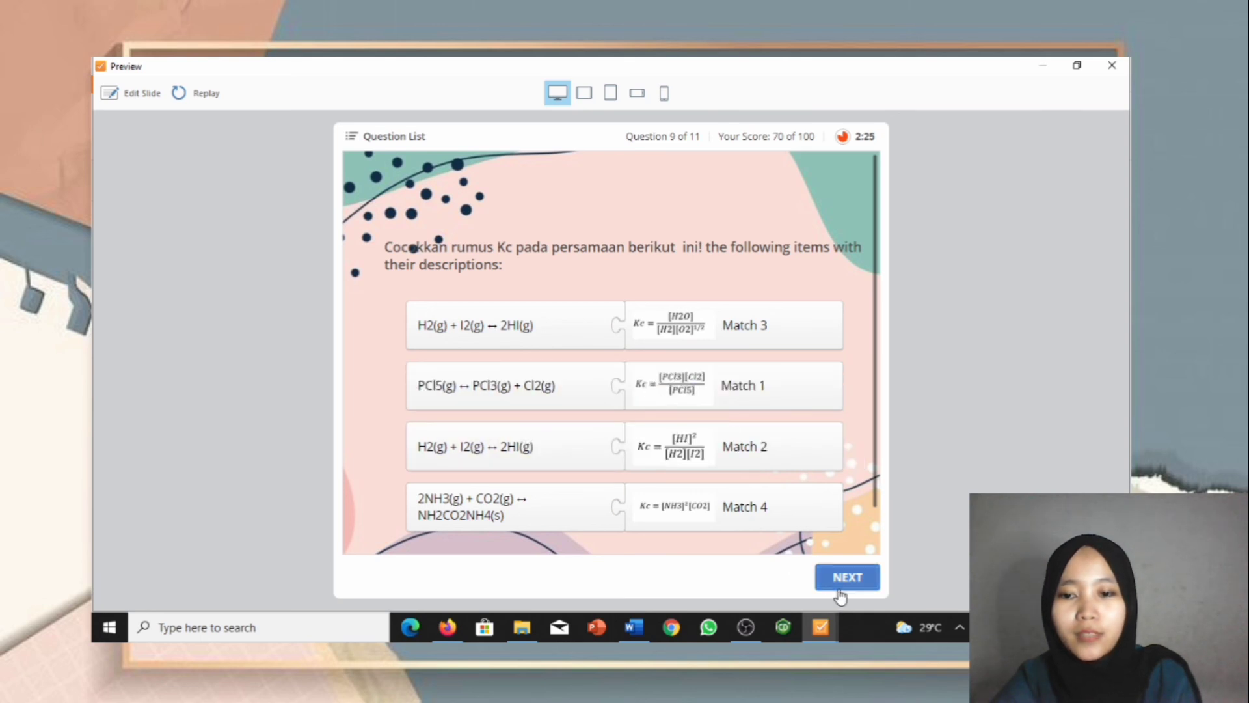
pyautogui.click(839, 594)
pyautogui.click(841, 593)
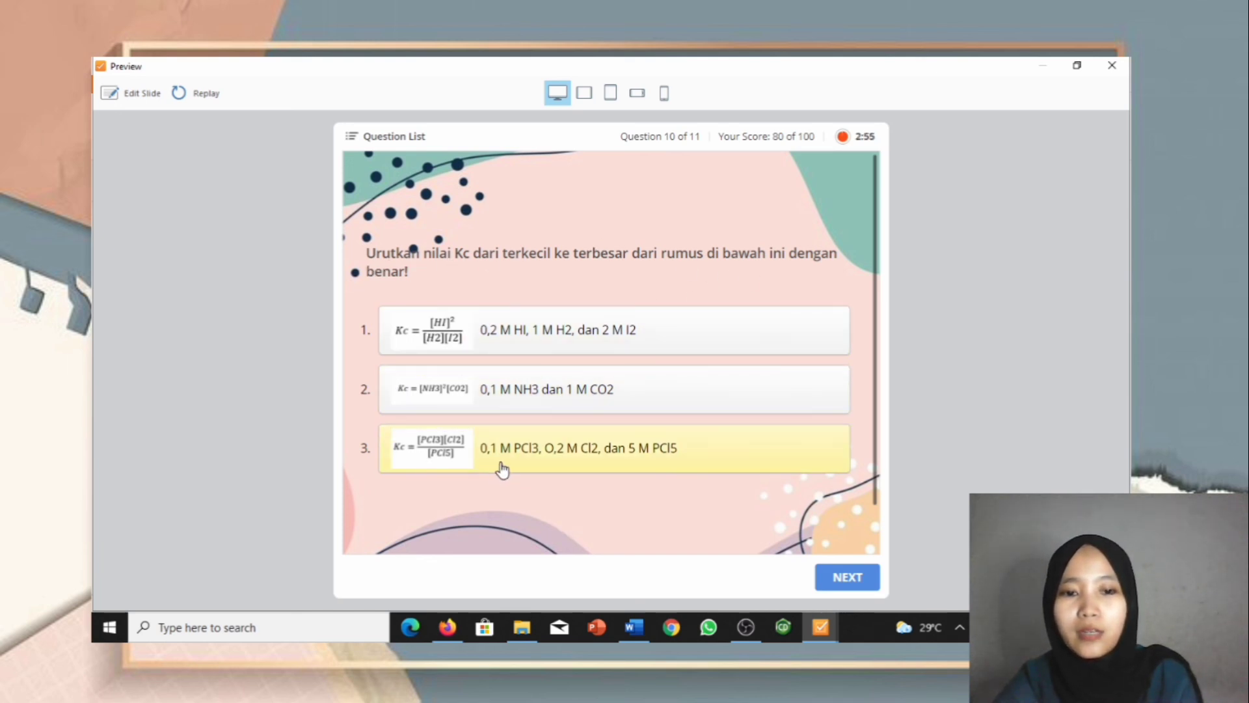
# Step: Move the PCl3/Cl2/PCl5 formula to the top in question 10, answer 10 ml, and view results
pyautogui.moveTo(485, 460); pyautogui.dragTo(473, 326)
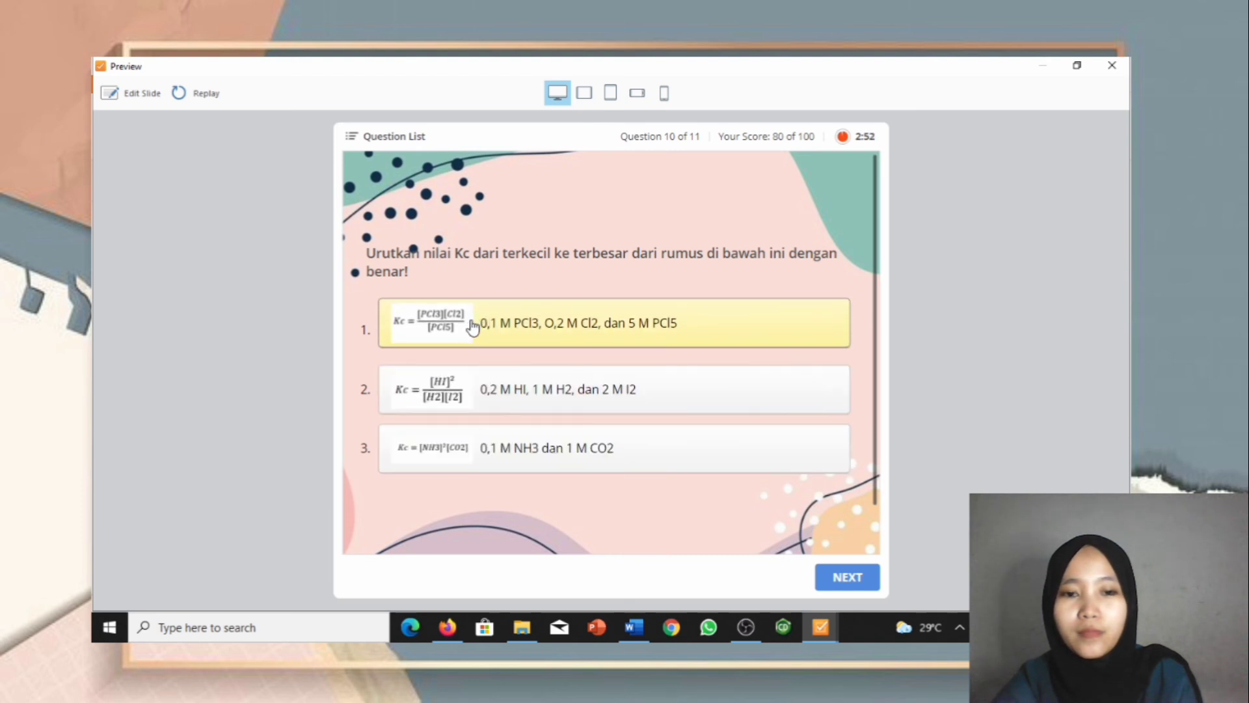
pyautogui.click(838, 576)
pyautogui.click(840, 577)
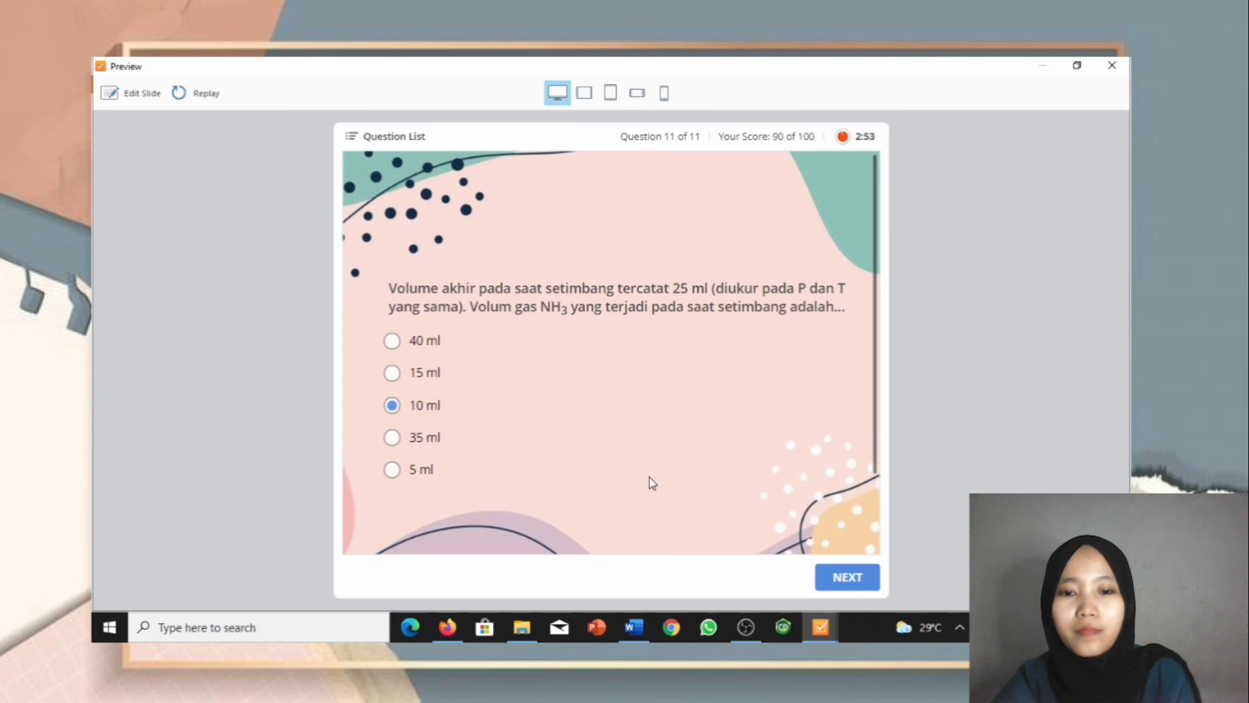
pyautogui.click(850, 567)
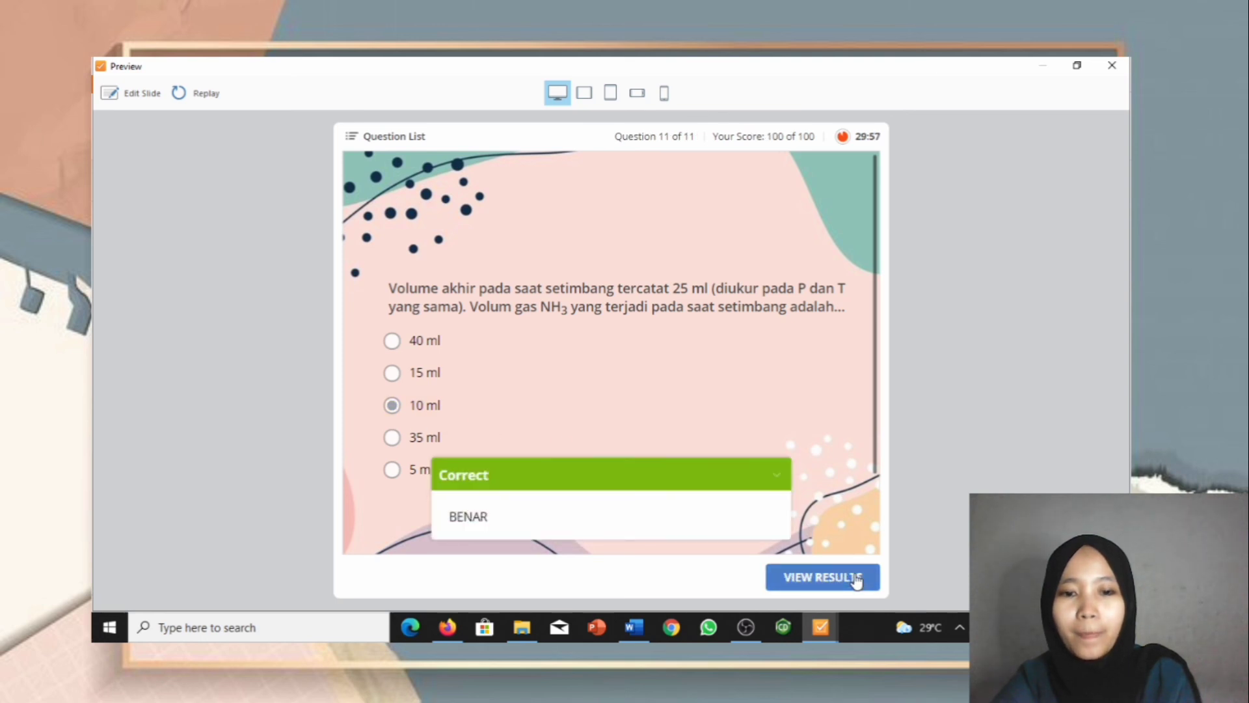
pyautogui.click(855, 584)
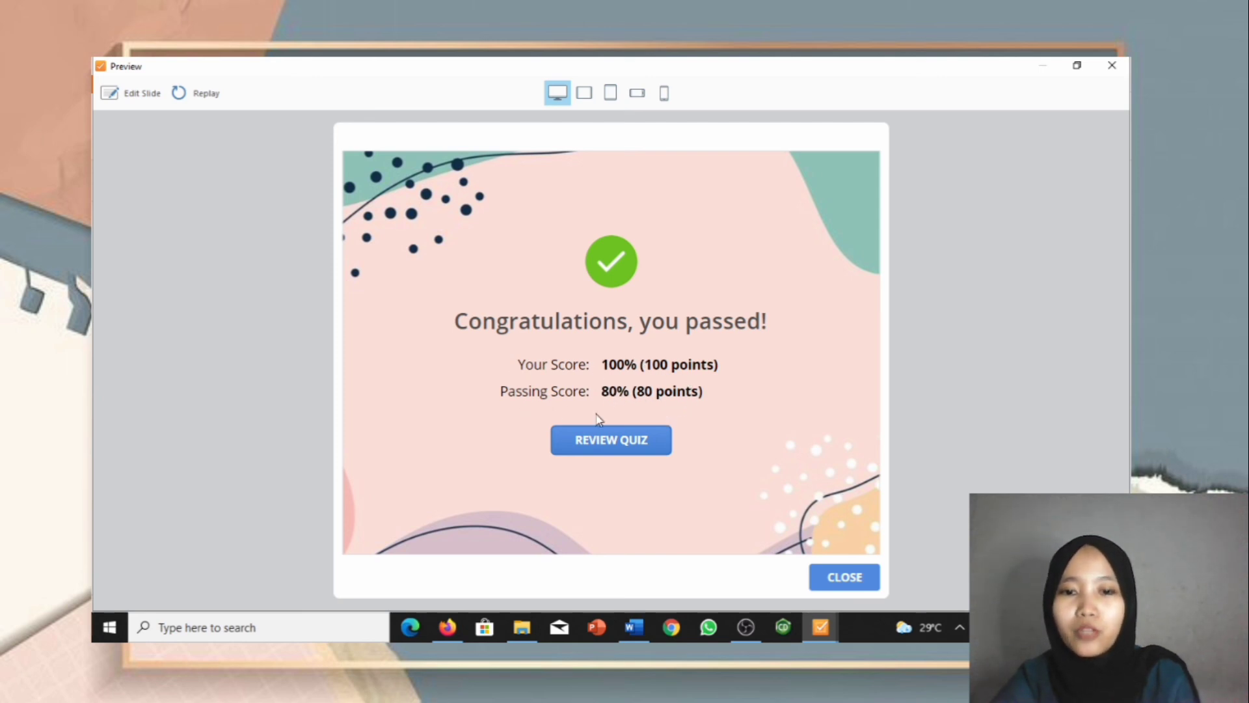
# Step: Close the preview and bring the result slide onto the editing canvas
pyautogui.click(847, 577)
pyautogui.scroll(-2, 430, 404)
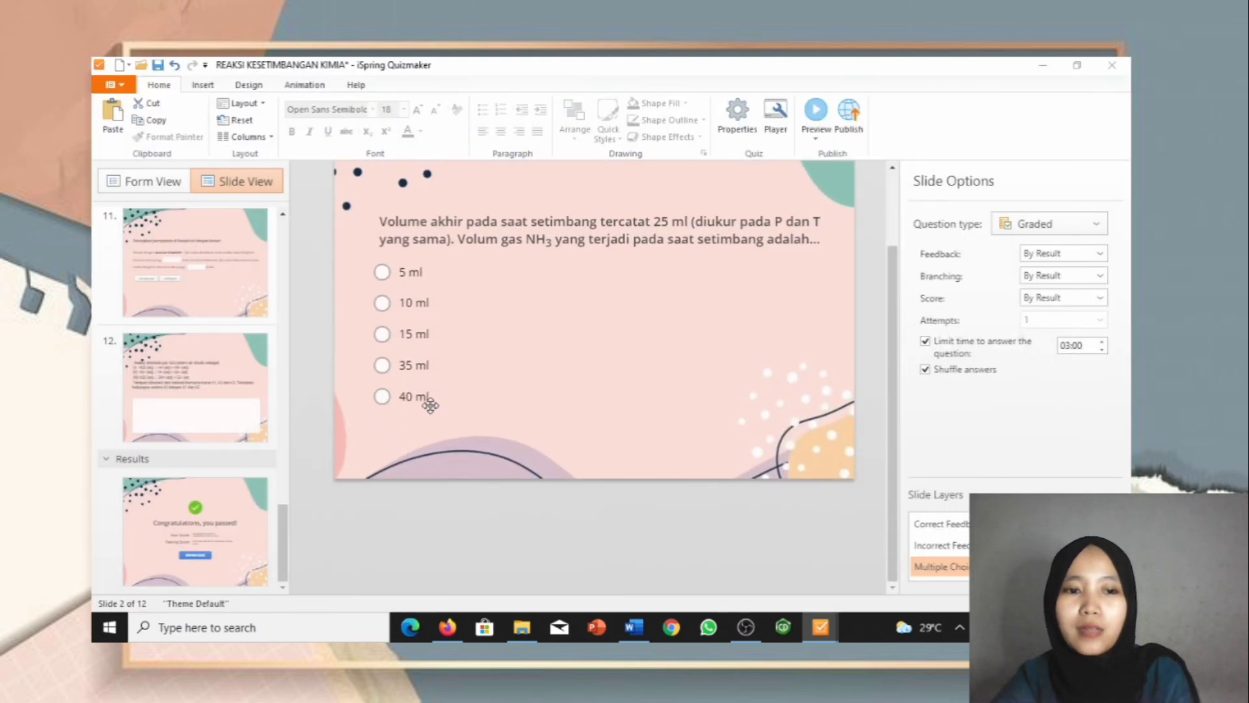
pyautogui.click(215, 392)
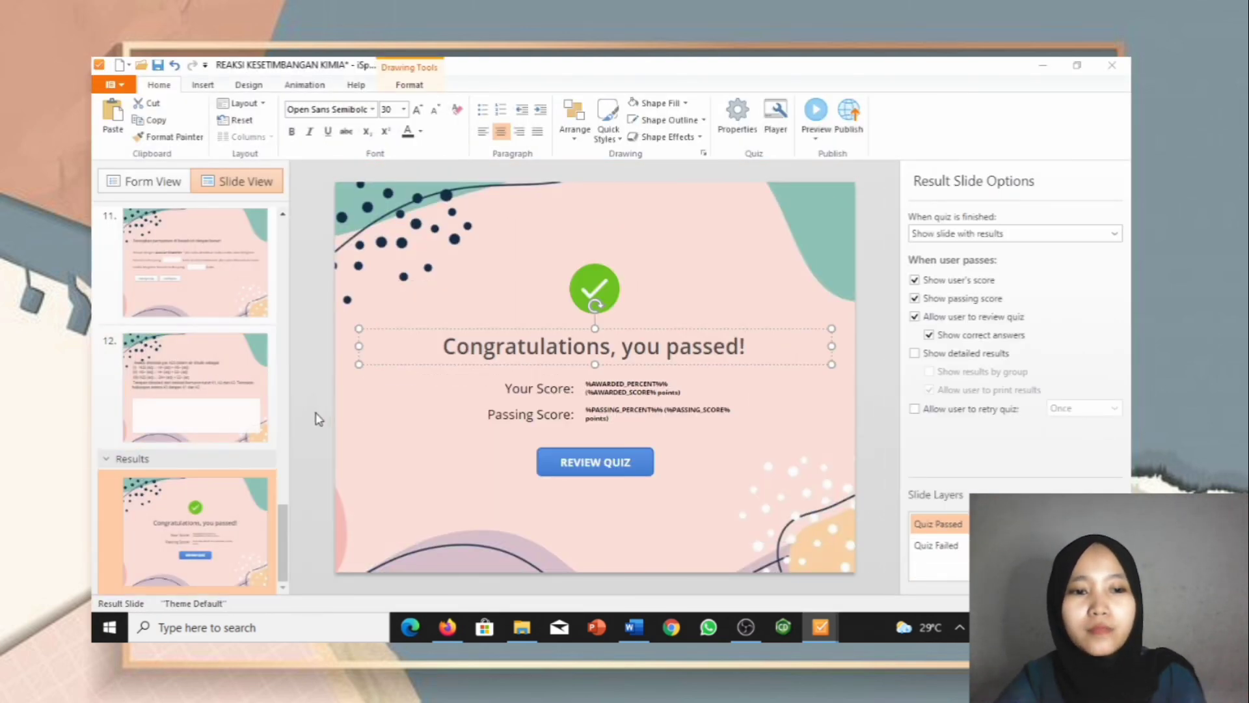
pyautogui.click(169, 399)
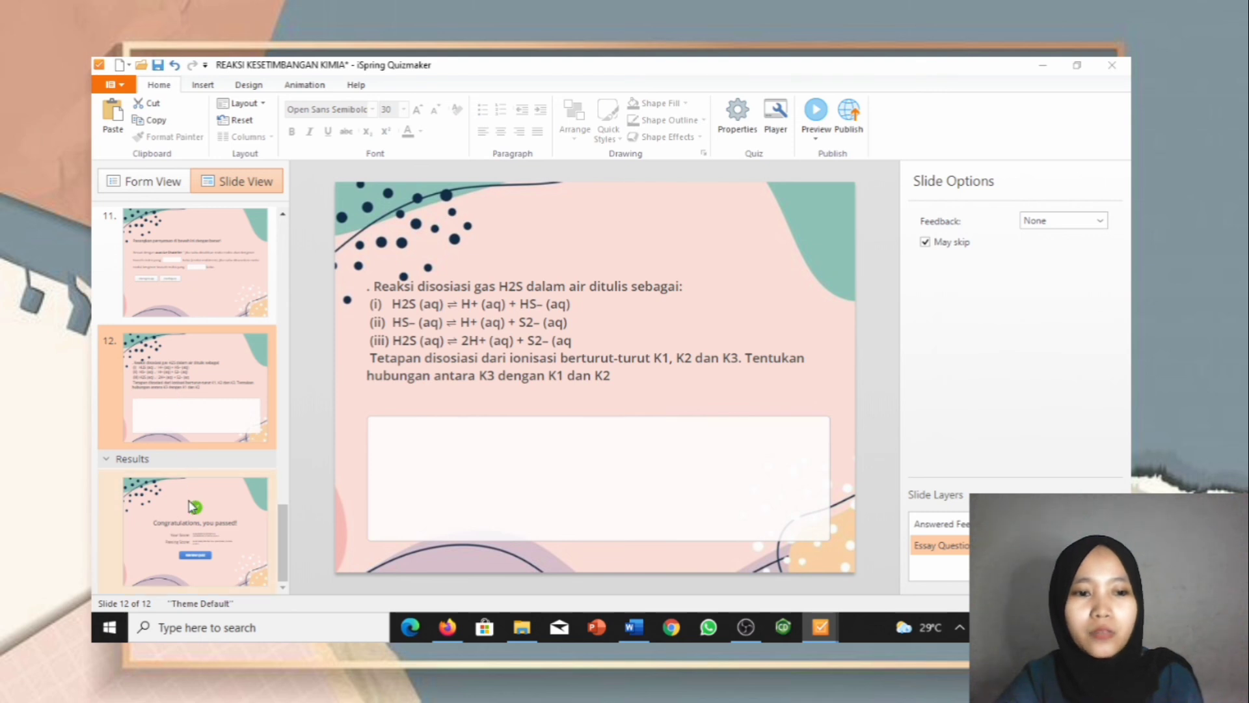
pyautogui.click(191, 506)
# Step: Replace the 'Congratulations, you passed!' heading with 'Good Job!'
pyautogui.click(458, 348)
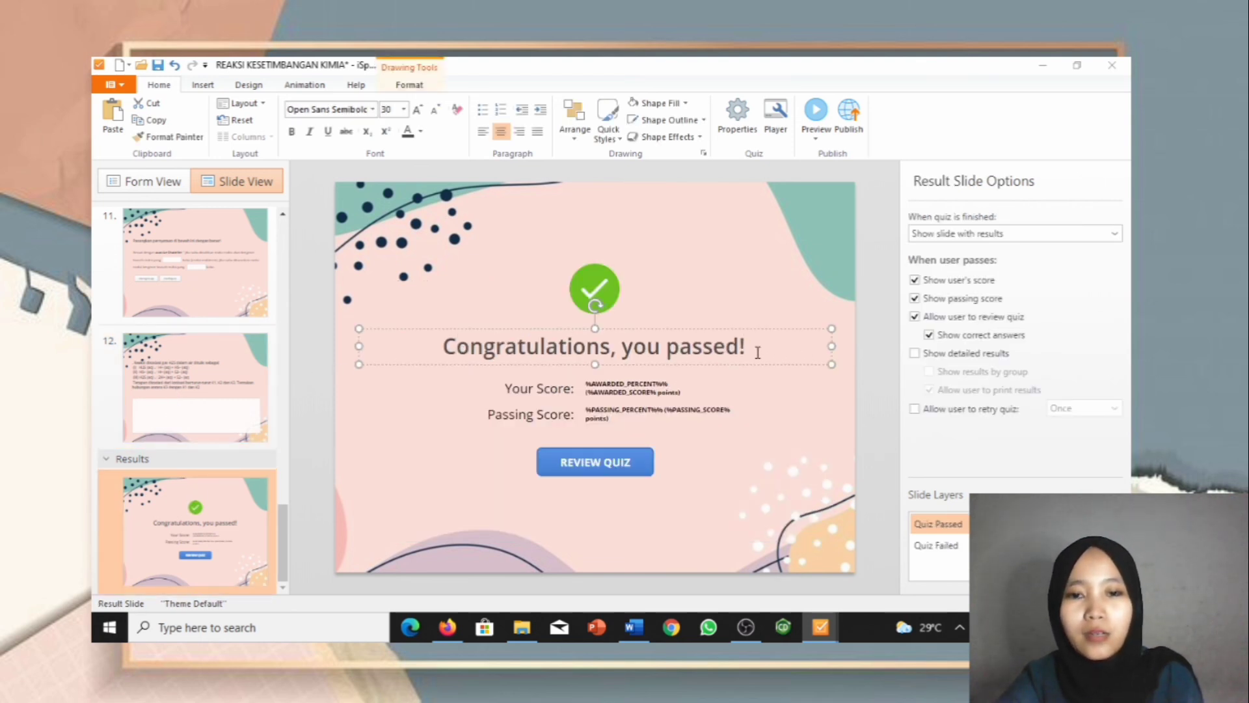
pyautogui.moveTo(680, 348); pyautogui.dragTo(622, 352)
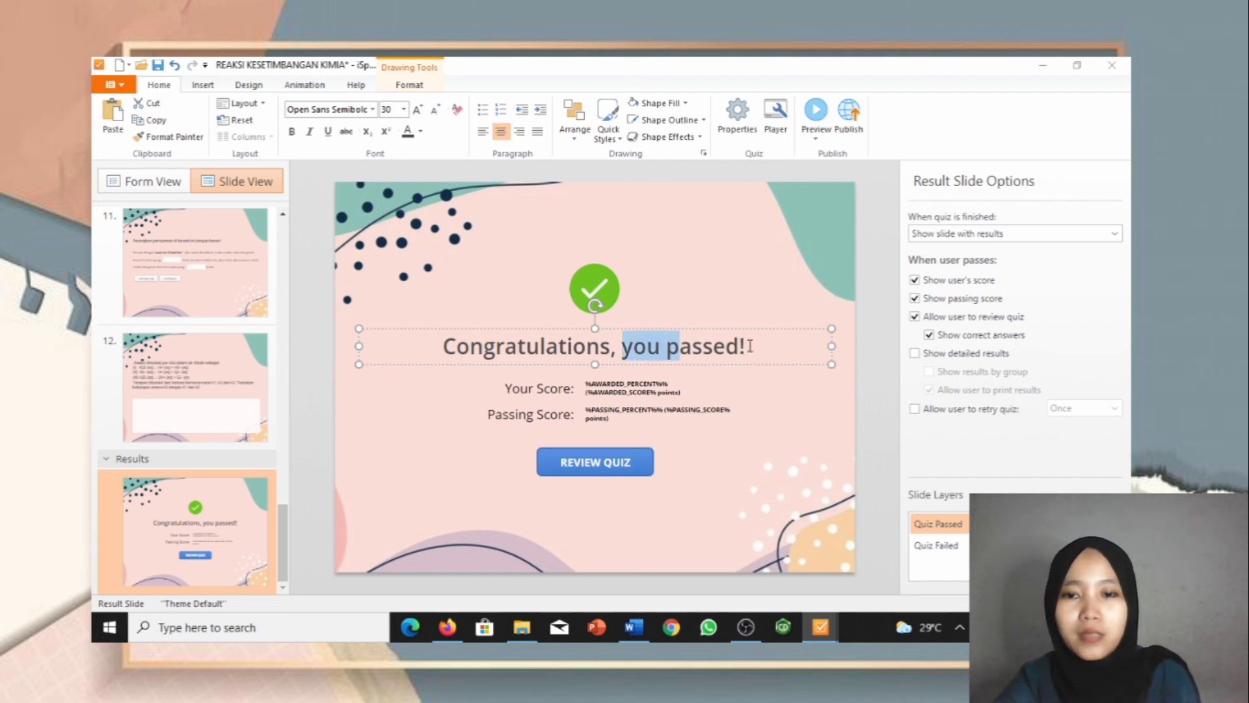
pyautogui.moveTo(750, 346); pyautogui.dragTo(422, 350)
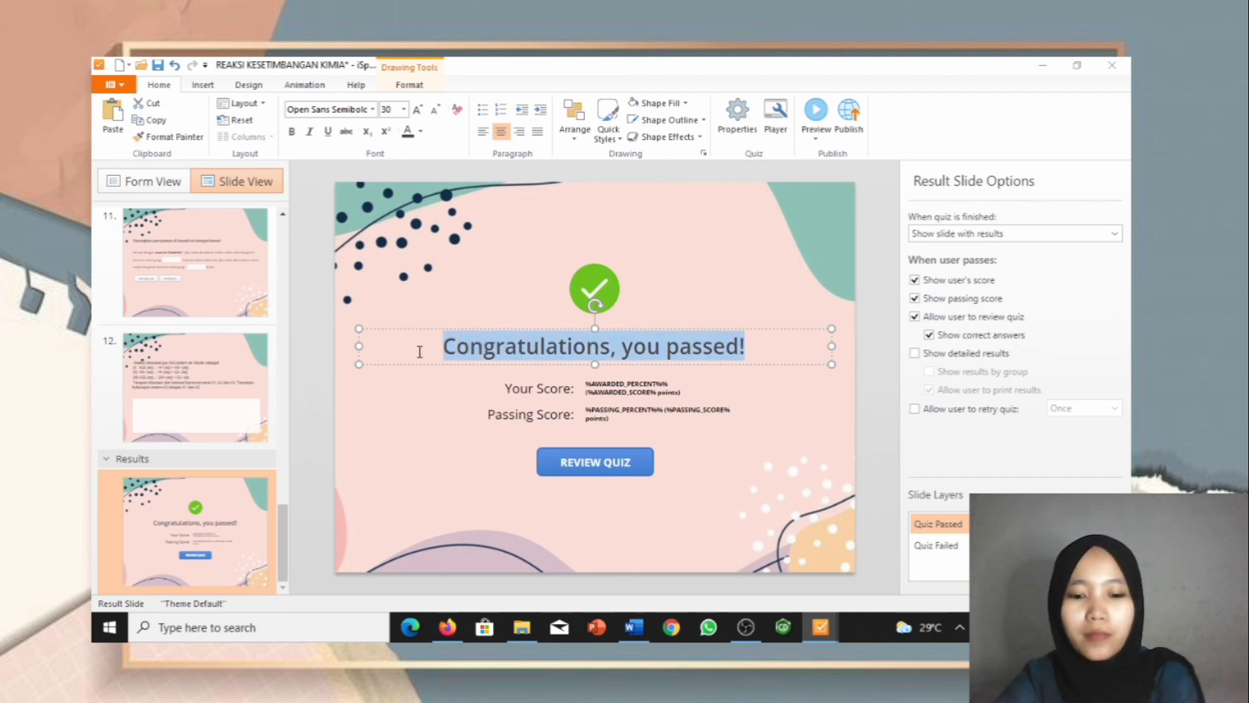
pyautogui.write('Good Job')
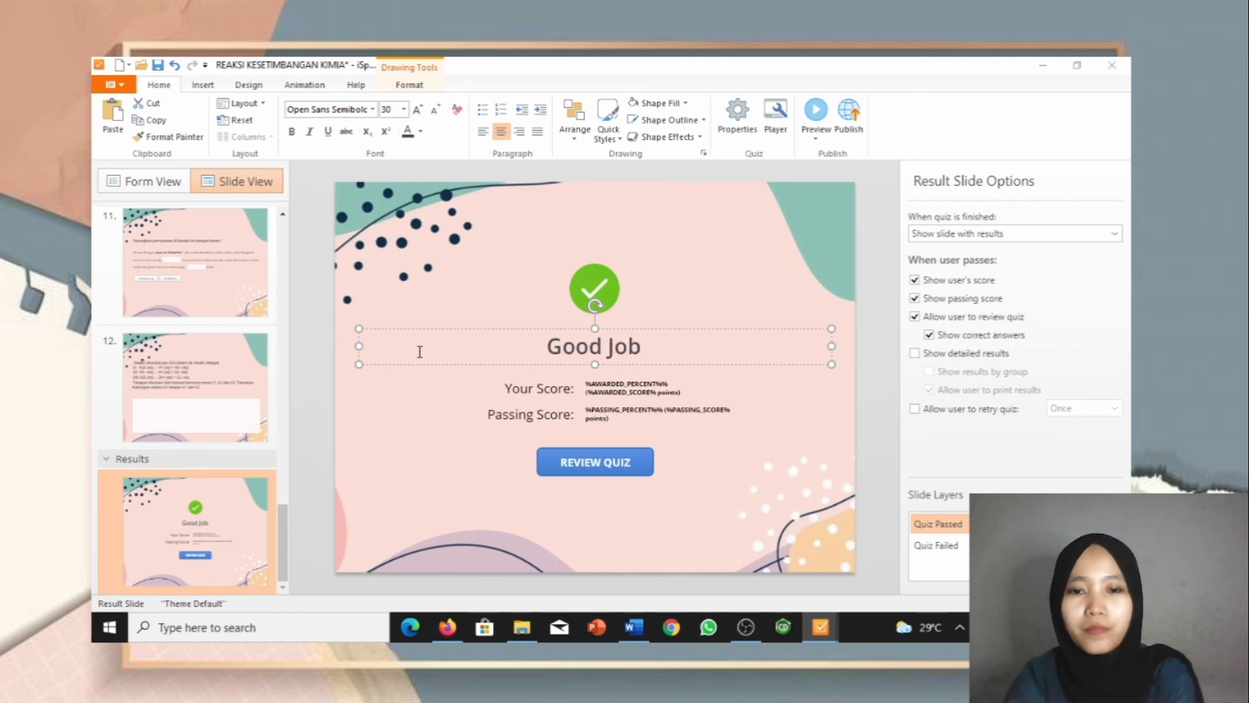
pyautogui.press('BackSpace')
pyautogui.press('BackSpace')
pyautogui.write('ob')
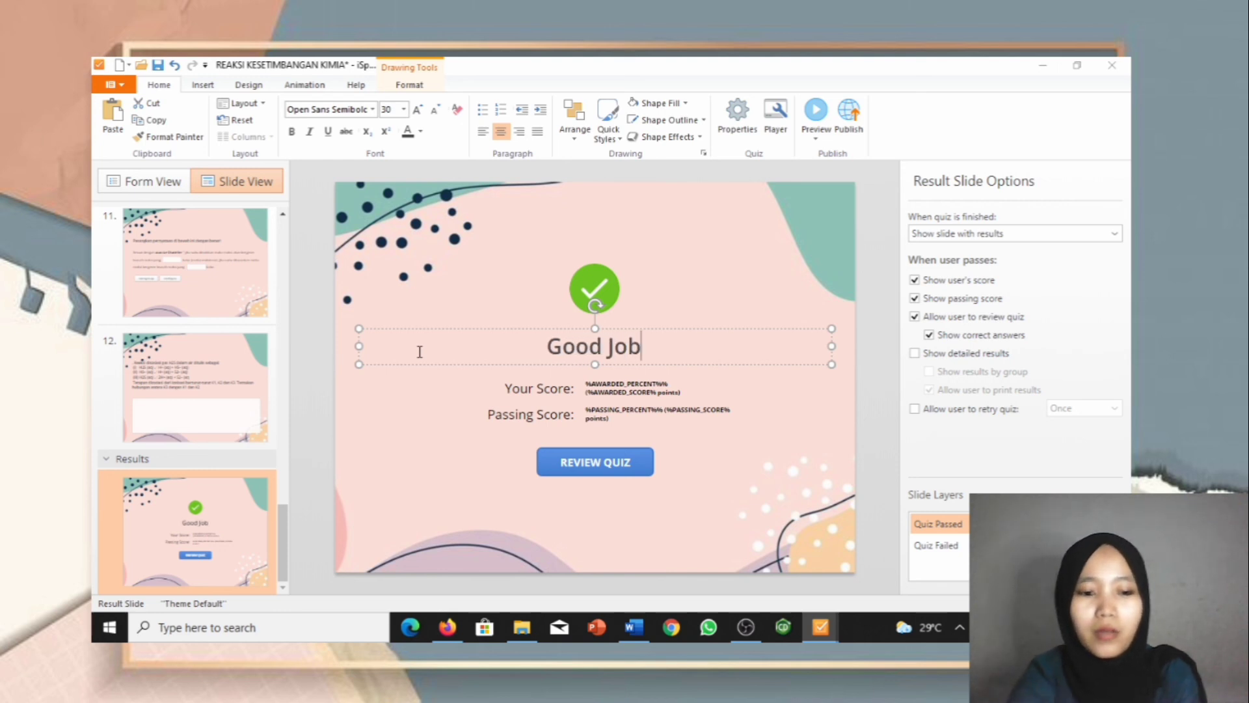
pyautogui.write('!')
pyautogui.click(180, 506)
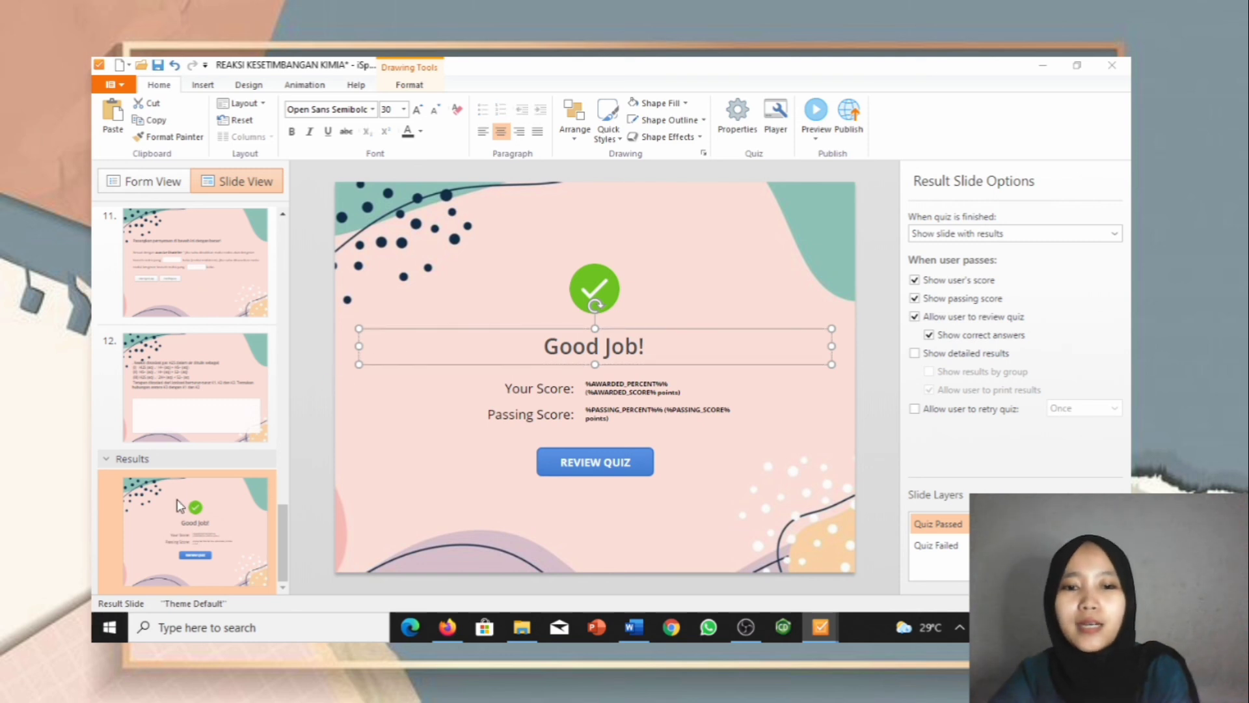
# Step: Go back via slide 12 to the user info slide at the top
pyautogui.click(177, 354)
pyautogui.scroll(6, 178, 396)
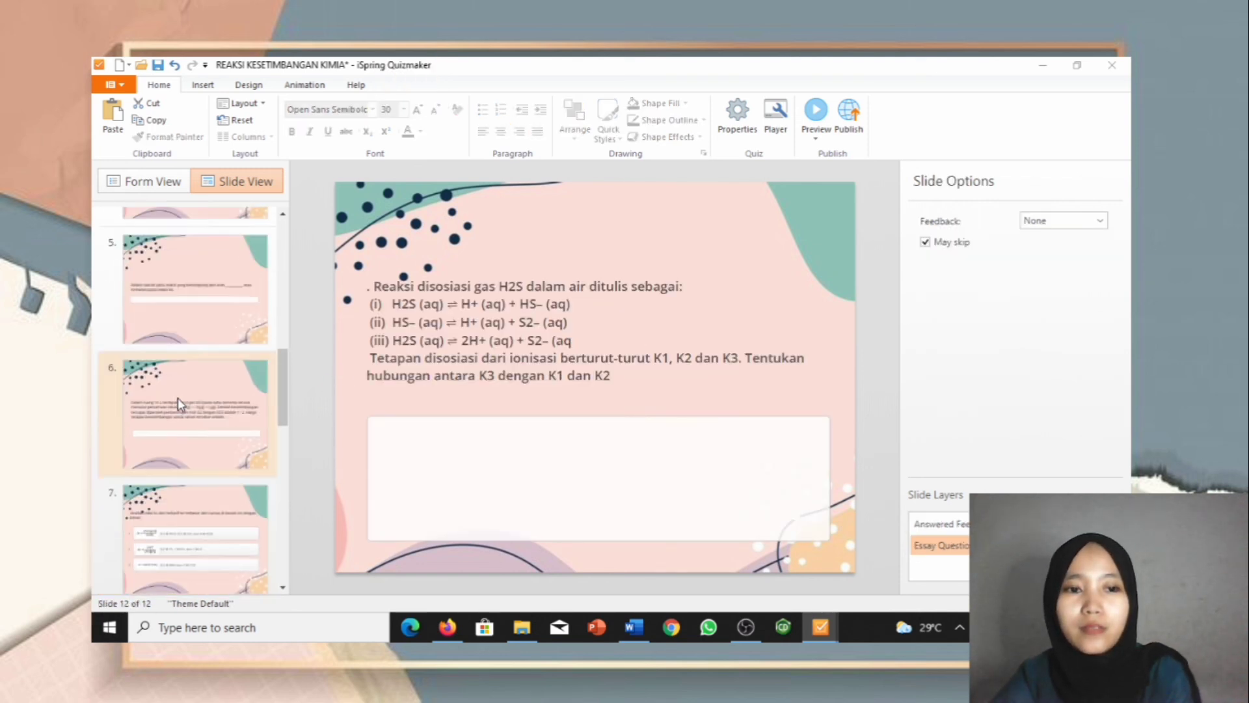
pyautogui.scroll(10, 178, 397)
pyautogui.click(180, 273)
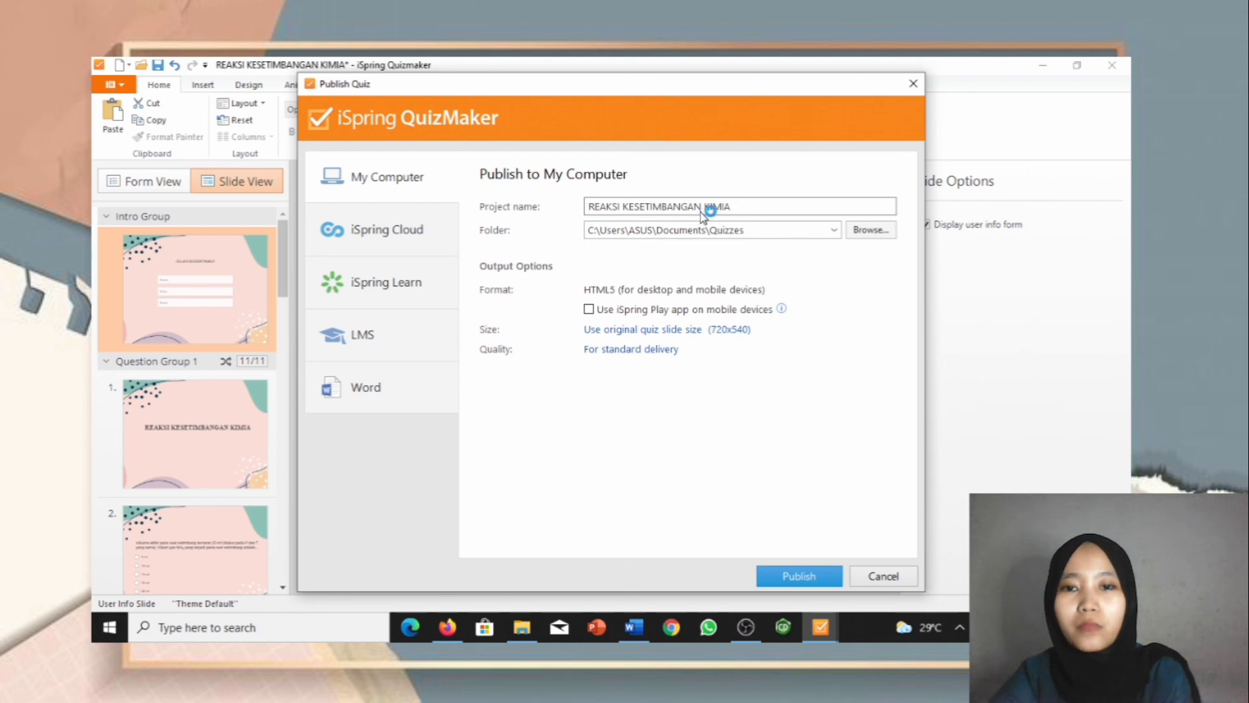
# Step: Publish the quiz as HTML5 into Documents\DATA KULIAH\MATA KULIAH SEMESTER 4\PB TIK
pyautogui.click(753, 209)
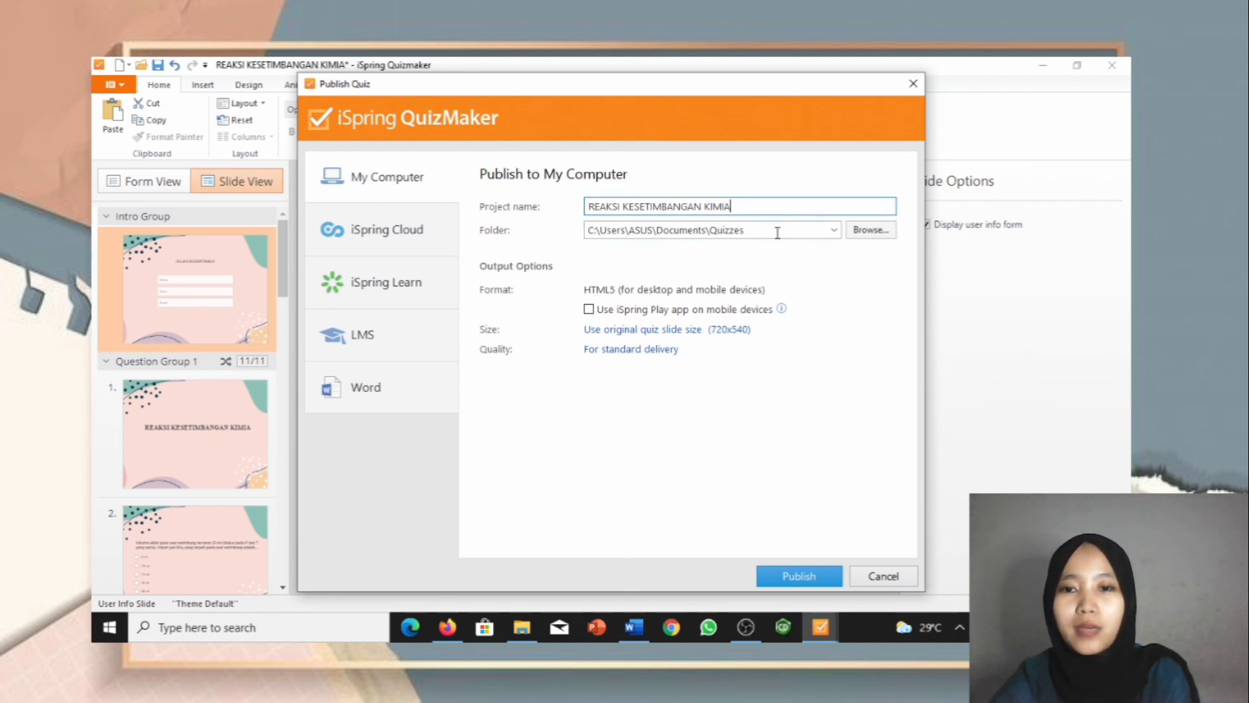
pyautogui.click(834, 230)
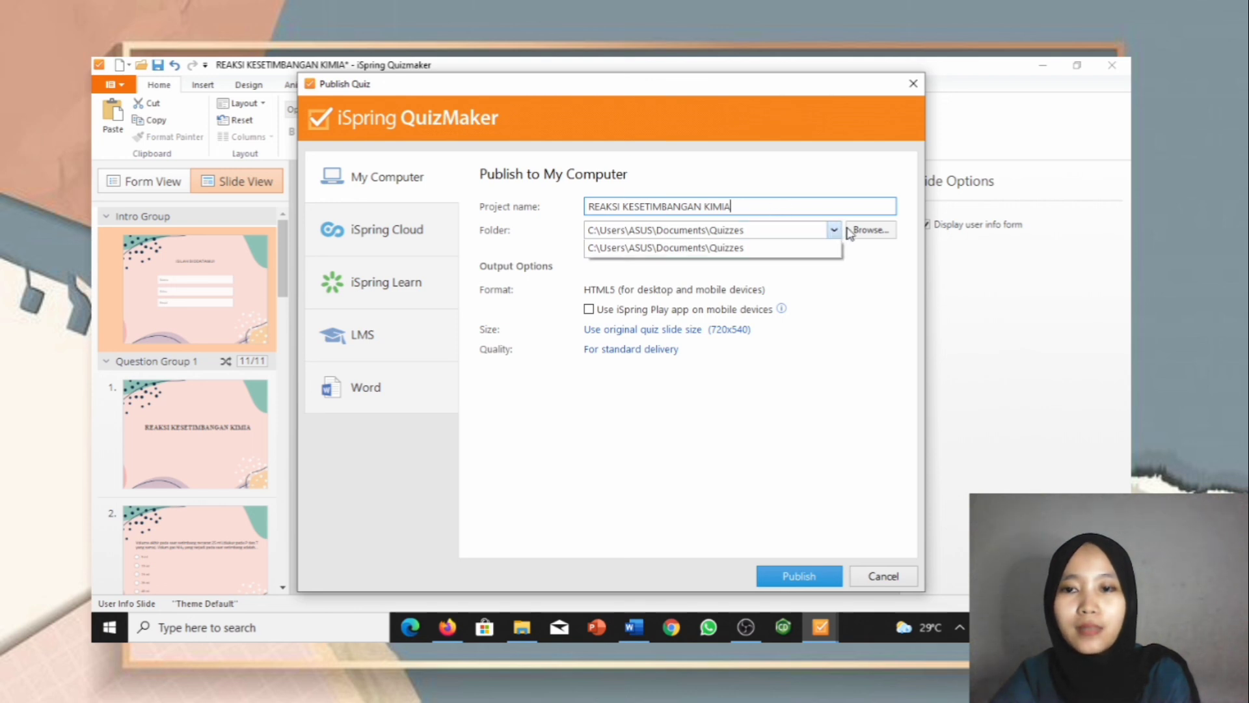
pyautogui.click(891, 234)
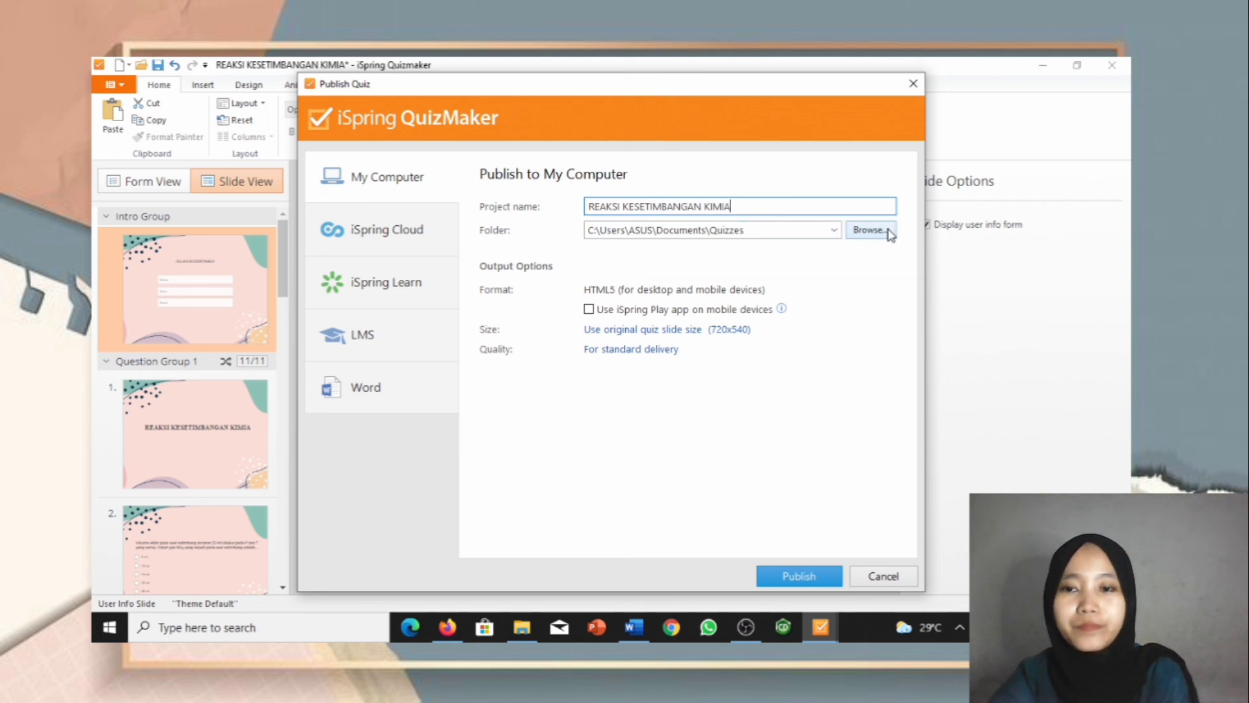
pyautogui.click(885, 233)
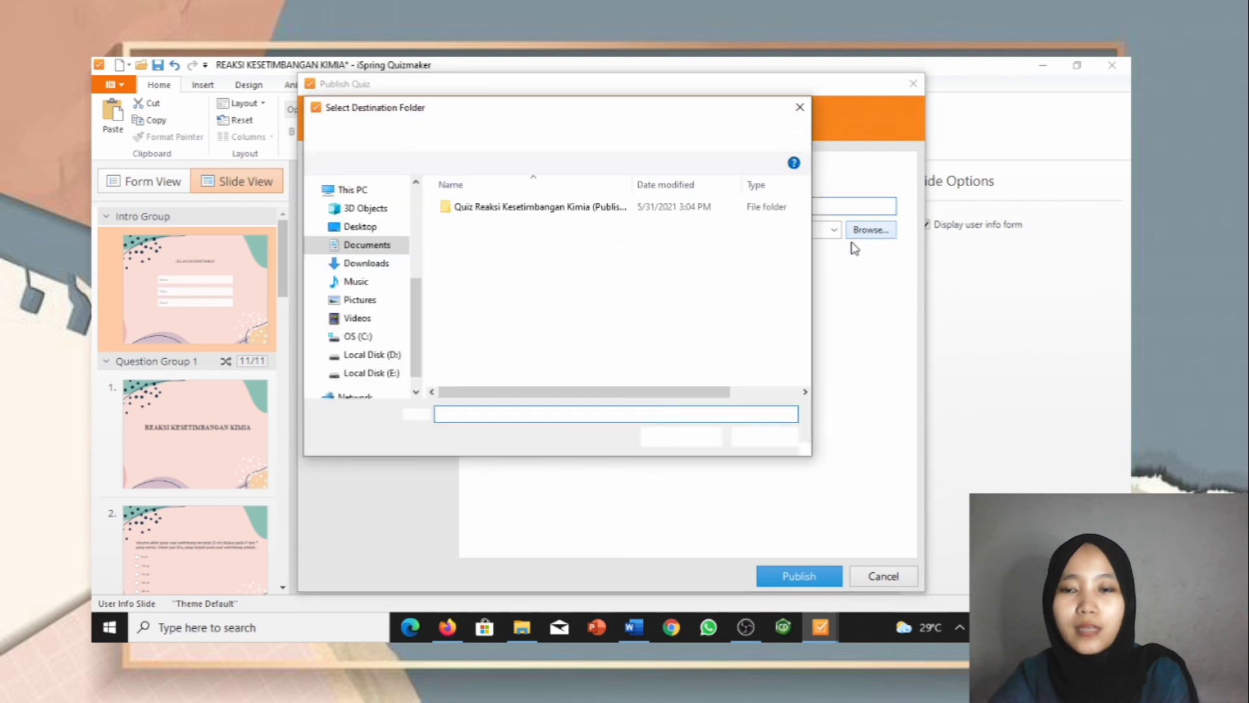
pyautogui.click(365, 247)
pyautogui.doubleClick(657, 228)
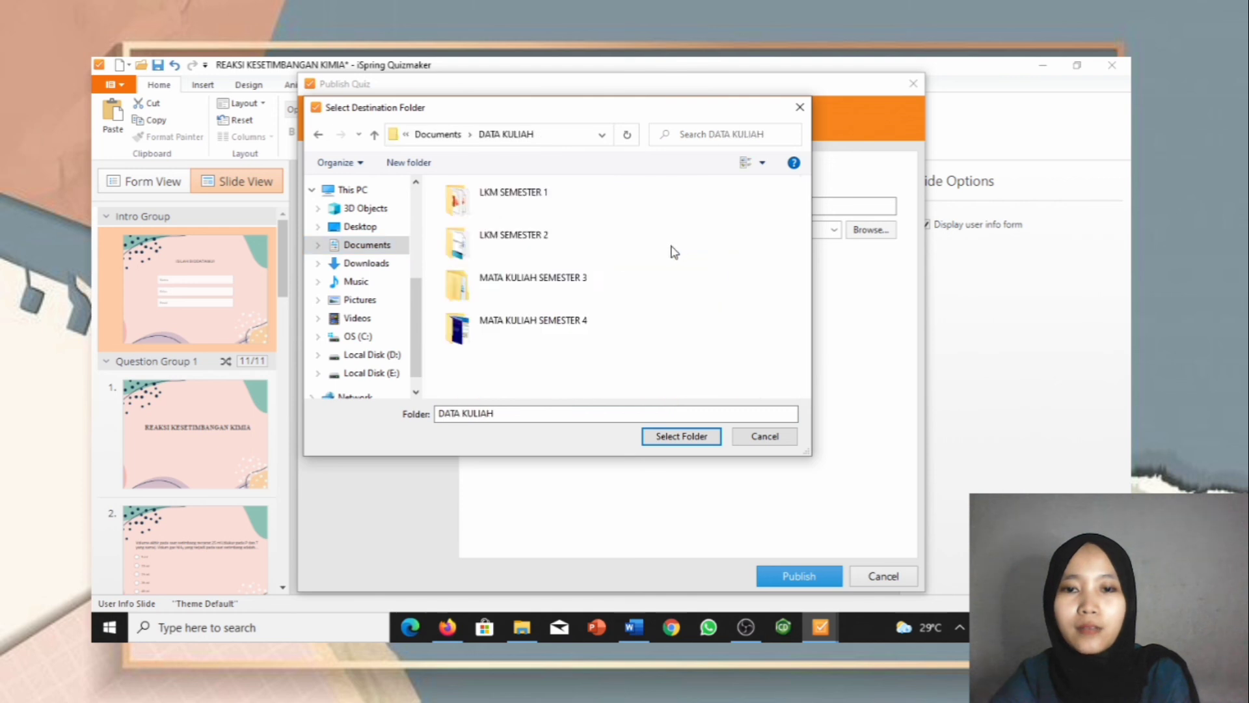
pyautogui.doubleClick(572, 325)
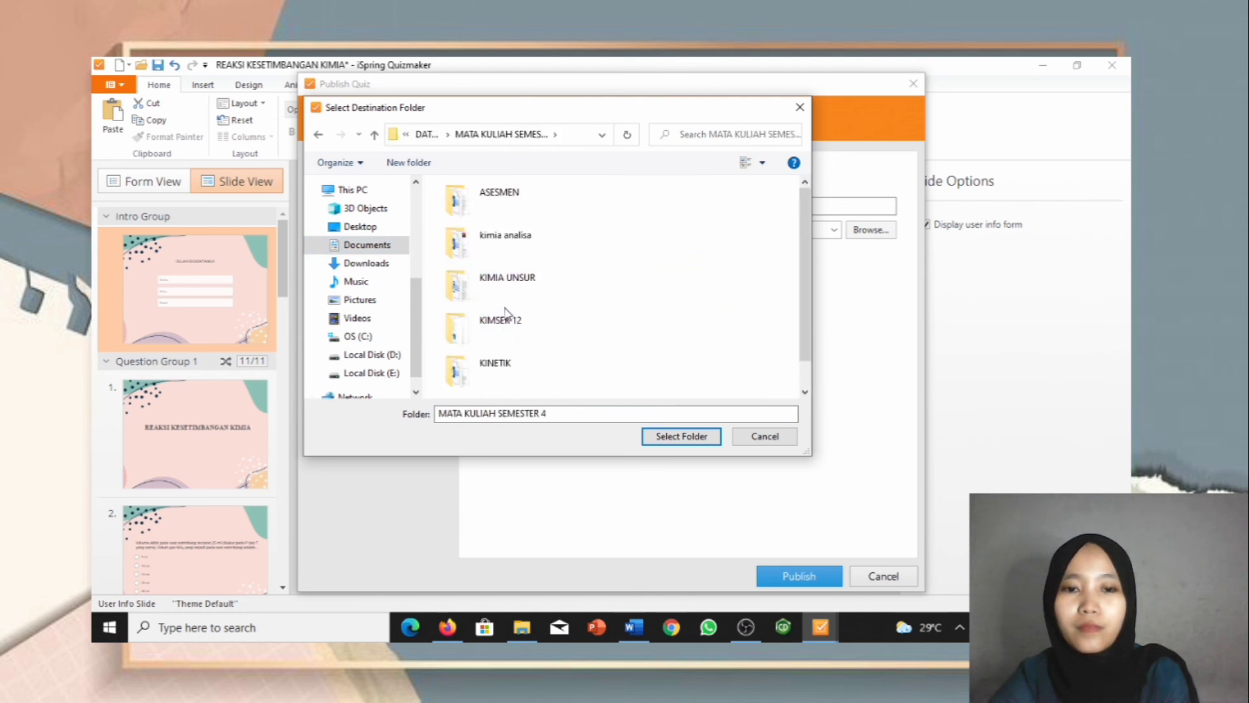
pyautogui.scroll(-1, 530, 312)
pyautogui.click(491, 384)
pyautogui.doubleClick(491, 383)
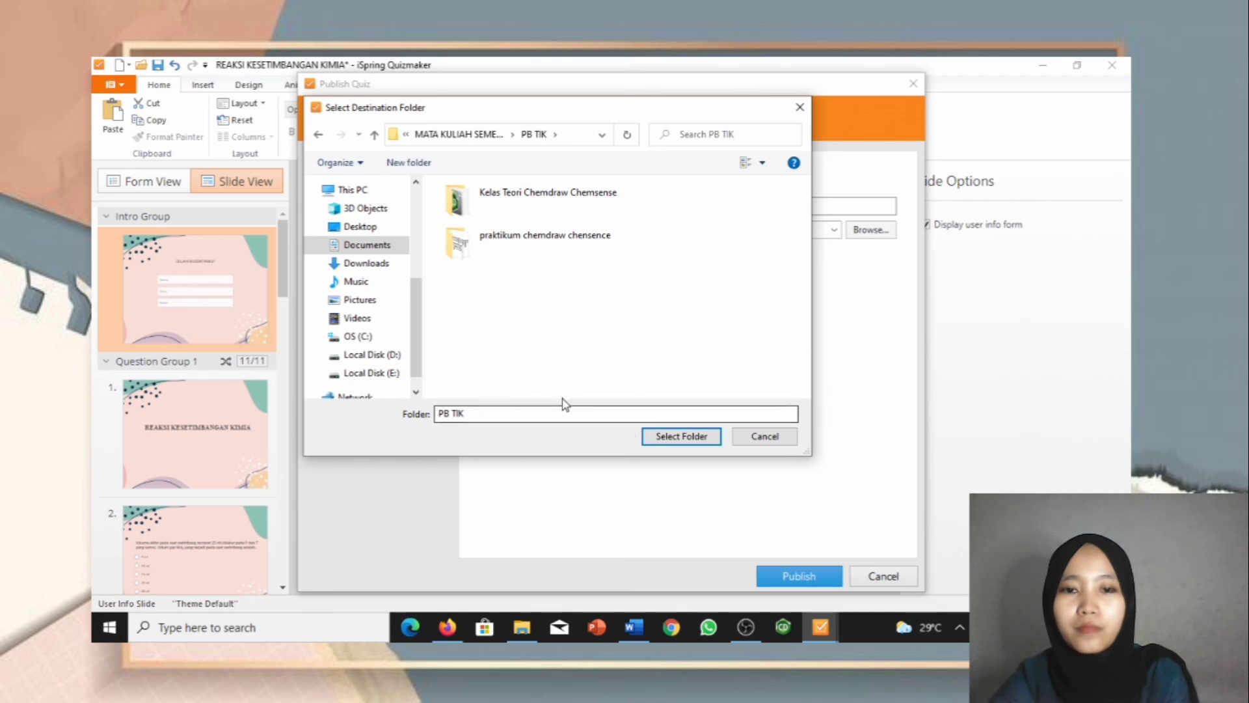
pyautogui.click(681, 436)
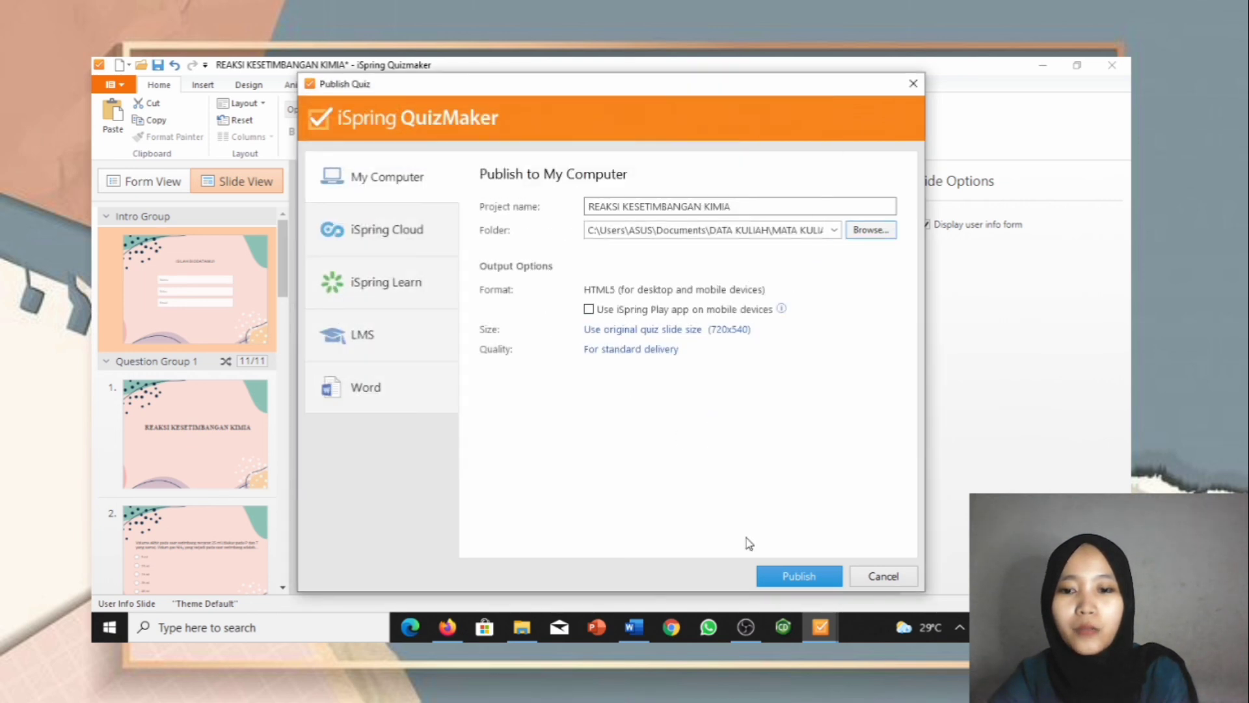
pyautogui.click(799, 577)
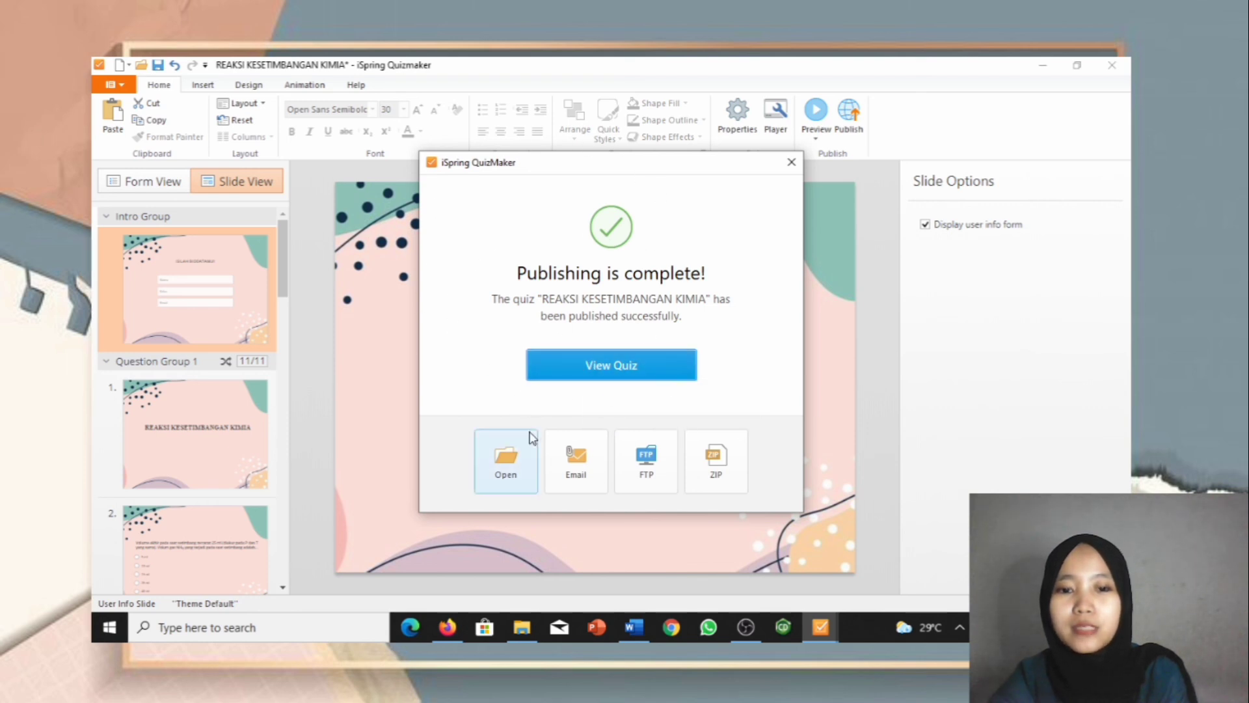
# Step: Inspect the published data folder and index file, then close Explorer and the completion message
pyautogui.click(495, 476)
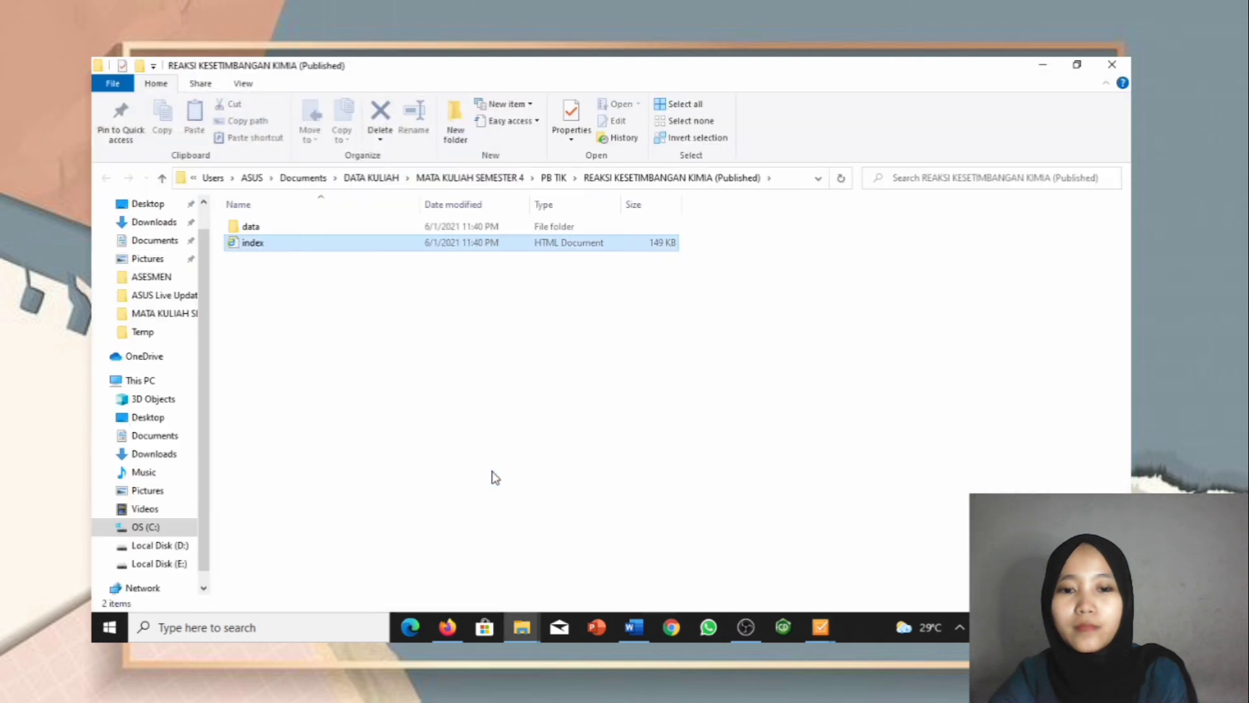
pyautogui.click(251, 229)
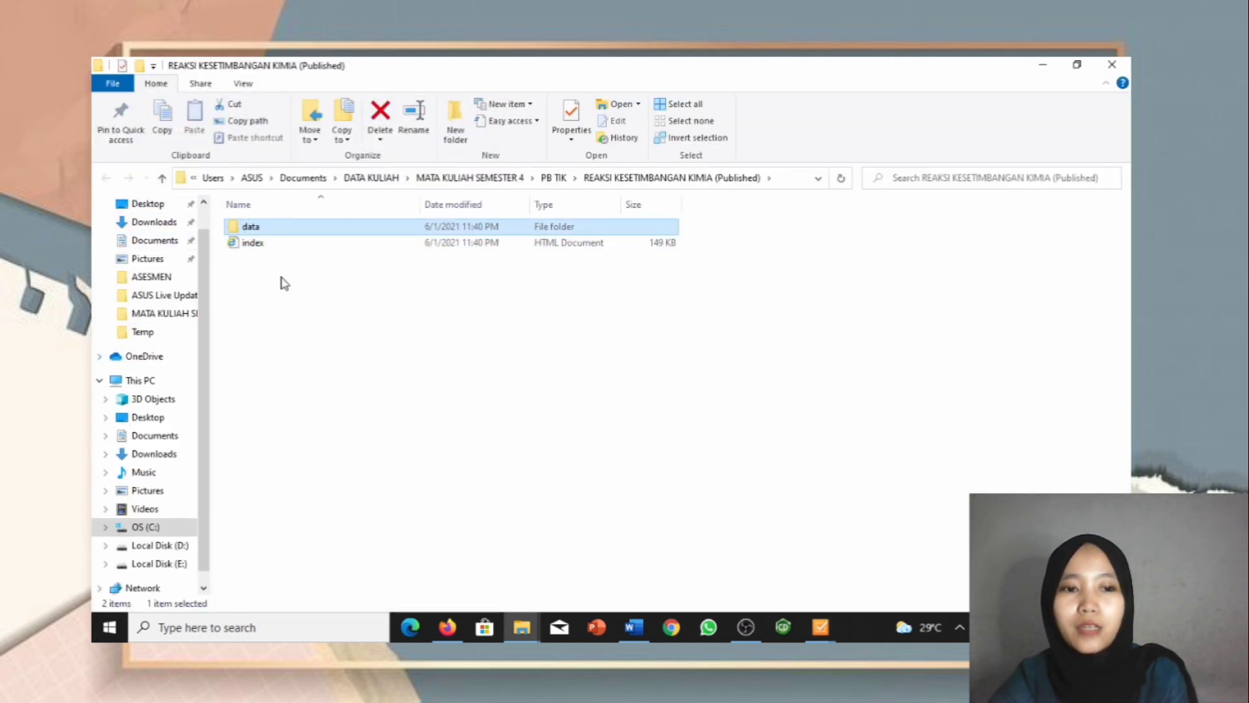
pyautogui.click(296, 244)
pyautogui.click(1112, 65)
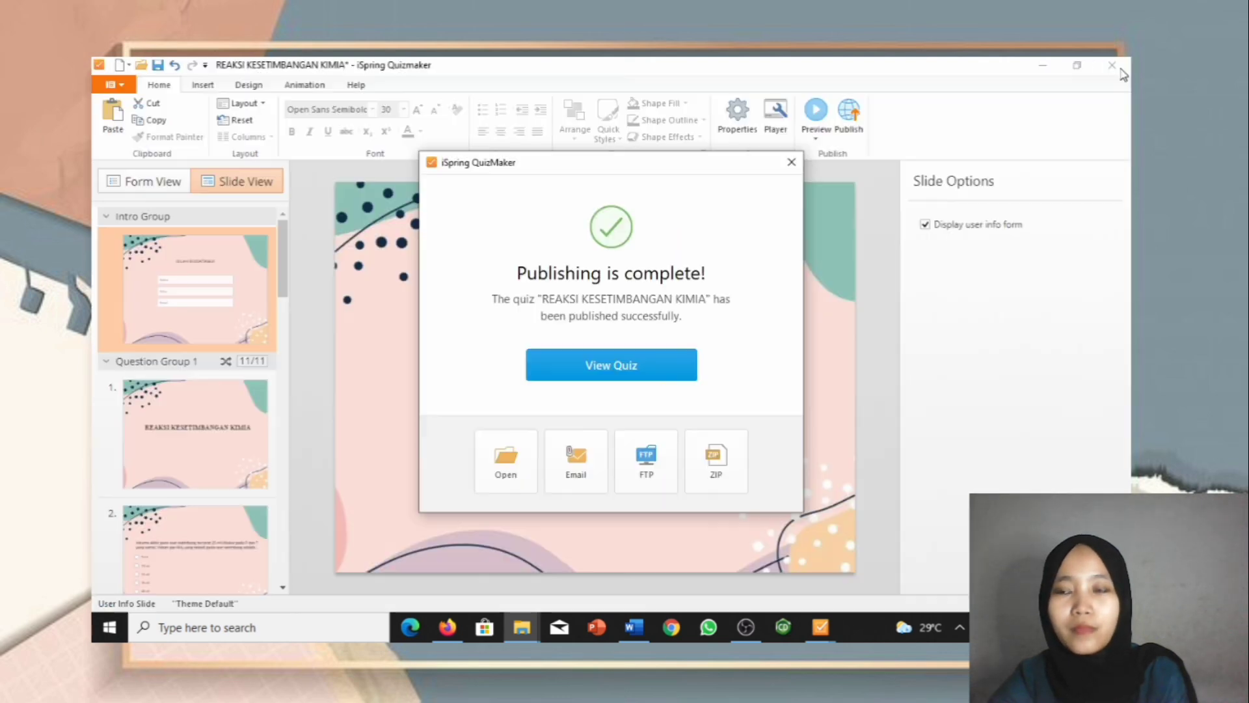
pyautogui.click(791, 162)
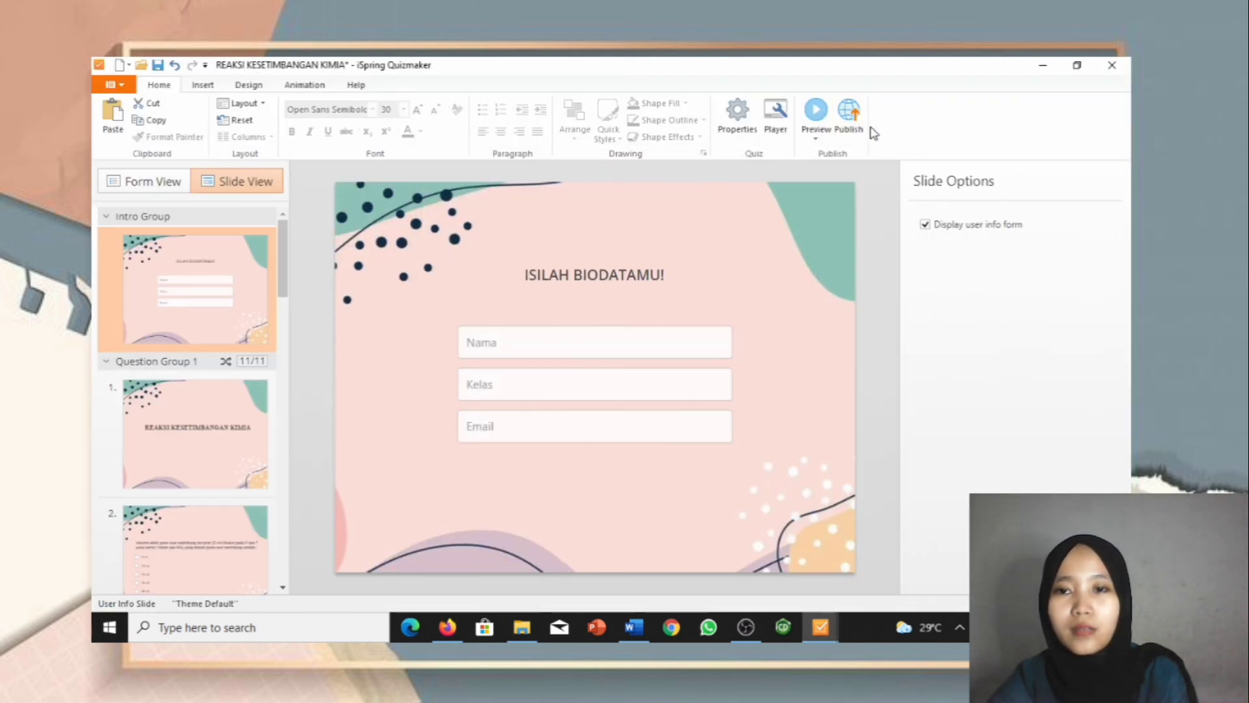
# Step: Publish the quiz again as a Word document, then start saving the project file
pyautogui.click(848, 116)
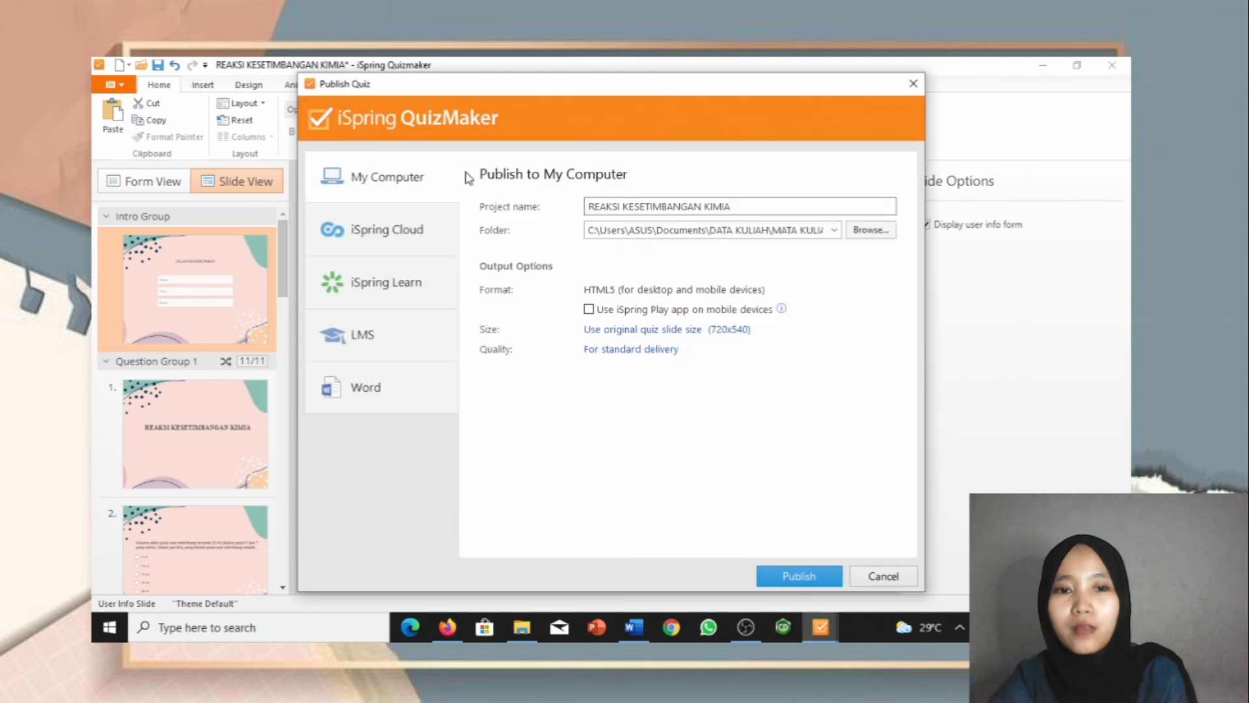
pyautogui.click(363, 405)
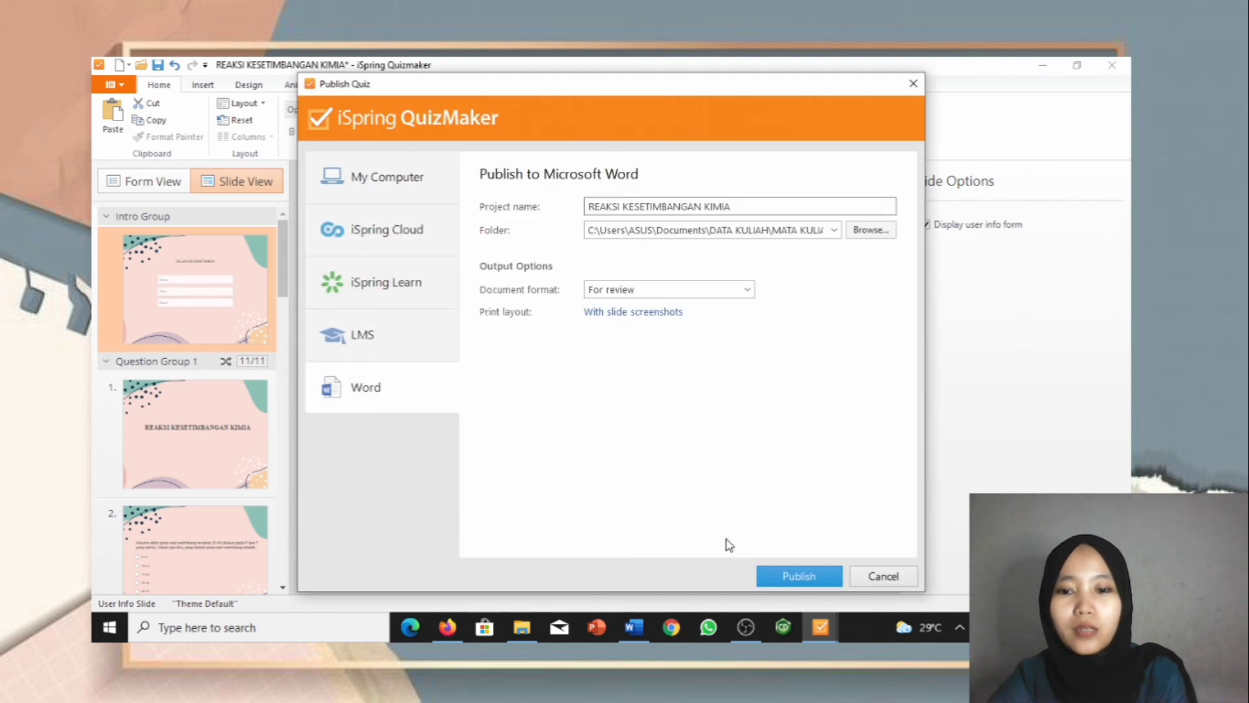
pyautogui.click(797, 575)
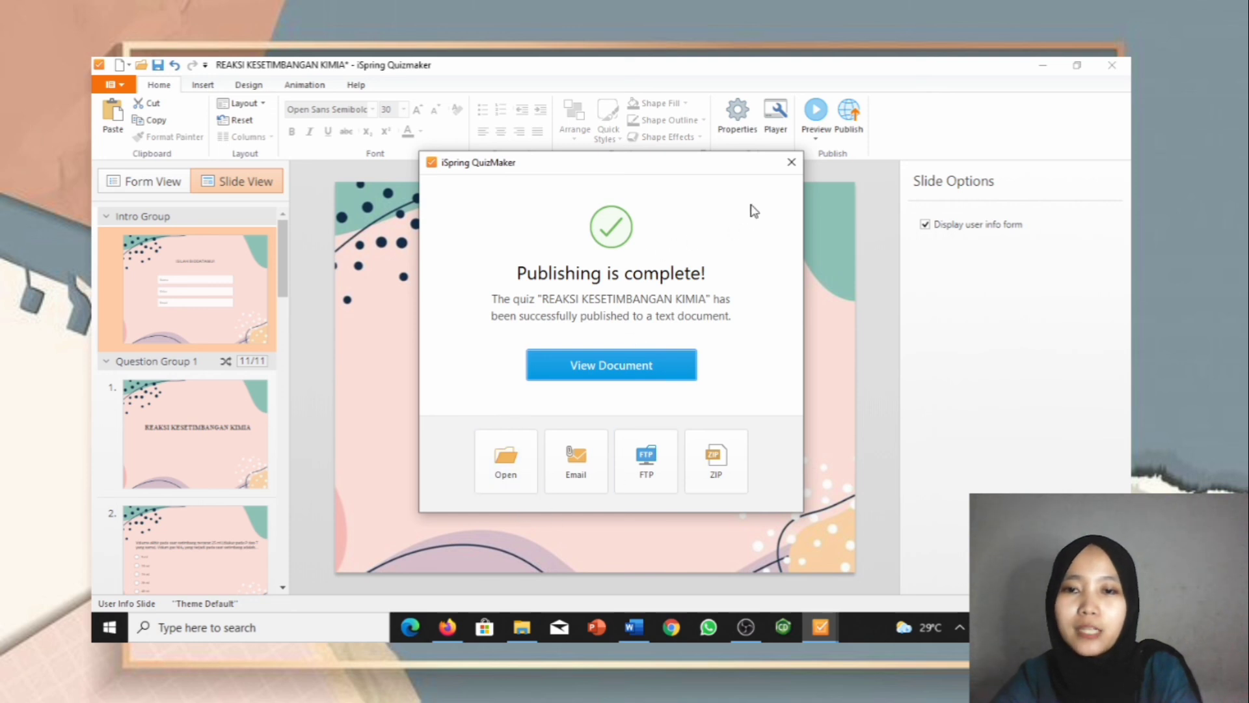
pyautogui.click(791, 162)
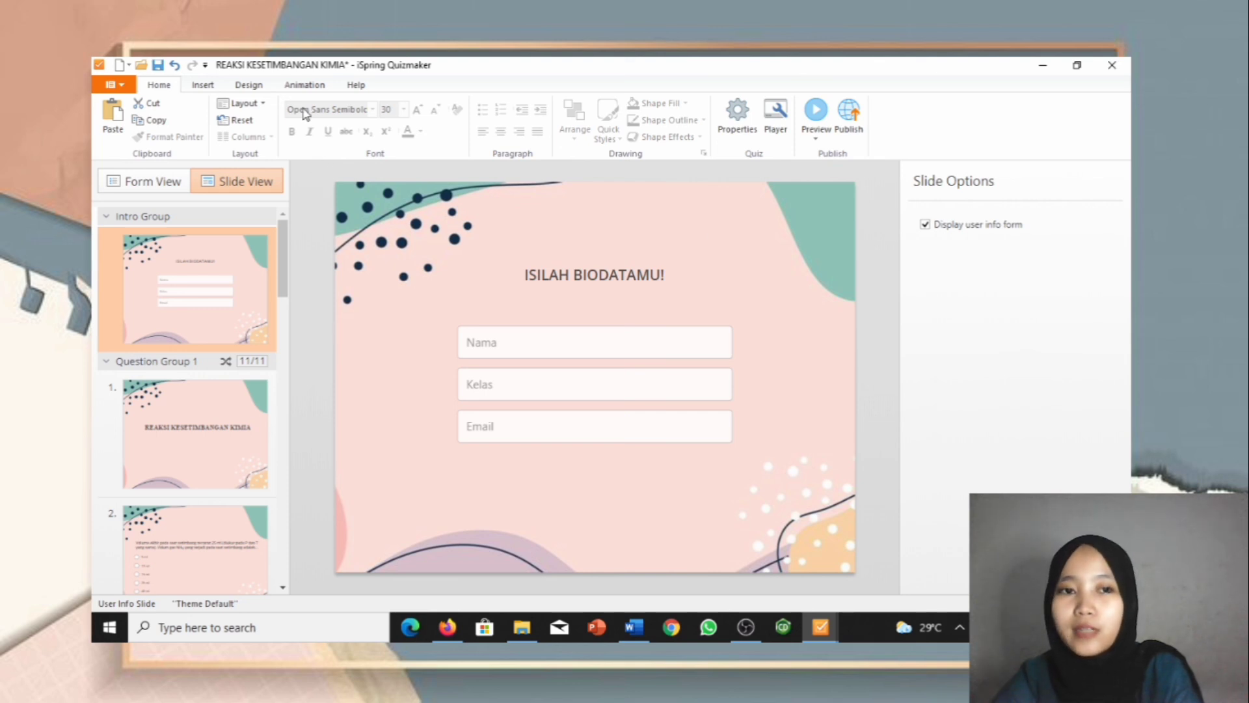
pyautogui.click(156, 66)
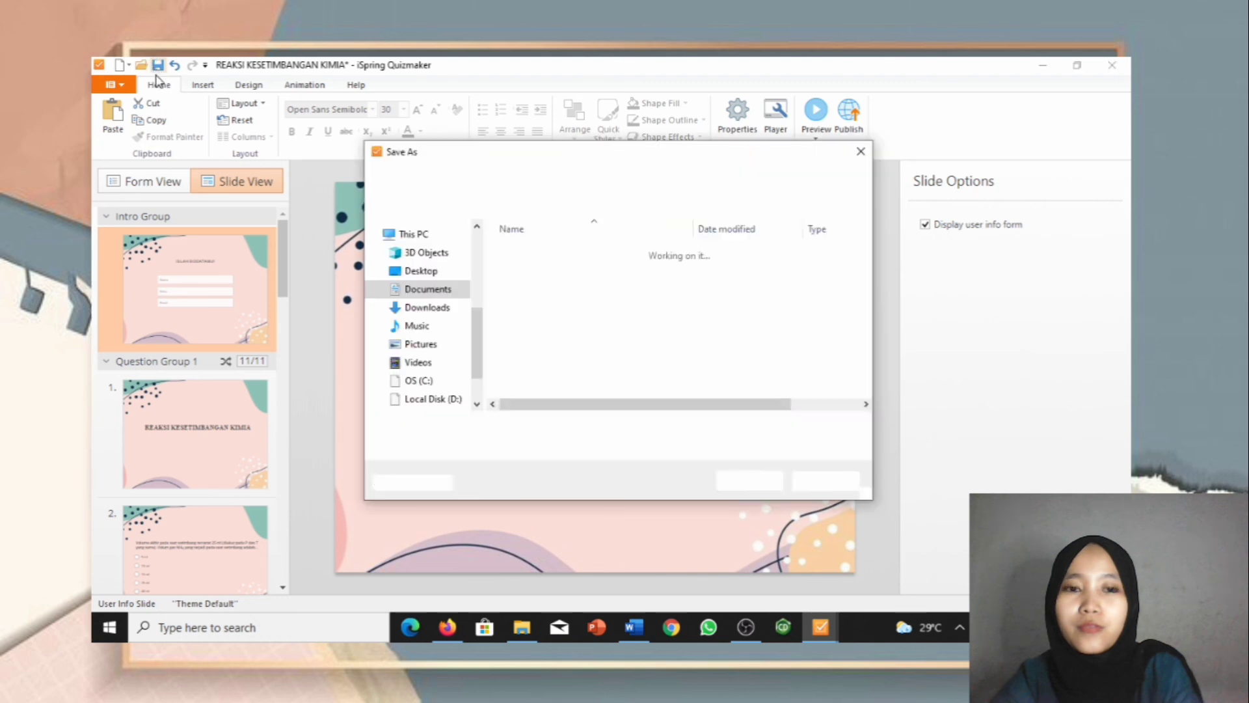